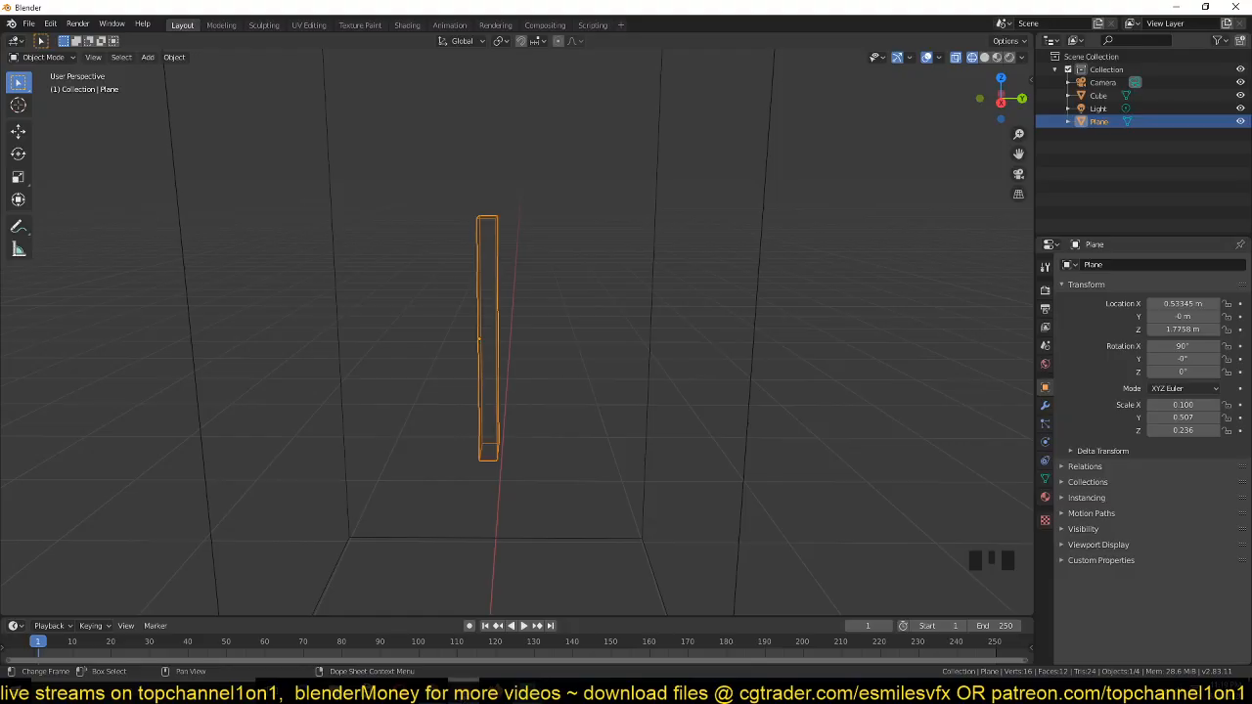
Delete the thin plane object inside the tall cube and display the scene in solid shading
{"action": "scroll", "coordinate": [588, 393], "scroll_direction": "down", "scroll_amount": 6}
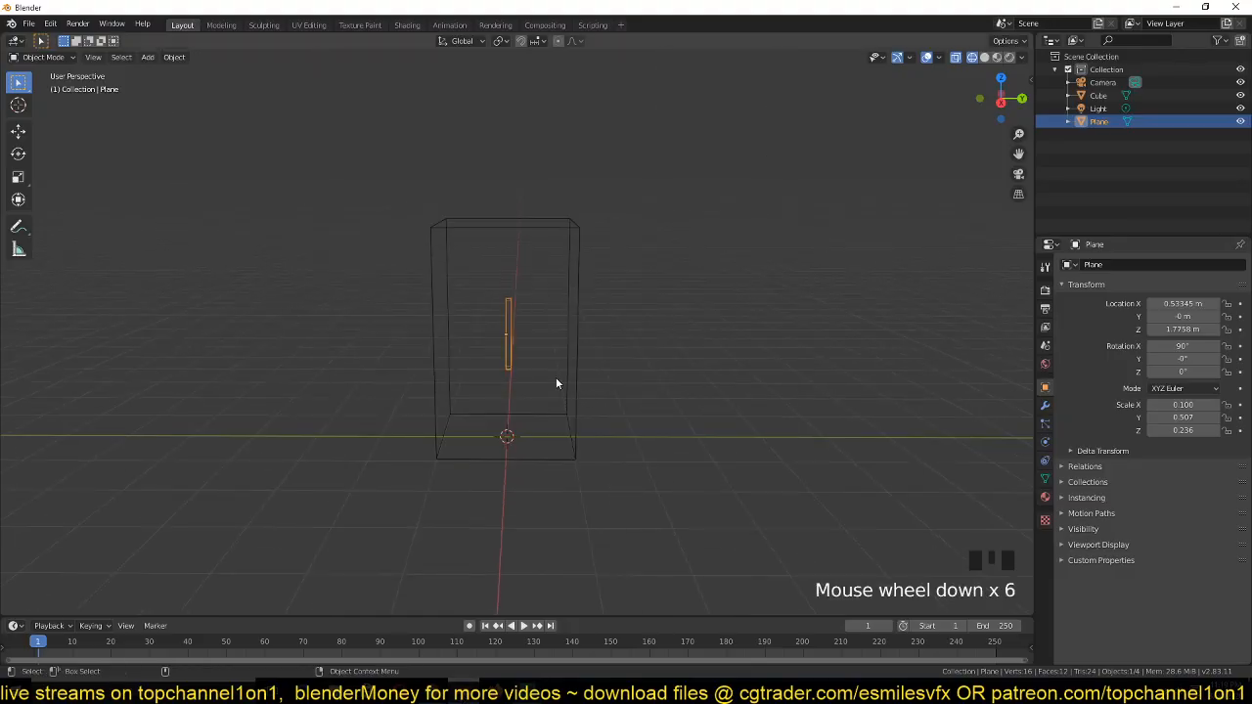
{"action": "key", "text": "Delete"}
{"action": "scroll", "coordinate": [529, 352], "scroll_direction": "up", "scroll_amount": 3}
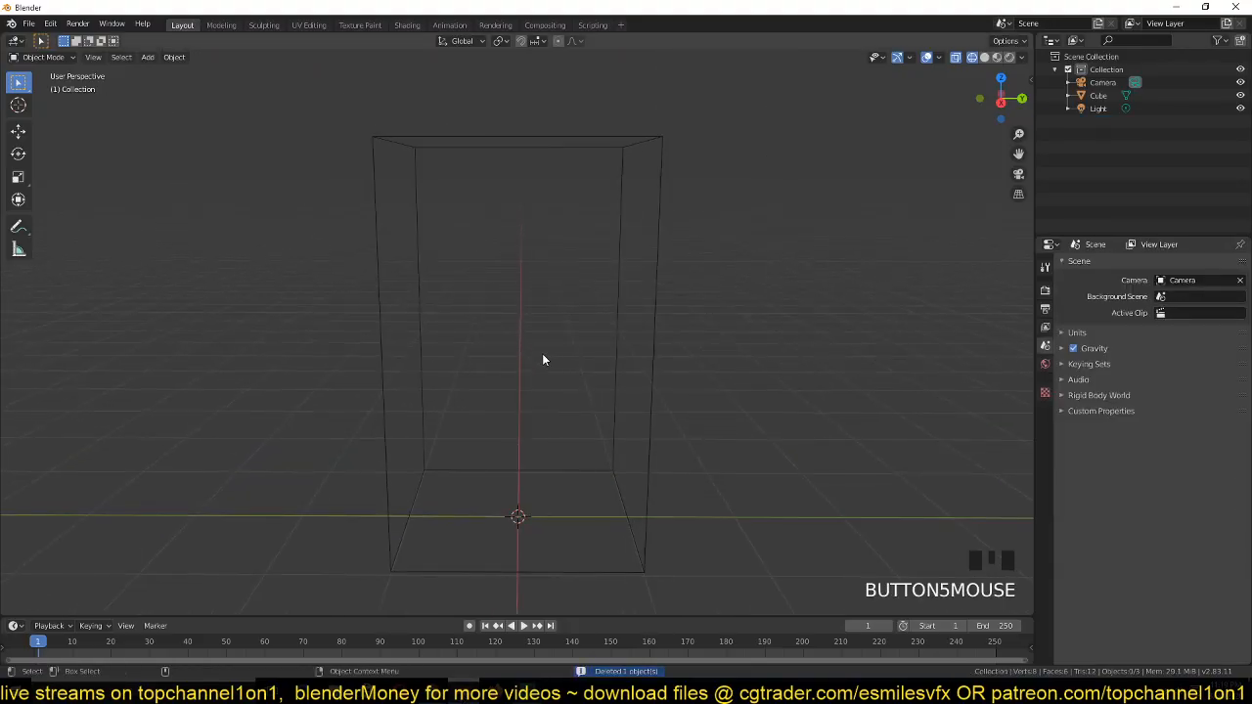
{"action": "scroll", "coordinate": [548, 357], "scroll_direction": "down", "scroll_amount": 4}
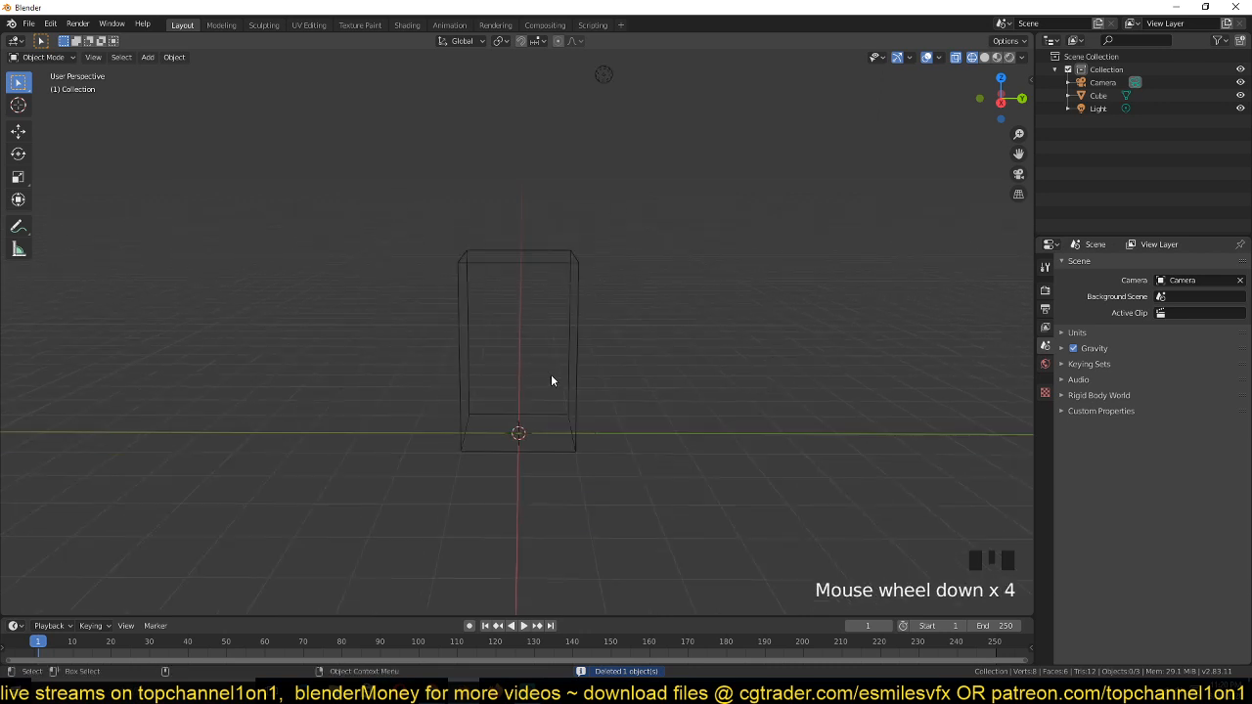
{"action": "key", "text": "z"}
{"action": "scroll", "coordinate": [564, 391], "scroll_direction": "up", "scroll_amount": 2}
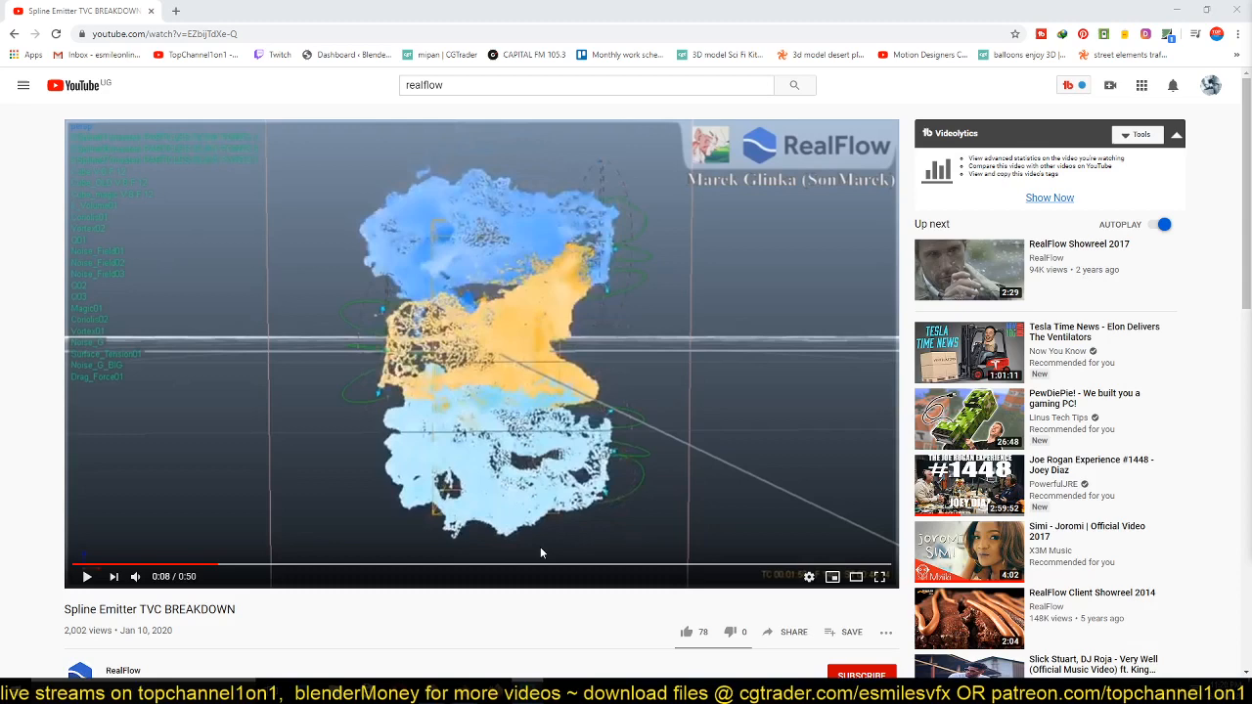
Switch to the browser, open RealFlow Client Showreel 2014 in a new tab, and watch part of it from about 0:11
{"action": "scroll", "coordinate": [540, 550], "scroll_direction": "down", "scroll_amount": 2}
{"action": "scroll", "coordinate": [541, 548], "scroll_direction": "up", "scroll_amount": 2}
{"action": "scroll", "coordinate": [434, 533], "scroll_direction": "down", "scroll_amount": 2}
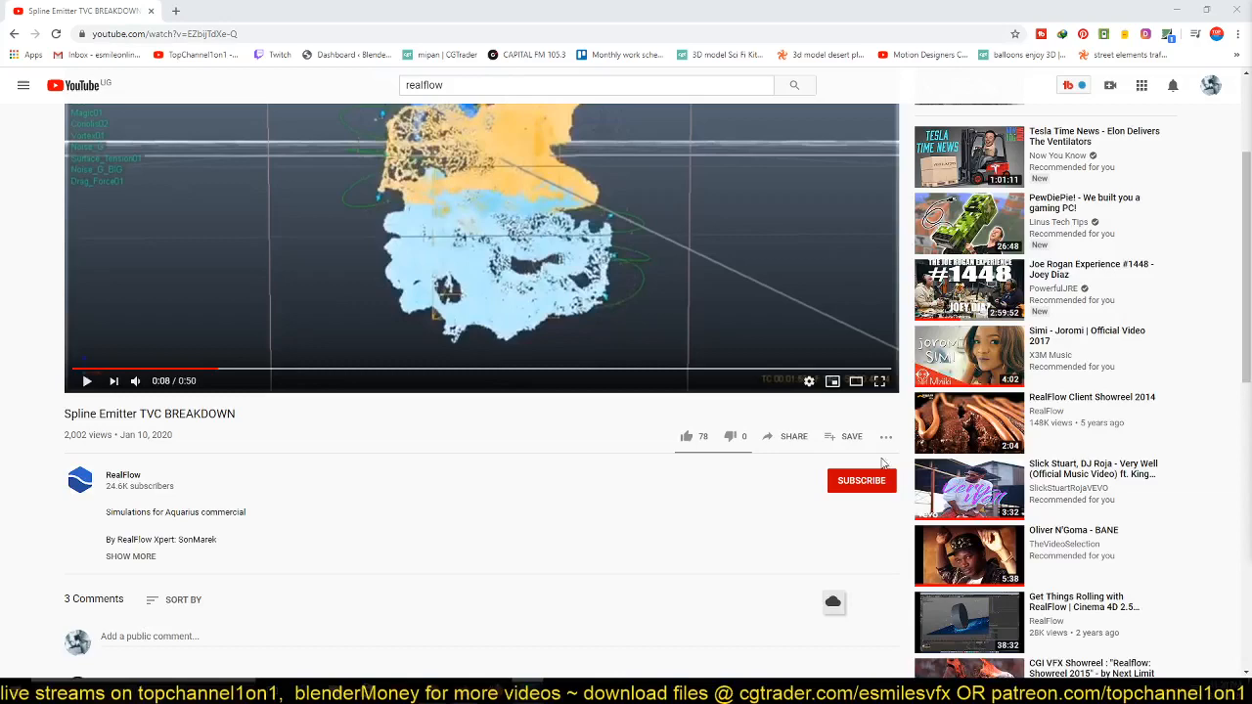
{"action": "middle_click", "coordinate": [970, 423]}
{"action": "left_click", "coordinate": [231, 12]}
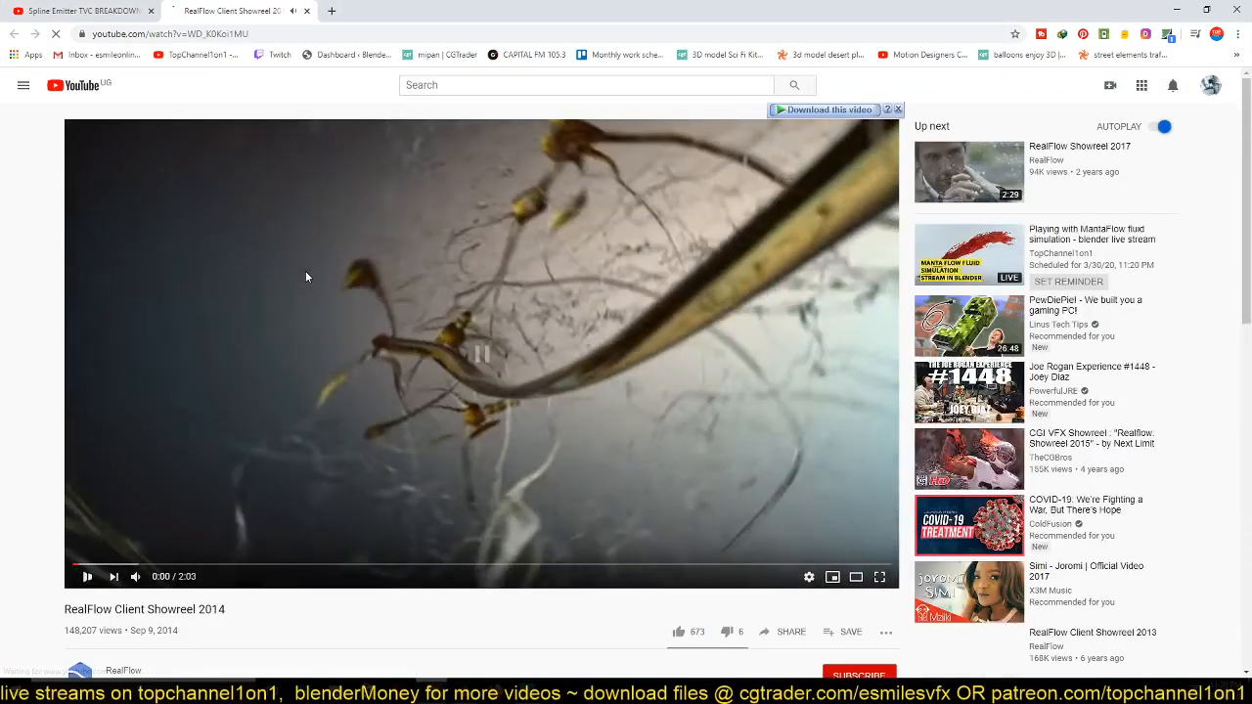
{"action": "left_click", "coordinate": [306, 273]}
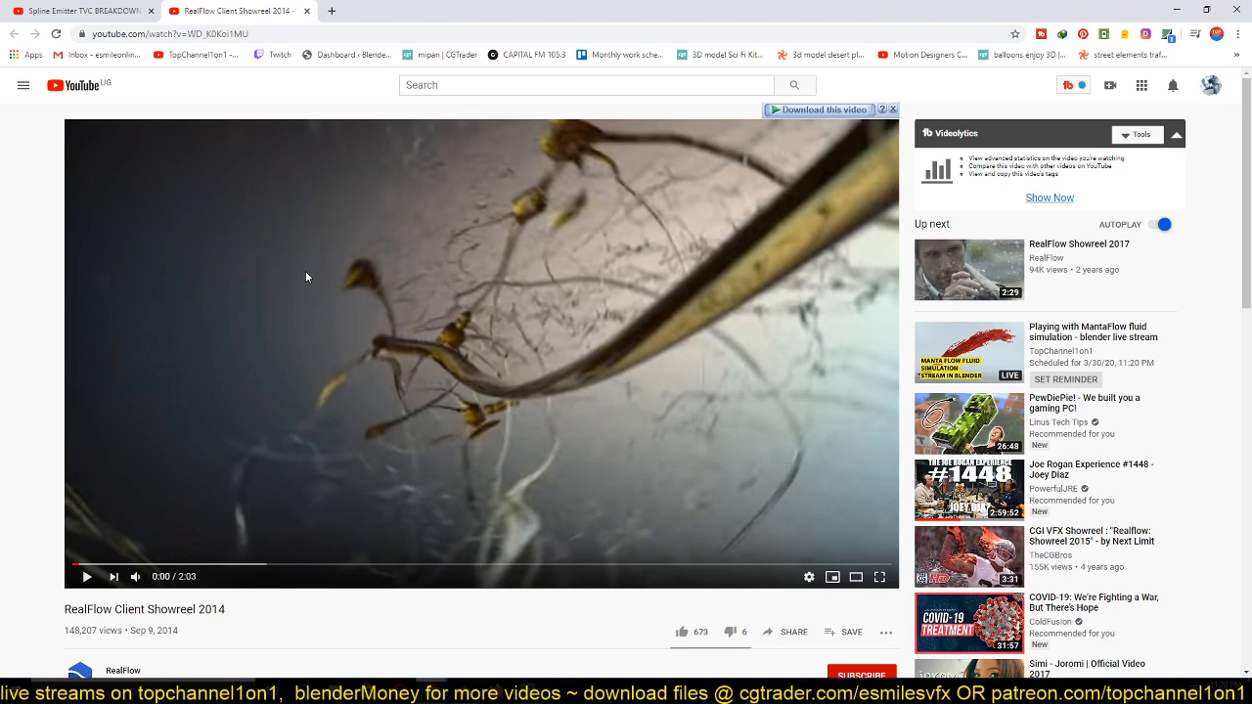
{"action": "left_click", "coordinate": [306, 277]}
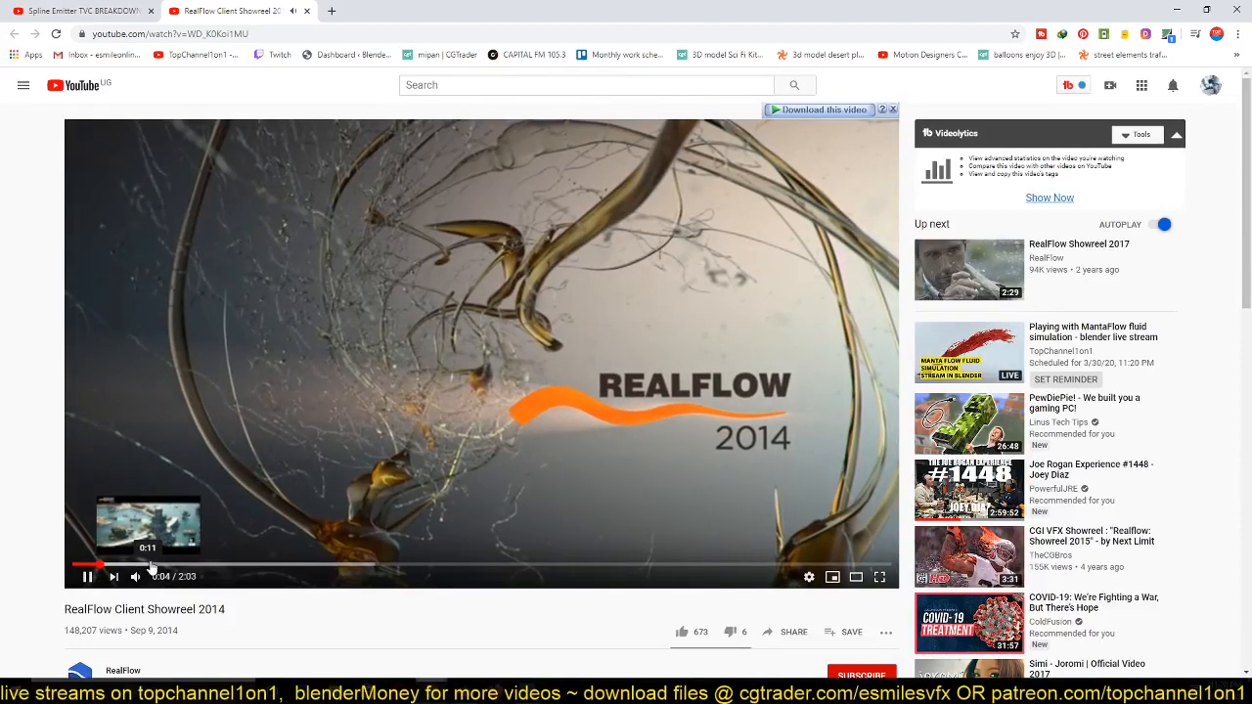
{"action": "left_click", "coordinate": [151, 566]}
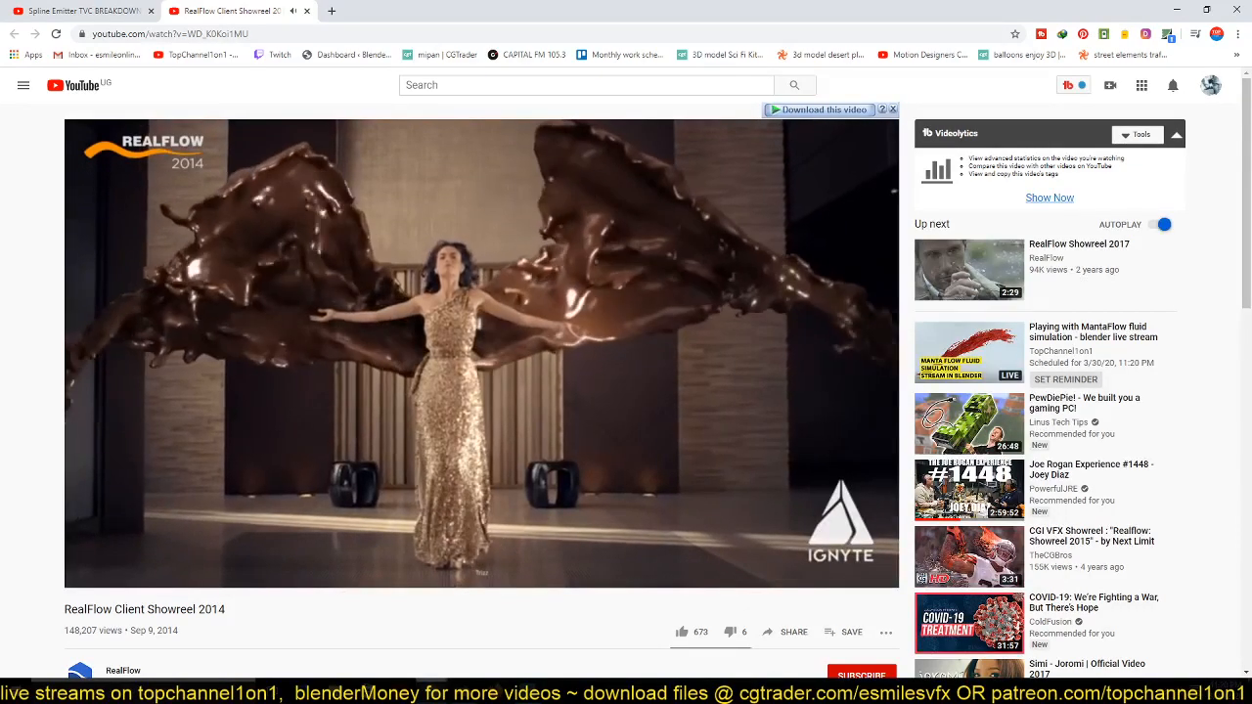
{"action": "left_click", "coordinate": [489, 323]}
Return to the Spline Emitter TVC BREAKDOWN video and play its opening, pausing to examine the emitters around the box
{"action": "left_click", "coordinate": [121, 7]}
{"action": "scroll", "coordinate": [445, 196], "scroll_direction": "up", "scroll_amount": 3}
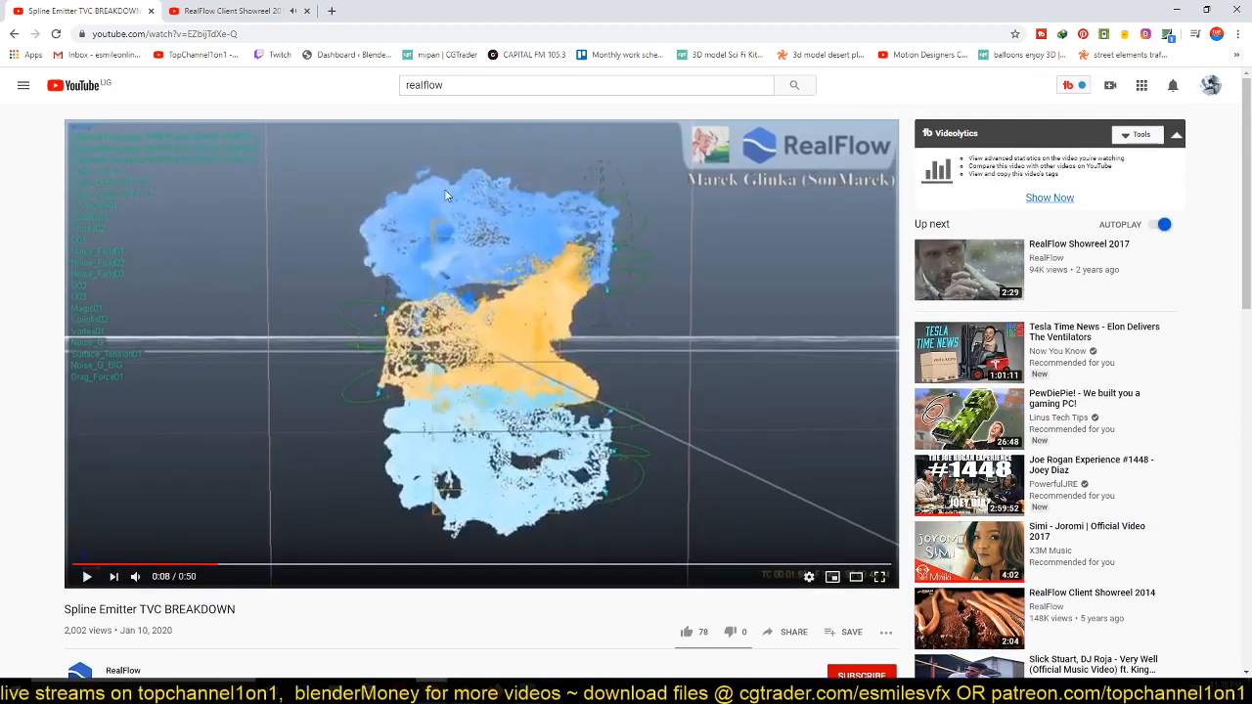
{"action": "left_click", "coordinate": [194, 432]}
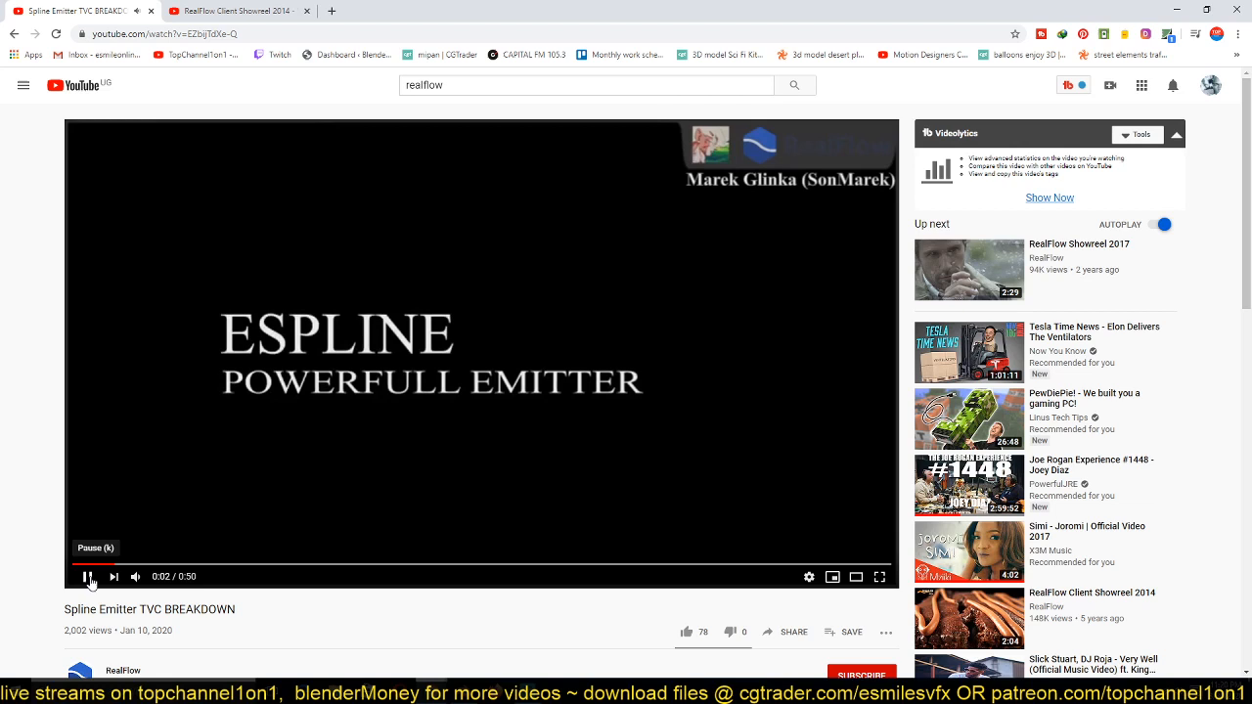
{"action": "left_click", "coordinate": [89, 580]}
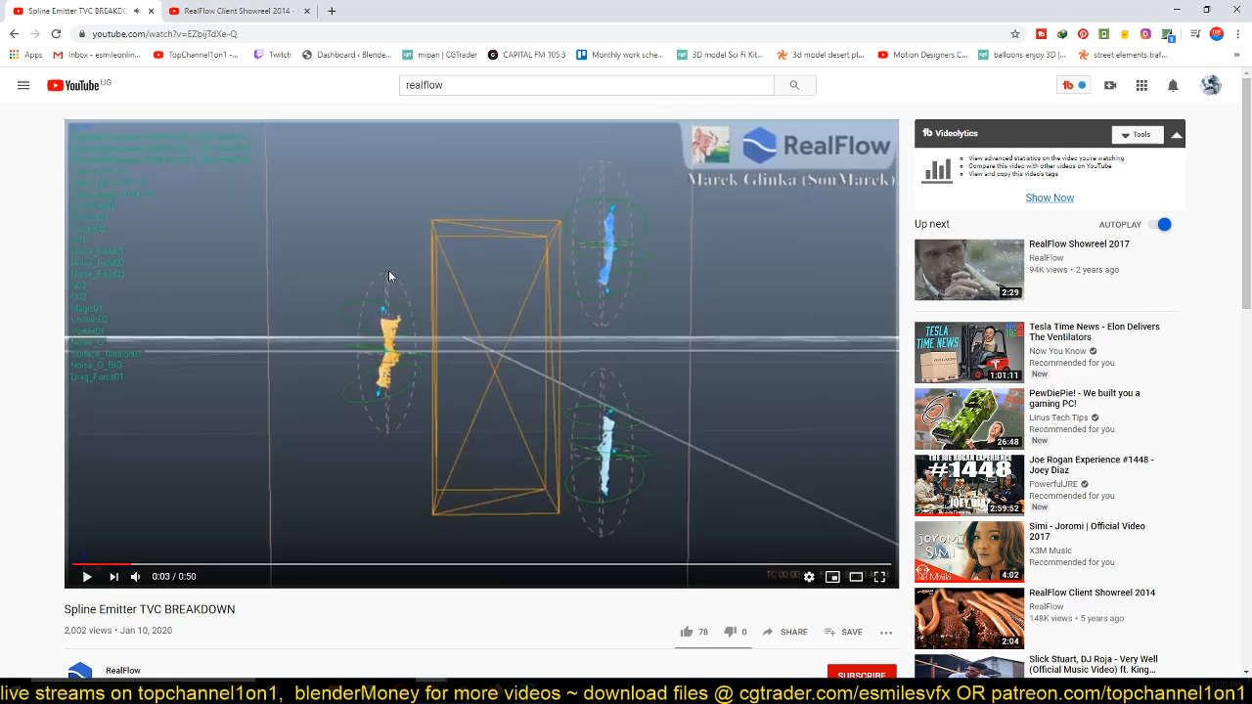
{"action": "left_click", "coordinate": [416, 337]}
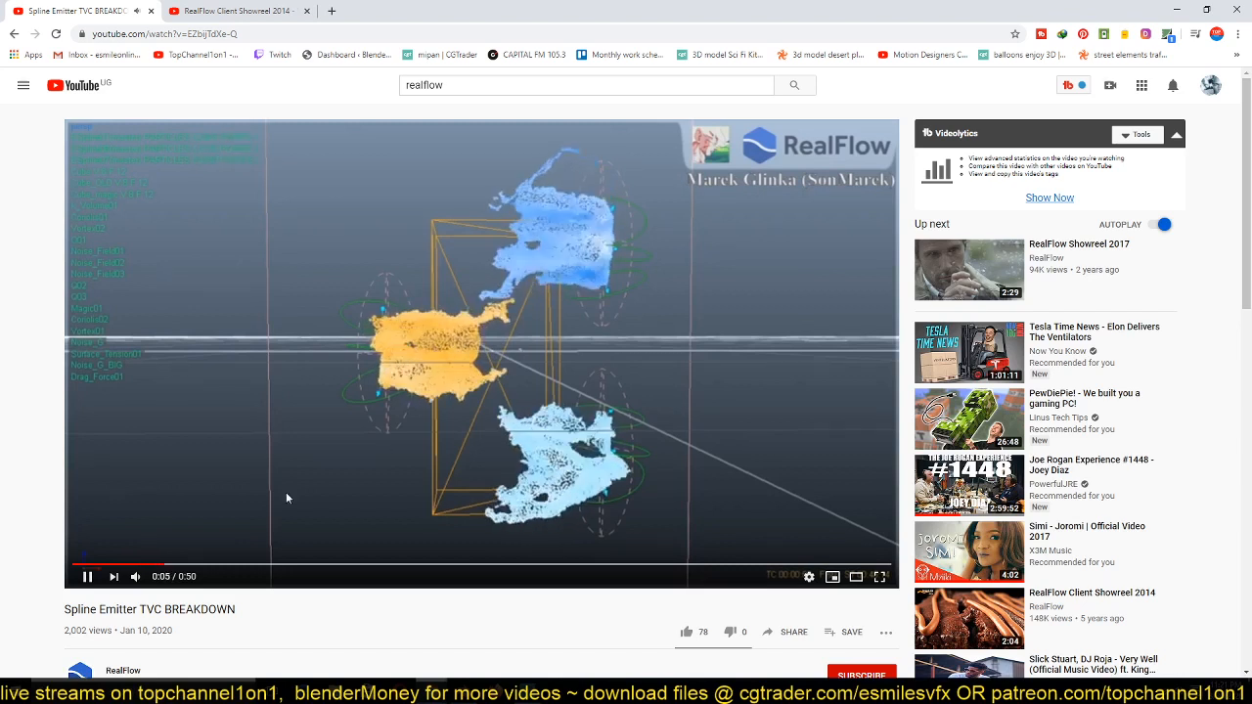
{"action": "left_click", "coordinate": [572, 343]}
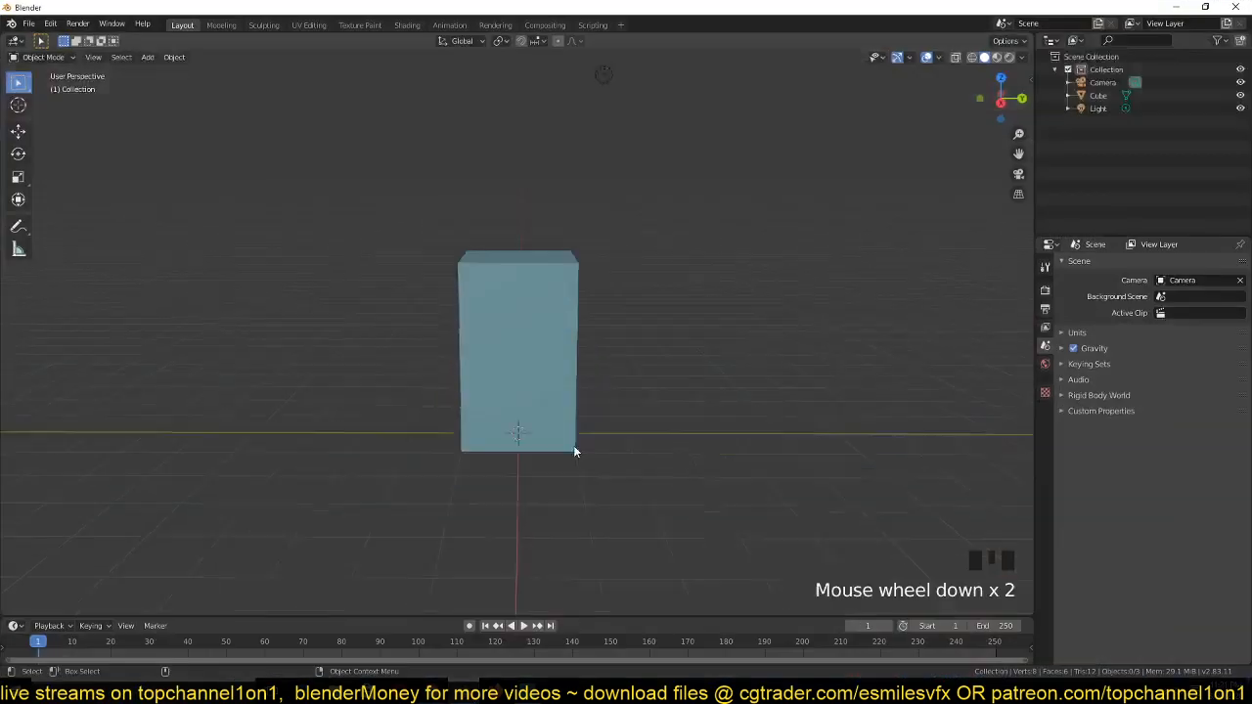
Switch back to Blender, delete the tall cube, and add a new default mesh cube at the origin
{"action": "left_click", "coordinate": [568, 403]}
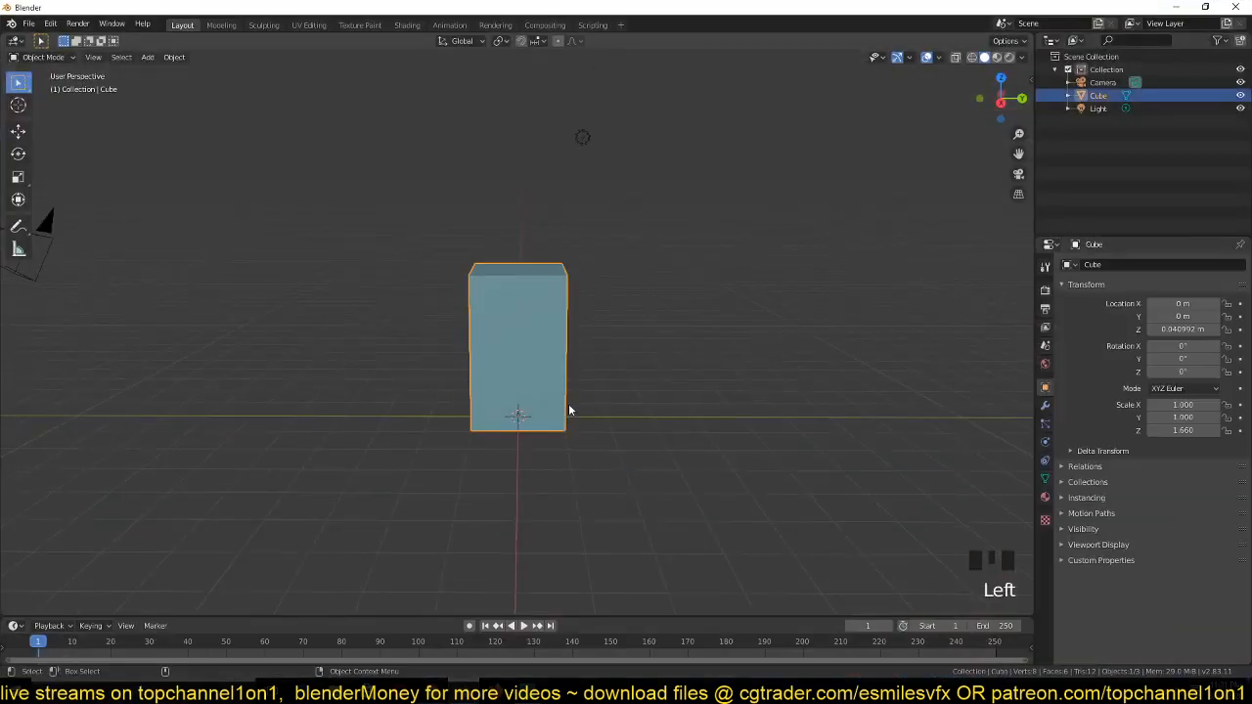
{"action": "key", "text": "x"}
{"action": "left_click", "coordinate": [551, 397]}
{"action": "left_click", "coordinate": [515, 427]}
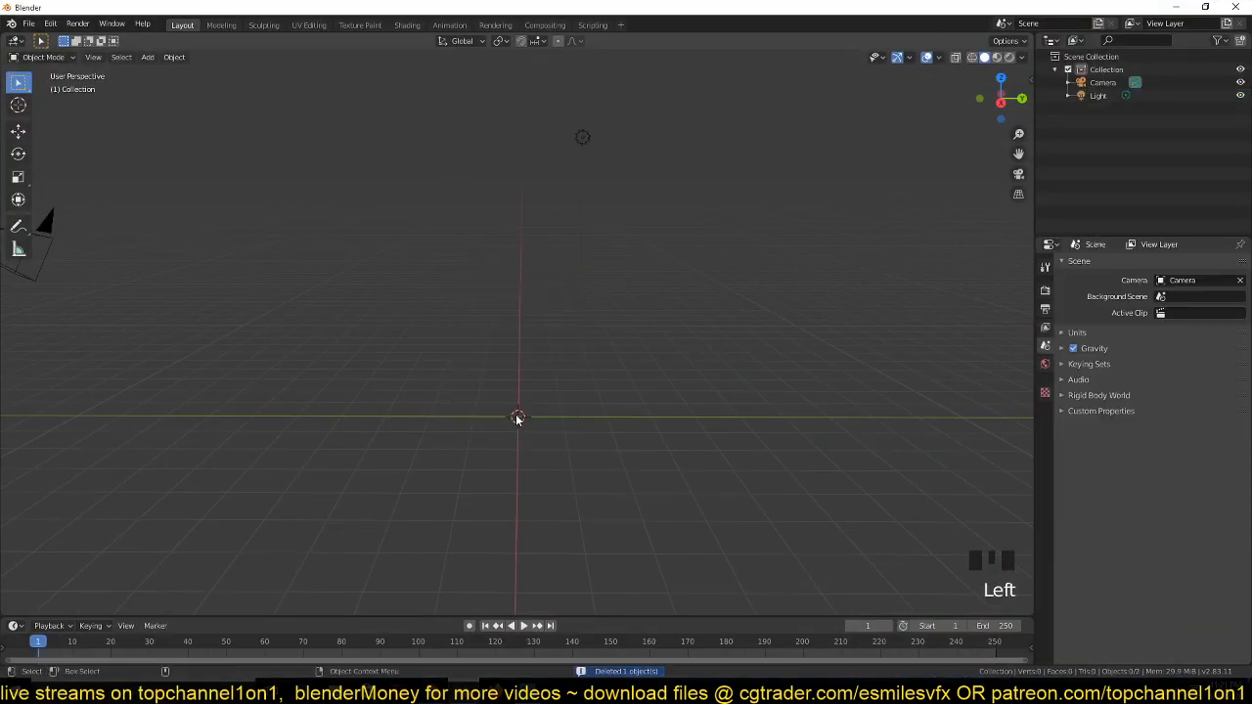
{"action": "key", "text": "shift+a"}
{"action": "mouse_move", "coordinate": [515, 412]}
{"action": "left_click", "coordinate": [604, 430]}
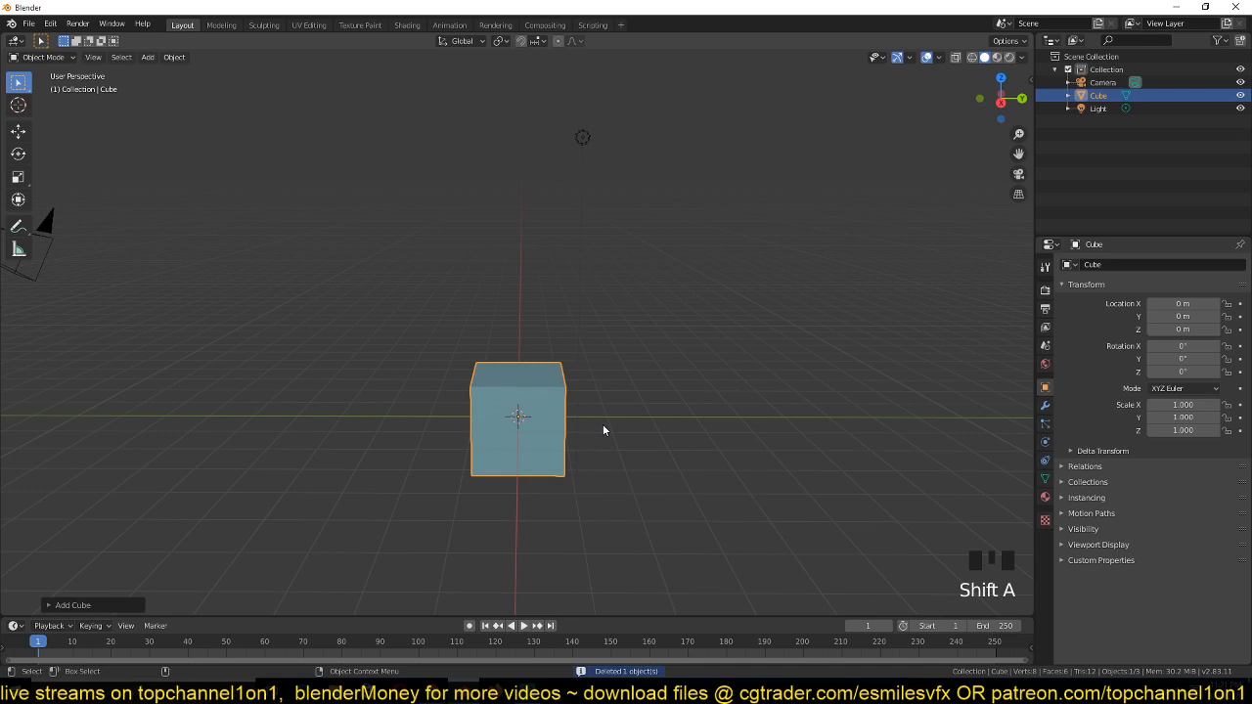
In front view, move all of the cube's geometry up about 1 m along Z so its base sits at the object origin
{"action": "key", "text": "KP_1"}
{"action": "key", "text": "Tab"}
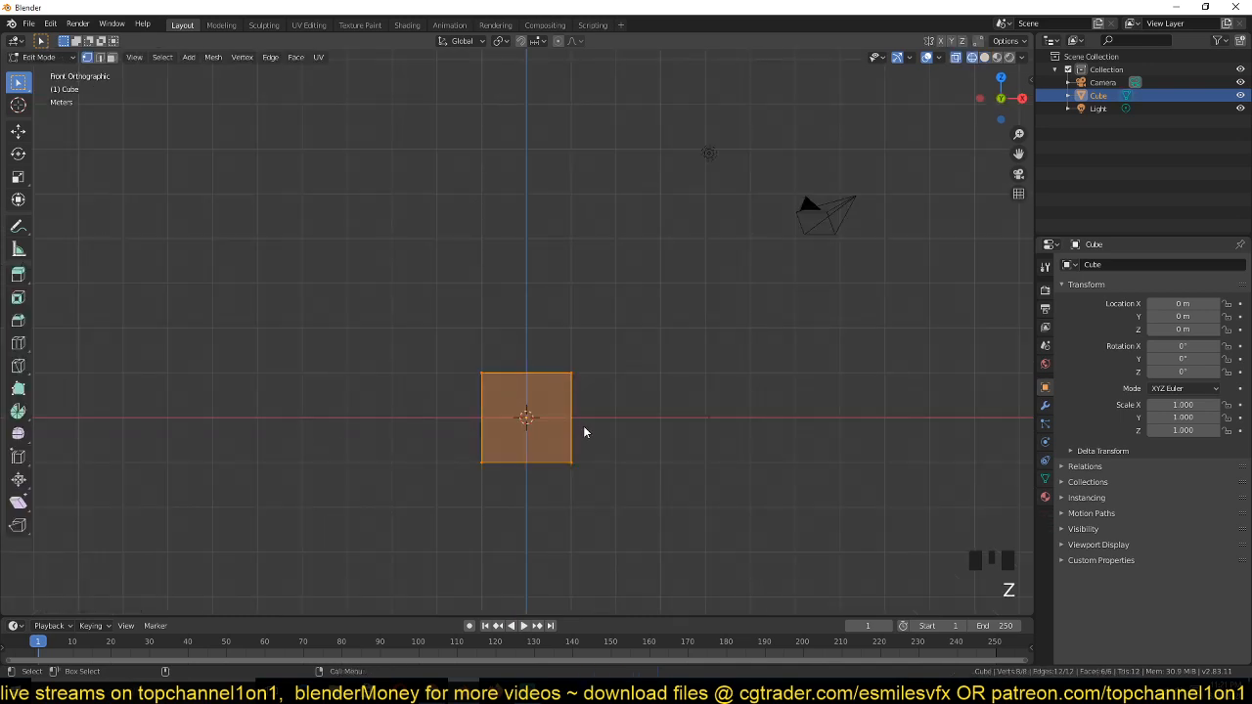
{"action": "key", "text": "g"}
{"action": "key", "text": "z"}
{"action": "left_click", "coordinate": [609, 383]}
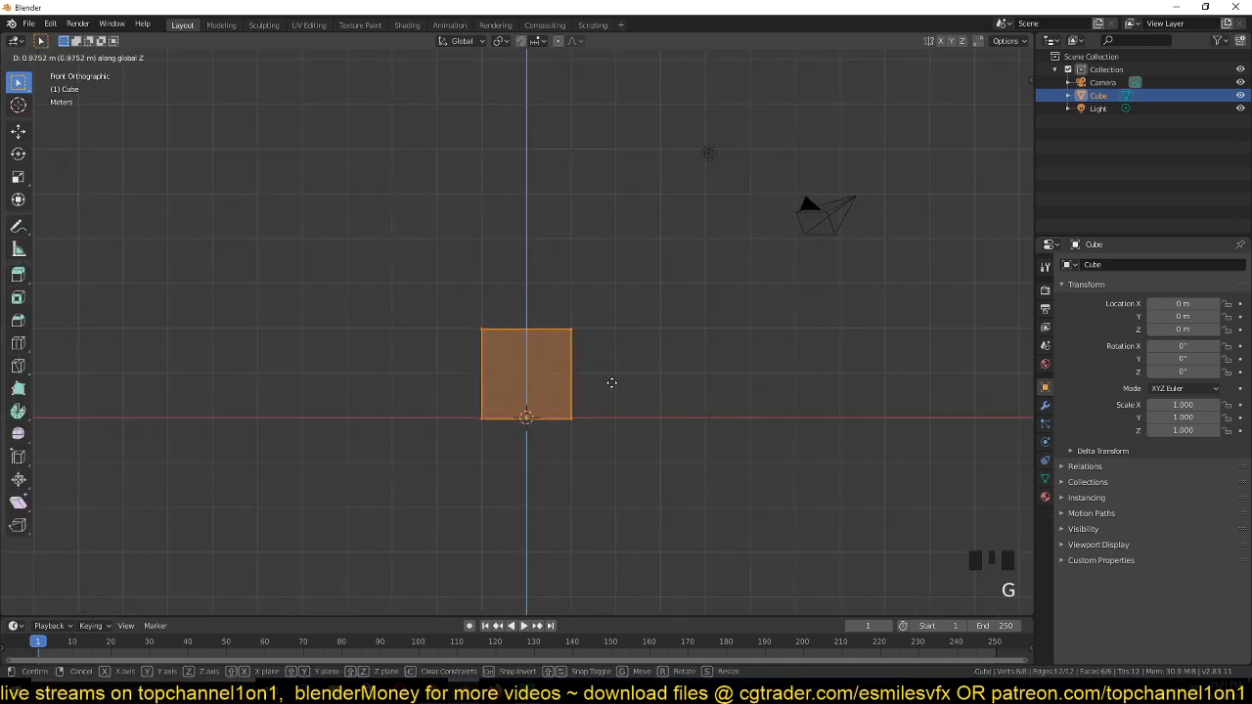
{"action": "scroll", "coordinate": [612, 386], "scroll_direction": "up", "scroll_amount": 2}
{"action": "key", "text": "Tab"}
{"action": "key", "text": "KP_5"}
{"action": "key", "text": "KP_5"}
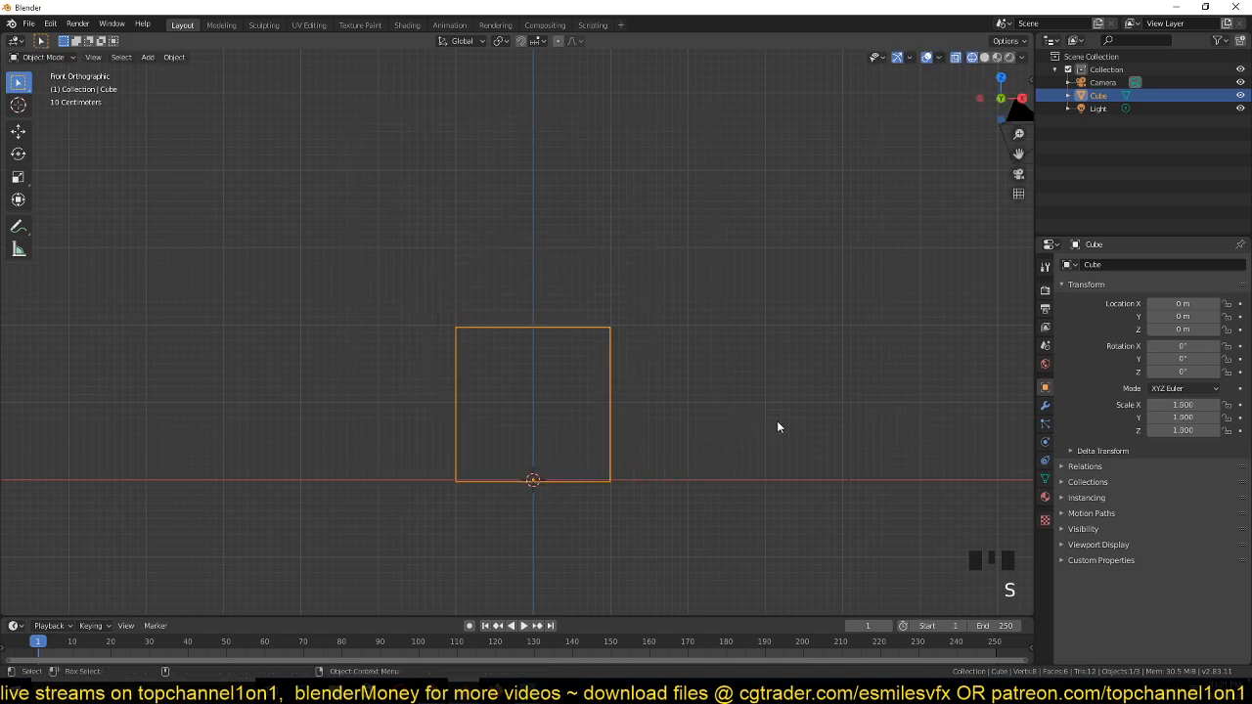
Raise the cube's top face straight up to form a box about 1.75 times as tall as it is wide
{"action": "key", "text": "Tab"}
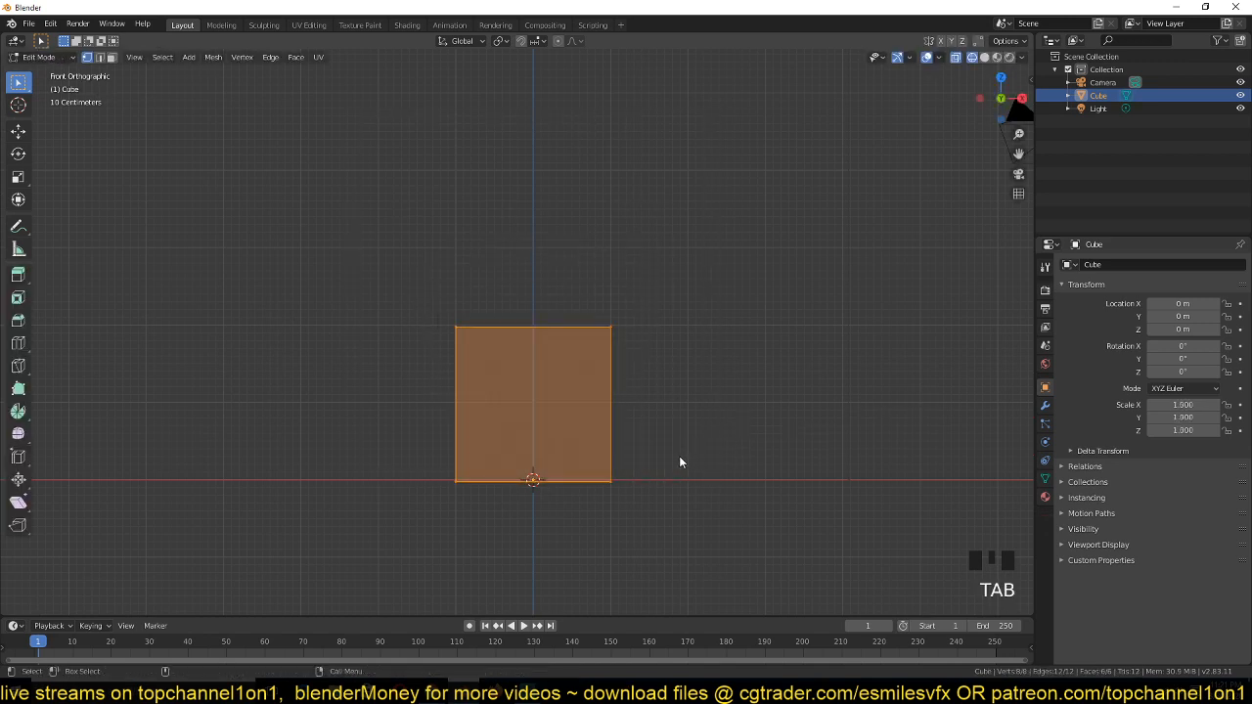
{"action": "left_click", "coordinate": [584, 392]}
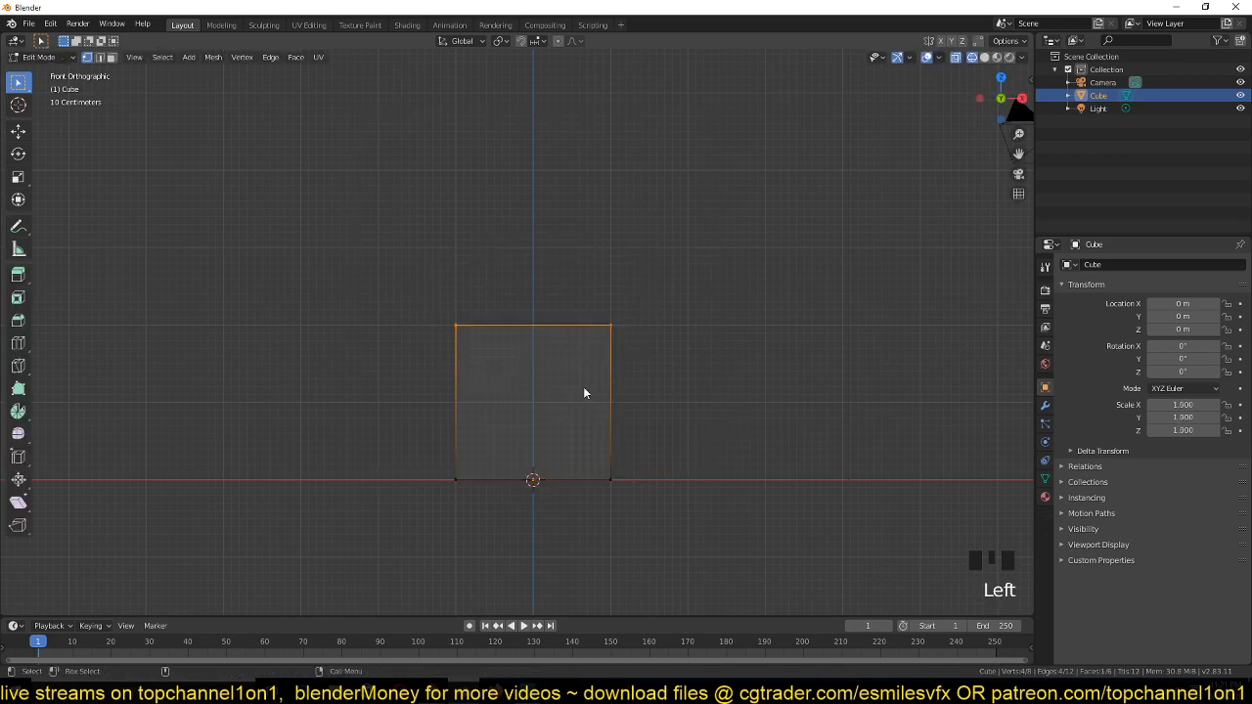
{"action": "key", "text": "g"}
{"action": "left_click", "coordinate": [614, 275]}
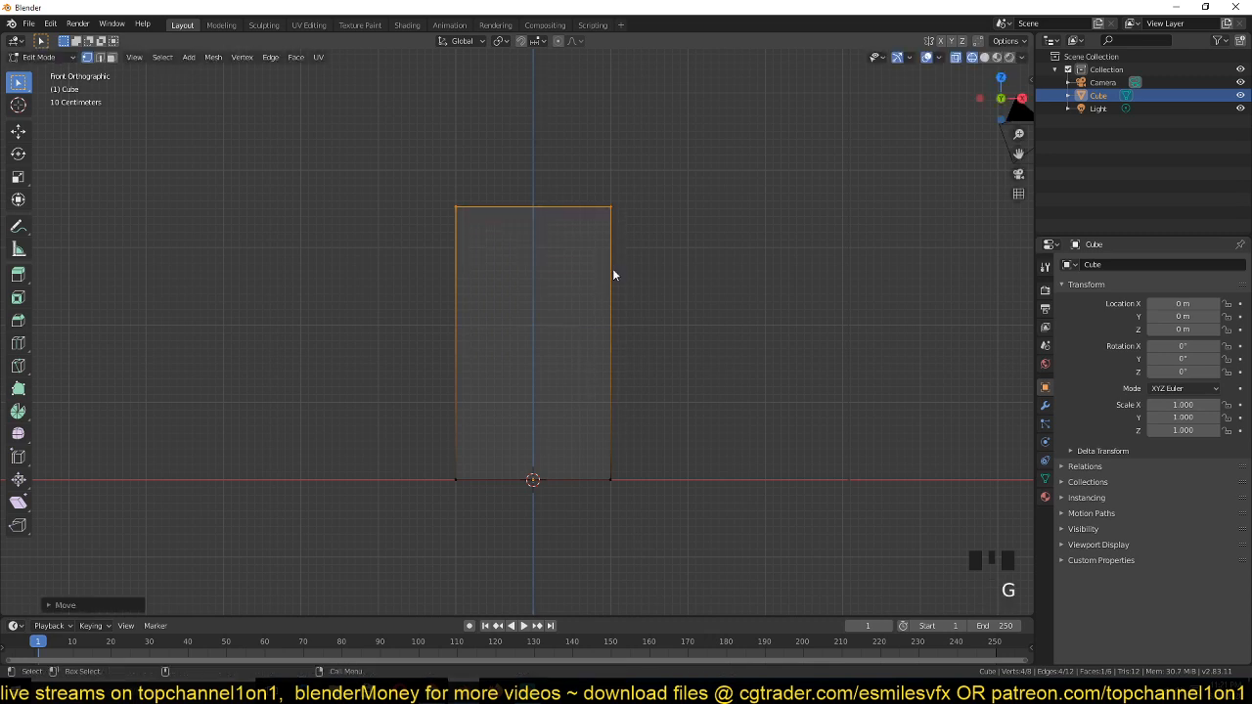
{"action": "key", "text": "Tab"}
{"action": "scroll", "coordinate": [604, 335], "scroll_direction": "down", "scroll_amount": 1}
{"action": "key", "text": "grave"}
{"action": "middle_click_drag", "start_coordinate": [605, 334], "coordinate": [711, 388]}
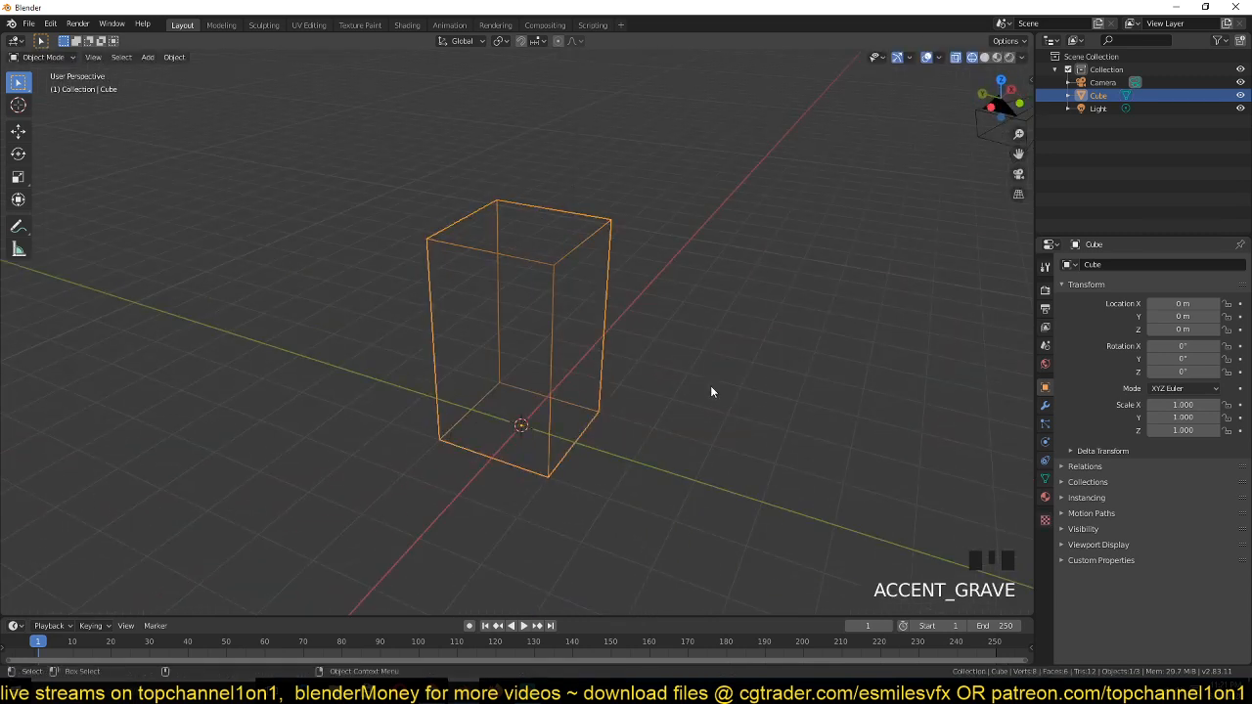
{"action": "key", "text": "KP_1"}
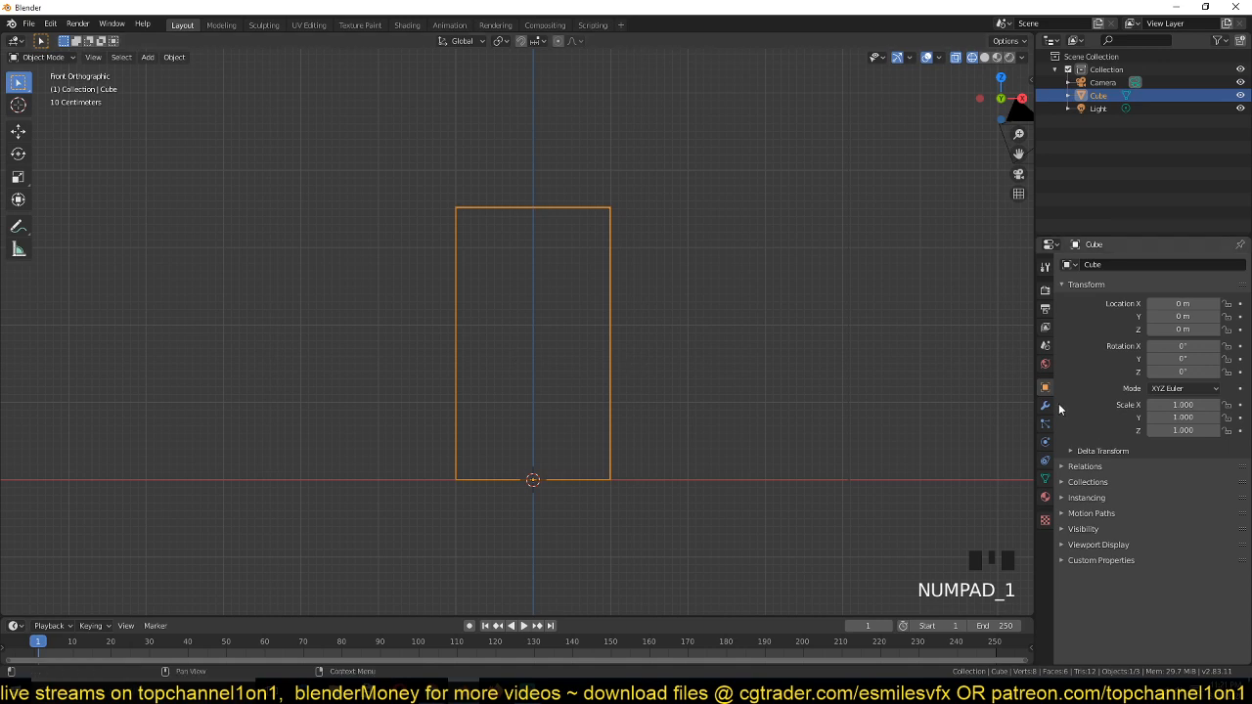
Enable Fluid physics on the box with type Domain and set its domain type to Liquid
{"action": "left_click", "coordinate": [1045, 443]}
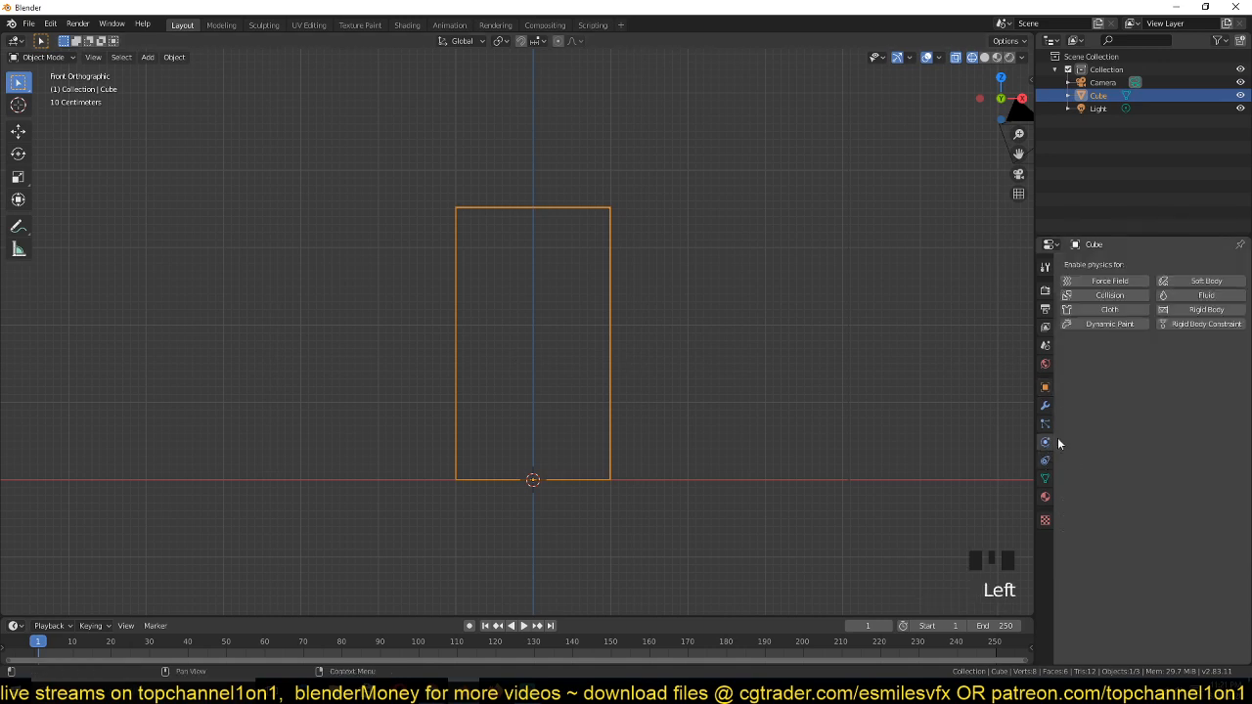
{"action": "left_click", "coordinate": [1201, 295]}
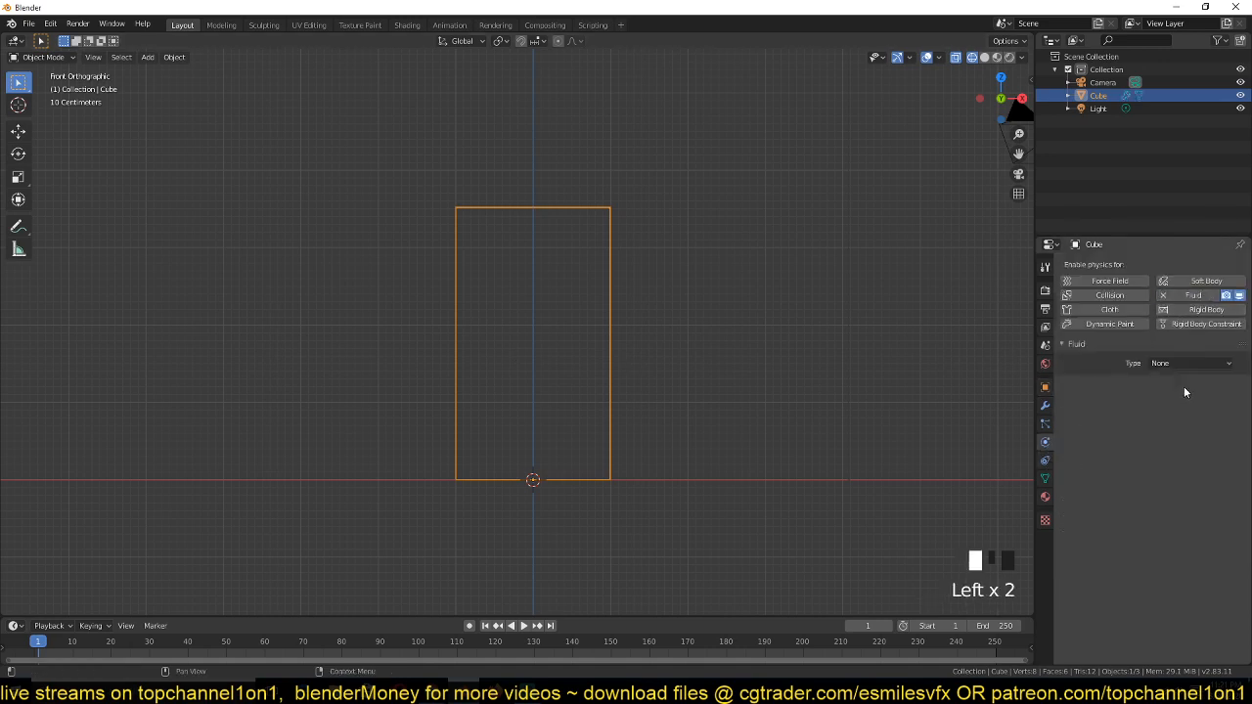
{"action": "left_click", "coordinate": [1198, 364]}
{"action": "left_click_drag", "start_coordinate": [1198, 361], "coordinate": [1187, 388]}
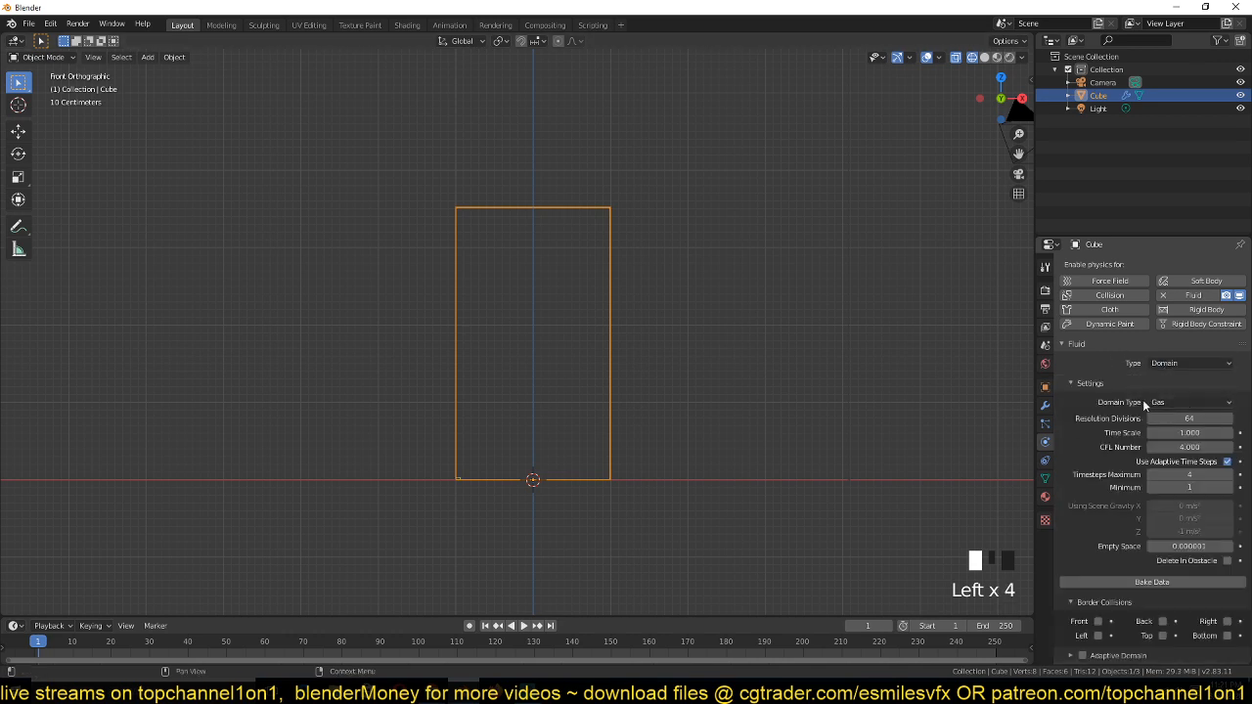
{"action": "middle_click_drag", "start_coordinate": [539, 349], "coordinate": [551, 389], "text": "shift"}
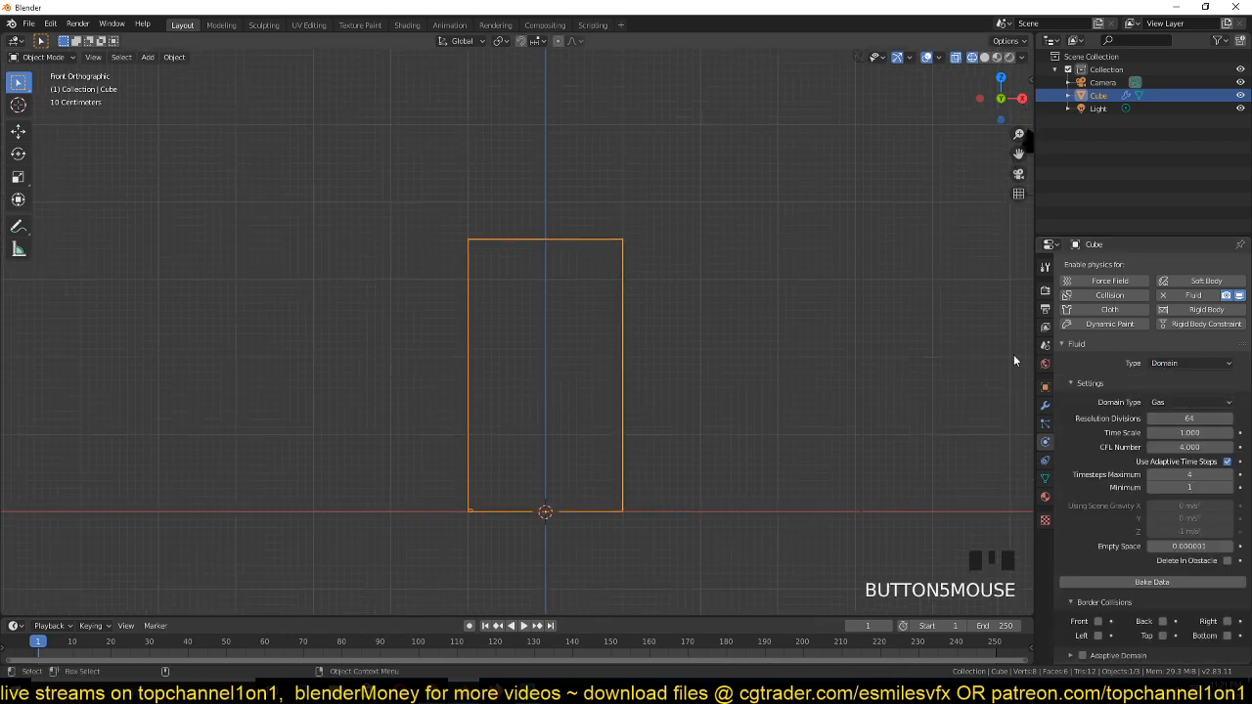
{"action": "left_click", "coordinate": [1178, 400]}
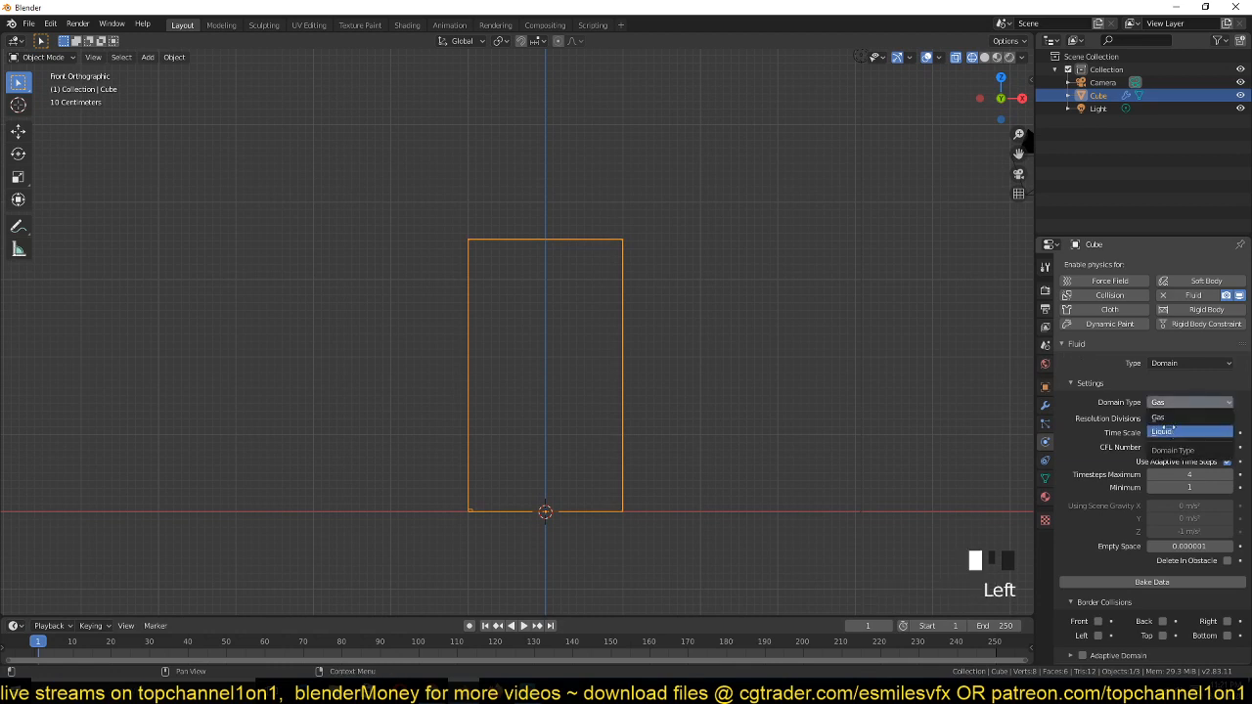
{"action": "left_click", "coordinate": [1162, 430]}
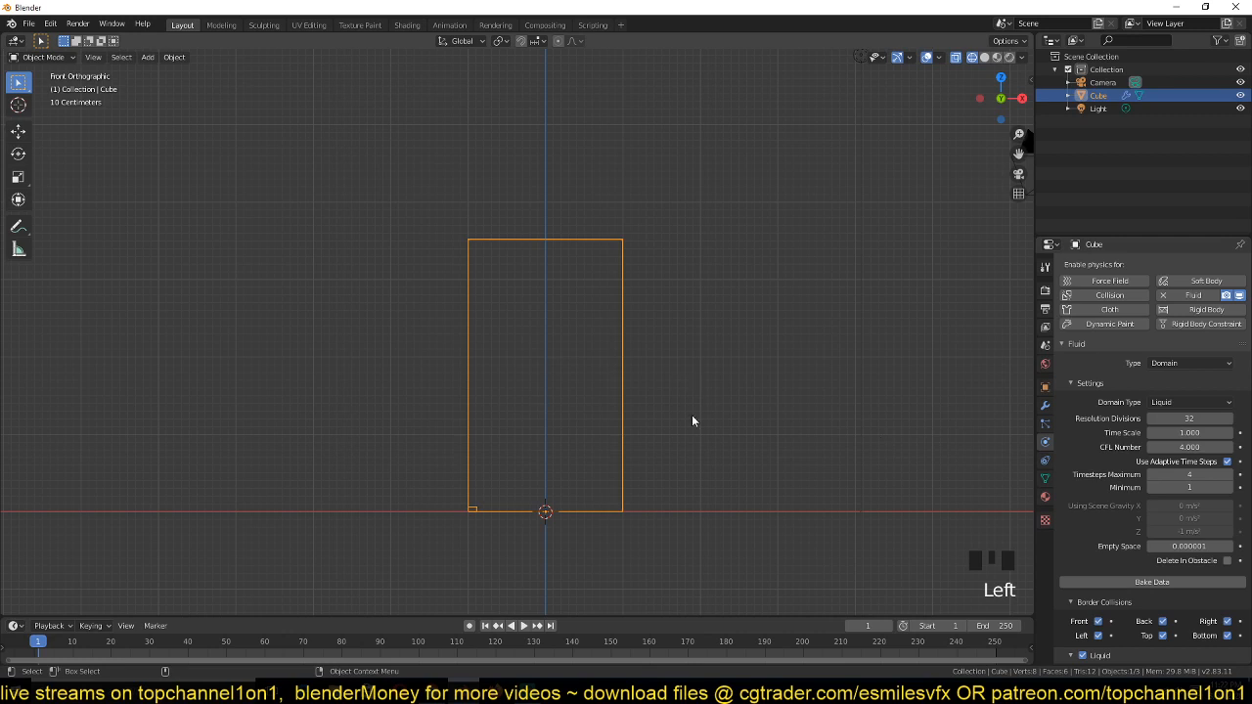
Set the fluid domain's cache end frame to 100
{"action": "scroll", "coordinate": [1132, 523], "scroll_direction": "down", "scroll_amount": 7}
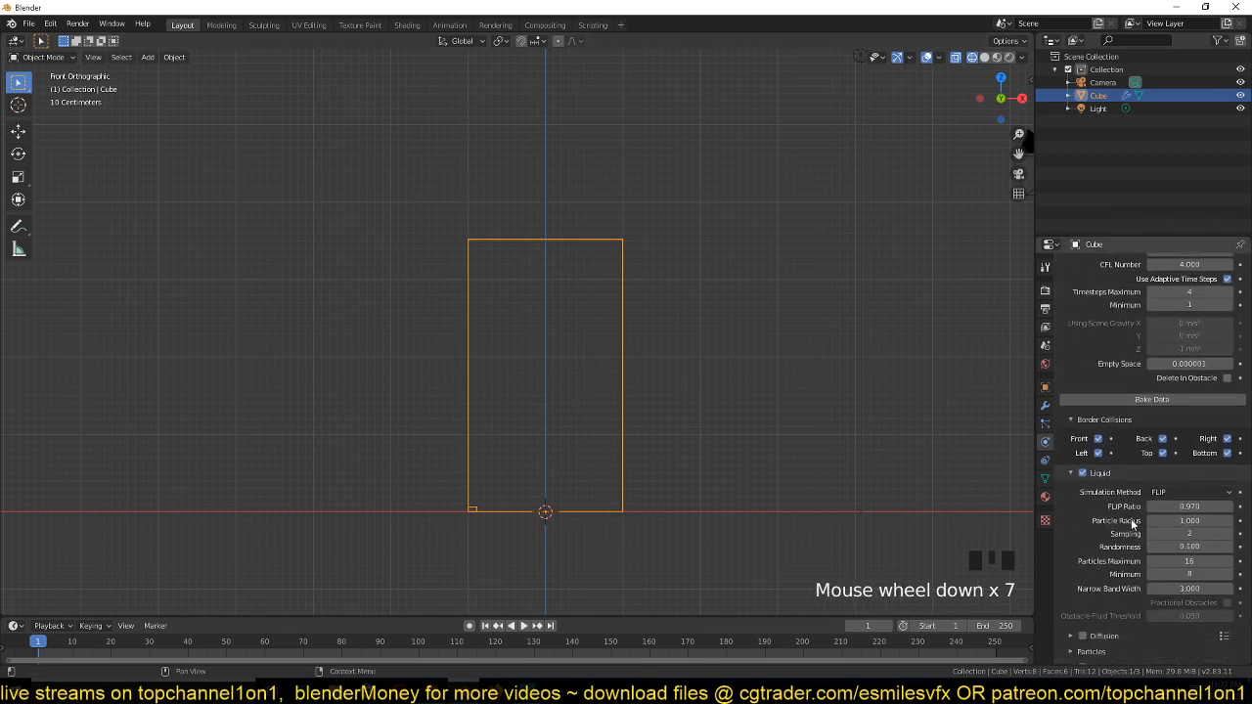
{"action": "scroll", "coordinate": [1133, 523], "scroll_direction": "down", "scroll_amount": 8}
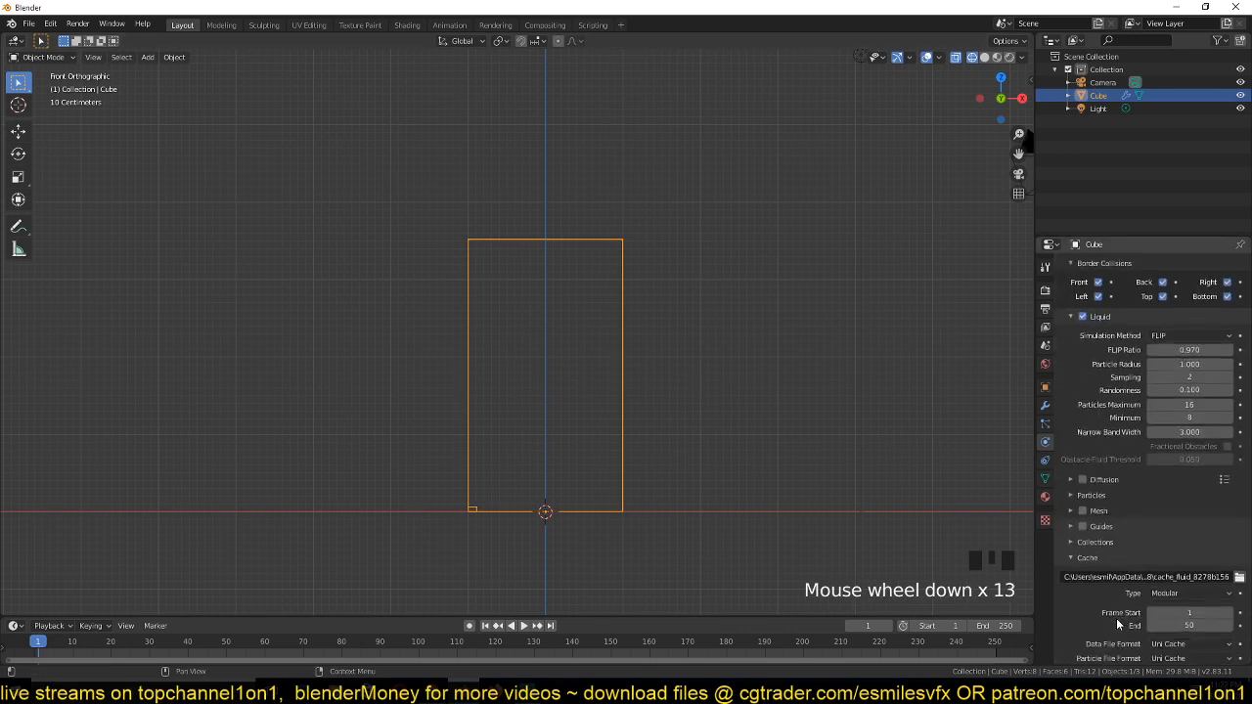
{"action": "left_click", "coordinate": [1189, 604]}
{"action": "type", "text": "100"}
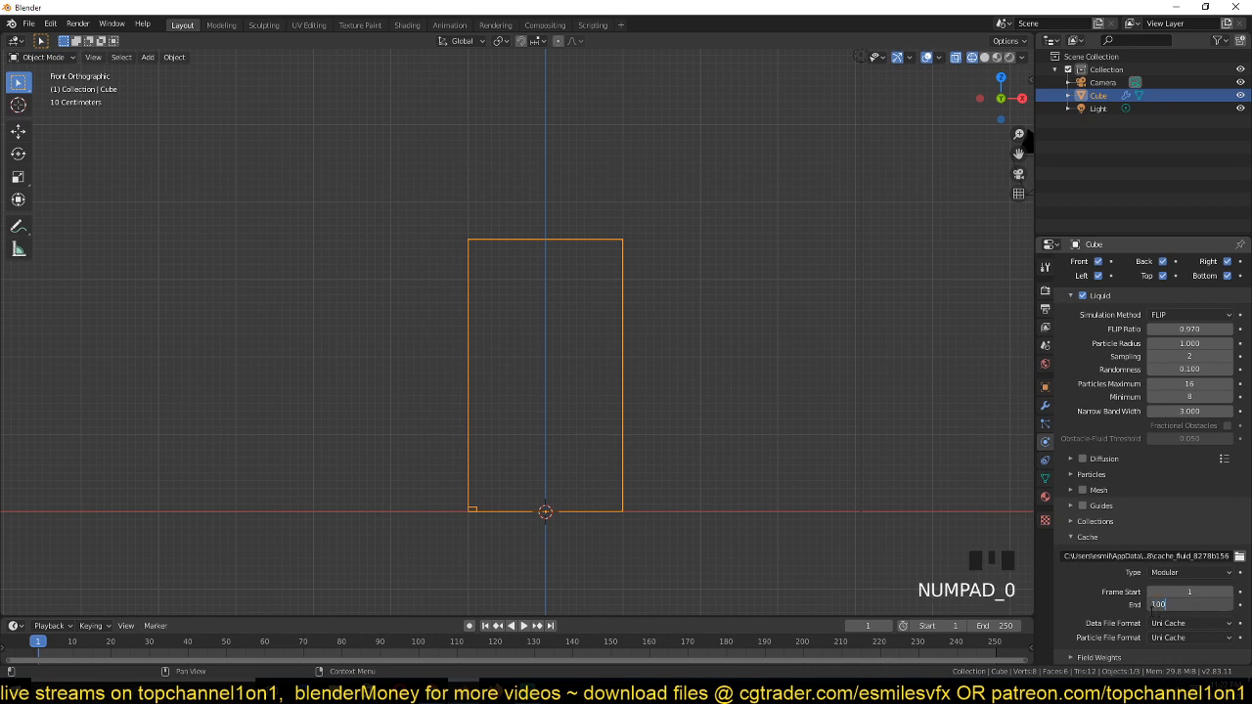
{"action": "key", "text": "Return"}
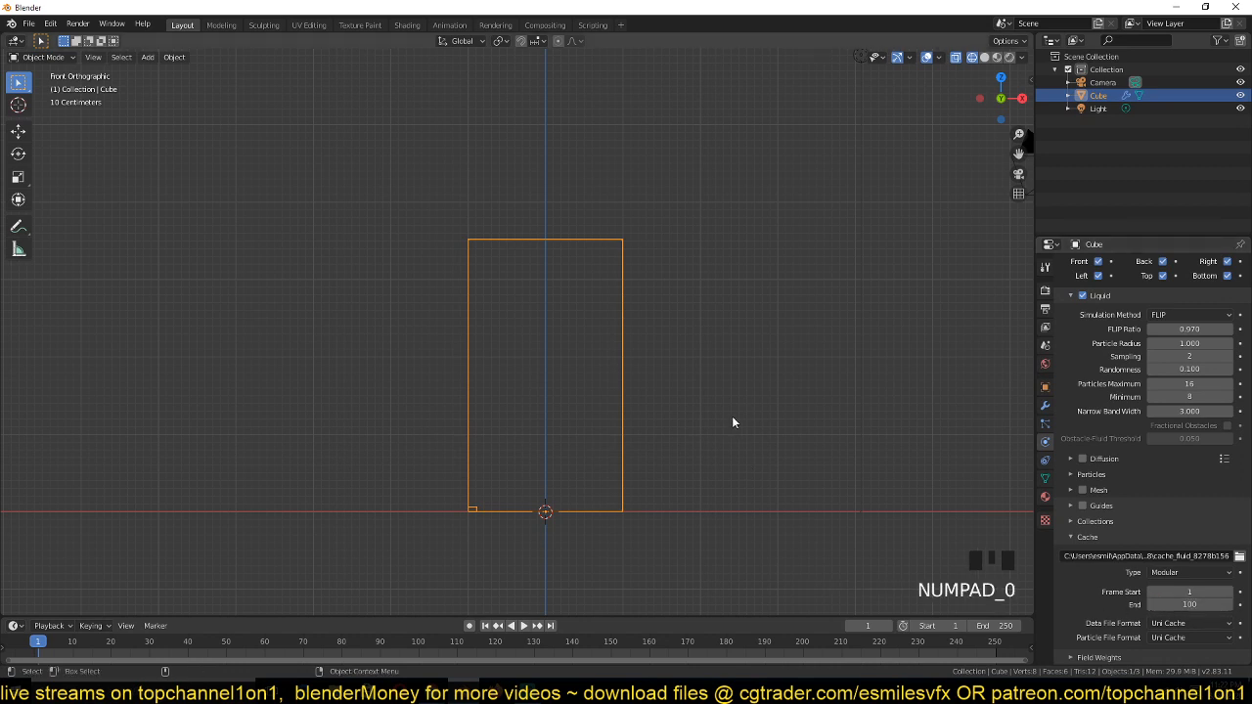
Set the scene's end frame to 100 and apply the box's object transform
{"action": "scroll", "coordinate": [733, 418], "scroll_direction": "down", "scroll_amount": 1}
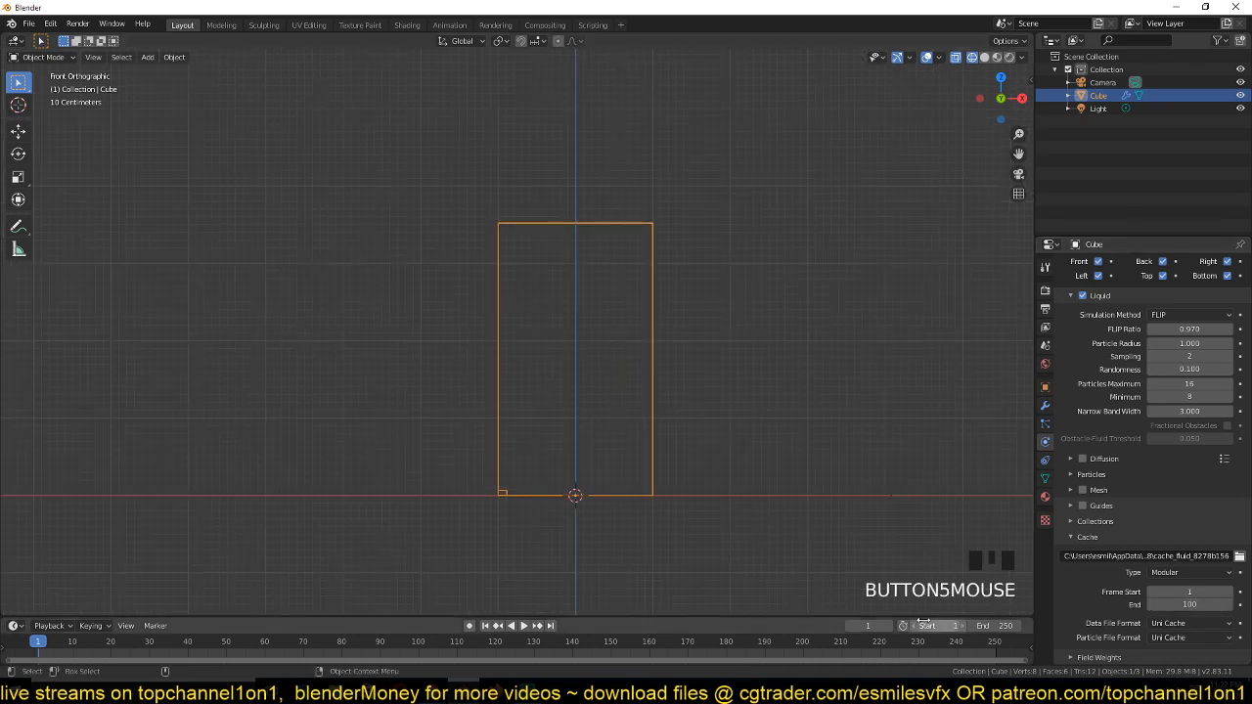
{"action": "key", "text": "space"}
{"action": "key", "text": "Escape"}
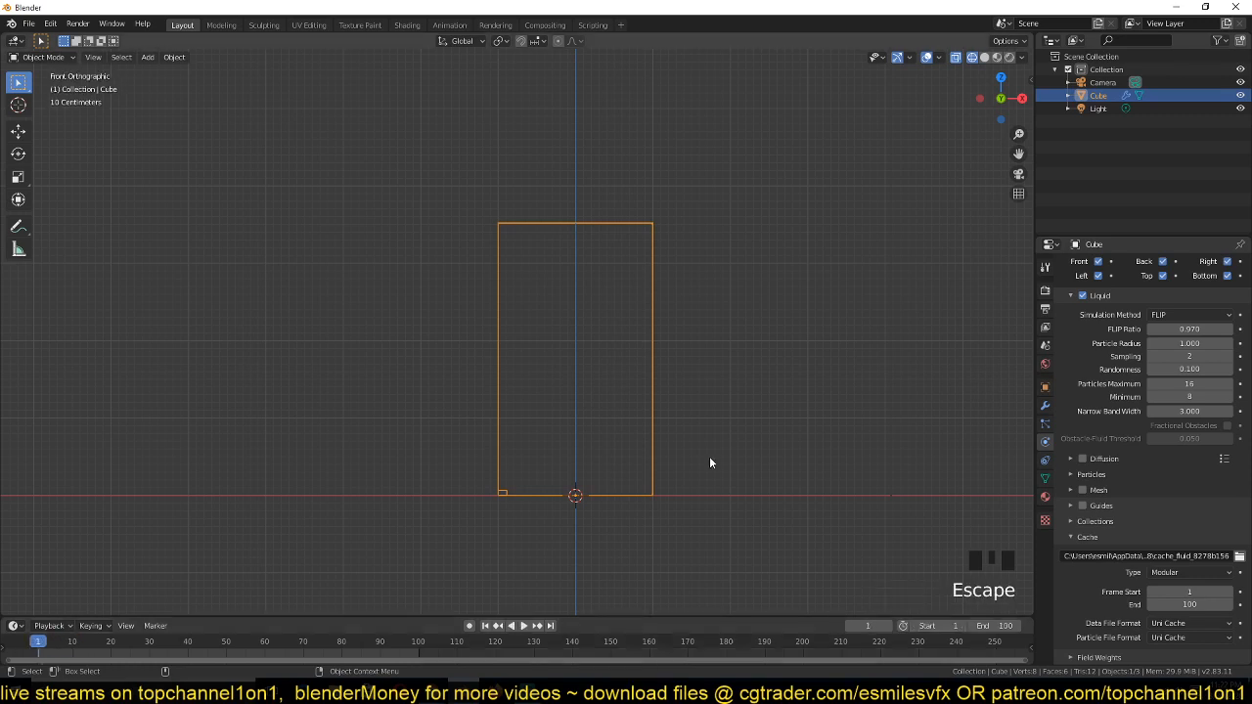
{"action": "key", "text": "ctrl+a"}
{"action": "left_click", "coordinate": [647, 434]}
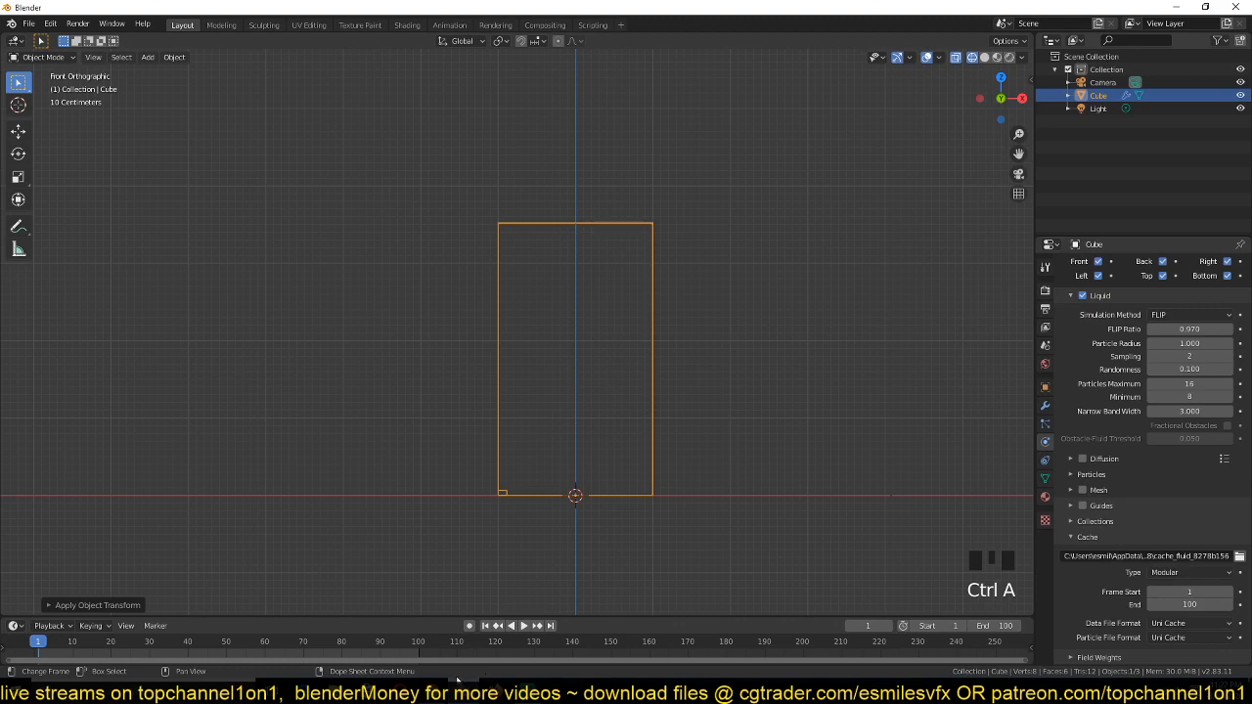
Check the Spline Emitter TVC BREAKDOWN video in the browser for reference and return to Blender
{"action": "mouse_move", "coordinate": [434, 689]}
{"action": "left_click", "coordinate": [472, 636]}
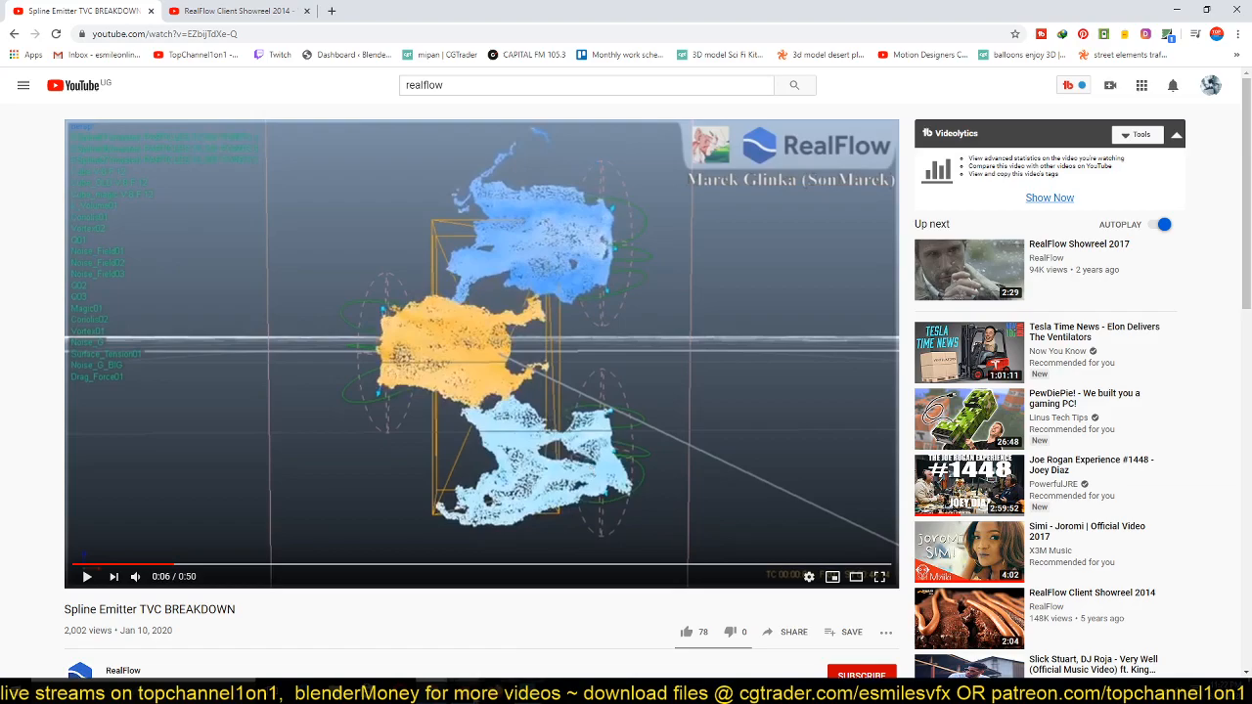
{"action": "key", "text": "alt+Tab"}
Place the 3D cursor in the lower part of the box, add a Bezier curve there and rotate it 90° about X
{"action": "scroll", "coordinate": [578, 394], "scroll_direction": "up", "scroll_amount": 3}
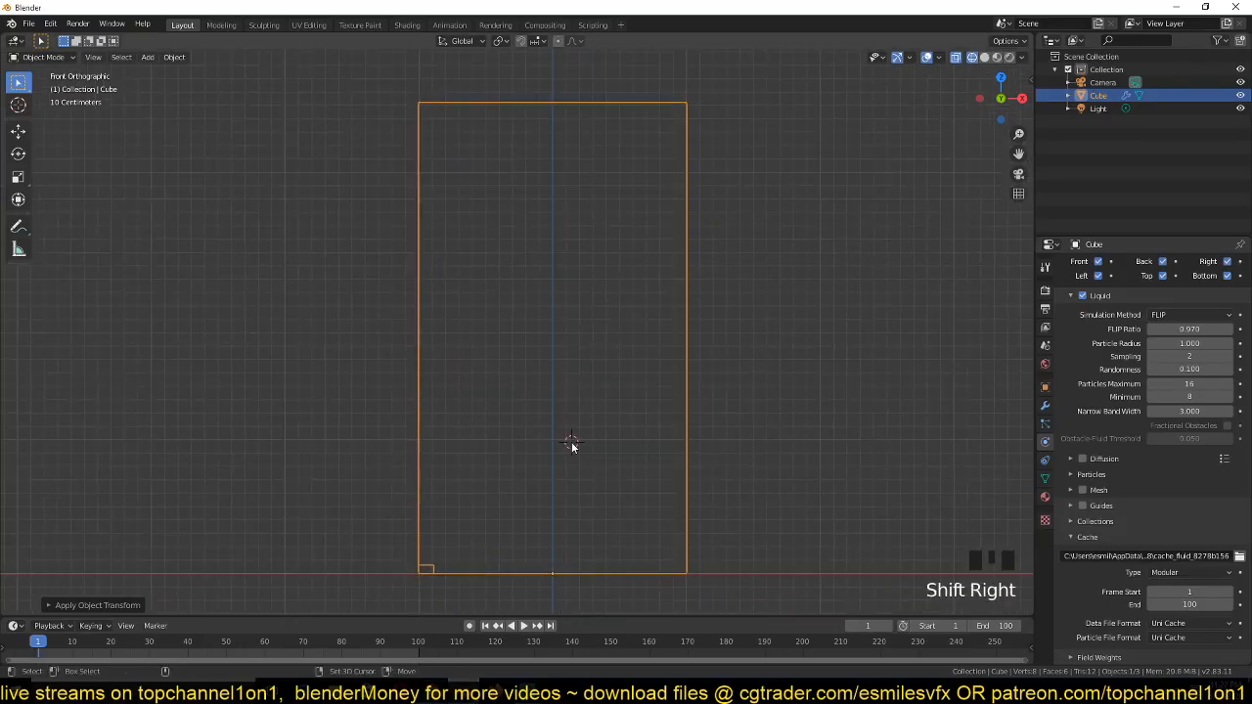
{"action": "key", "text": "shift+a"}
{"action": "mouse_move", "coordinate": [533, 478]}
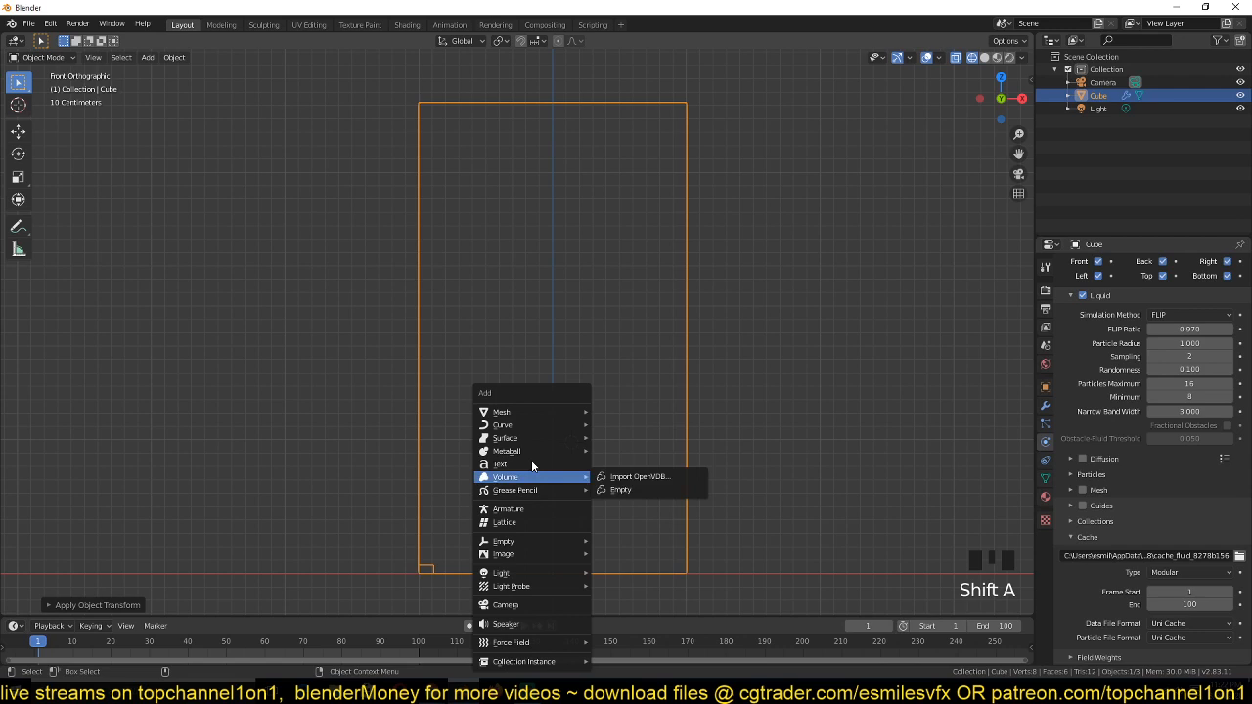
{"action": "mouse_move", "coordinate": [502, 425]}
{"action": "left_click", "coordinate": [648, 425]}
{"action": "type", "text": "rx9"}
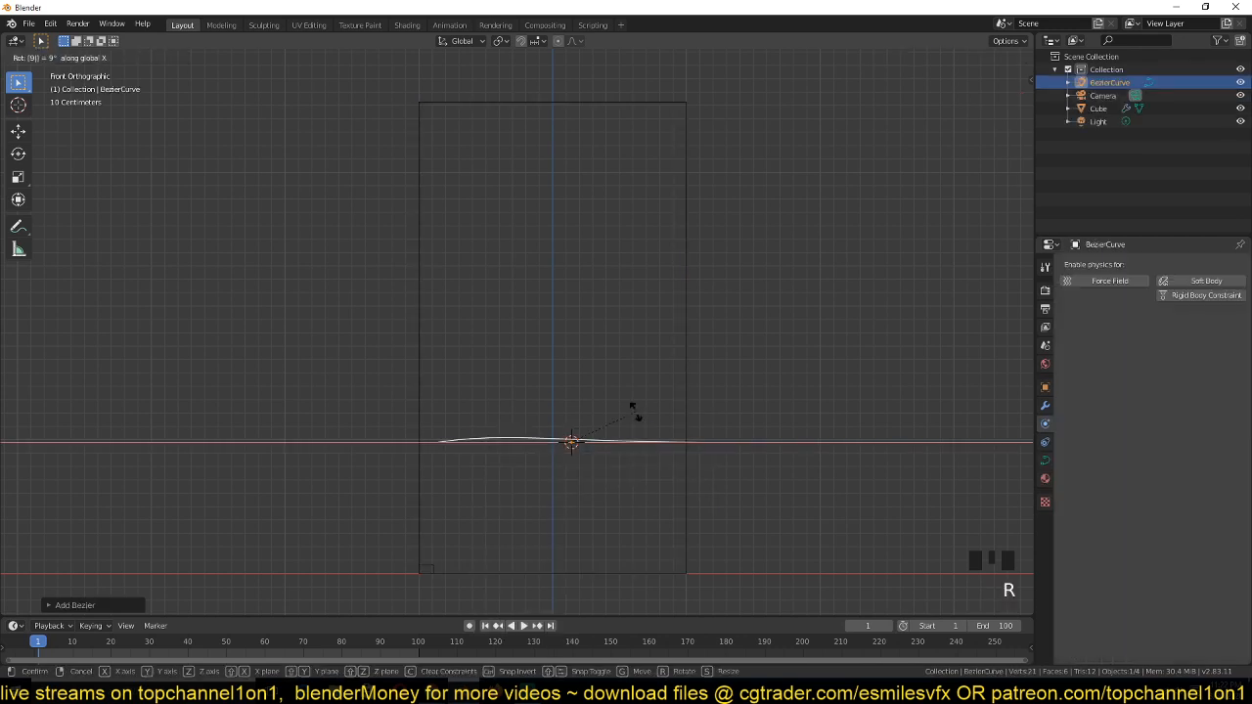
{"action": "type", "text": "0"}
{"action": "key", "text": "Return"}
Rotate the curve upright in front view and reshape its lower handle so it bows outward toward the box's +X wall
{"action": "key", "text": "r"}
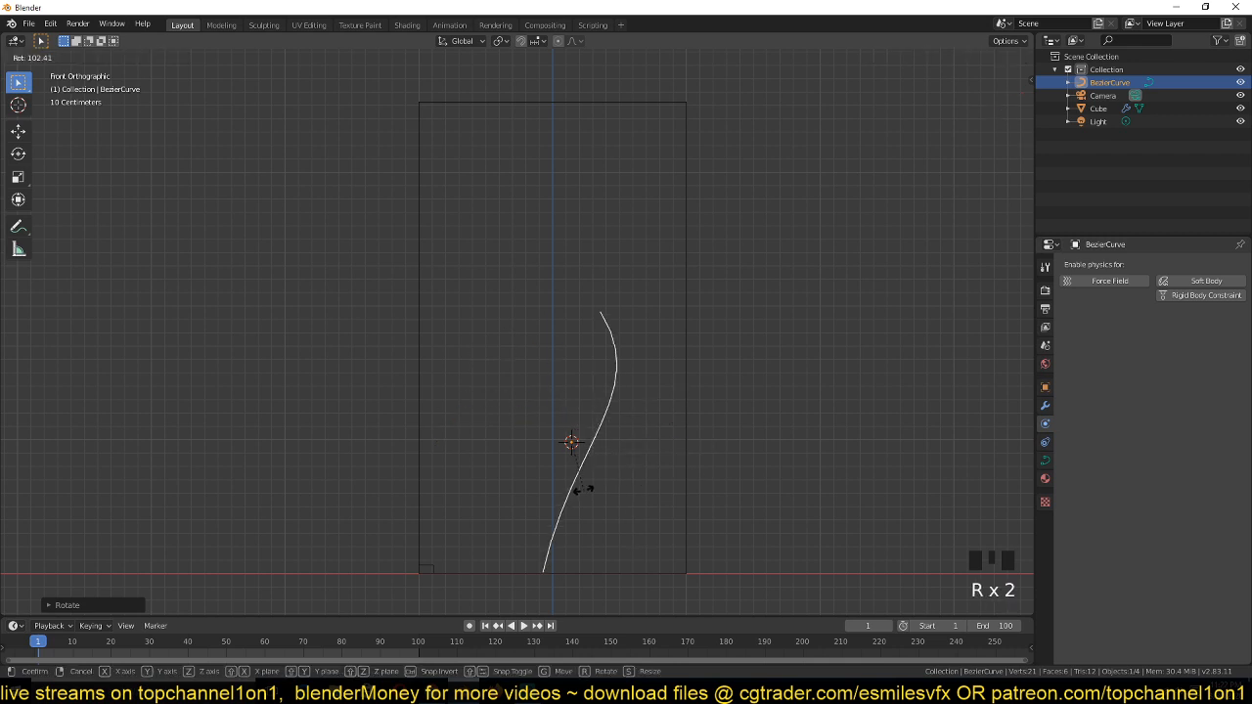
{"action": "left_click", "coordinate": [635, 473]}
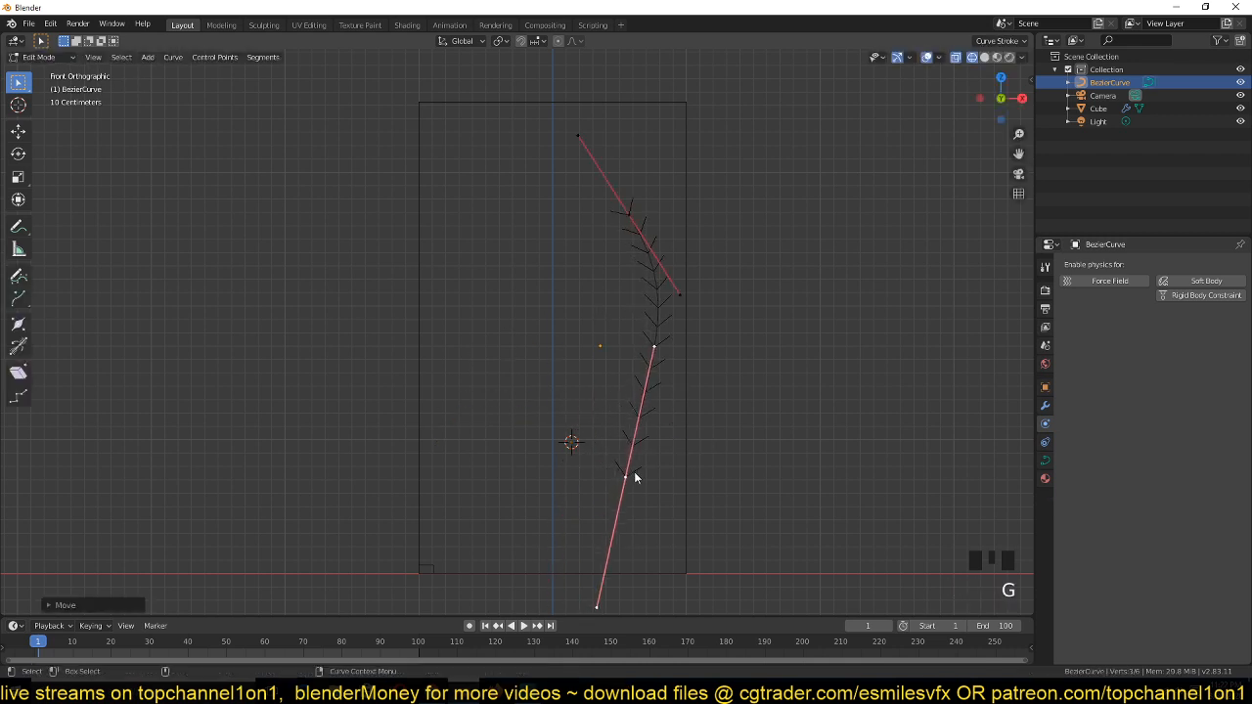
{"action": "left_click", "coordinate": [653, 359]}
{"action": "key", "text": "g"}
{"action": "left_click", "coordinate": [682, 387]}
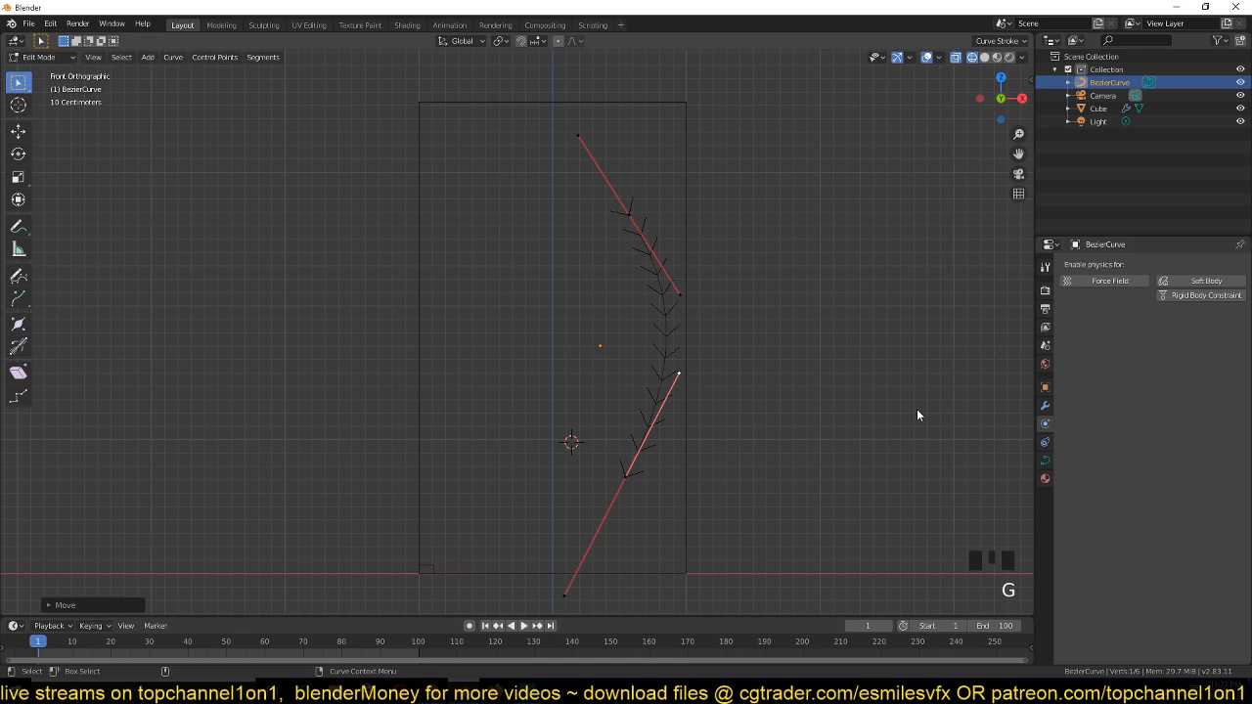
{"action": "key", "text": "Tab"}
Give the curve thickness with a bevel depth of 0.05 m
{"action": "left_click", "coordinate": [1045, 460]}
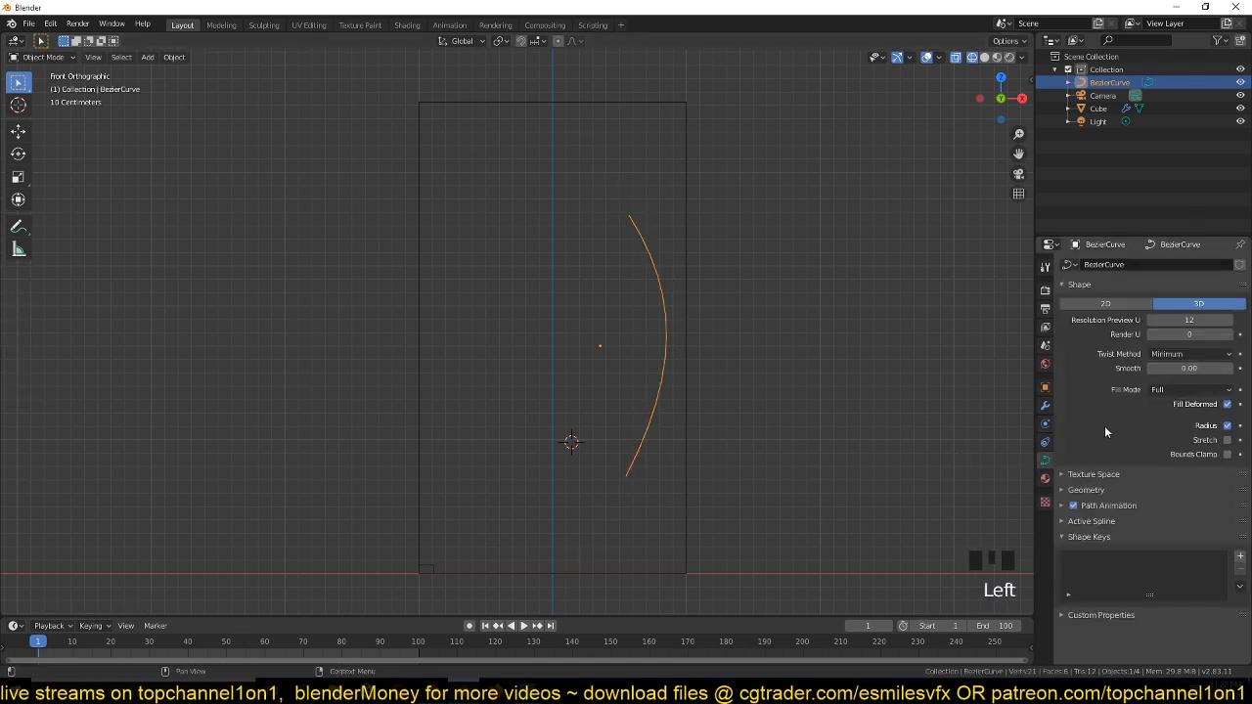
{"action": "left_click", "coordinate": [1086, 490]}
{"action": "left_click", "coordinate": [842, 495]}
{"action": "key", "text": "ctrl+z"}
{"action": "scroll", "coordinate": [1143, 558], "scroll_direction": "down", "scroll_amount": 4}
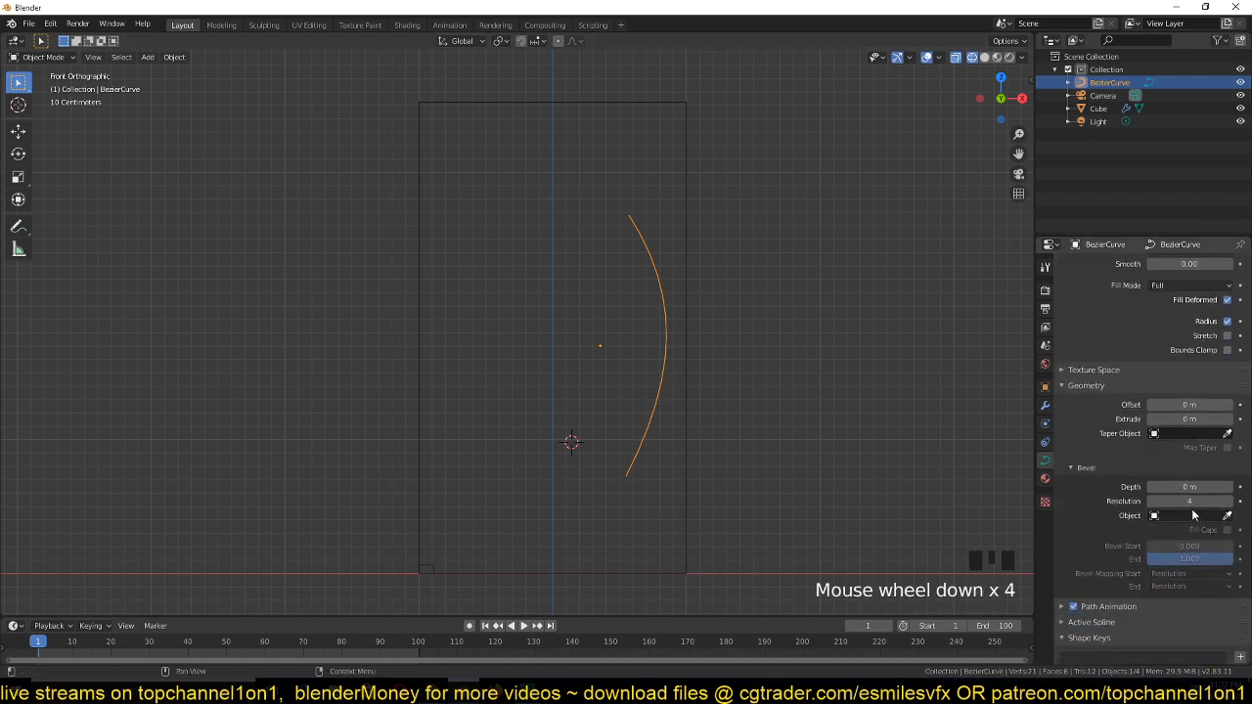
{"action": "left_click_drag", "start_coordinate": [1188, 486], "coordinate": [1221, 486], "text": "shift"}
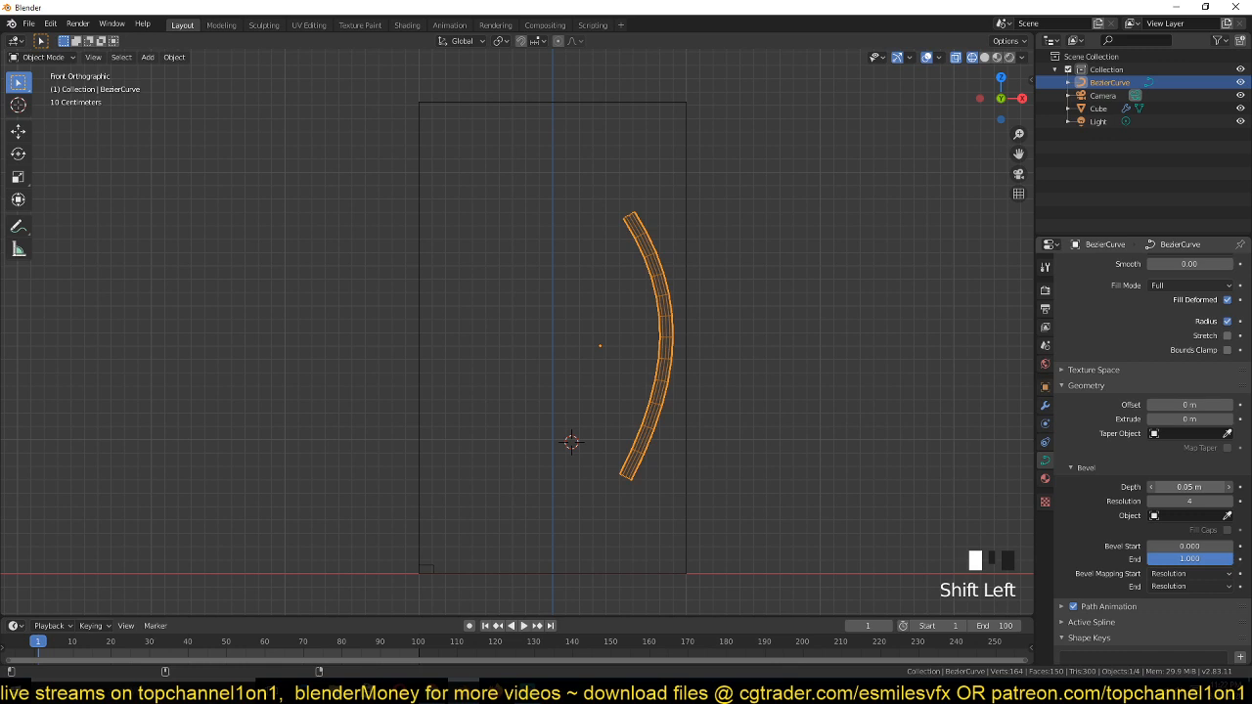
Subdivide the curve and move its new middle point inward to form a wavy spline
{"action": "right_click", "coordinate": [779, 259]}
{"action": "left_click", "coordinate": [779, 259]}
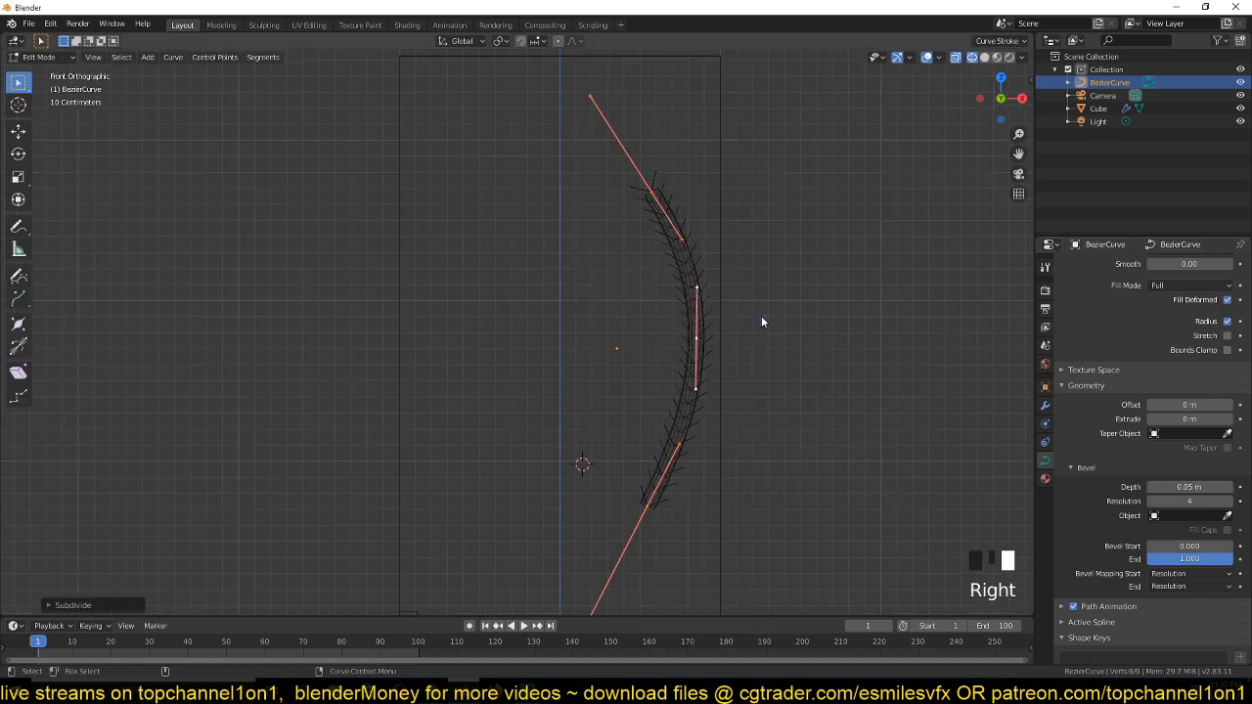
{"action": "left_click", "coordinate": [712, 342]}
{"action": "key", "text": "g"}
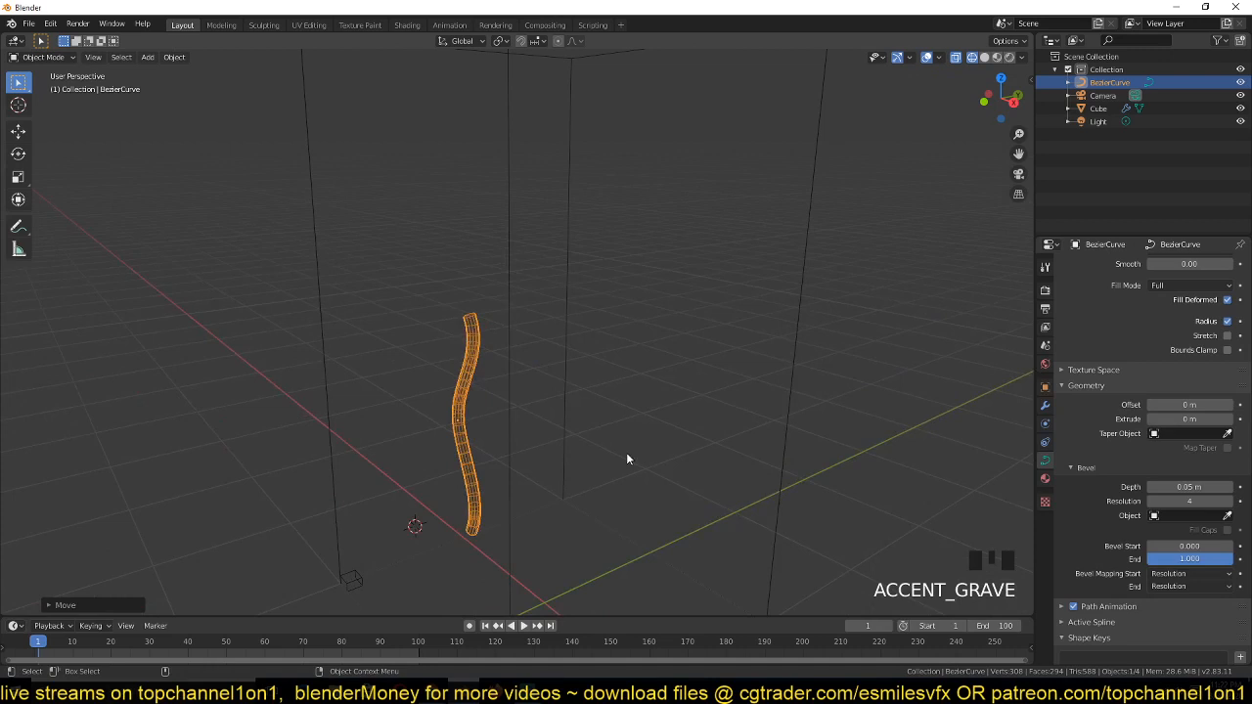
In top view, move the curve inside the box onto the X axis, close to the +X wall
{"action": "key", "text": "KP_7"}
{"action": "key", "text": "g"}
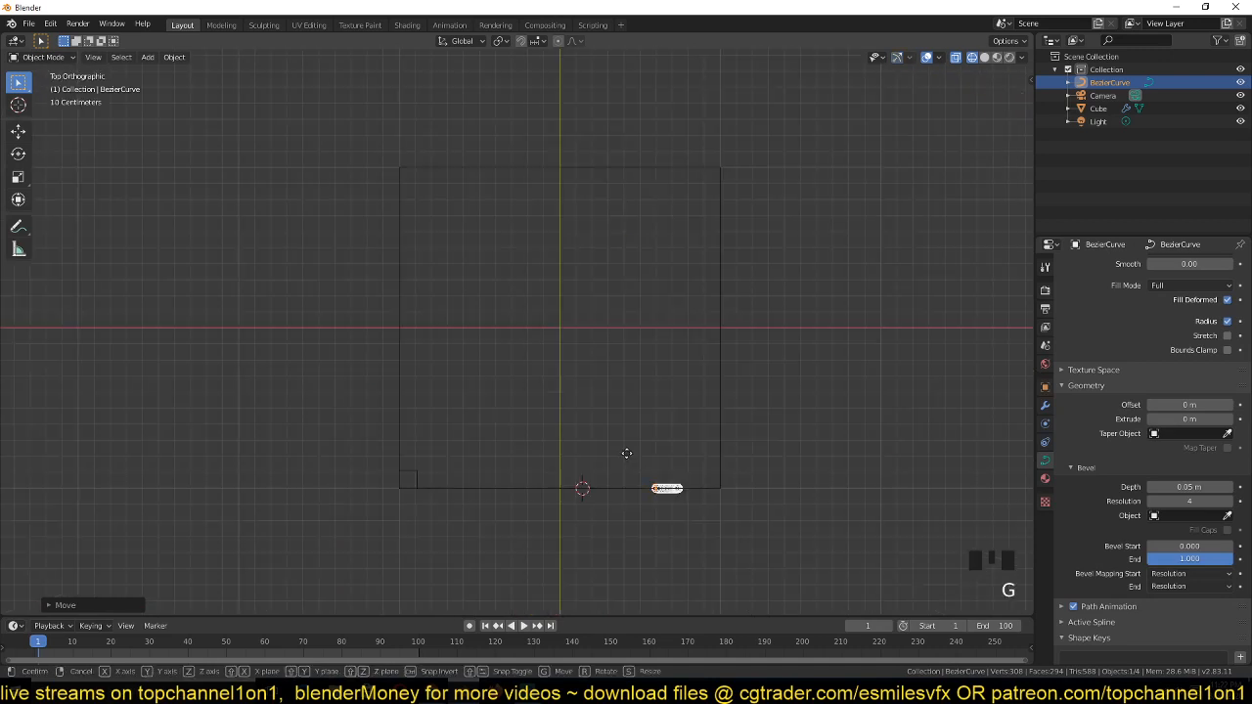
{"action": "left_click", "coordinate": [650, 330]}
{"action": "key", "text": "KP_1"}
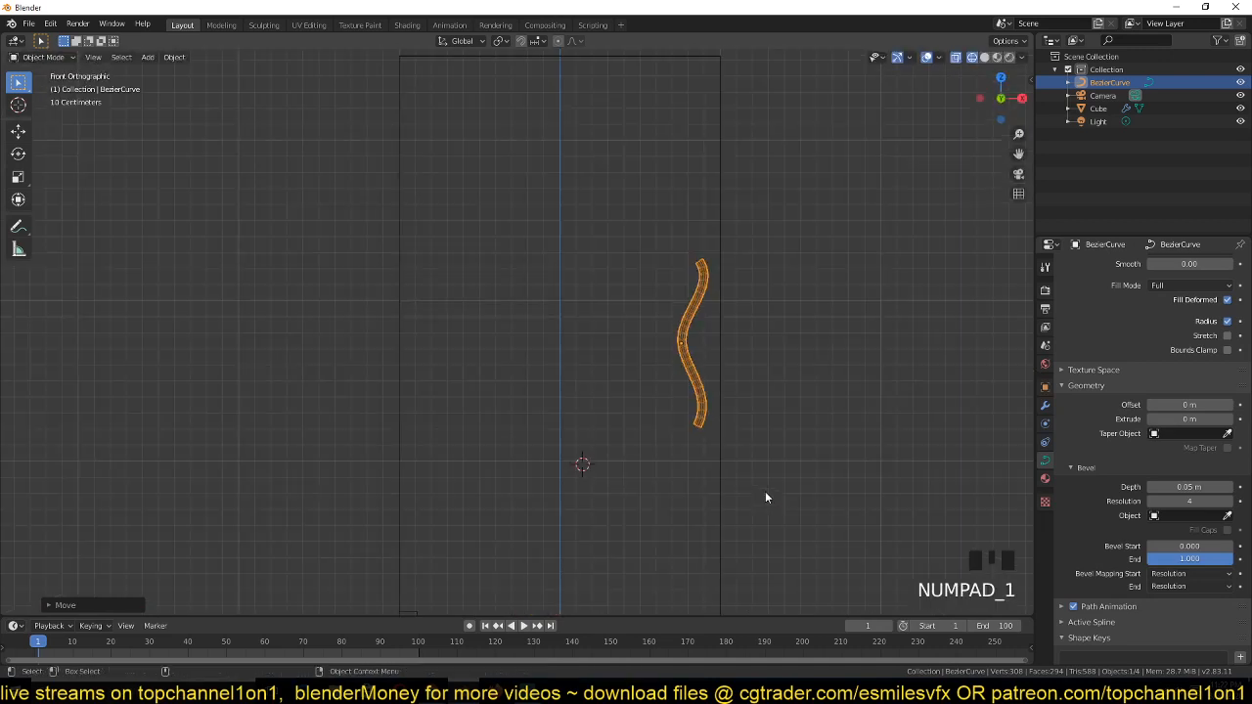
{"action": "scroll", "coordinate": [770, 518], "scroll_direction": "up", "scroll_amount": 1}
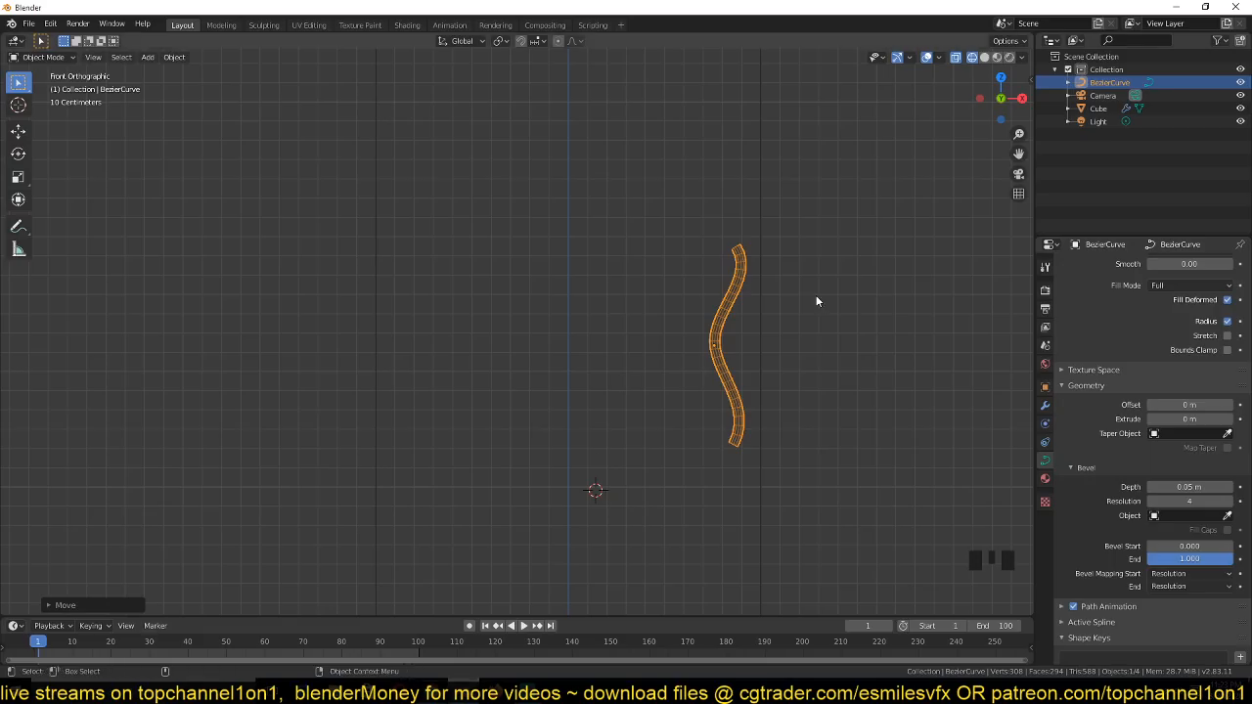
Convert the curve to a mesh and fill the open edge loop at the tube's upper end with a face
{"action": "right_click", "coordinate": [724, 309]}
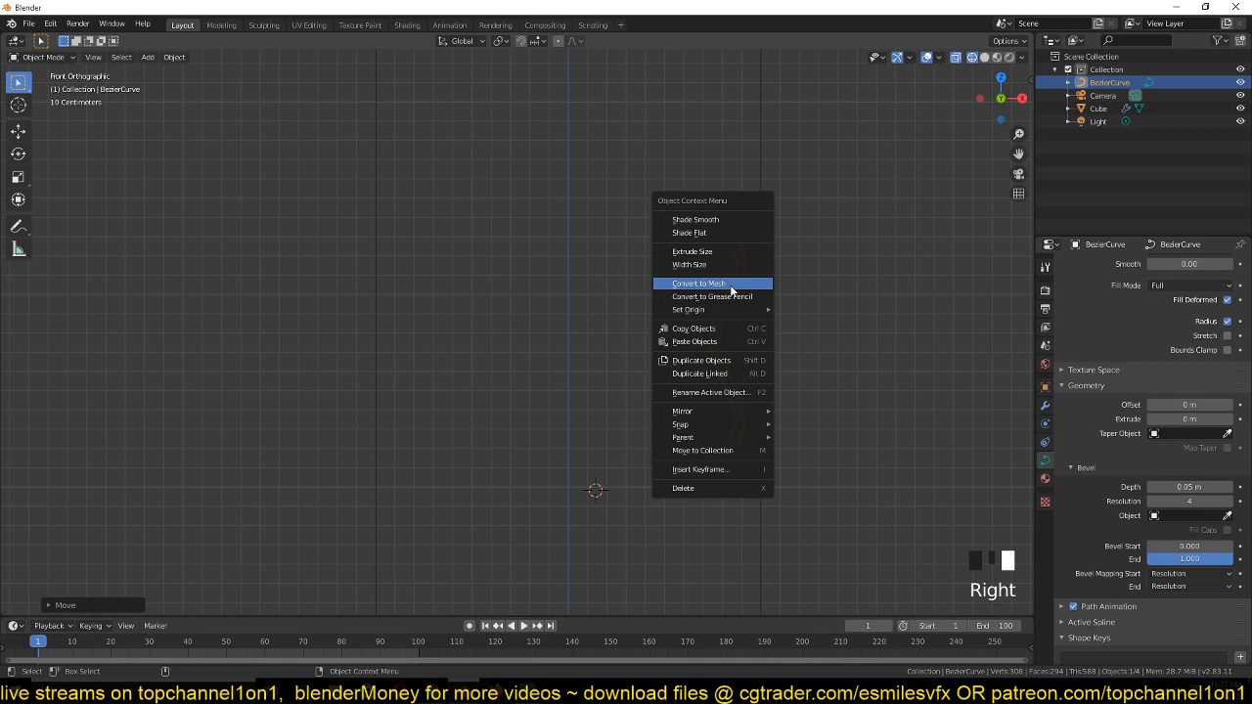
{"action": "left_click", "coordinate": [730, 286]}
{"action": "key", "text": "Tab"}
{"action": "key", "text": "KP_Decimal"}
{"action": "key", "text": "grave"}
{"action": "scroll", "coordinate": [688, 357], "scroll_direction": "up", "scroll_amount": 5}
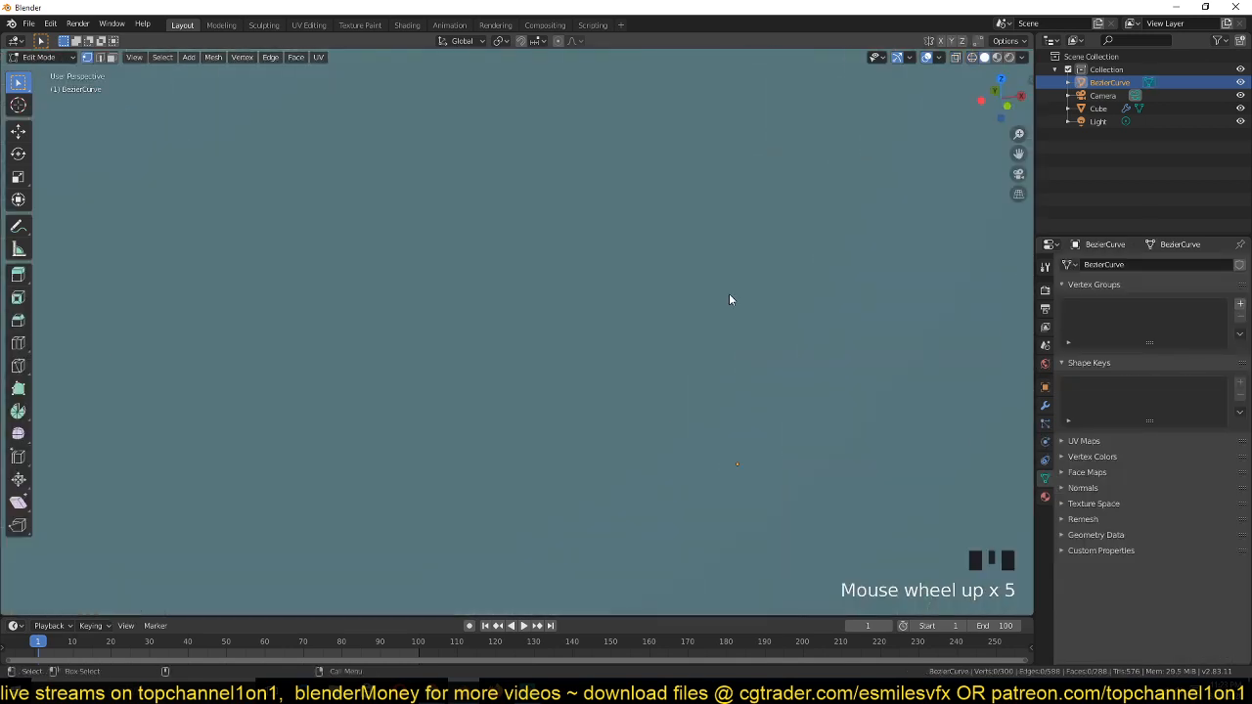
{"action": "scroll", "coordinate": [769, 338], "scroll_direction": "down", "scroll_amount": 6}
{"action": "scroll", "coordinate": [688, 339], "scroll_direction": "up", "scroll_amount": 3}
{"action": "key", "text": "2"}
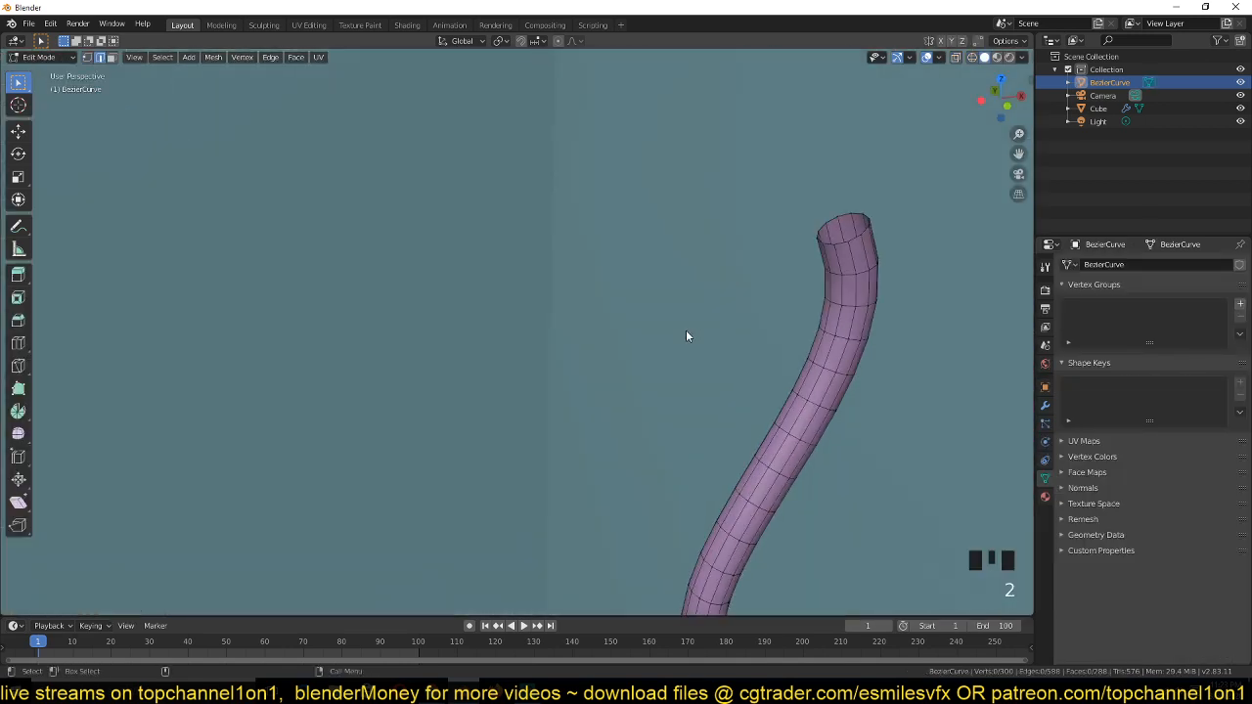
{"action": "left_click", "coordinate": [851, 243], "text": "alt"}
{"action": "key", "text": "f"}
Fill the open edge loop at the tube's lower end with a face and leave Edit Mode
{"action": "key", "text": "grave"}
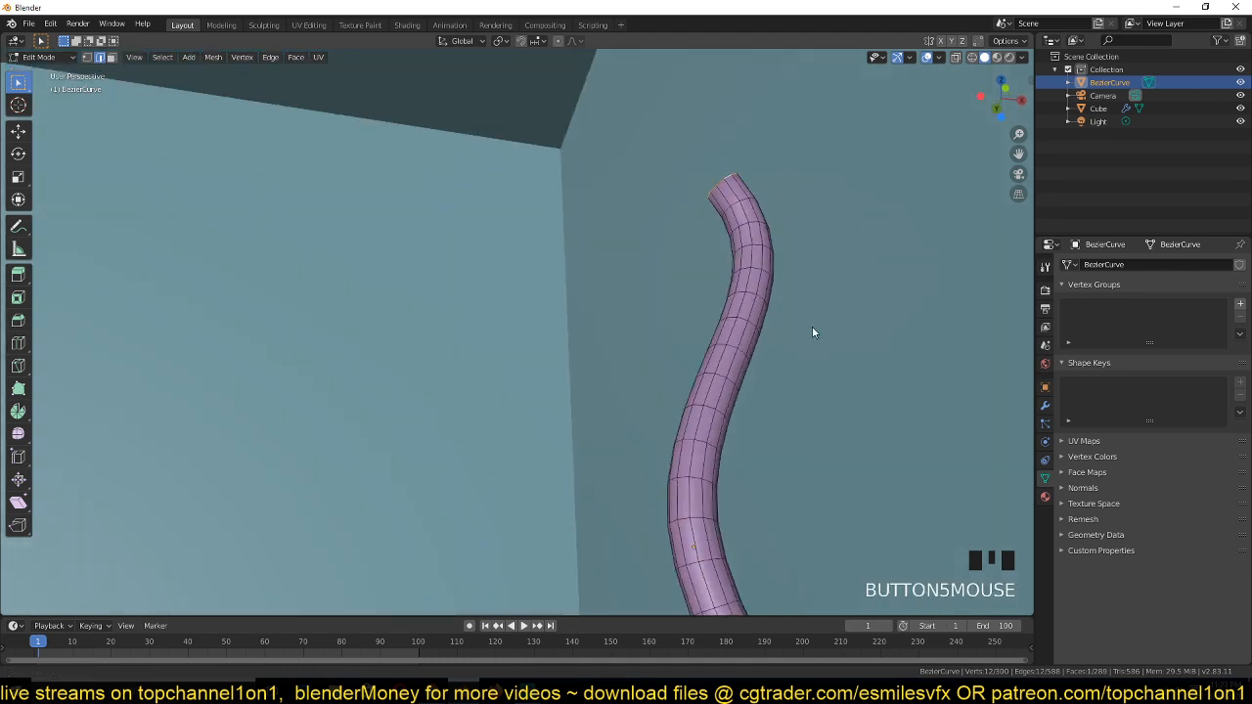
{"action": "middle_click_drag", "start_coordinate": [813, 331], "coordinate": [683, 184], "text": "shift"}
{"action": "left_click", "coordinate": [680, 187], "text": "alt"}
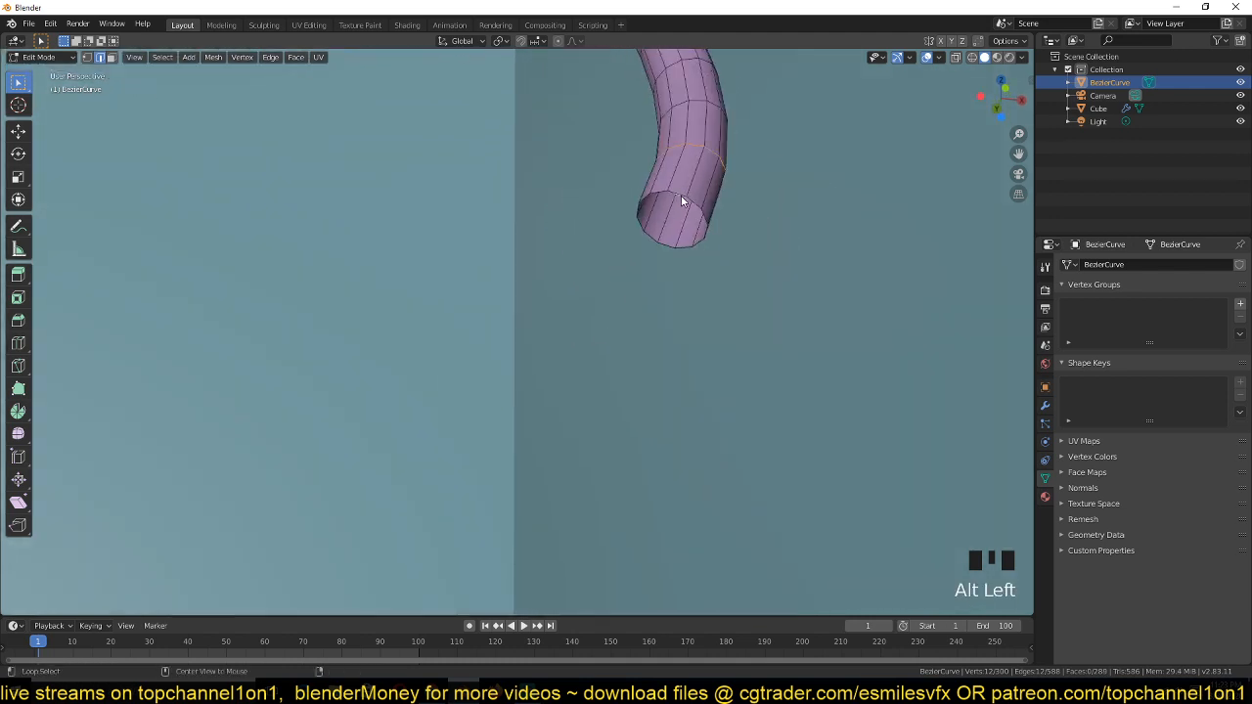
{"action": "key", "text": "f"}
{"action": "key", "text": "Tab"}
Return to wireframe display and enable Fluid physics on the tube with type Flow and flow type Liquid
{"action": "key", "text": "grave"}
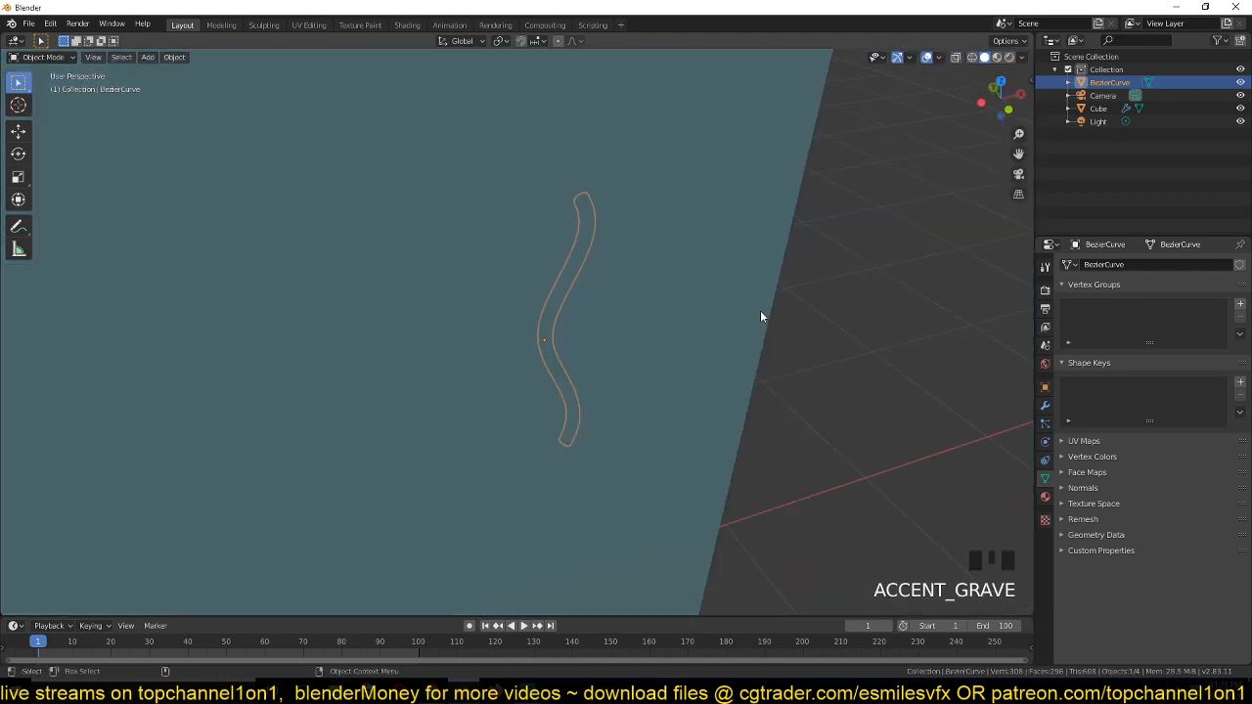
{"action": "scroll", "coordinate": [738, 255], "scroll_direction": "up", "scroll_amount": 5}
{"action": "scroll", "coordinate": [738, 254], "scroll_direction": "down", "scroll_amount": 4}
{"action": "key", "text": "KP_1"}
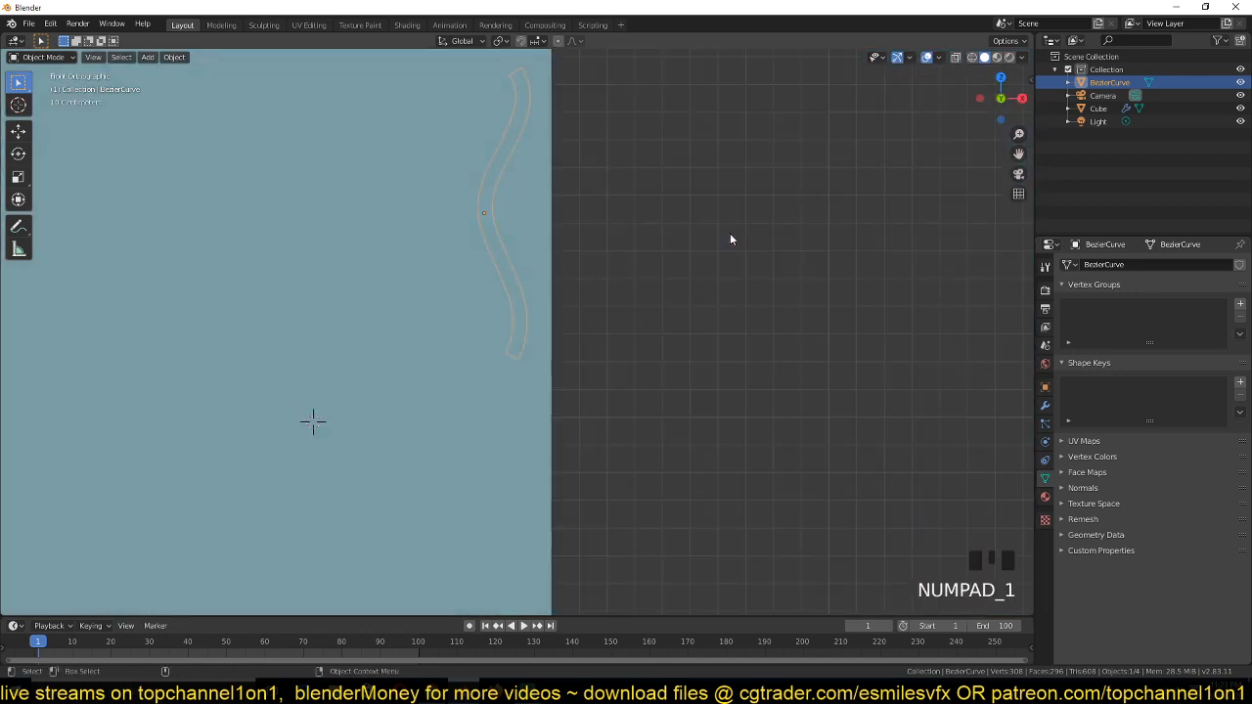
{"action": "scroll", "coordinate": [457, 266], "scroll_direction": "down", "scroll_amount": 4}
{"action": "key", "text": "z"}
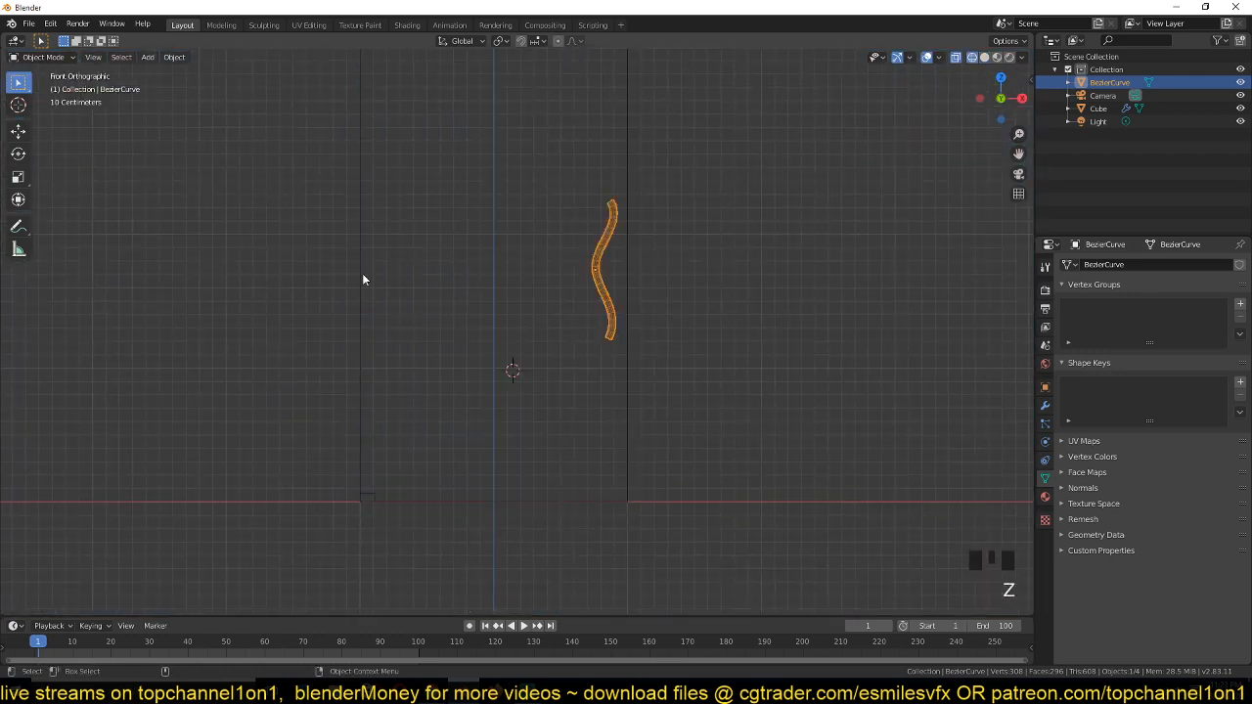
{"action": "left_click", "coordinate": [1044, 460]}
{"action": "left_click", "coordinate": [1045, 441]}
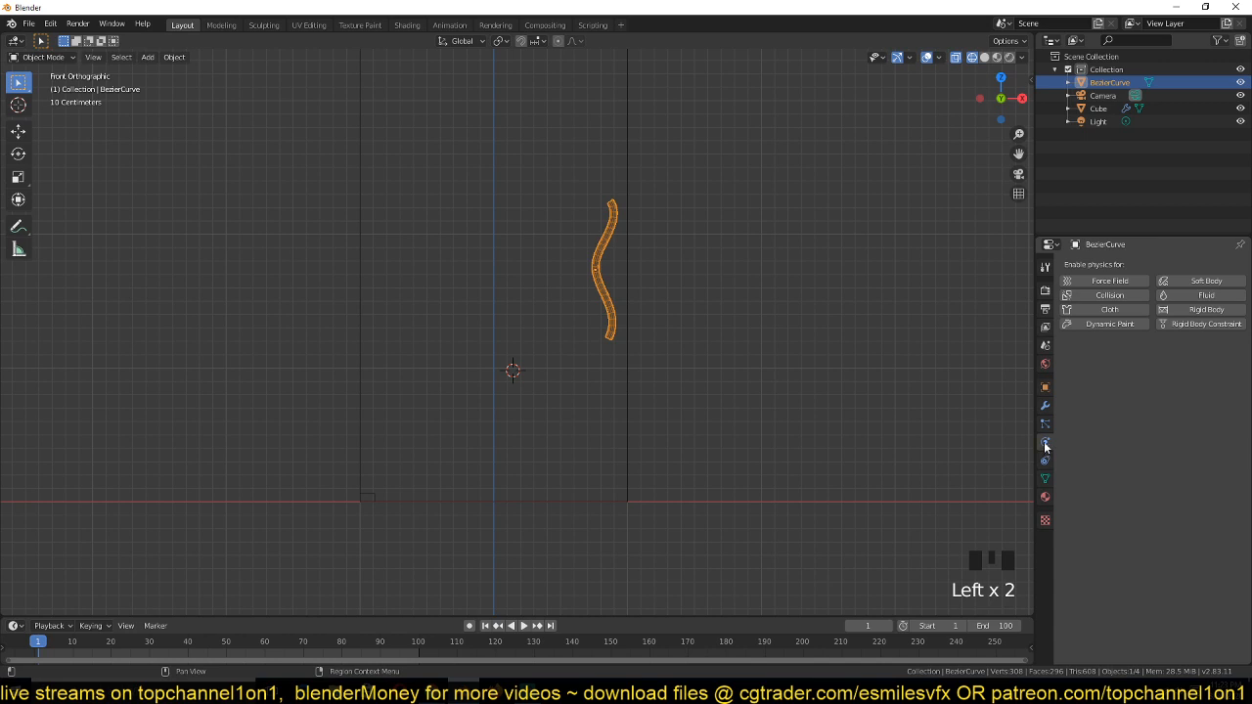
{"action": "left_click", "coordinate": [1192, 311]}
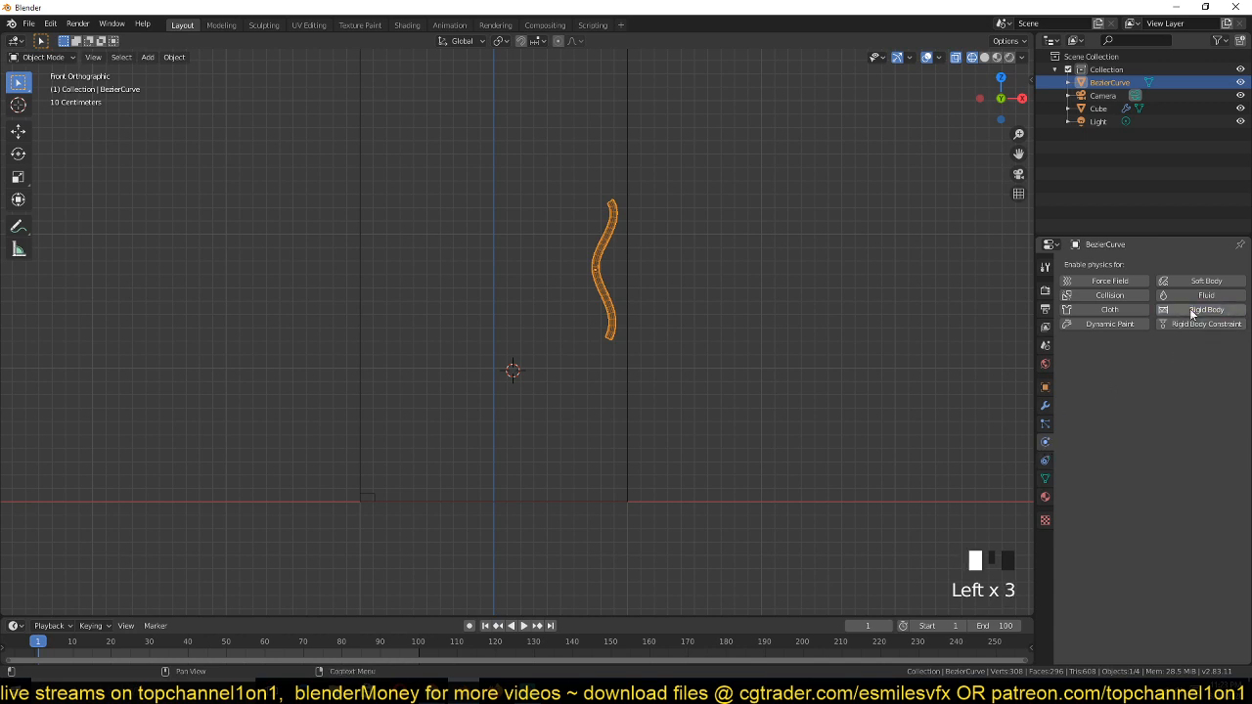
{"action": "left_click", "coordinate": [1206, 295]}
{"action": "left_click", "coordinate": [1191, 363]}
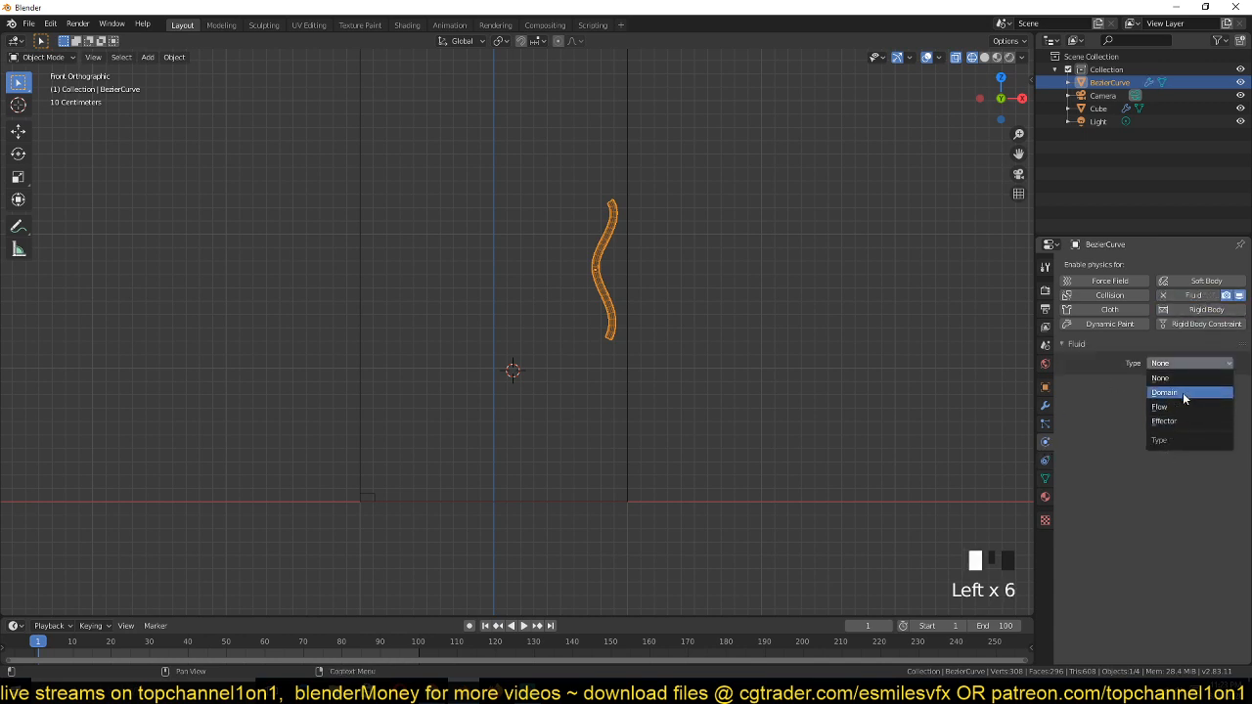
{"action": "left_click", "coordinate": [1182, 406]}
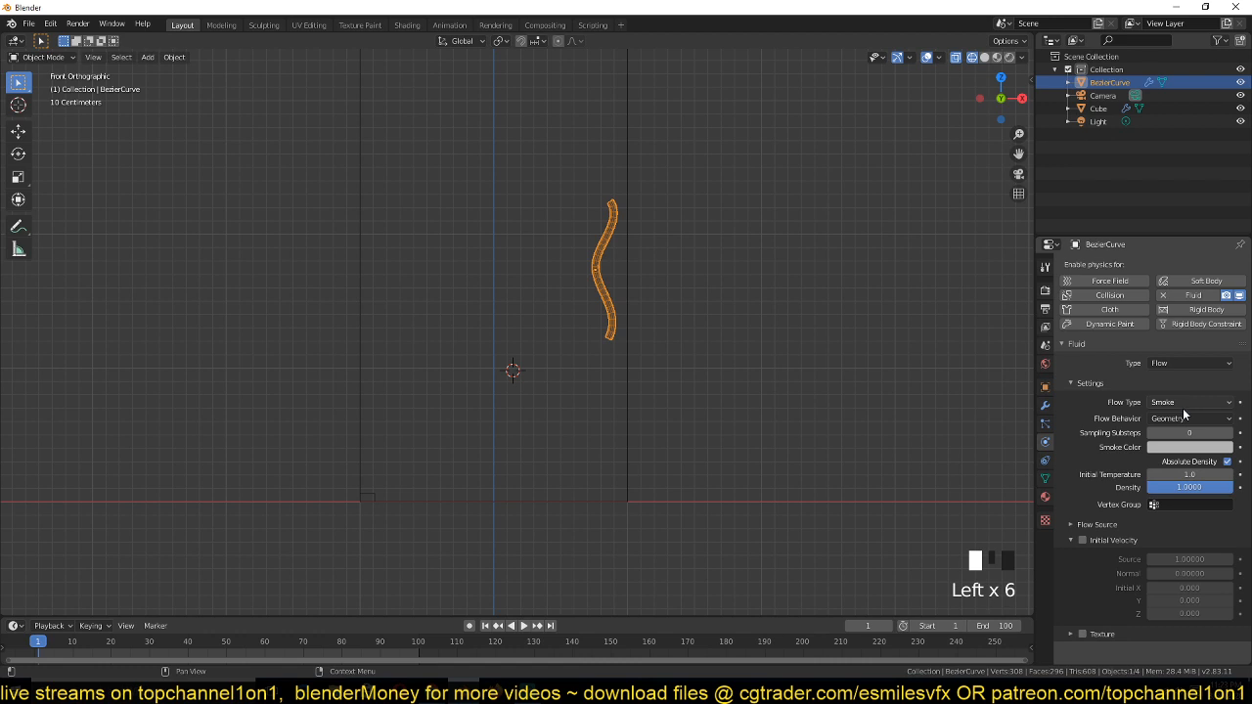
{"action": "left_click", "coordinate": [1183, 411]}
{"action": "left_click", "coordinate": [1179, 469]}
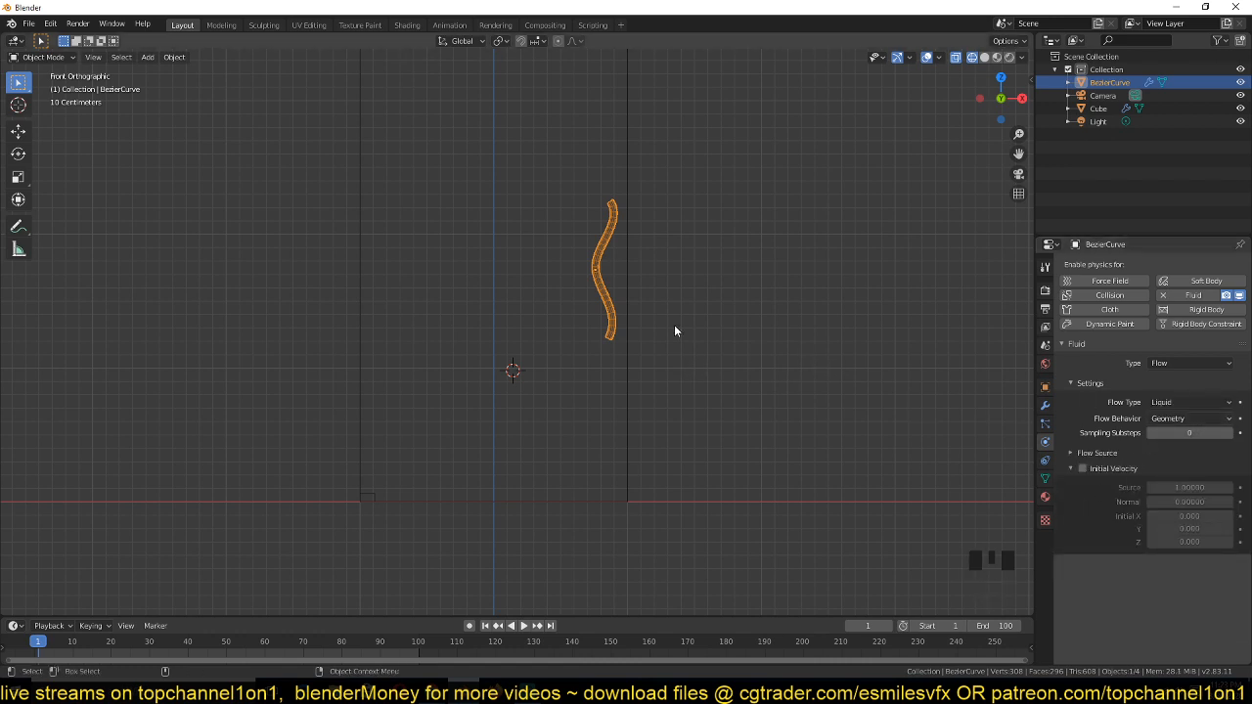
Select the domain box together with the tube, move both slightly along Z, and deselect everything
{"action": "scroll", "coordinate": [661, 318], "scroll_direction": "down", "scroll_amount": 1}
{"action": "key", "text": "grave"}
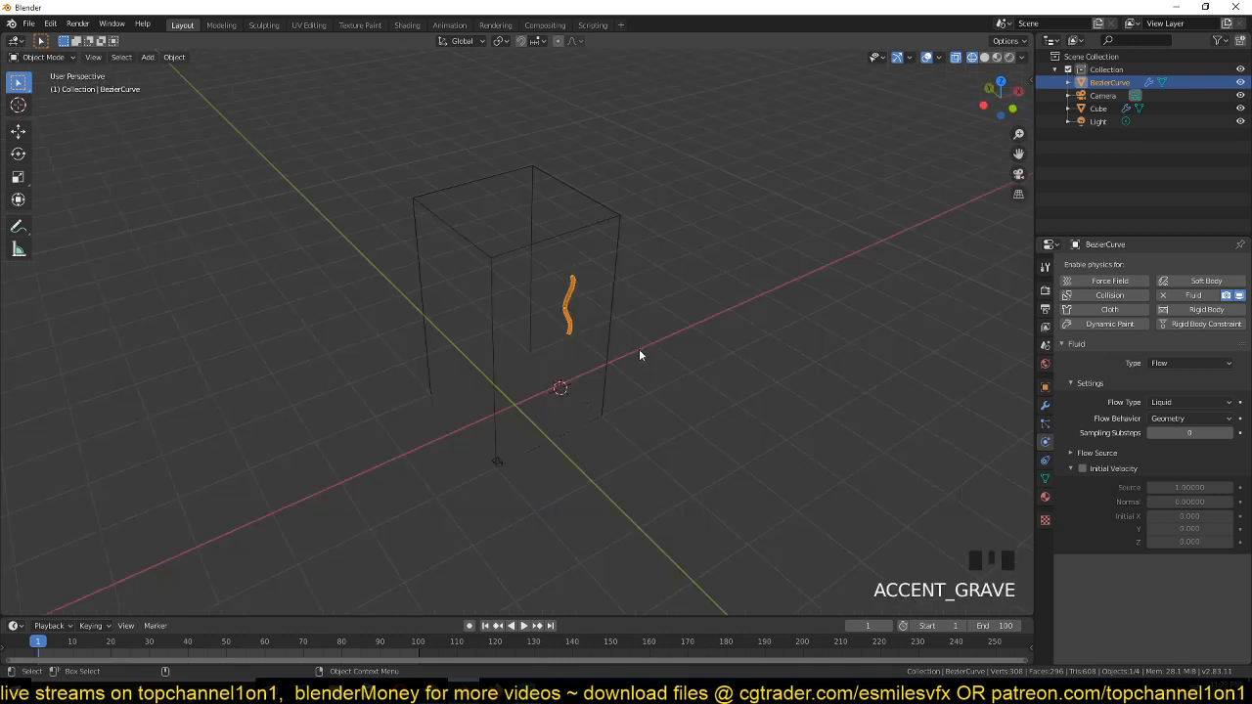
{"action": "left_click", "coordinate": [611, 298], "text": "shift"}
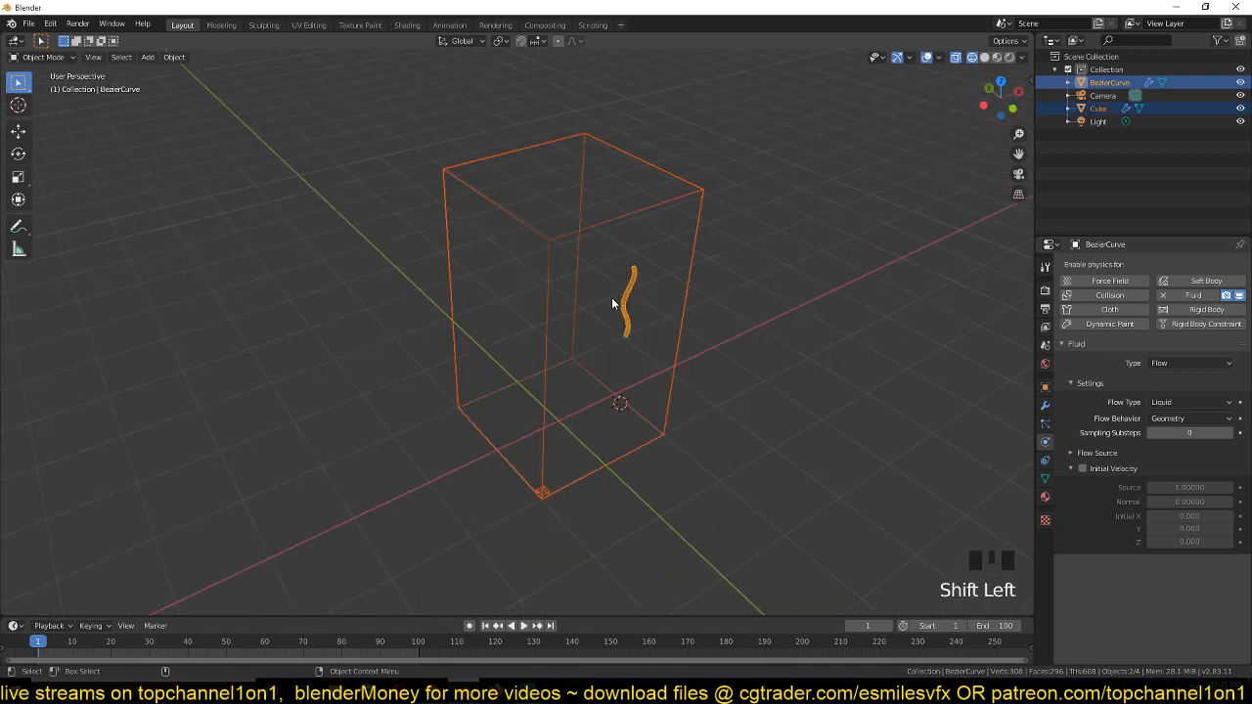
{"action": "key", "text": "g"}
{"action": "key", "text": "z"}
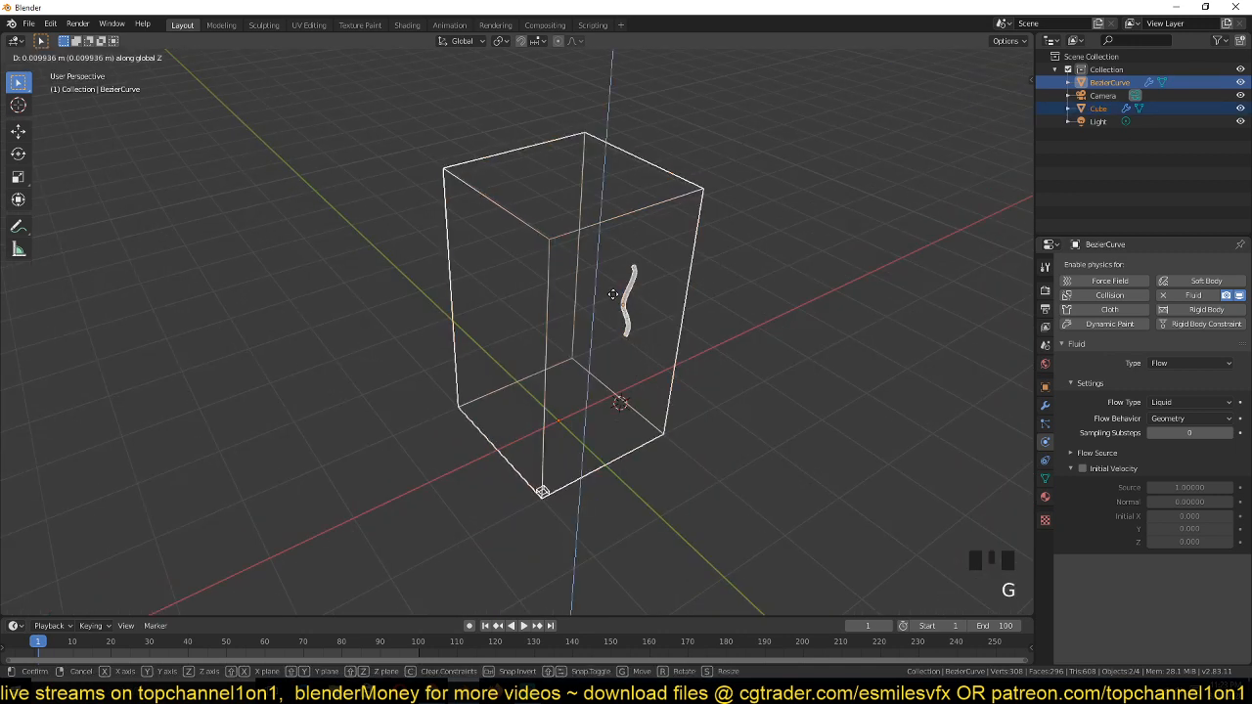
{"action": "left_click", "coordinate": [614, 292]}
{"action": "key", "text": "alt+a"}
{"action": "key", "text": "grave"}
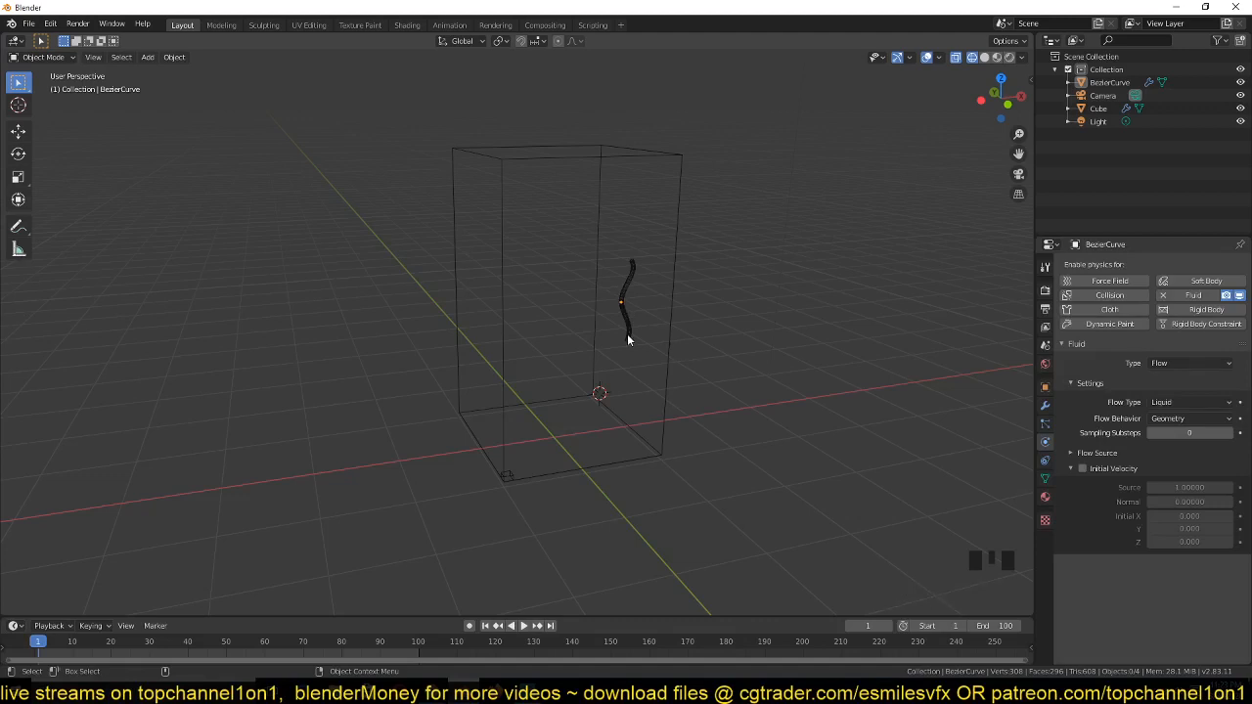
Select the domain box and bake its liquid simulation data
{"action": "left_click", "coordinate": [674, 310]}
{"action": "left_click", "coordinate": [674, 310]}
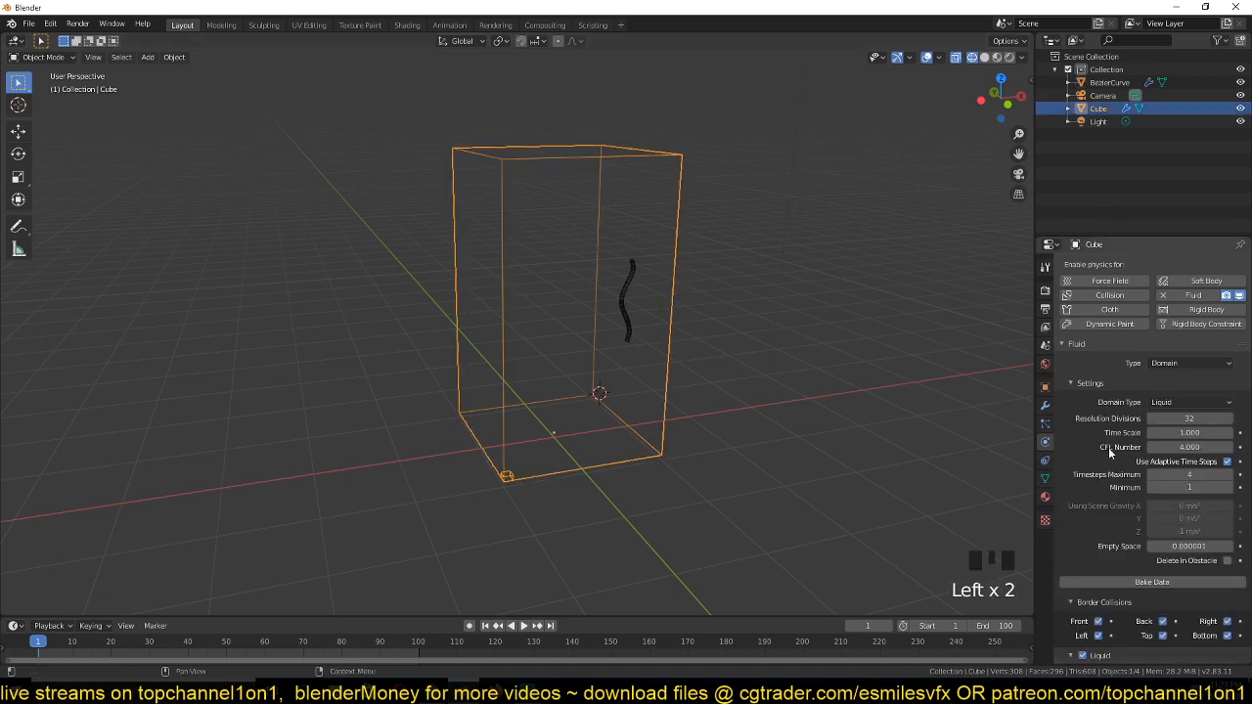
{"action": "scroll", "coordinate": [1154, 459], "scroll_direction": "down", "scroll_amount": 5}
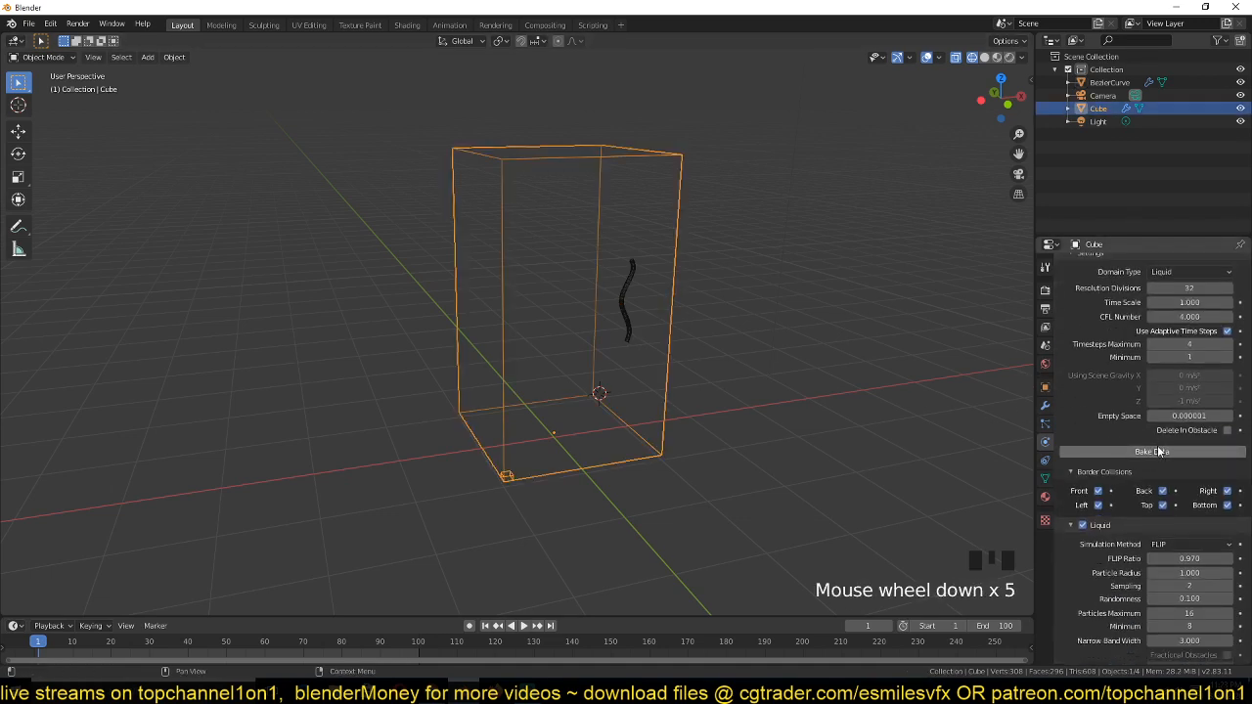
{"action": "left_click", "coordinate": [1158, 452]}
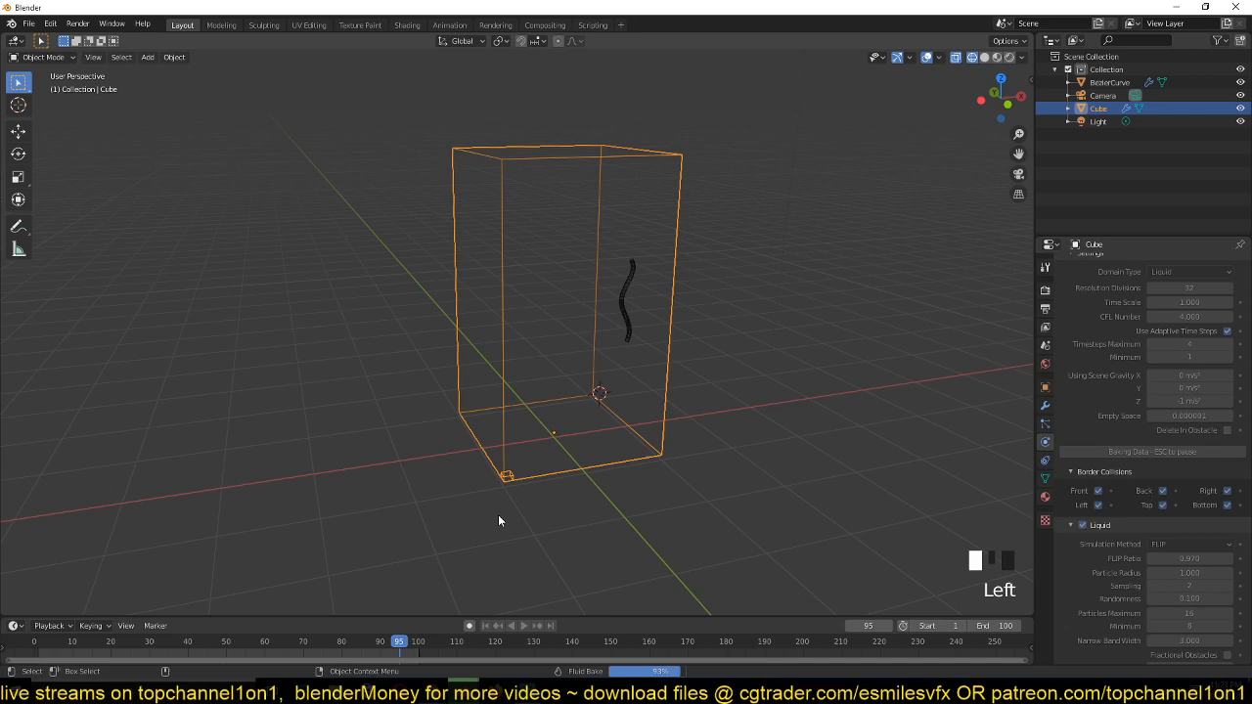
Play back the baked simulation and examine the area around the tube emitter inside the domain, returning to the timeline start
{"action": "key", "text": "space"}
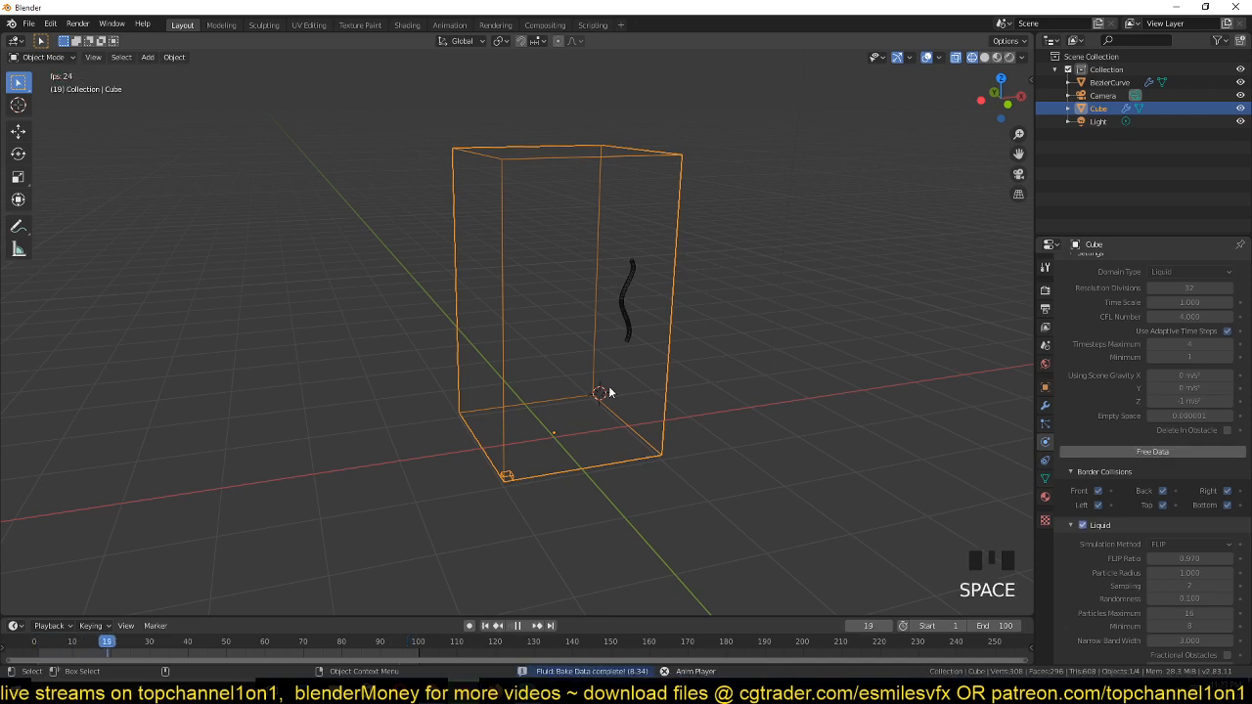
{"action": "key", "text": "space"}
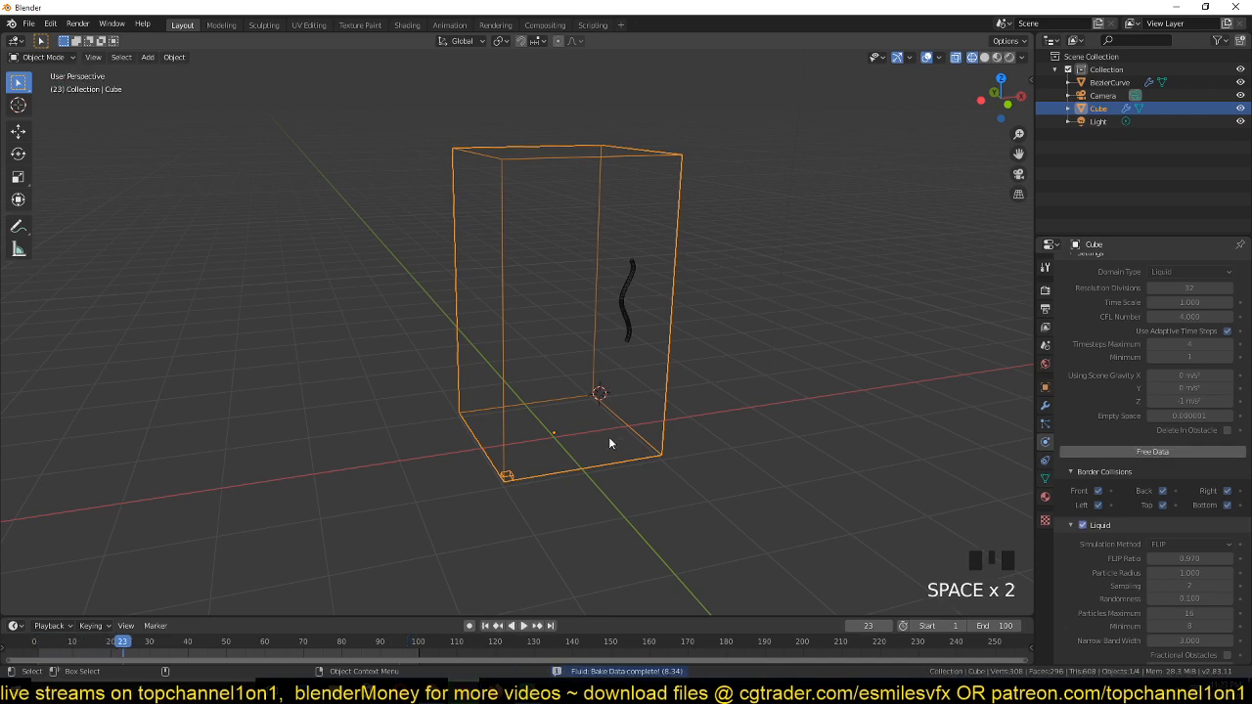
{"action": "left_click", "coordinate": [463, 647]}
{"action": "key", "text": "Escape"}
{"action": "key", "text": "grave"}
{"action": "scroll", "coordinate": [597, 375], "scroll_direction": "up", "scroll_amount": 3}
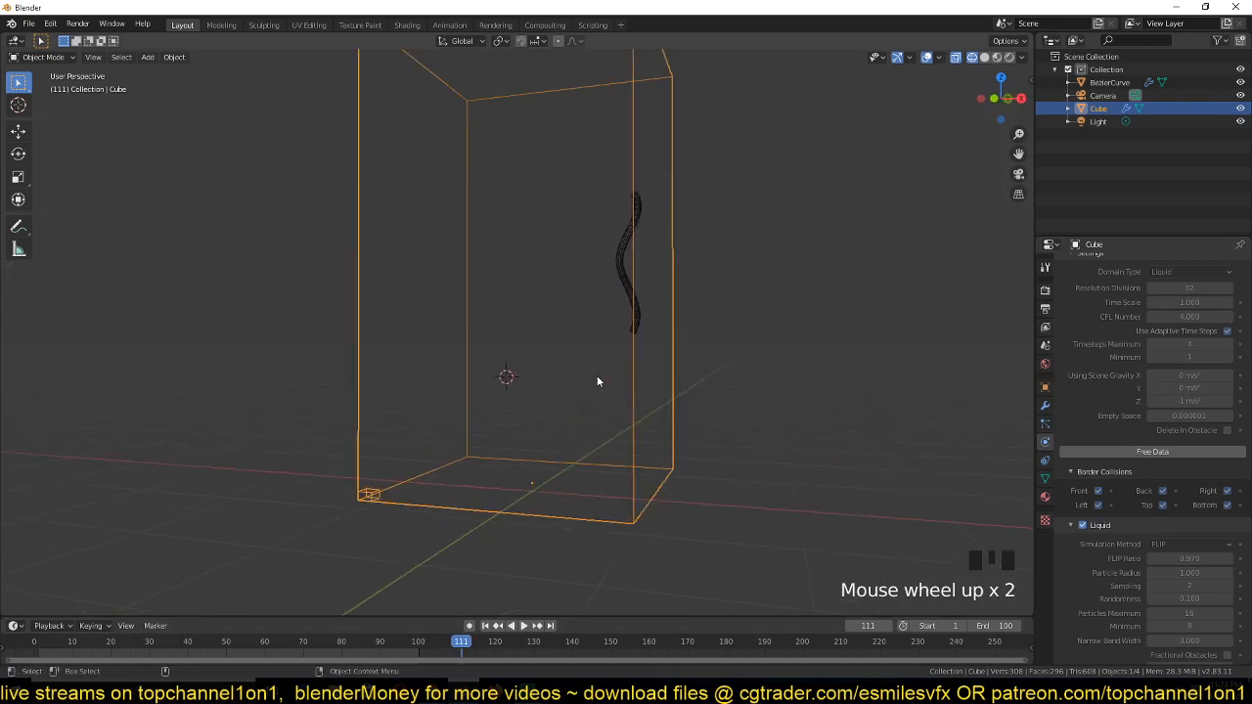
{"action": "key", "text": "grave"}
{"action": "key", "text": "space"}
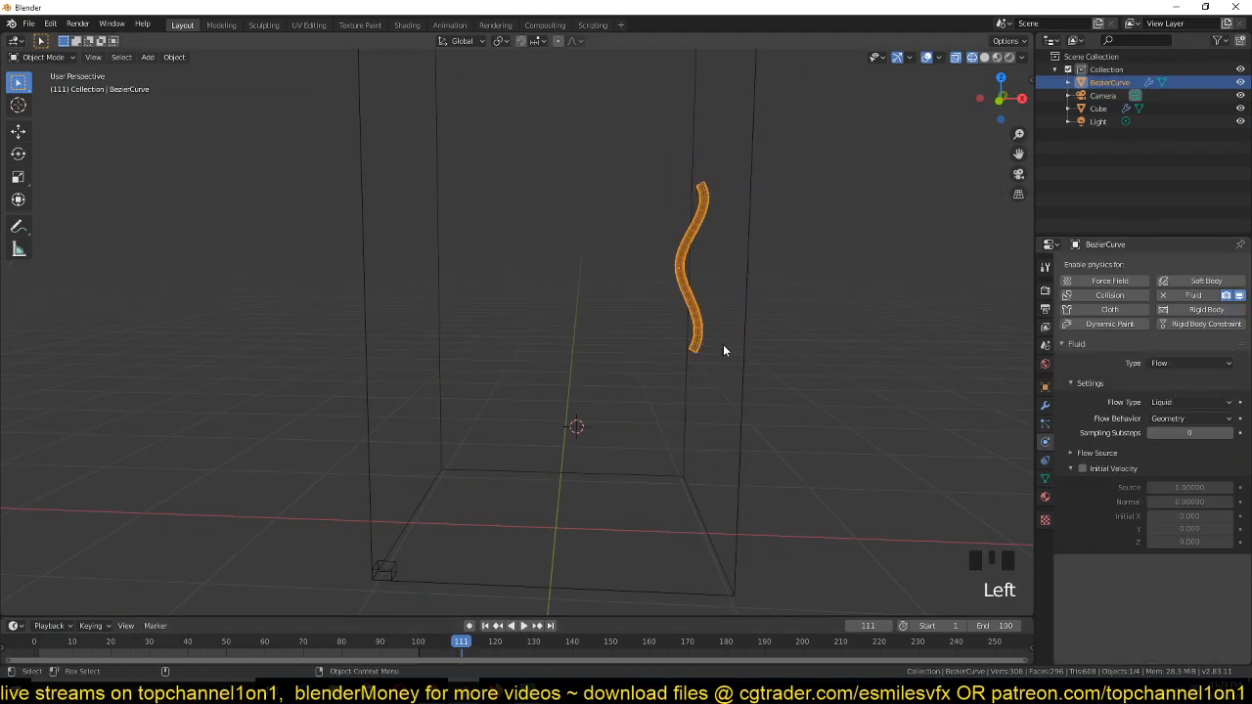
{"action": "key", "text": "grave"}
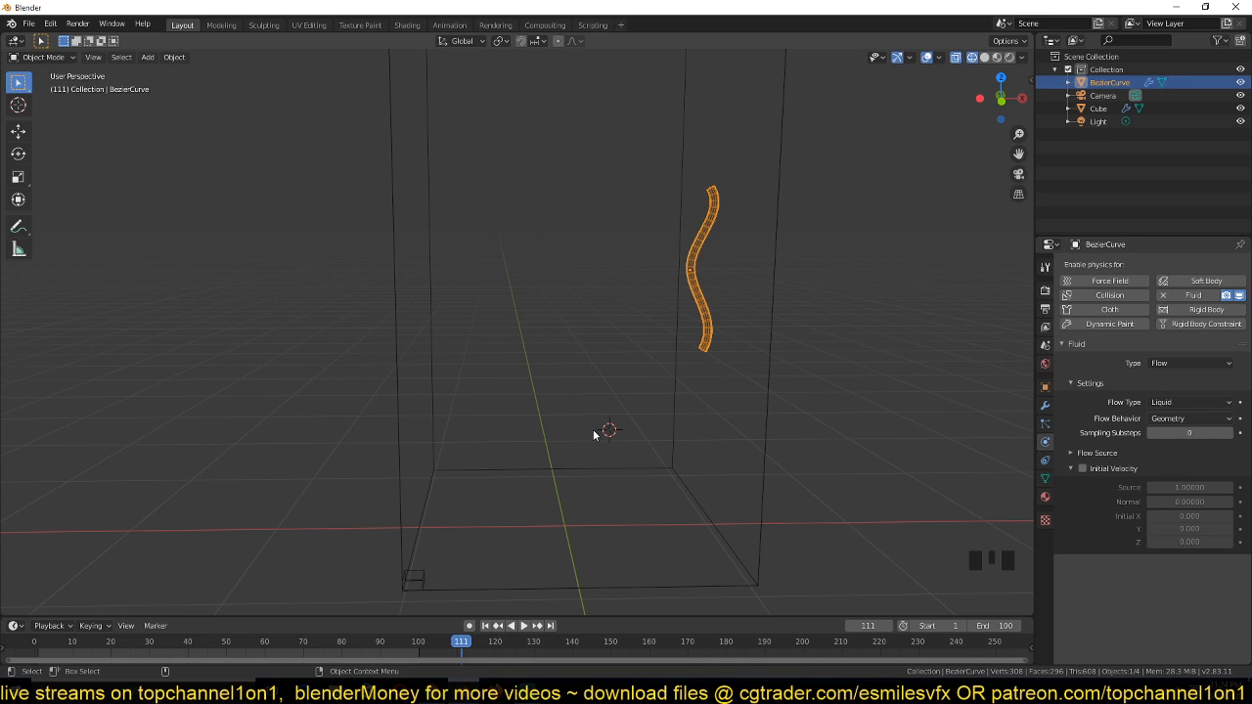
{"action": "key", "text": "space"}
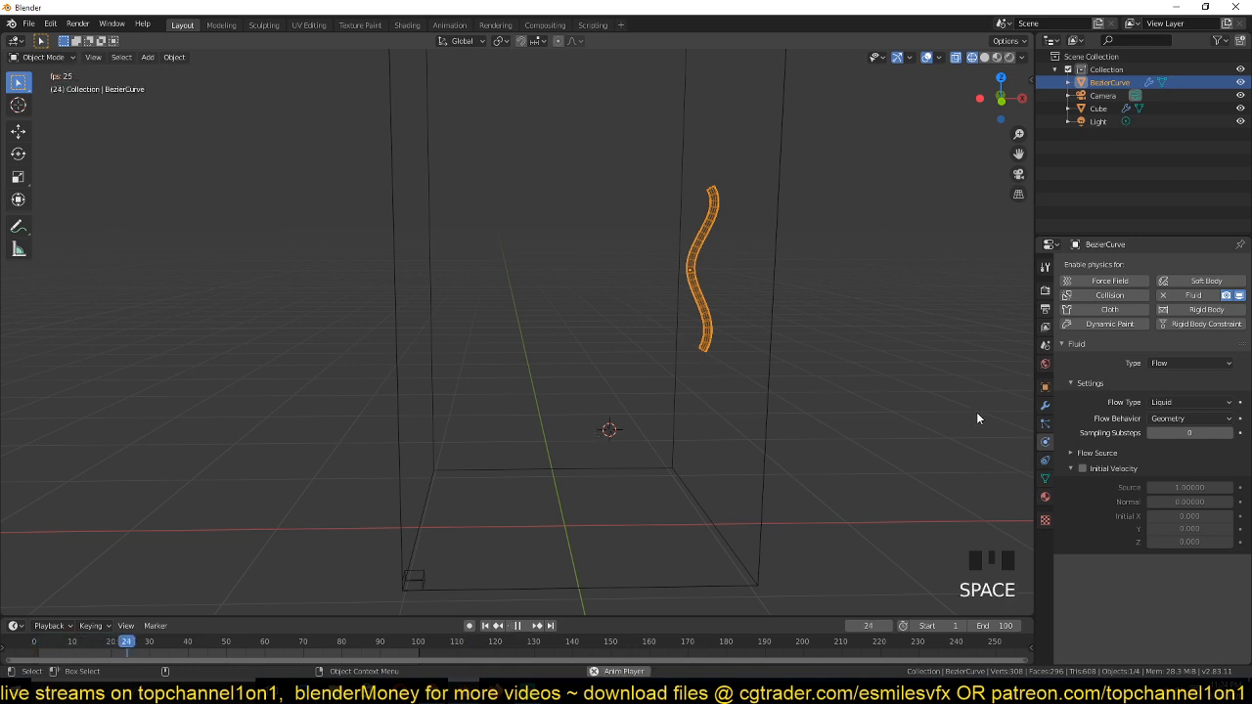
{"action": "key", "text": "space"}
{"action": "key", "text": "shift+Right"}
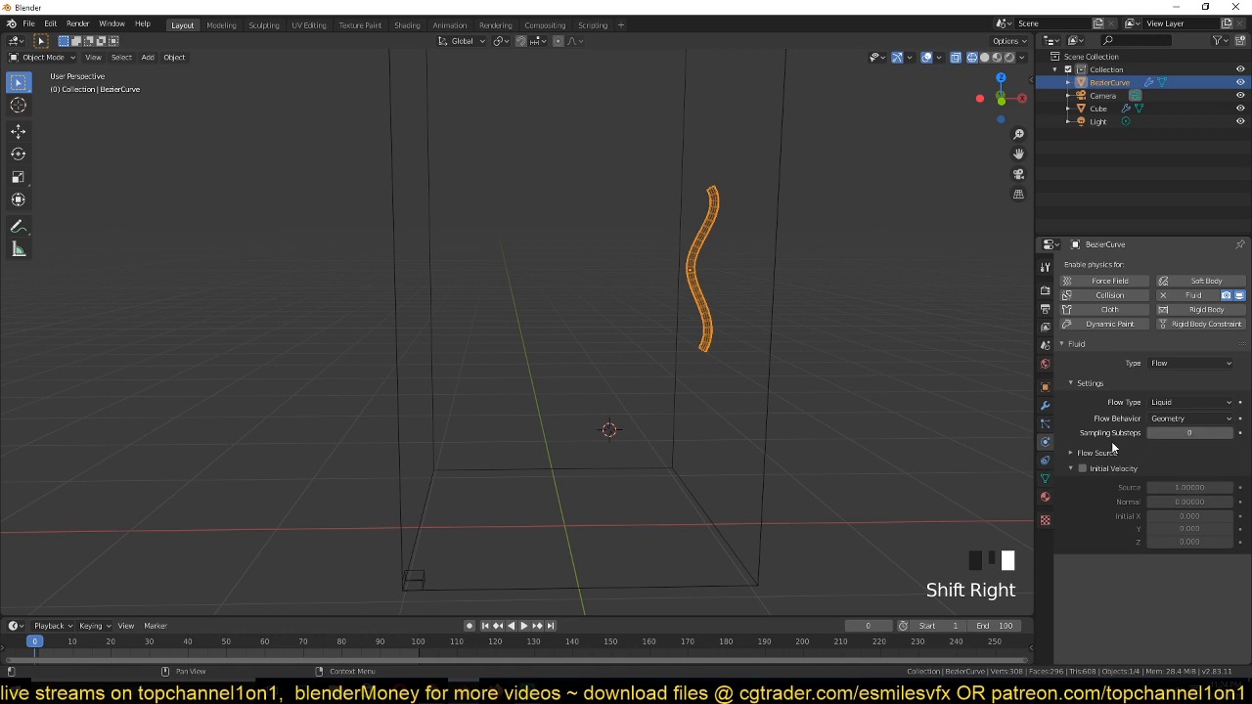
Enable Initial Velocity in the tube's fluid flow settings
{"action": "left_click", "coordinate": [1082, 469]}
{"action": "double_click", "coordinate": [1192, 488]}
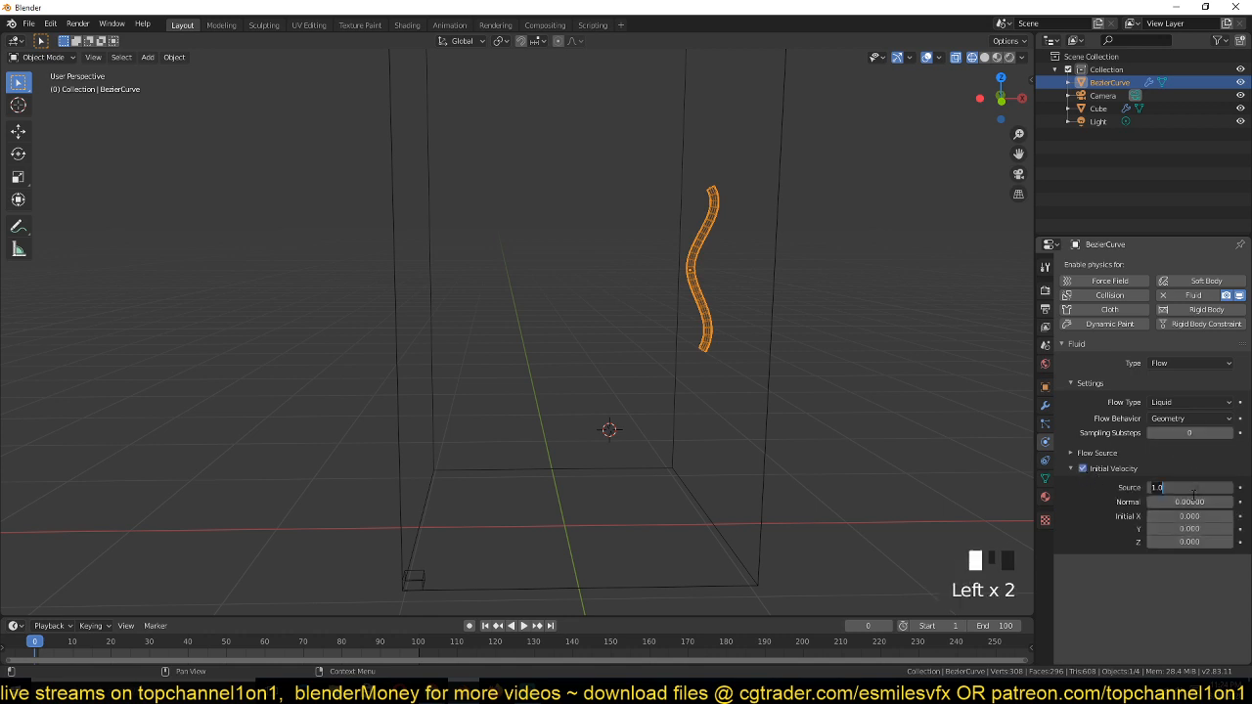
{"action": "left_click", "coordinate": [769, 354]}
{"action": "left_click", "coordinate": [704, 335]}
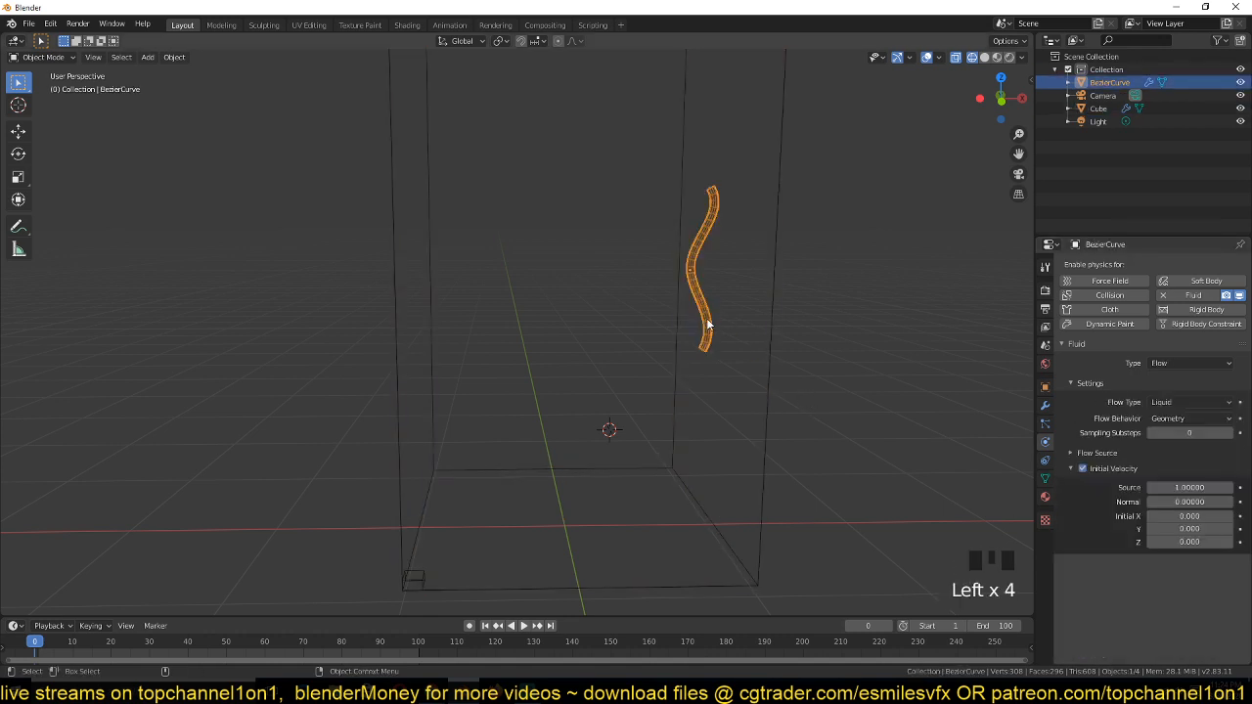
Thicken the entire tube mesh in Edit Mode with Shrink/Fatten and check it in solid and wireframe display
{"action": "key", "text": "Tab"}
{"action": "key", "text": "a"}
{"action": "key", "text": "alt+s"}
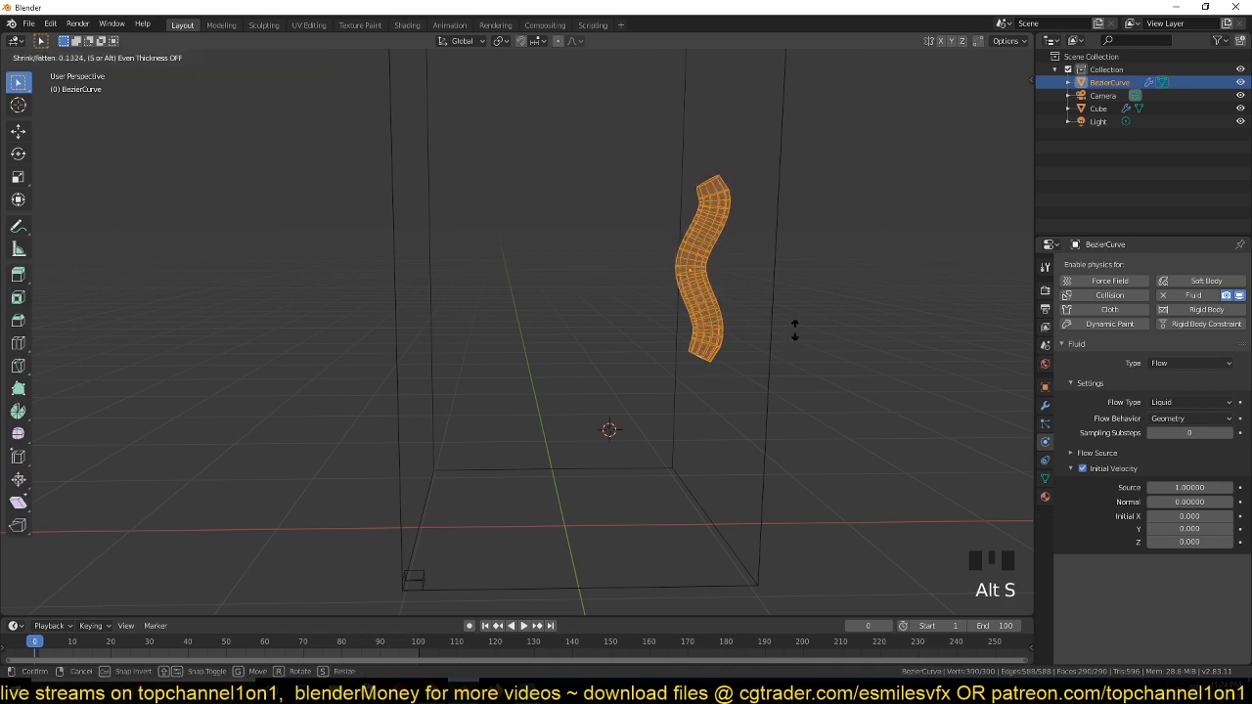
{"action": "left_click", "coordinate": [793, 332]}
{"action": "key", "text": "Tab"}
{"action": "key", "text": "z"}
{"action": "left_click", "coordinate": [892, 333]}
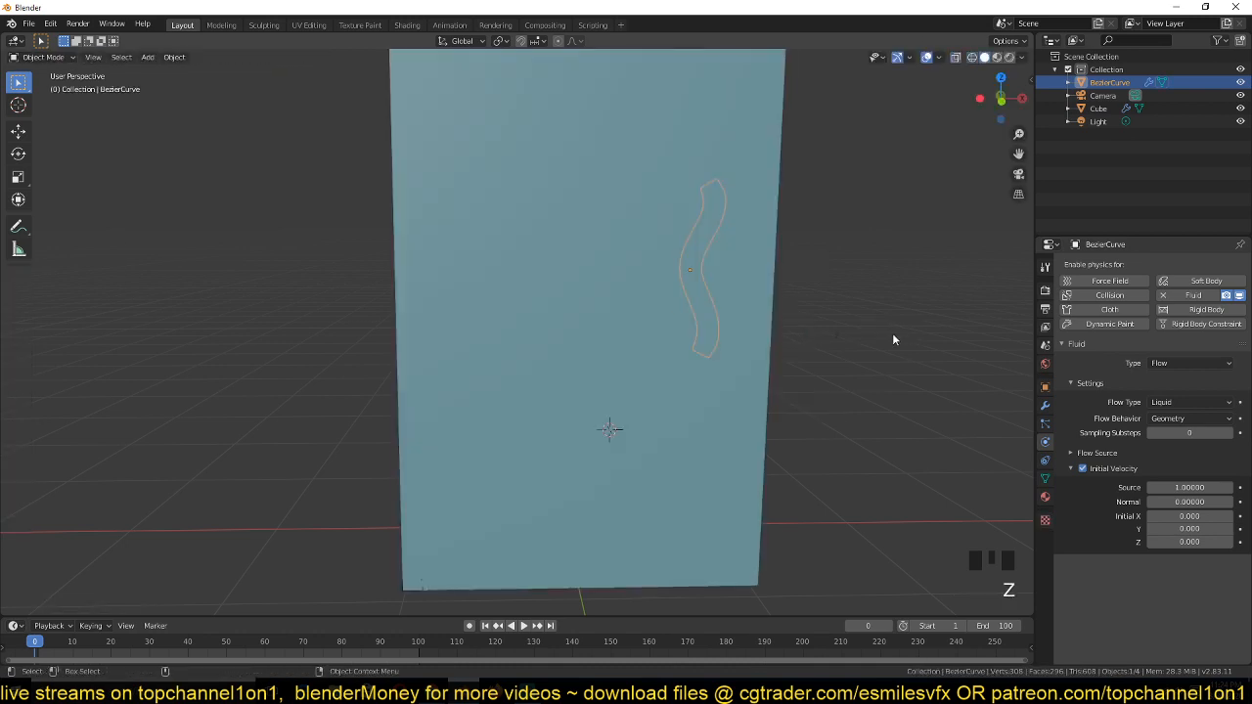
{"action": "key", "text": "grave"}
{"action": "key", "text": "z"}
{"action": "left_click", "coordinate": [594, 336]}
{"action": "key", "text": "grave"}
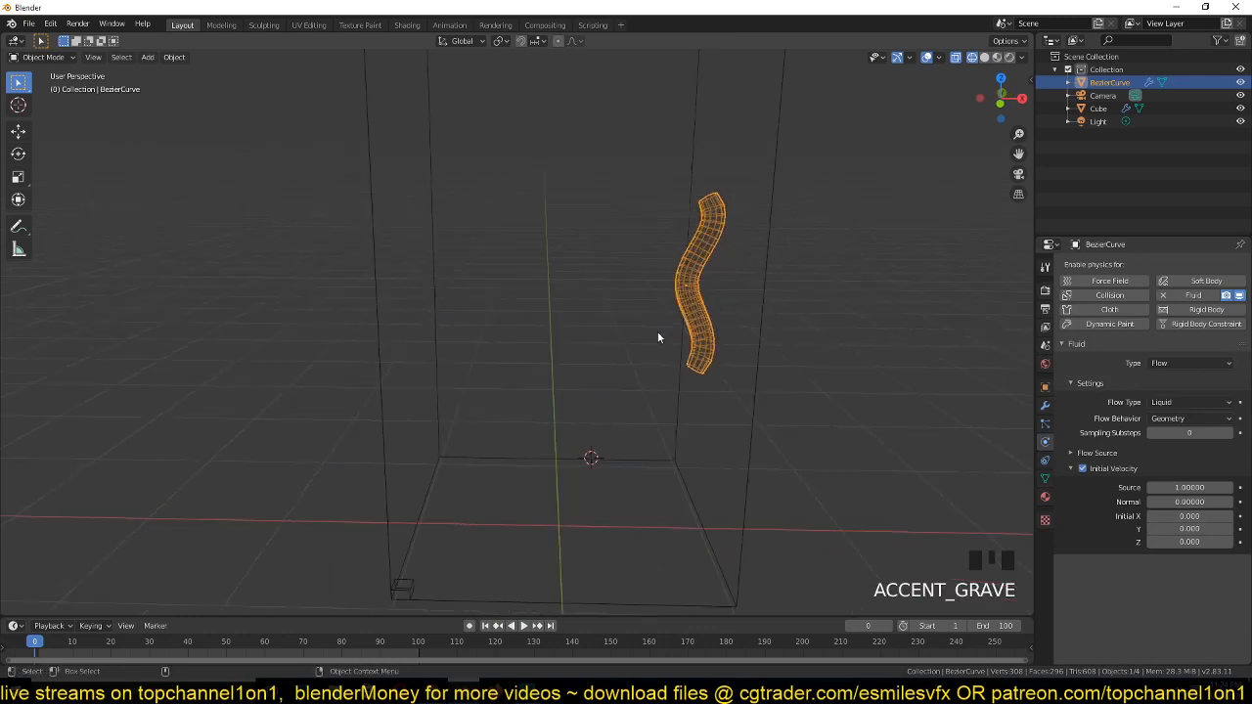
{"action": "middle_click_drag", "start_coordinate": [715, 495], "coordinate": [777, 366]}
Recalculate the normals of the whole tube mesh in Edit Mode with solid shading, and return to Object Mode
{"action": "key", "text": "Tab"}
{"action": "scroll", "coordinate": [779, 351], "scroll_direction": "up", "scroll_amount": 5}
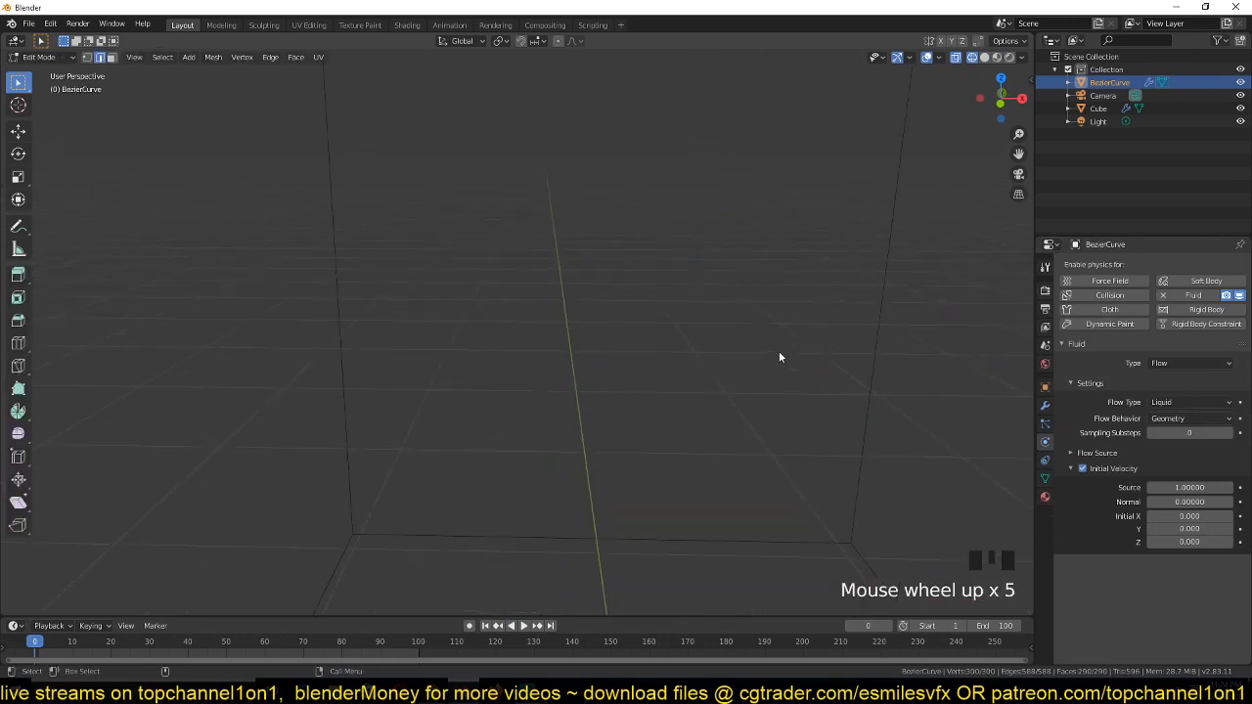
{"action": "key", "text": "z"}
{"action": "left_click", "coordinate": [886, 357]}
{"action": "scroll", "coordinate": [665, 375], "scroll_direction": "down", "scroll_amount": 2}
{"action": "key", "text": "grave"}
{"action": "scroll", "coordinate": [557, 366], "scroll_direction": "down", "scroll_amount": 3}
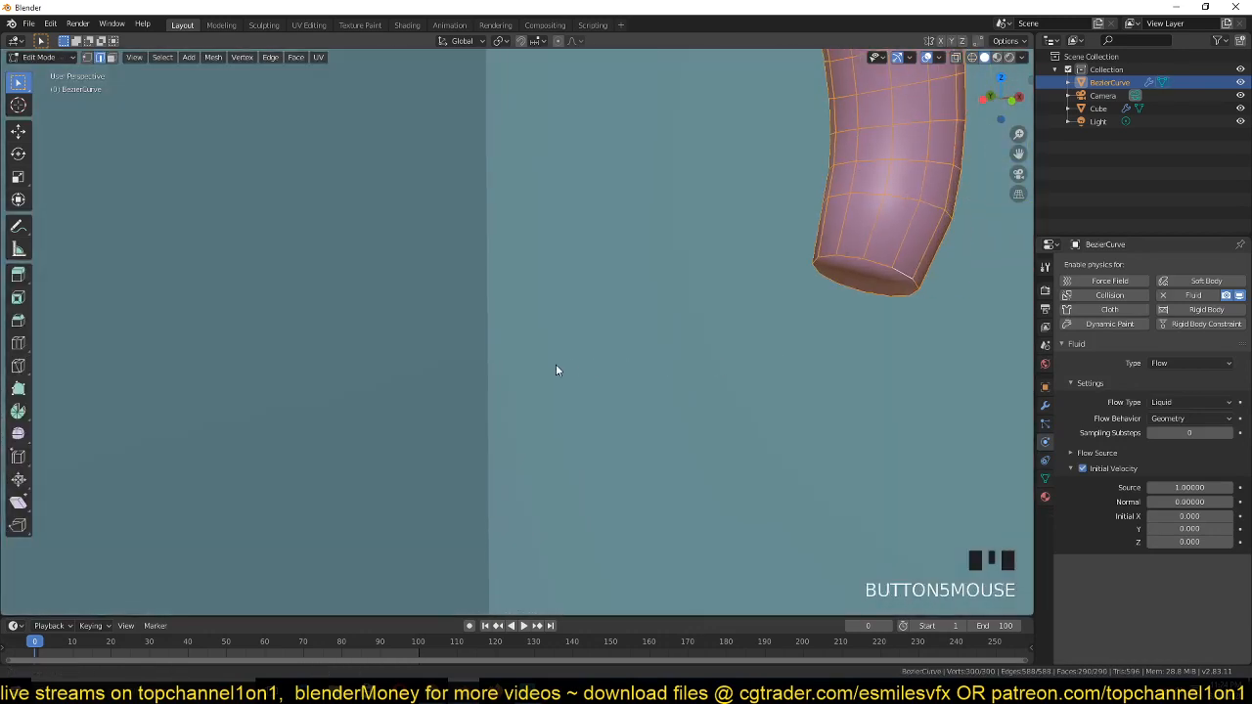
{"action": "key", "text": "shift+b"}
{"action": "right_click", "coordinate": [754, 366]}
{"action": "key", "text": "shift+n"}
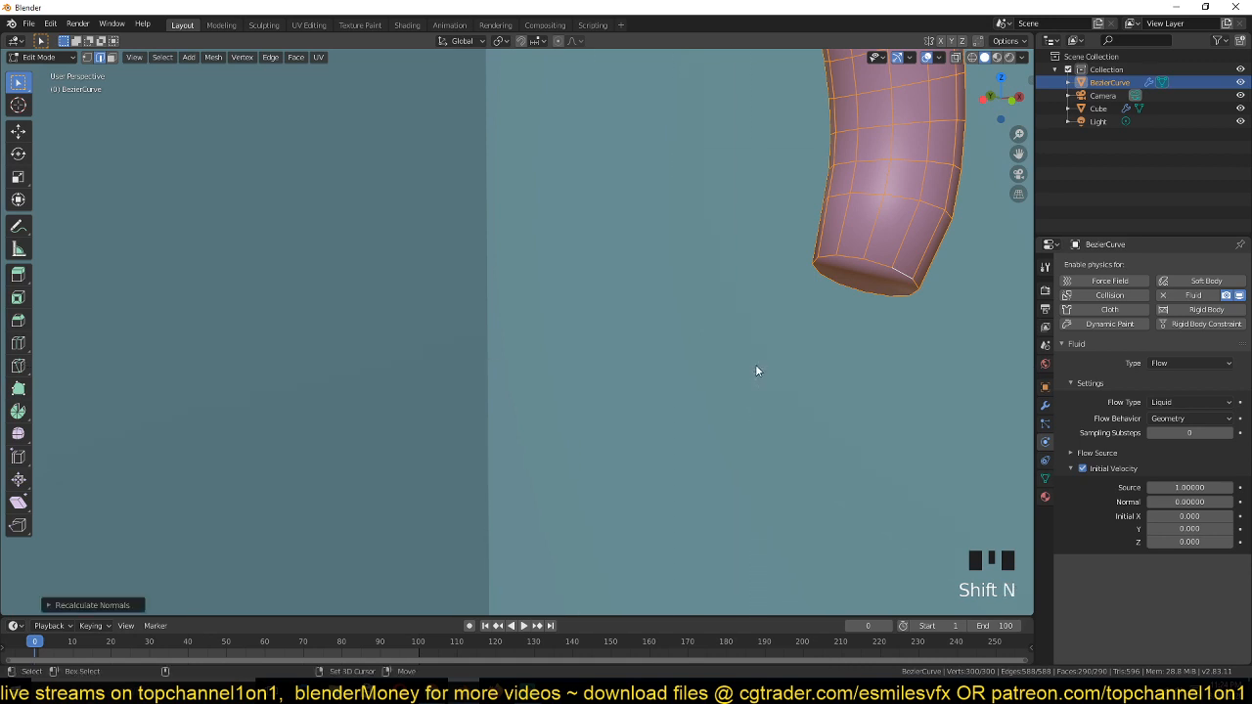
{"action": "key", "text": "Tab"}
Return the viewport to wireframe display so the tube shows inside the domain box
{"action": "key", "text": "grave"}
{"action": "scroll", "coordinate": [729, 387], "scroll_direction": "down", "scroll_amount": 3}
{"action": "key", "text": "z"}
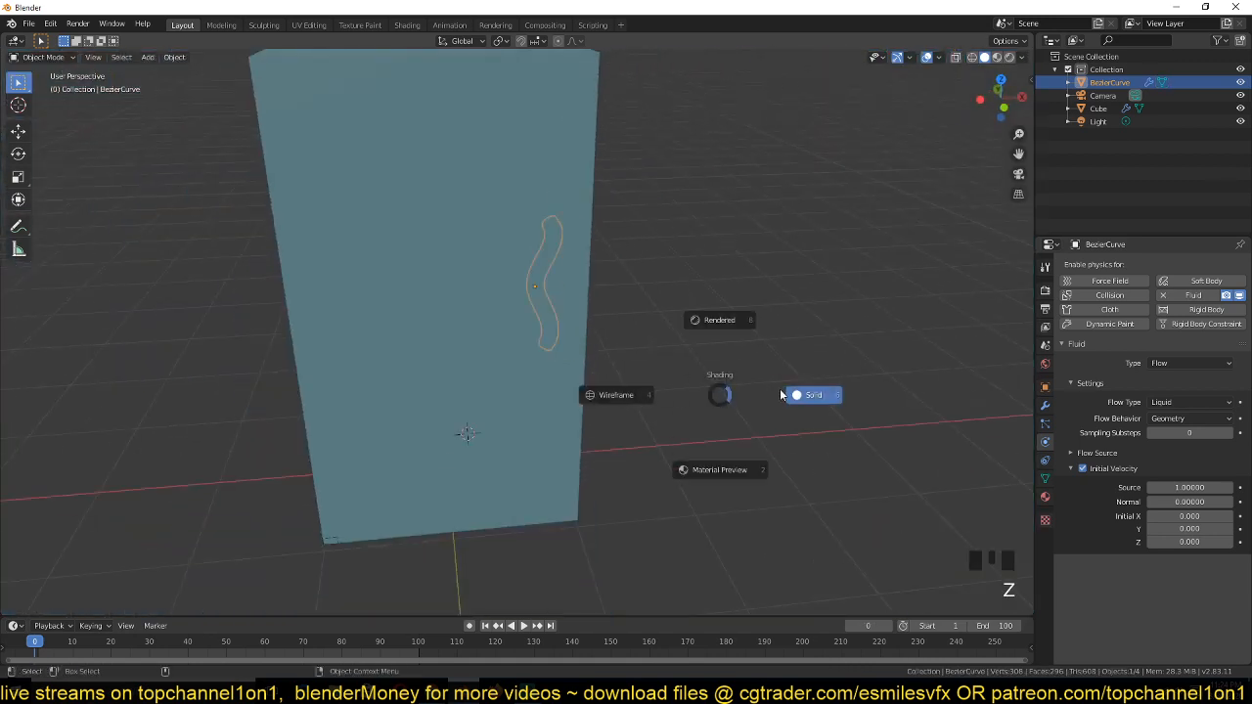
{"action": "key", "text": "z"}
{"action": "key", "text": "grave"}
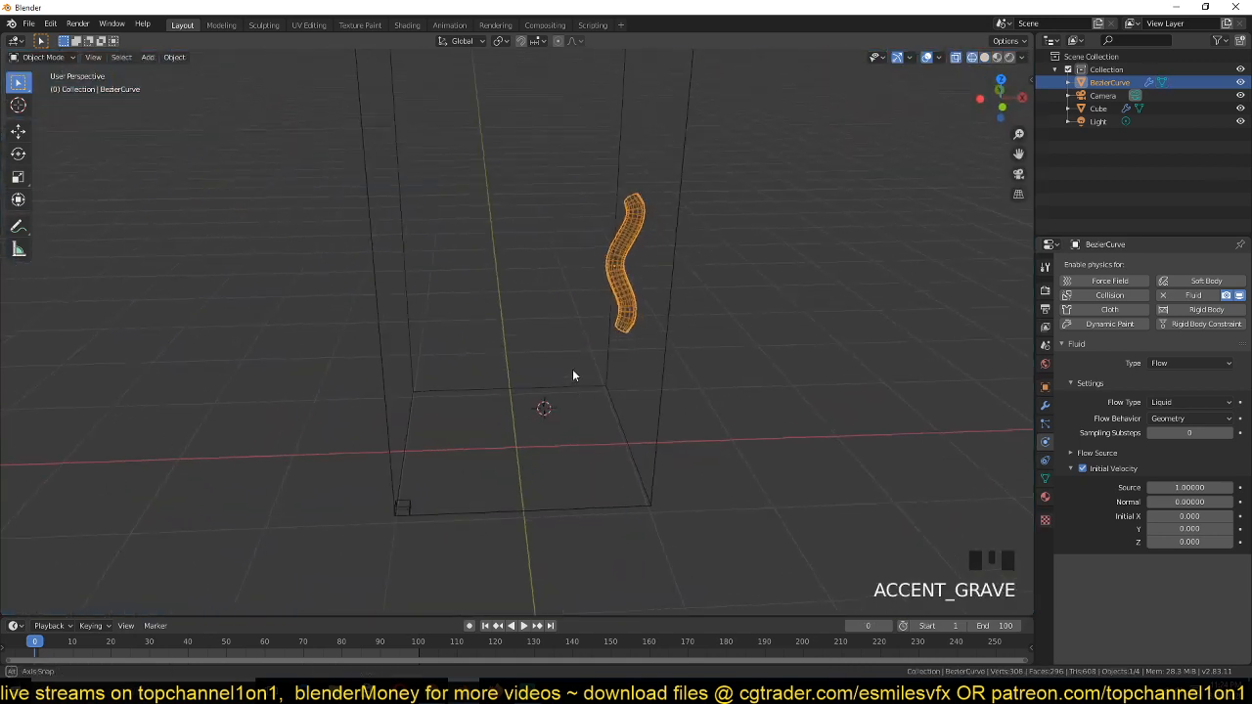
{"action": "middle_click_drag", "start_coordinate": [572, 369], "coordinate": [588, 388]}
{"action": "scroll", "coordinate": [623, 379], "scroll_direction": "down", "scroll_amount": 1}
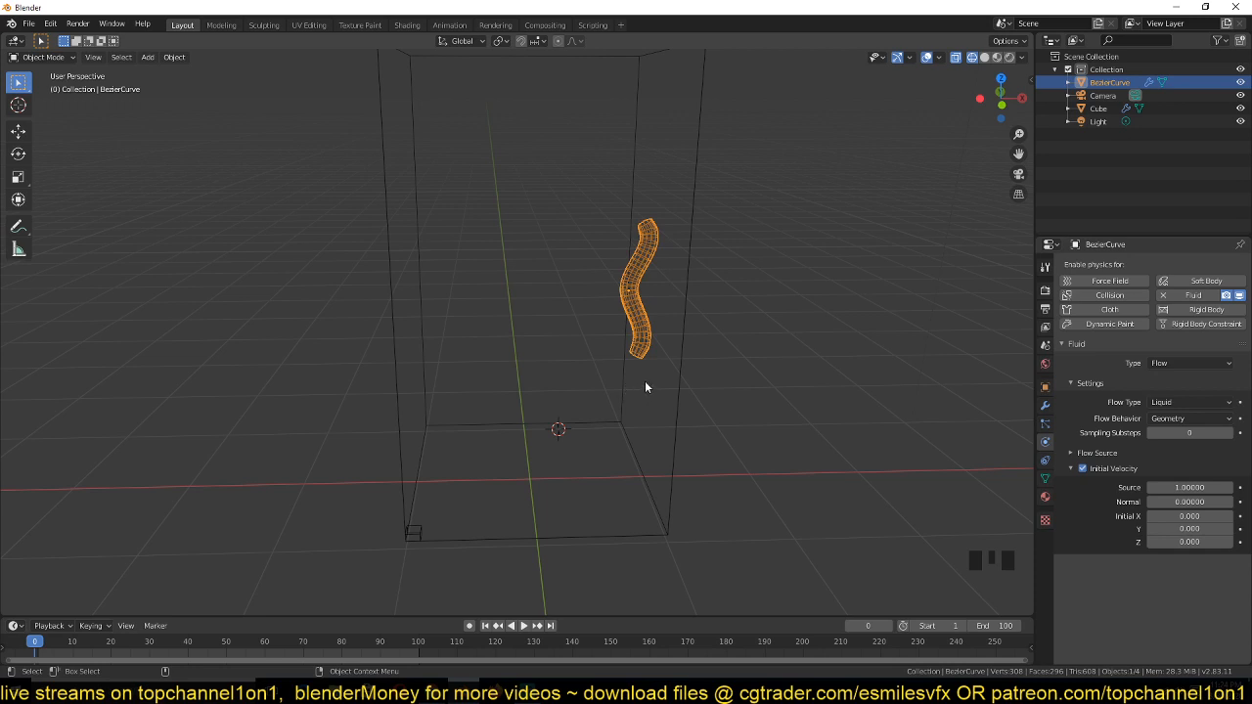
{"action": "mouse_move", "coordinate": [654, 363]}
{"action": "middle_mouse_down"}
{"action": "mouse_move", "coordinate": [652, 344]}
{"action": "mouse_move", "coordinate": [614, 336]}
{"action": "mouse_move", "coordinate": [659, 349]}
{"action": "middle_mouse_up"}
{"action": "key", "text": "grave"}
{"action": "scroll", "coordinate": [615, 336], "scroll_direction": "up", "scroll_amount": 1}
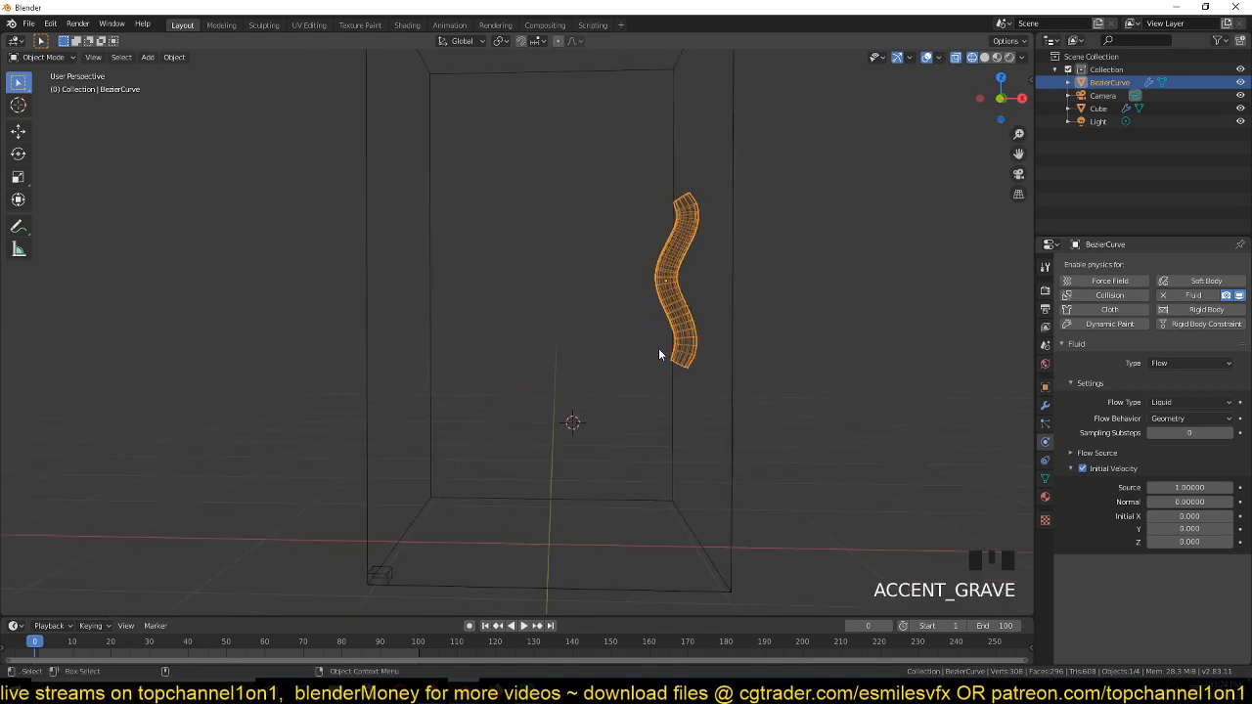
{"action": "key", "text": "g"}
{"action": "key", "text": "y"}
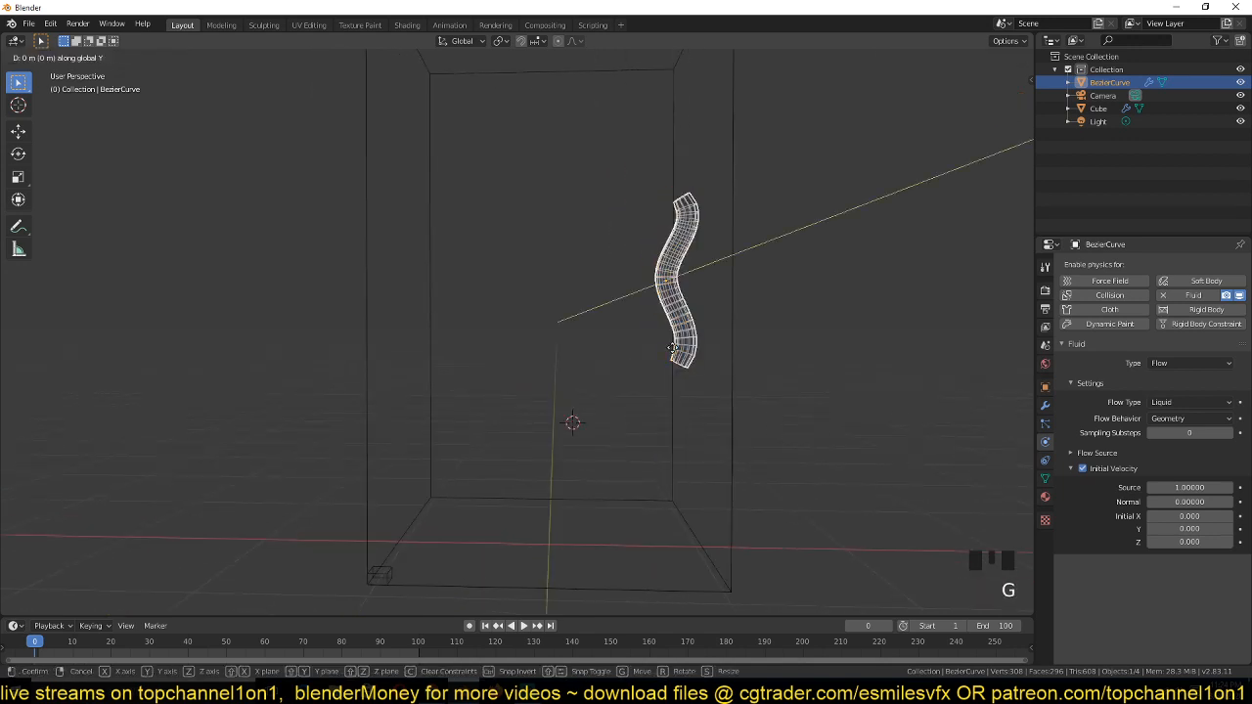
{"action": "right_click", "coordinate": [673, 351]}
{"action": "key", "text": "grave"}
{"action": "mouse_move", "coordinate": [673, 351]}
{"action": "middle_mouse_down"}
{"action": "mouse_move", "coordinate": [668, 367]}
{"action": "mouse_move", "coordinate": [678, 359]}
{"action": "mouse_move", "coordinate": [658, 348]}
{"action": "middle_mouse_up"}
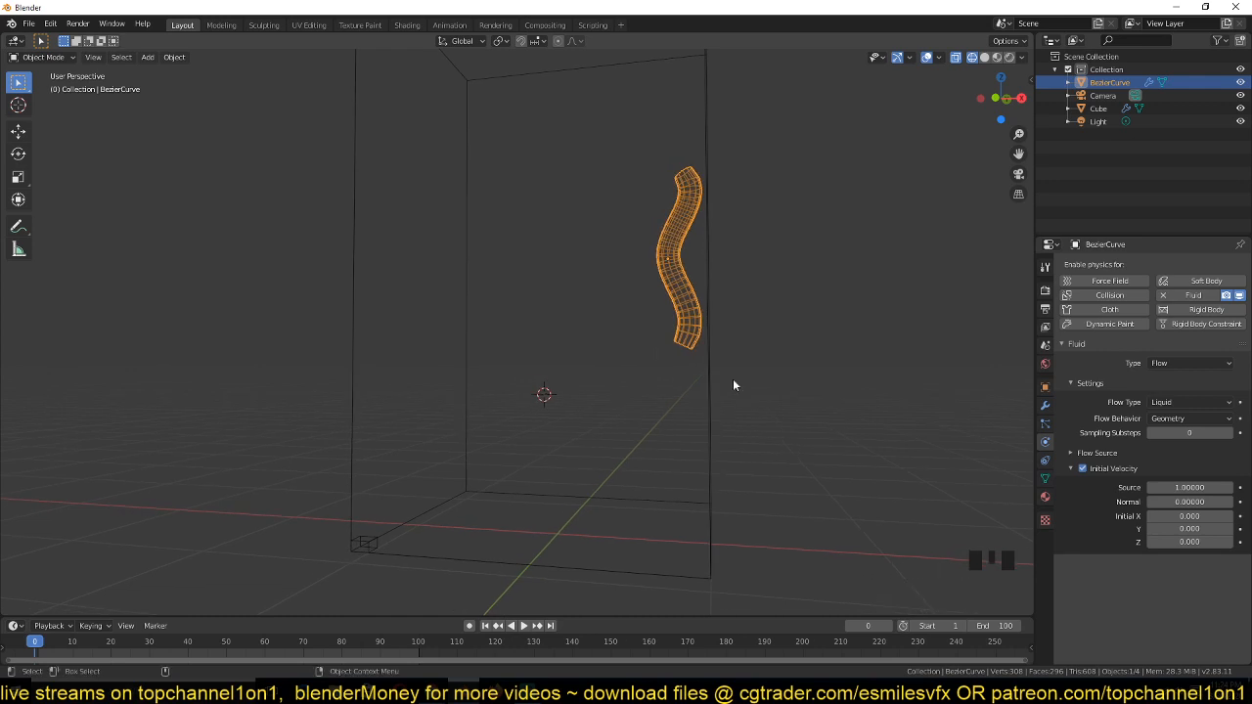
{"action": "middle_click_drag", "start_coordinate": [733, 384], "coordinate": [787, 389]}
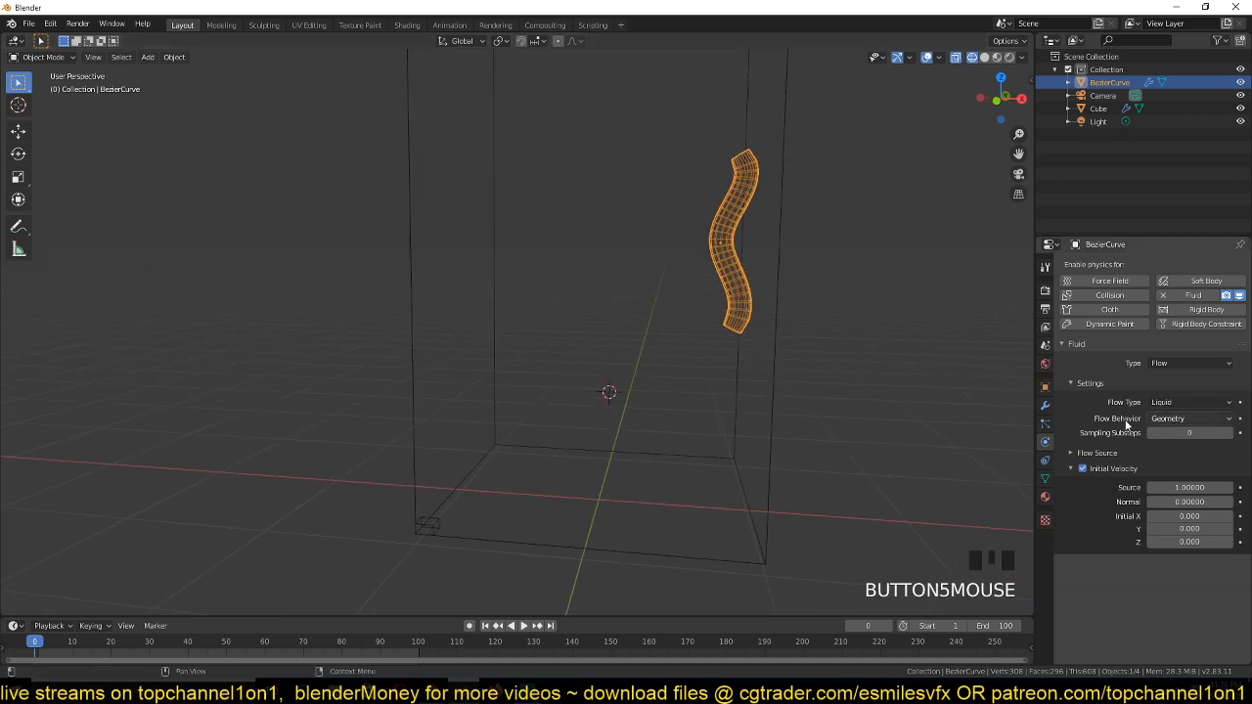
{"action": "key", "text": "shift+grave"}
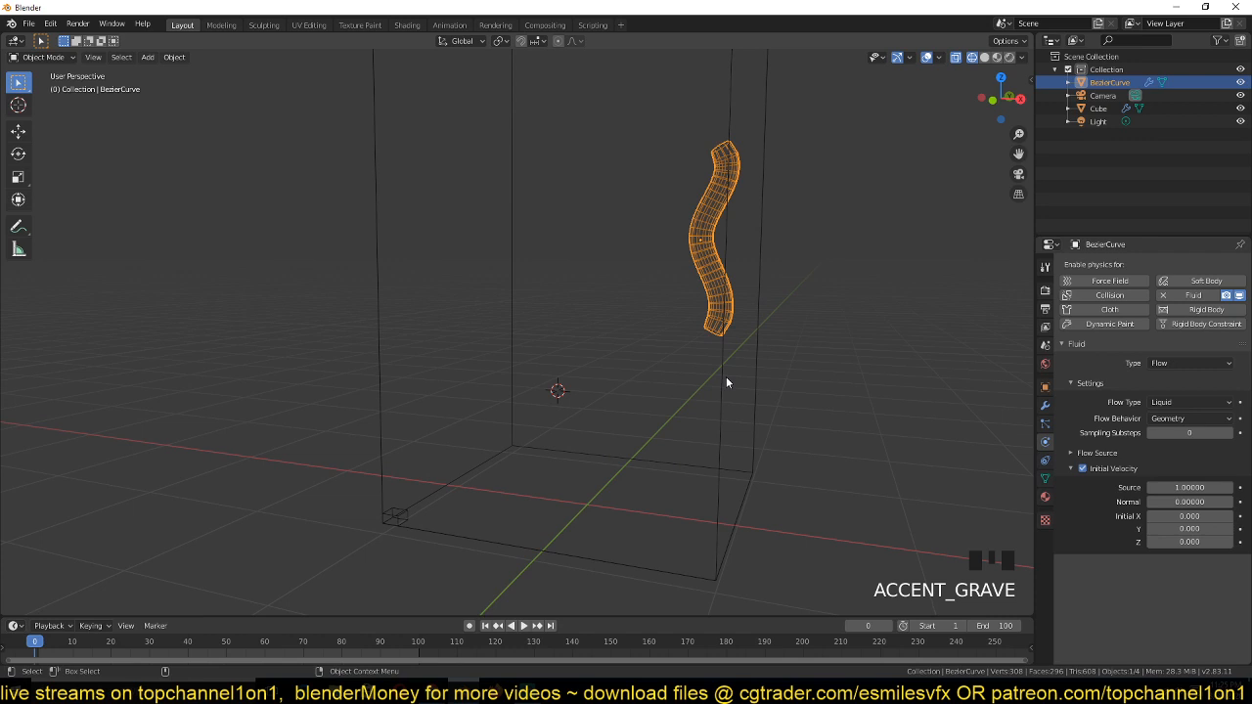
{"action": "scroll", "coordinate": [743, 378], "scroll_direction": "down", "scroll_amount": 1}
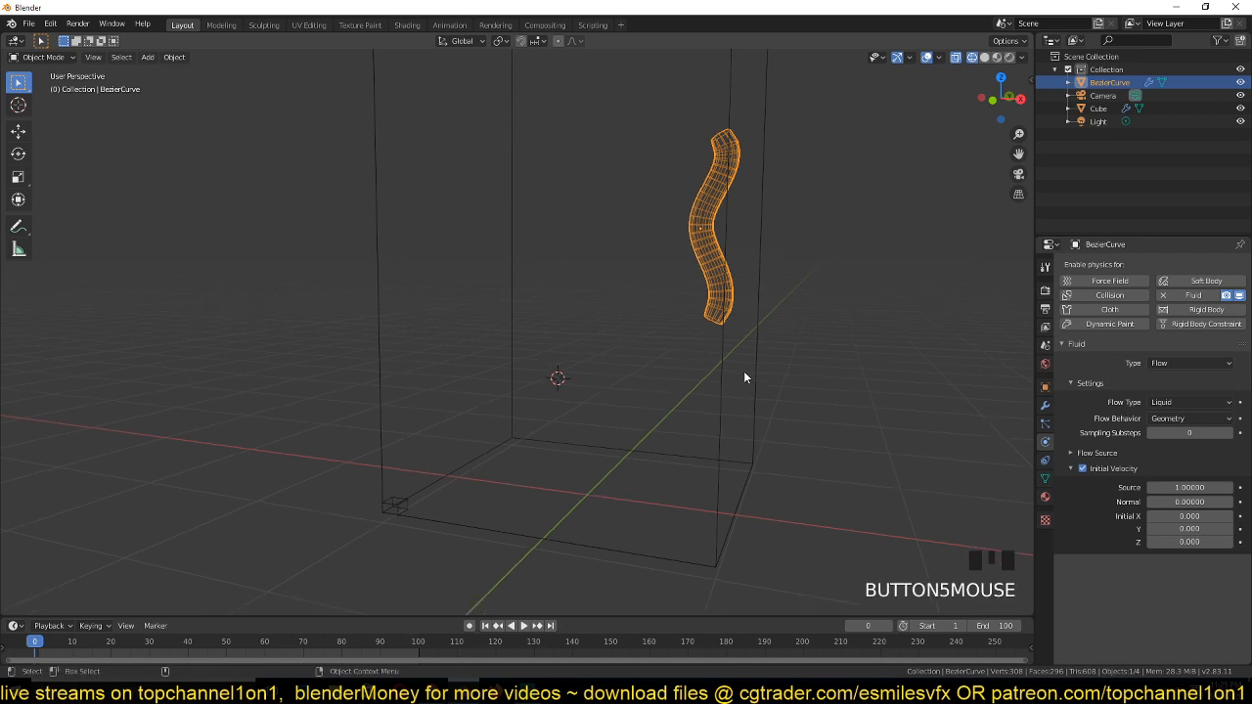
{"action": "key", "text": "shift+grave"}
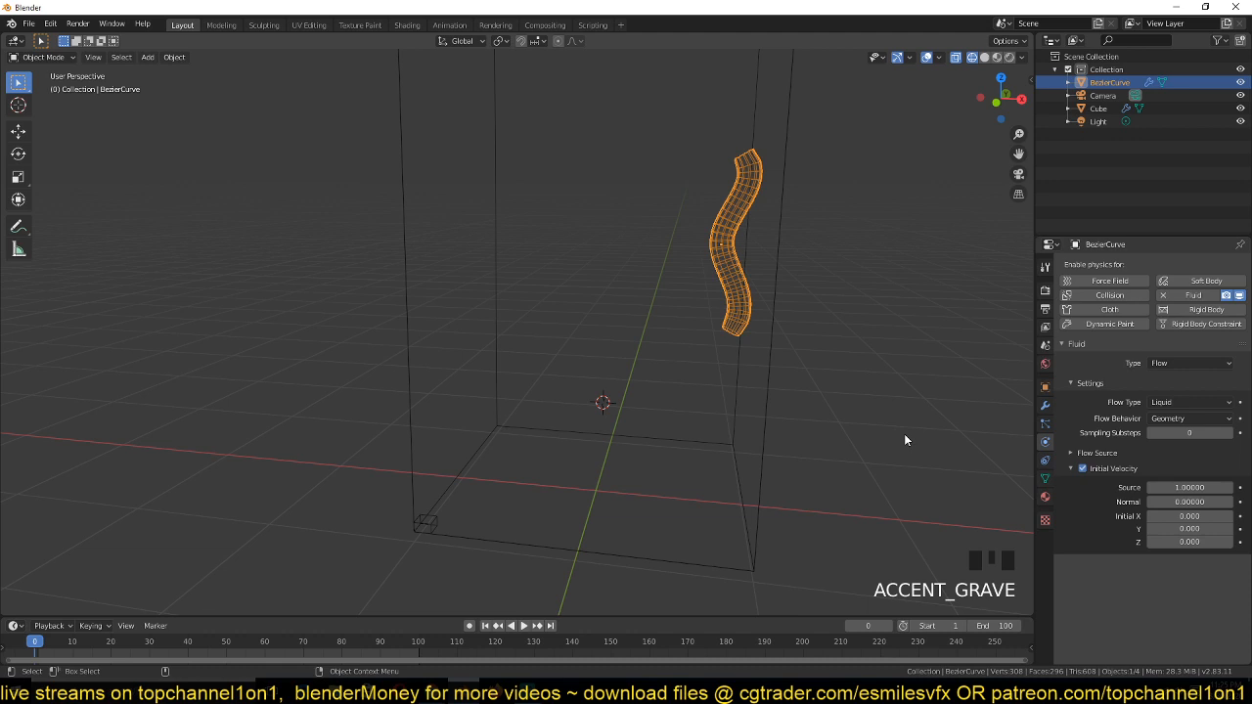
{"action": "scroll", "coordinate": [880, 433], "scroll_direction": "down", "scroll_amount": 1}
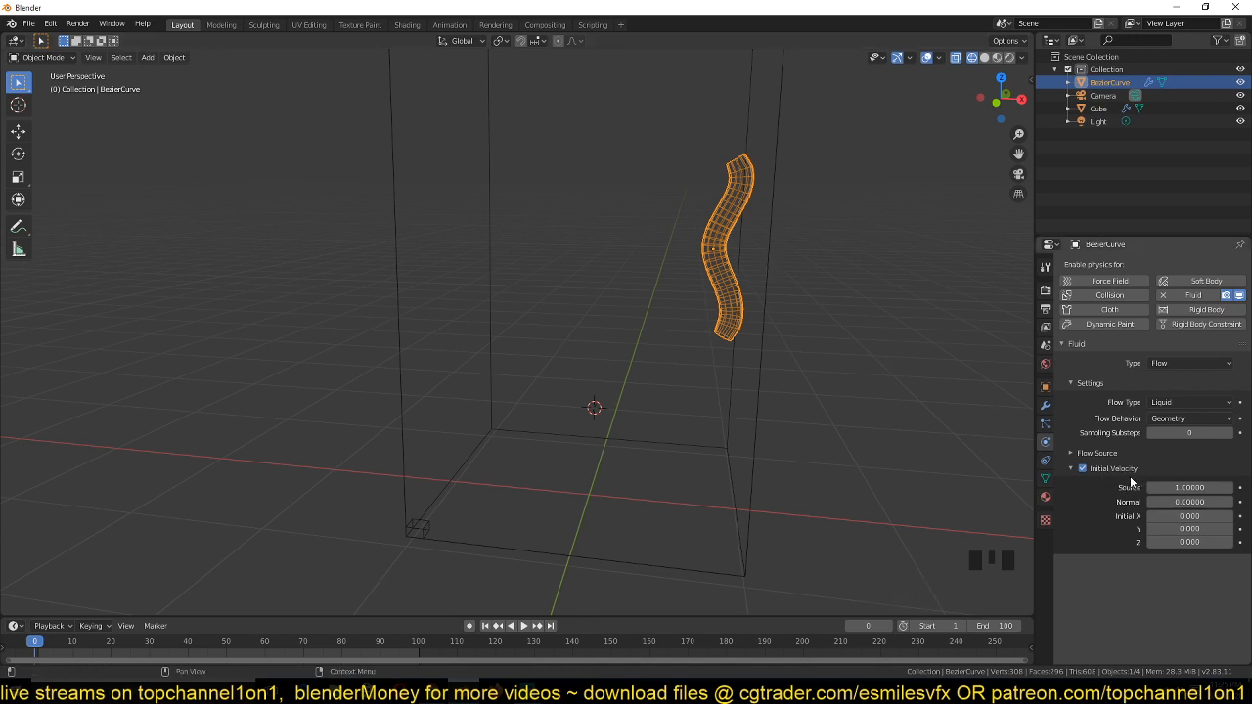
{"action": "left_click", "coordinate": [1097, 453]}
{"action": "left_click", "coordinate": [1098, 453]}
{"action": "left_click", "coordinate": [1045, 291]}
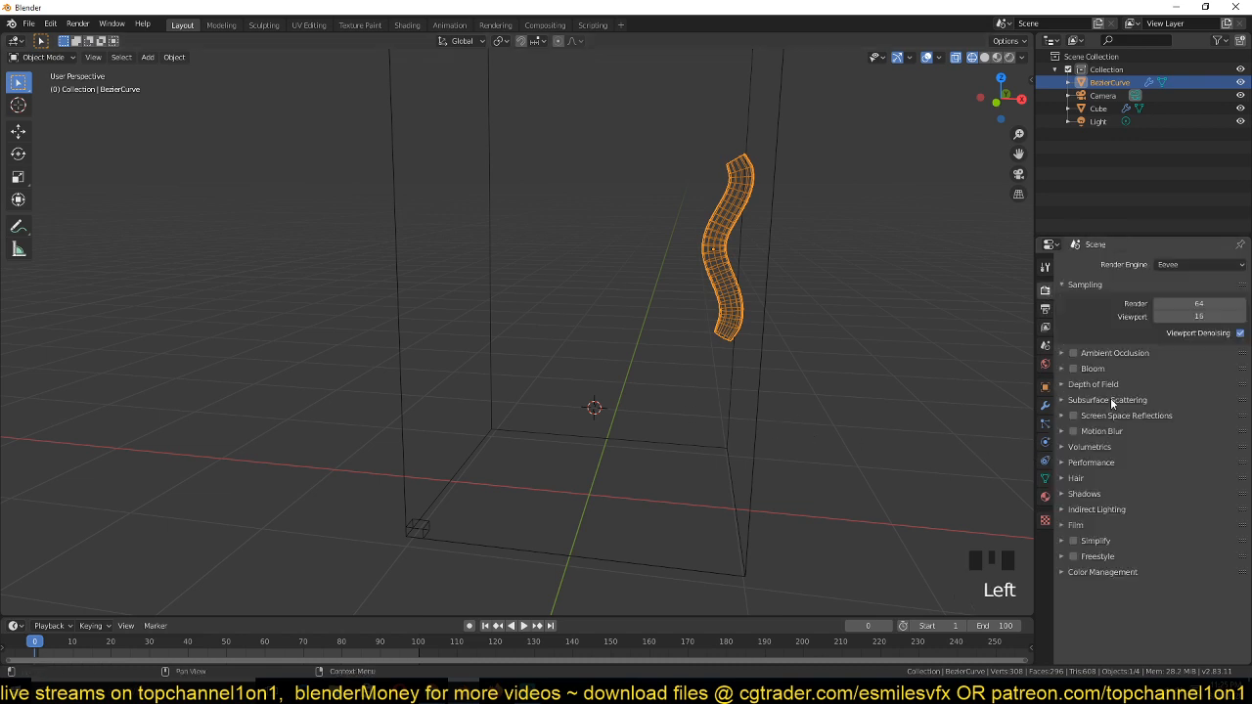
Select the domain box, free its baked fluid data, and bake the data again
{"action": "left_click", "coordinate": [765, 407]}
{"action": "left_click", "coordinate": [1046, 463]}
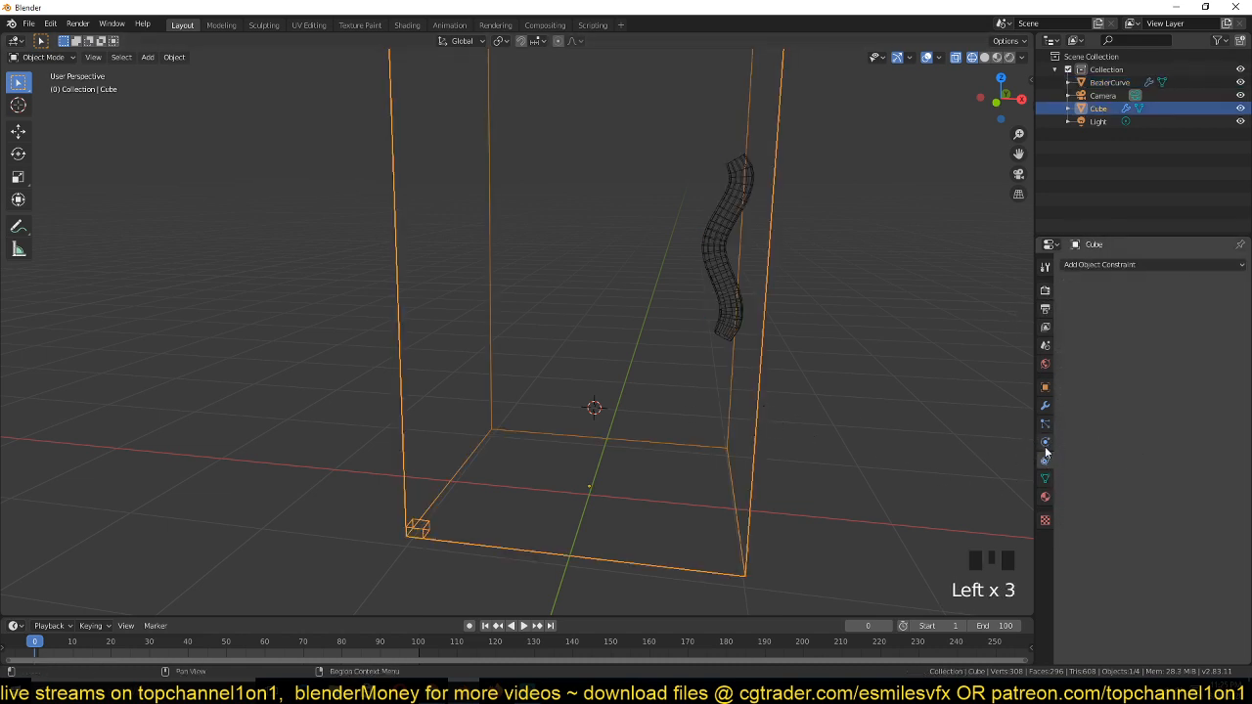
{"action": "left_click", "coordinate": [1045, 444]}
{"action": "left_click", "coordinate": [1135, 582]}
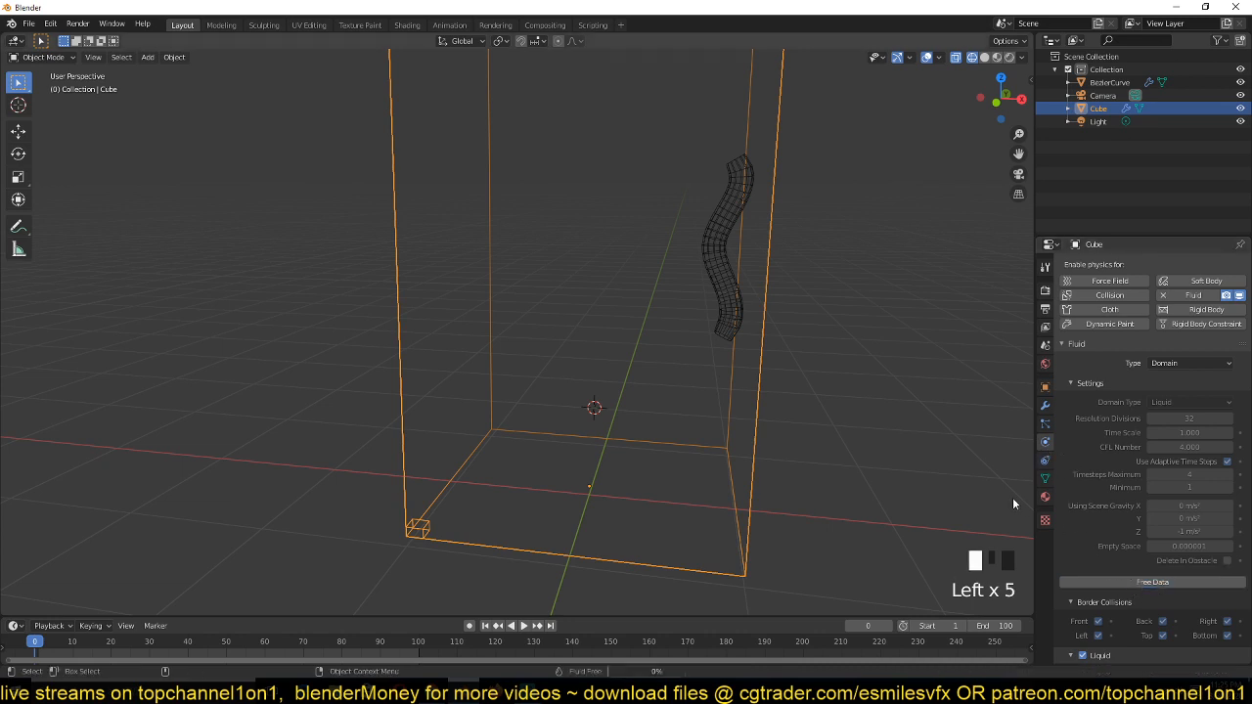
{"action": "left_click", "coordinate": [1174, 584]}
{"action": "left_click", "coordinate": [1177, 584]}
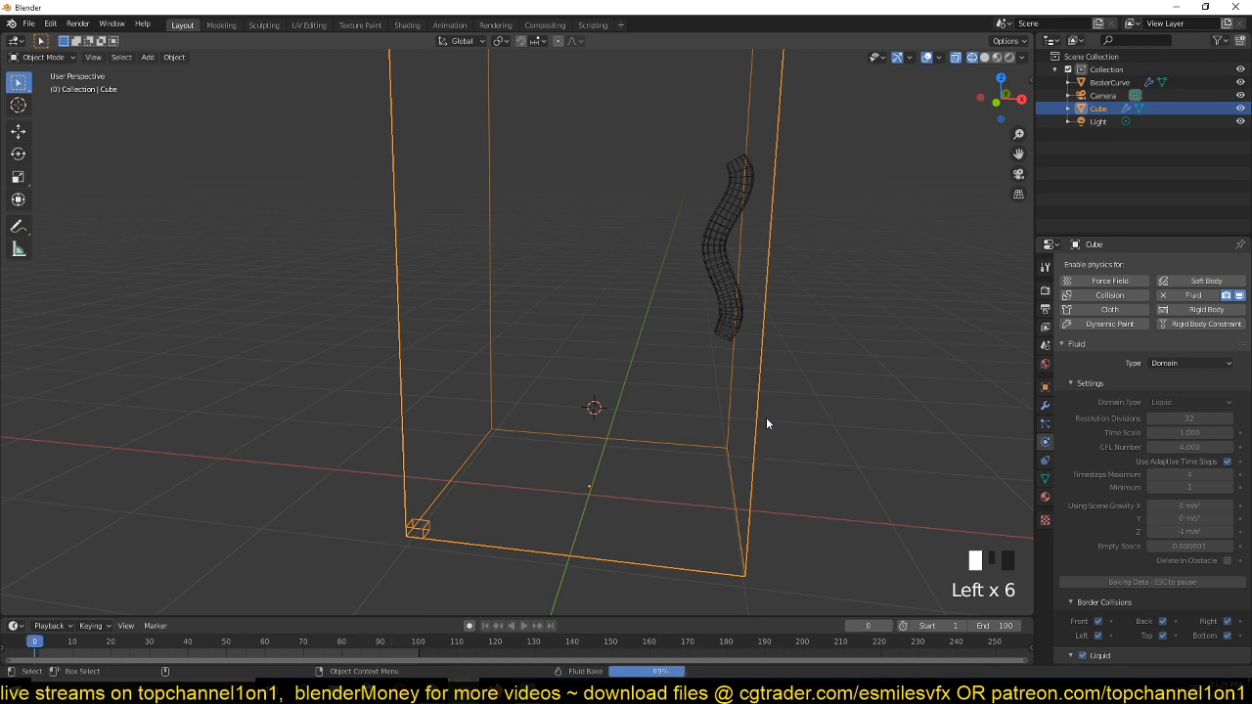
Play back the rebaked simulation from the start and examine the liquid particles in the domain
{"action": "key", "text": "space"}
{"action": "key", "text": "space"}
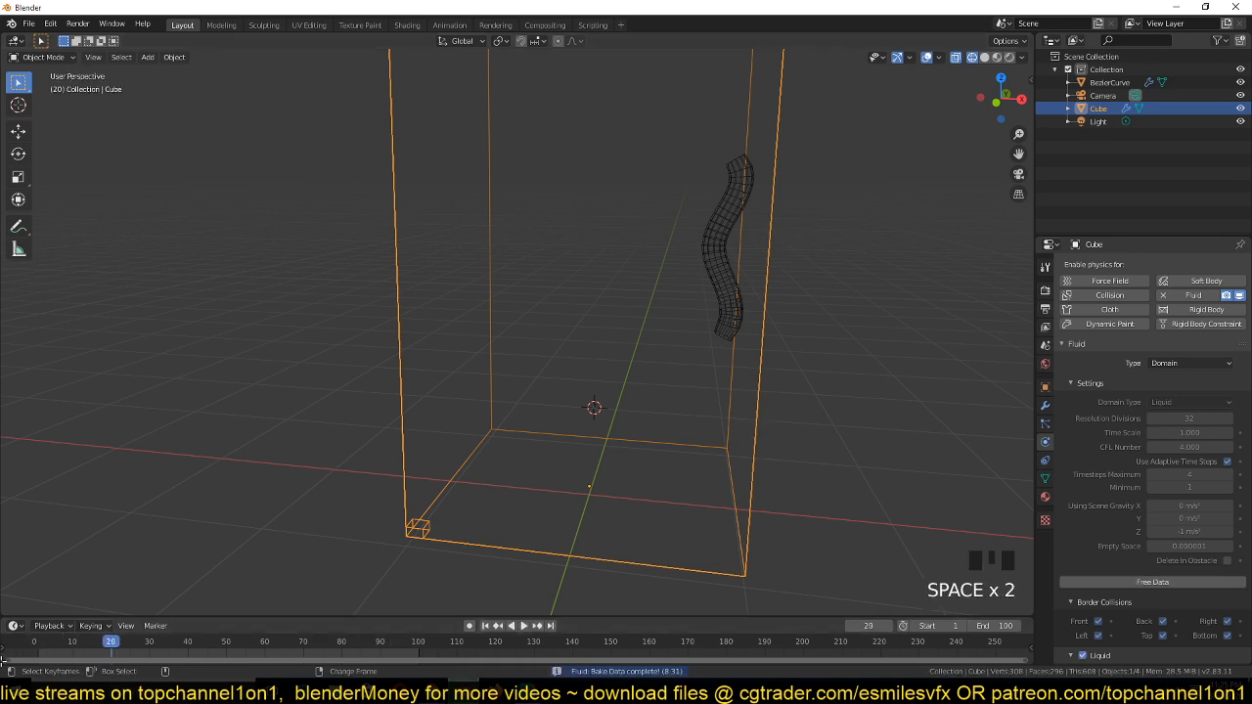
{"action": "key", "text": "shift+Left"}
{"action": "key", "text": "space"}
{"action": "key", "text": "space"}
{"action": "key", "text": "grave"}
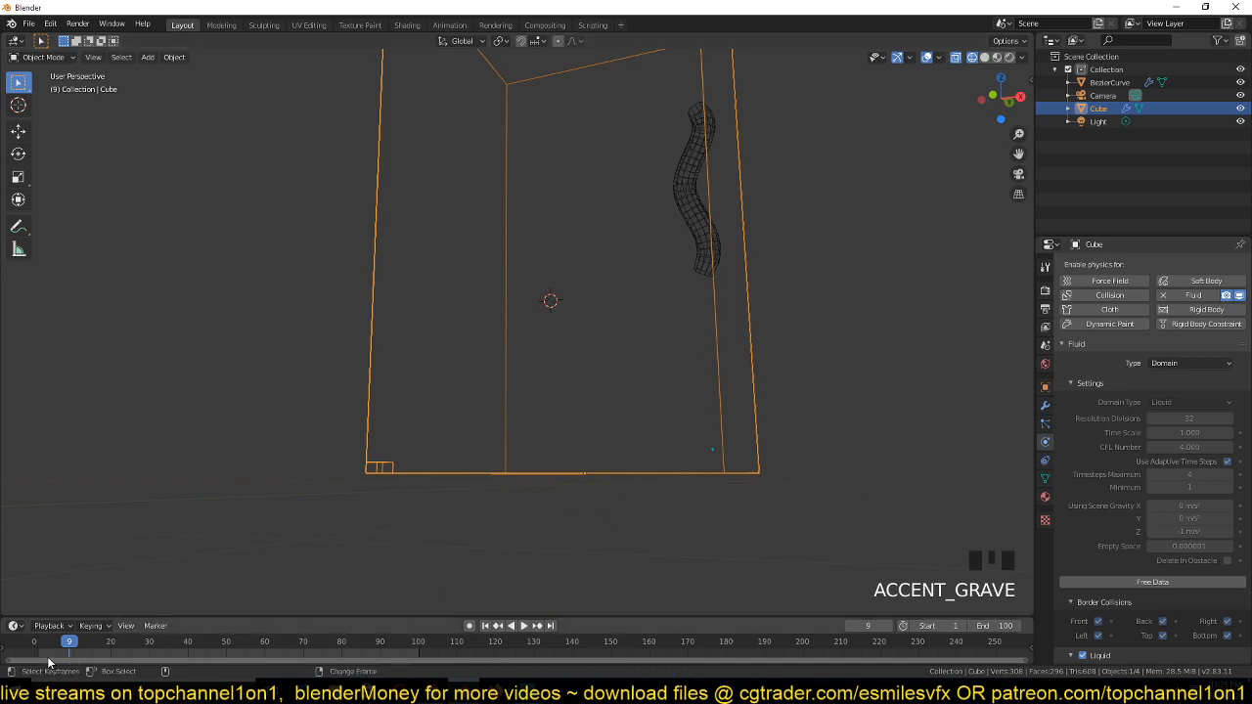
Play back the baked simulation repeatedly, including in front view with the tube selected, and examine the liquid's motion in the domain
{"action": "key", "text": "shift+Right"}
{"action": "key", "text": "space"}
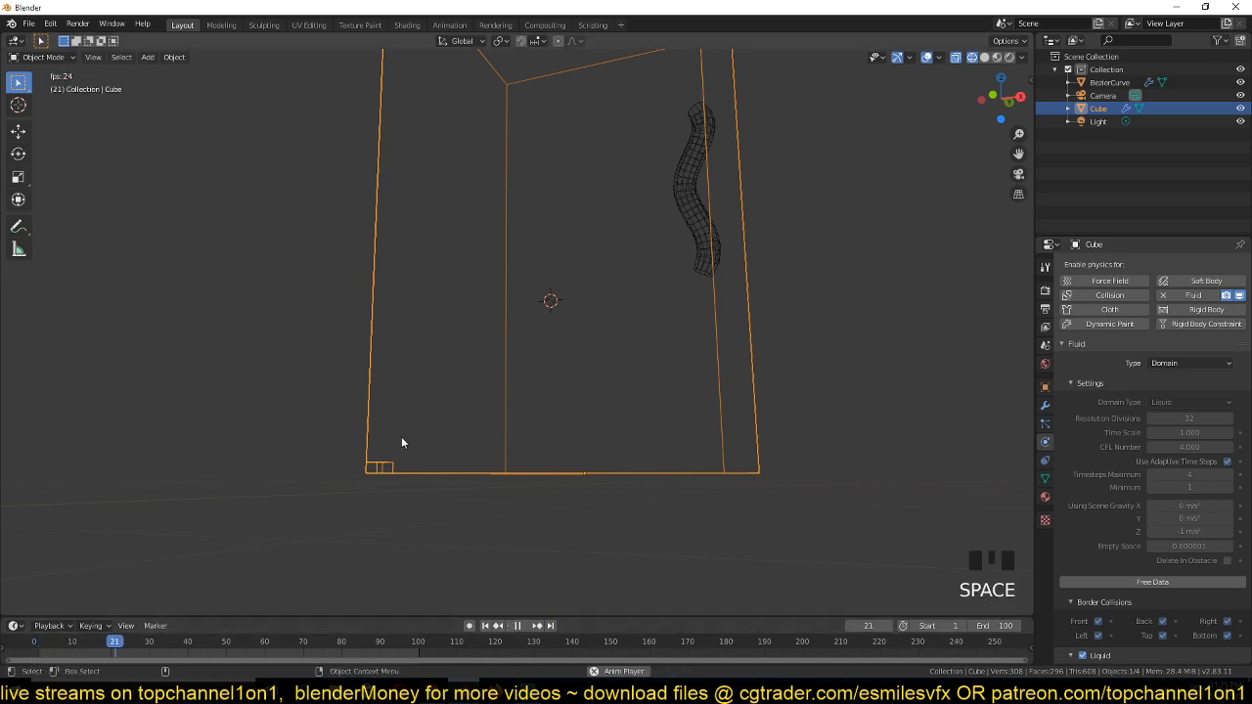
{"action": "key", "text": "Escape"}
{"action": "key", "text": "space"}
{"action": "key", "text": "Escape"}
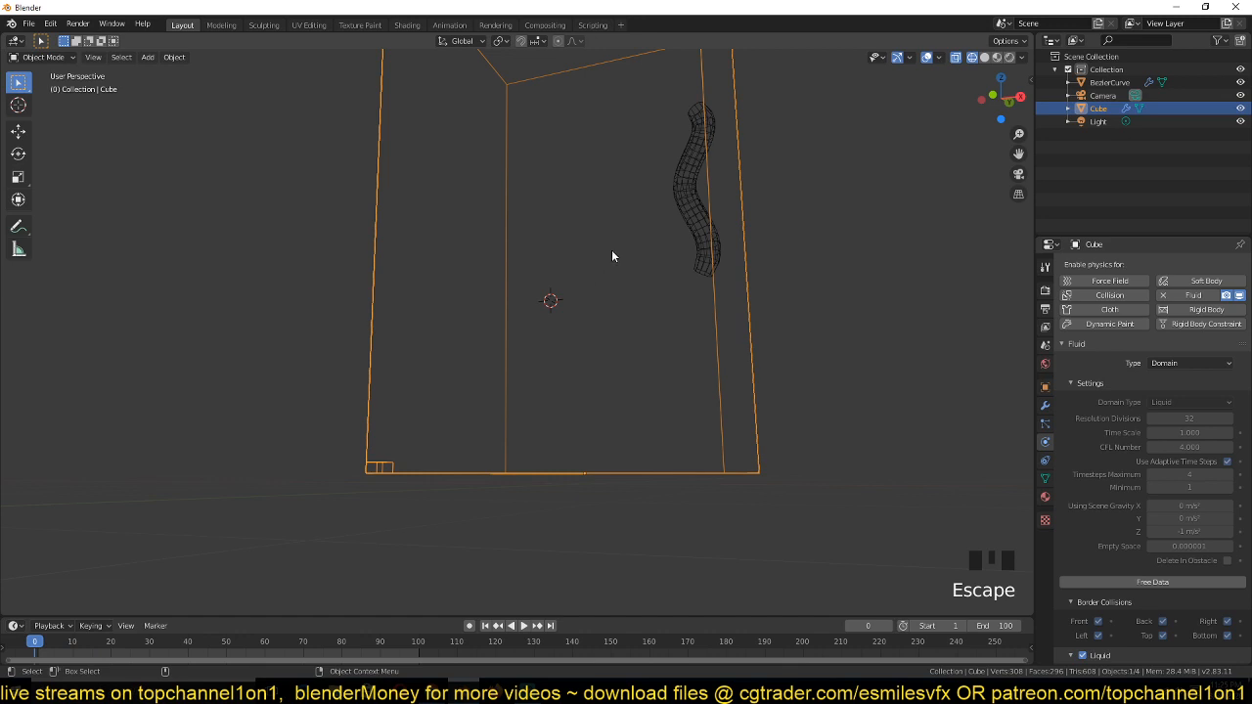
{"action": "left_click", "coordinate": [693, 207]}
{"action": "key", "text": "KP_1"}
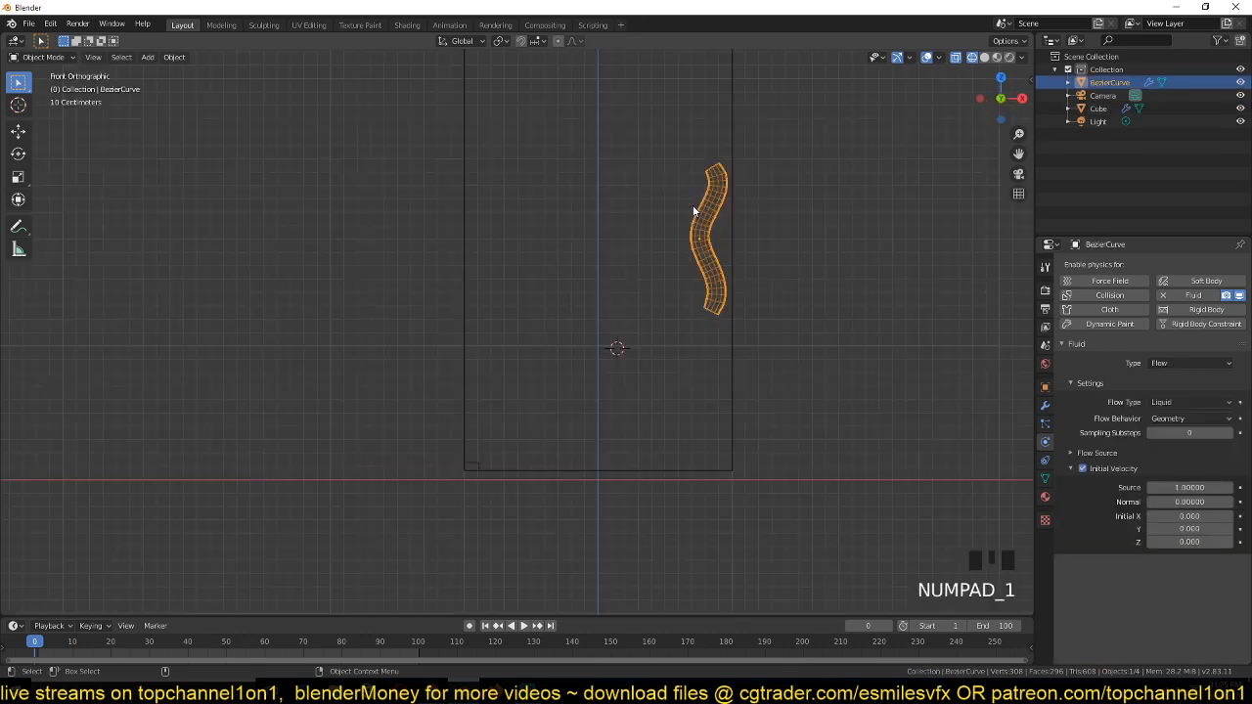
{"action": "key", "text": "space"}
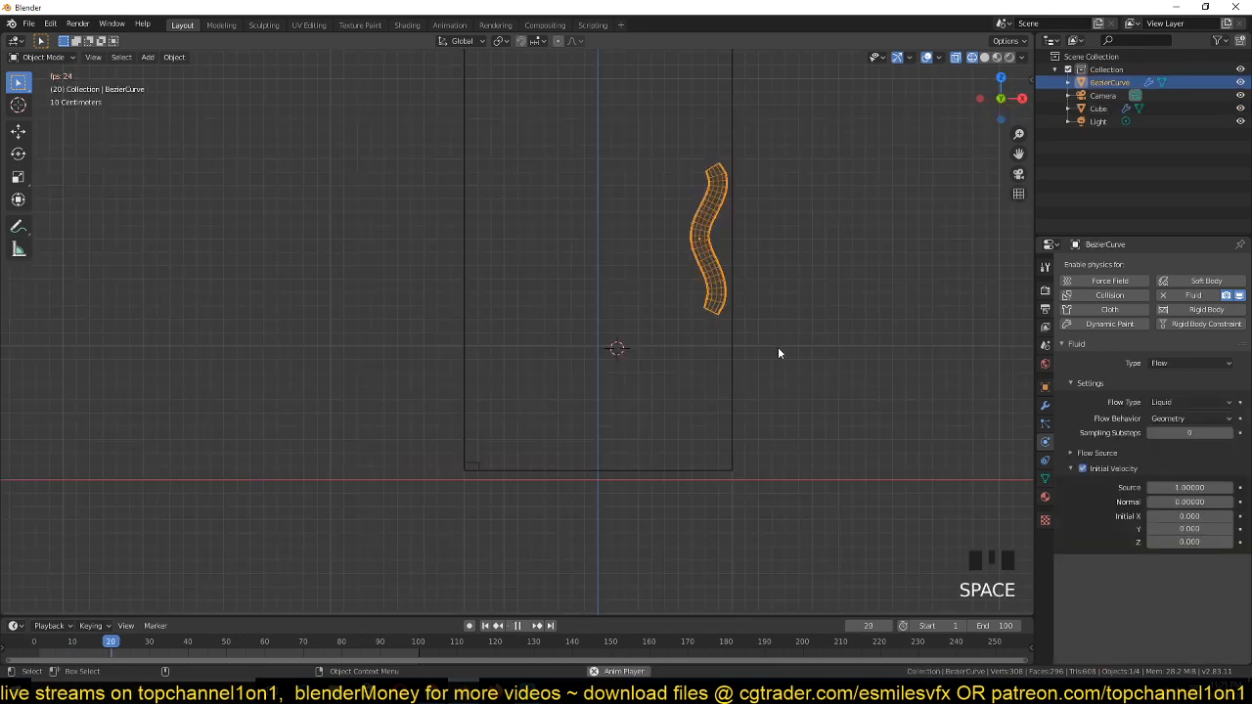
{"action": "key", "text": "Escape"}
Set the tube emitter's Normal initial velocity to 1, leaving the Source value as it is
{"action": "left_click", "coordinate": [1172, 487]}
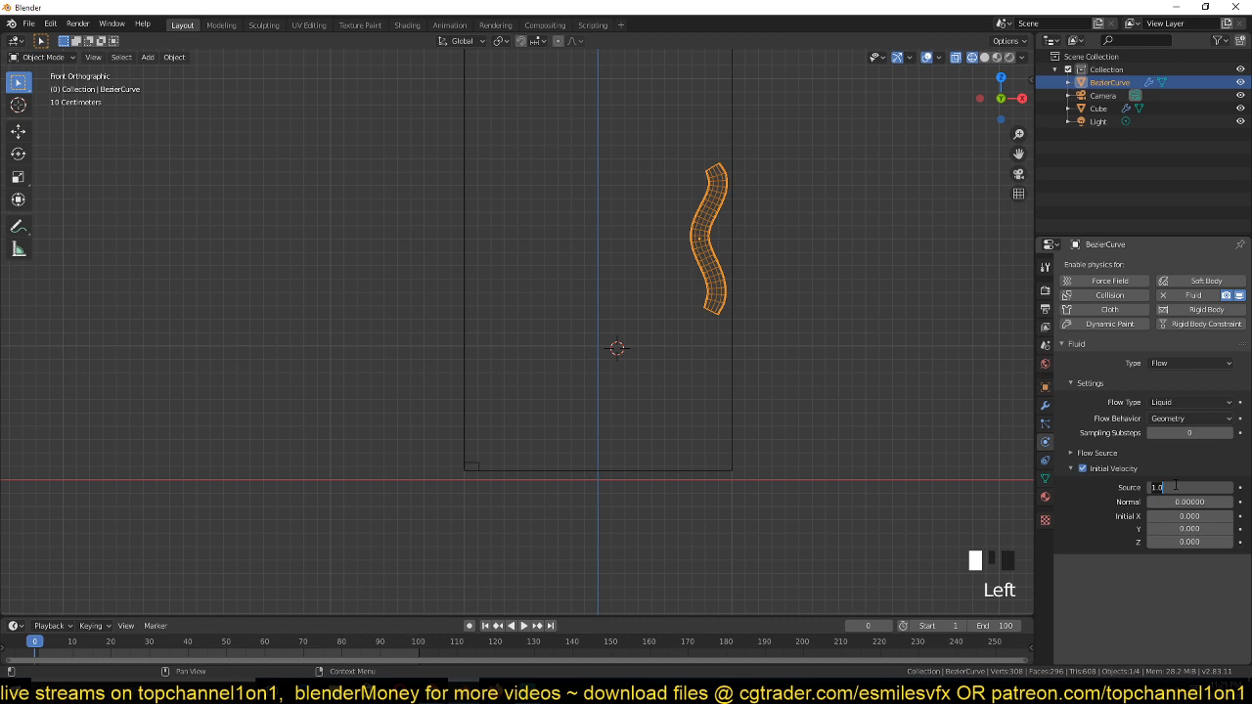
{"action": "left_click", "coordinate": [1129, 559]}
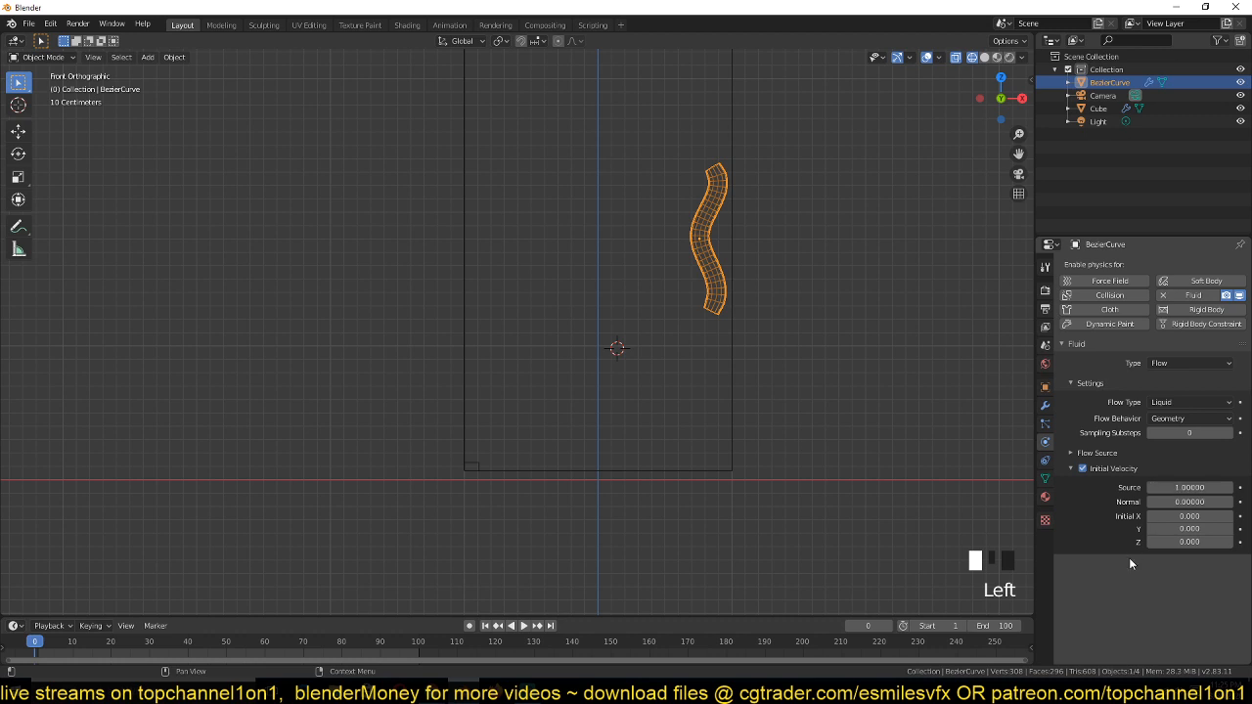
{"action": "left_click", "coordinate": [1210, 502]}
{"action": "type", "text": "1"}
{"action": "key", "text": "Return"}
Select the domain box, rebake its fluid data with the tube's new velocity, and play back the result
{"action": "key", "text": "grave"}
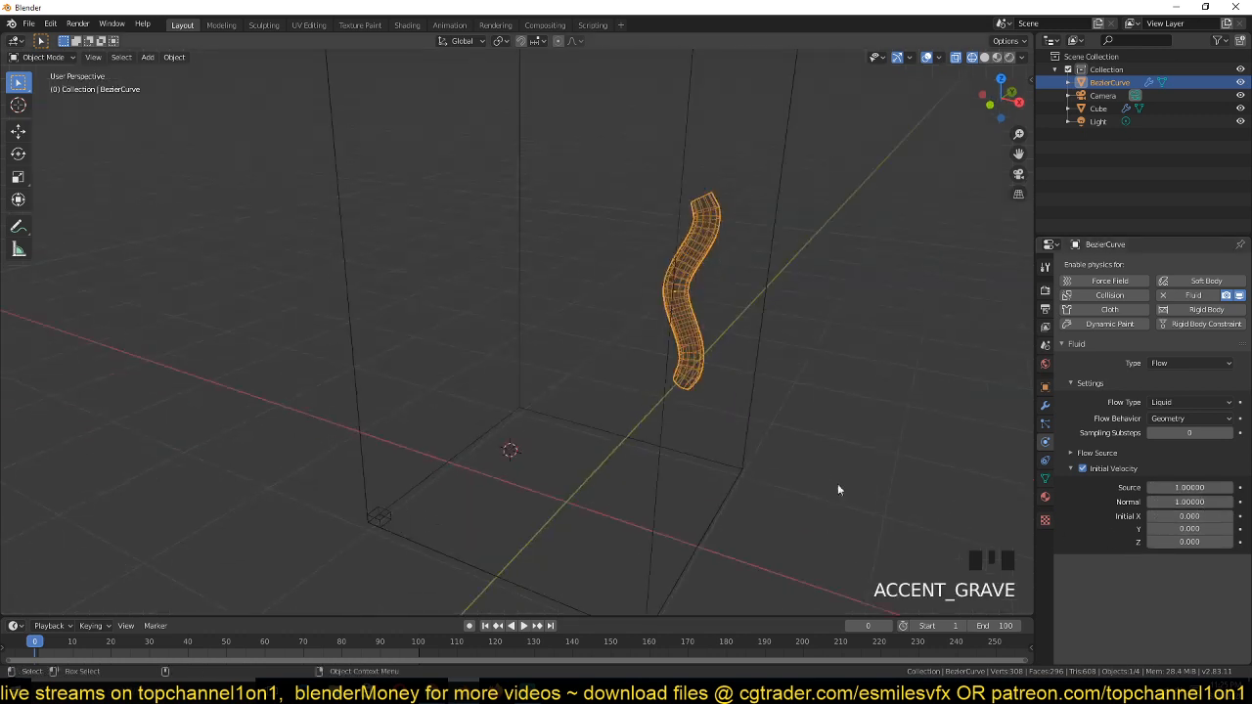
{"action": "key", "text": "grave"}
{"action": "key", "text": "grave"}
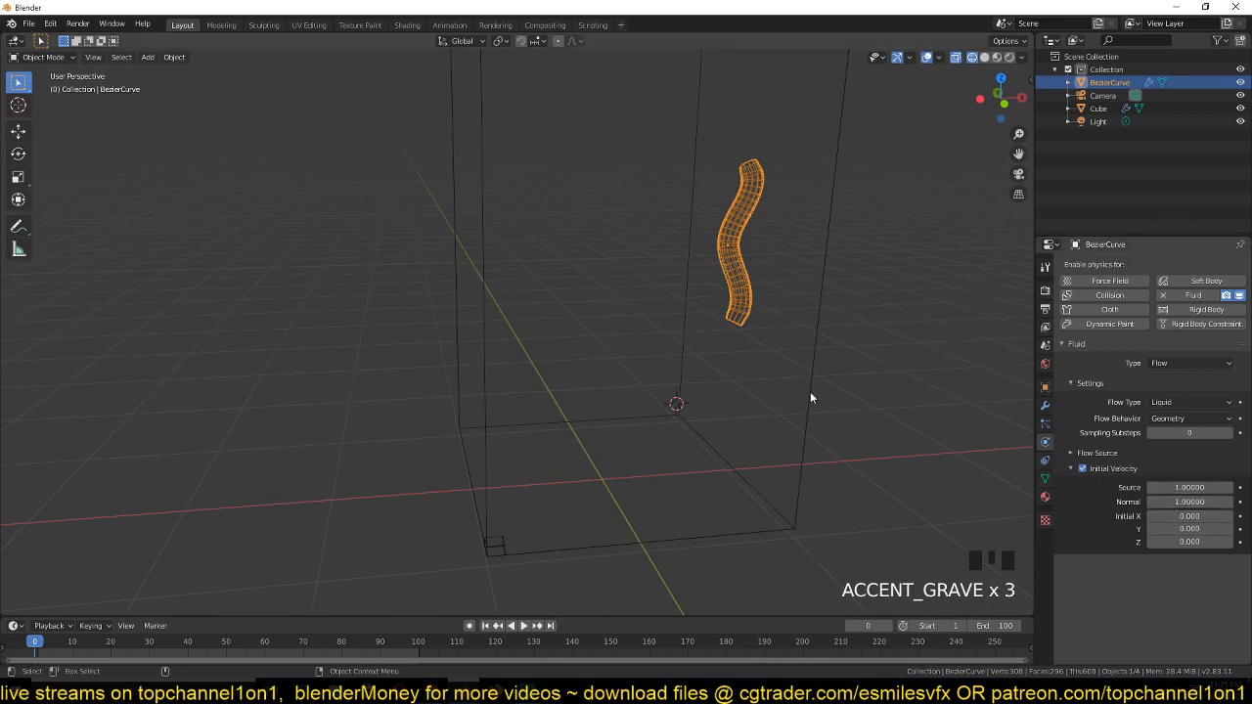
{"action": "scroll", "coordinate": [810, 398], "scroll_direction": "up", "scroll_amount": 1}
{"action": "scroll", "coordinate": [810, 397], "scroll_direction": "up", "scroll_amount": 1}
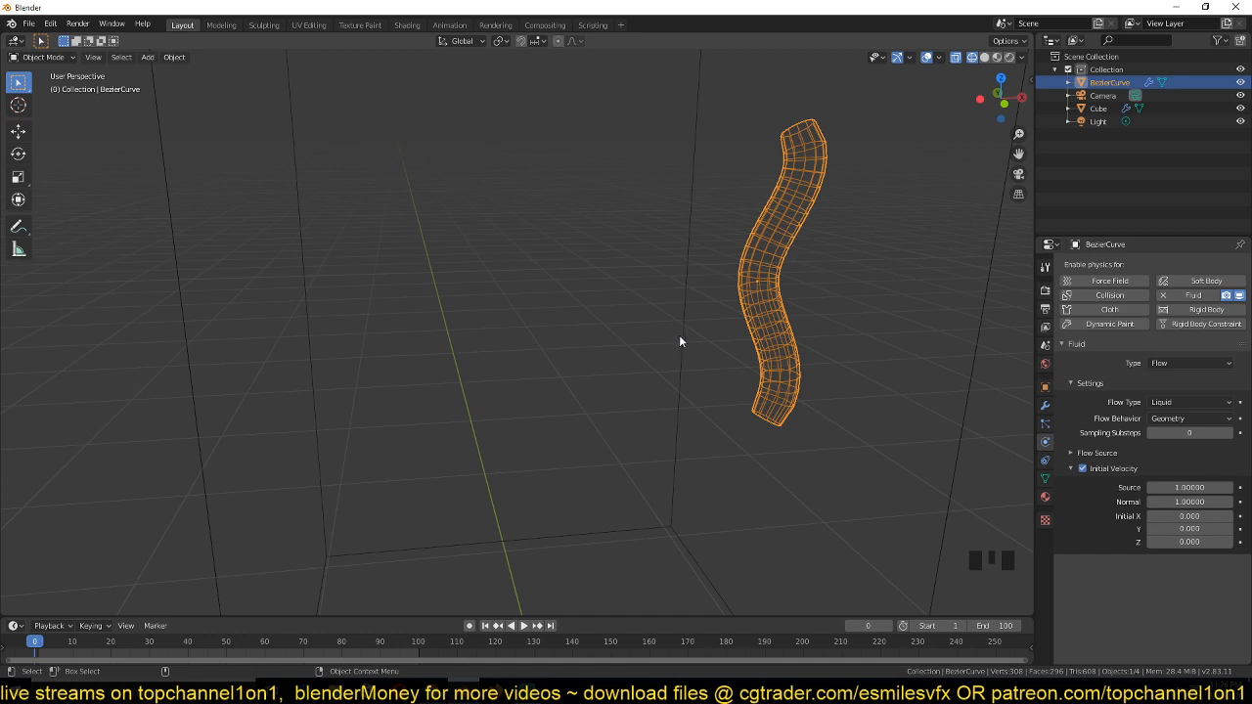
{"action": "key", "text": "grave"}
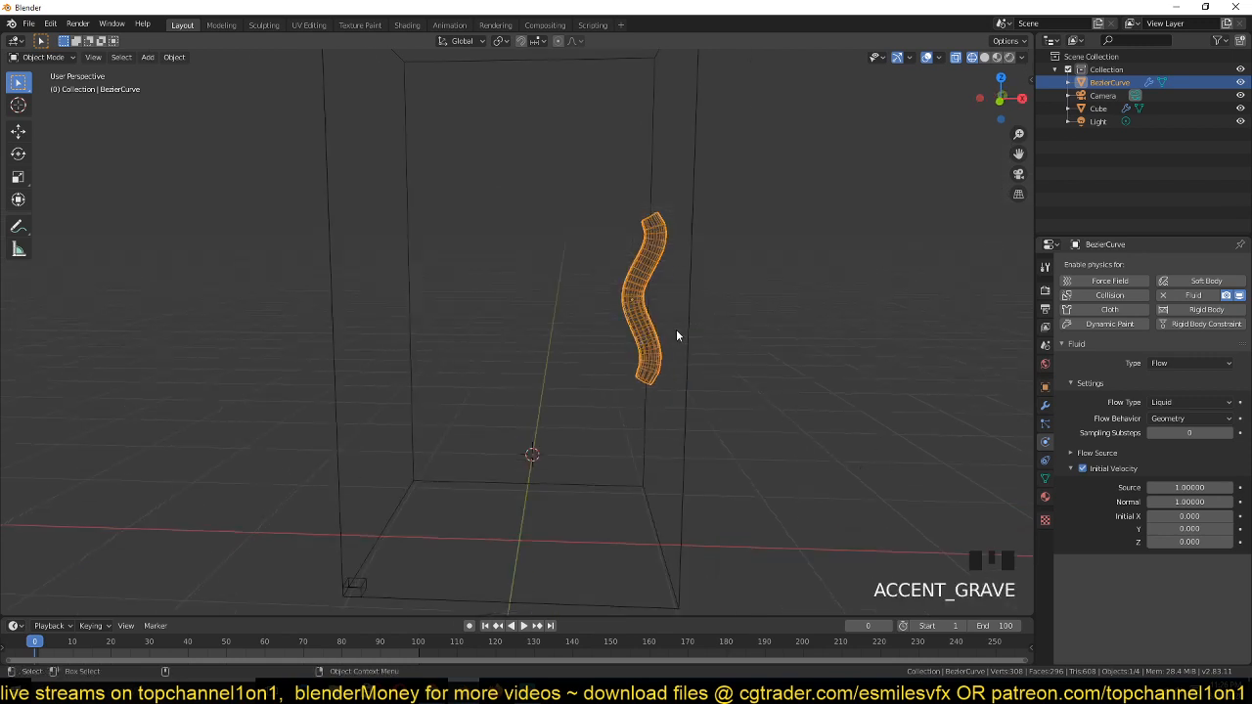
{"action": "double_click", "coordinate": [676, 335]}
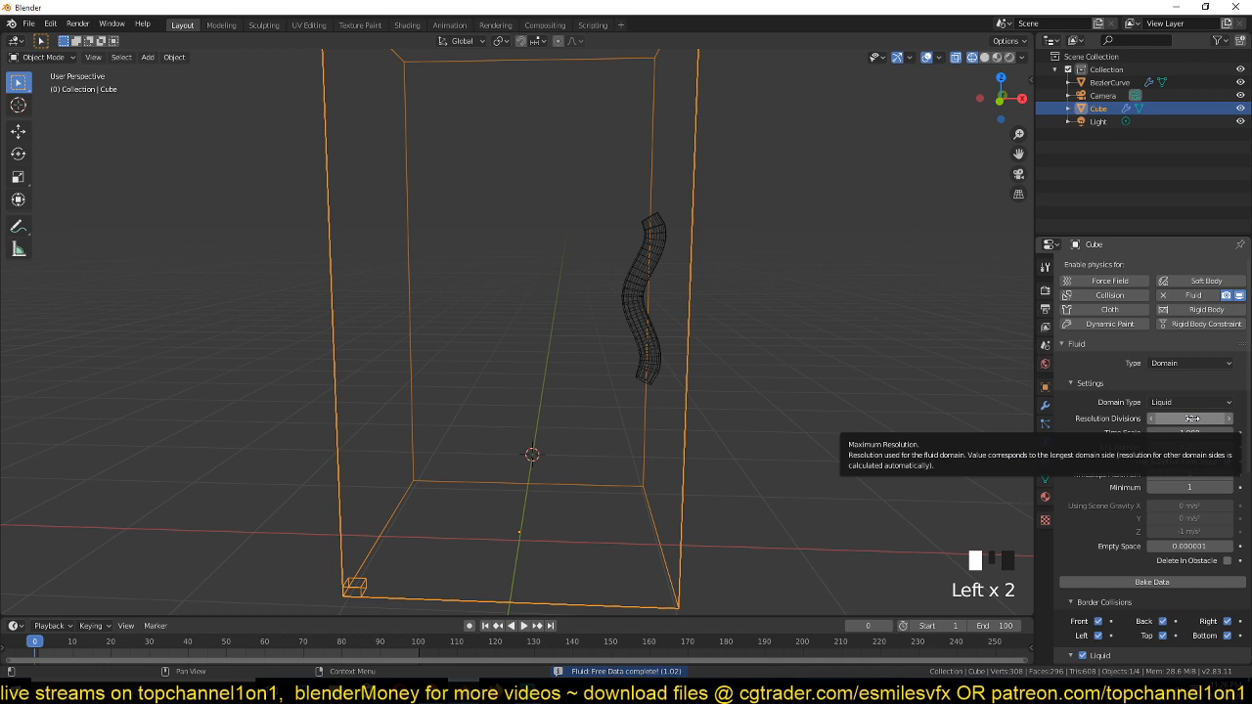
{"action": "left_click", "coordinate": [1152, 582]}
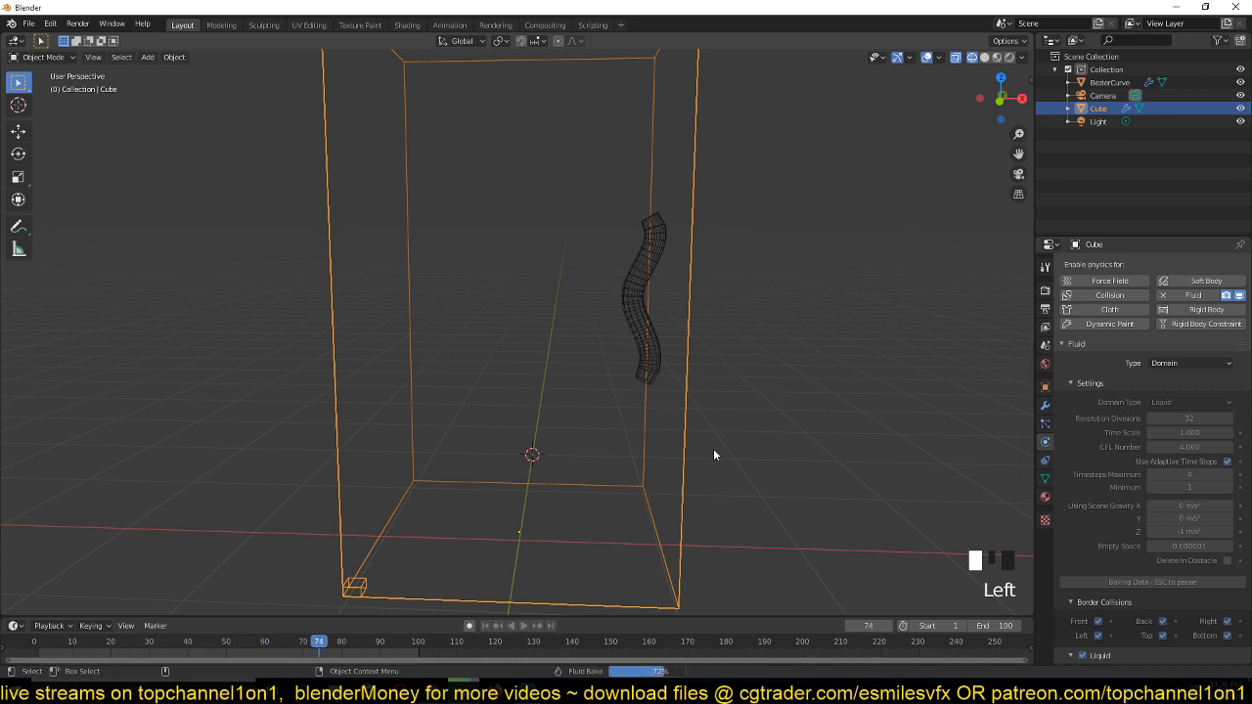
{"action": "key", "text": "Escape"}
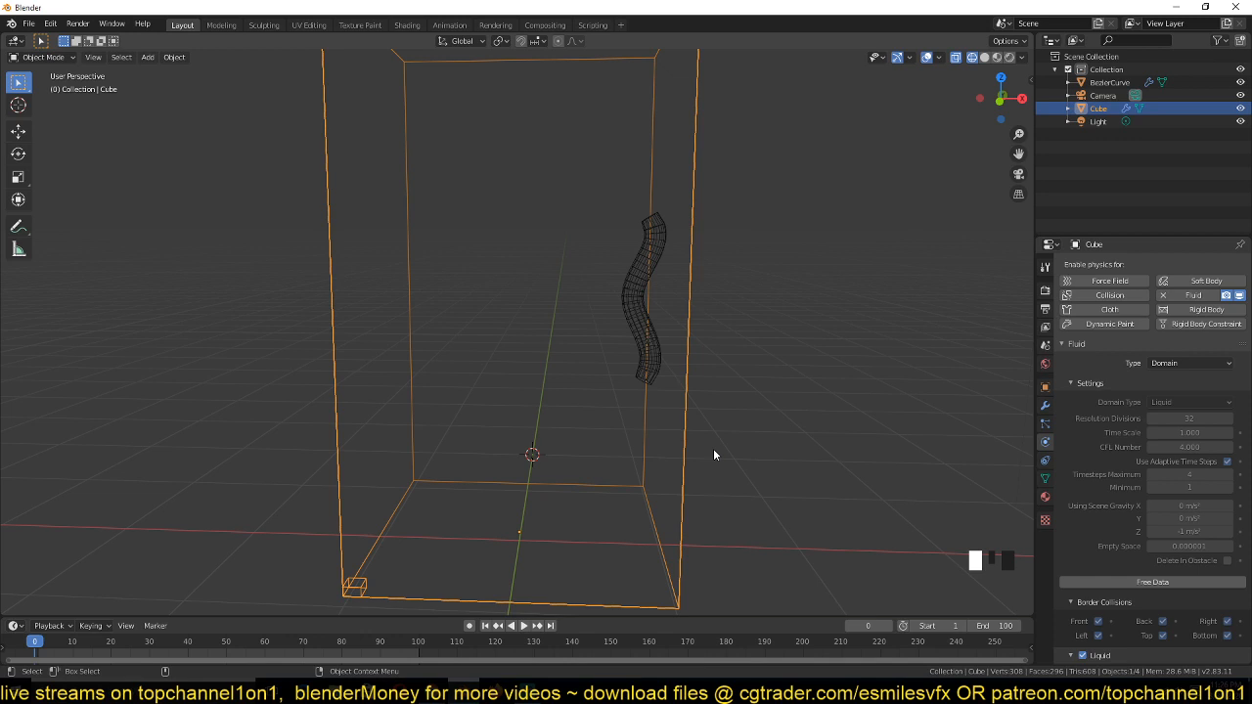
{"action": "key", "text": "space"}
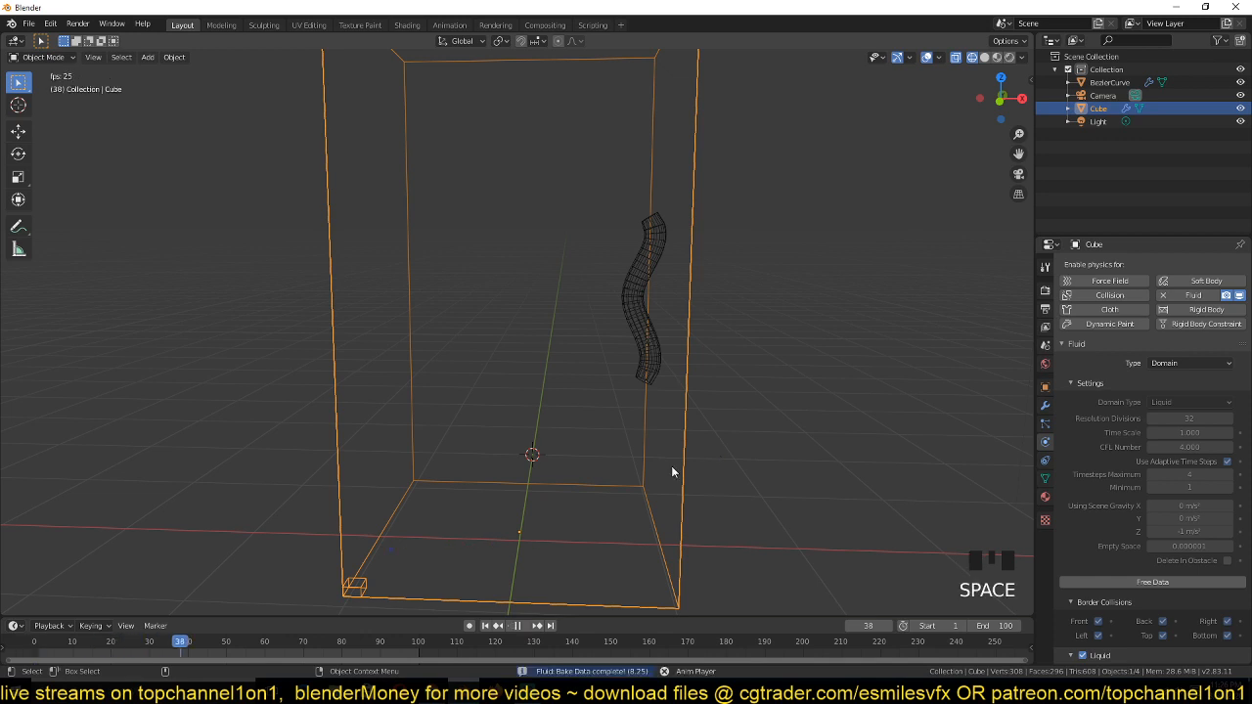
{"action": "key", "text": "Escape"}
Delete the wavy tube emitter from the scene
{"action": "left_click", "coordinate": [632, 321]}
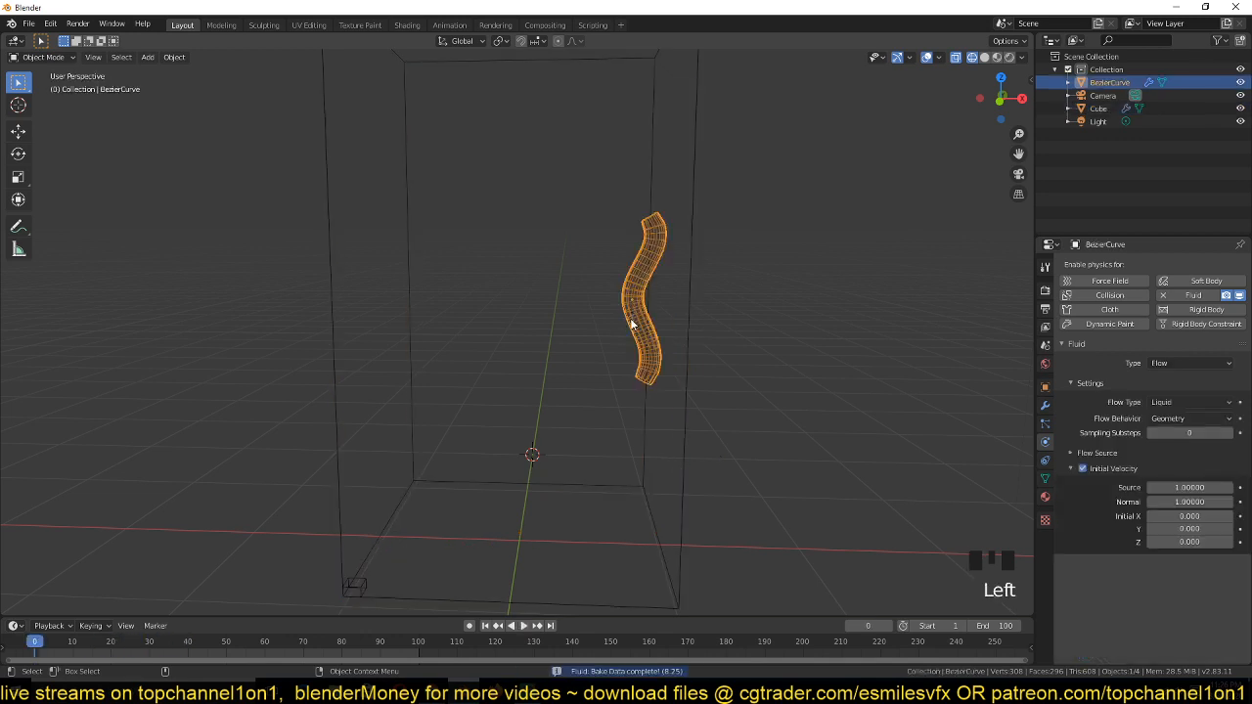
{"action": "key", "text": "x"}
{"action": "left_click", "coordinate": [632, 321]}
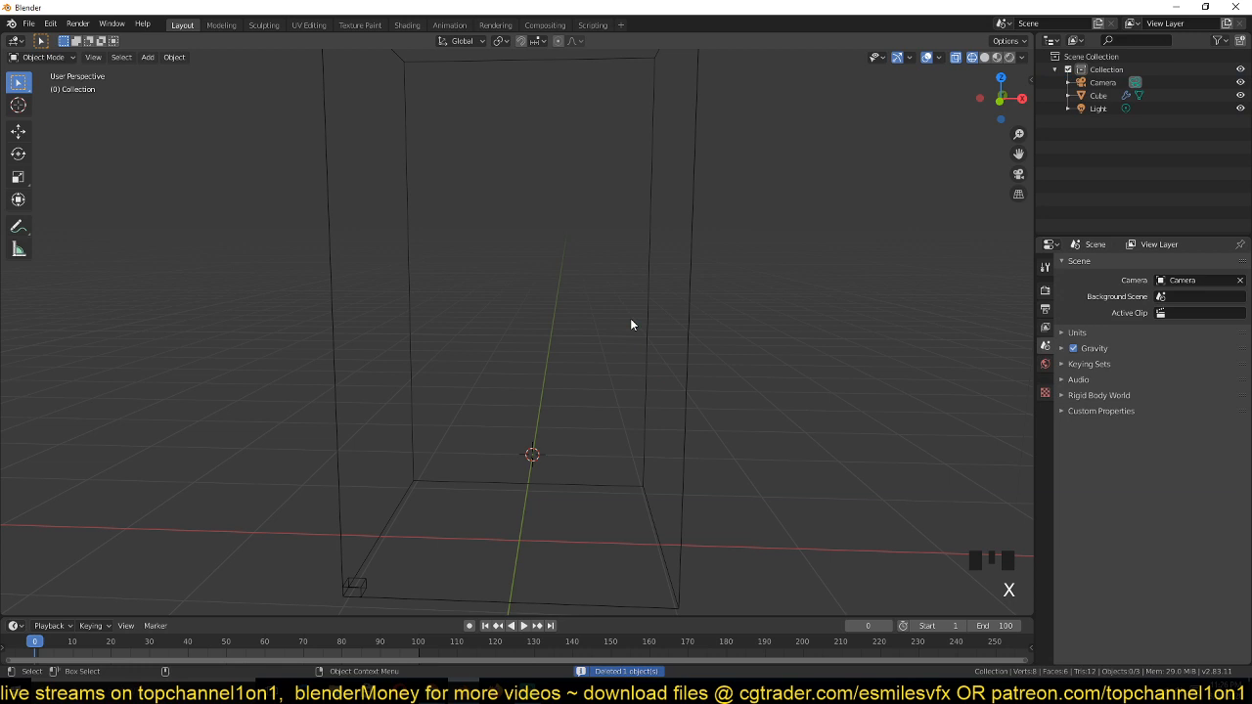
Add a mesh cube in side view and scale it down into a small flat box
{"action": "key", "text": "KP_3"}
{"action": "key", "text": "shift+a"}
{"action": "mouse_move", "coordinate": [469, 251]}
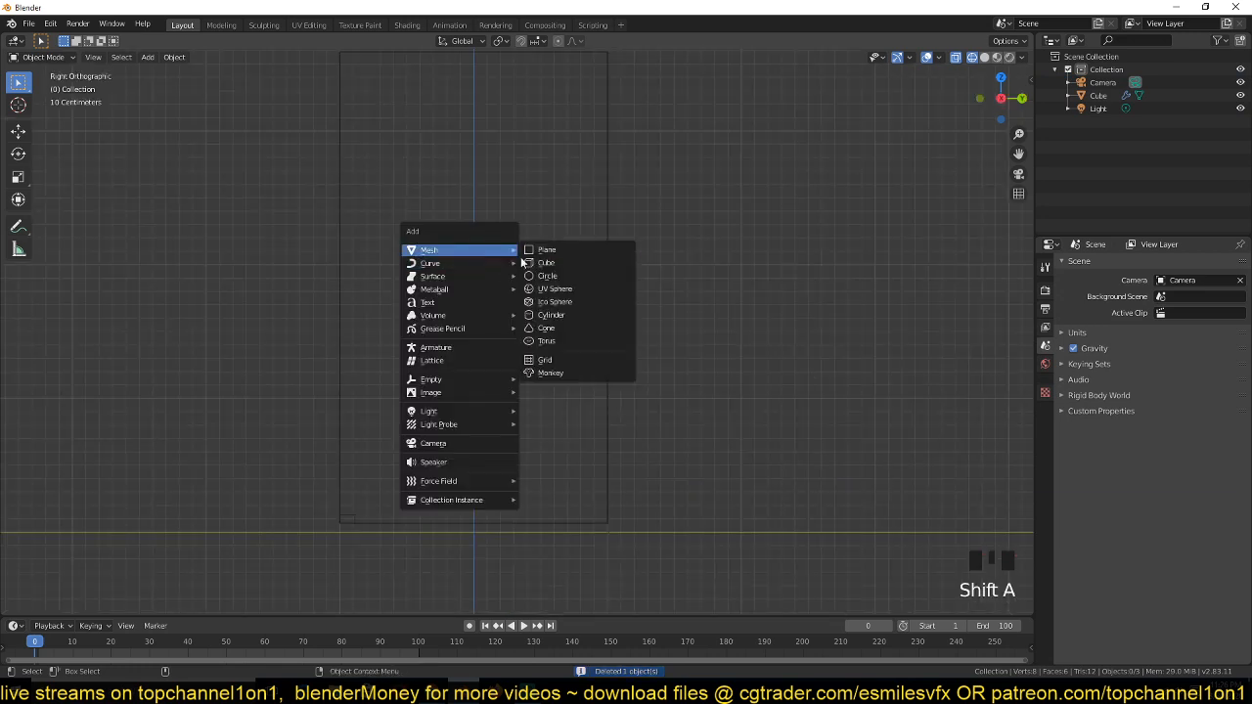
{"action": "left_click", "coordinate": [595, 263]}
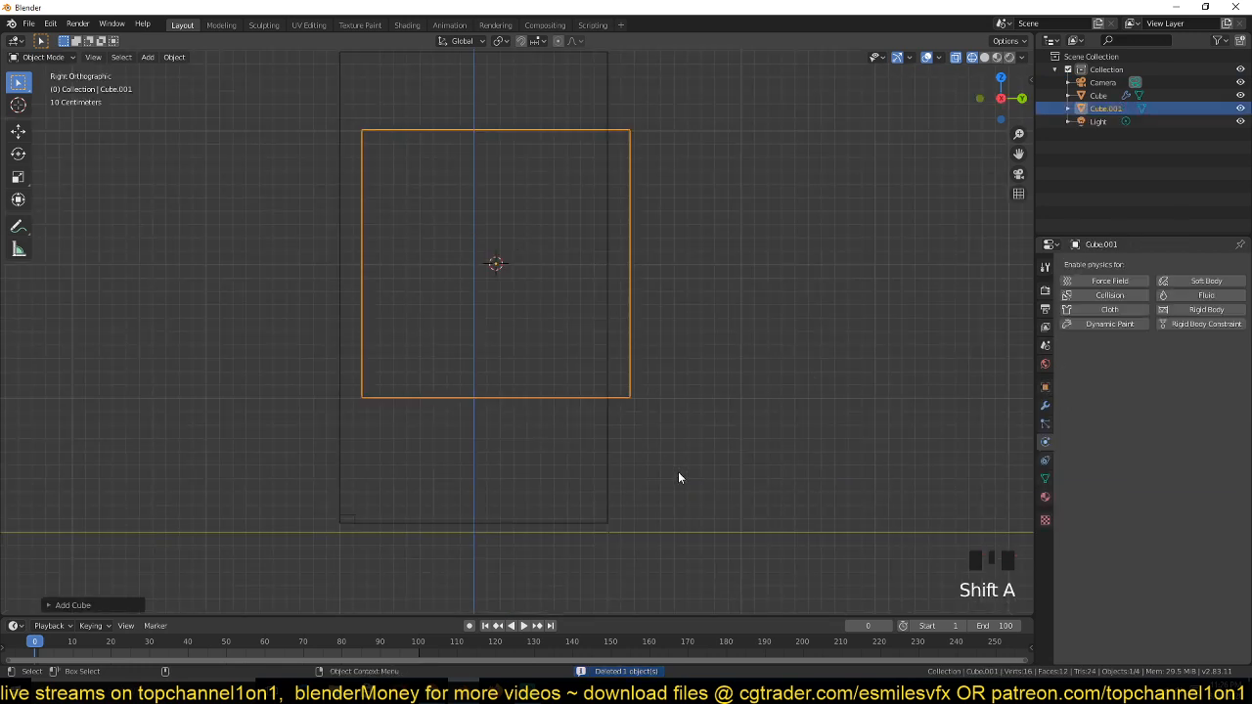
{"action": "key", "text": "s"}
{"action": "key", "text": "s"}
{"action": "left_click", "coordinate": [506, 340]}
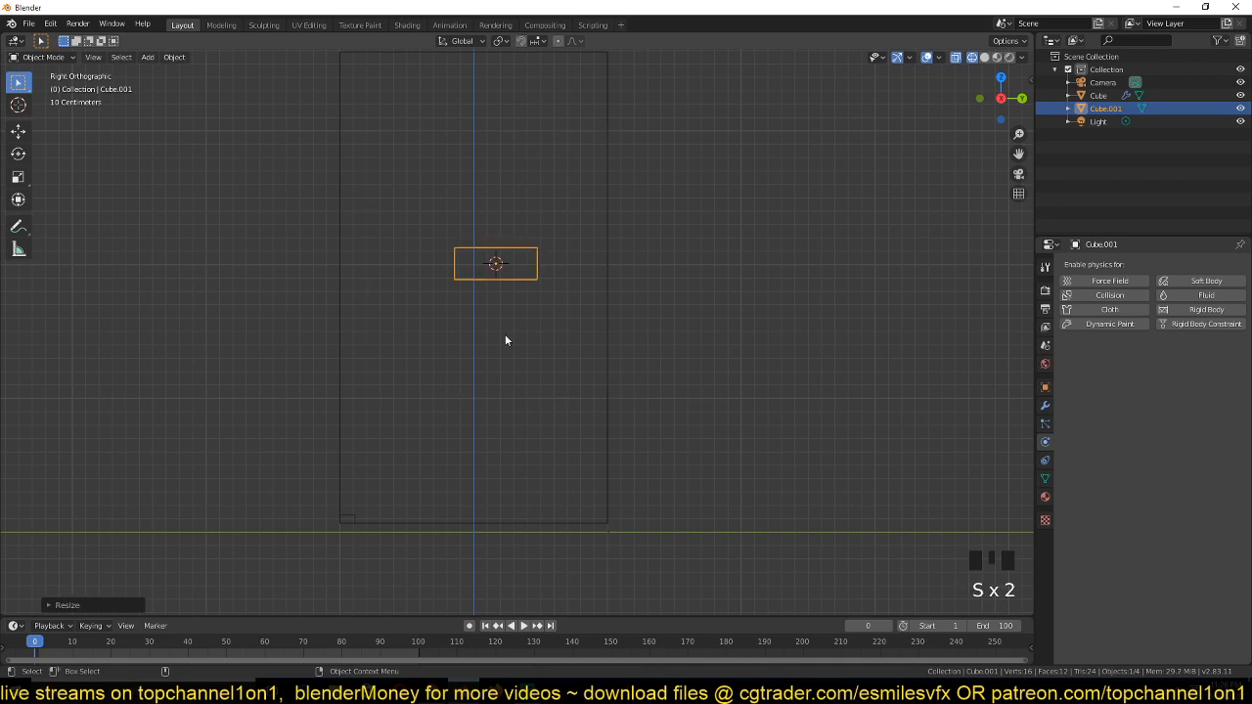
Move the flat box inside the domain in top view and apply its object transform
{"action": "key", "text": "KP_7"}
{"action": "key", "text": "g"}
{"action": "left_click", "coordinate": [568, 347]}
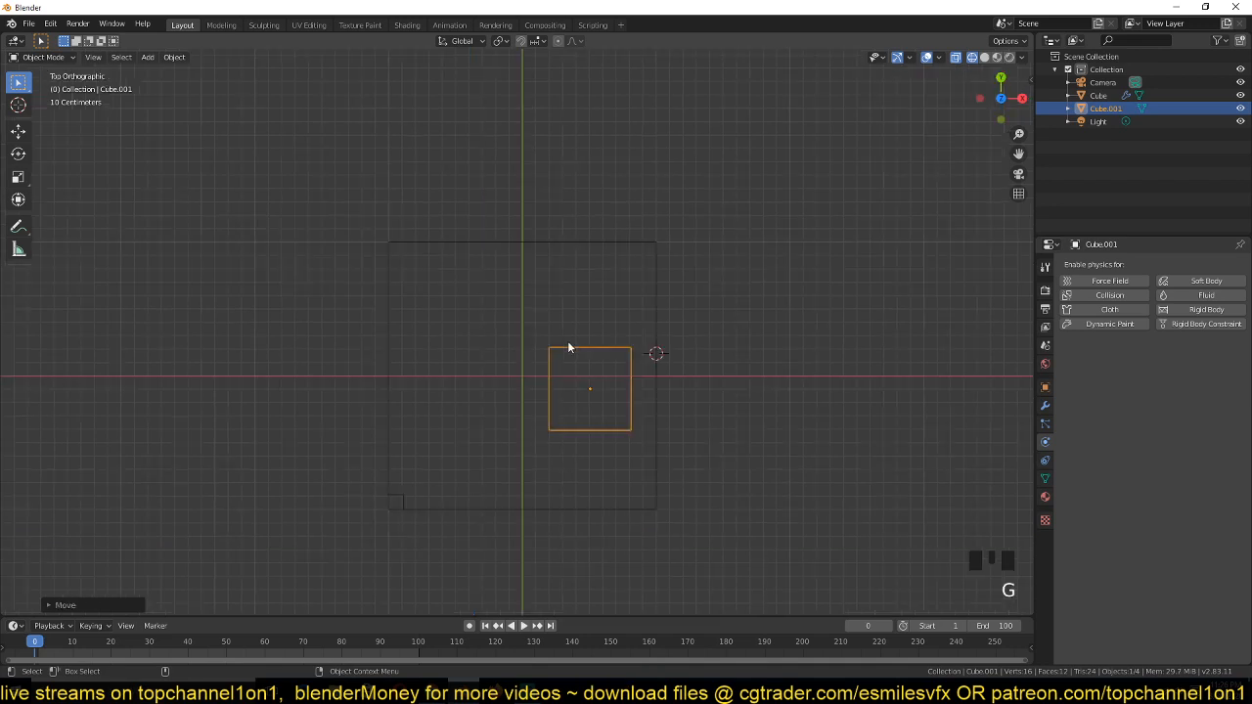
{"action": "key", "text": "grave"}
{"action": "key", "text": "grave"}
{"action": "middle_click_drag", "start_coordinate": [569, 347], "coordinate": [668, 372]}
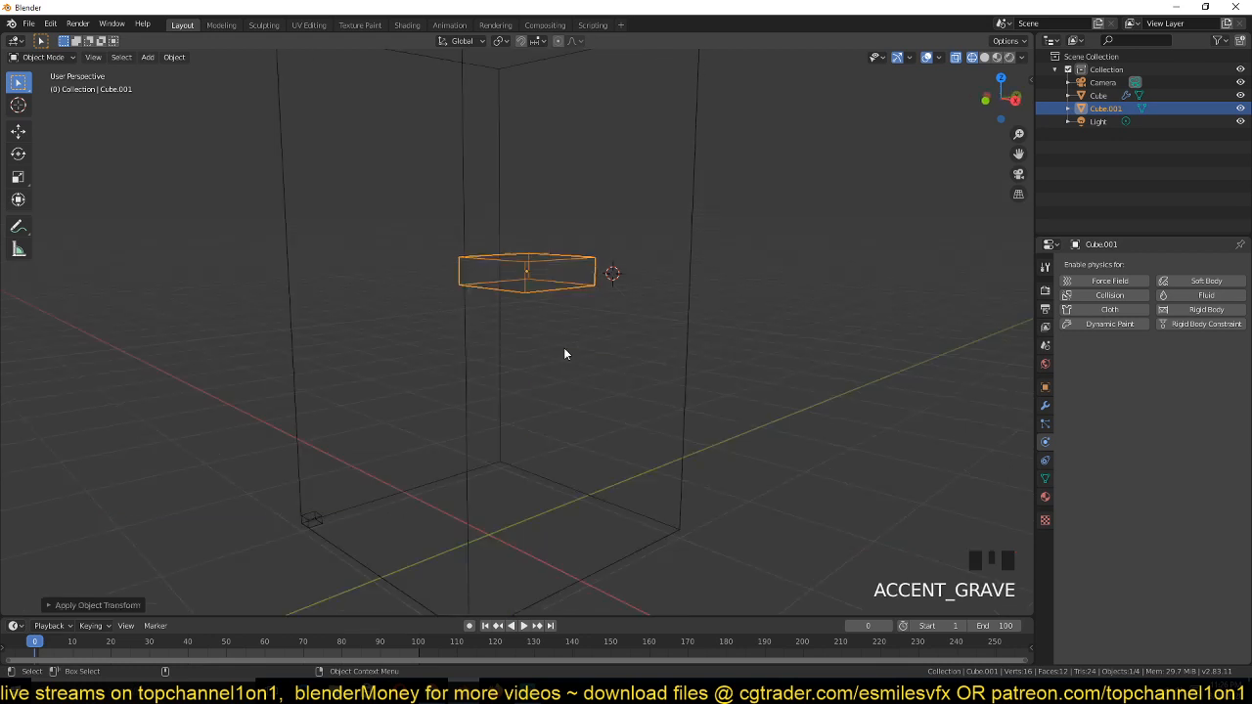
{"action": "key", "text": "grave"}
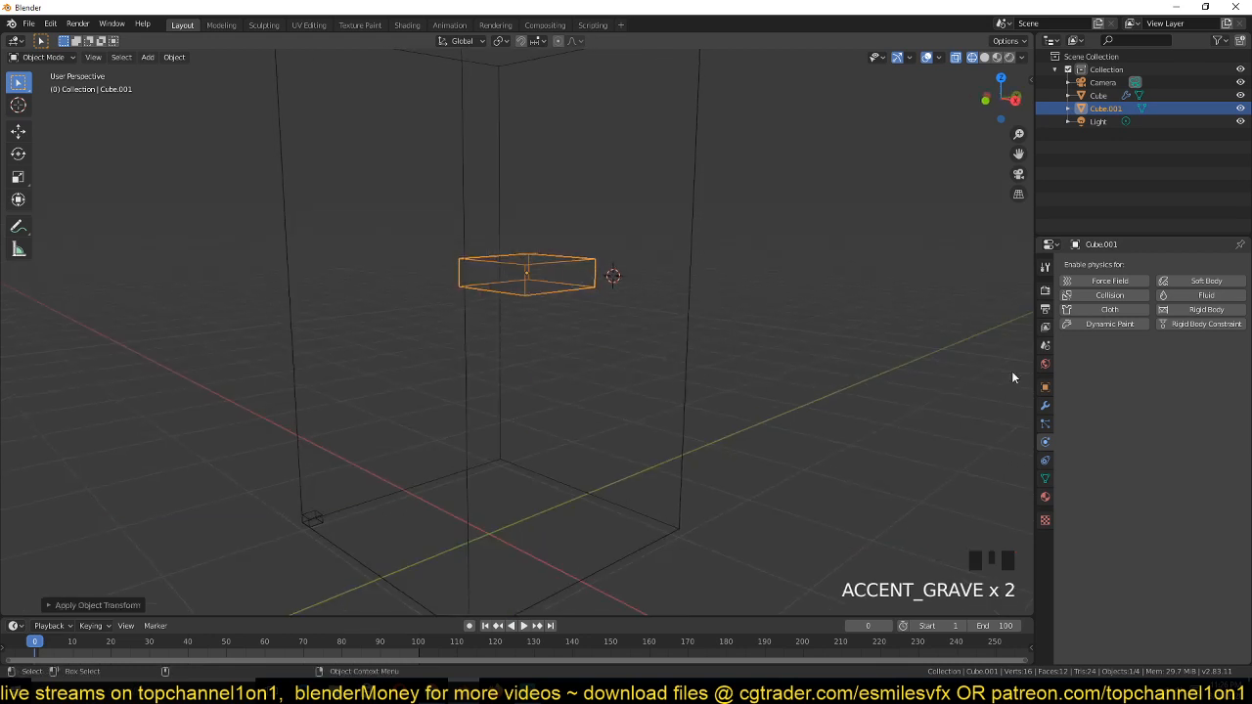
Give the flat box Fluid physics as a Flow object with flow type Liquid, and enable its initial velocity
{"action": "left_click", "coordinate": [1212, 299]}
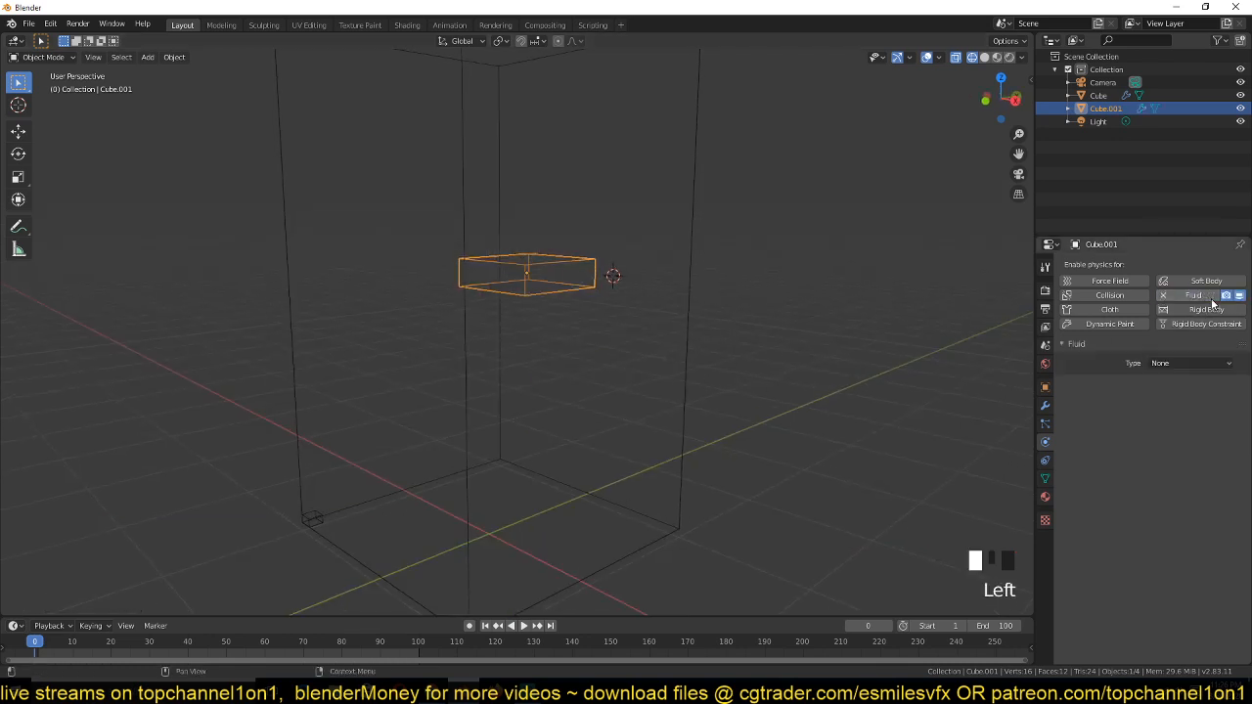
{"action": "left_click", "coordinate": [1191, 362]}
{"action": "left_click", "coordinate": [1192, 401]}
{"action": "left_click", "coordinate": [1191, 402]}
{"action": "left_click", "coordinate": [1184, 461]}
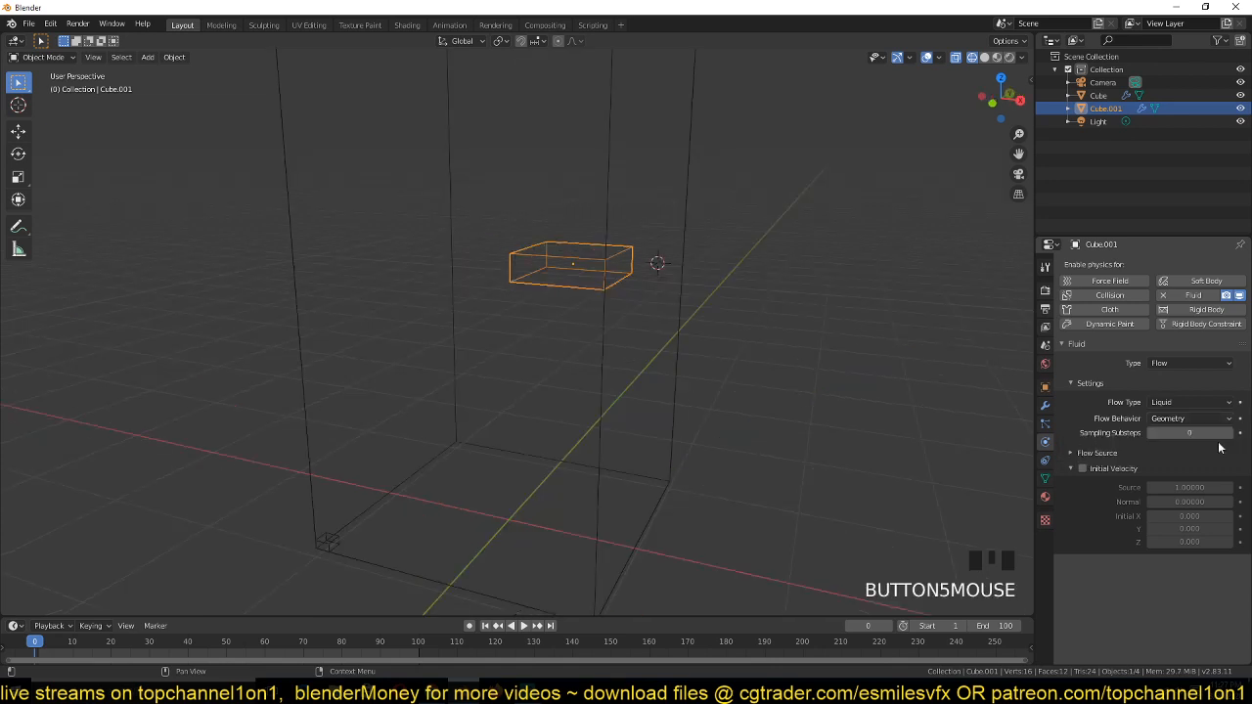
{"action": "left_click", "coordinate": [1082, 469]}
Free the domain's old fluid data, bake it with the flat box as emitter, and play back the simulation
{"action": "left_click", "coordinate": [602, 397]}
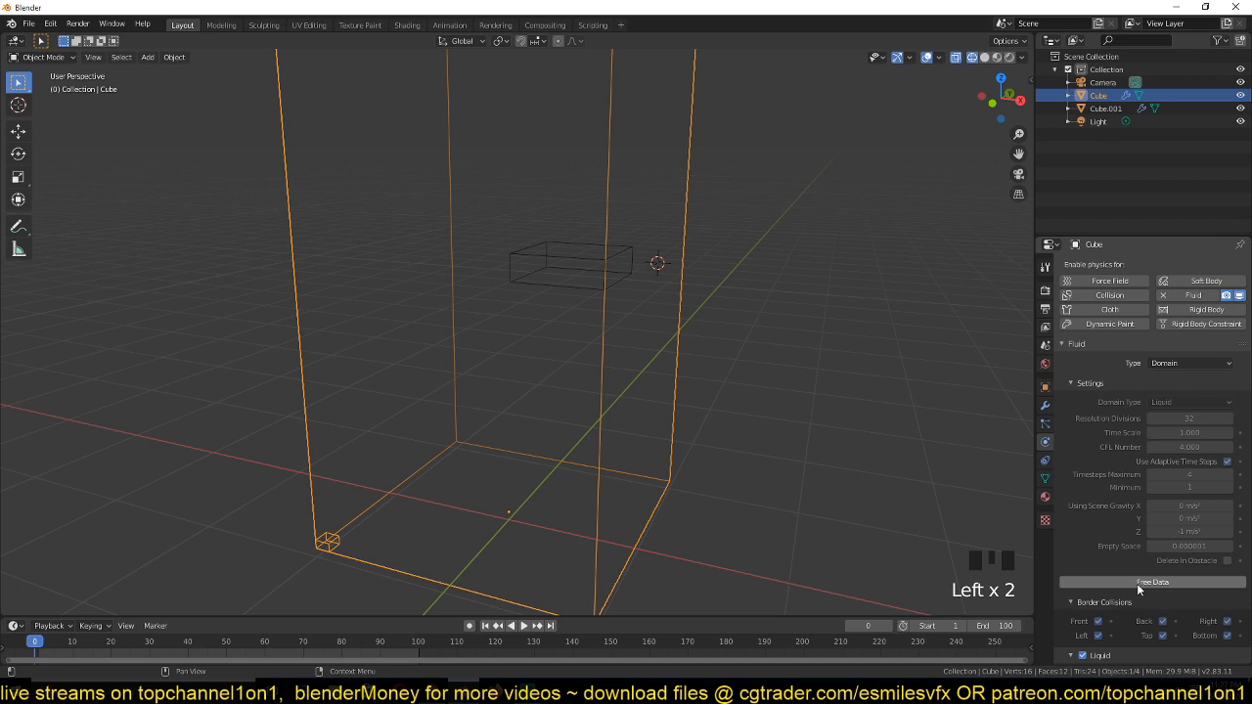
{"action": "left_click", "coordinate": [1138, 584]}
{"action": "left_click", "coordinate": [1138, 584]}
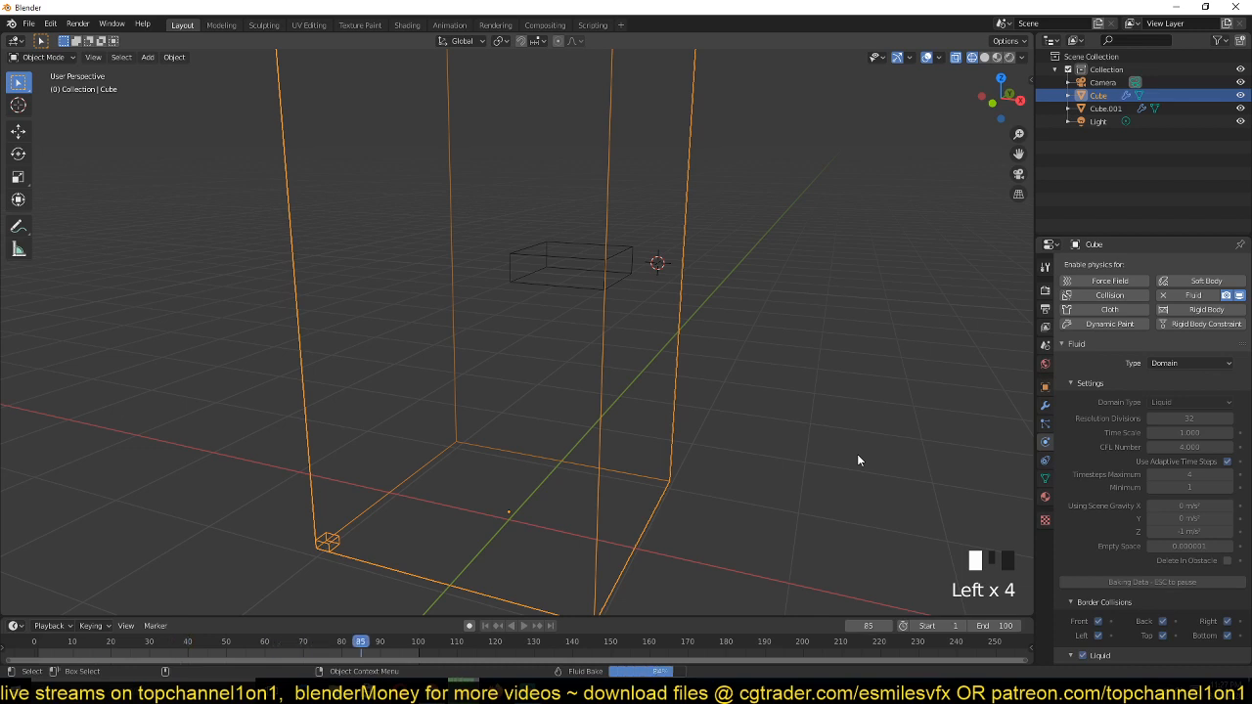
{"action": "key", "text": "space"}
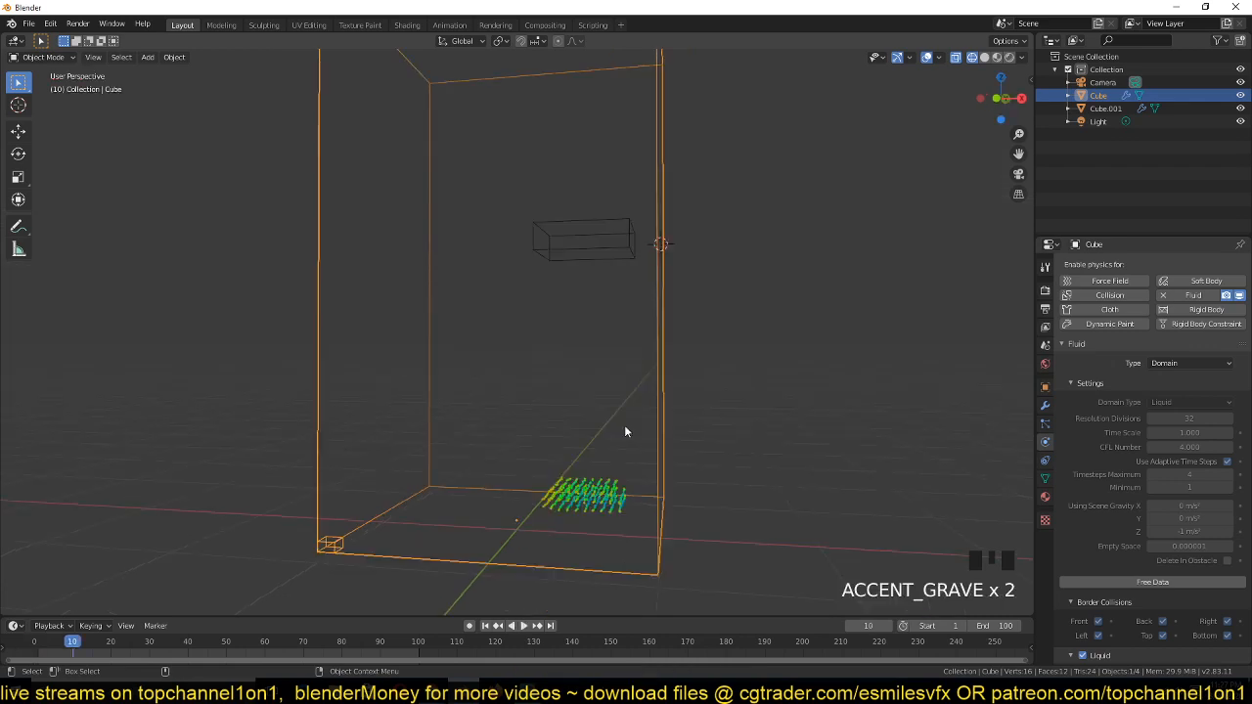
Undo the flat box emitter and the tube's deletion so the wavy tube is back in the domain
{"action": "key", "text": "KP_1"}
{"action": "key", "text": "ctrl+z"}
{"action": "key", "text": "ctrl+z"}
{"action": "key", "text": "ctrl+z"}
{"action": "key", "text": "ctrl+z"}
{"action": "key", "text": "ctrl+z"}
{"action": "key", "text": "ctrl+z"}
{"action": "key", "text": "ctrl+z"}
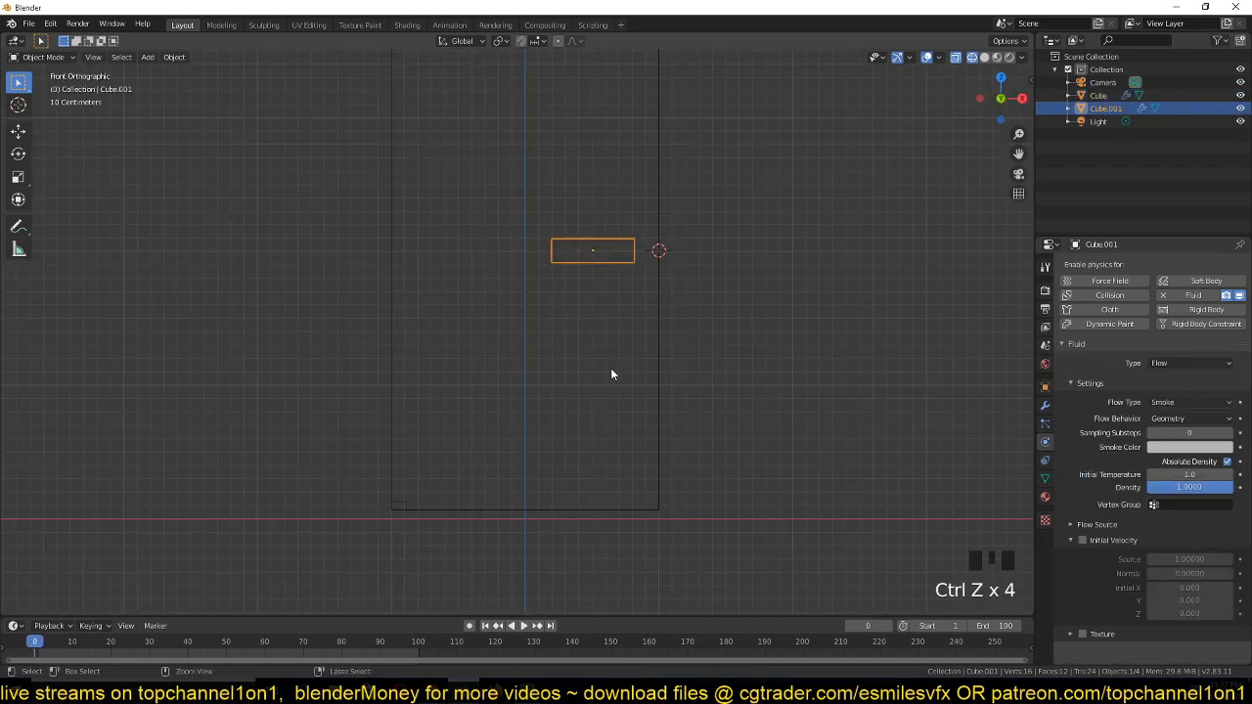
{"action": "key", "text": "ctrl+z"}
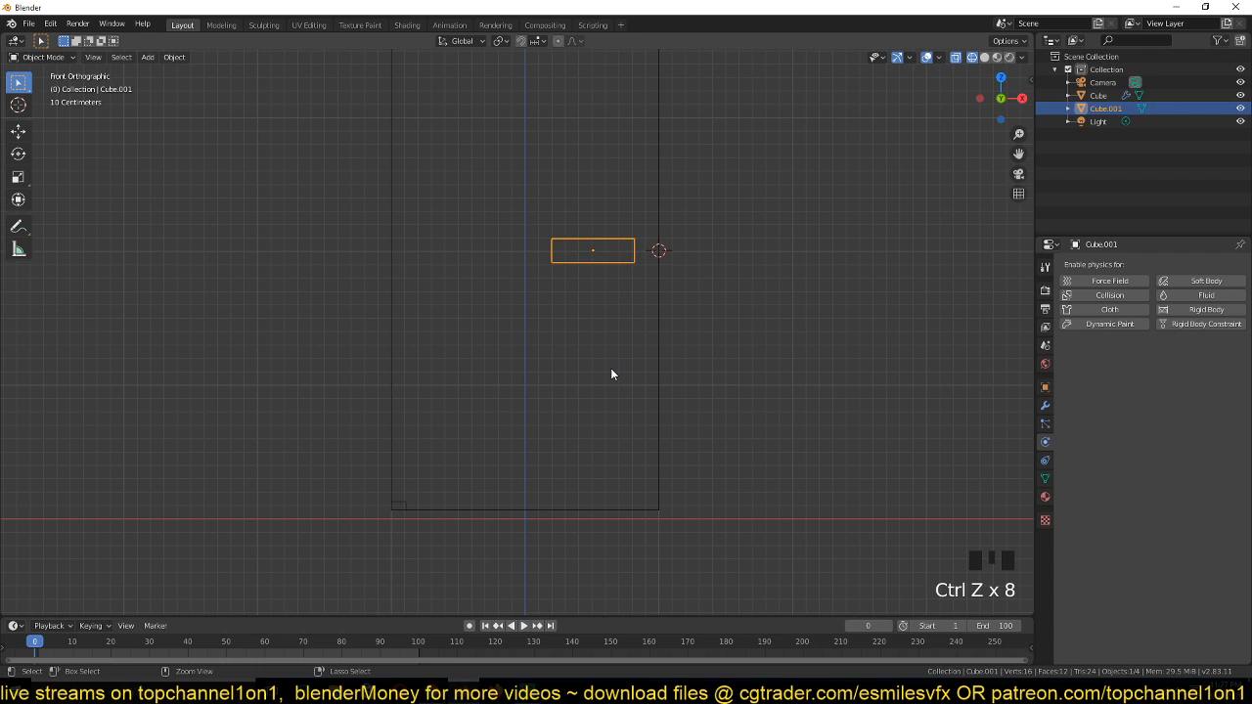
{"action": "key", "text": "ctrl+z"}
{"action": "key", "text": "ctrl+z"}
{"action": "key", "text": "ctrl+z"}
{"action": "key", "text": "ctrl+z"}
{"action": "key", "text": "ctrl+z"}
{"action": "key", "text": "ctrl+z"}
{"action": "key", "text": "ctrl+z"}
{"action": "key", "text": "ctrl+z"}
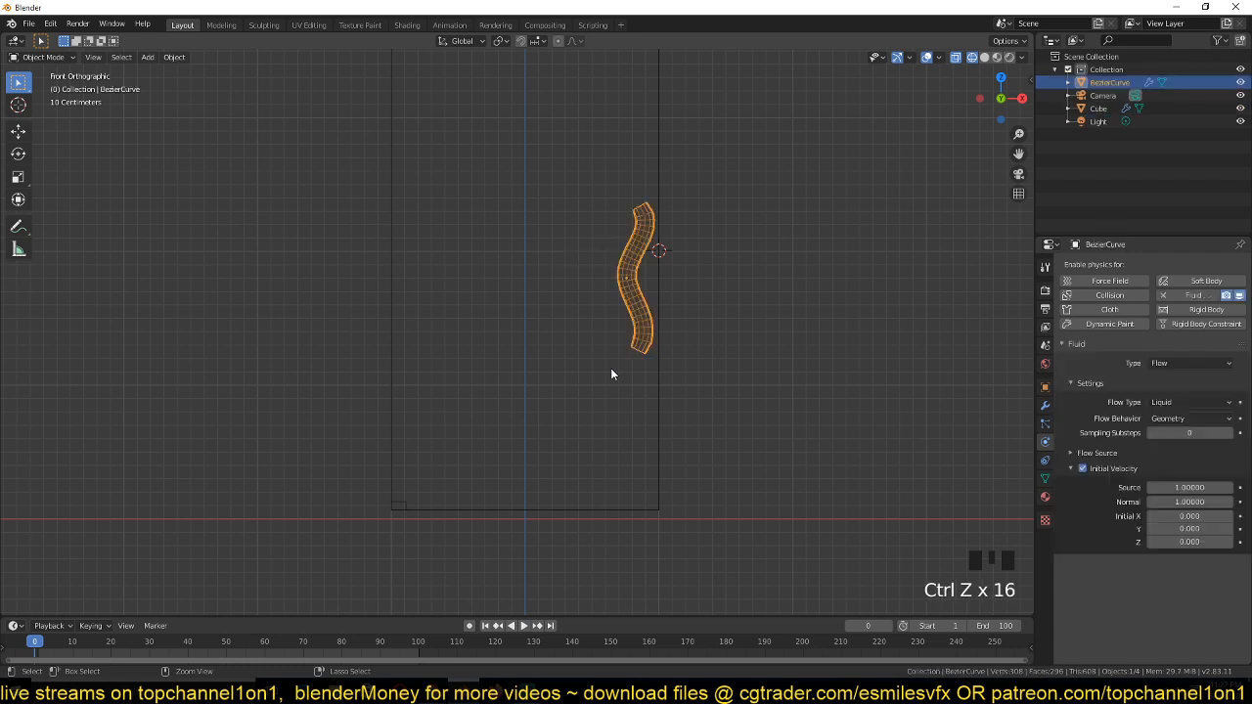
Review the Flow Behavior options of the tube emitter, keeping it on Geometry
{"action": "middle_click_drag", "start_coordinate": [610, 369], "coordinate": [507, 364]}
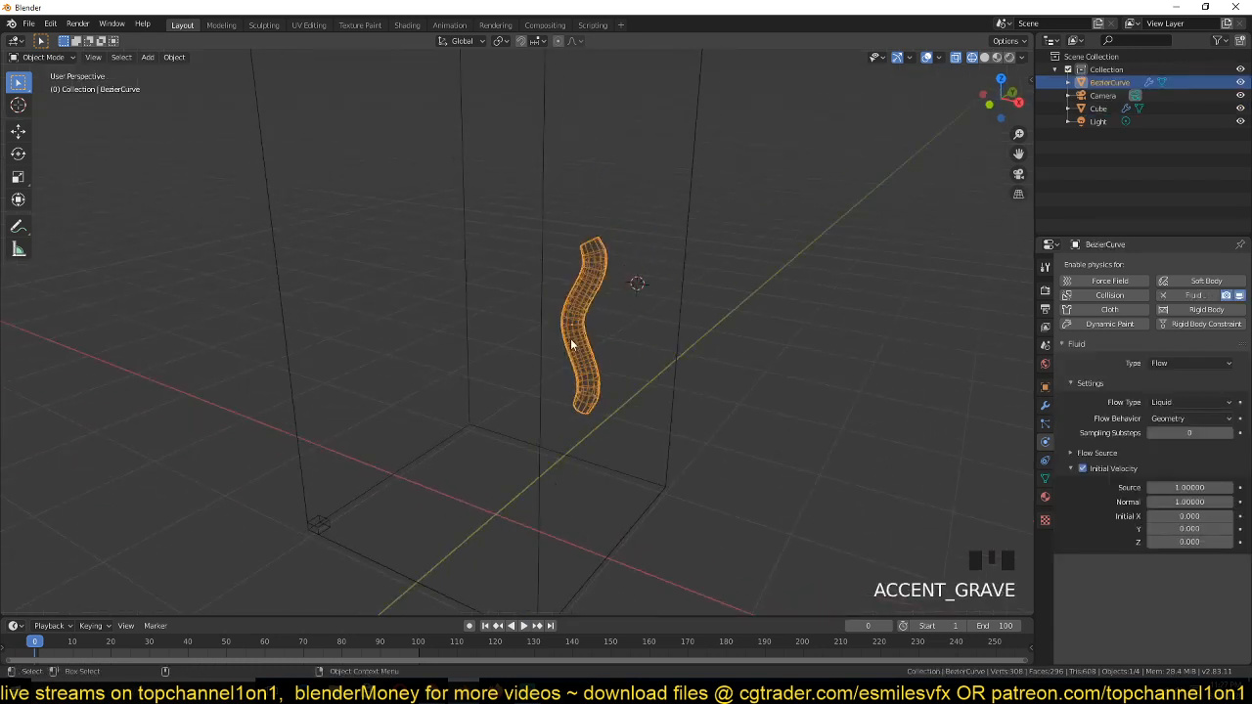
{"action": "left_click", "coordinate": [1189, 418]}
{"action": "left_click", "coordinate": [1174, 430]}
{"action": "left_click", "coordinate": [1166, 422]}
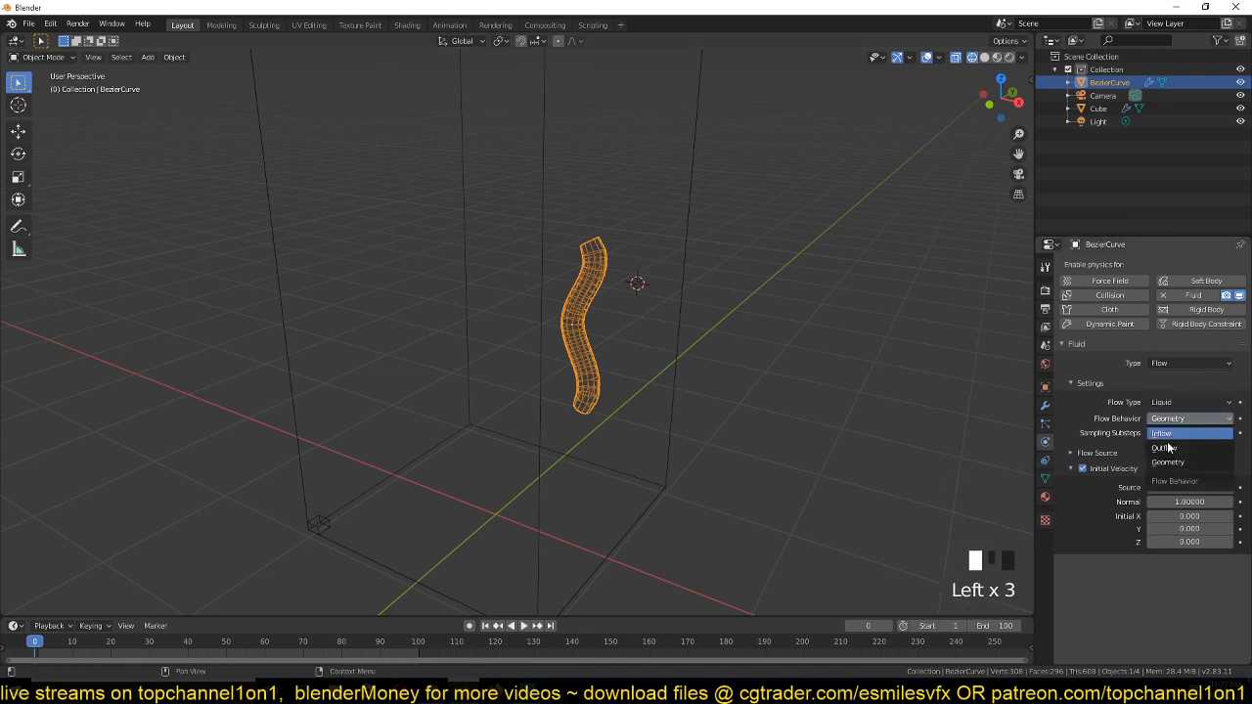
{"action": "left_click", "coordinate": [1178, 419]}
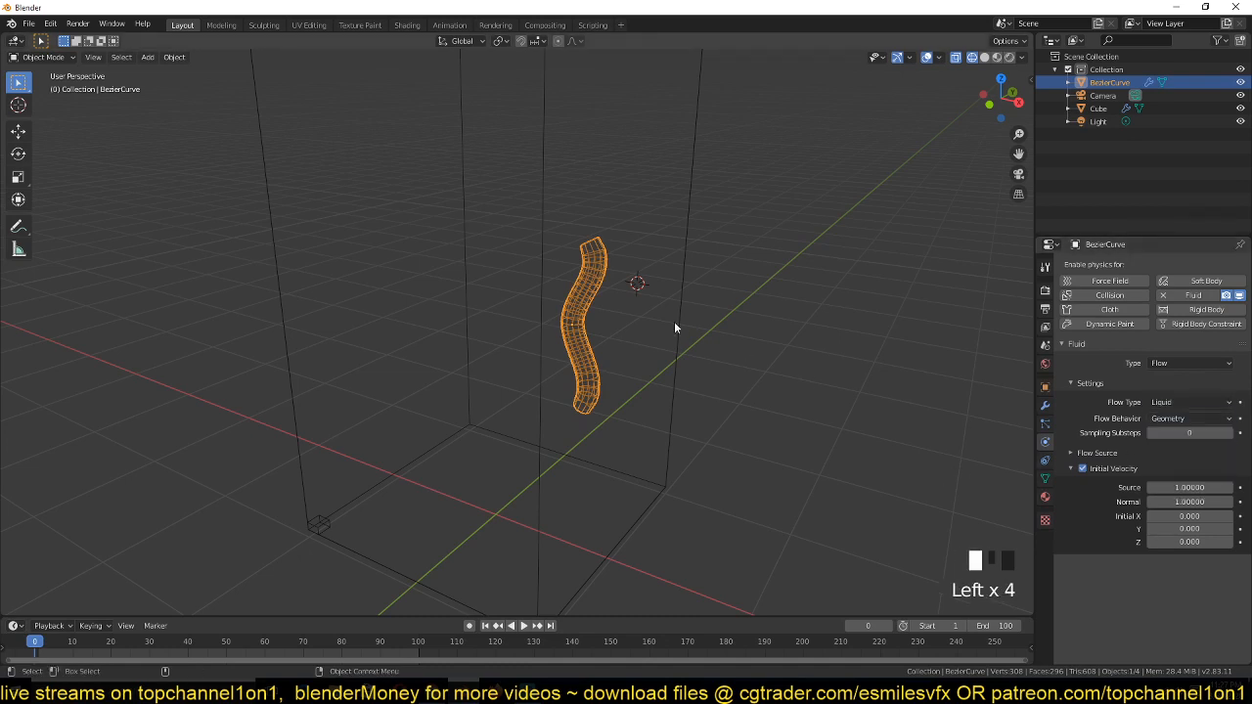
{"action": "scroll", "coordinate": [712, 310], "scroll_direction": "down", "scroll_amount": 1}
{"action": "scroll", "coordinate": [712, 310], "scroll_direction": "up", "scroll_amount": 2}
{"action": "left_click", "coordinate": [1169, 421]}
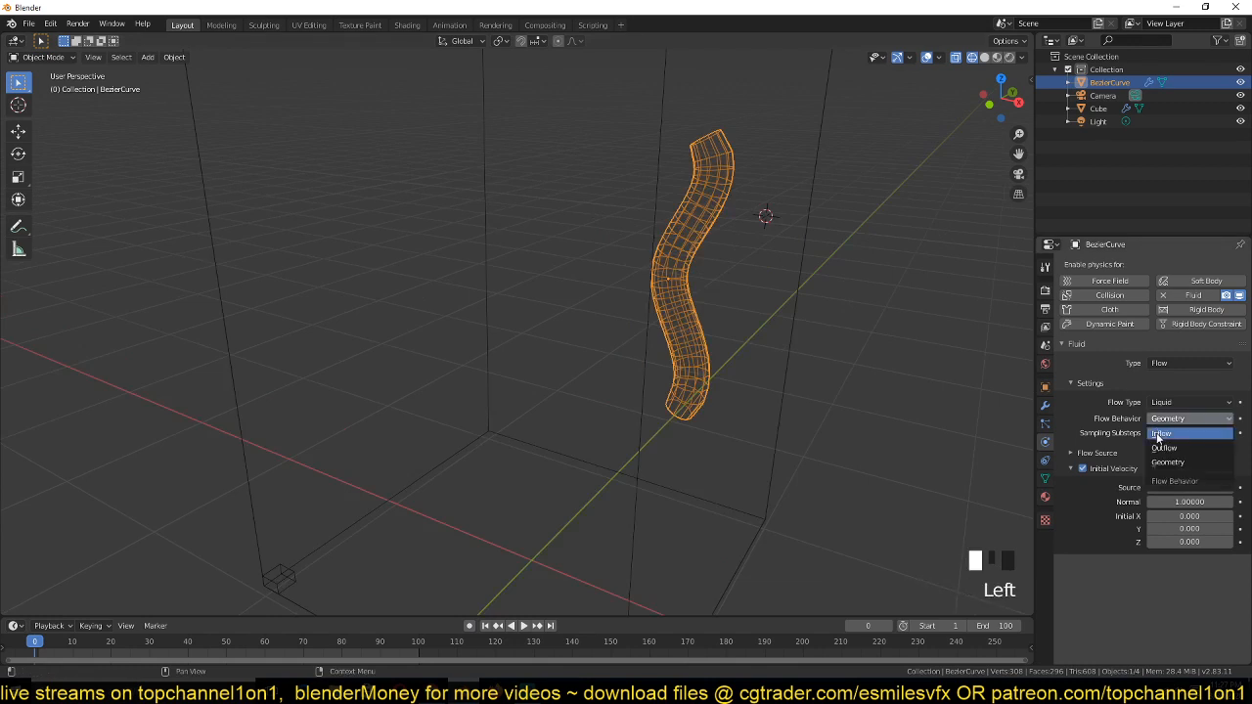
{"action": "scroll", "coordinate": [690, 220], "scroll_direction": "down", "scroll_amount": 1}
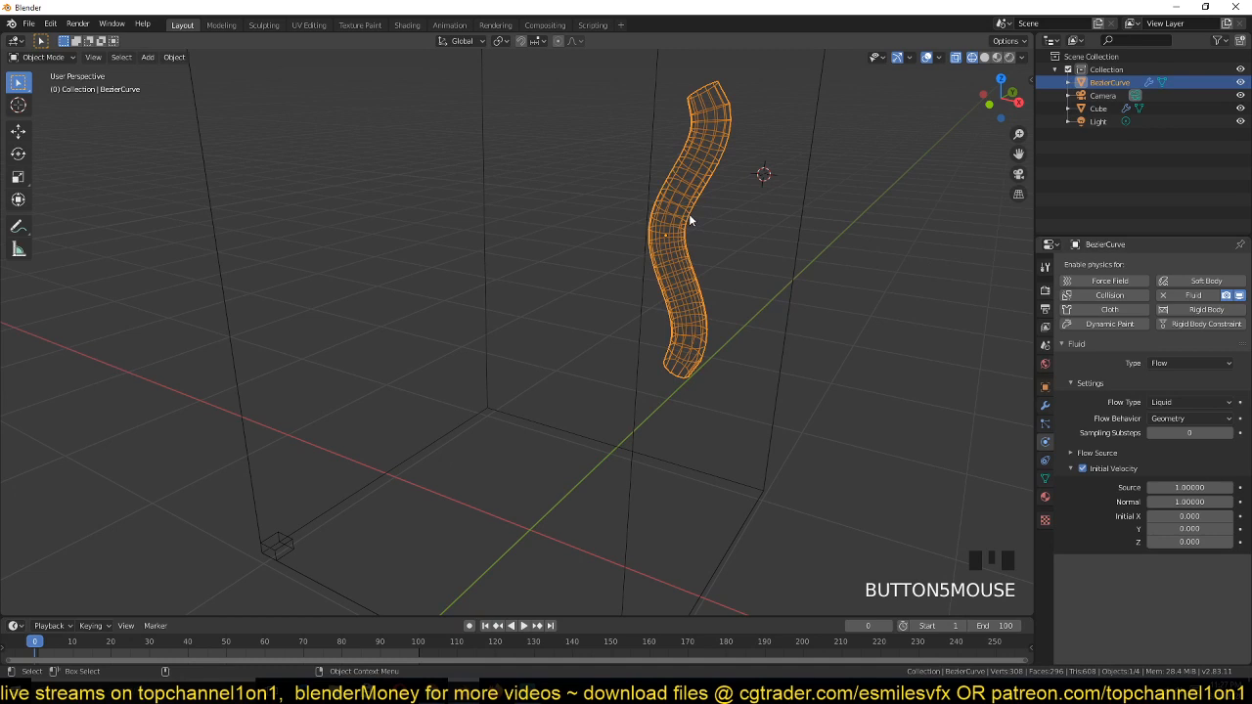
Set the wavy tube emitter's Flow Behavior to Inflow
{"action": "key", "text": "grave"}
{"action": "left_click_drag", "start_coordinate": [492, 98], "coordinate": [579, 358]}
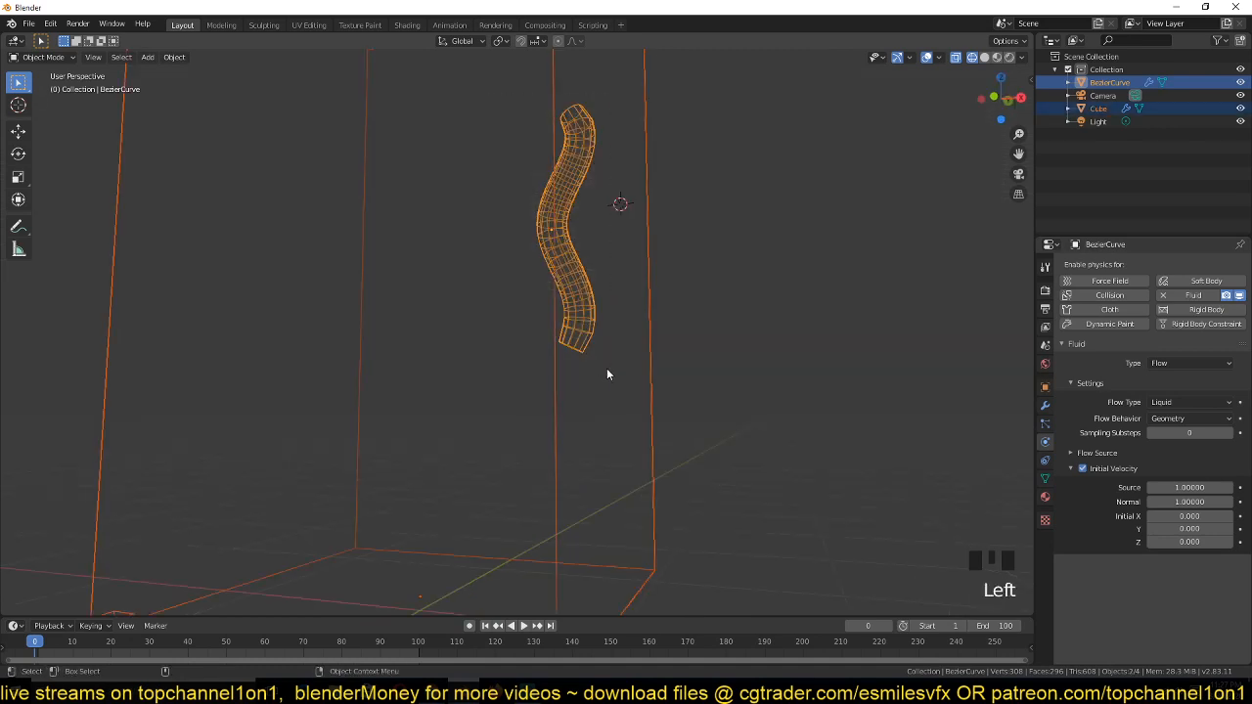
{"action": "left_click", "coordinate": [600, 240]}
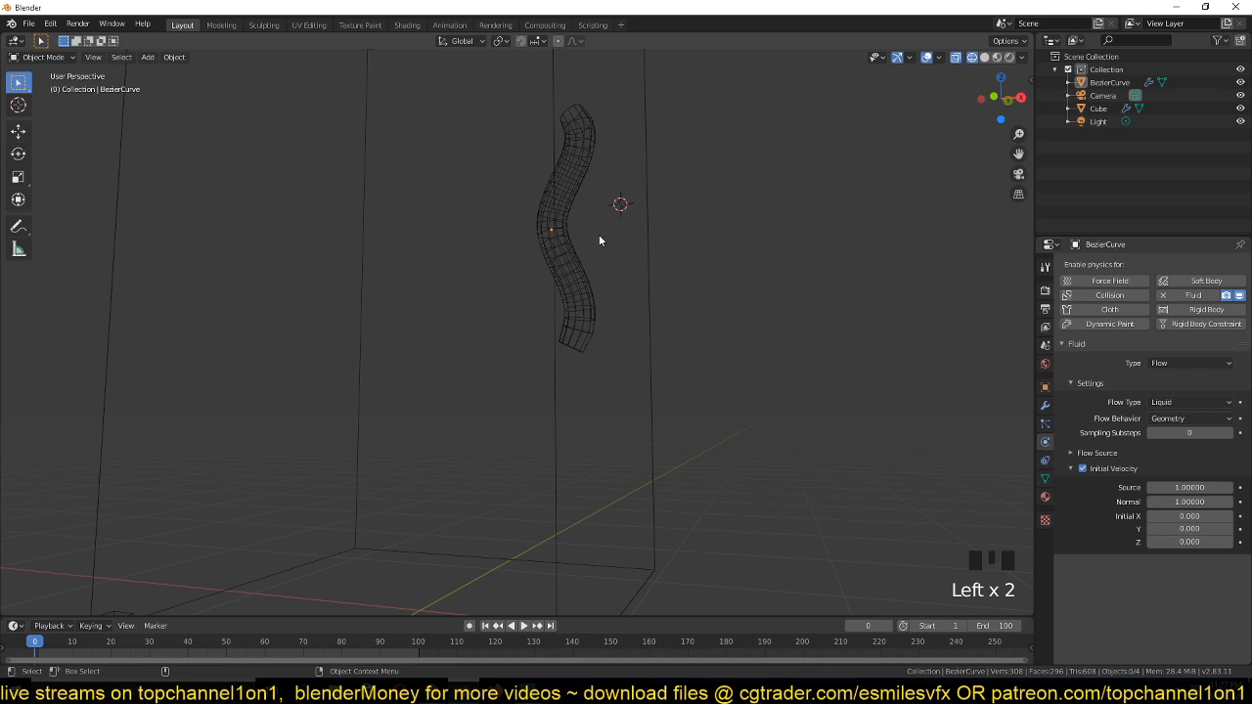
{"action": "key", "text": "grave"}
{"action": "left_click", "coordinate": [526, 184]}
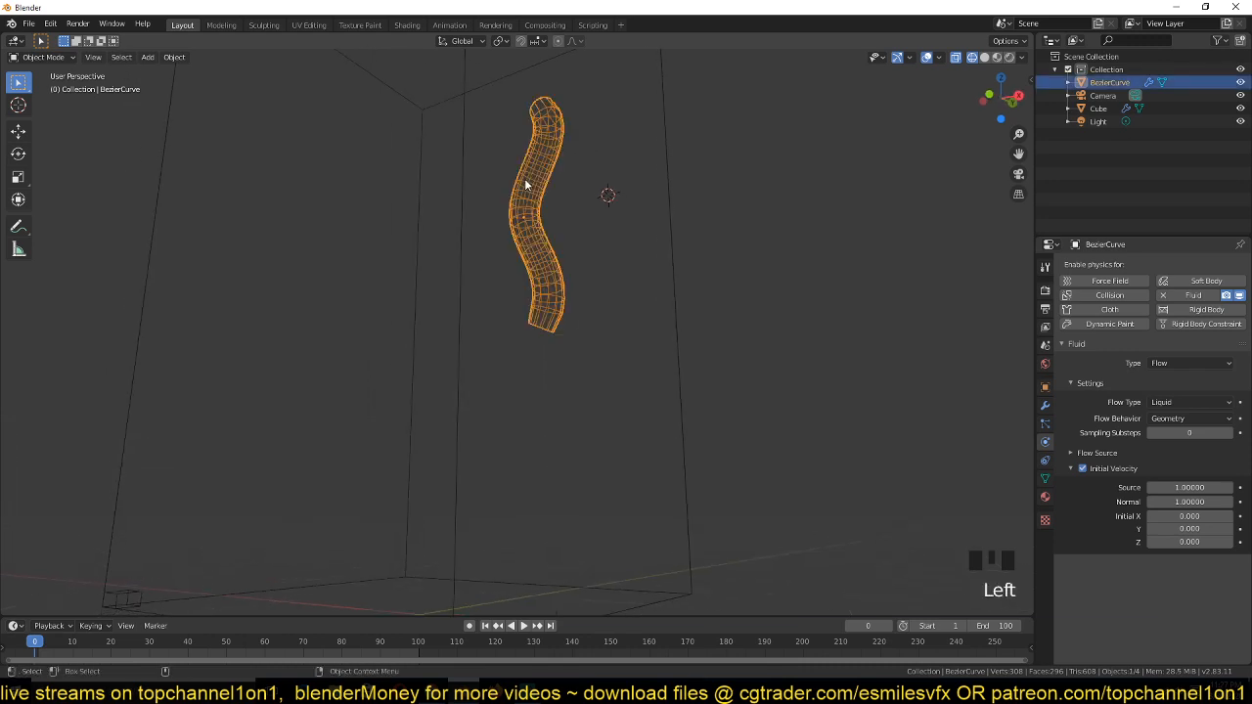
{"action": "left_click_drag", "start_coordinate": [492, 101], "coordinate": [593, 350]}
{"action": "left_click", "coordinate": [1166, 420]}
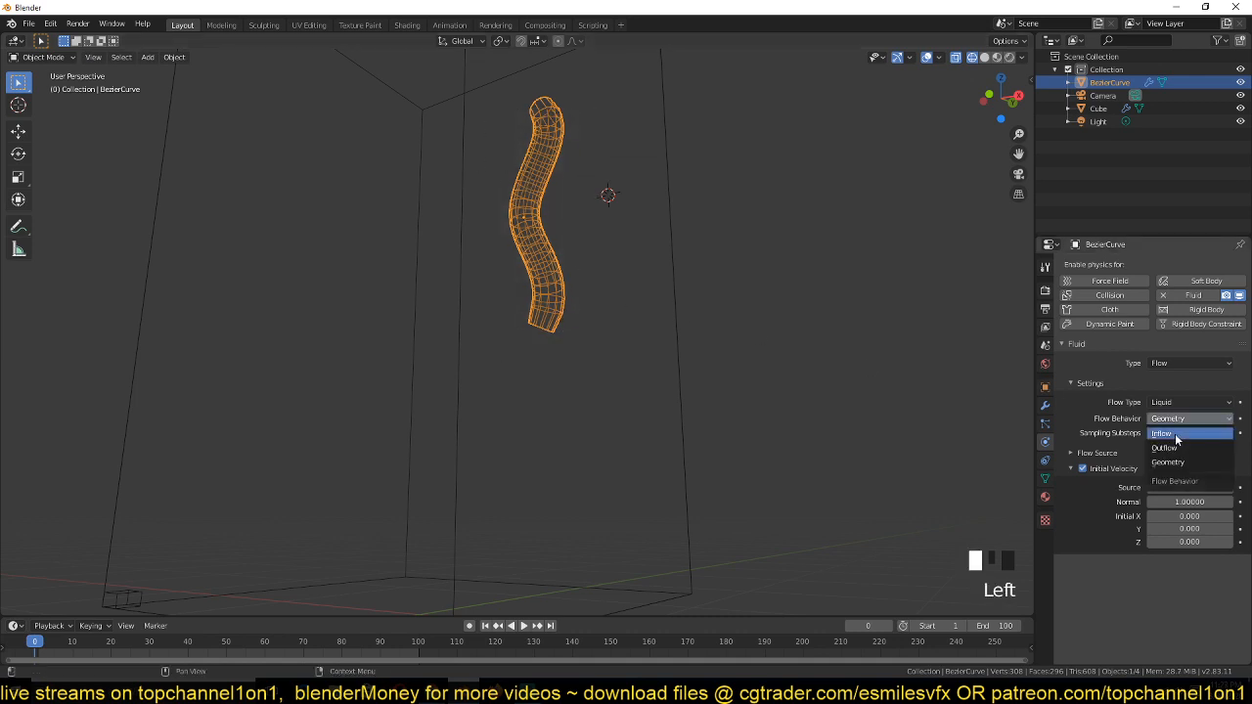
{"action": "left_click", "coordinate": [1177, 436]}
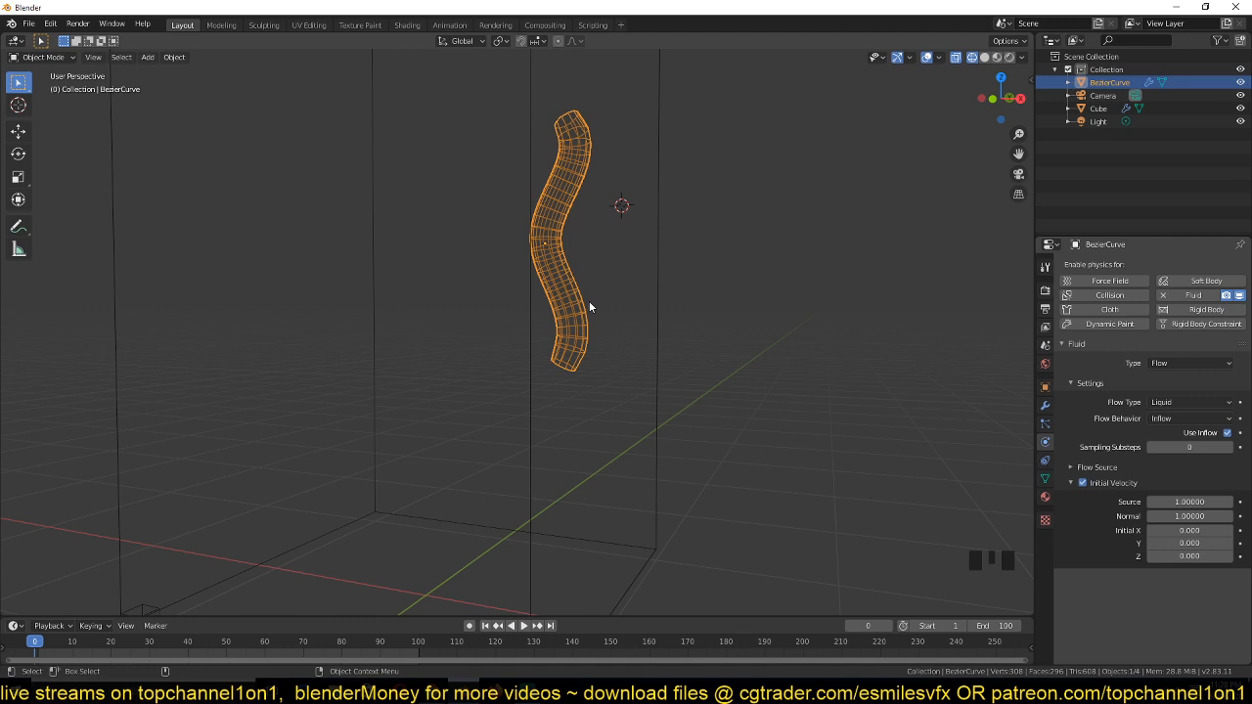
Move the wavy tube away from the domain's side wall, towards the middle of the box
{"action": "key", "text": "grave"}
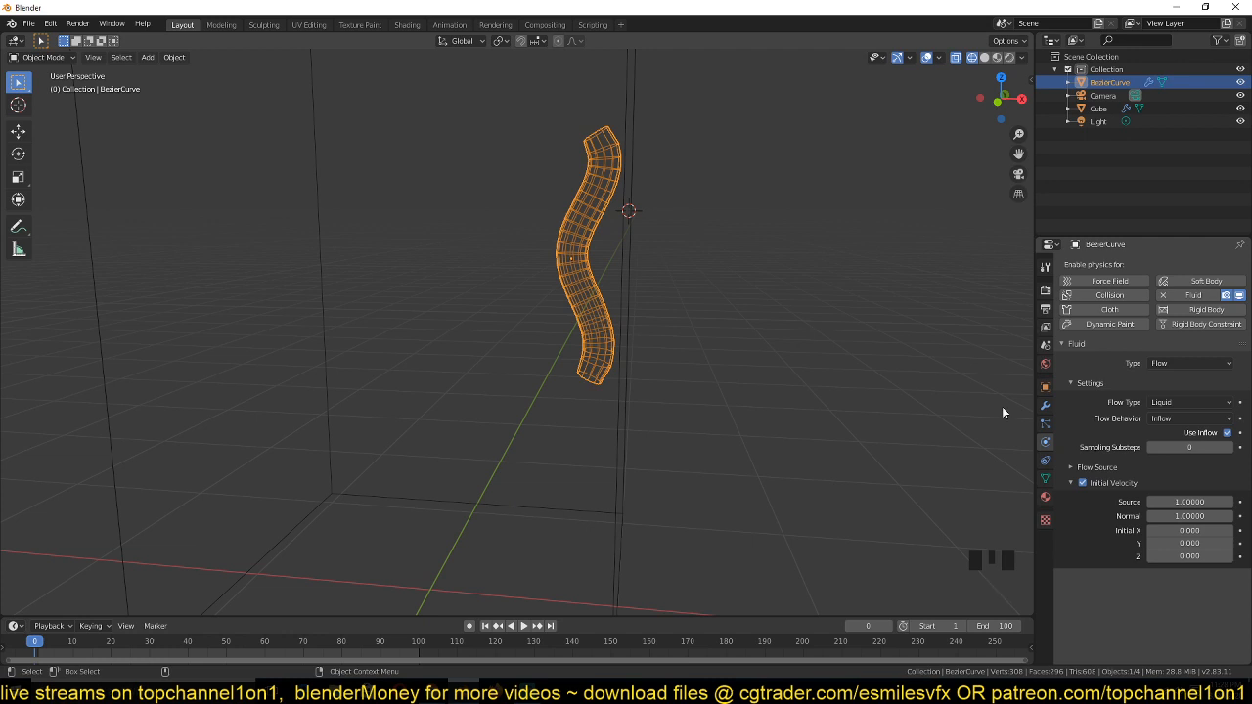
{"action": "key", "text": "grave"}
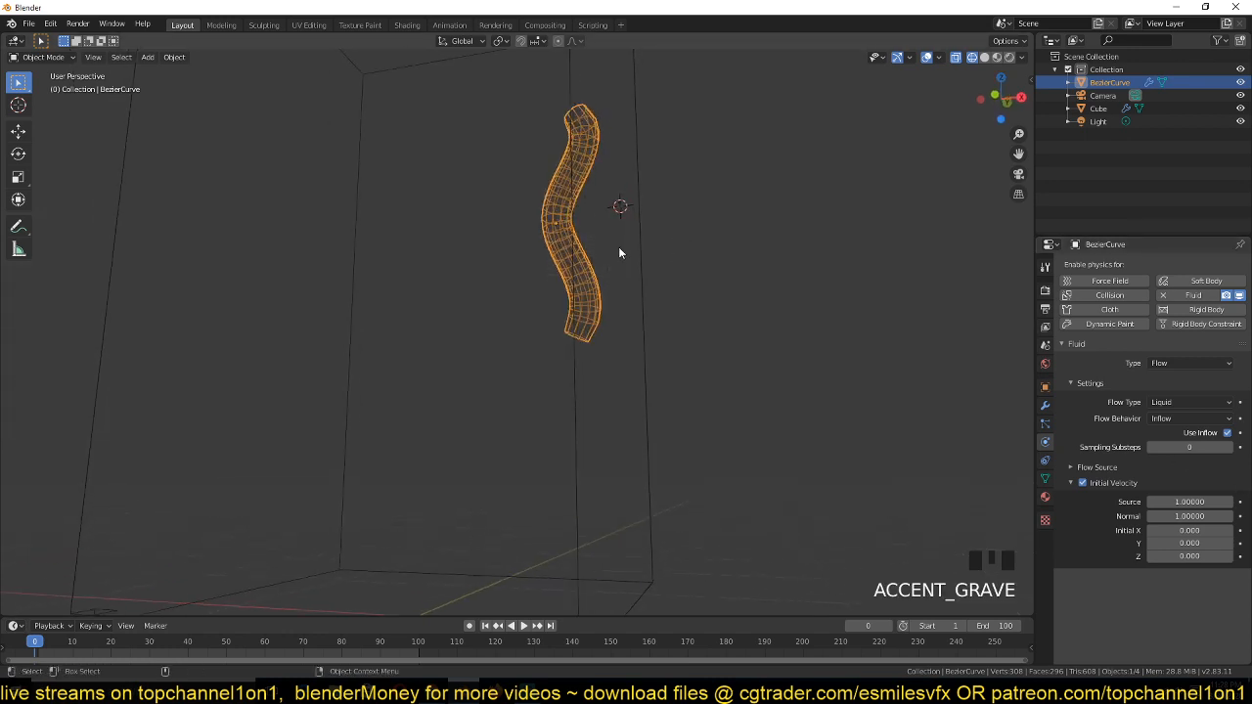
{"action": "middle_click_drag", "start_coordinate": [619, 252], "coordinate": [528, 435]}
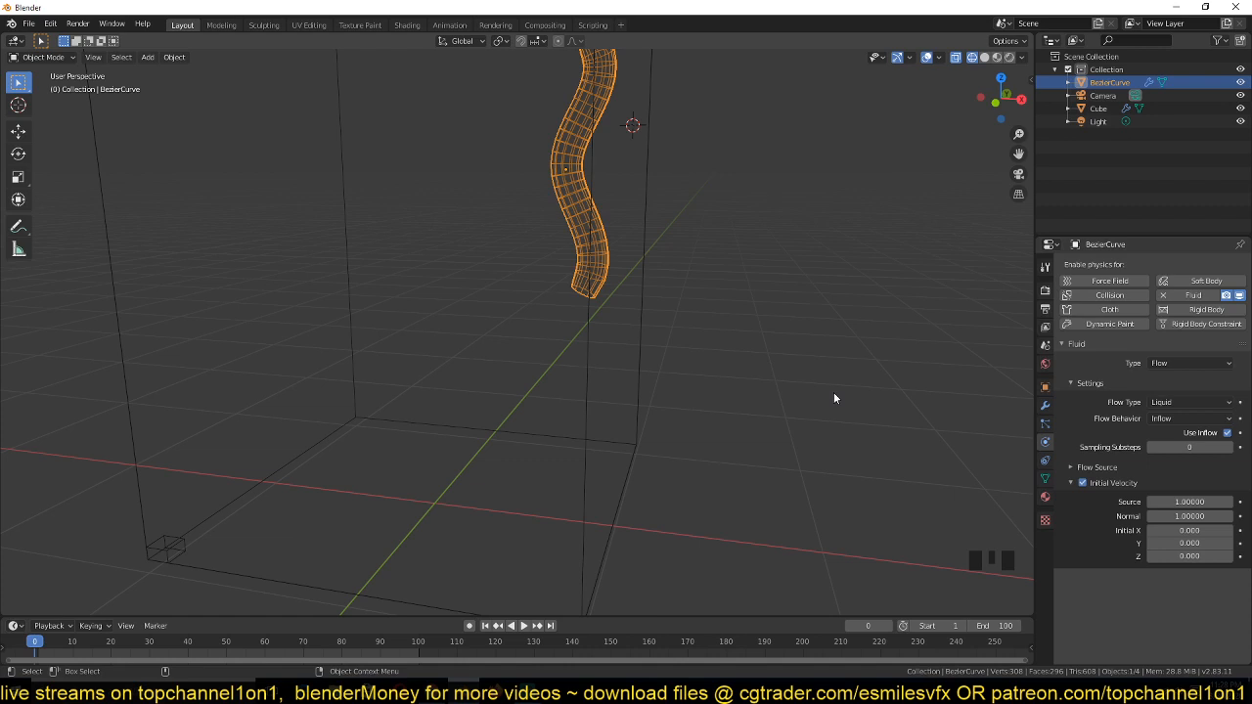
{"action": "middle_click_drag", "start_coordinate": [686, 371], "coordinate": [719, 416], "text": "shift"}
{"action": "key", "text": "g"}
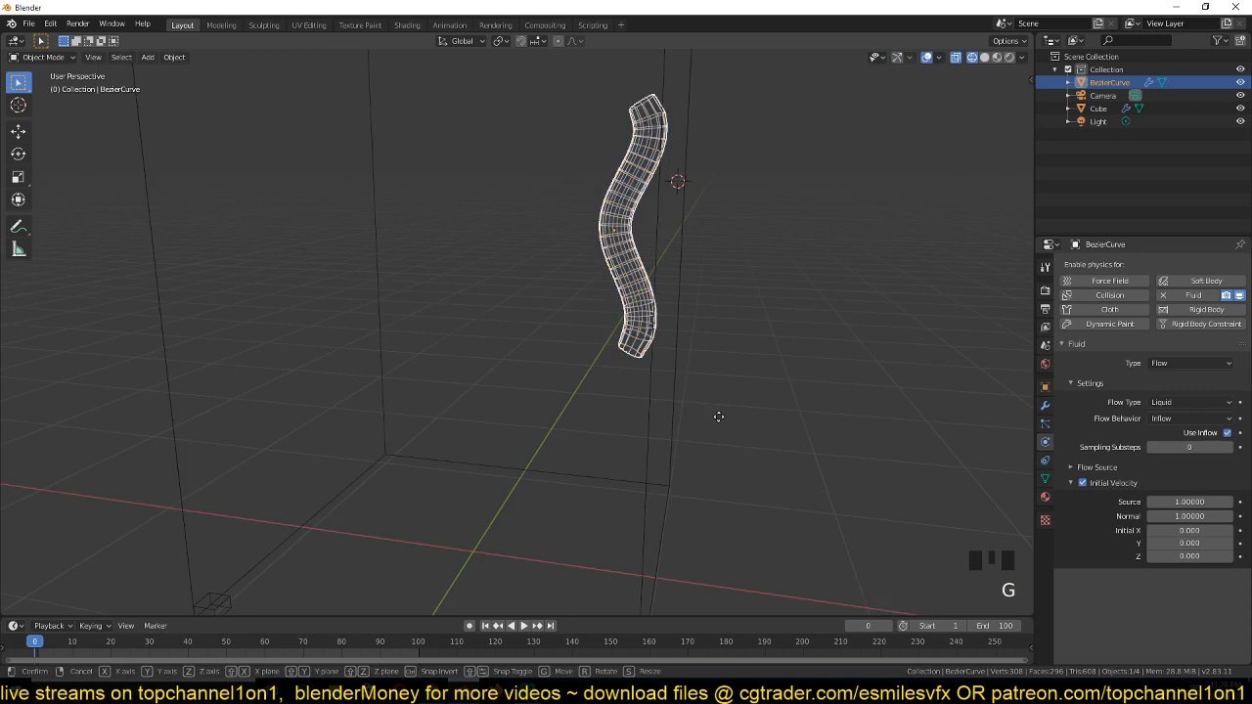
{"action": "left_click", "coordinate": [631, 414]}
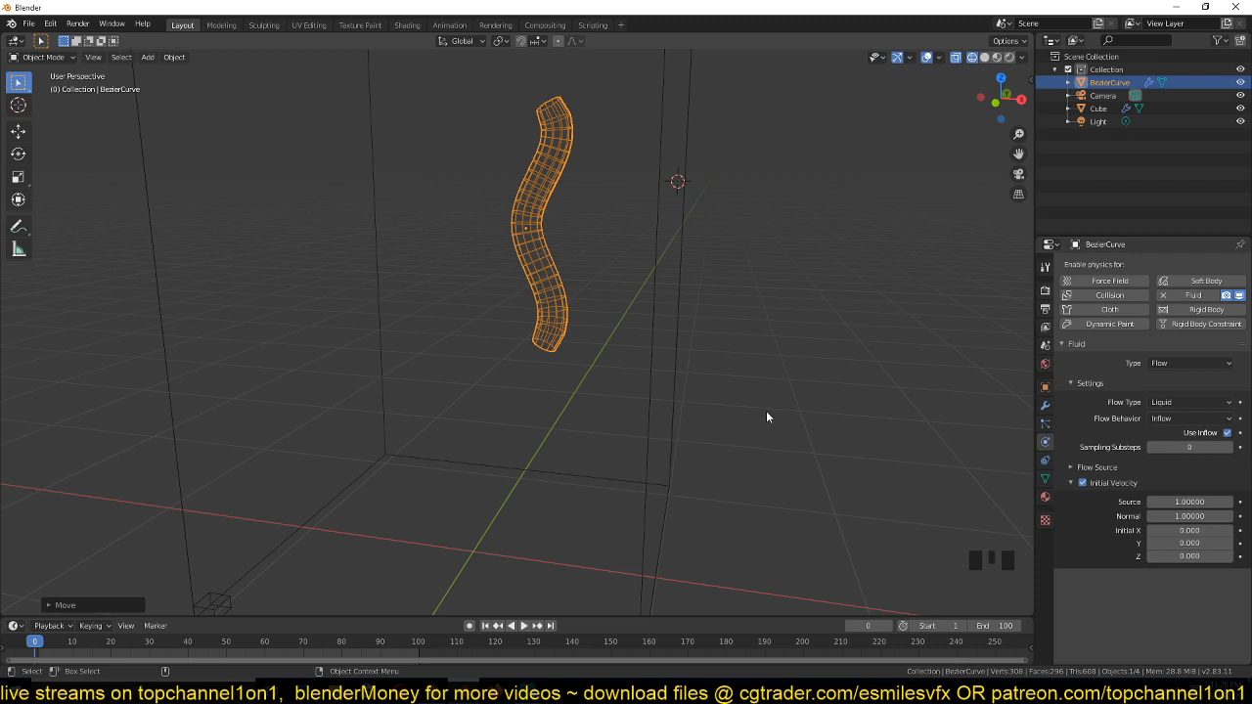
Free the domain's old fluid data and bake it again with the tube as an inflow emitter
{"action": "mouse_move", "coordinate": [766, 410]}
{"action": "middle_mouse_down"}
{"action": "mouse_move", "coordinate": [673, 351]}
{"action": "mouse_move", "coordinate": [676, 369]}
{"action": "mouse_move", "coordinate": [743, 410]}
{"action": "mouse_move", "coordinate": [703, 438]}
{"action": "mouse_move", "coordinate": [681, 395]}
{"action": "mouse_move", "coordinate": [734, 421]}
{"action": "mouse_move", "coordinate": [763, 396]}
{"action": "middle_mouse_up"}
{"action": "scroll", "coordinate": [702, 437], "scroll_direction": "up", "scroll_amount": 2}
{"action": "scroll", "coordinate": [703, 437], "scroll_direction": "down", "scroll_amount": 1}
{"action": "scroll", "coordinate": [706, 401], "scroll_direction": "down", "scroll_amount": 1}
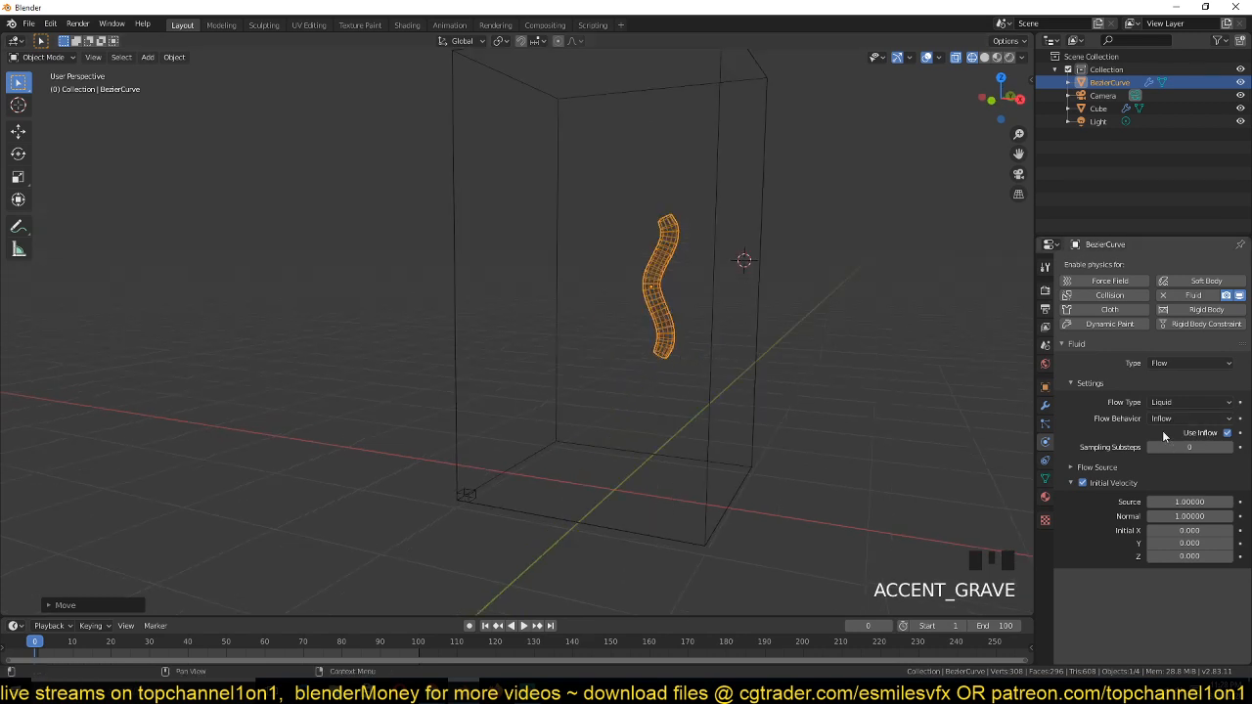
{"action": "double_click", "coordinate": [765, 258]}
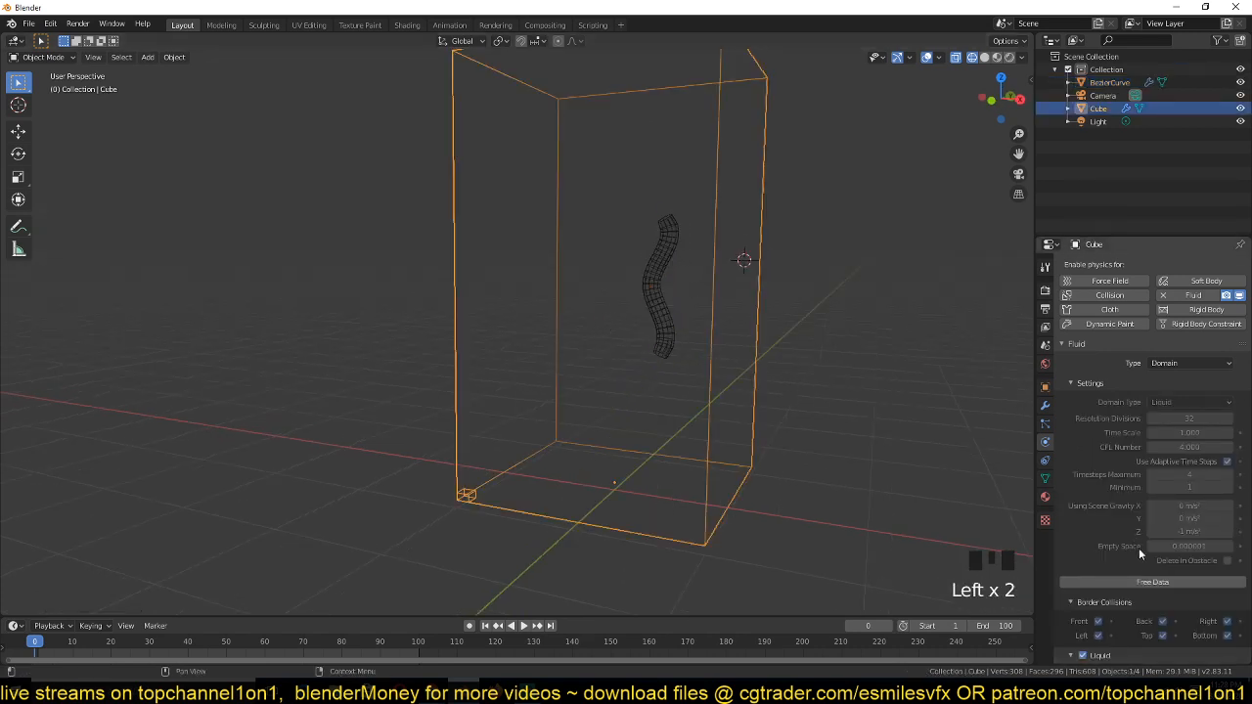
{"action": "left_click", "coordinate": [1153, 583]}
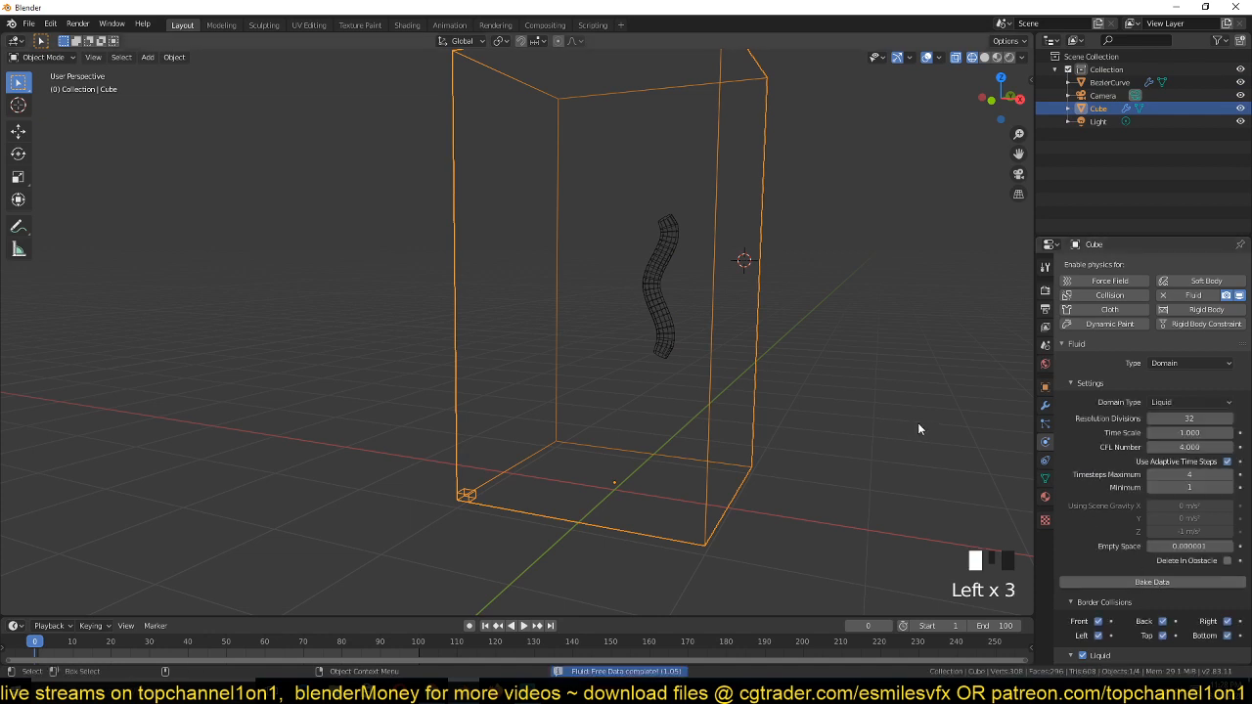
{"action": "left_click", "coordinate": [1182, 584]}
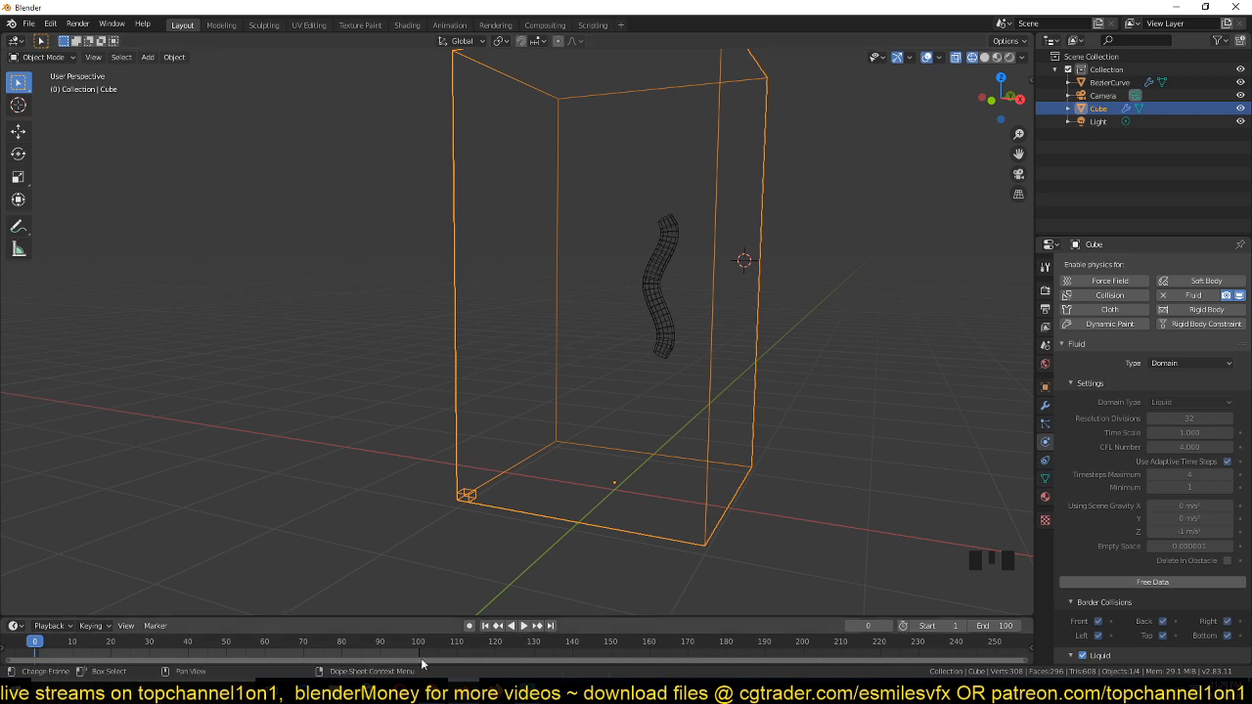
Switch to the browser, watch the opening of the RealFlow Spline Emitter TVC BREAKDOWN video, and return to Blender
{"action": "left_click", "coordinate": [431, 689]}
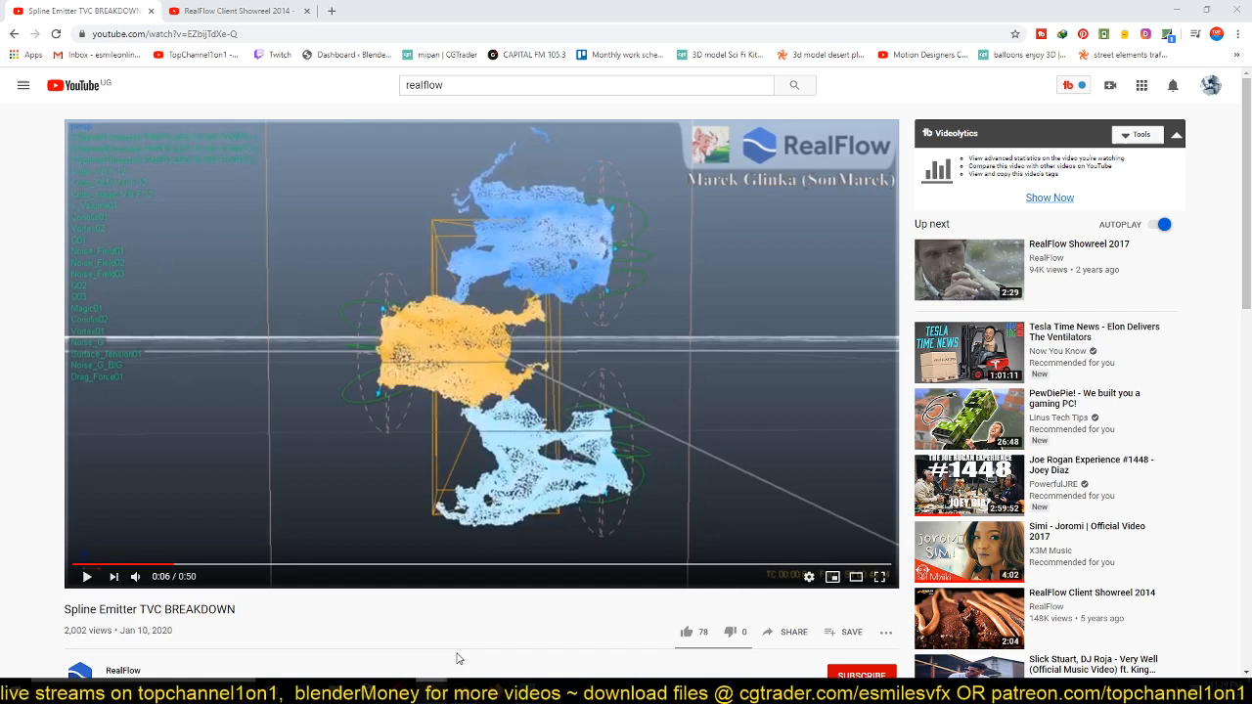
{"action": "left_click", "coordinate": [108, 551]}
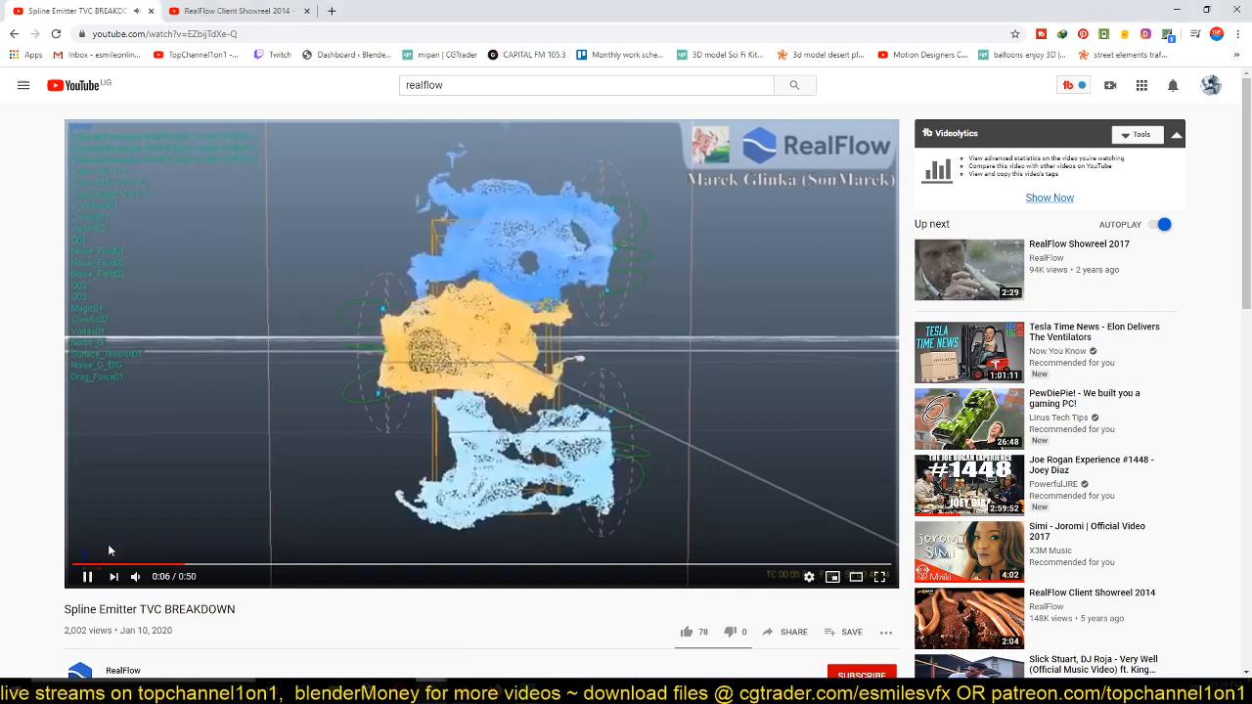
{"action": "left_click", "coordinate": [107, 551]}
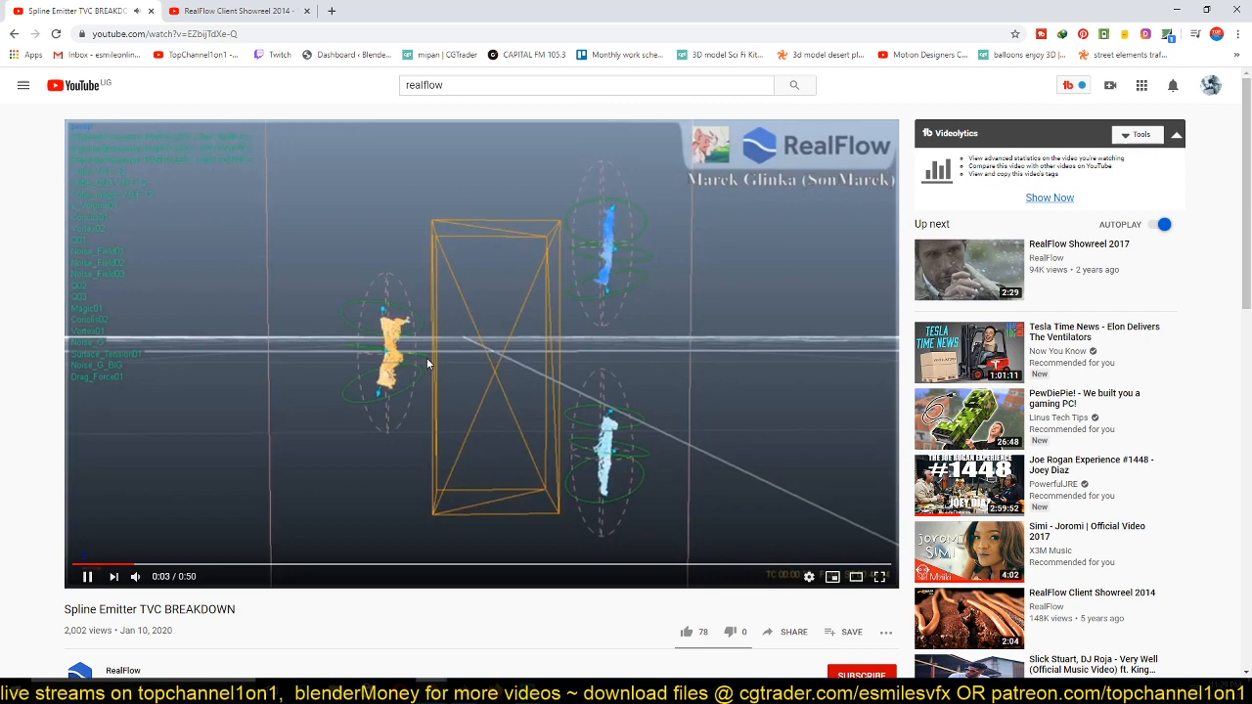
{"action": "left_click", "coordinate": [584, 337]}
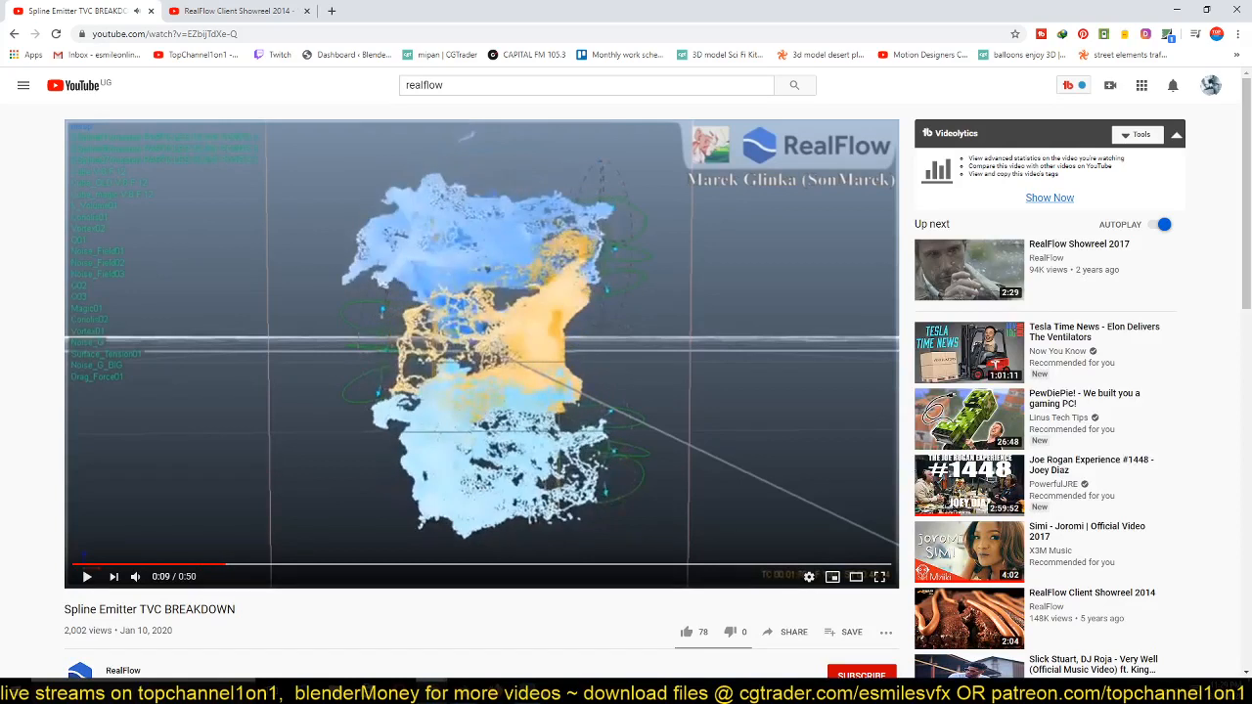
{"action": "left_click", "coordinate": [464, 689]}
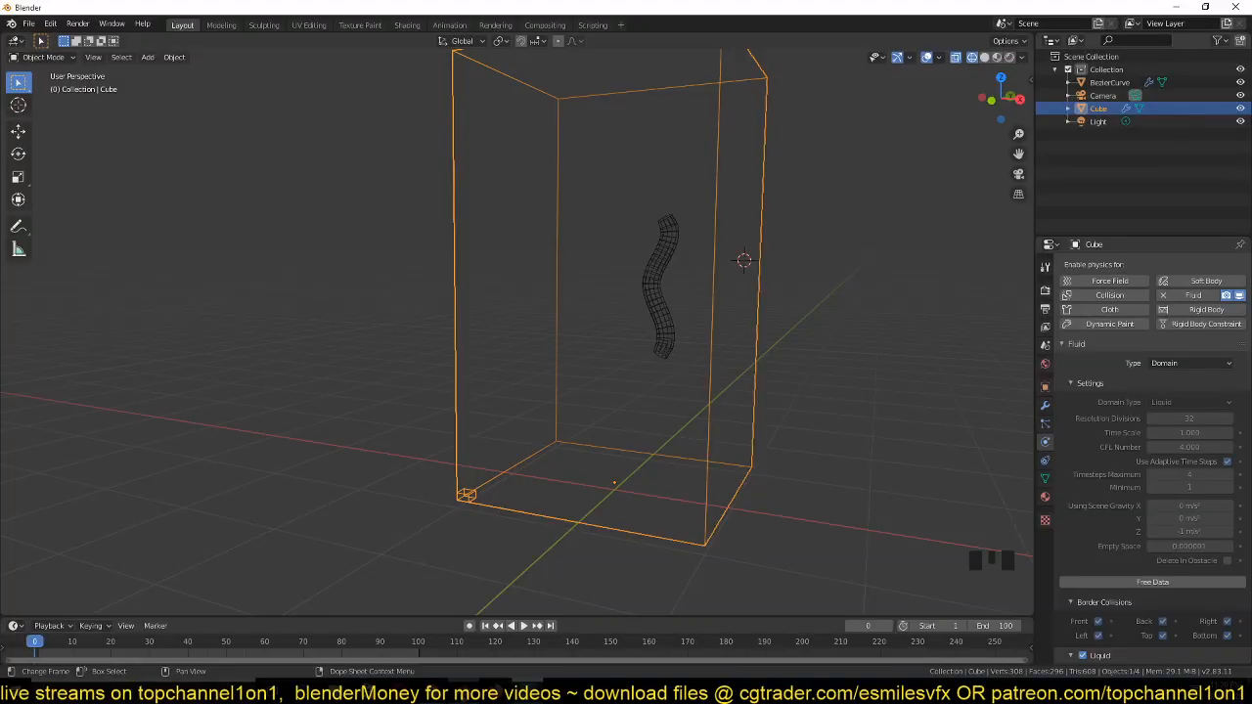
Play back the baked simulation, stop at frame 69, and examine the tube emitter up close in Solid shading
{"action": "left_click", "coordinate": [700, 383]}
{"action": "key", "text": "space"}
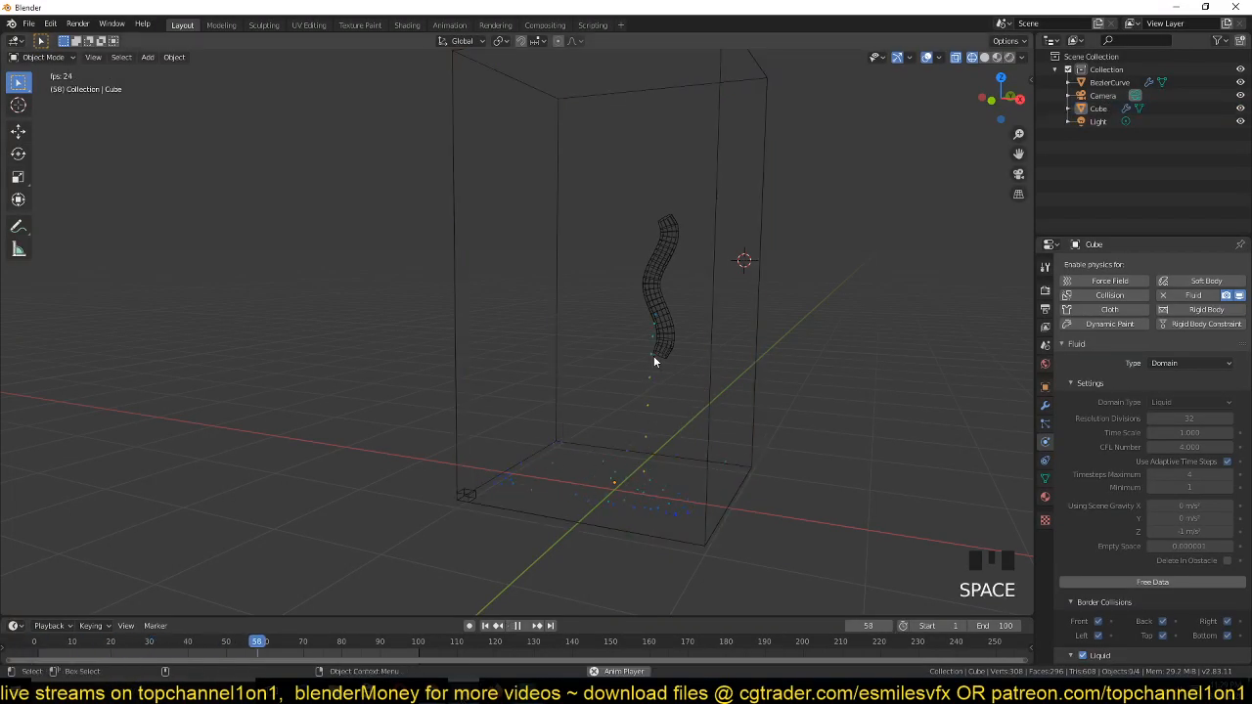
{"action": "key", "text": "z"}
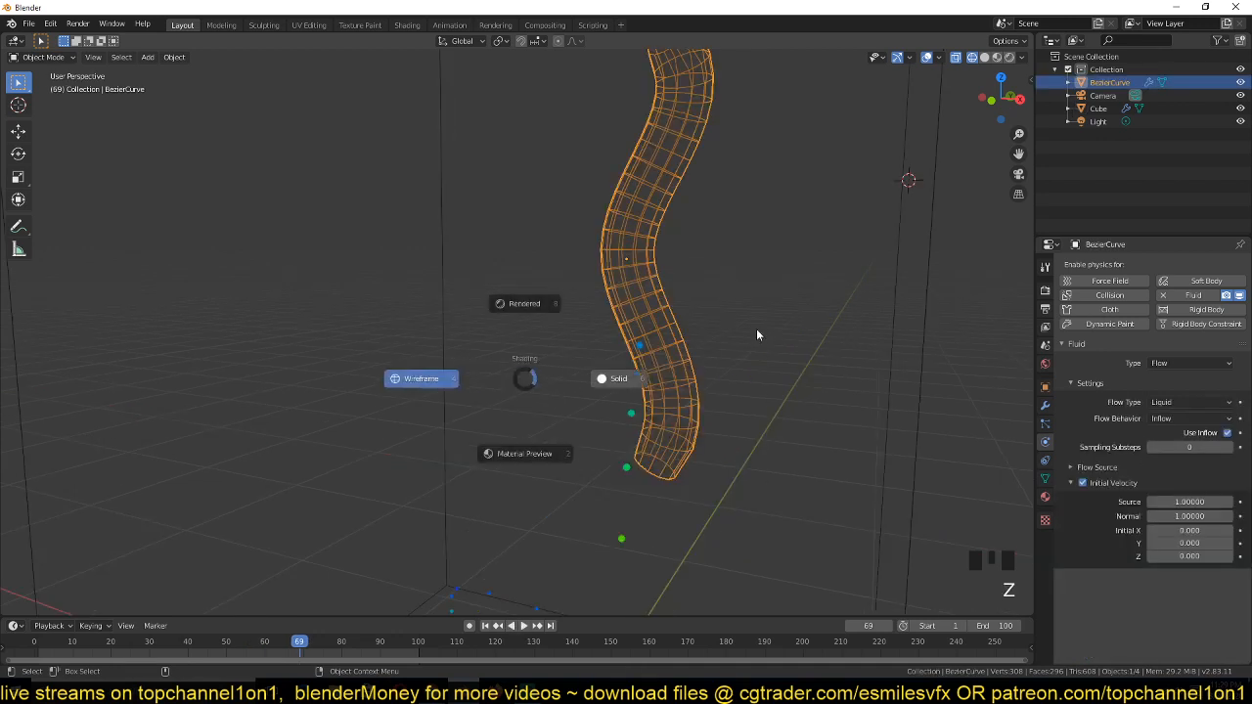
{"action": "left_click", "coordinate": [757, 329]}
{"action": "key", "text": "grave"}
{"action": "scroll", "coordinate": [841, 294], "scroll_direction": "up", "scroll_amount": 4}
{"action": "scroll", "coordinate": [764, 270], "scroll_direction": "down", "scroll_amount": 3}
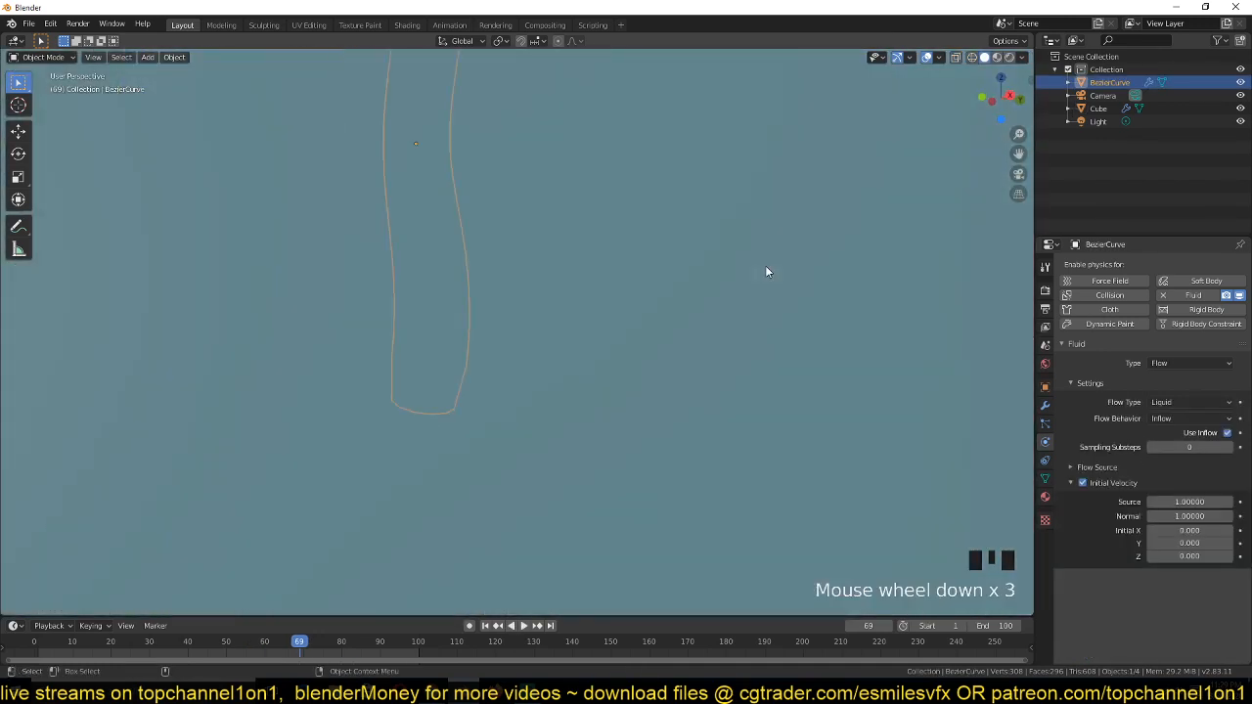
{"action": "scroll", "coordinate": [791, 271], "scroll_direction": "up", "scroll_amount": 2}
{"action": "key", "text": "grave"}
{"action": "scroll", "coordinate": [814, 267], "scroll_direction": "up", "scroll_amount": 1}
{"action": "scroll", "coordinate": [816, 278], "scroll_direction": "down", "scroll_amount": 2}
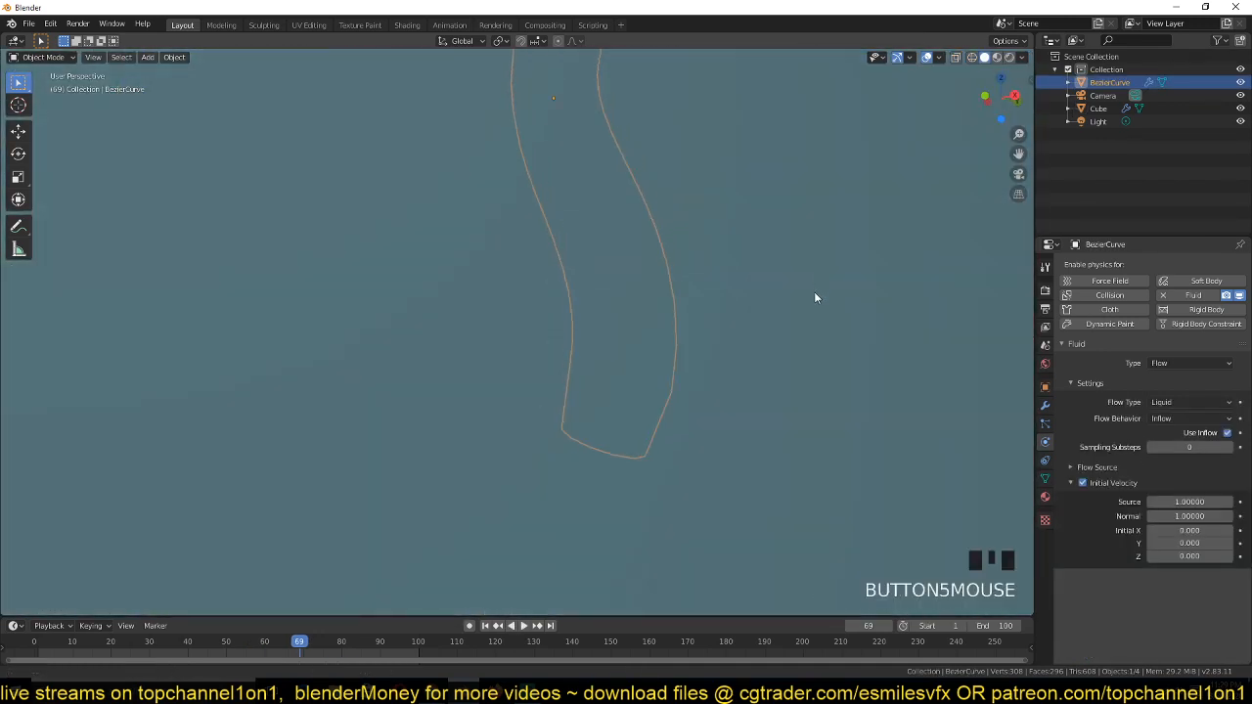
{"action": "scroll", "coordinate": [816, 308], "scroll_direction": "up", "scroll_amount": 1}
{"action": "scroll", "coordinate": [816, 315], "scroll_direction": "down", "scroll_amount": 2}
From the right view, delete the tube's vertices on both sides of its middle plane, leaving only two wavy edge lines
{"action": "key", "text": "KP_1"}
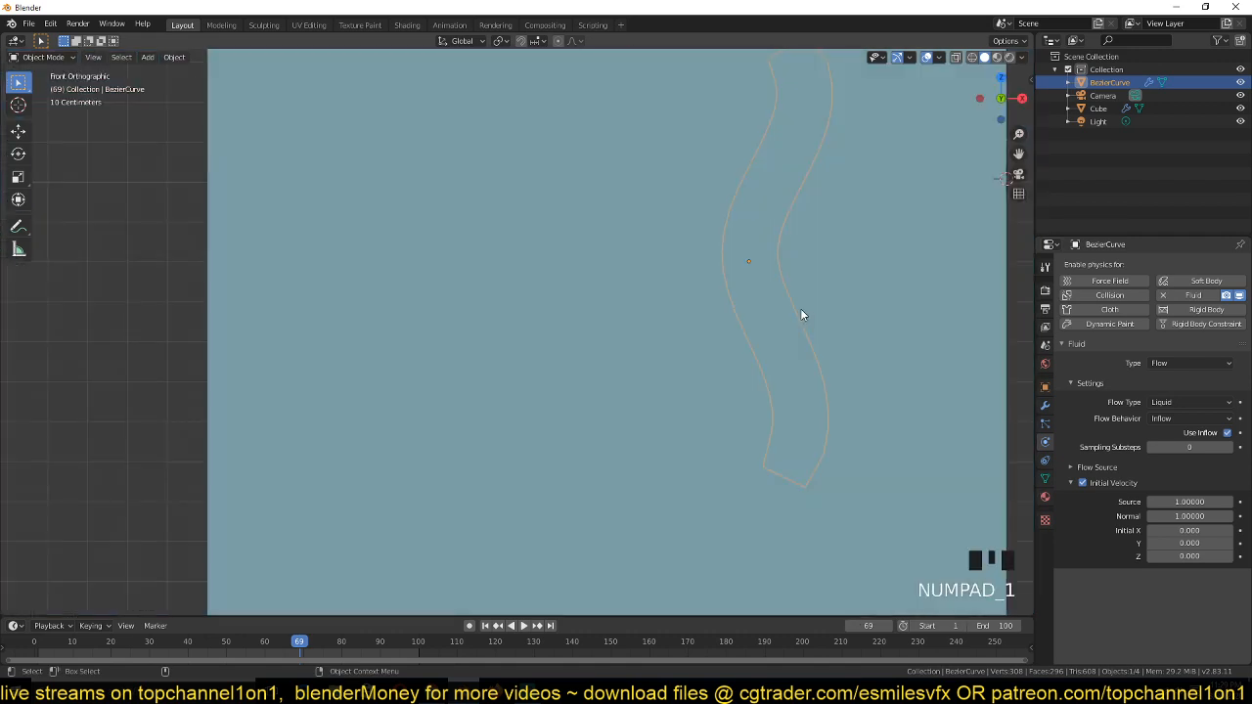
{"action": "key", "text": "KP_3"}
{"action": "key", "text": "Tab"}
{"action": "key", "text": "alt+a"}
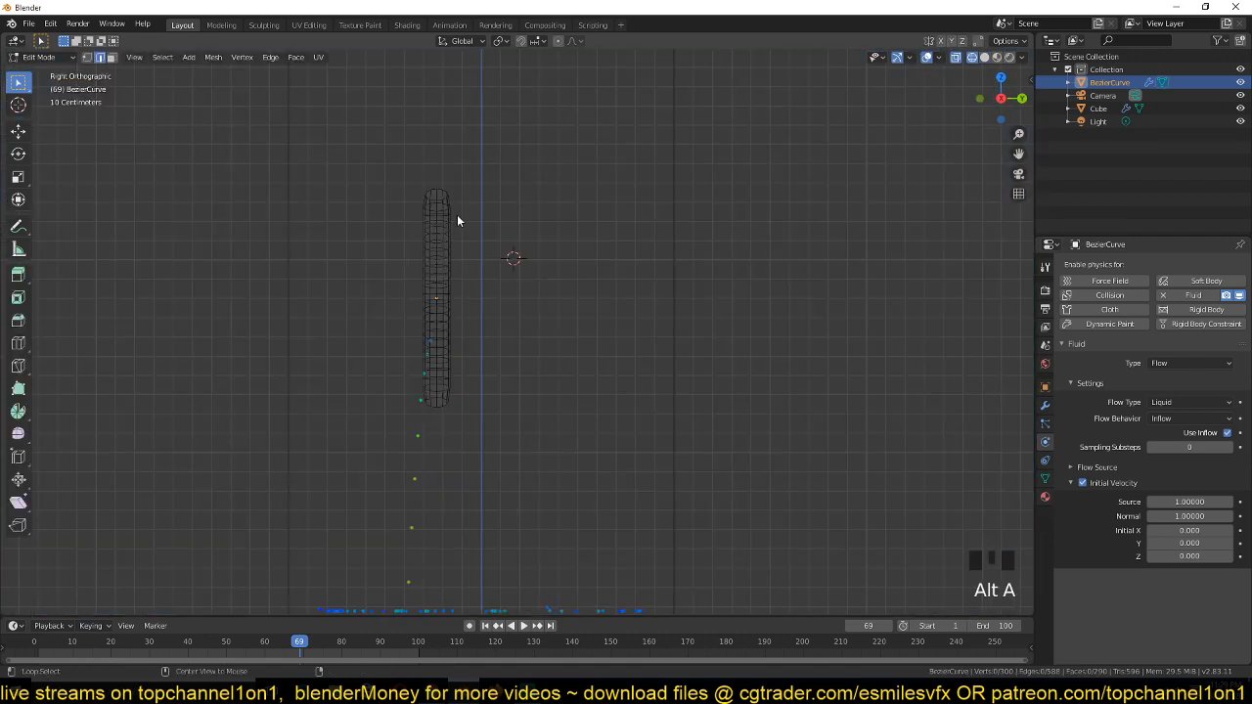
{"action": "left_click_drag", "start_coordinate": [408, 164], "coordinate": [436, 440]}
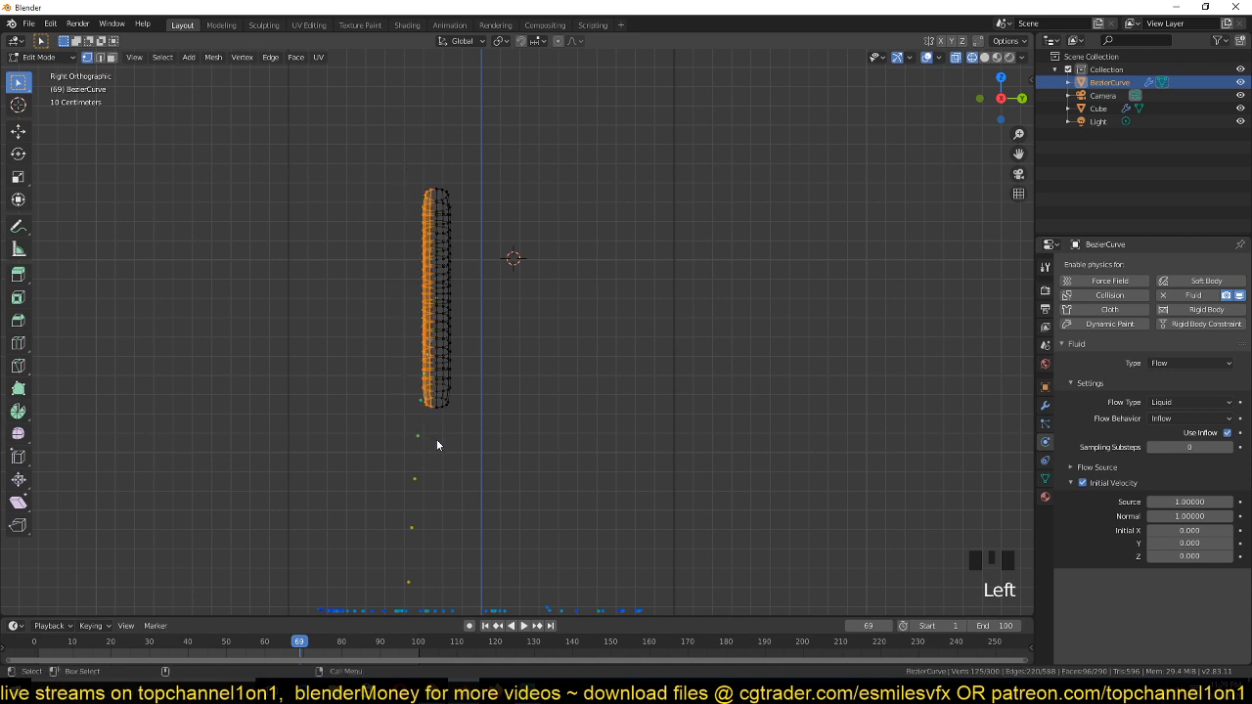
{"action": "left_click_drag", "start_coordinate": [434, 165], "coordinate": [491, 446]}
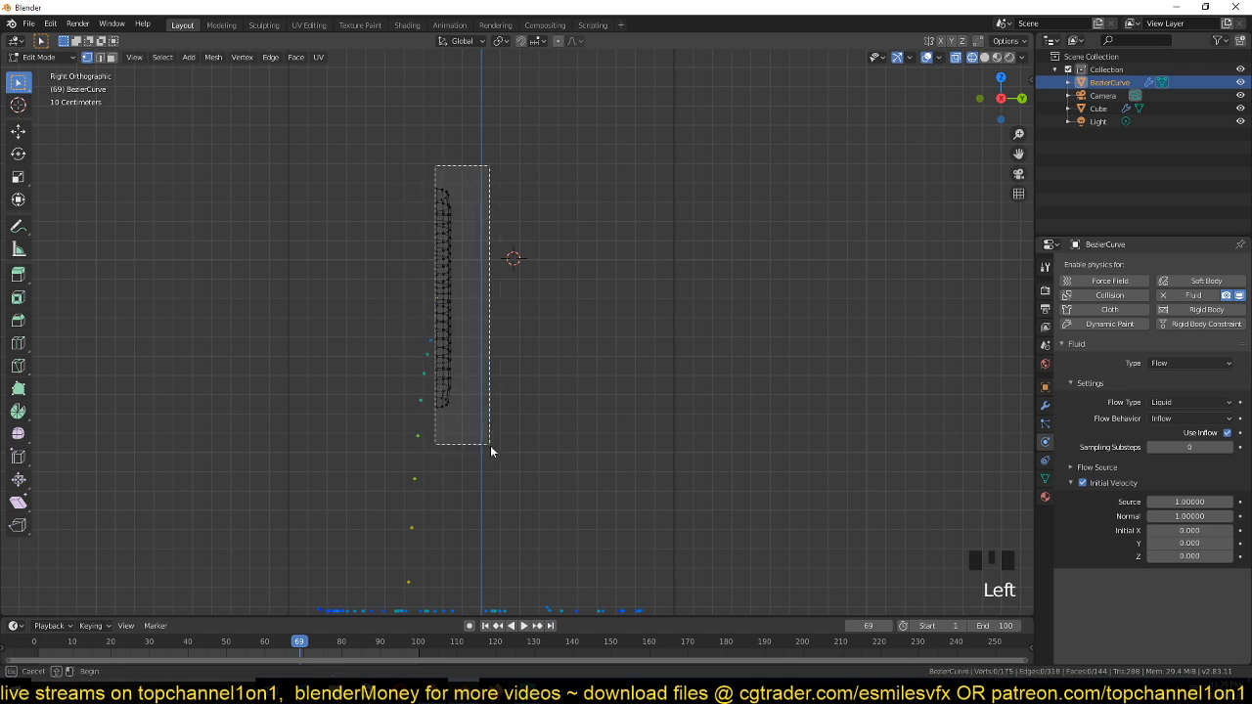
{"action": "left_click", "coordinate": [489, 202]}
{"action": "left_click_drag", "start_coordinate": [443, 179], "coordinate": [498, 467]}
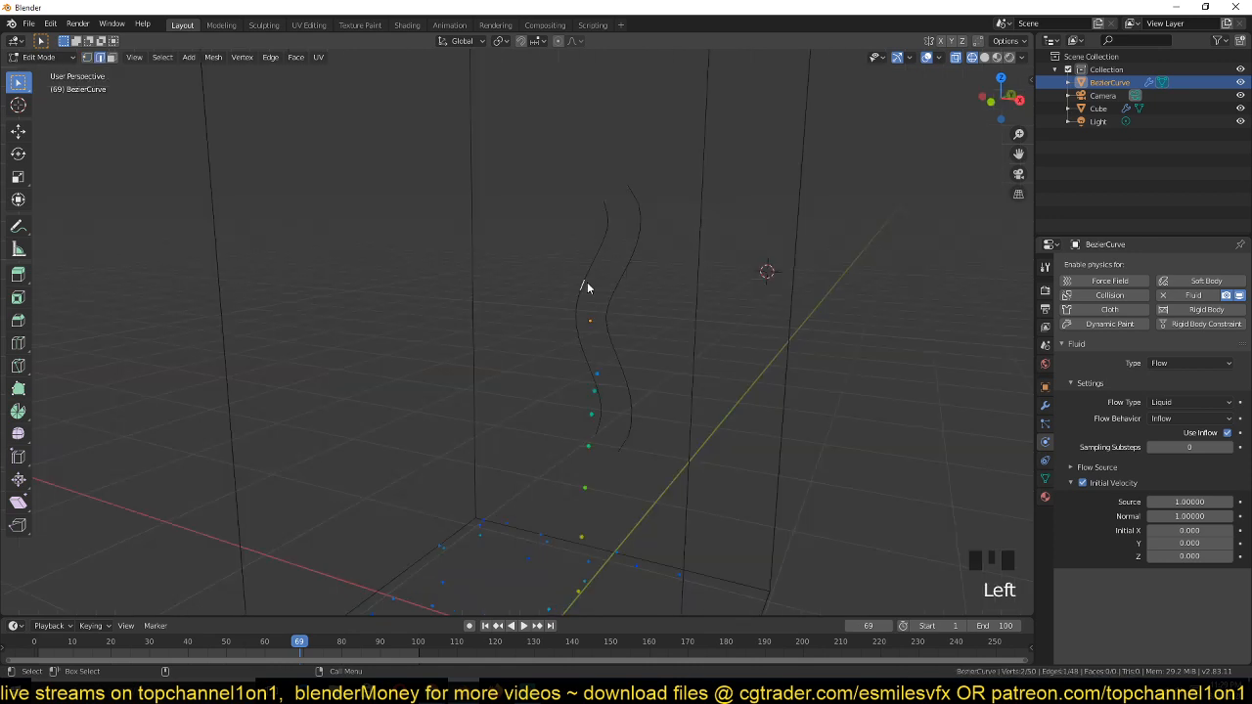
Select both wavy edge lines, bridge them with Bridge Edge Loops into a flat strip, and return to Object Mode
{"action": "key", "text": "2"}
{"action": "left_click", "coordinate": [638, 281], "text": "alt"}
{"action": "left_click", "coordinate": [643, 282], "text": "alt+shift"}
{"action": "right_click", "coordinate": [644, 282]}
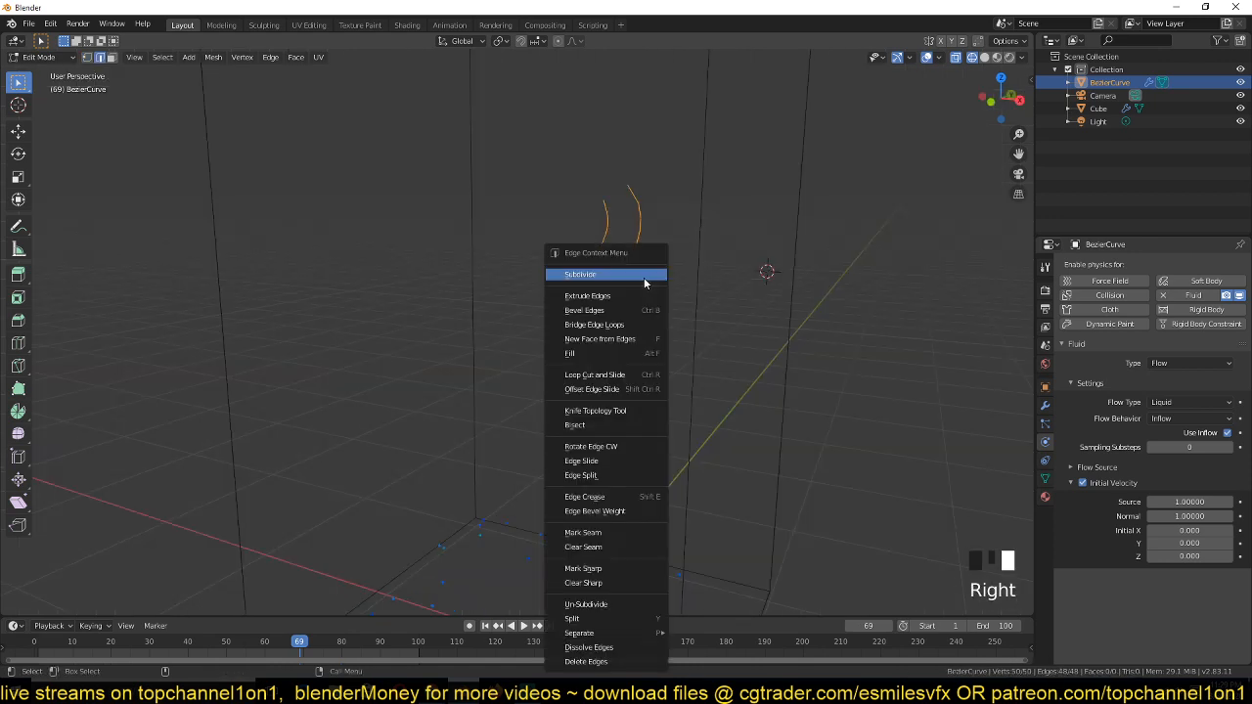
{"action": "right_click", "coordinate": [610, 249]}
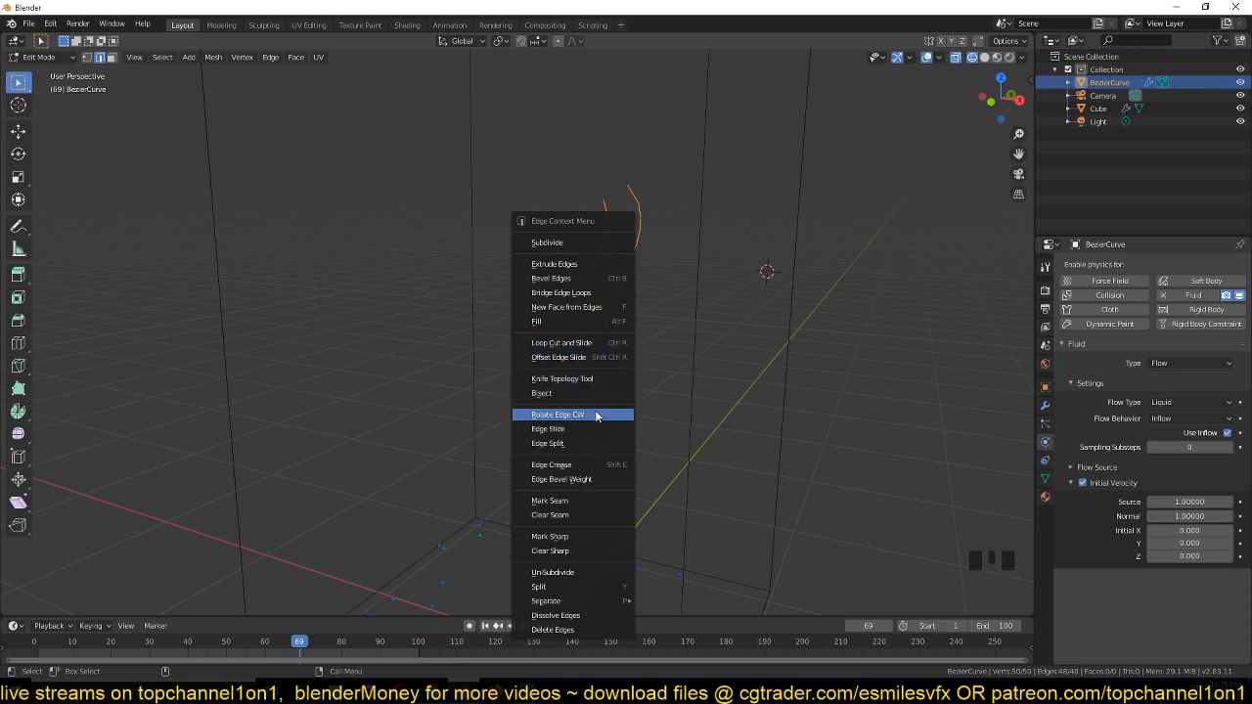
{"action": "left_click", "coordinate": [605, 293]}
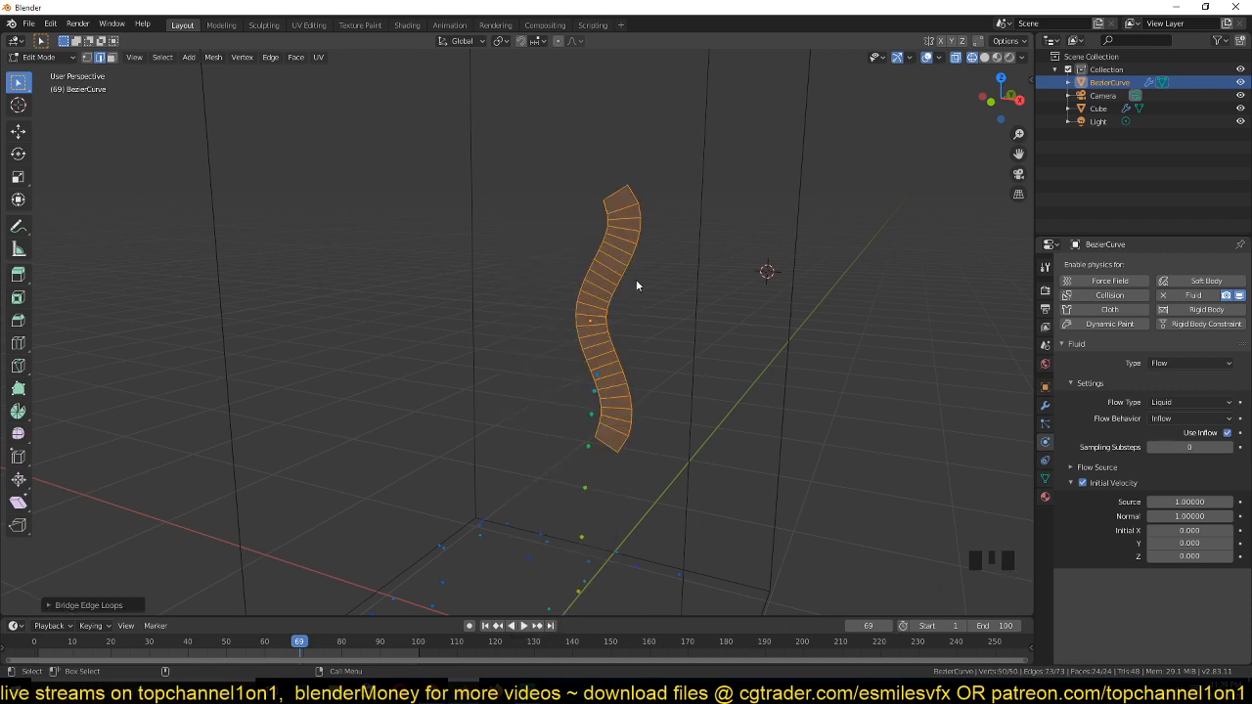
{"action": "key", "text": "grave"}
{"action": "middle_click_drag", "start_coordinate": [636, 279], "coordinate": [585, 294]}
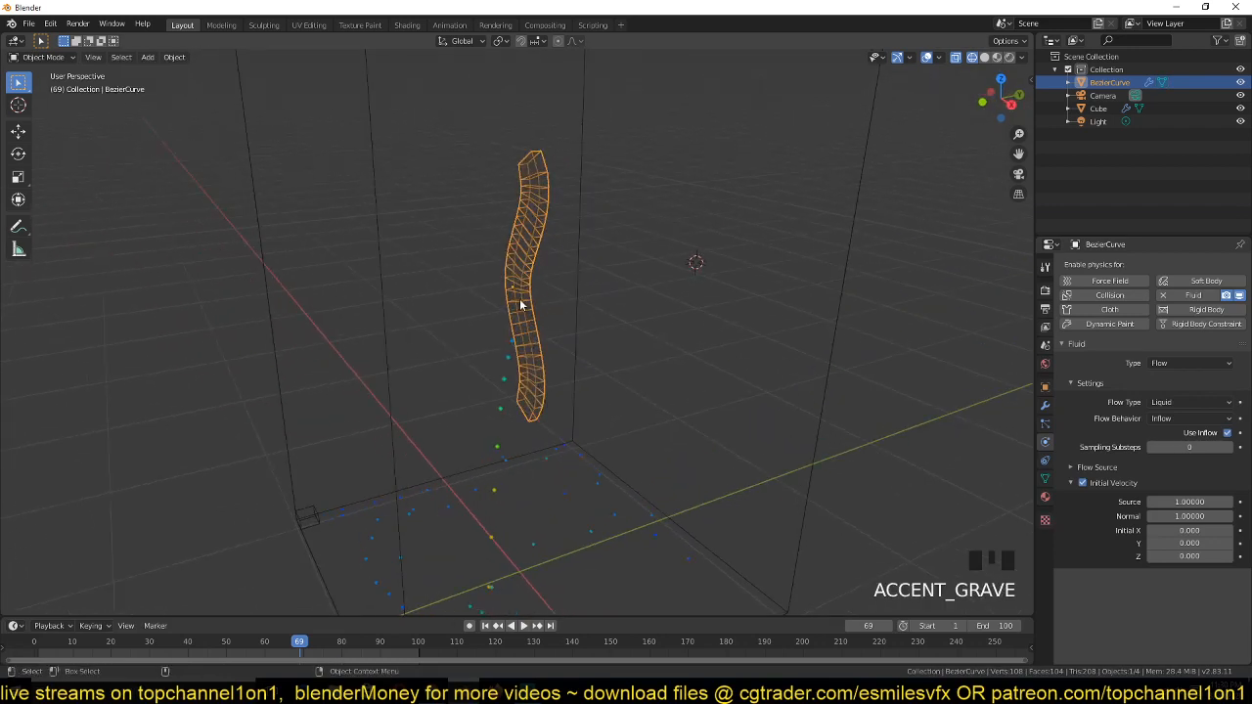
{"action": "key", "text": "Tab"}
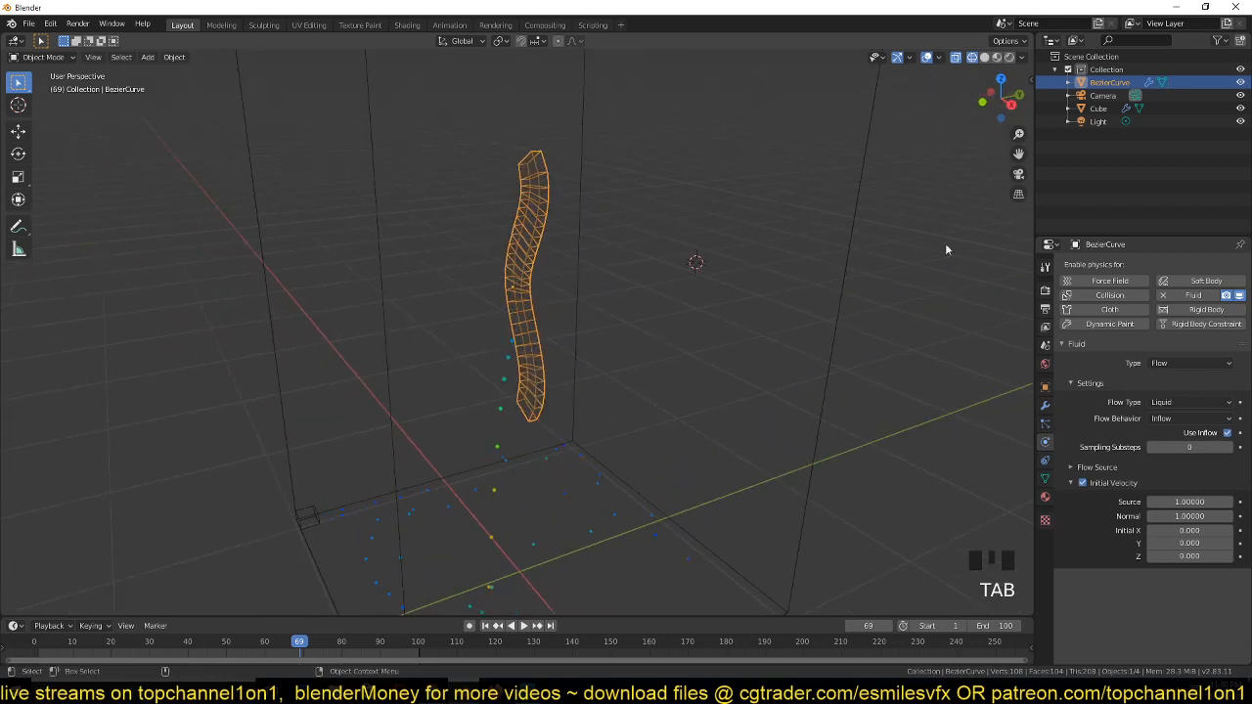
Switch to the browser, watch a few moments of the Spline Emitter TVC BREAKDOWN video from 0:09, and return to Blender
{"action": "scroll", "coordinate": [526, 287], "scroll_direction": "down", "scroll_amount": 3}
{"action": "key", "text": "grave"}
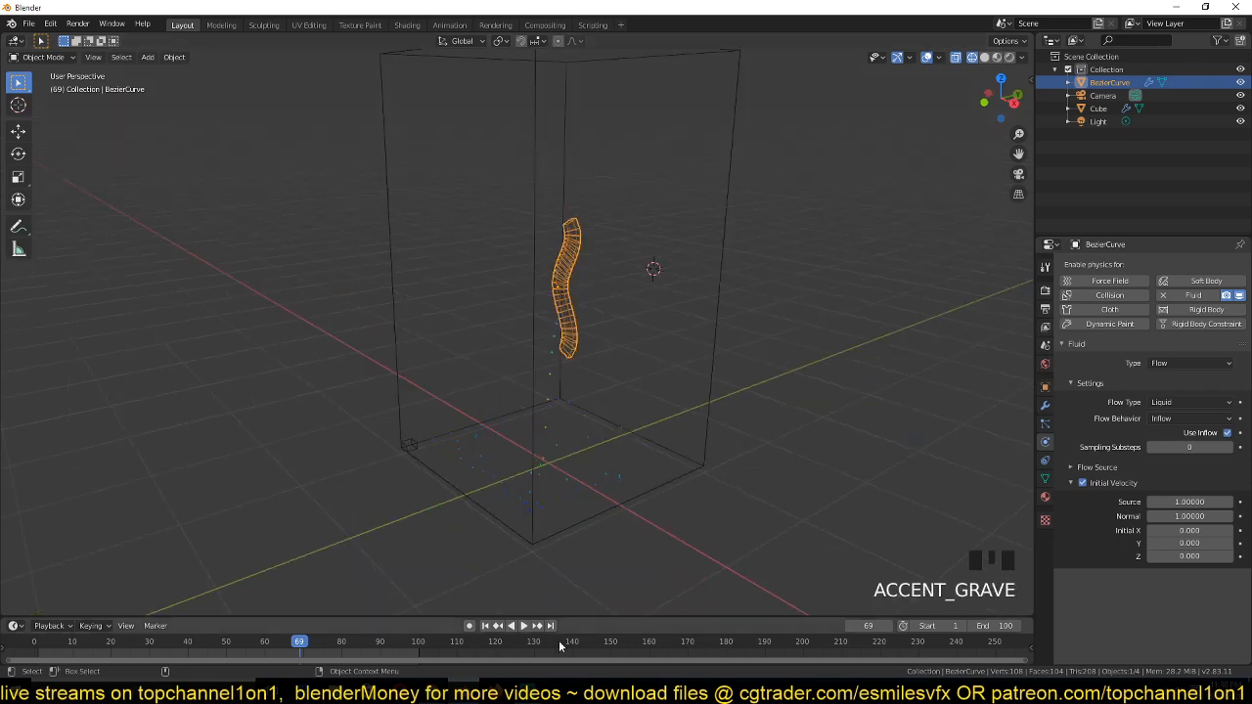
{"action": "left_click", "coordinate": [431, 691]}
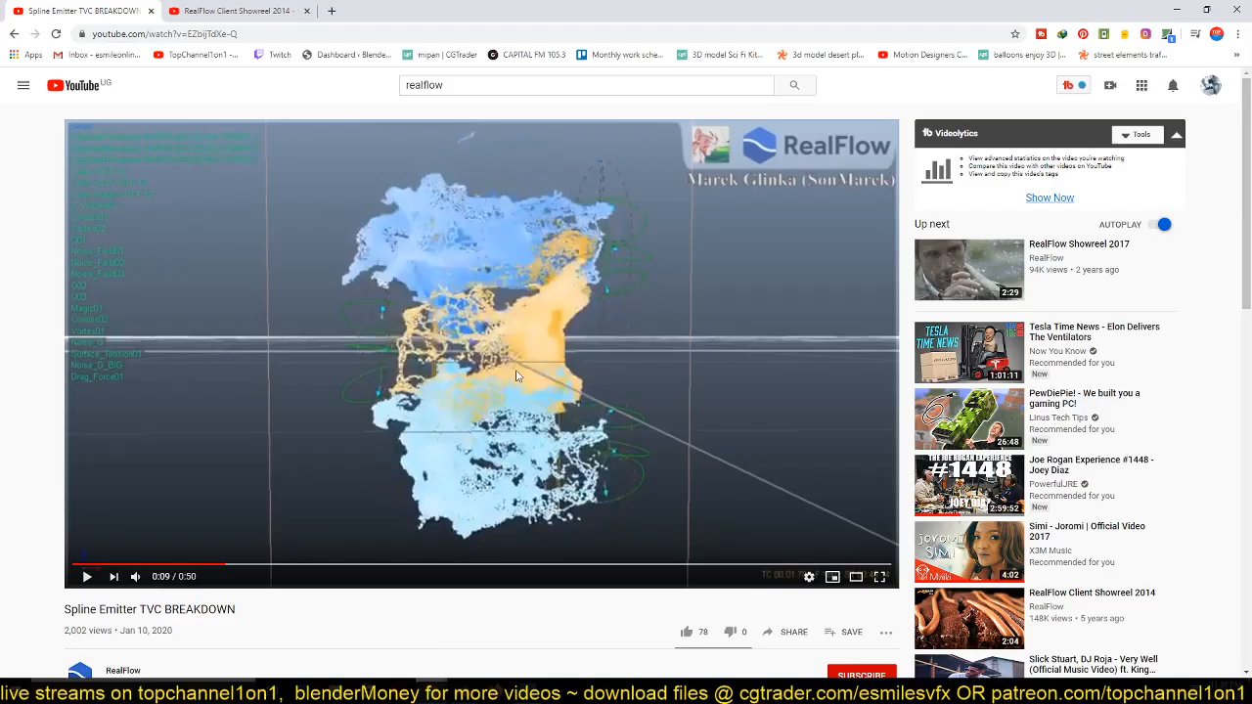
{"action": "left_click", "coordinate": [392, 371]}
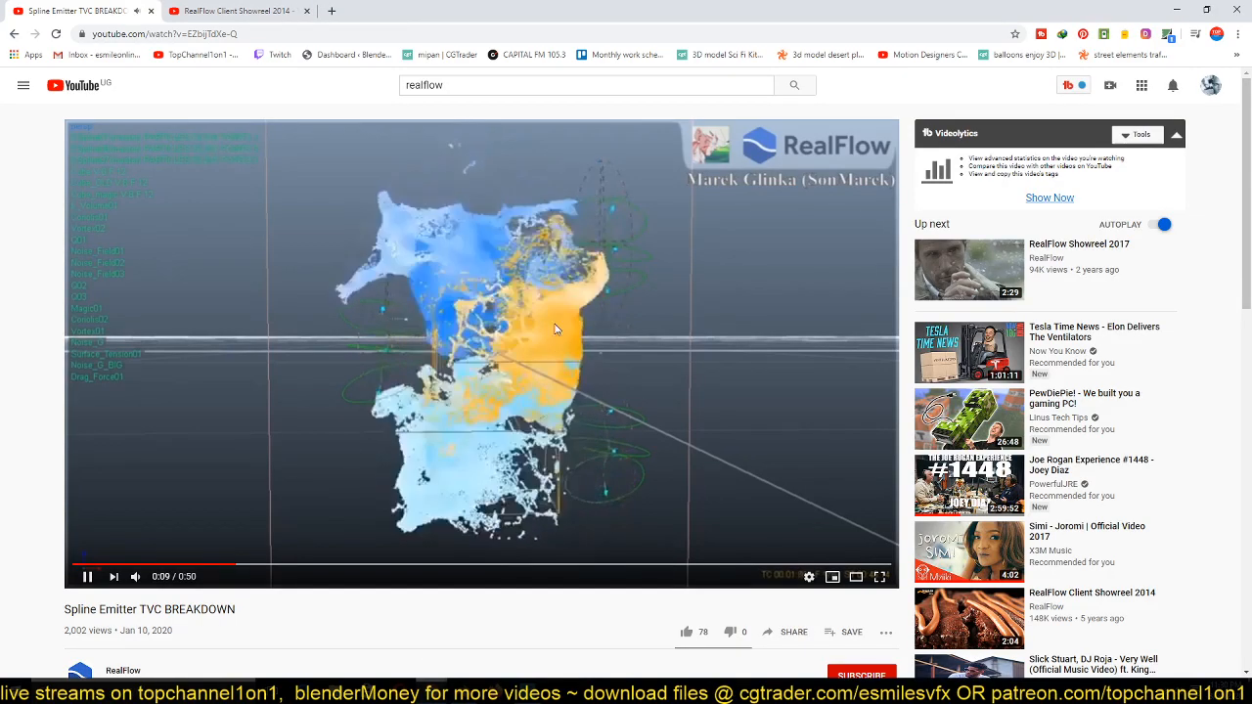
{"action": "left_click", "coordinate": [529, 690]}
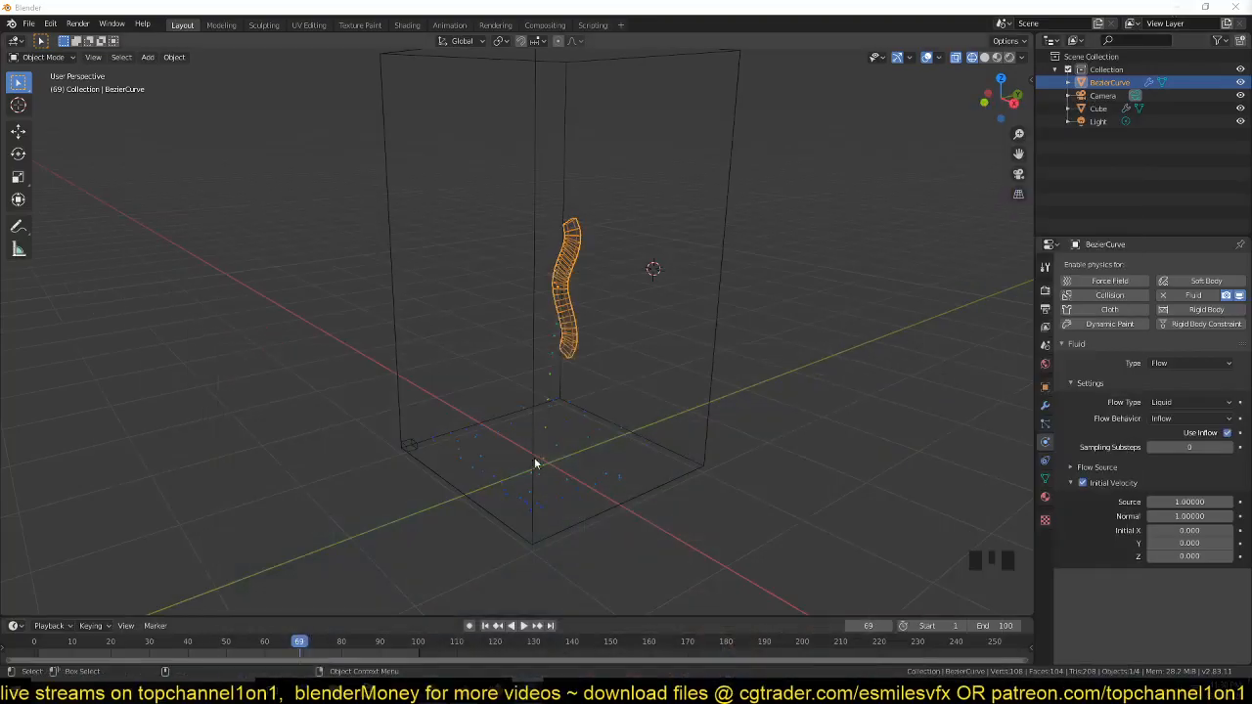
Free the domain cube's baked fluid data and turn off Gravity for the scene
{"action": "left_click", "coordinate": [725, 262]}
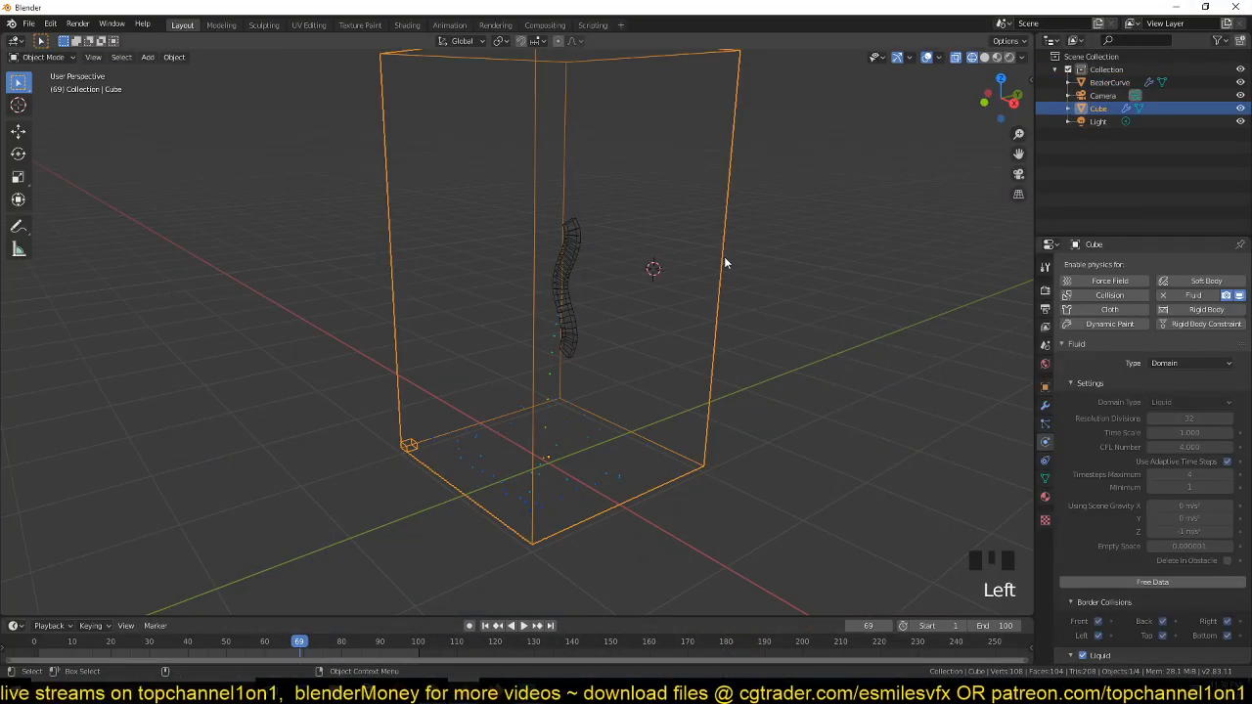
{"action": "left_click", "coordinate": [1159, 583]}
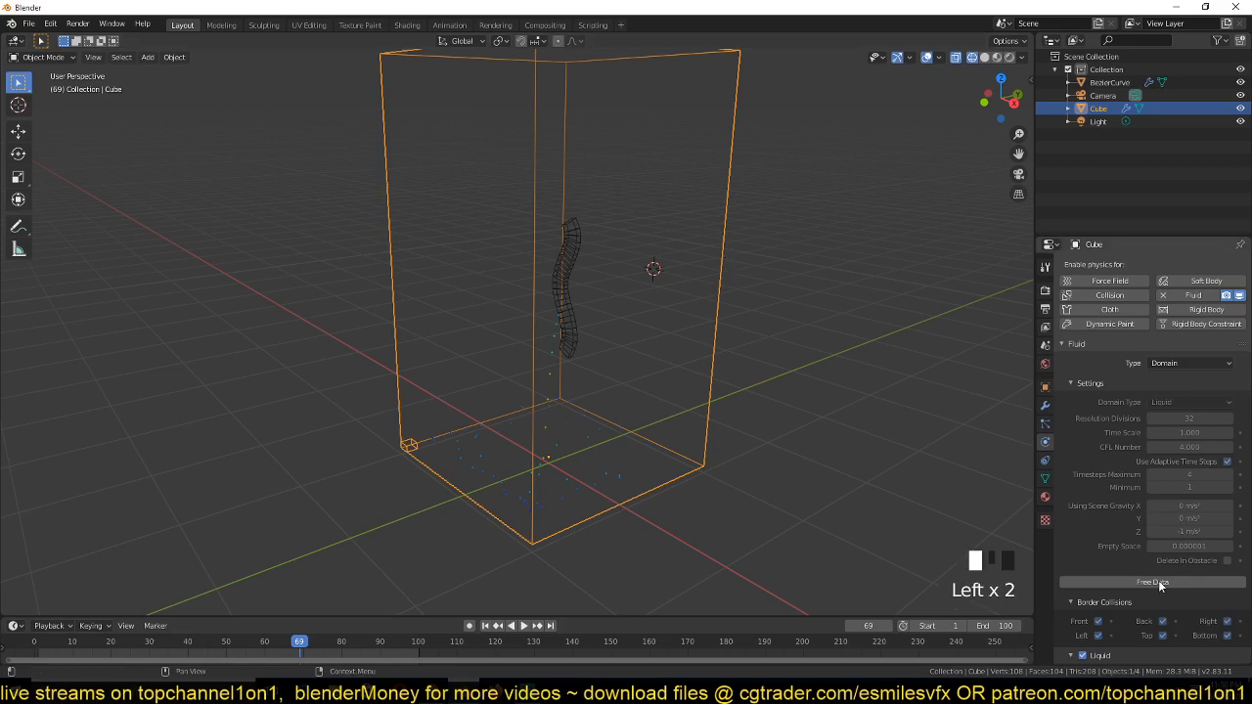
{"action": "left_click", "coordinate": [1188, 531]}
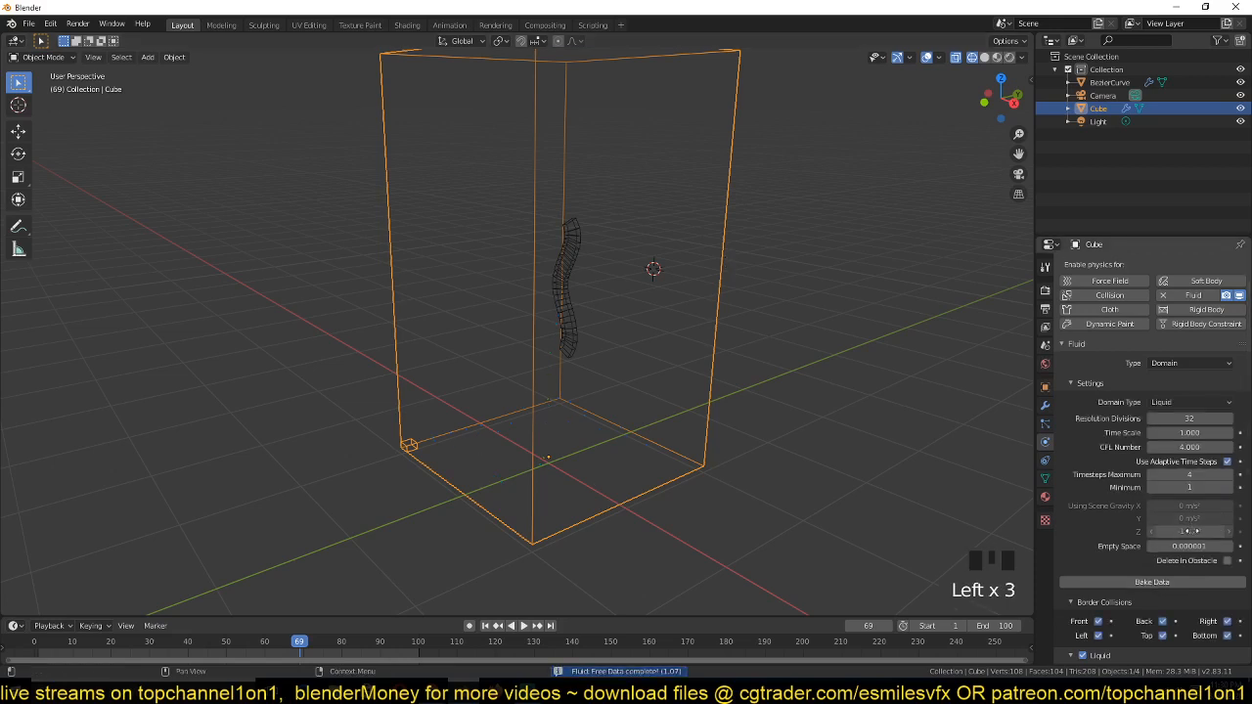
{"action": "left_click", "coordinate": [1191, 532]}
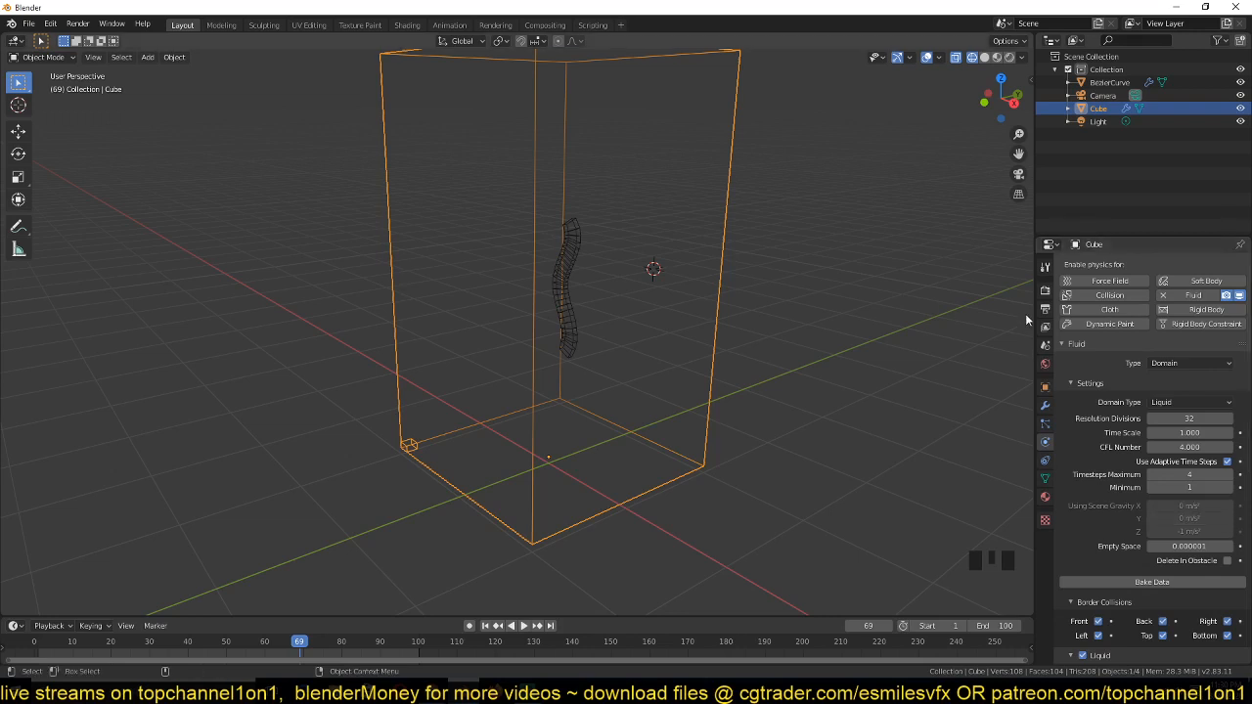
{"action": "left_click", "coordinate": [1045, 345]}
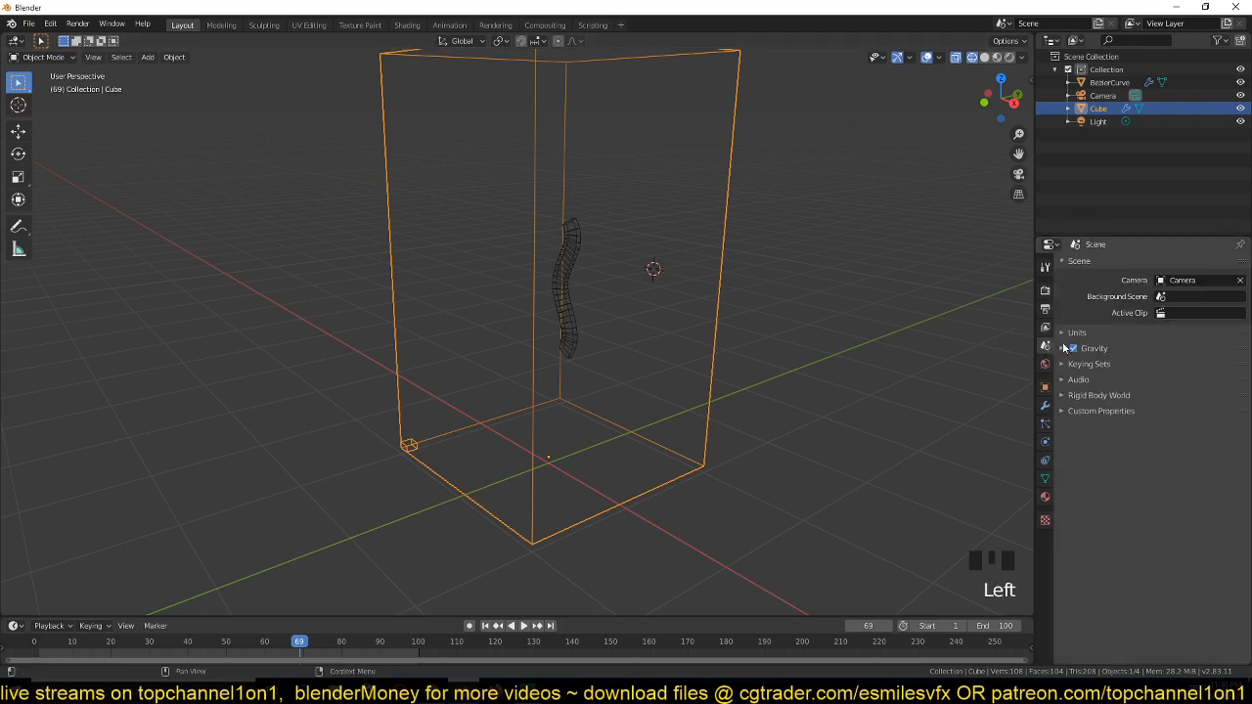
{"action": "left_click", "coordinate": [1125, 348]}
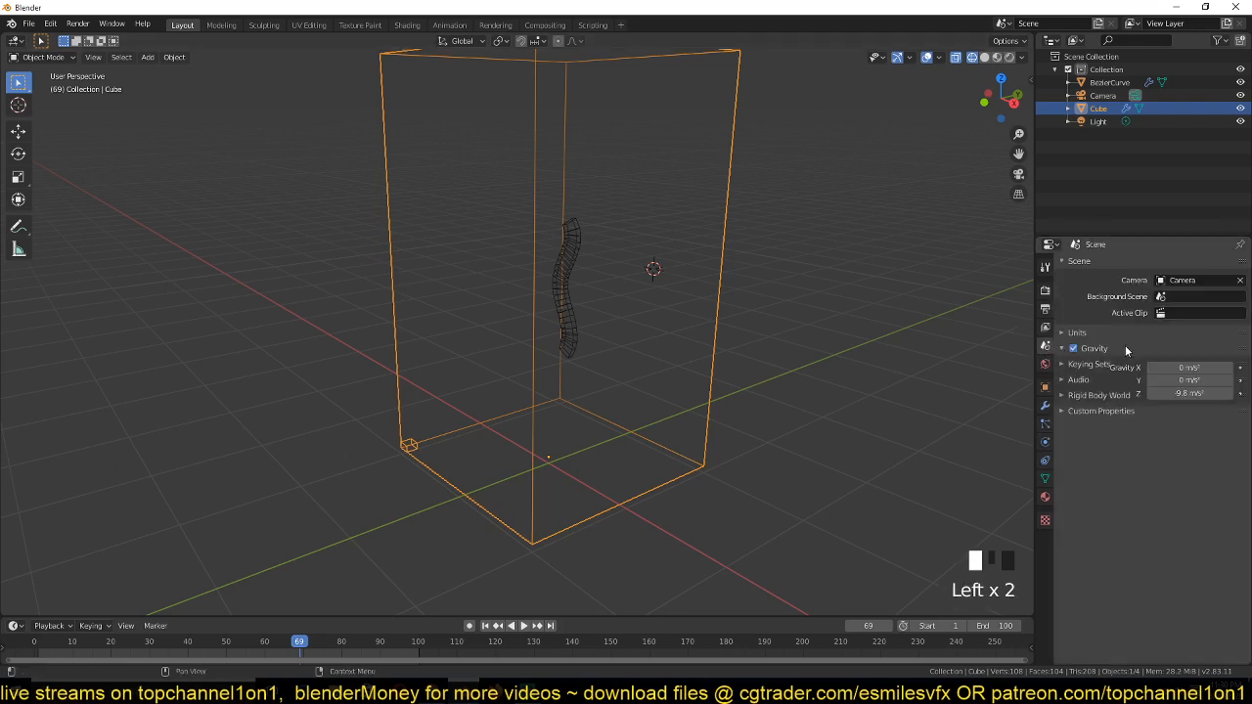
{"action": "left_click", "coordinate": [1073, 348]}
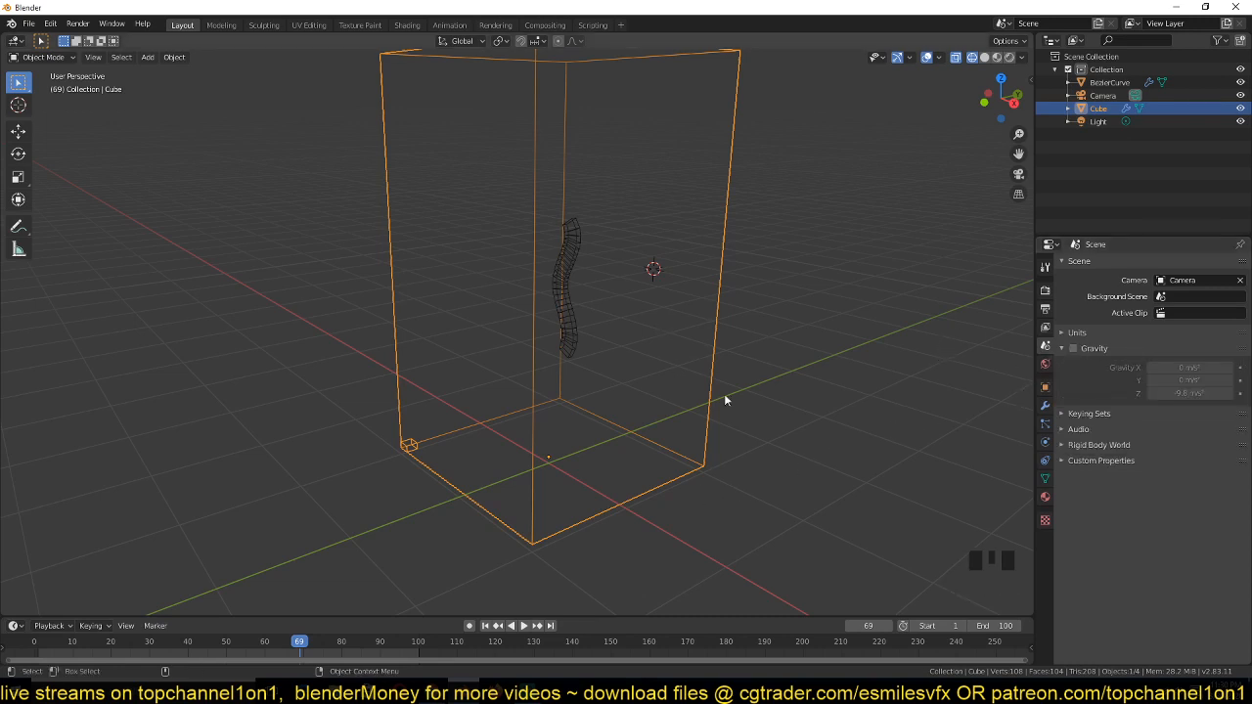
Set the fluid domain's Z gravity to 0 m/s² and bake the data
{"action": "left_click", "coordinate": [1045, 442]}
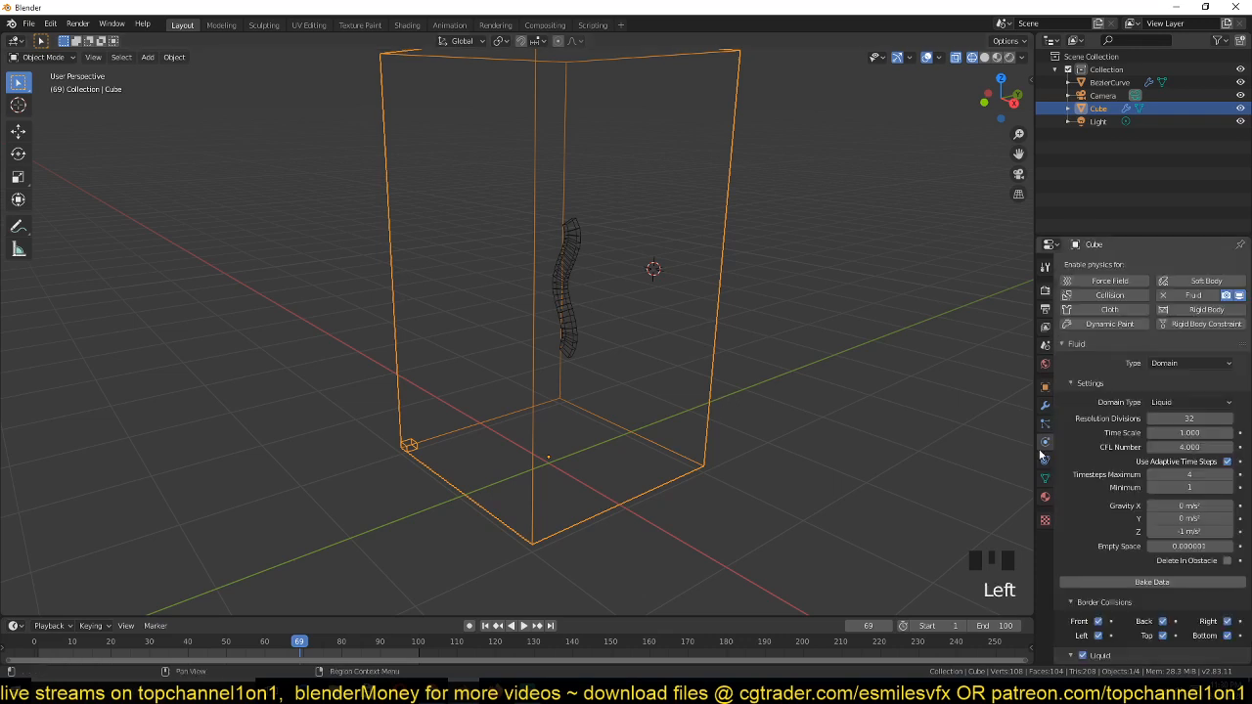
{"action": "scroll", "coordinate": [1130, 514], "scroll_direction": "down", "scroll_amount": 1}
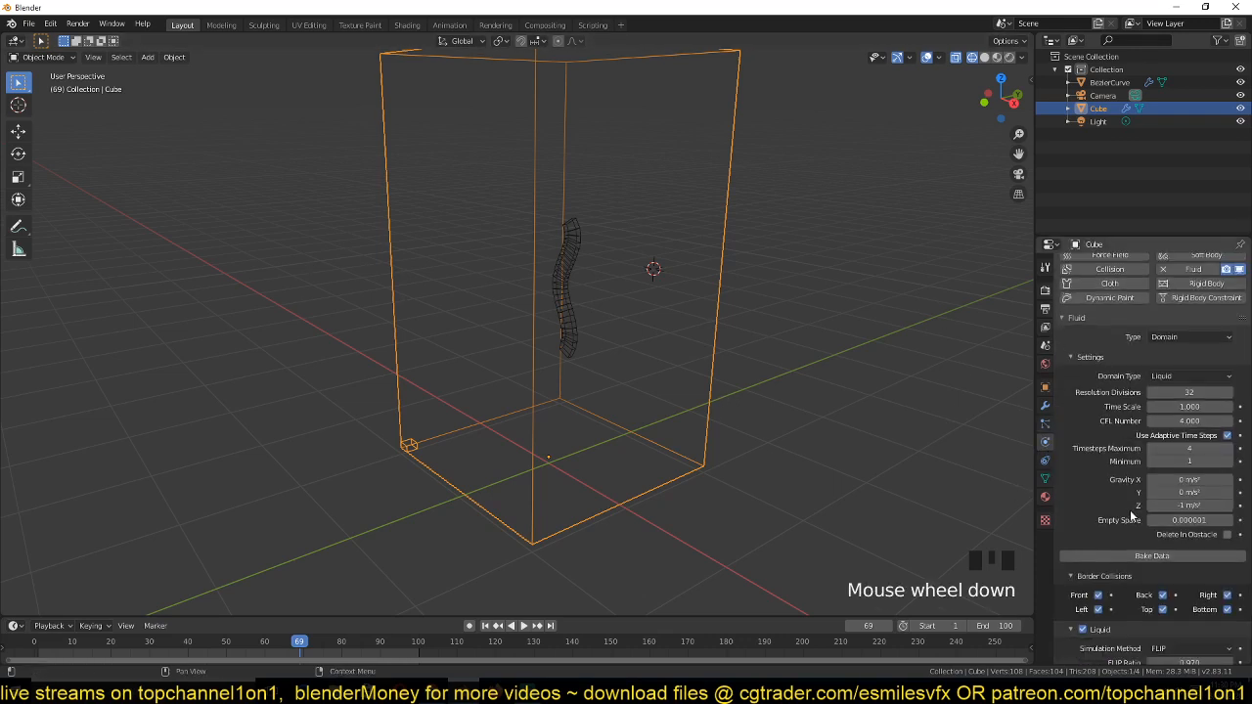
{"action": "left_click", "coordinate": [1189, 506]}
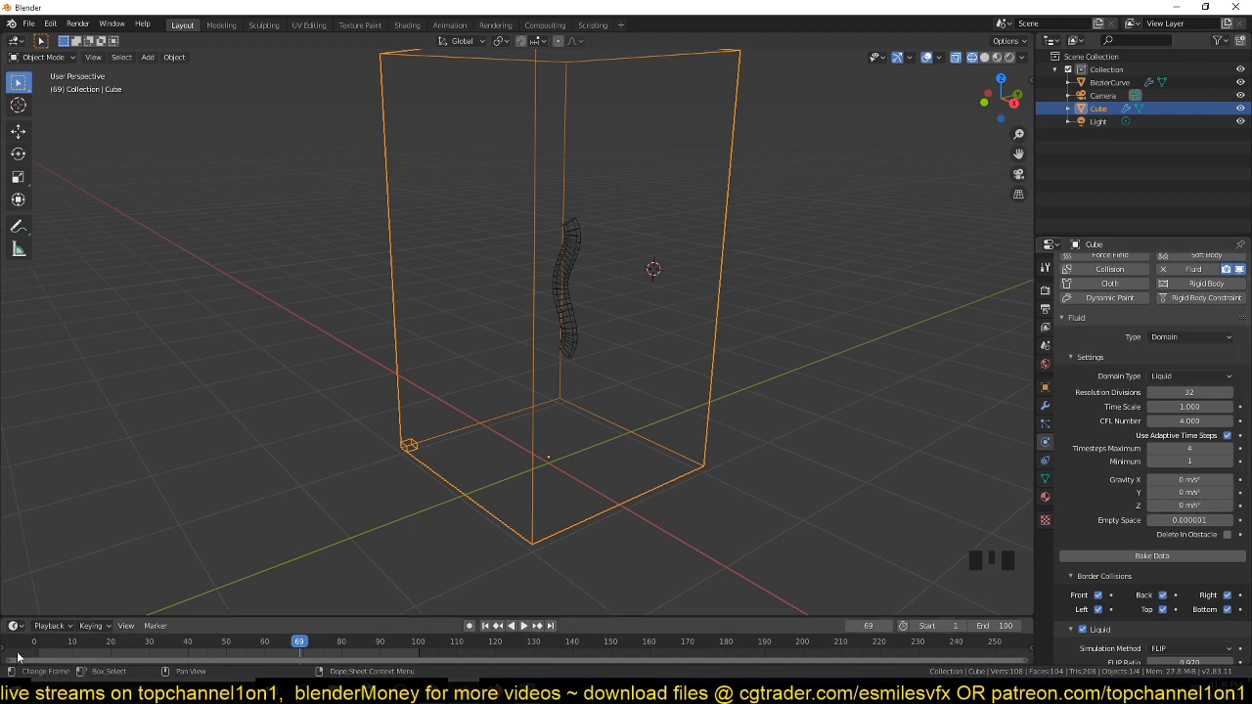
{"action": "left_click", "coordinate": [1152, 556]}
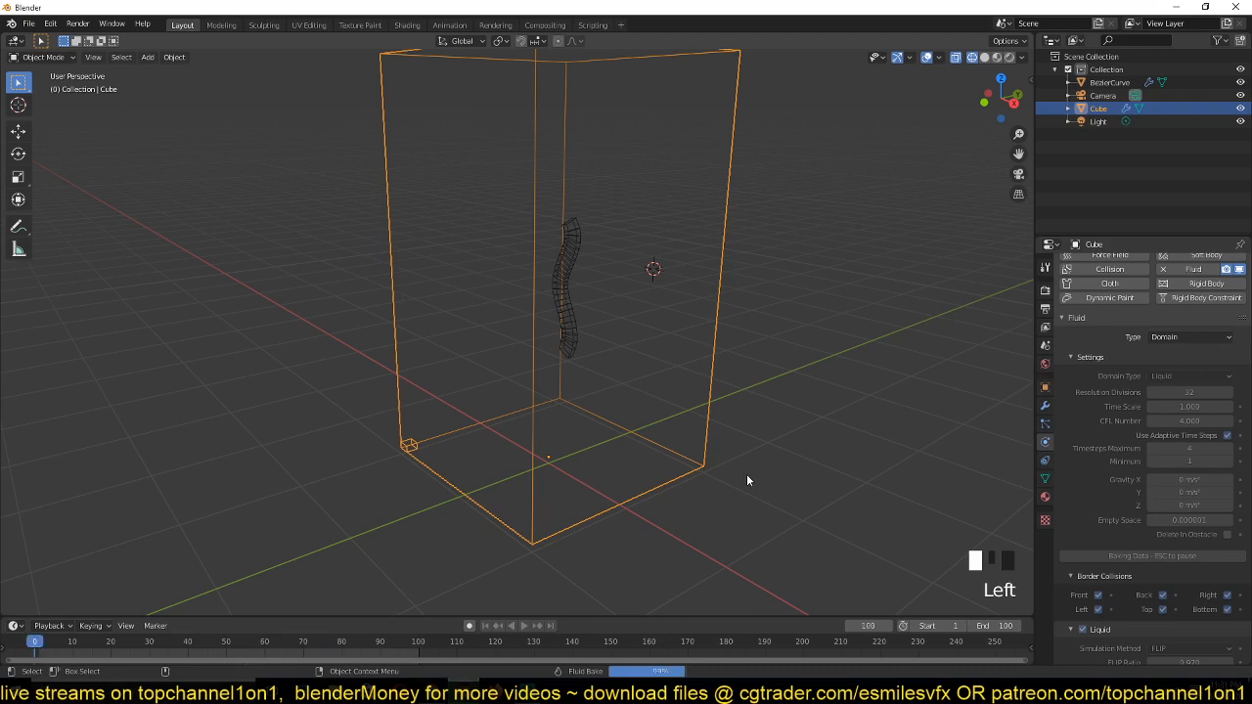
Play back the baked simulation and check from several angles whether the flat strip emits liquid
{"action": "key", "text": "space"}
{"action": "key", "text": "space"}
{"action": "key", "text": "grave"}
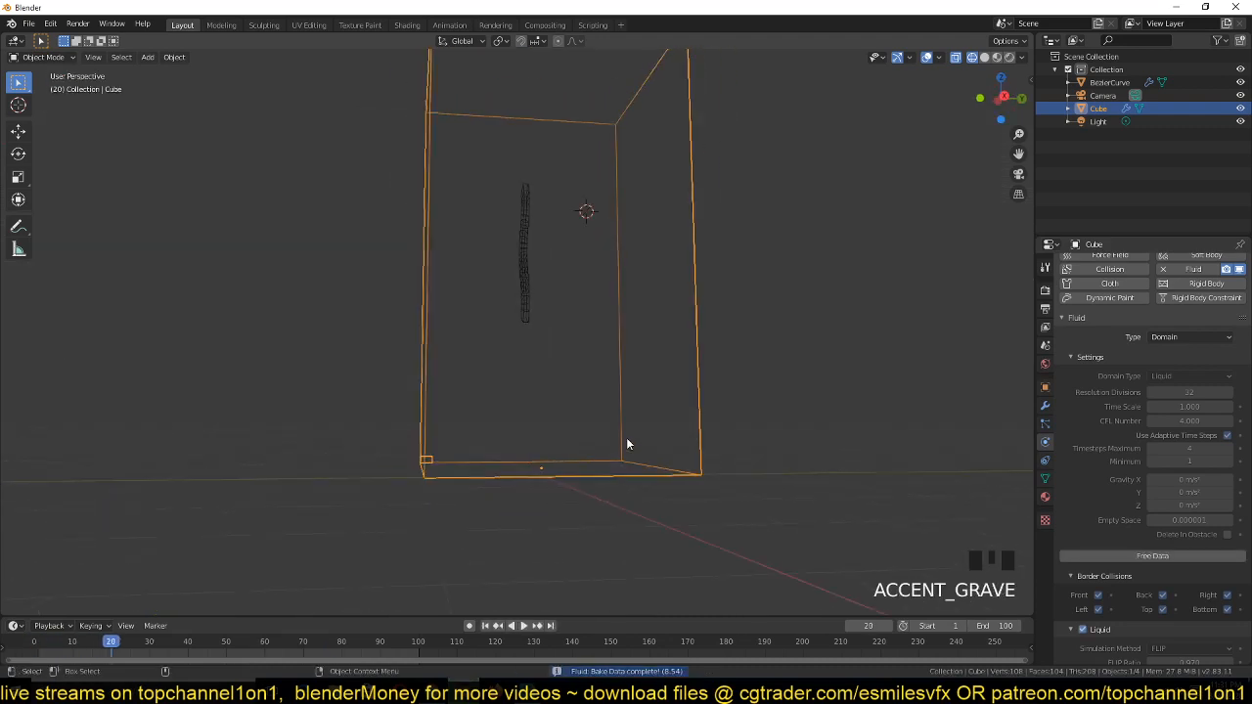
{"action": "middle_click_drag", "start_coordinate": [627, 441], "coordinate": [627, 471]}
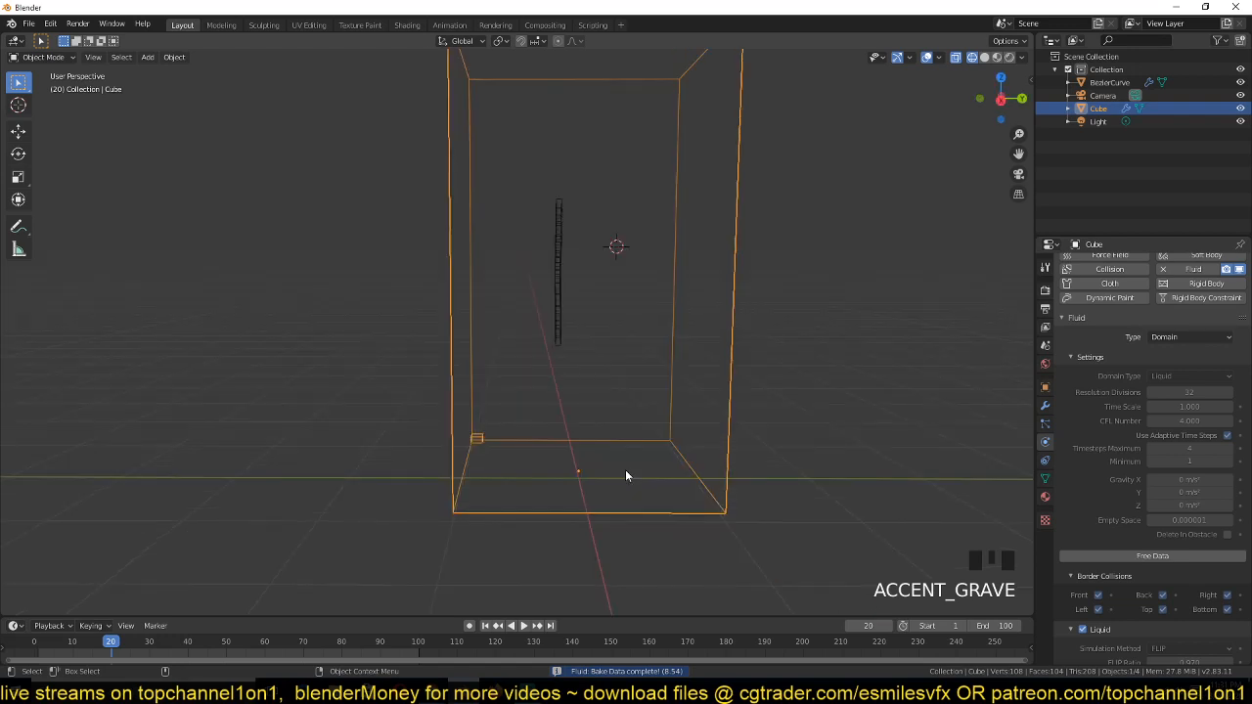
{"action": "right_click", "coordinate": [33, 657], "text": "shift"}
{"action": "key", "text": "space"}
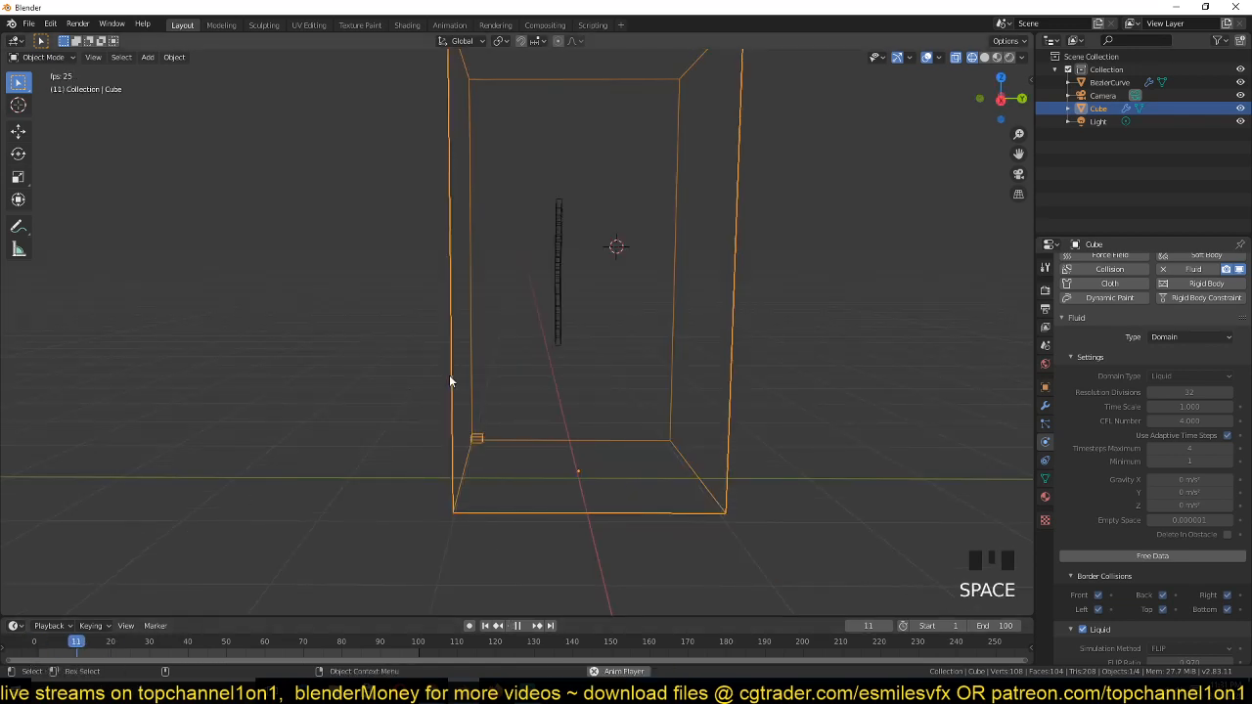
{"action": "middle_click_drag", "start_coordinate": [449, 375], "coordinate": [657, 360]}
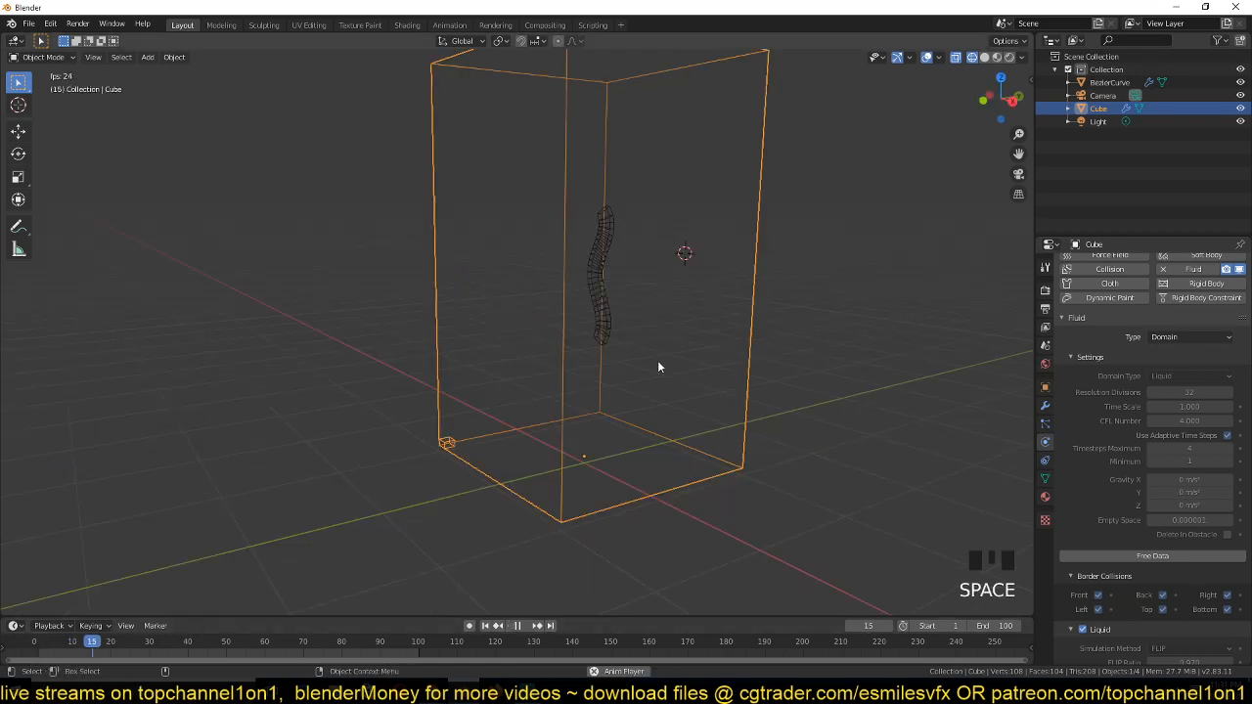
{"action": "key", "text": "Escape"}
Delete the wavy BezierCurve strip emitter from the domain
{"action": "left_click", "coordinate": [597, 285]}
{"action": "key", "text": "Delete"}
{"action": "left_click", "coordinate": [601, 325]}
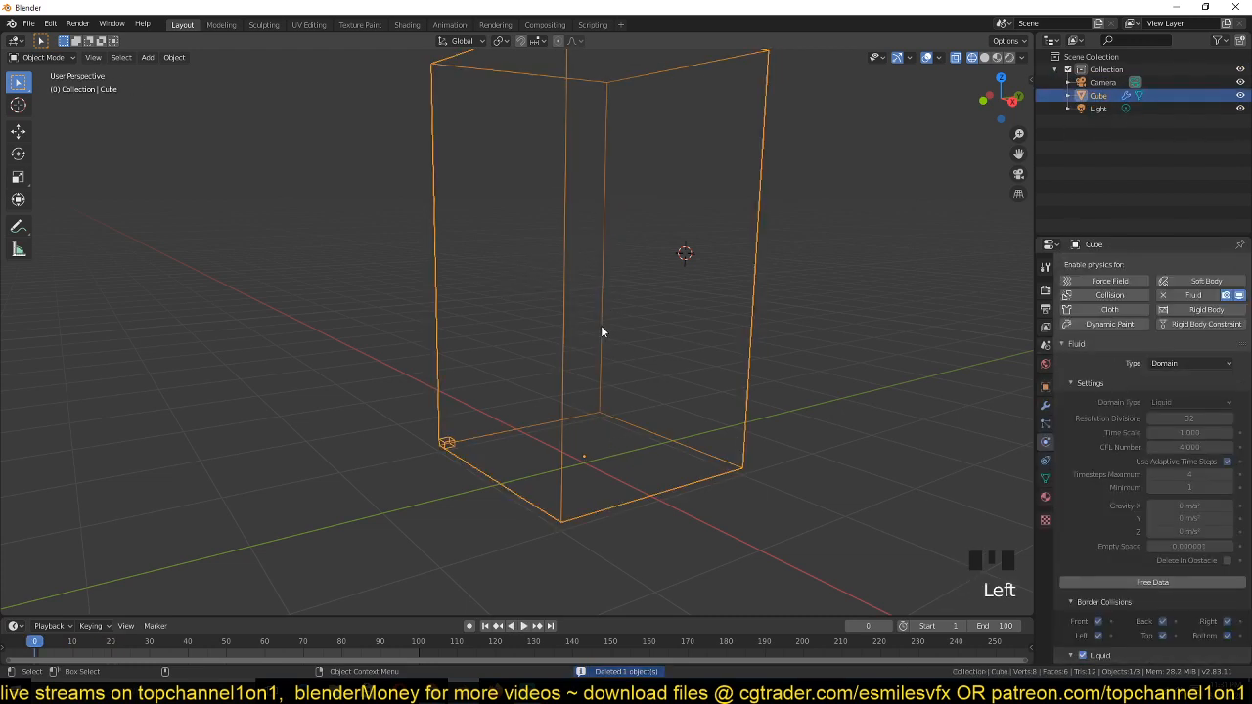
From the top view, add a mesh plane near the domain's centre and scale it down well inside the domain
{"action": "key", "text": "KP_7"}
{"action": "key", "text": "shift+a"}
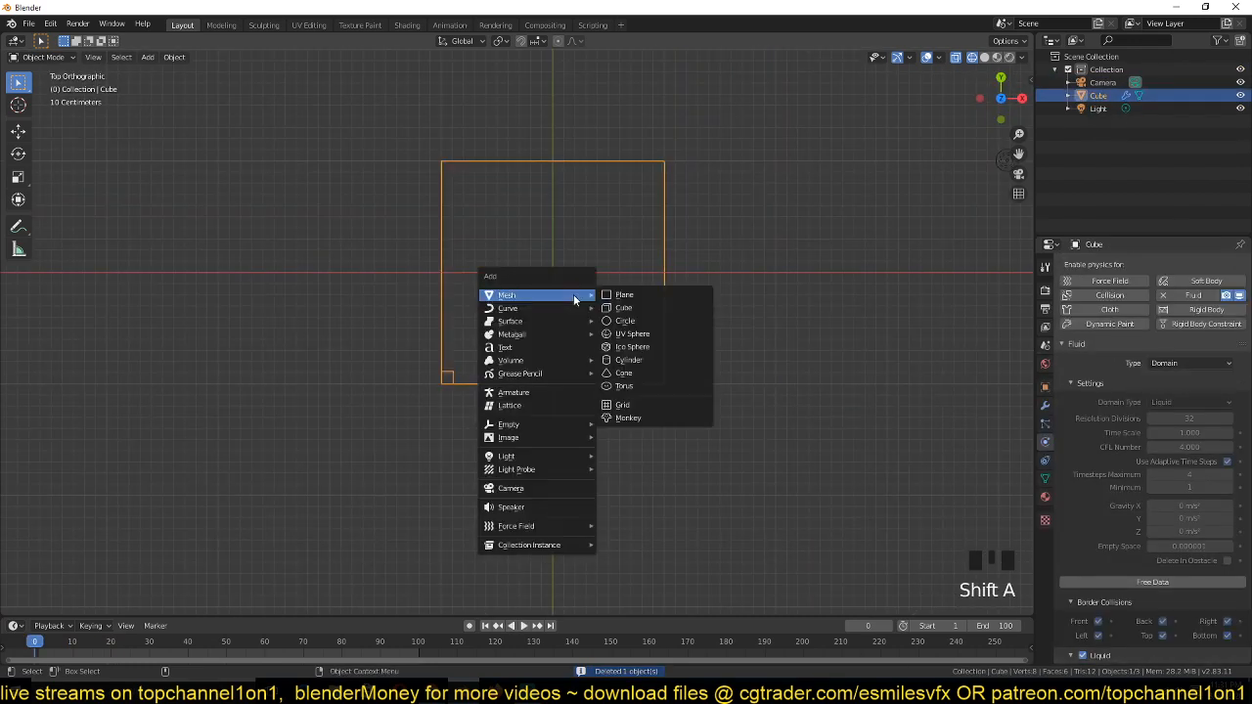
{"action": "mouse_move", "coordinate": [588, 293]}
{"action": "left_click", "coordinate": [640, 293]}
{"action": "key", "text": "s"}
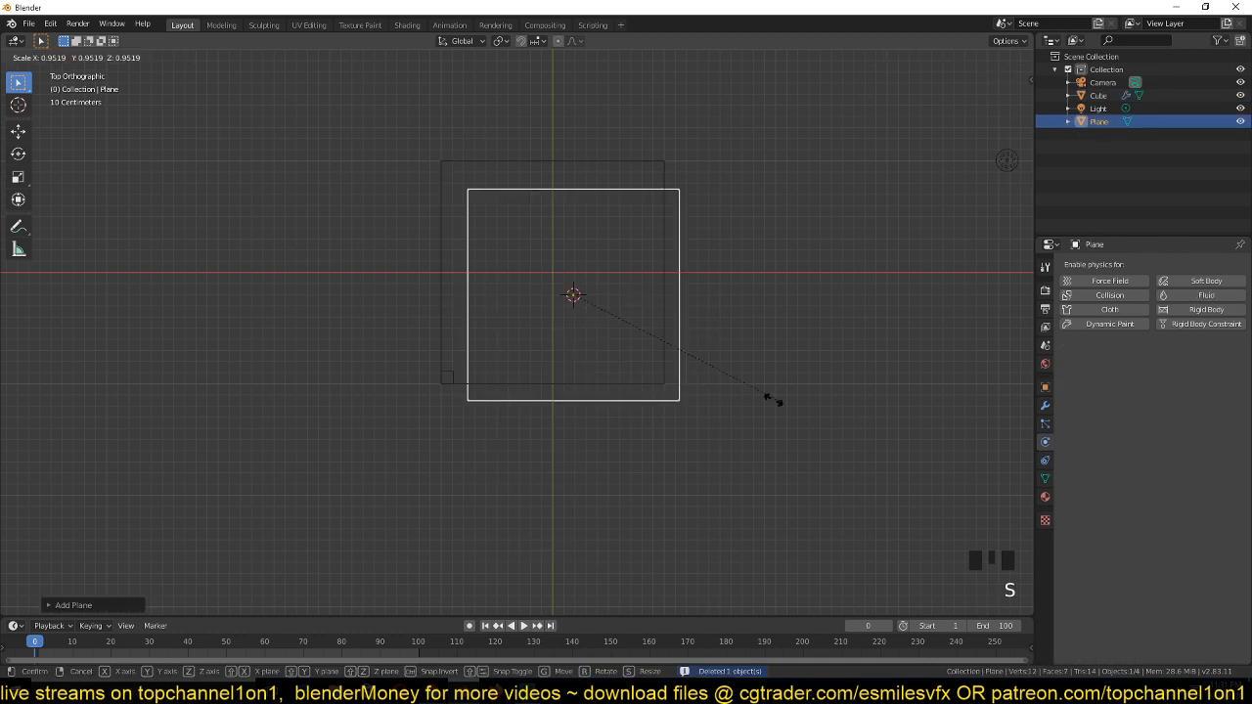
{"action": "left_click", "coordinate": [773, 399]}
From the front view, lower the plane along Z below the domain's top and scale it up slightly
{"action": "key", "text": "KP_1"}
{"action": "scroll", "coordinate": [660, 358], "scroll_direction": "down", "scroll_amount": 6}
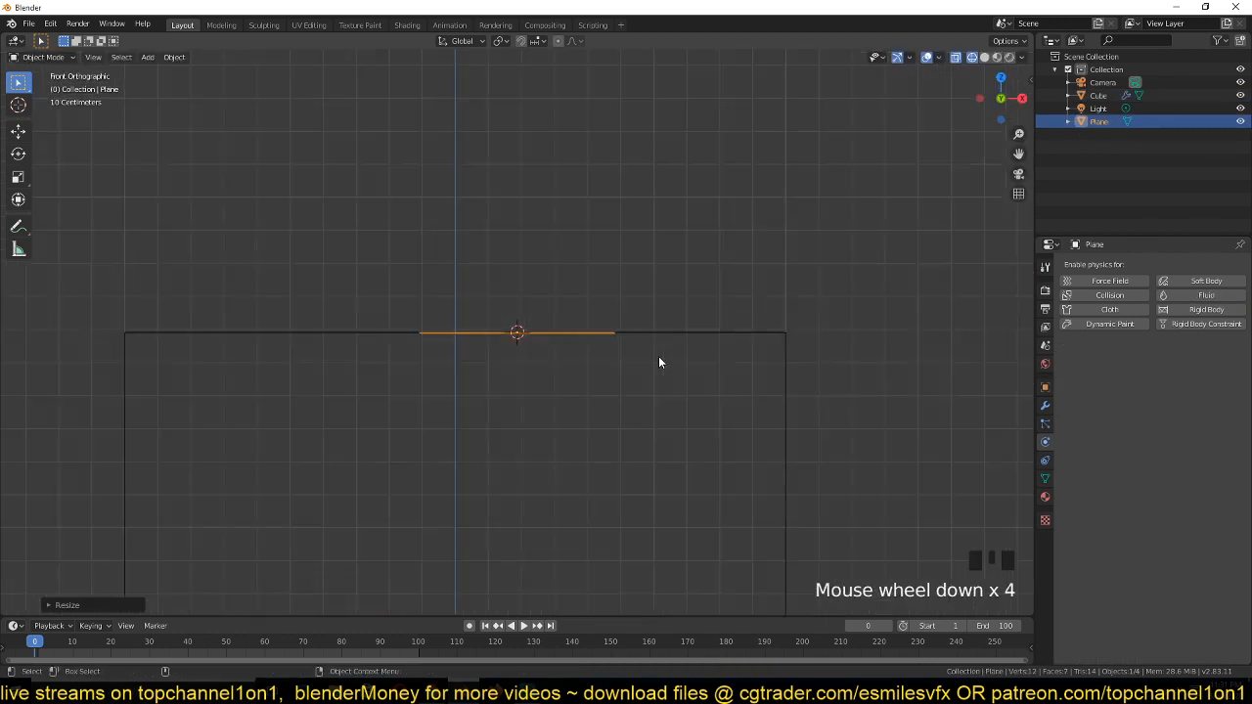
{"action": "middle_click_drag", "start_coordinate": [658, 356], "coordinate": [605, 186], "text": "shift"}
{"action": "key", "text": "g"}
{"action": "key", "text": "z"}
{"action": "left_click", "coordinate": [682, 342]}
{"action": "key", "text": "s"}
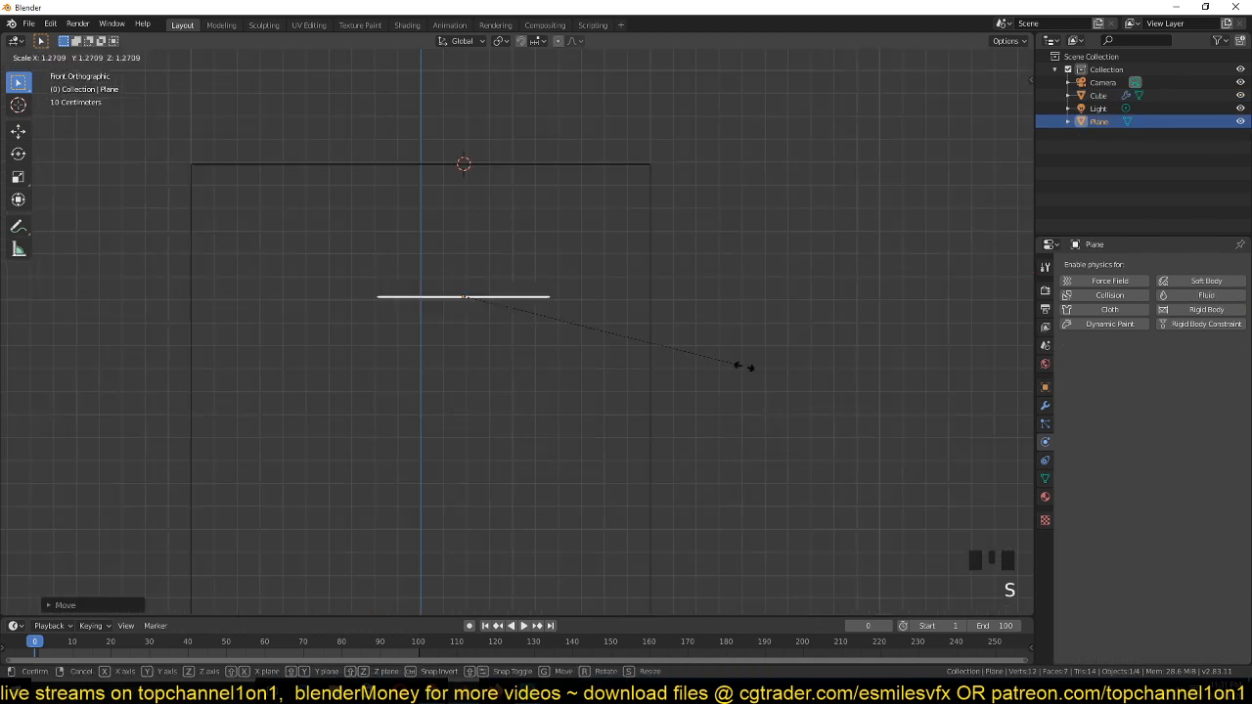
{"action": "left_click", "coordinate": [766, 370]}
{"action": "middle_click_drag", "start_coordinate": [569, 413], "coordinate": [681, 304], "text": "shift"}
{"action": "scroll", "coordinate": [682, 304], "scroll_direction": "down", "scroll_amount": 2}
{"action": "scroll", "coordinate": [682, 310], "scroll_direction": "down", "scroll_amount": 1}
Extrude the plane into a box and move it farther down along Z inside the domain
{"action": "key", "text": "Tab"}
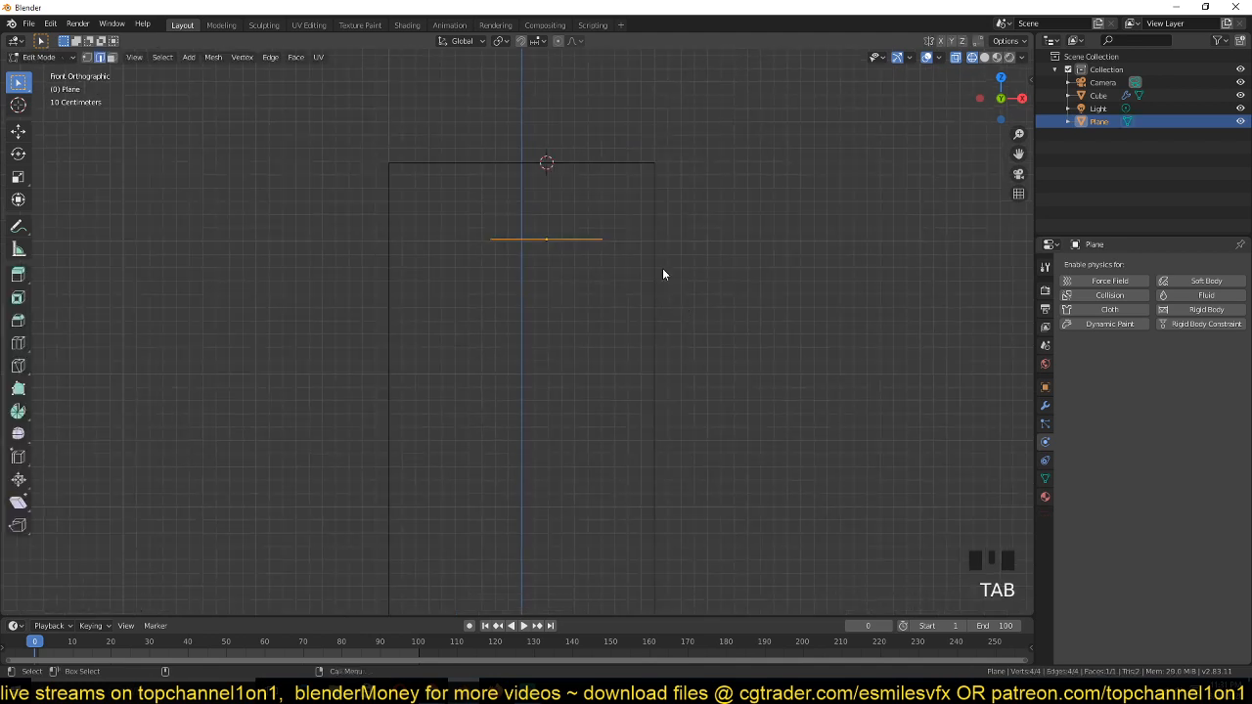
{"action": "key", "text": "Tab"}
{"action": "middle_click_drag", "start_coordinate": [663, 274], "coordinate": [615, 255]}
{"action": "key", "text": "g"}
{"action": "key", "text": "z"}
{"action": "left_click", "coordinate": [612, 386]}
Scale the box down slightly and flatten it along the Z axis
{"action": "key", "text": "s"}
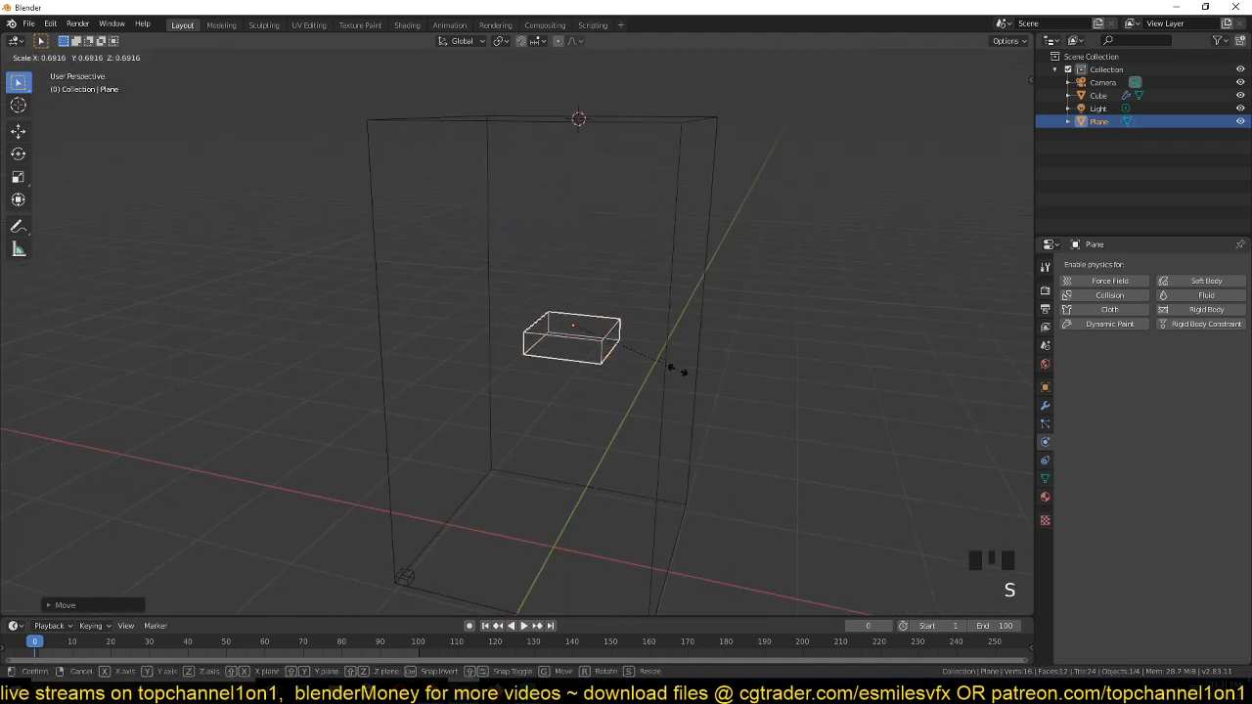
{"action": "left_click", "coordinate": [707, 370]}
{"action": "key", "text": "s"}
{"action": "key", "text": "z"}
{"action": "left_click", "coordinate": [650, 278]}
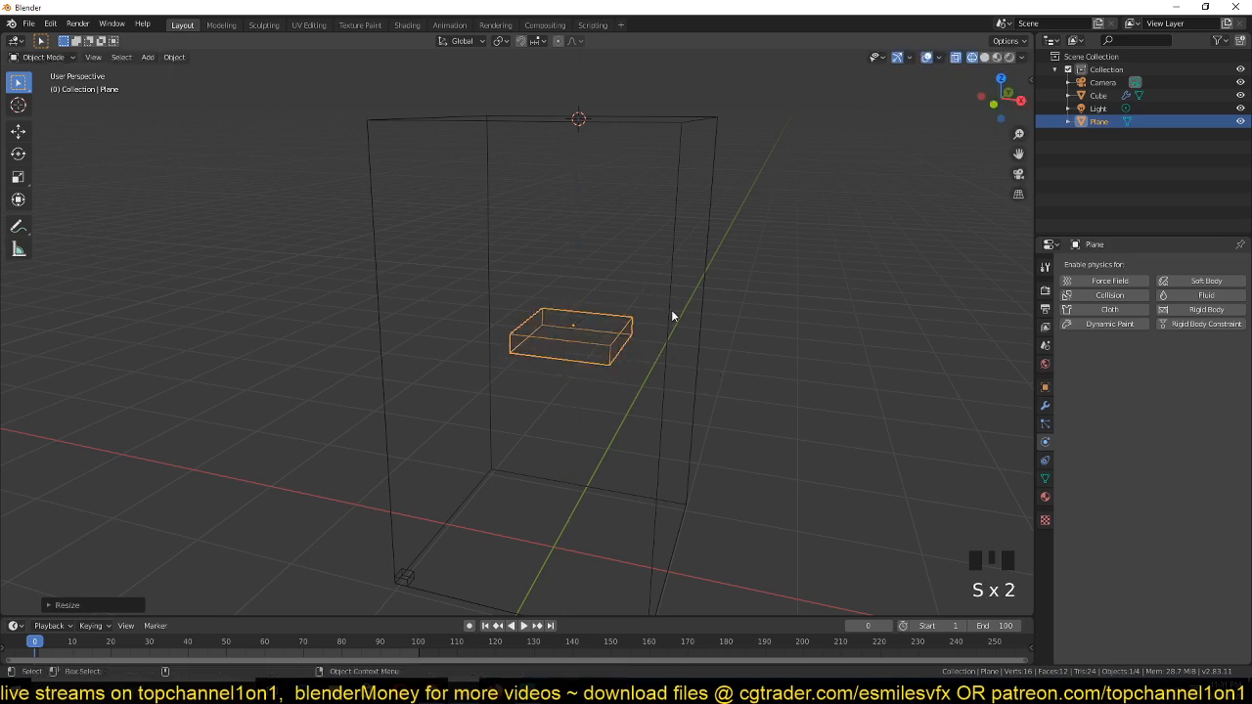
Recalculate the normals of the whole flat box to face outside, and return to Object Mode
{"action": "middle_click_drag", "start_coordinate": [671, 309], "coordinate": [627, 271]}
{"action": "key", "text": "Tab"}
{"action": "key", "text": "a"}
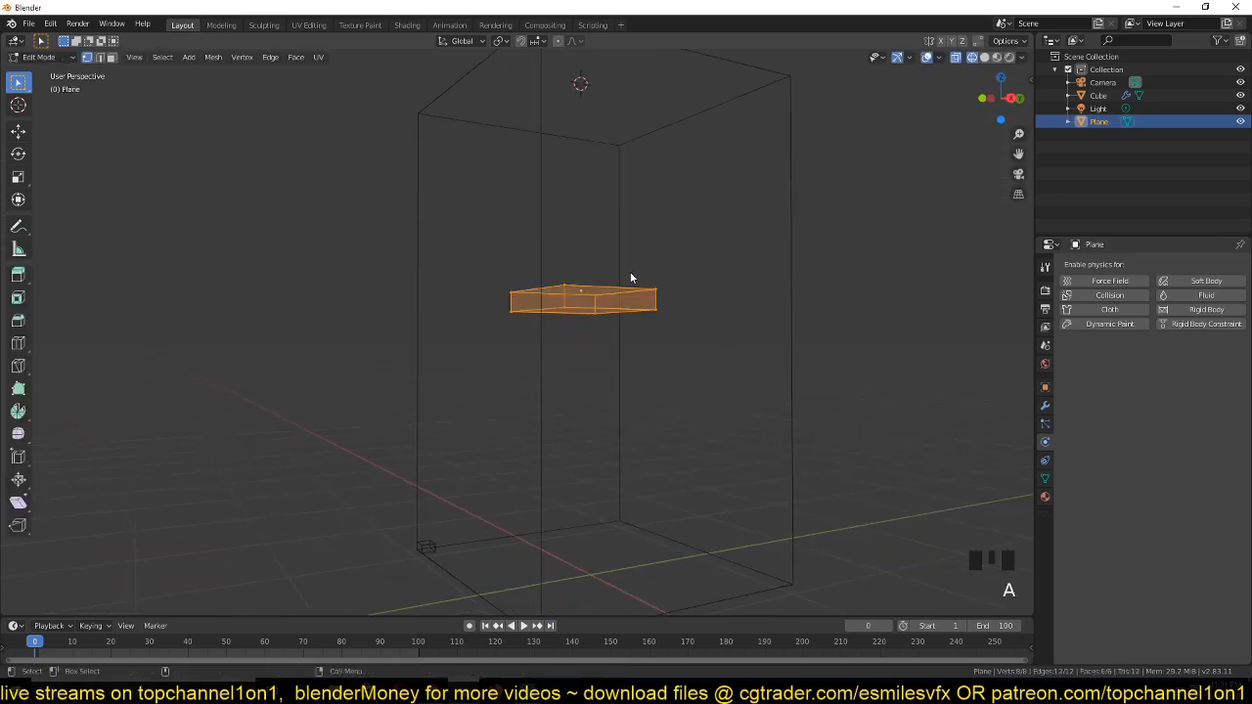
{"action": "key", "text": "shift+n"}
{"action": "key", "text": "Tab"}
{"action": "middle_click_drag", "start_coordinate": [705, 317], "coordinate": [685, 271]}
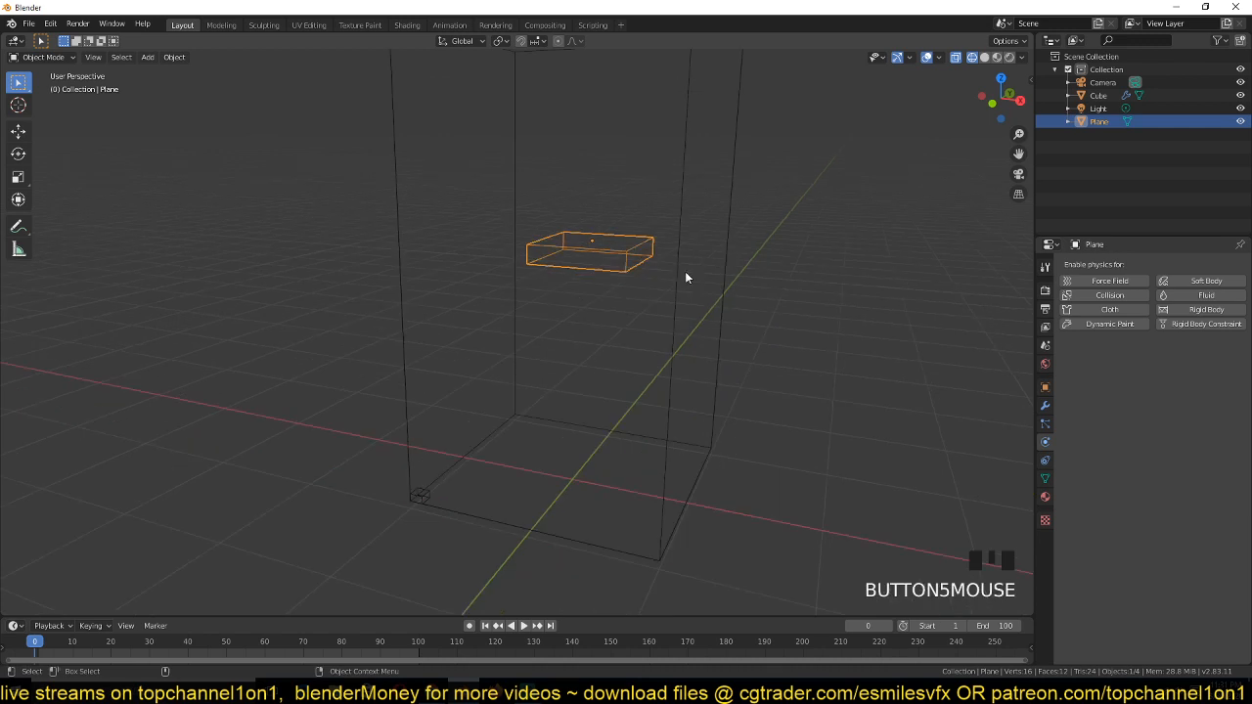
Add Fluid physics to the flat box as a Flow object with flow type Liquid and behavior Inflow
{"action": "left_click", "coordinate": [1206, 294]}
{"action": "left_click_drag", "start_coordinate": [1191, 363], "coordinate": [1188, 419]}
{"action": "left_click", "coordinate": [1190, 402]}
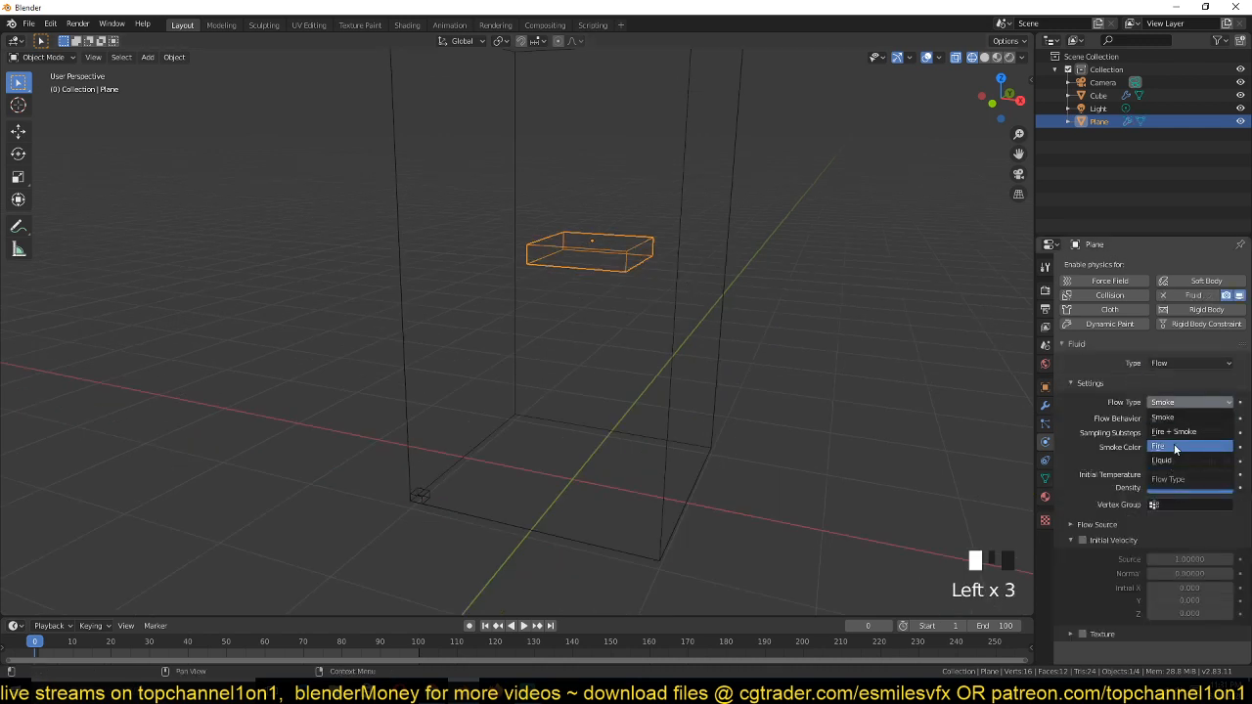
{"action": "left_click", "coordinate": [1172, 462]}
{"action": "left_click", "coordinate": [1202, 418]}
{"action": "left_click", "coordinate": [1163, 433]}
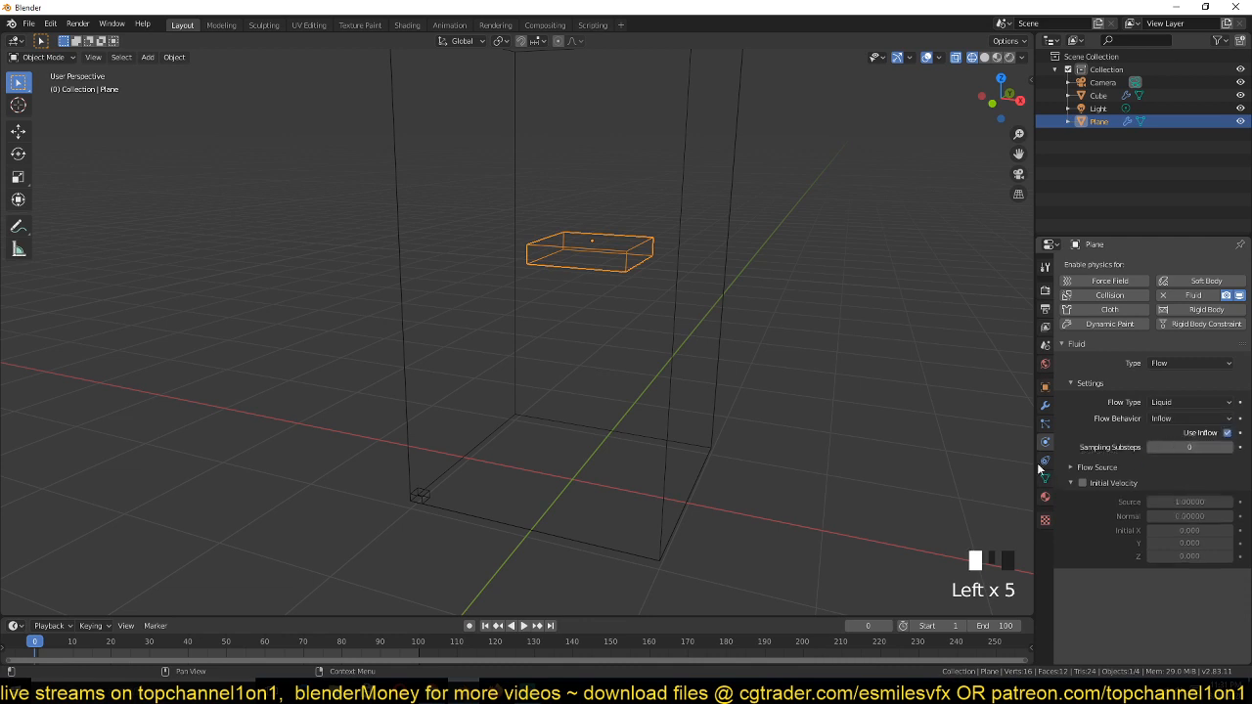
Subdivide the whole flat box once in Edit Mode and return to its fluid flow settings
{"action": "key", "text": "Tab"}
{"action": "right_click", "coordinate": [613, 274]}
{"action": "left_click", "coordinate": [606, 253]}
{"action": "key", "text": "Tab"}
{"action": "scroll", "coordinate": [1140, 482], "scroll_direction": "down", "scroll_amount": 1}
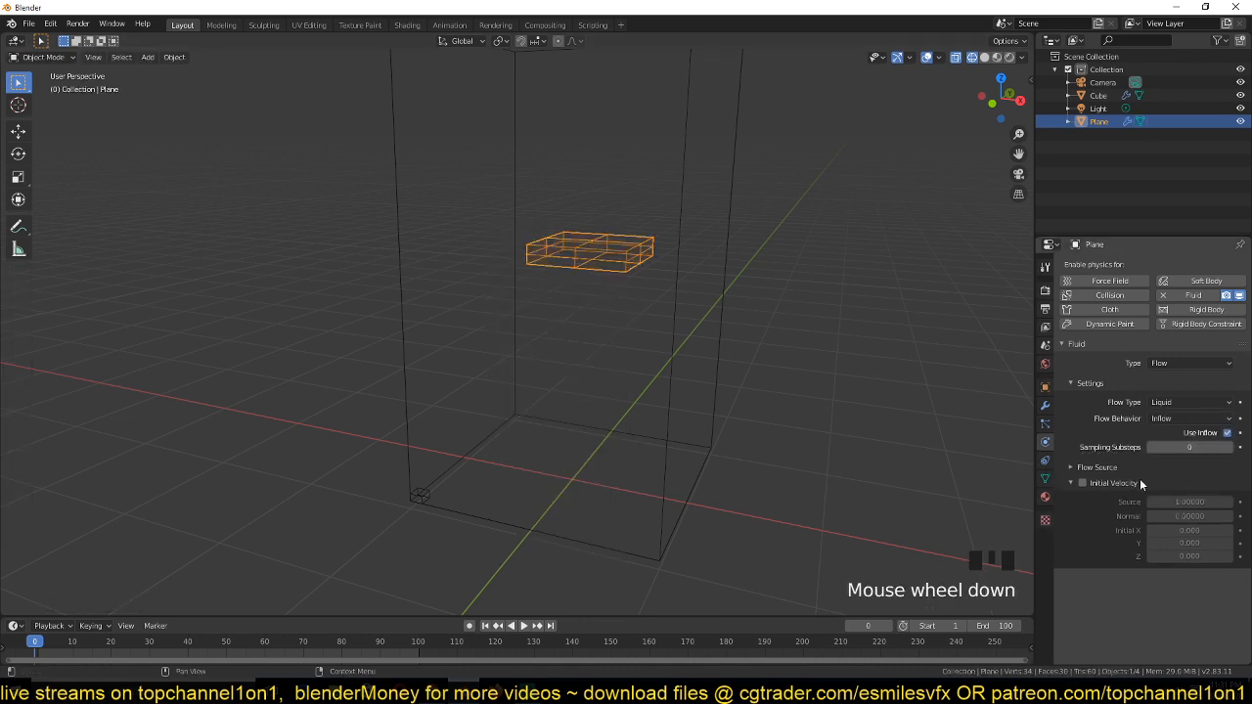
{"action": "left_click", "coordinate": [1140, 483]}
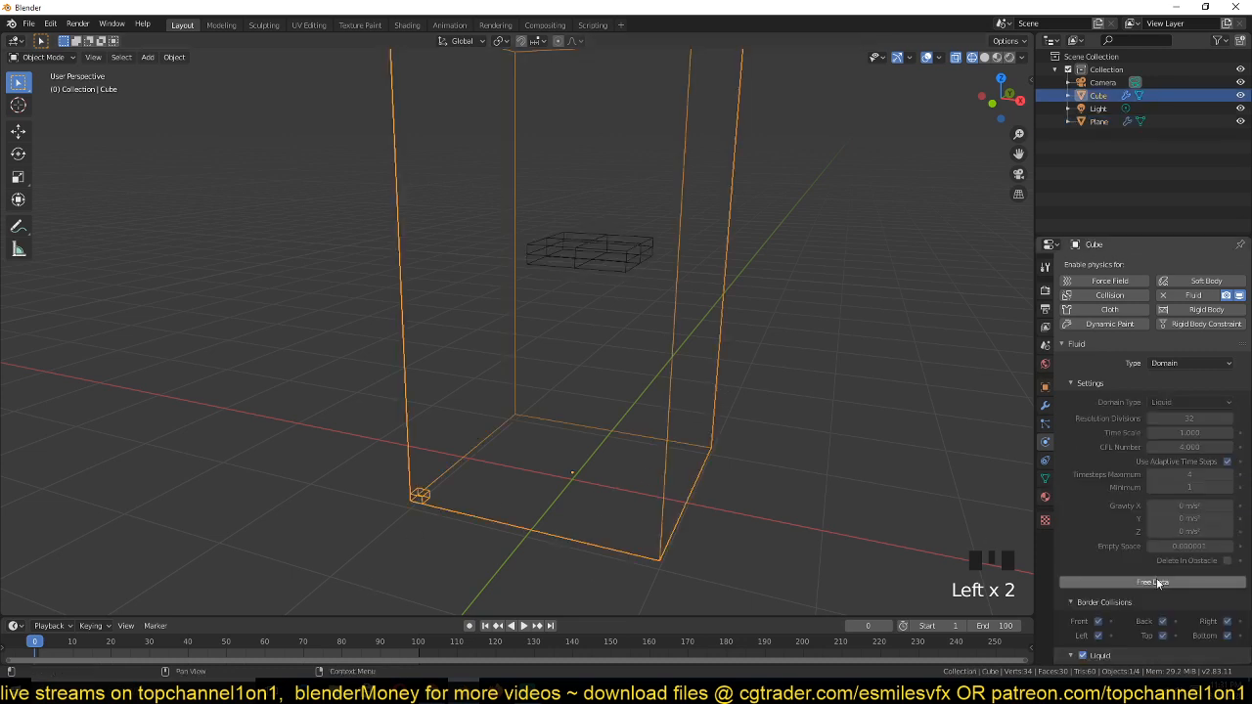
Free the domain cube's old fluid data and bake the simulation with the flat box emitter
{"action": "left_click", "coordinate": [1158, 582]}
{"action": "left_click", "coordinate": [1158, 582]}
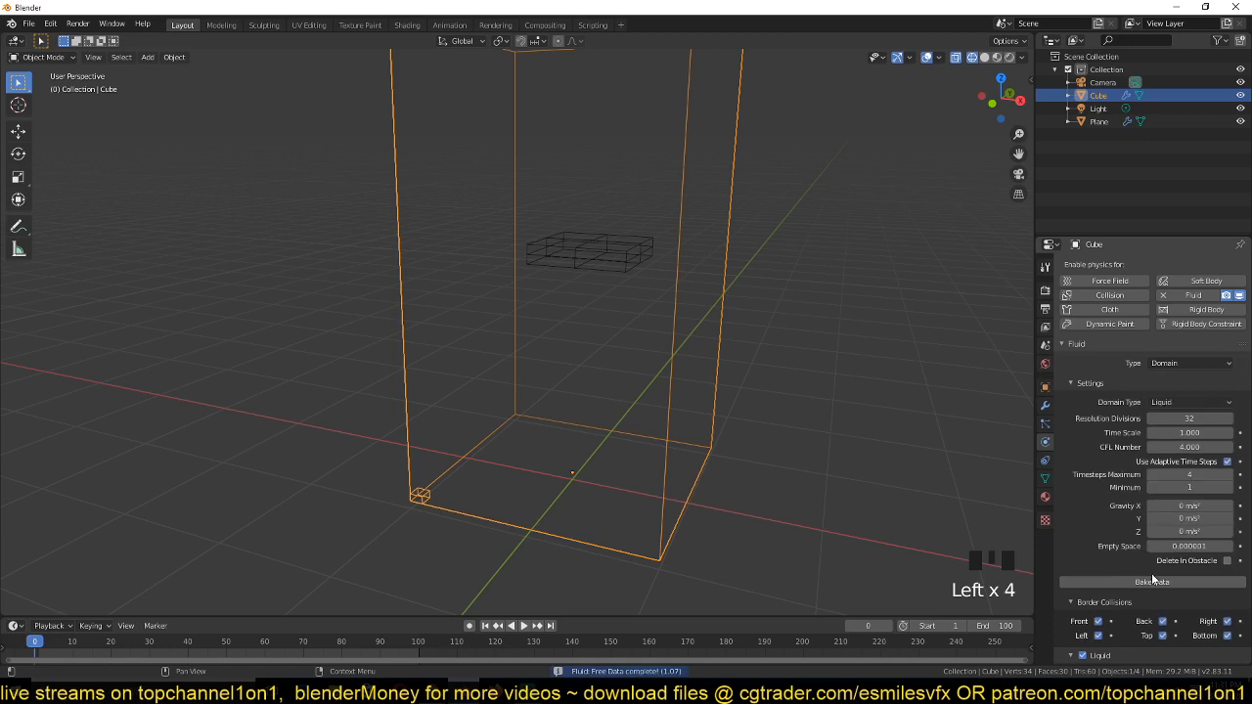
{"action": "left_click", "coordinate": [1157, 582]}
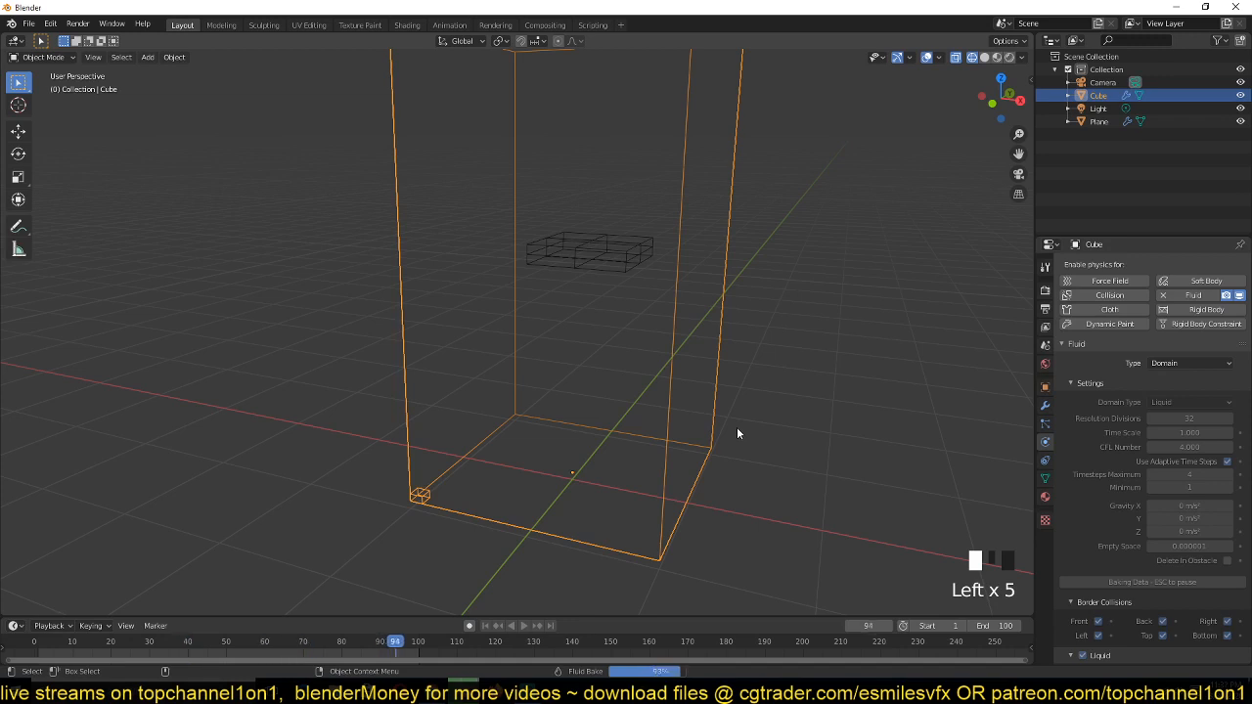
Play back the baked simulation and inspect how the liquid particles fill the flat box emitter
{"action": "key", "text": "space"}
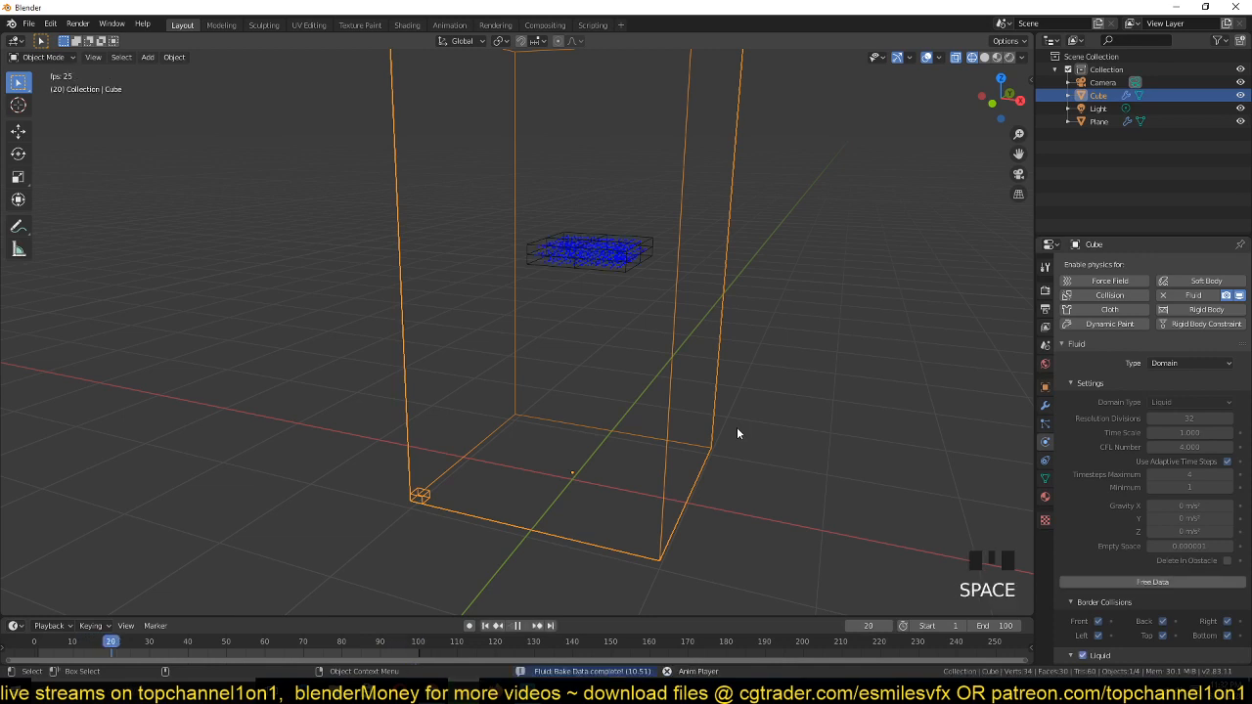
{"action": "key", "text": "Escape"}
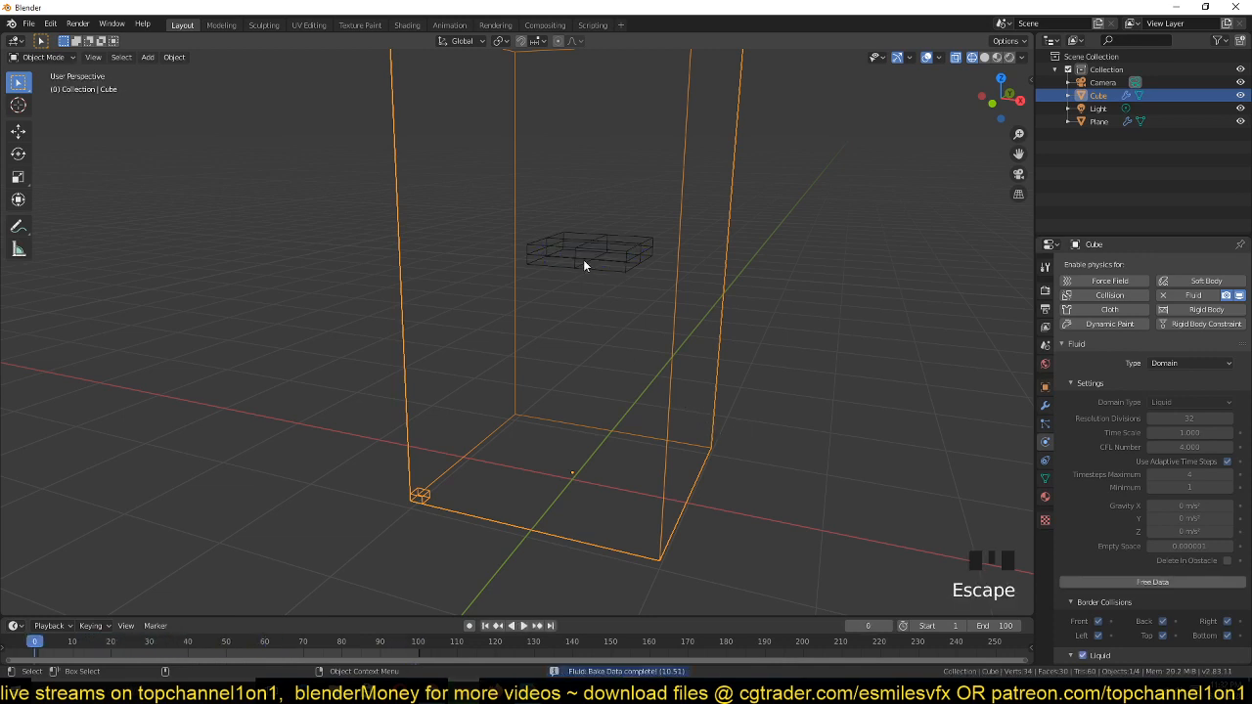
{"action": "key", "text": "space"}
{"action": "middle_click_drag", "start_coordinate": [602, 265], "coordinate": [694, 353]}
{"action": "key", "text": "space"}
Add a Bezier curve at the domain's base and set its control points' handle type to Automatic in Edit Mode
{"action": "key", "text": "grave"}
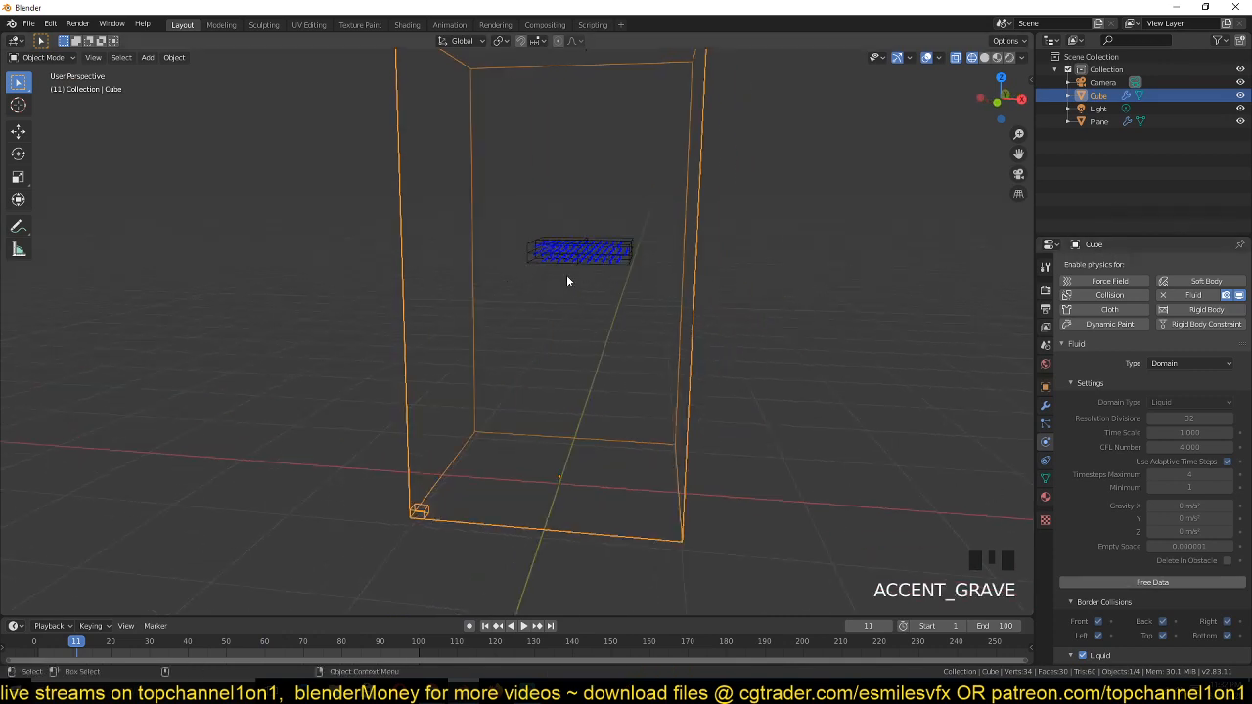
{"action": "key", "text": "KP_1"}
{"action": "scroll", "coordinate": [567, 284], "scroll_direction": "down", "scroll_amount": 4}
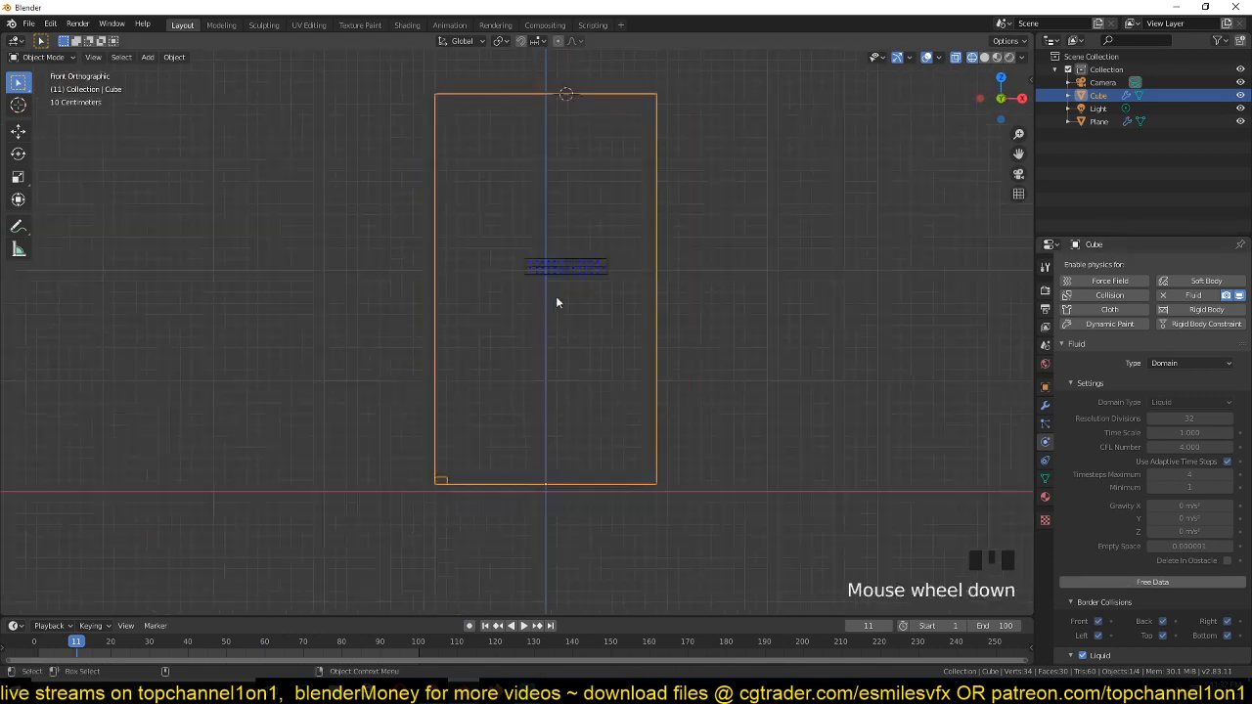
{"action": "key", "text": "shift+a"}
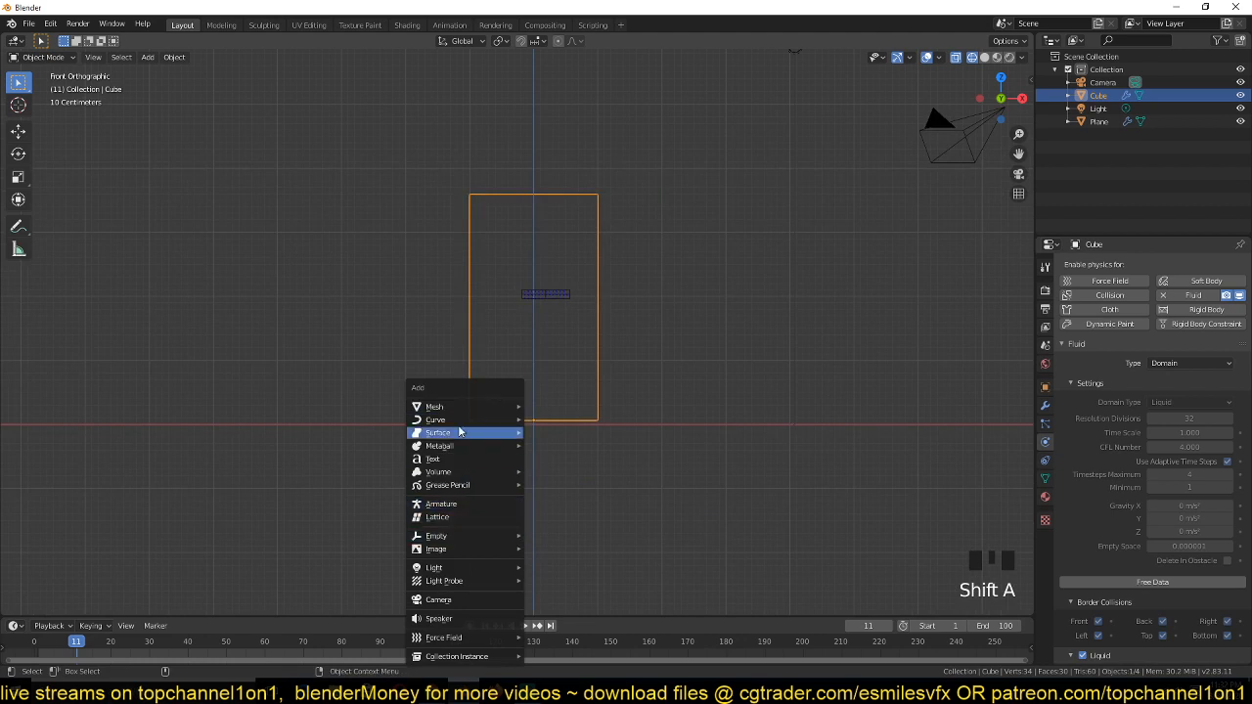
{"action": "mouse_move", "coordinate": [460, 420]}
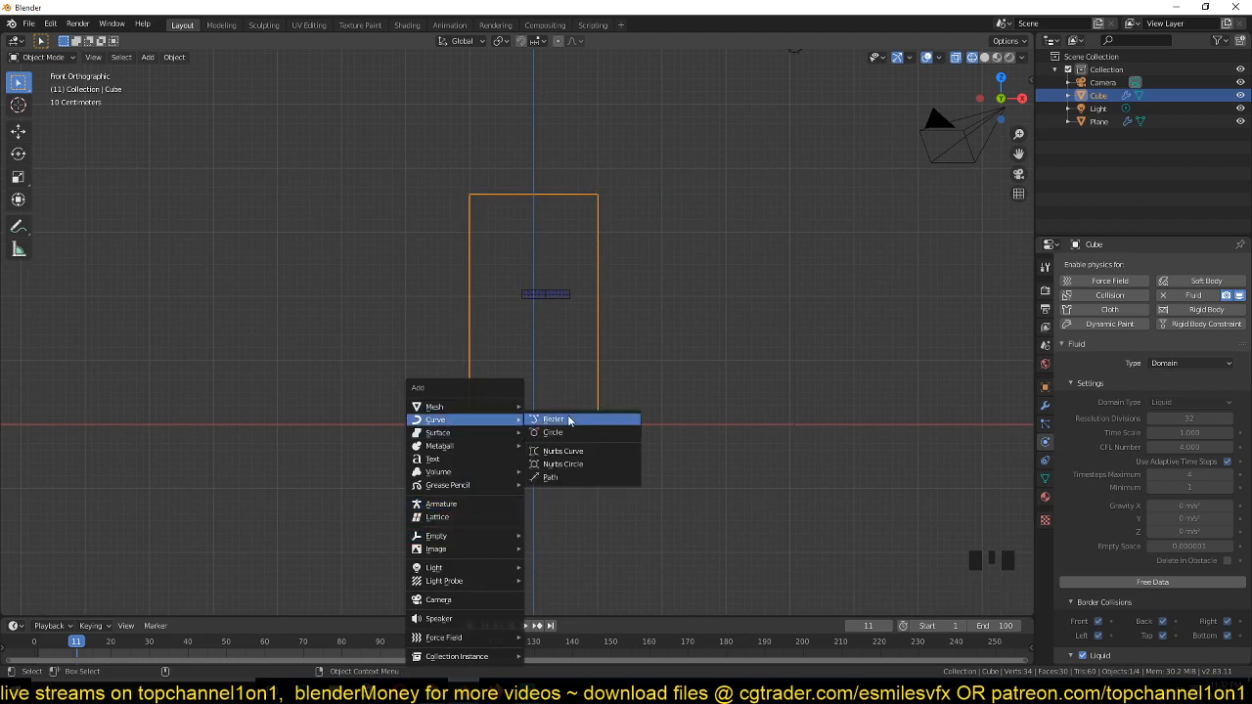
{"action": "left_click", "coordinate": [572, 430]}
{"action": "key", "text": "Tab"}
{"action": "key", "text": "KP_7"}
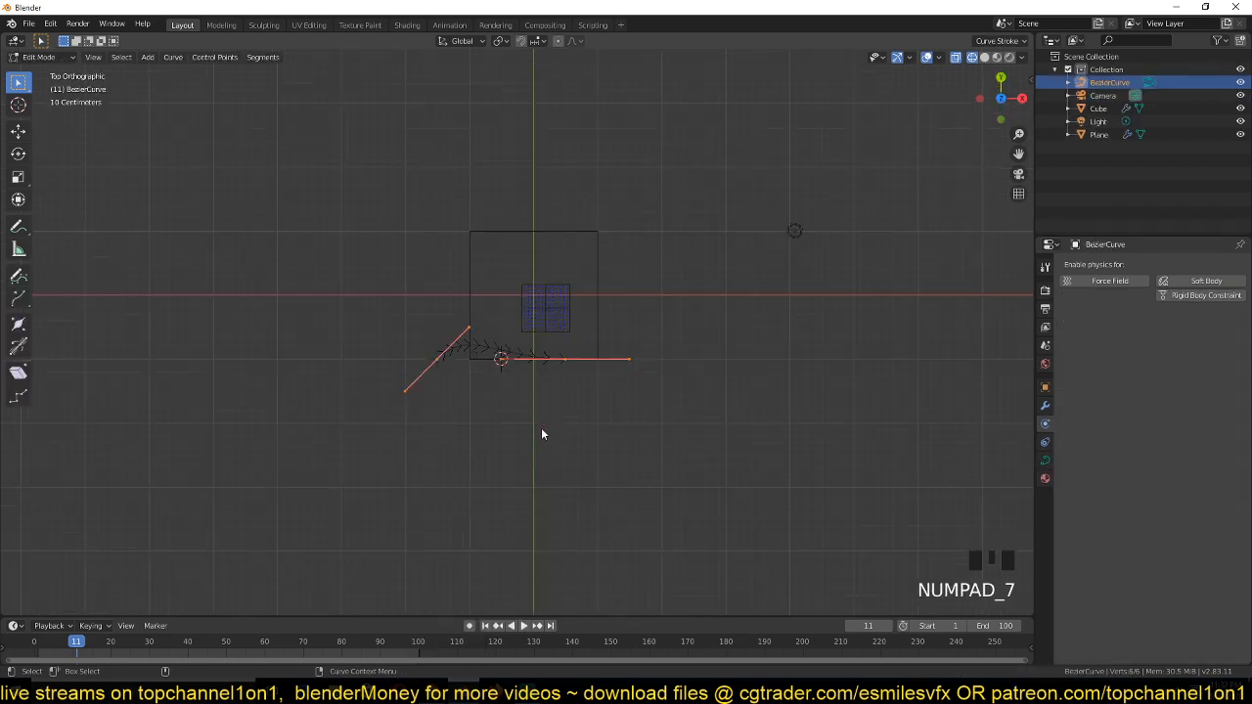
{"action": "left_click", "coordinate": [570, 368]}
{"action": "key", "text": "grave"}
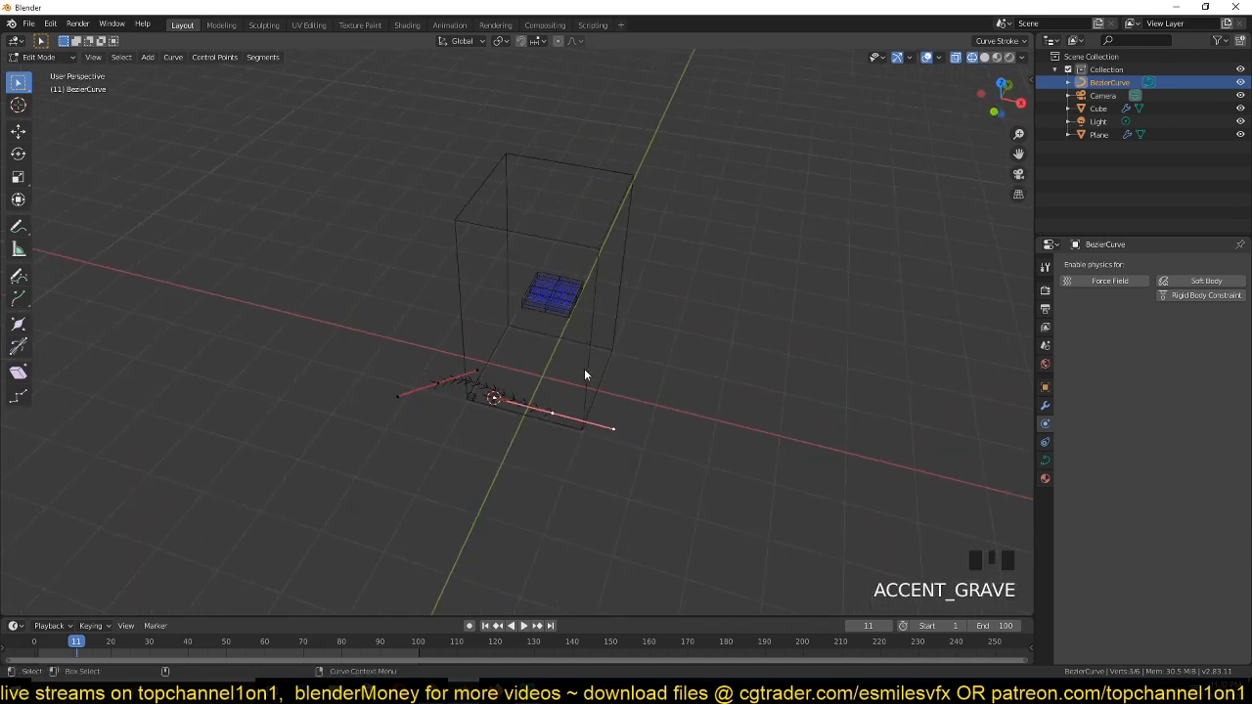
{"action": "key", "text": "v"}
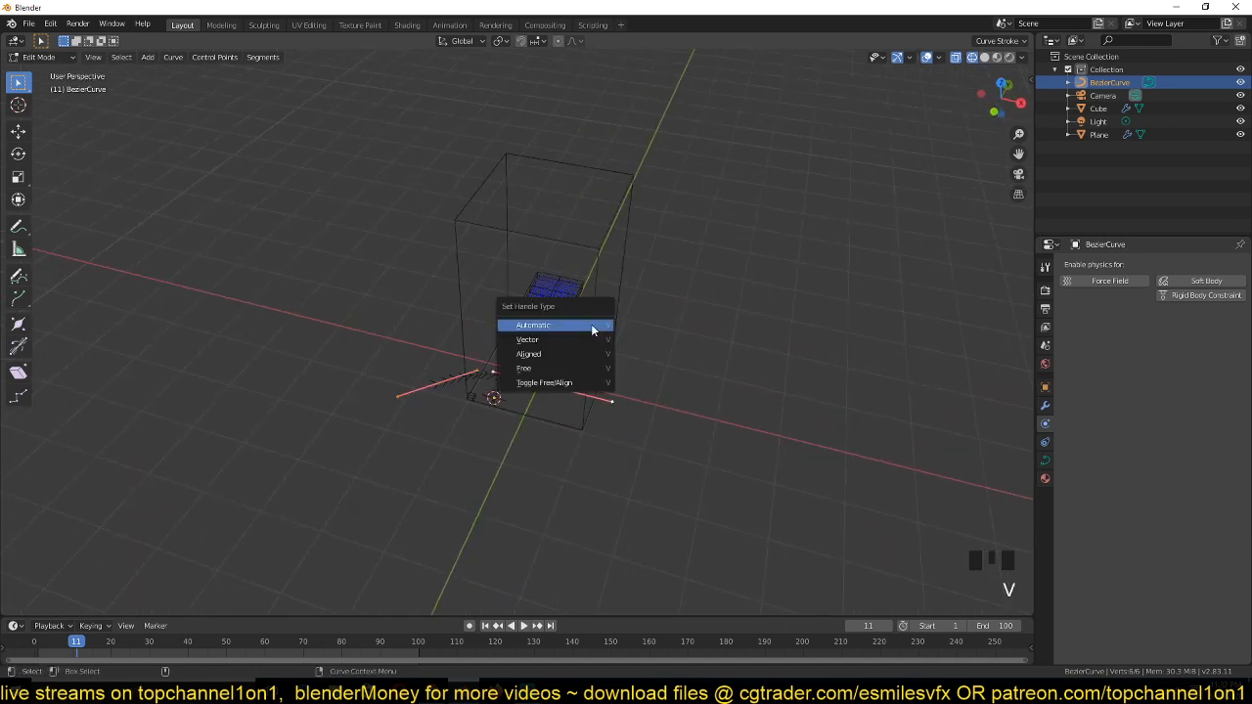
{"action": "left_click", "coordinate": [591, 323]}
Extend the Bezier curve with additional control points into a winding path rising through the domain
{"action": "right_click", "coordinate": [563, 371], "text": "ctrl"}
{"action": "key", "text": "grave"}
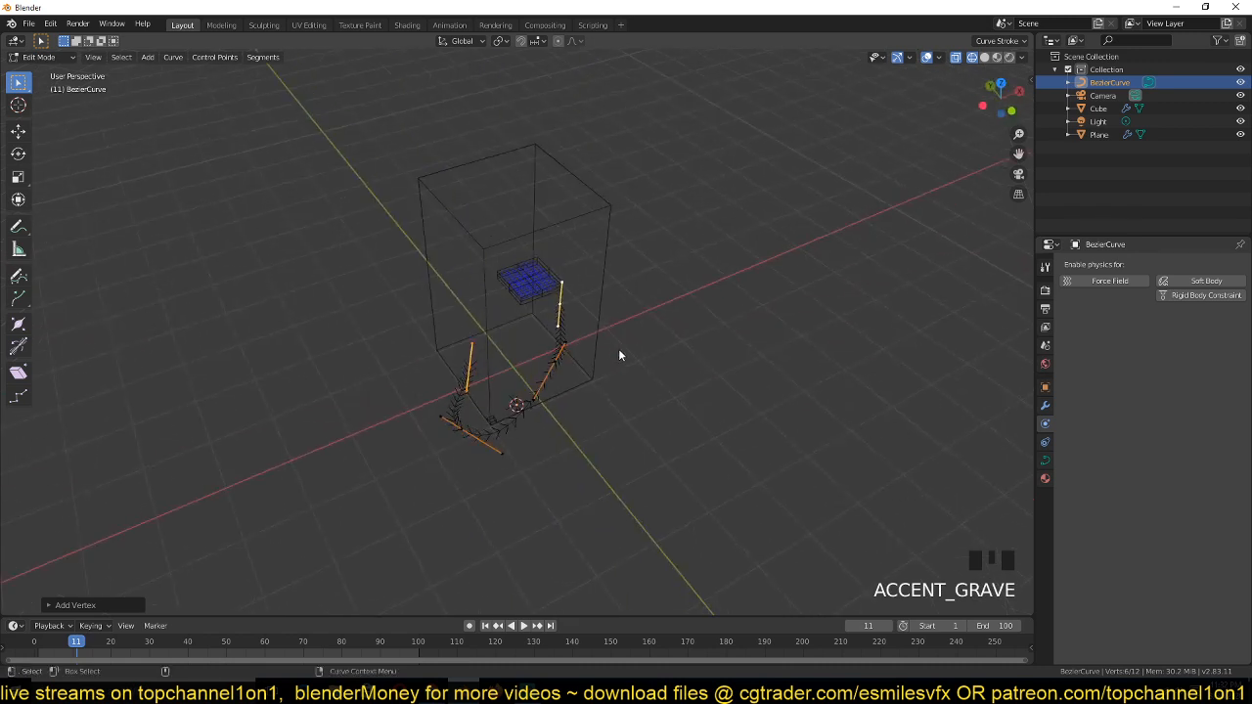
{"action": "key", "text": "grave"}
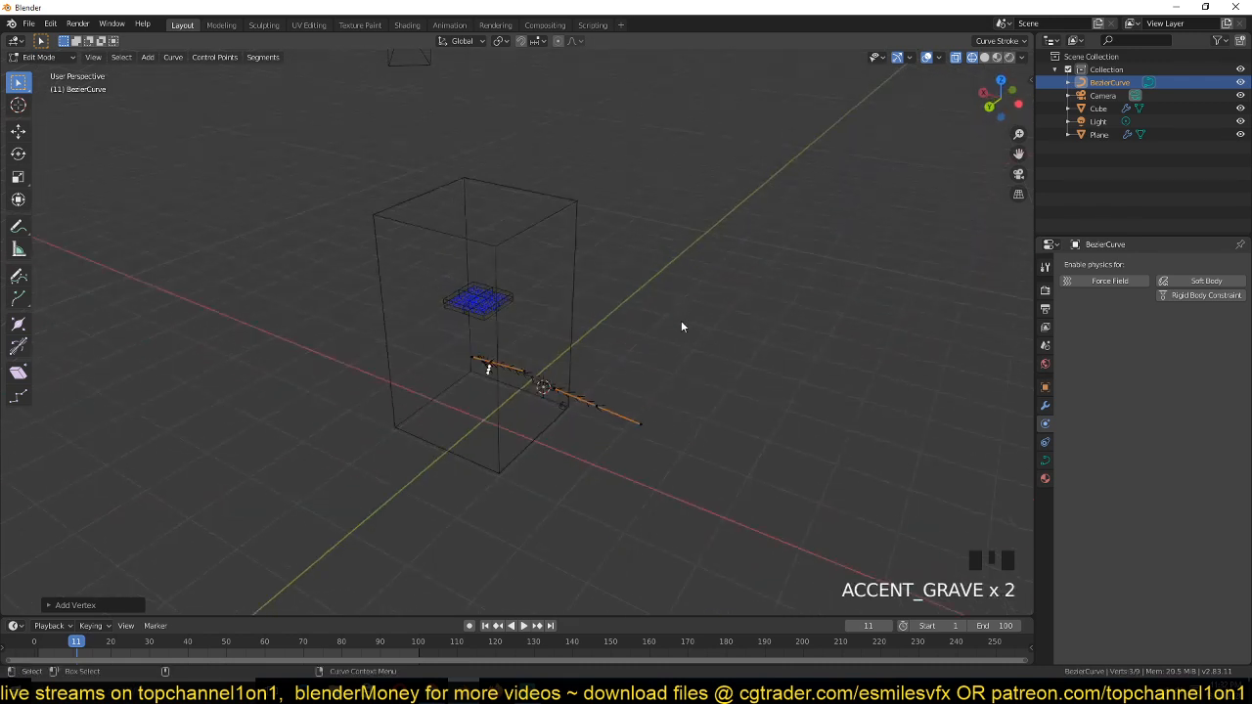
{"action": "left_click", "coordinate": [472, 373]}
{"action": "key", "text": "grave"}
{"action": "right_click", "coordinate": [474, 277], "text": "ctrl"}
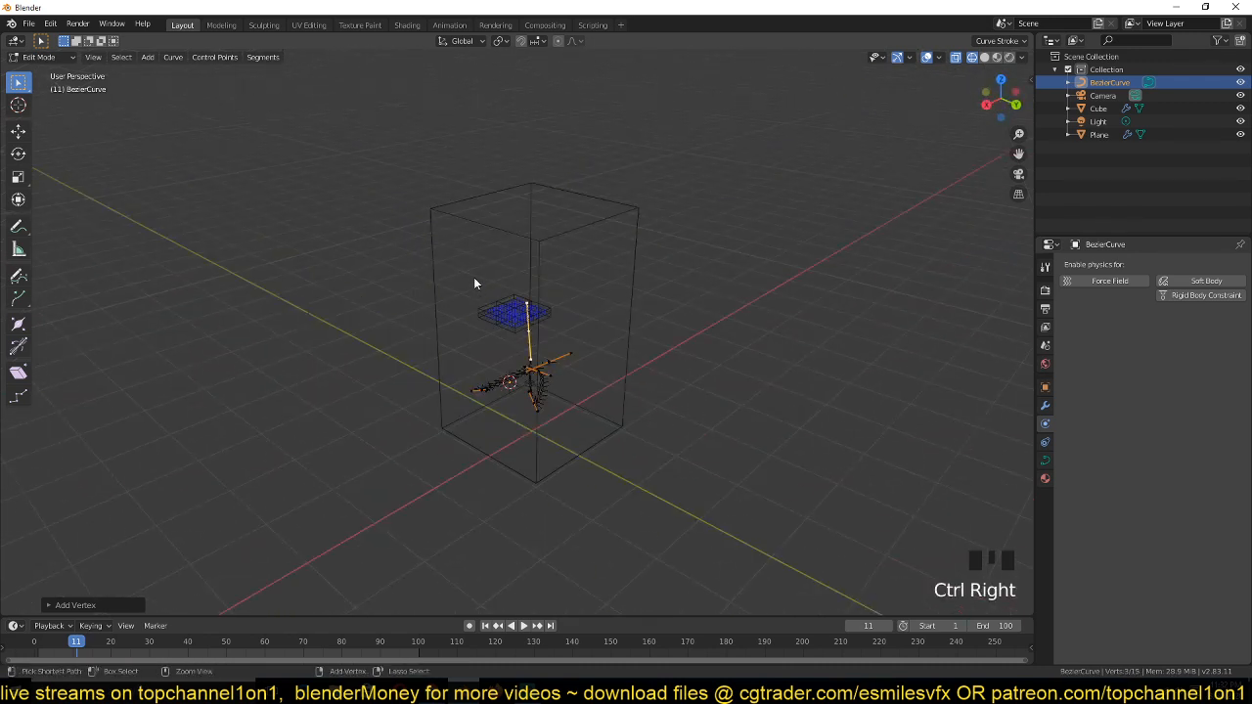
{"action": "right_click", "coordinate": [473, 277], "text": "ctrl"}
{"action": "key", "text": "grave"}
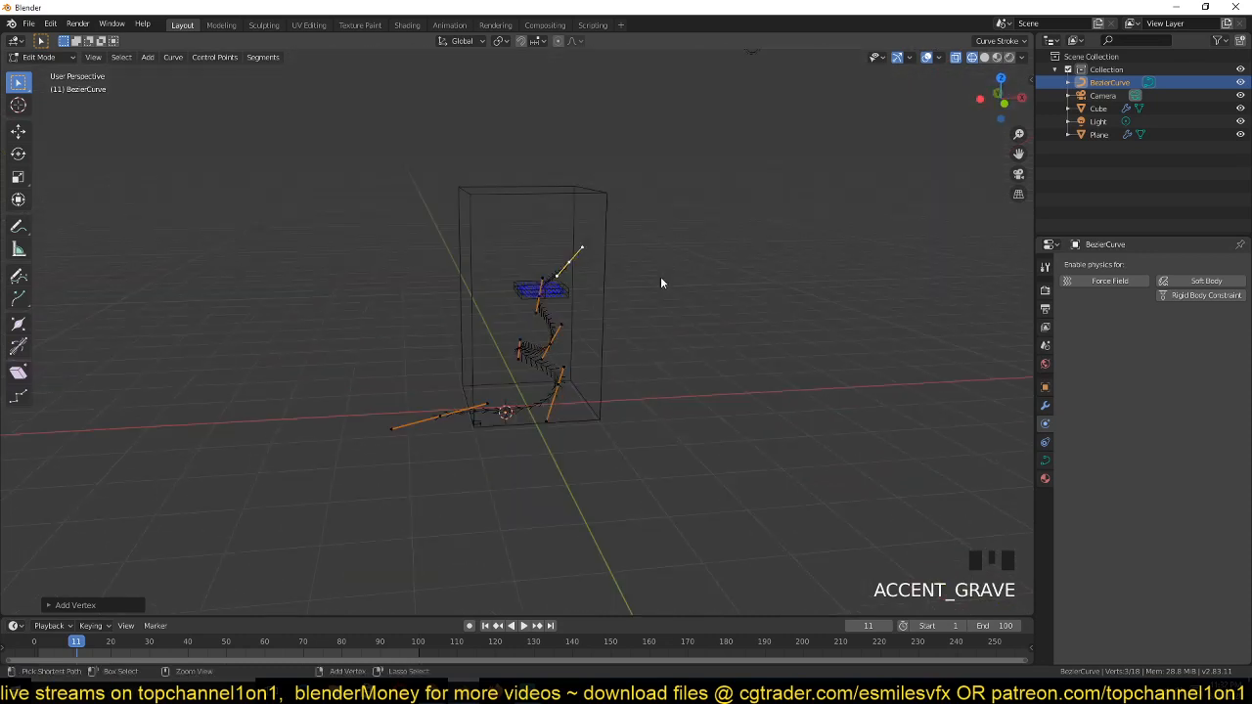
Return to Object Mode, view the winding Bezier curve from several angles and delete it
{"action": "key", "text": "Tab"}
{"action": "key", "text": "grave"}
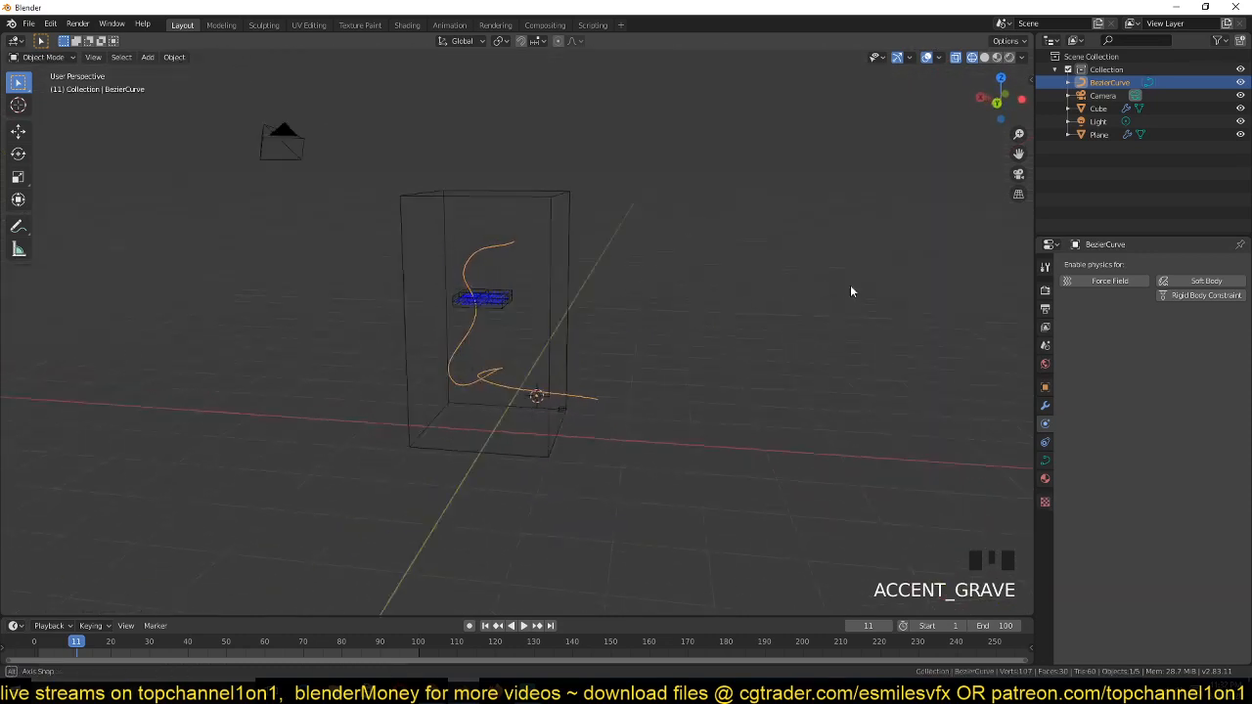
{"action": "middle_click_drag", "start_coordinate": [737, 328], "coordinate": [714, 337]}
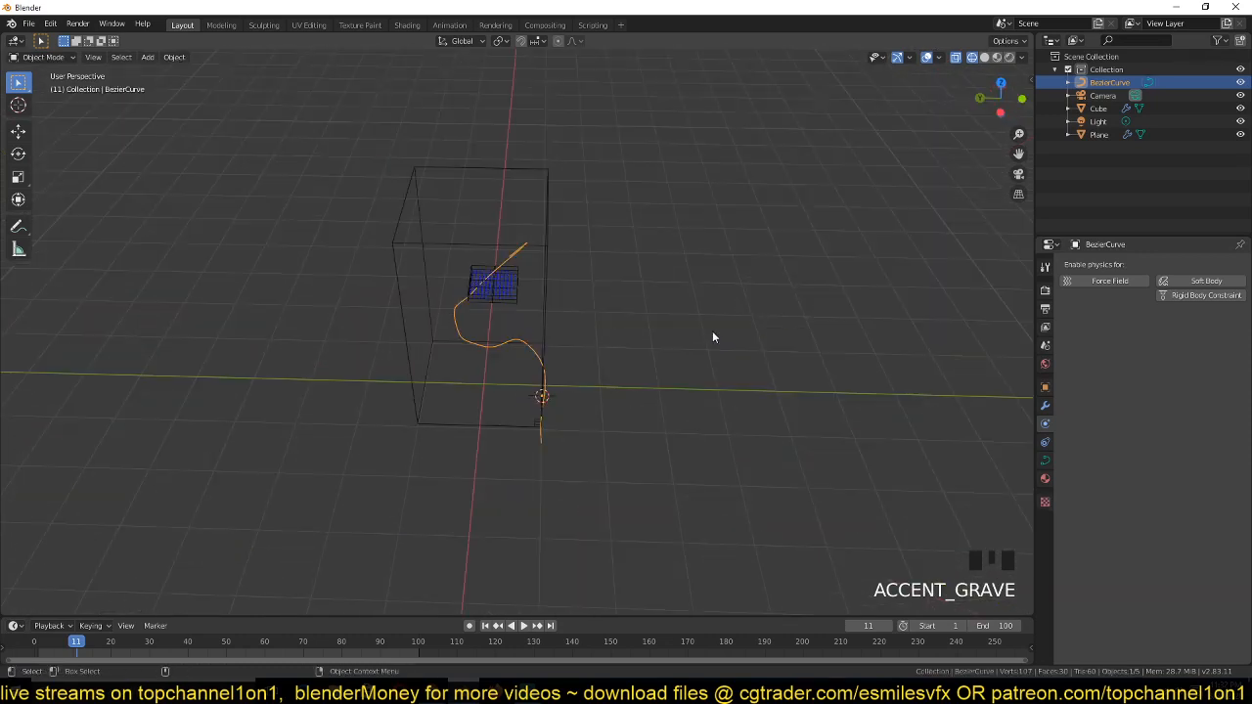
{"action": "key", "text": "x"}
{"action": "left_click", "coordinate": [712, 333]}
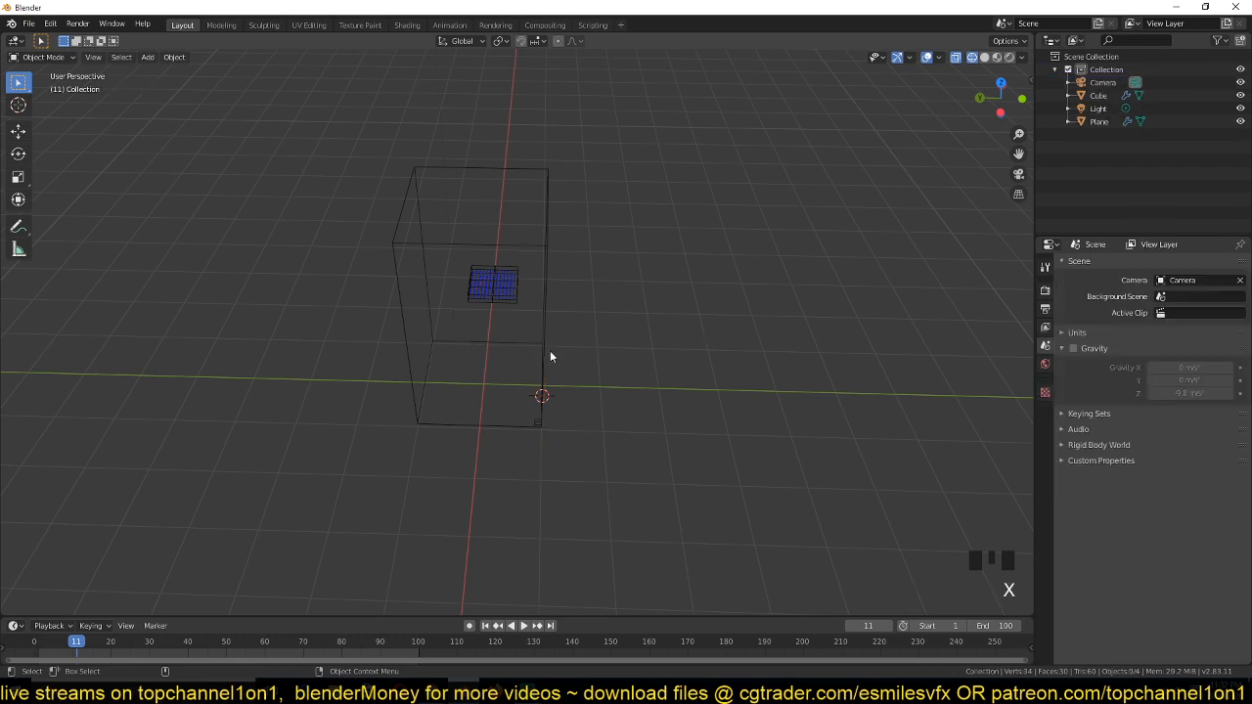
{"action": "key", "text": "KP_7"}
{"action": "key", "text": "shift+a"}
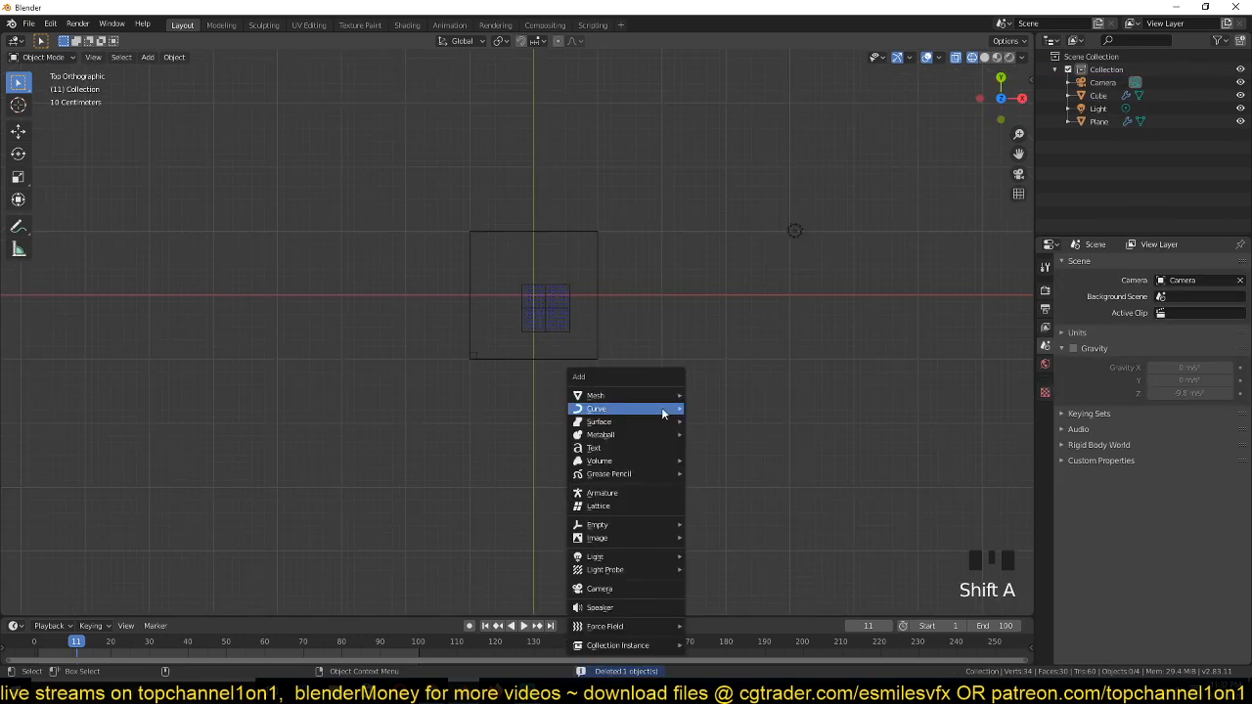
{"action": "mouse_move", "coordinate": [663, 414]}
{"action": "left_click", "coordinate": [724, 408]}
{"action": "key", "text": "x"}
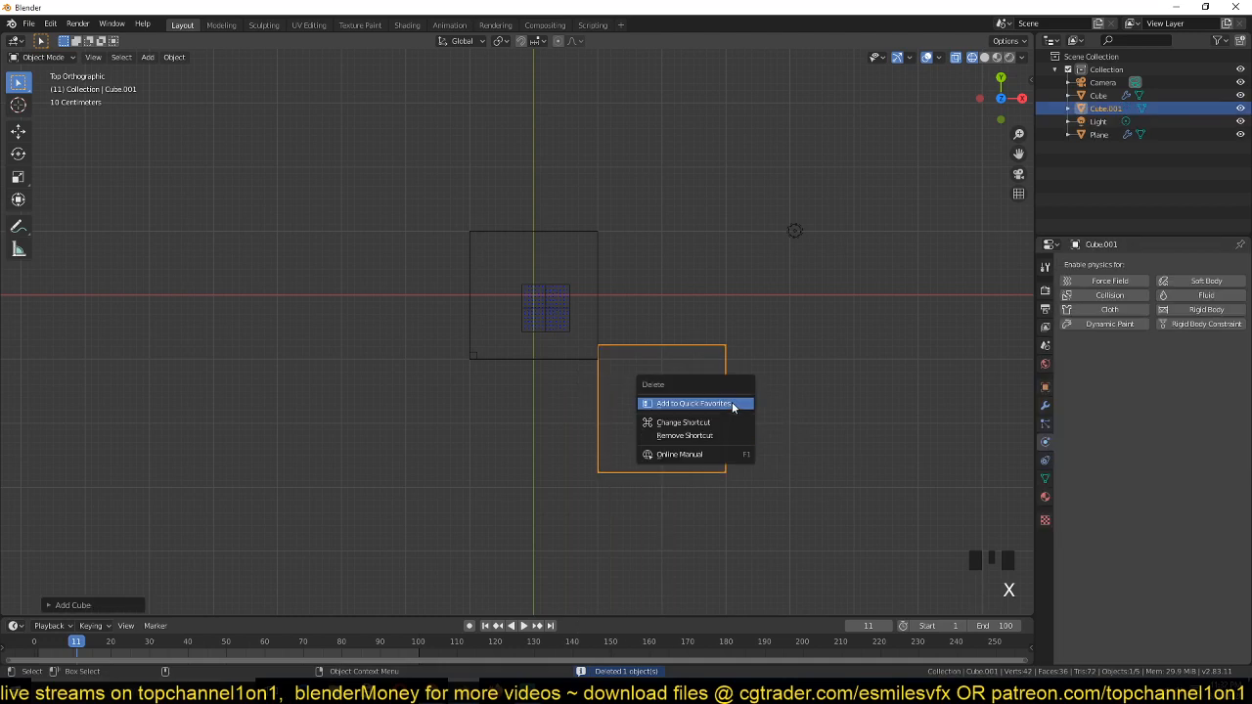
{"action": "key", "text": "x"}
{"action": "left_click", "coordinate": [753, 351]}
Add a plane in top view, delete all its vertices except the upper-left corner, and return to Object Mode
{"action": "key", "text": "shift+a"}
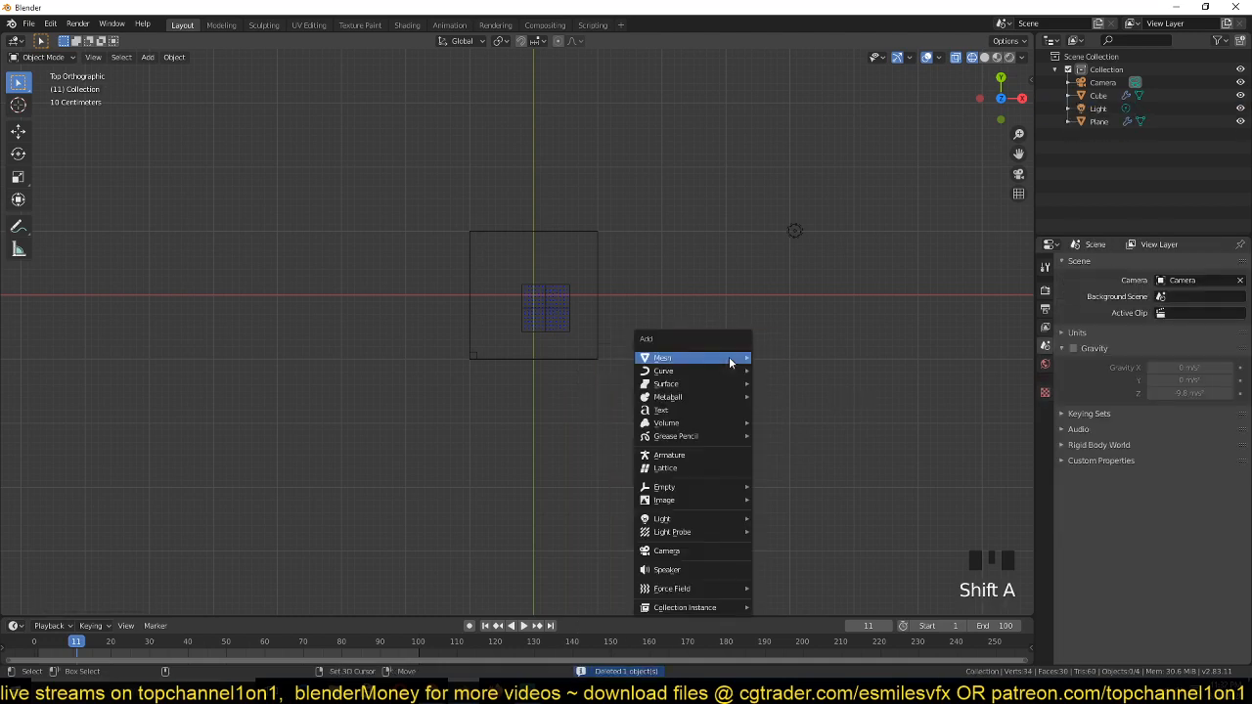
{"action": "mouse_move", "coordinate": [729, 356]}
{"action": "left_click", "coordinate": [783, 358]}
{"action": "key", "text": "Tab"}
{"action": "left_click", "coordinate": [600, 343], "text": "shift"}
{"action": "key", "text": "x"}
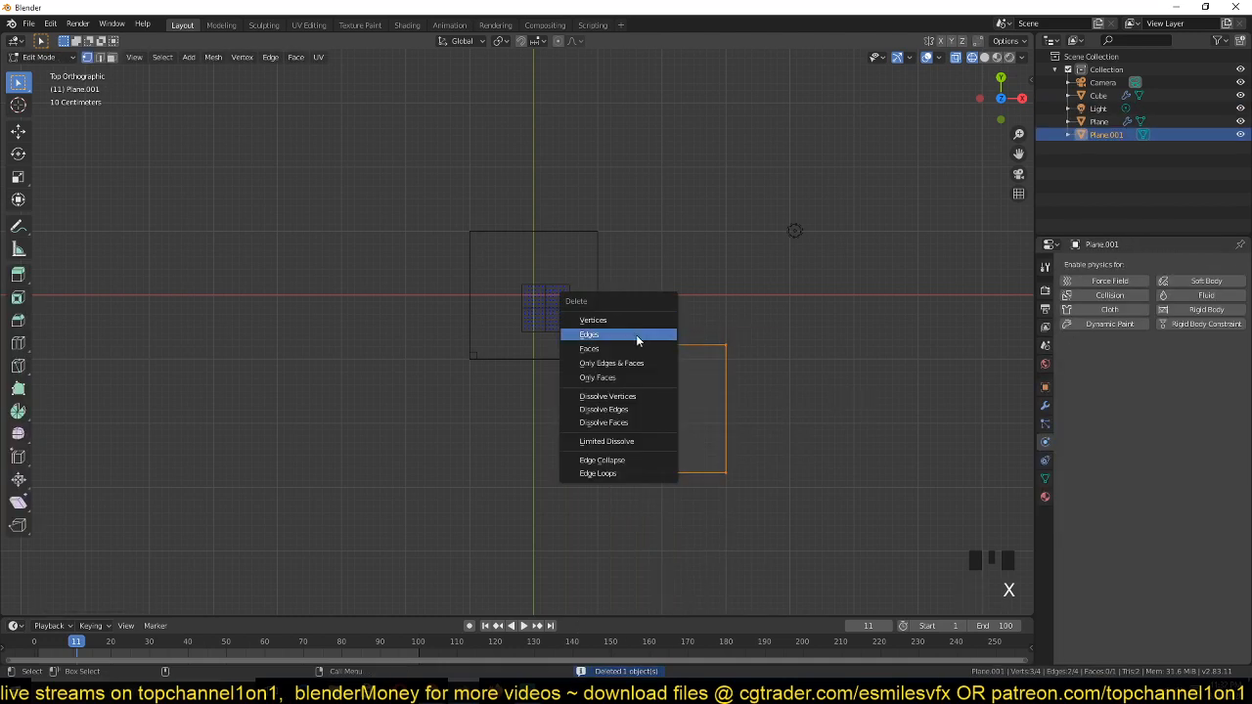
{"action": "left_click", "coordinate": [636, 320]}
{"action": "key", "text": "z"}
{"action": "key", "text": "Tab"}
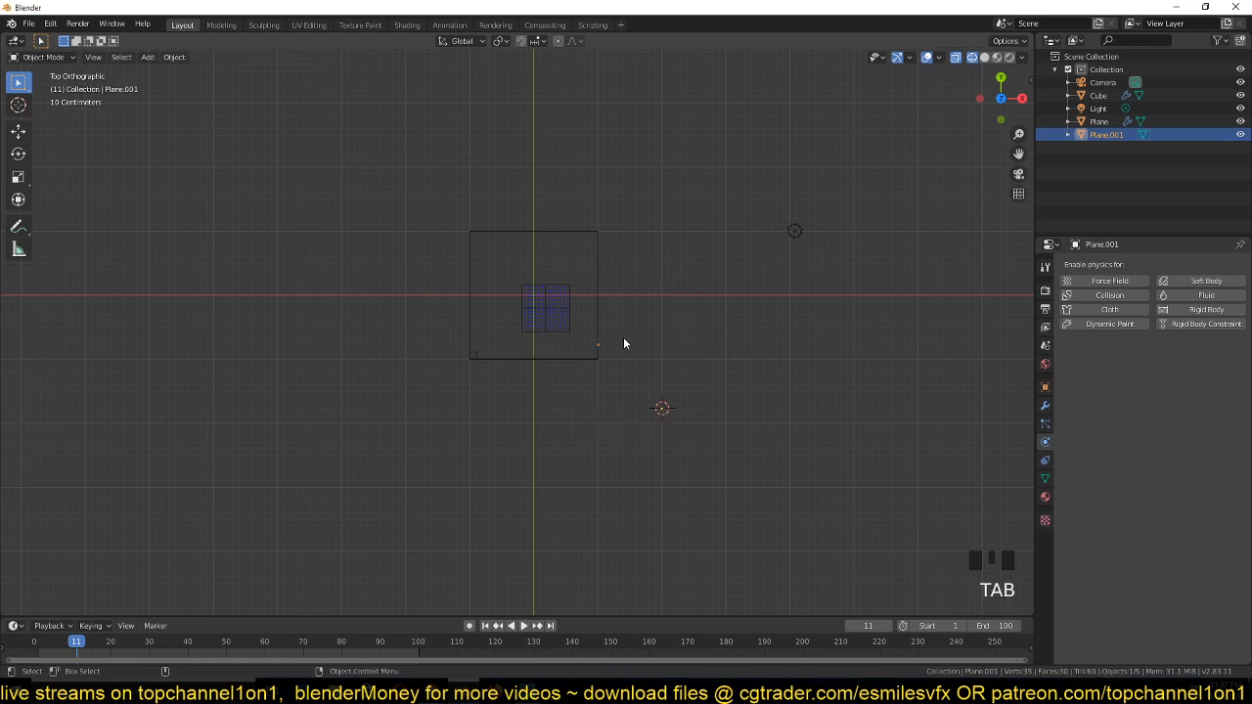
Open the choice of modifiers to add to the single-vertex plane object
{"action": "left_click", "coordinate": [1045, 405]}
{"action": "left_click", "coordinate": [1152, 264]}
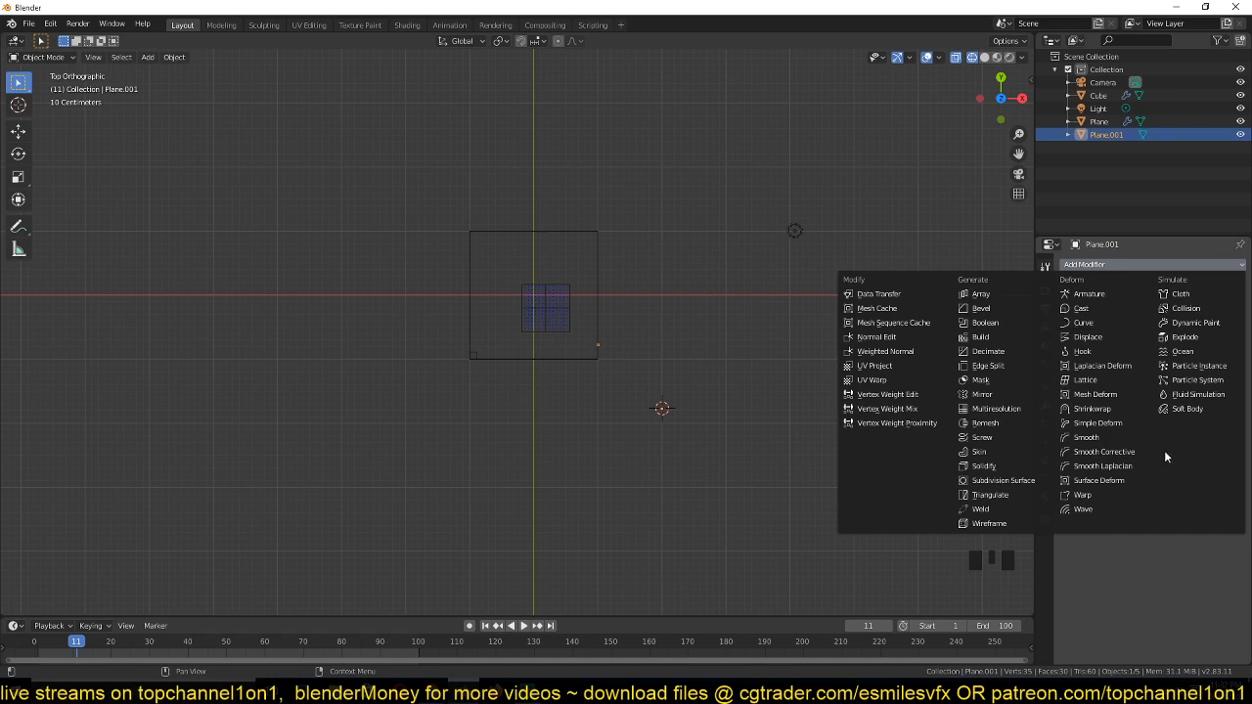
Turn the single-vertex object into a helix using a Screw modifier with 2.6 m screw and 2 iterations, and apply it
{"action": "left_click", "coordinate": [1002, 438]}
{"action": "middle_click_drag", "start_coordinate": [855, 452], "coordinate": [729, 328]}
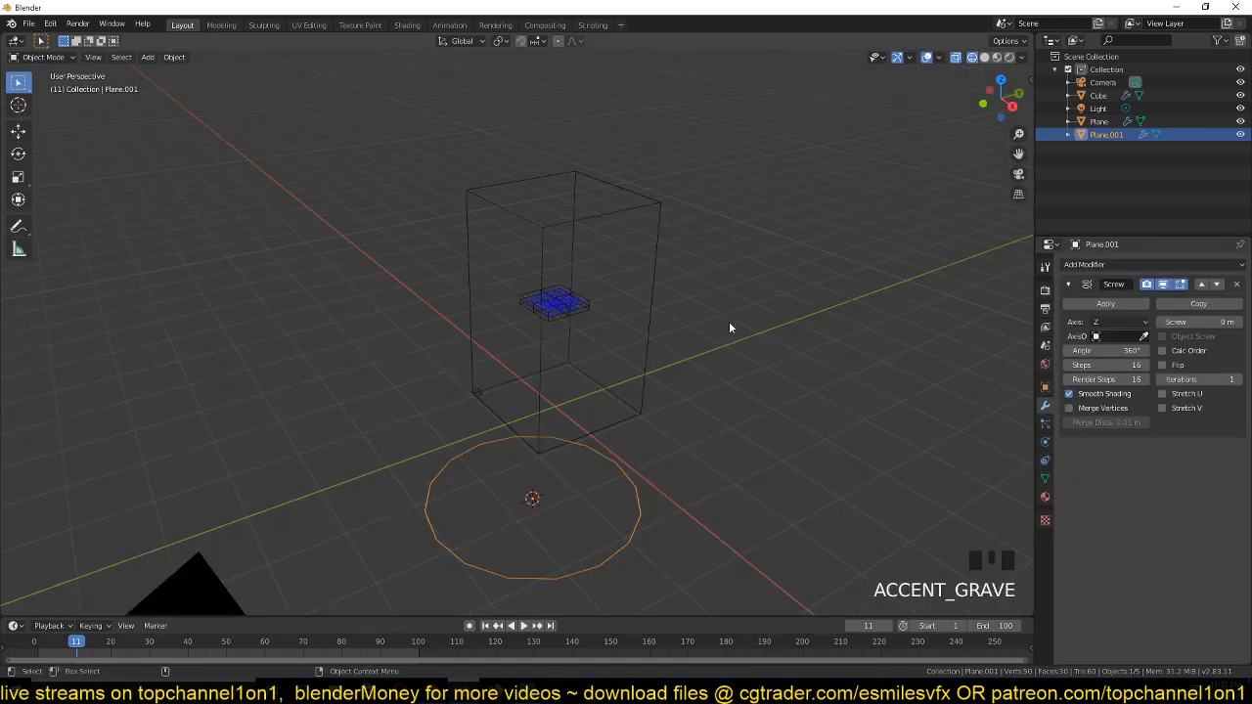
{"action": "left_click_drag", "start_coordinate": [1189, 322], "coordinate": [1222, 321]}
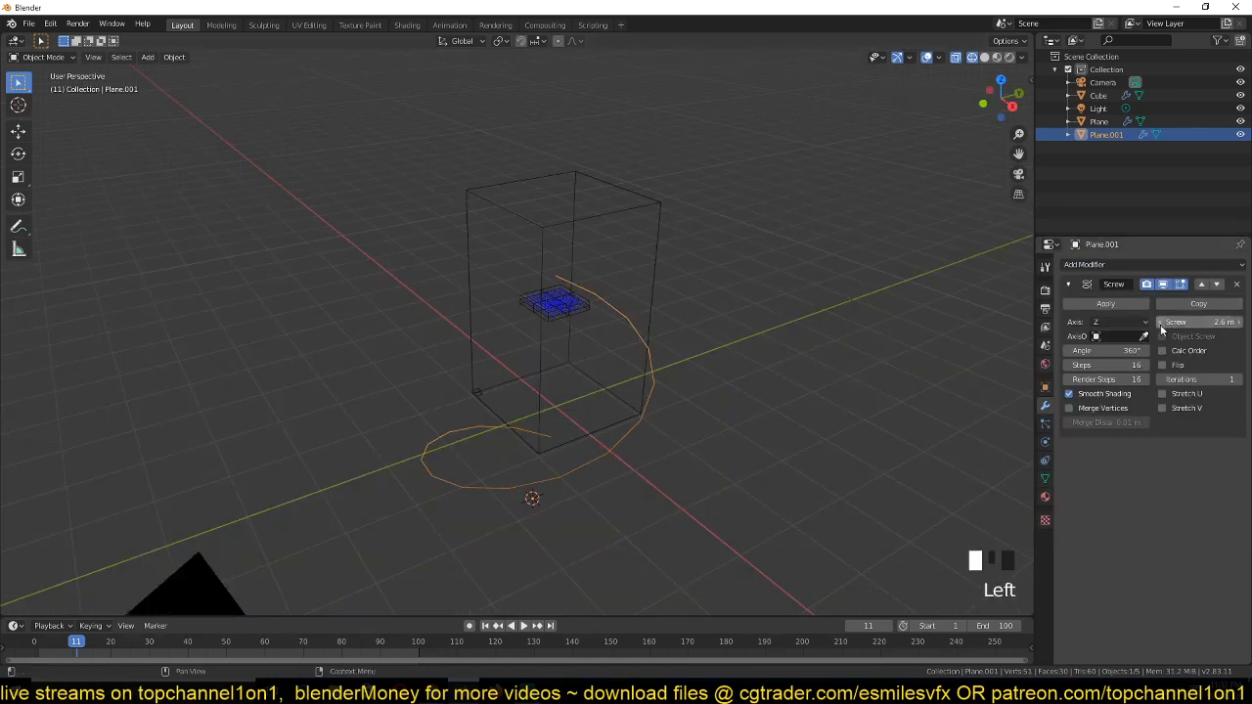
{"action": "left_click", "coordinate": [1238, 380]}
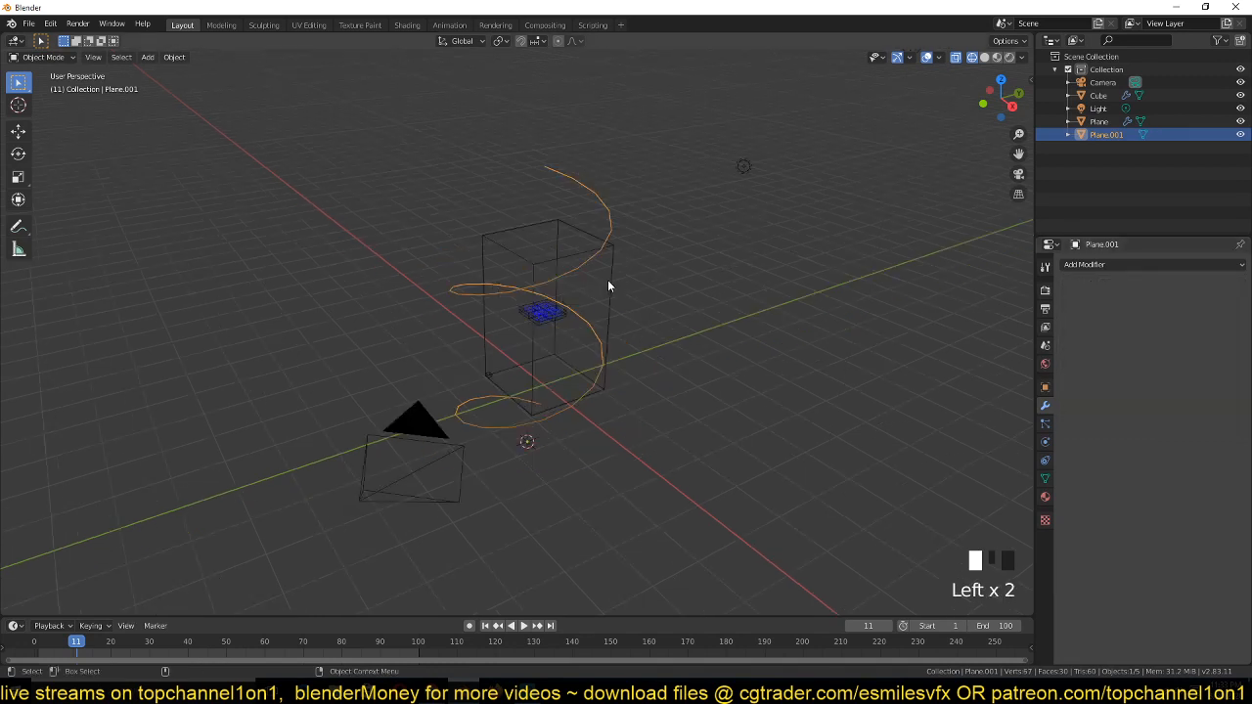
Convert the helix mesh to a curve and scale it down so it fits within the domain box
{"action": "left_click", "coordinate": [174, 57]}
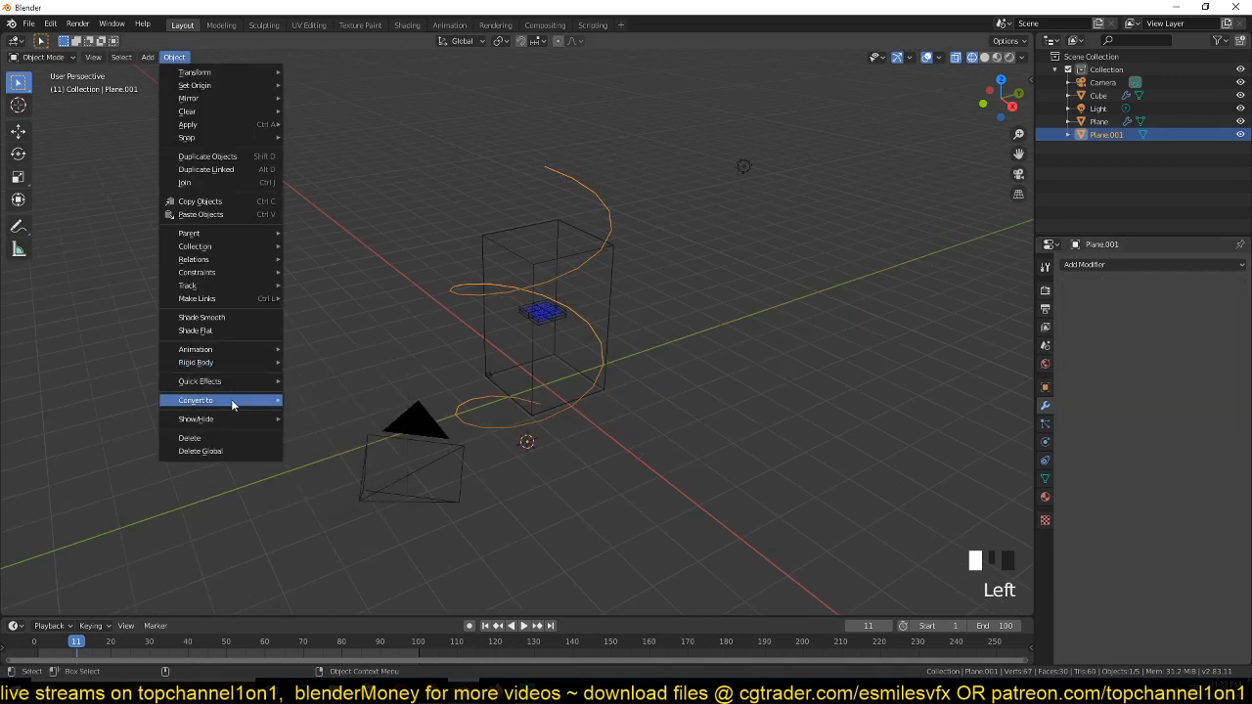
{"action": "mouse_move", "coordinate": [233, 401]}
{"action": "left_click", "coordinate": [353, 414]}
{"action": "key", "text": "s"}
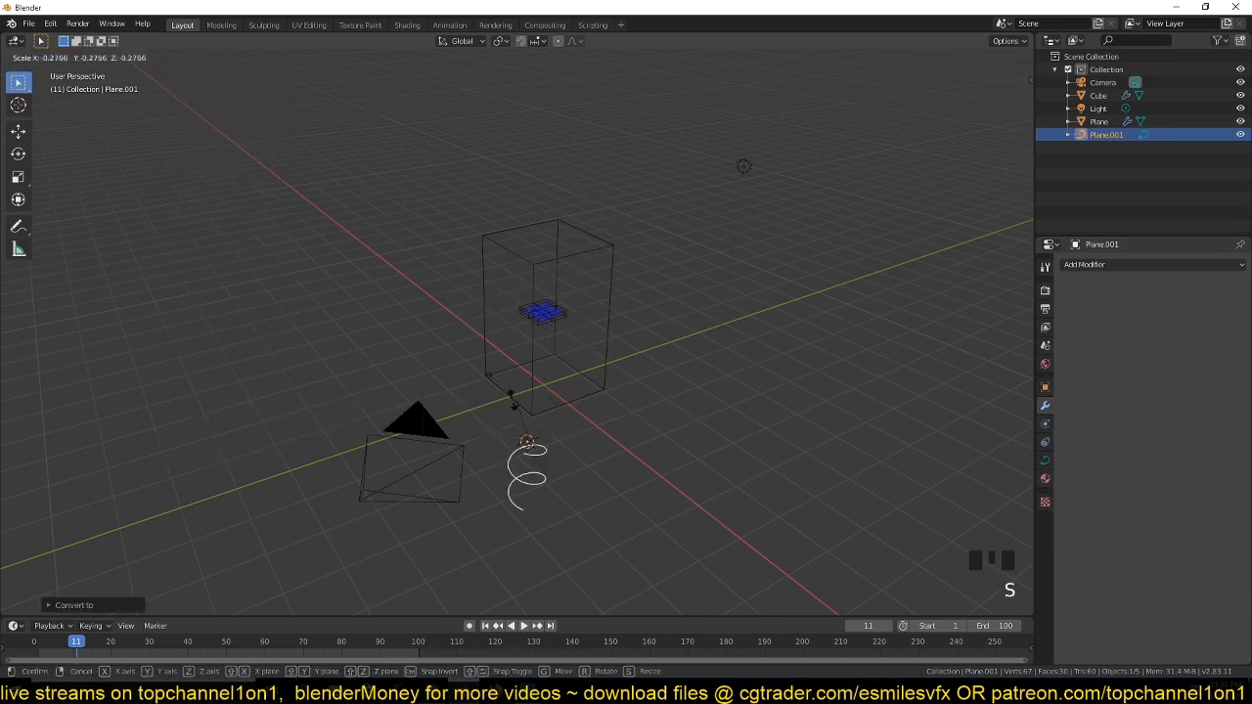
{"action": "key", "text": "s"}
{"action": "key", "text": "s"}
{"action": "left_click", "coordinate": [620, 432]}
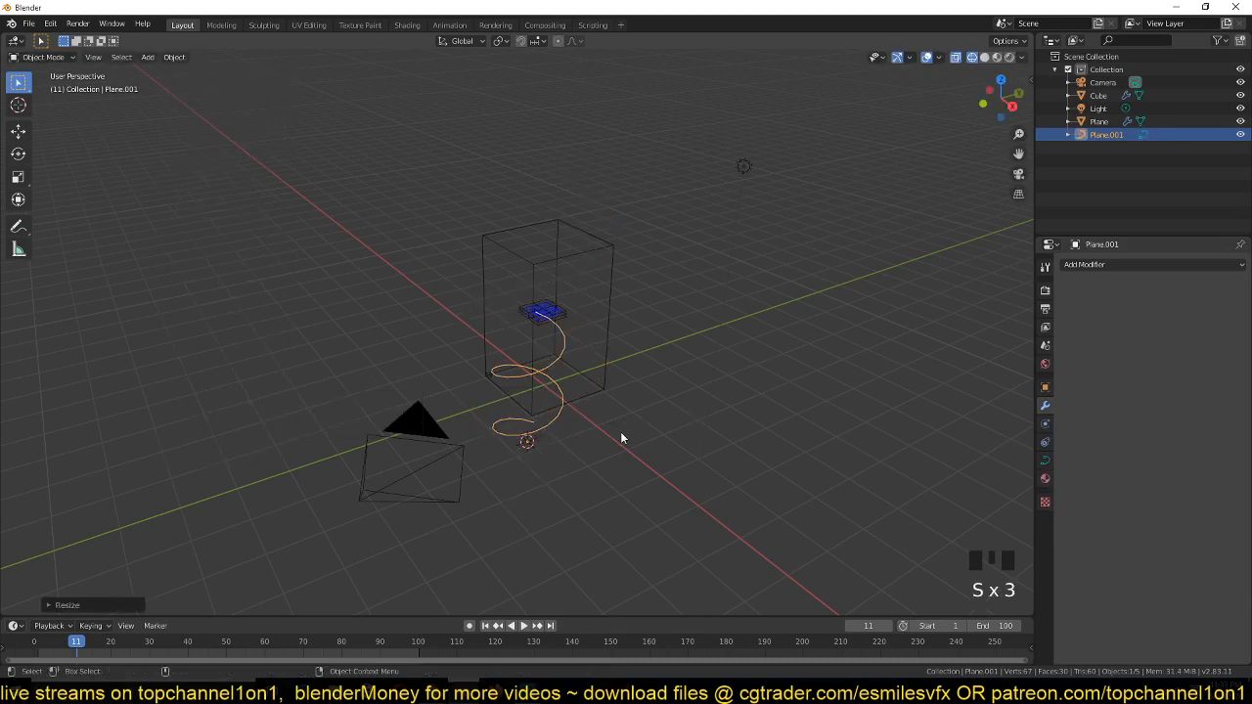
Move the helix curve horizontally from the top view so it lies inside the domain box
{"action": "key", "text": "KP_7"}
{"action": "key", "text": "g"}
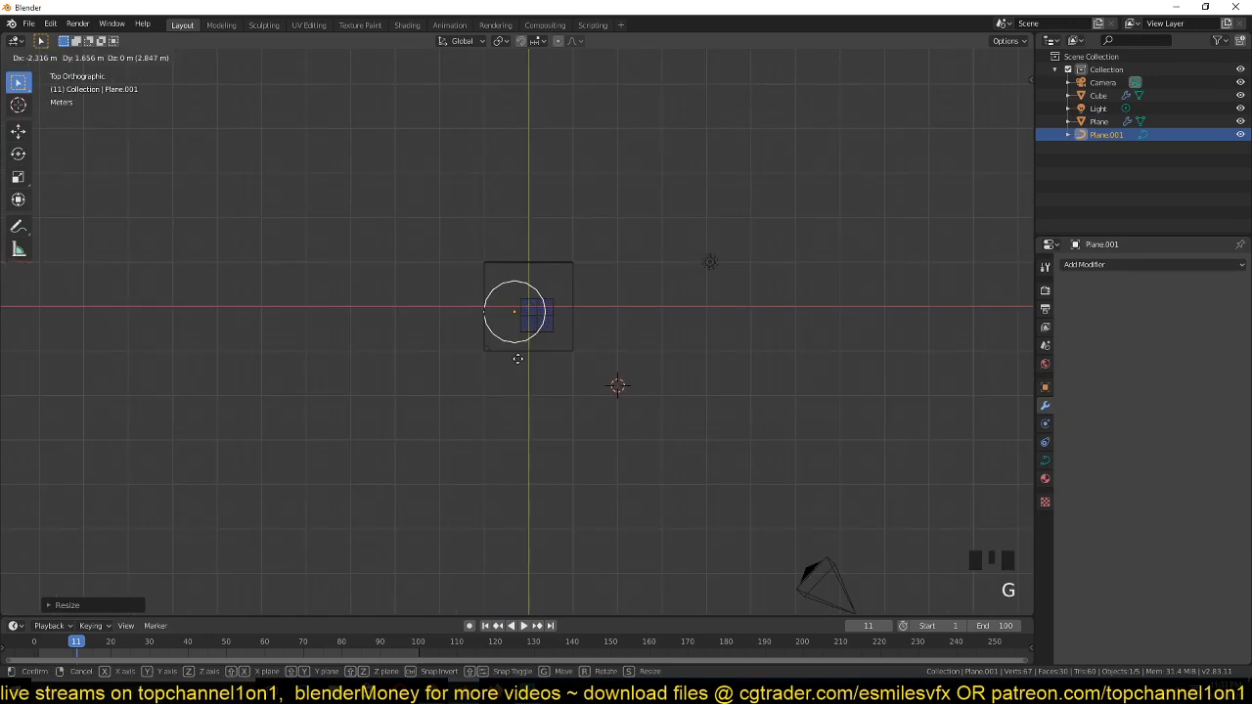
{"action": "left_click", "coordinate": [518, 359]}
{"action": "scroll", "coordinate": [577, 247], "scroll_direction": "up", "scroll_amount": 3}
{"action": "key", "text": "grave"}
{"action": "middle_click_drag", "start_coordinate": [517, 359], "coordinate": [567, 210]}
Add a Follow Path constraint to the fluid emitter Plane, target the helix curve Plane.001, and enable Follow Curve
{"action": "left_click", "coordinate": [566, 282]}
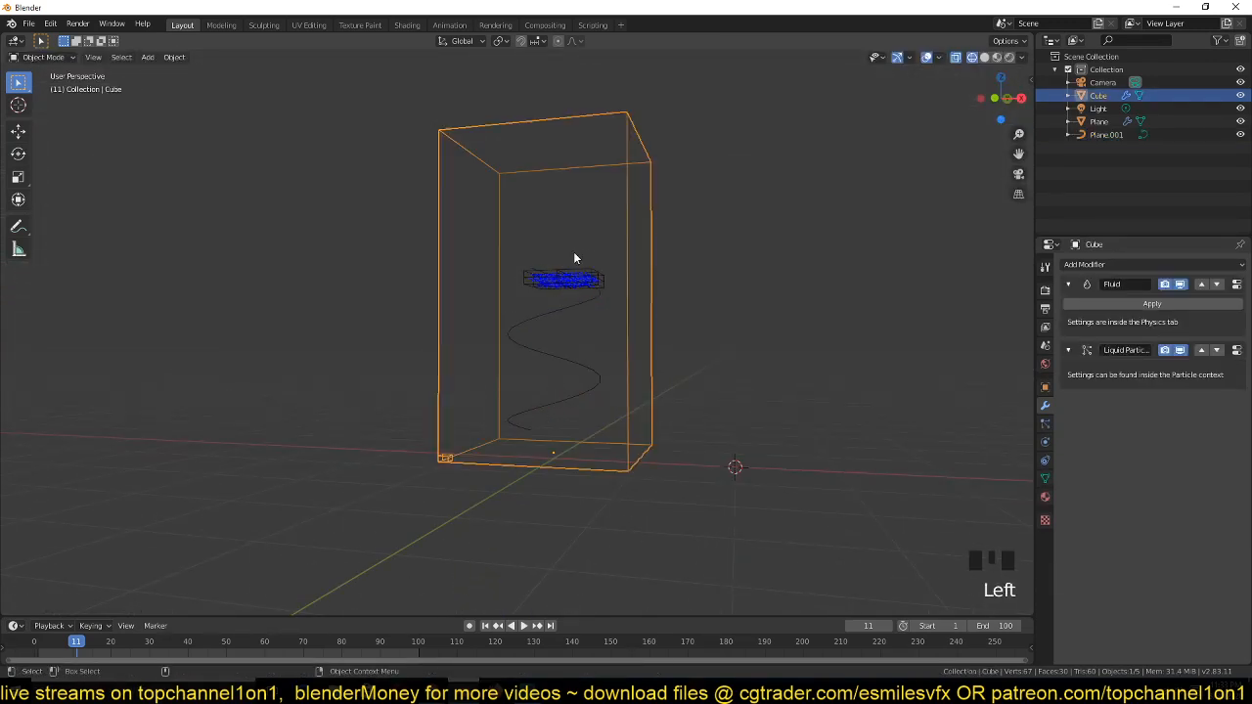
{"action": "left_click", "coordinate": [574, 256]}
{"action": "key", "text": "grave"}
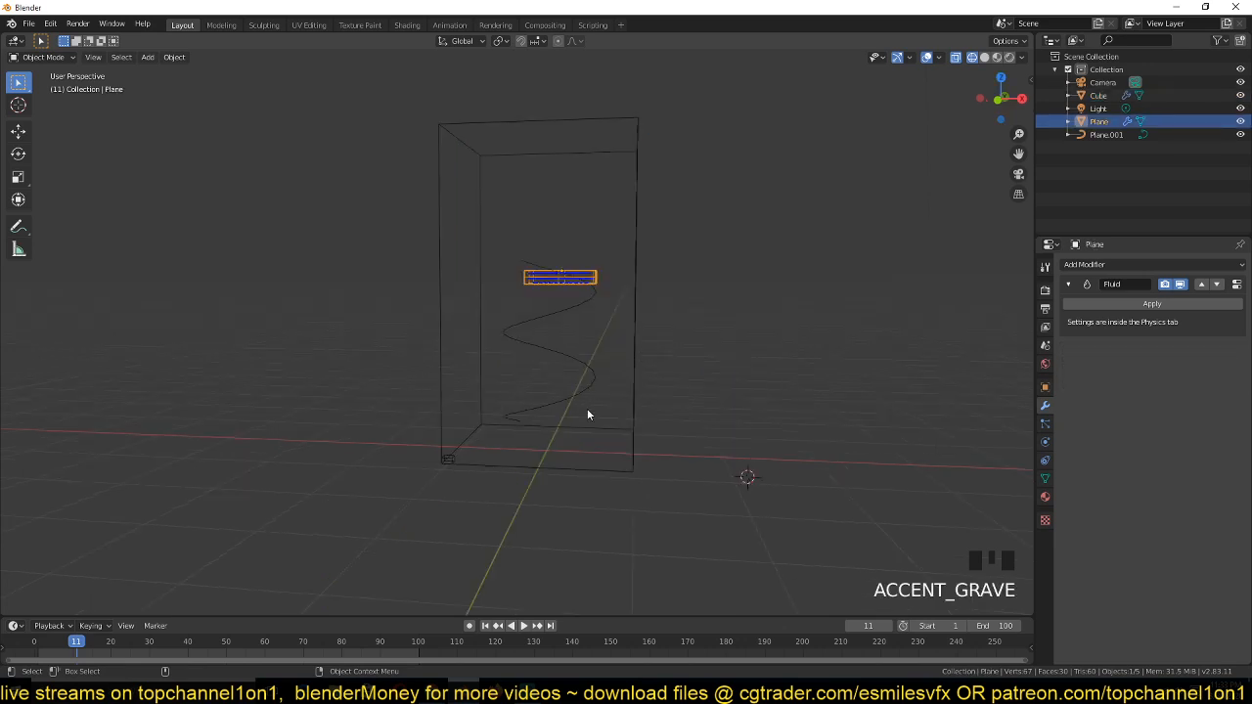
{"action": "scroll", "coordinate": [613, 386], "scroll_direction": "up", "scroll_amount": 5}
{"action": "key", "text": "grave"}
{"action": "middle_click_drag", "start_coordinate": [641, 365], "coordinate": [638, 368]}
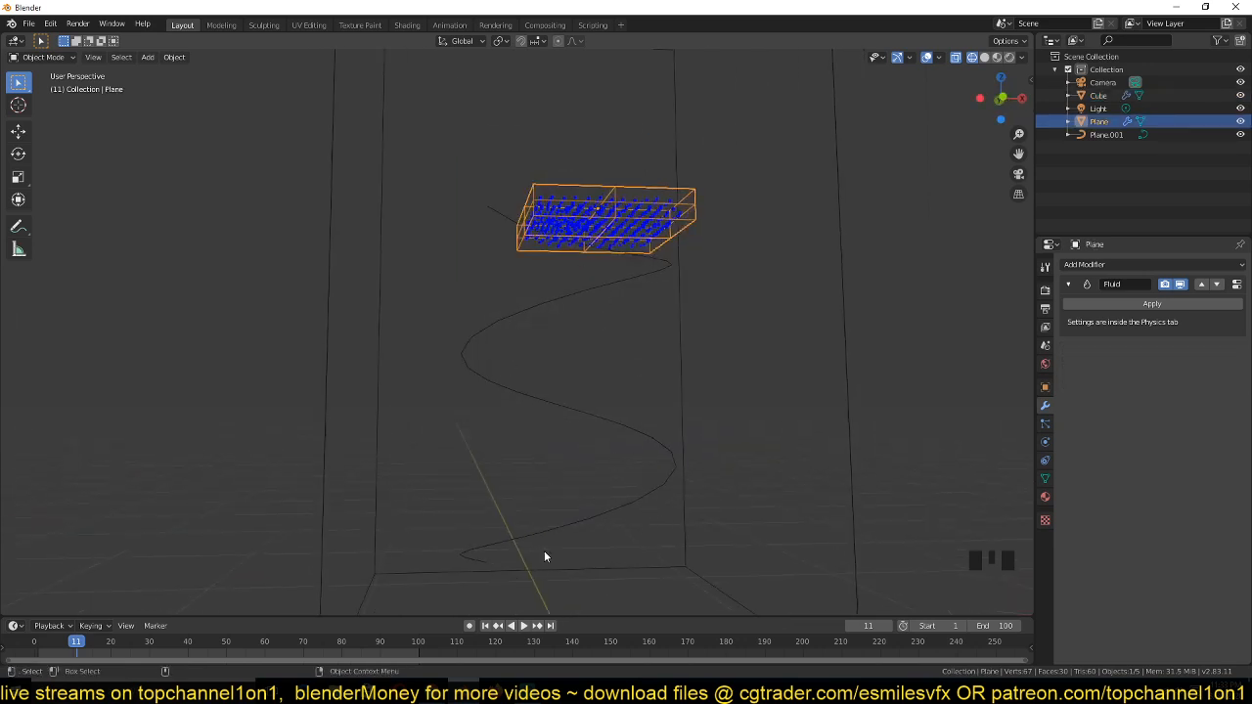
{"action": "key", "text": "grave"}
{"action": "middle_click_drag", "start_coordinate": [545, 557], "coordinate": [625, 256]}
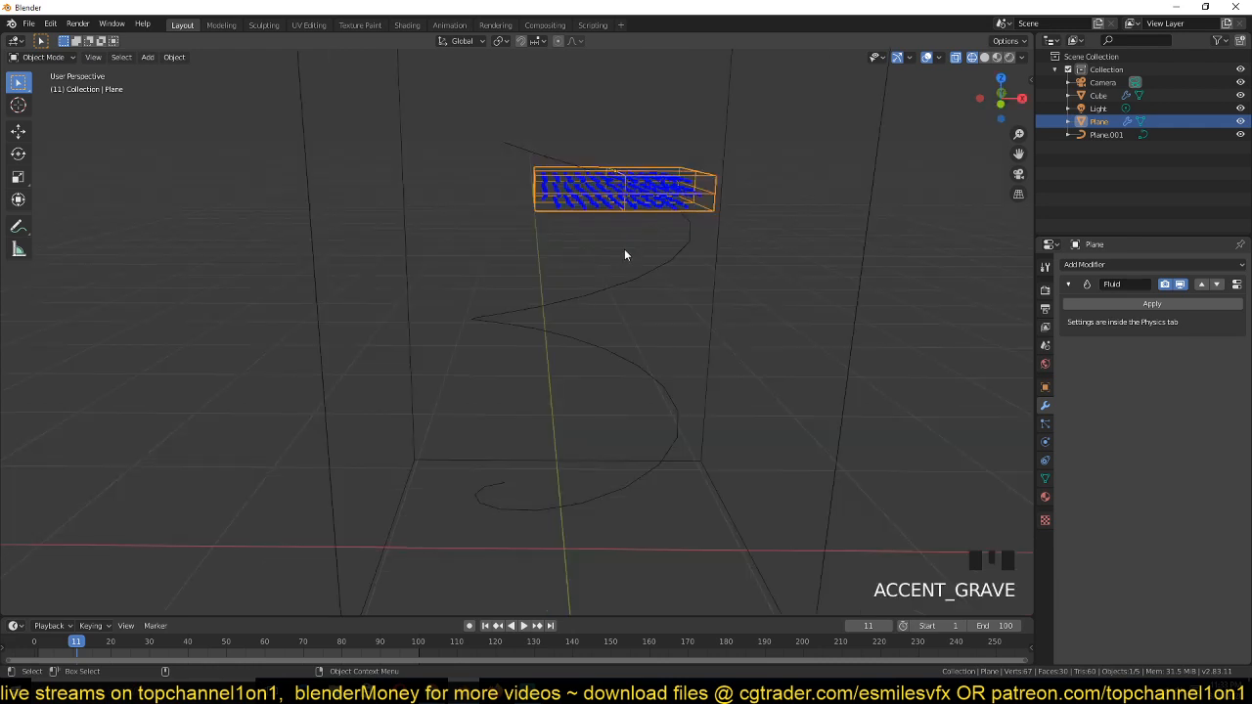
{"action": "left_click", "coordinate": [1045, 460]}
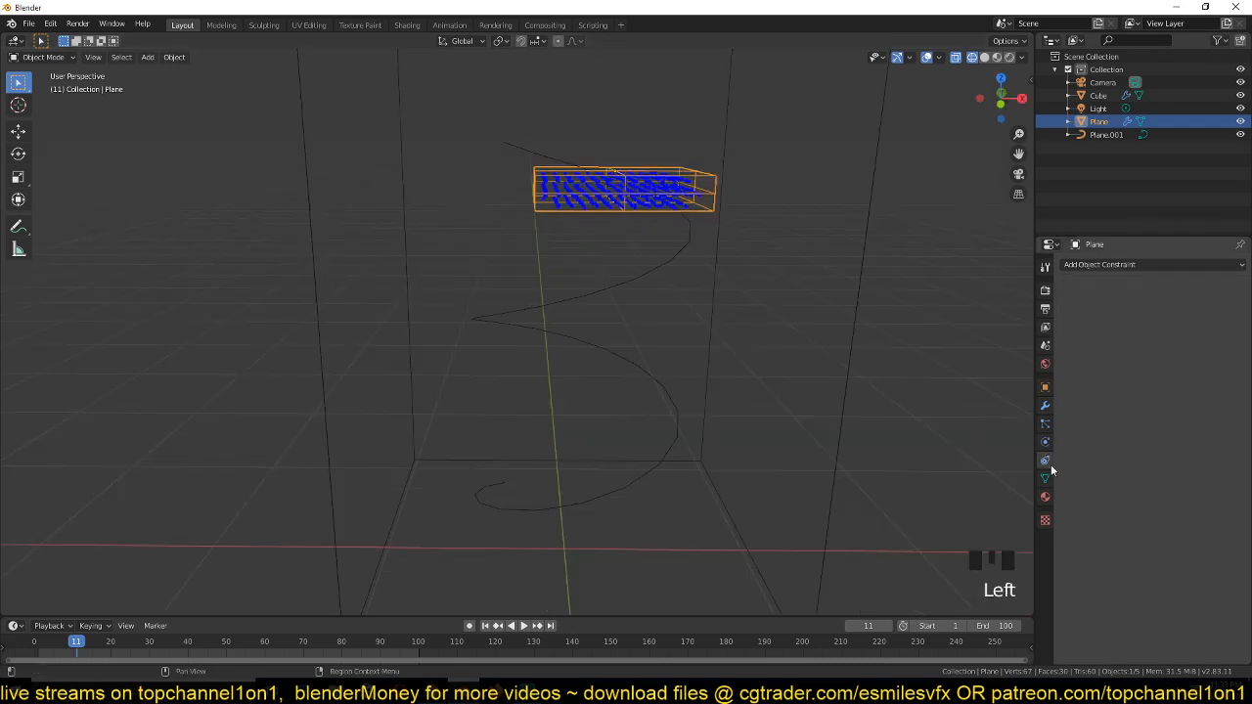
{"action": "left_click", "coordinate": [1125, 264]}
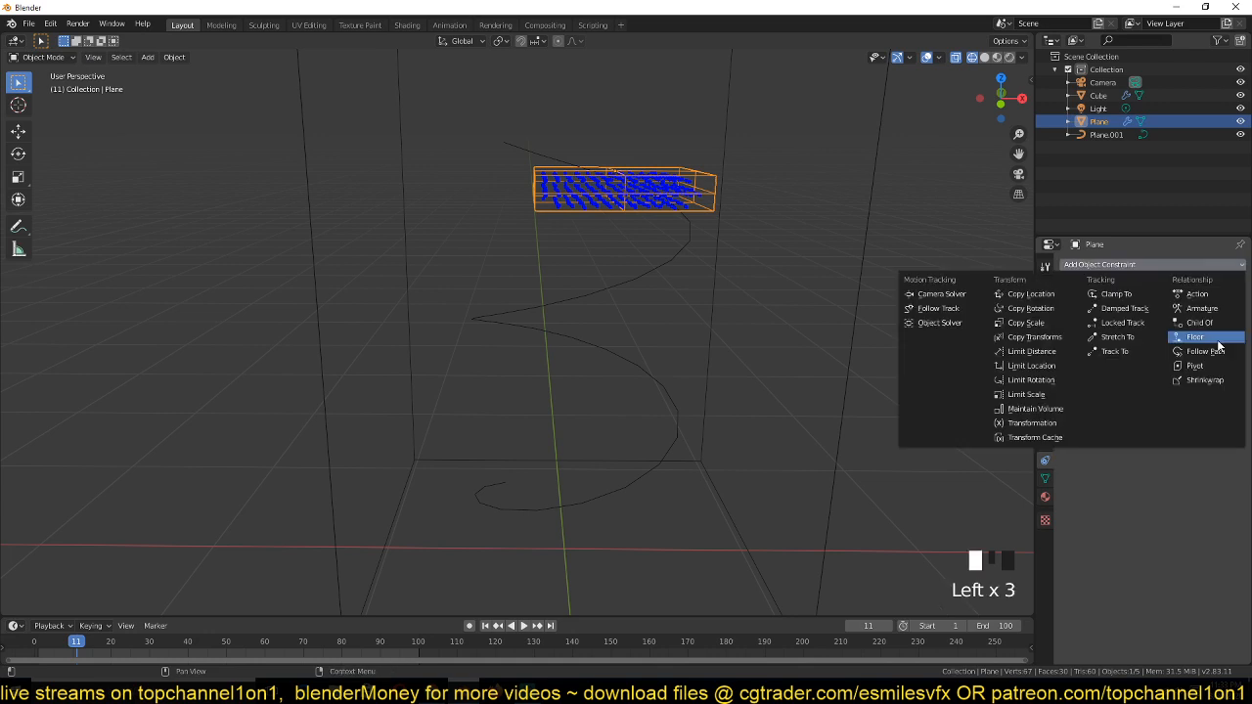
{"action": "left_click", "coordinate": [1212, 351]}
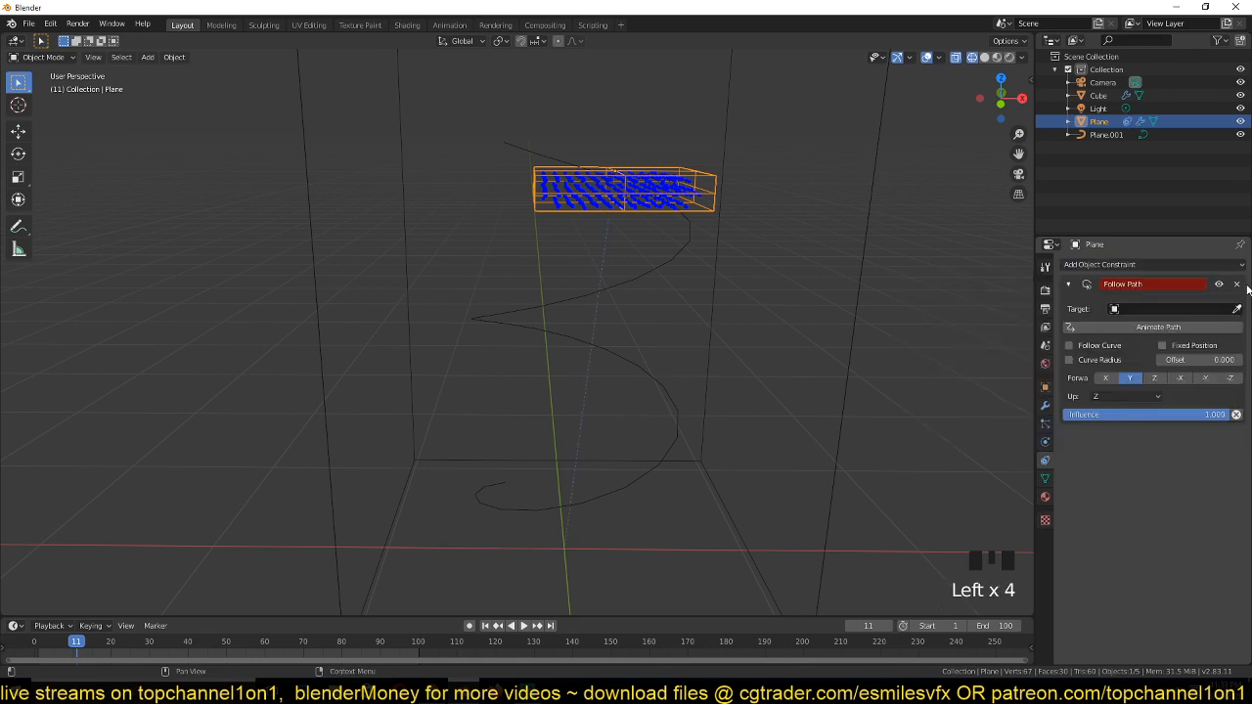
{"action": "left_click", "coordinate": [1237, 309]}
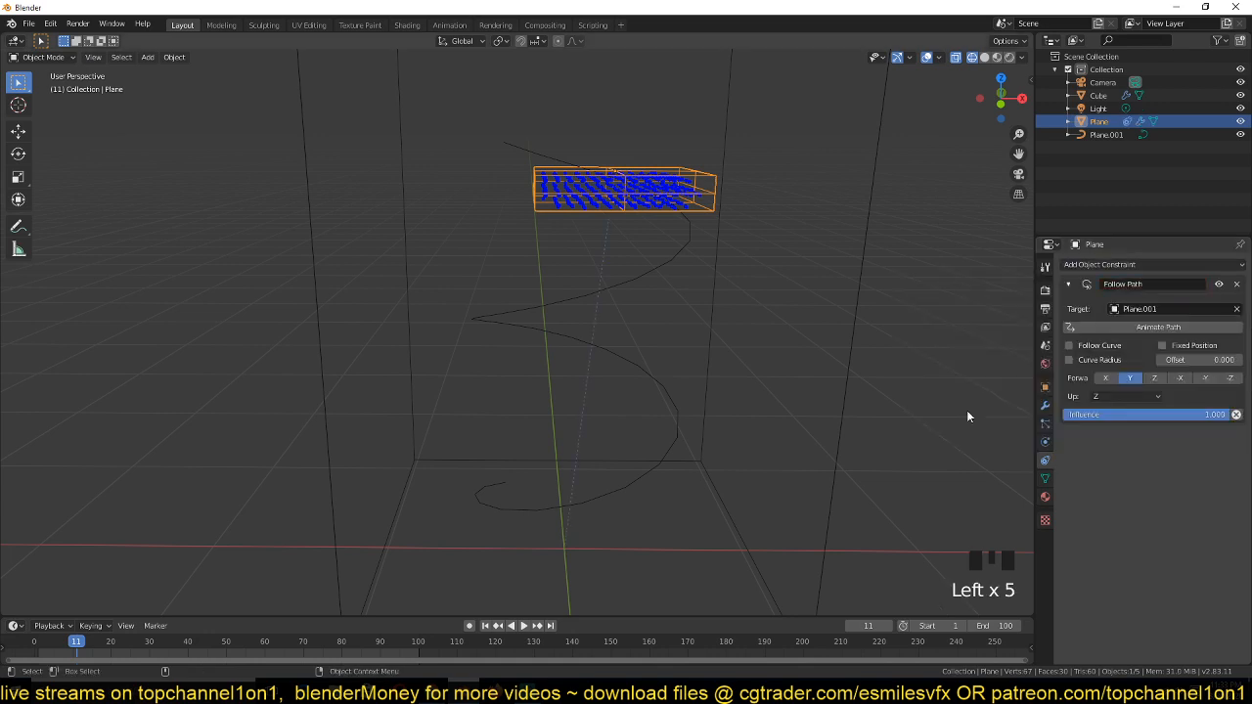
{"action": "left_click", "coordinate": [1069, 346]}
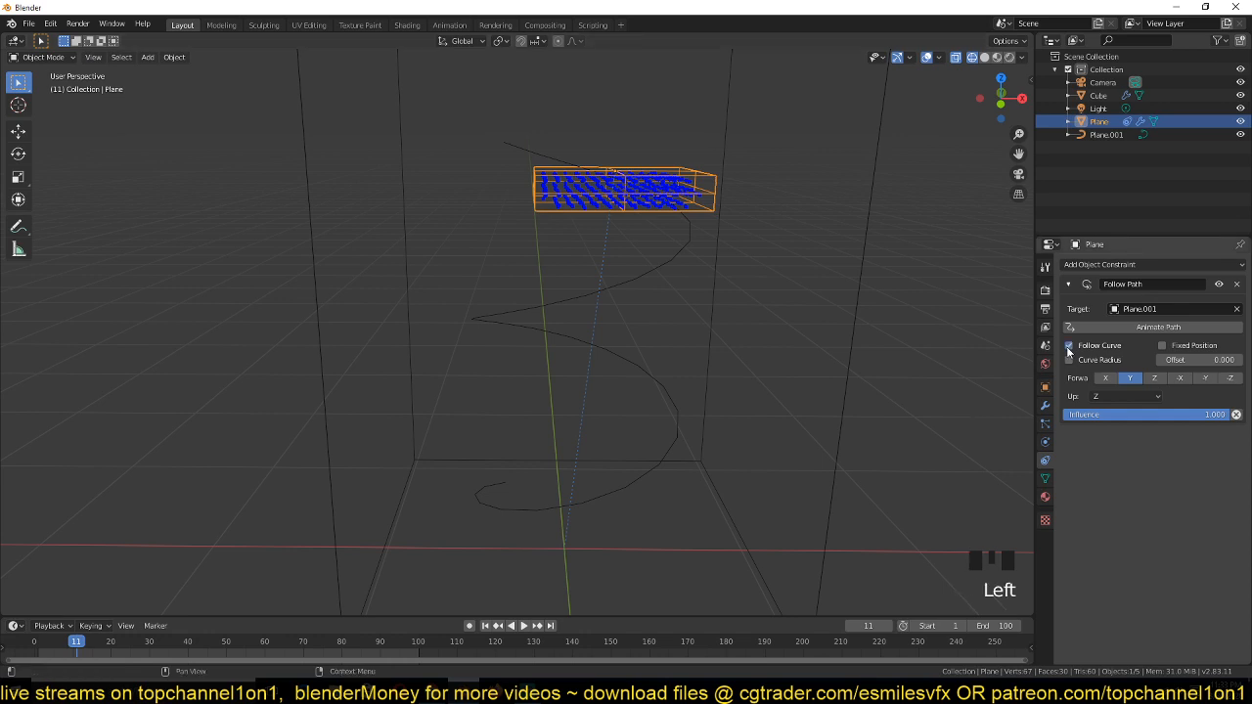
Go to frame 0 and snap the 3D cursor to the upper end point of the helix curve
{"action": "key", "text": "grave"}
{"action": "middle_click_drag", "start_coordinate": [740, 419], "coordinate": [768, 413]}
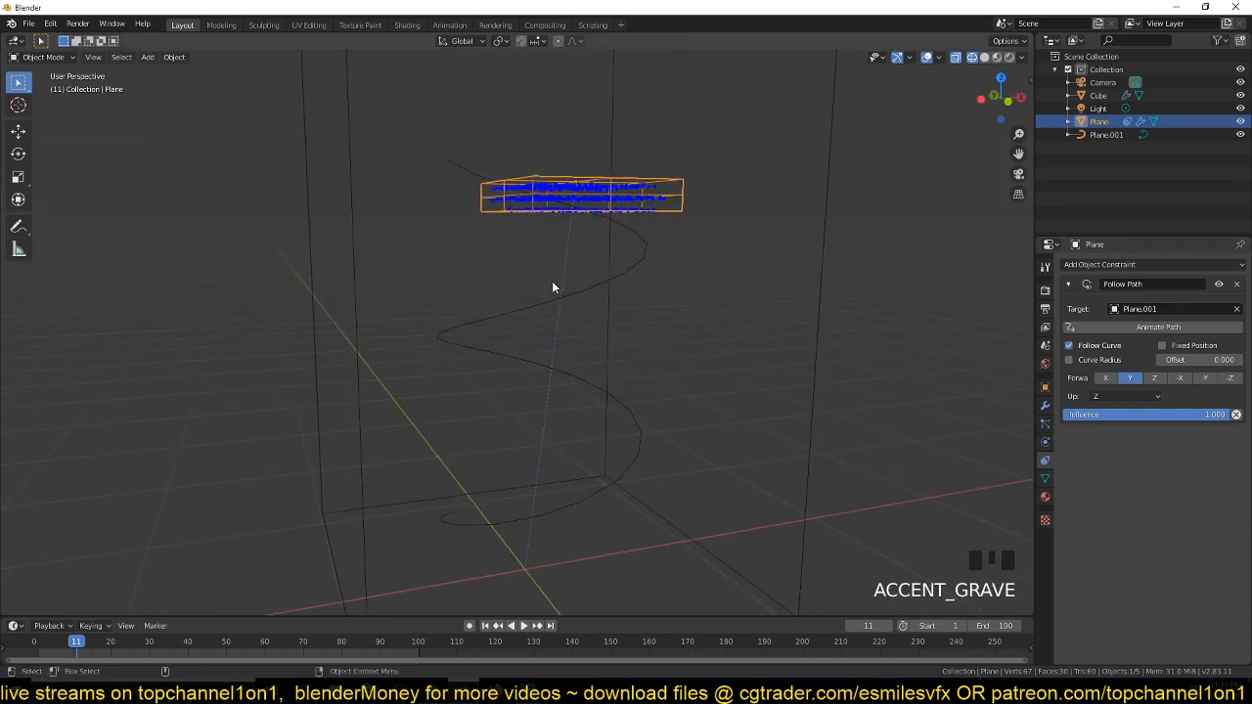
{"action": "left_click", "coordinate": [552, 289]}
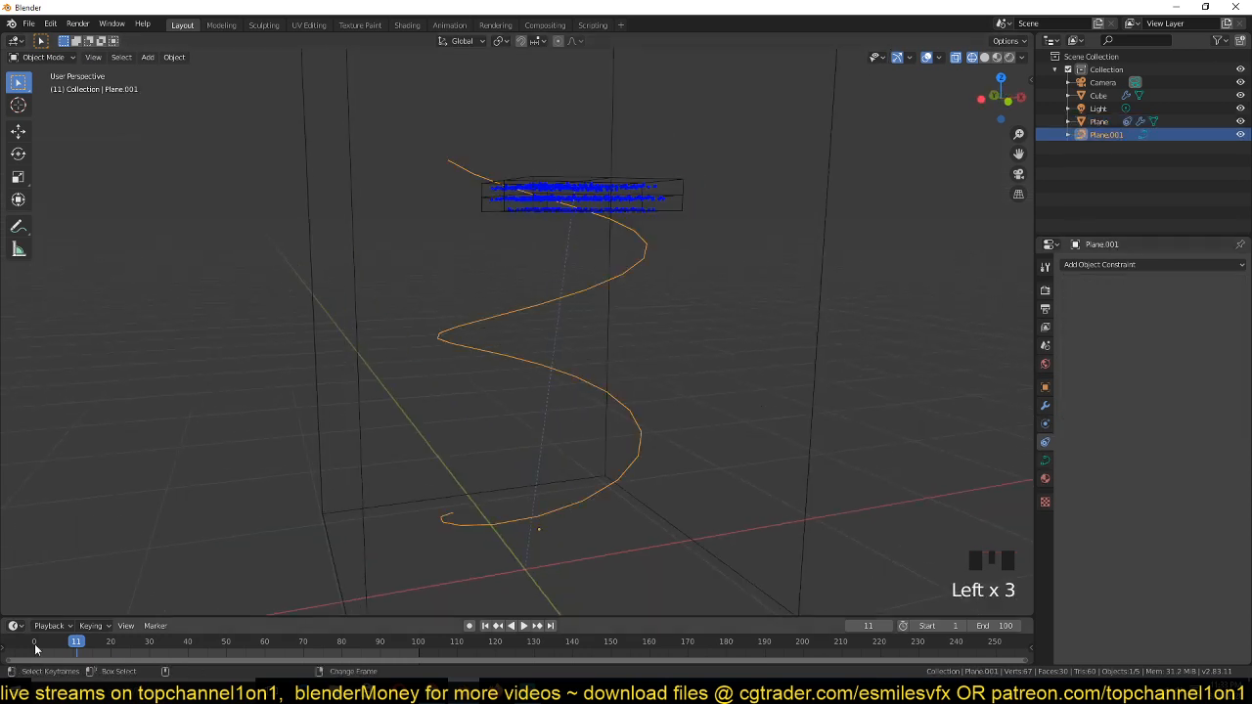
{"action": "left_click", "coordinate": [36, 649]}
{"action": "key", "text": "shift+s"}
{"action": "left_click", "coordinate": [460, 569]}
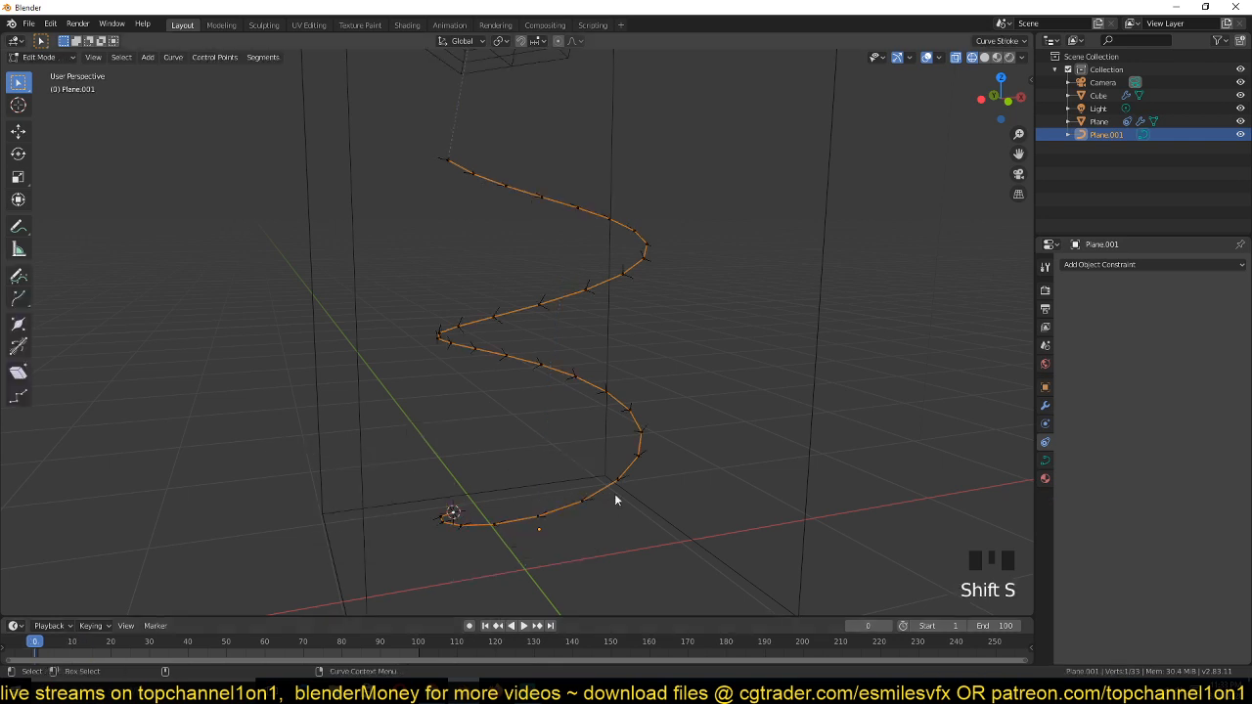
{"action": "key", "text": "Tab"}
{"action": "scroll", "coordinate": [604, 358], "scroll_direction": "down", "scroll_amount": 2}
{"action": "key", "text": "Tab"}
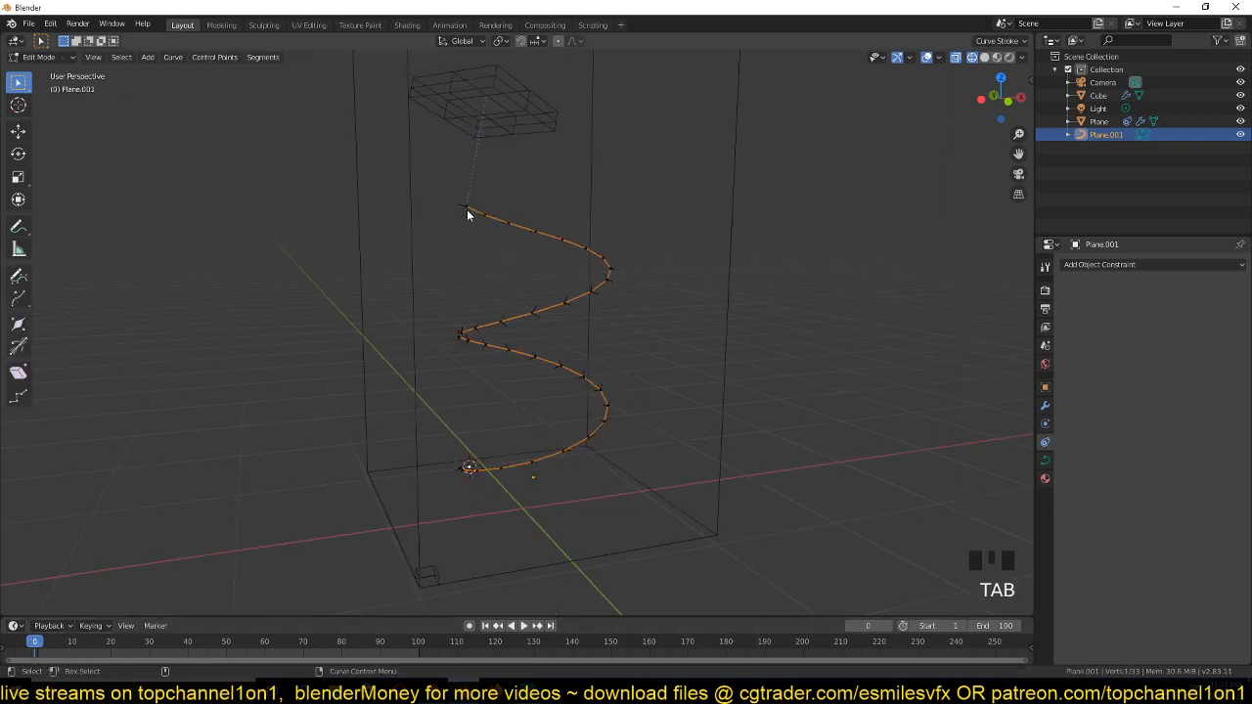
{"action": "left_click", "coordinate": [467, 210]}
{"action": "key", "text": "shift+s"}
{"action": "key", "text": "Tab"}
Snap the emitter Plane to the 3D cursor and move it in the front view onto the helix's upper end
{"action": "left_click", "coordinate": [517, 167]}
{"action": "key", "text": "shift+s"}
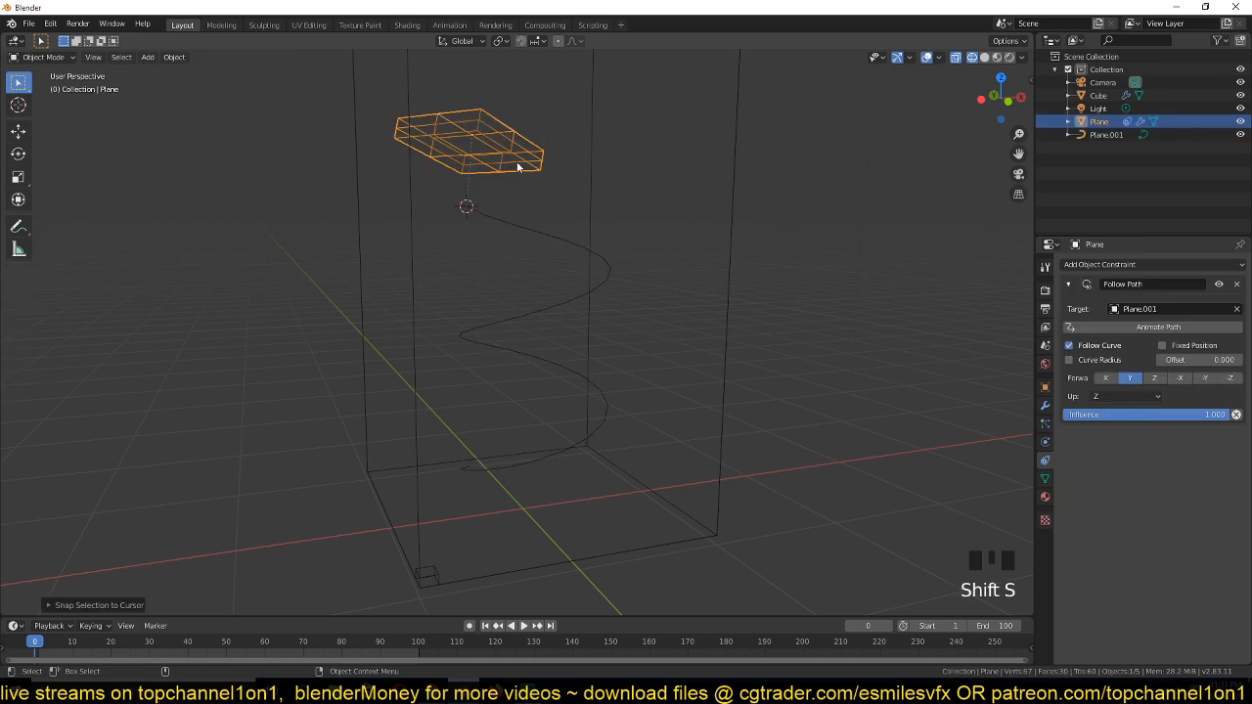
{"action": "key", "text": "KP_1"}
{"action": "key", "text": "g"}
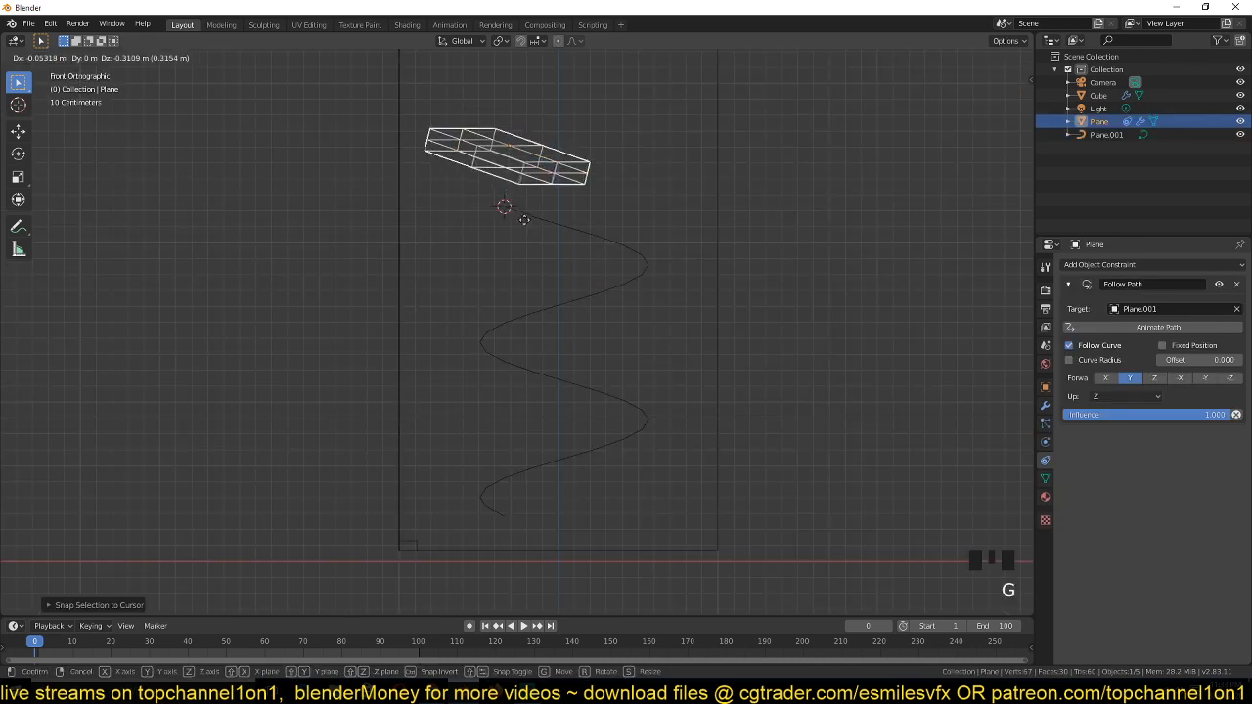
{"action": "left_click", "coordinate": [510, 382]}
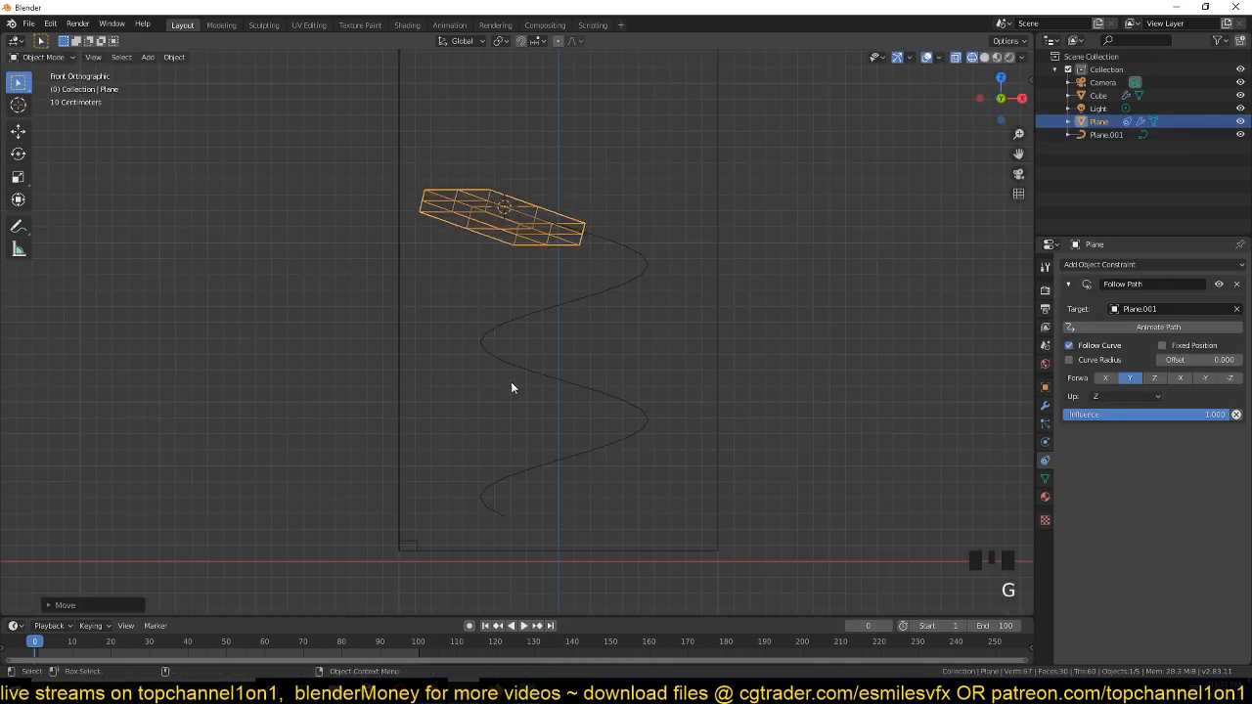
Try shifting the emitter along the helix by raising the Follow Path offset to about 11.7
{"action": "key", "text": "KP_7"}
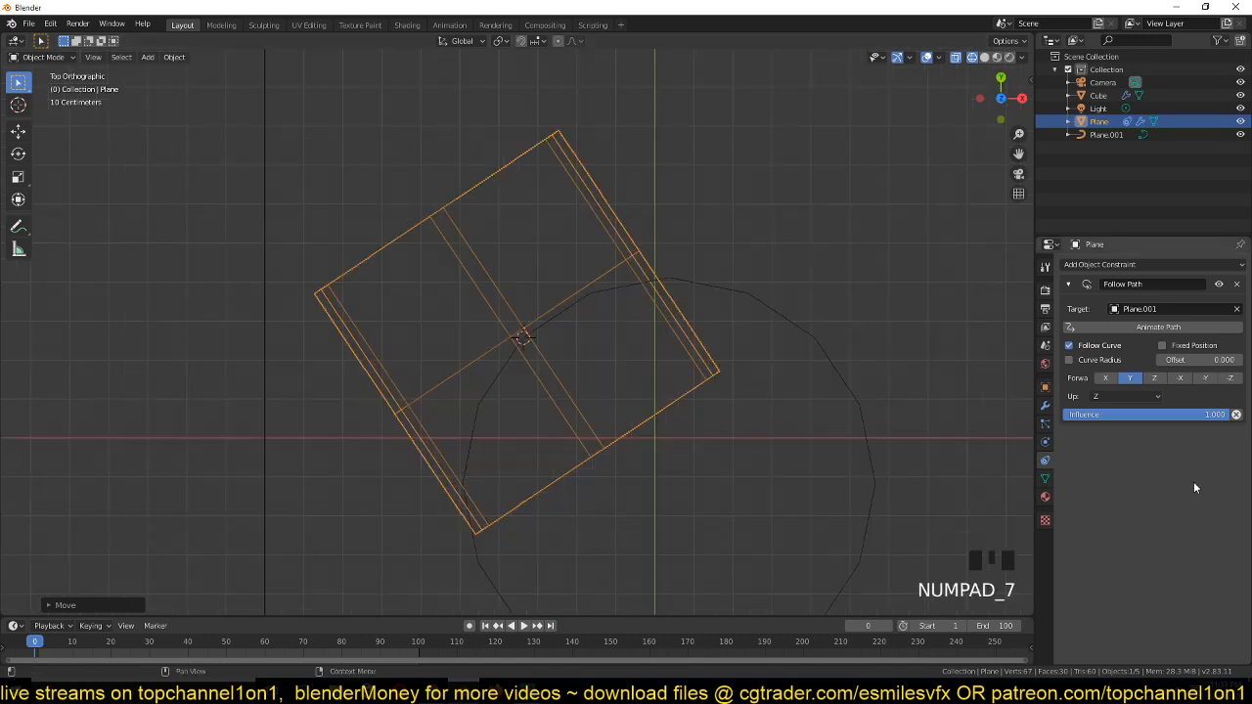
{"action": "middle_click_drag", "start_coordinate": [587, 293], "coordinate": [659, 328]}
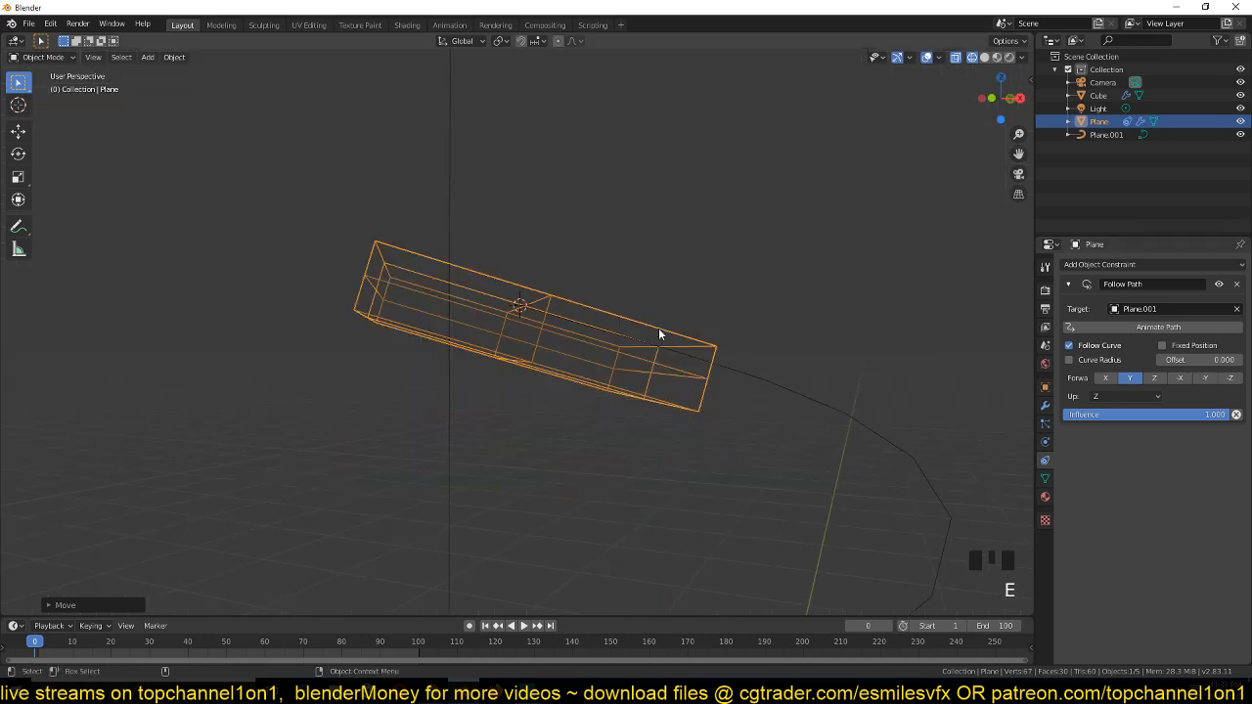
{"action": "scroll", "coordinate": [665, 353], "scroll_direction": "down", "scroll_amount": 8}
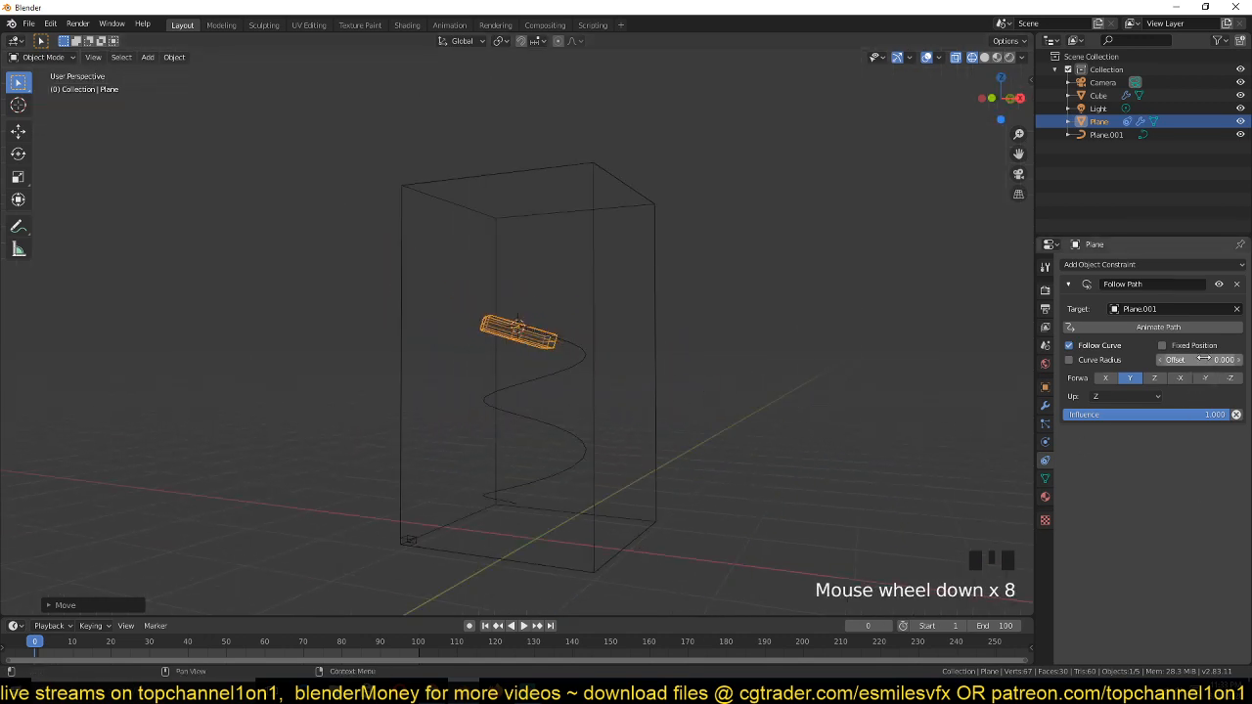
{"action": "mouse_move", "coordinate": [1204, 359]}
{"action": "left_mouse_down"}
{"action": "mouse_move", "coordinate": [1234, 359]}
{"action": "mouse_move", "coordinate": [1213, 359]}
{"action": "left_mouse_up"}
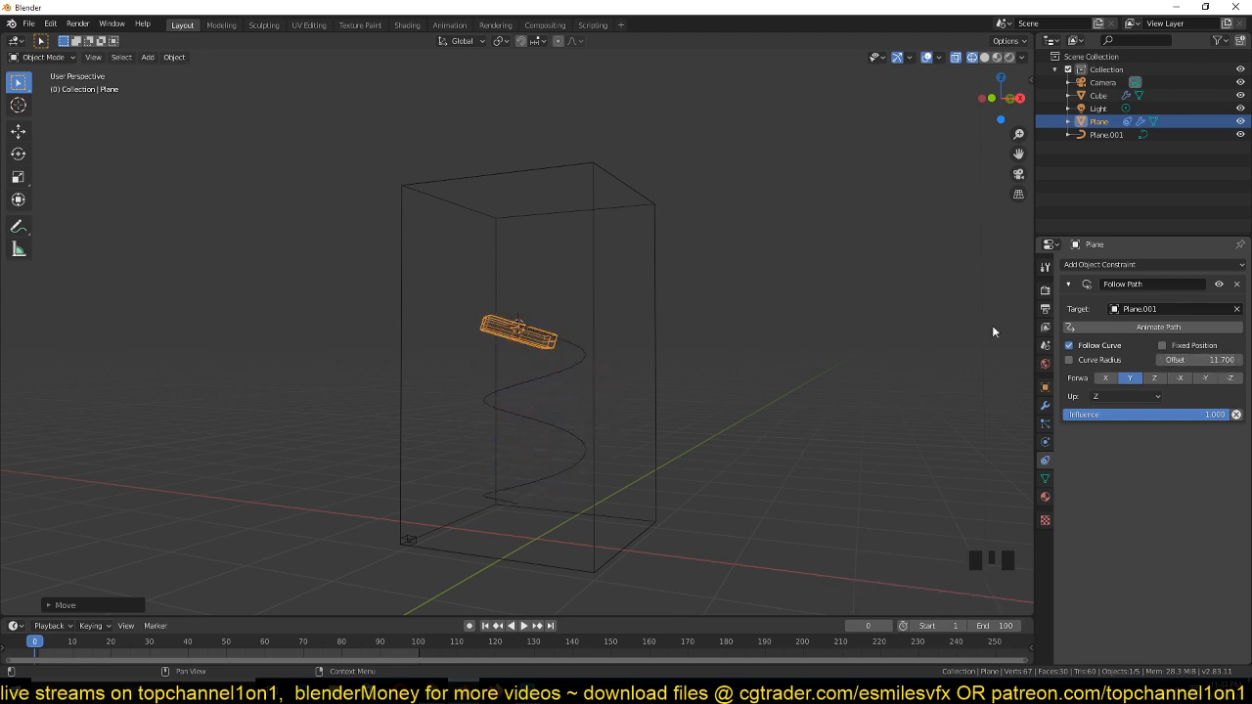
Rotate the emitter Plane in the front view until it stands nearly upright, and scale it down to about half size
{"action": "key", "text": "KP_1"}
{"action": "key", "text": "r"}
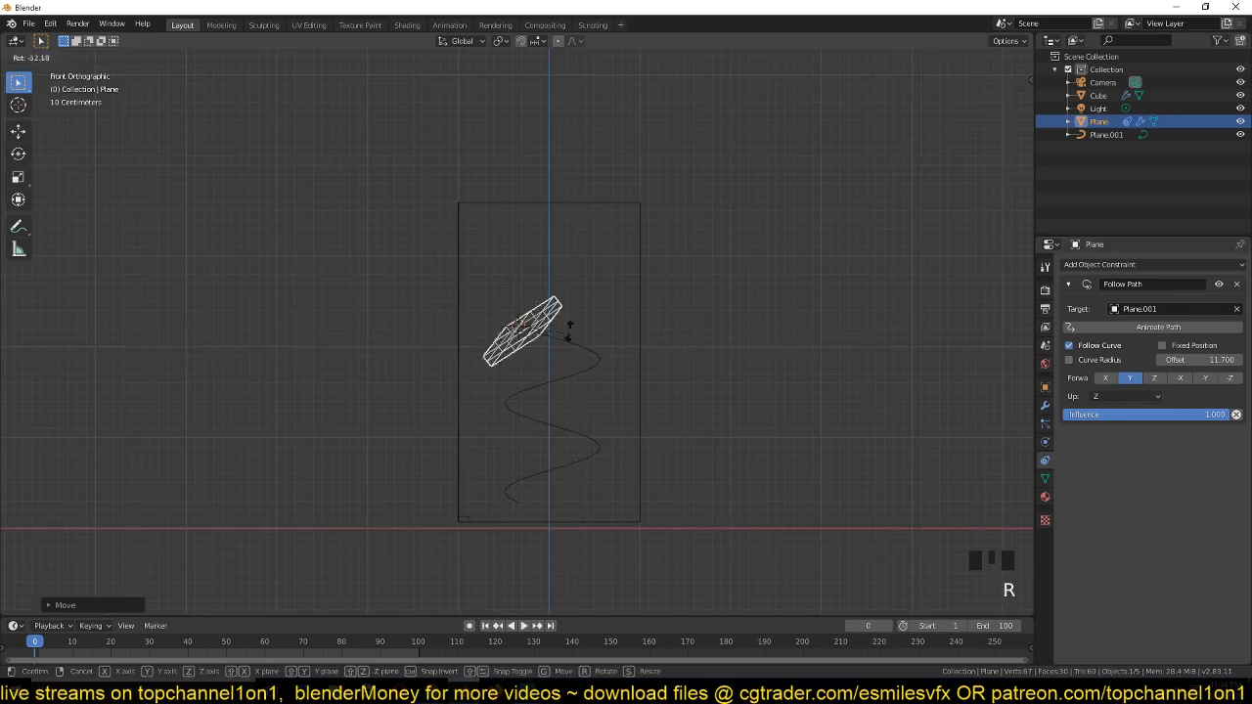
{"action": "left_click", "coordinate": [643, 325]}
{"action": "key", "text": "s"}
{"action": "left_click", "coordinate": [567, 331]}
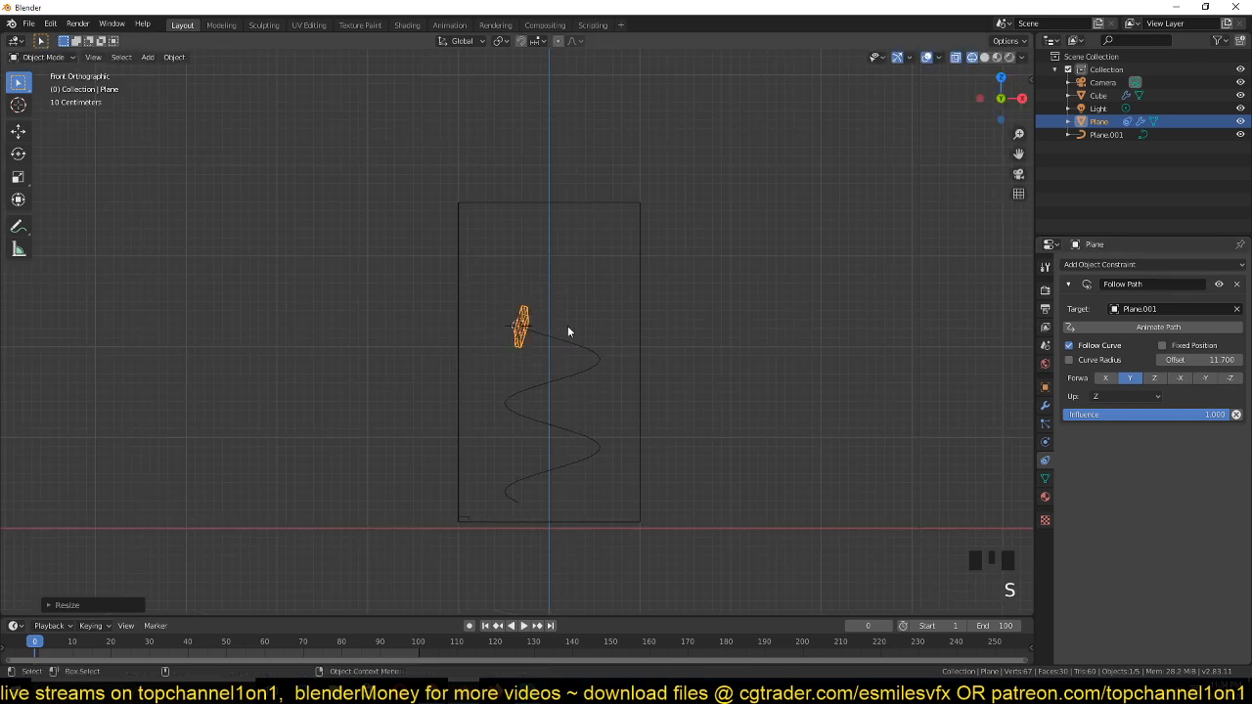
Reset the Follow Path offset to 0, turn on auto keying, and keyframe the offset at frame 0
{"action": "middle_click_drag", "start_coordinate": [568, 329], "coordinate": [671, 376]}
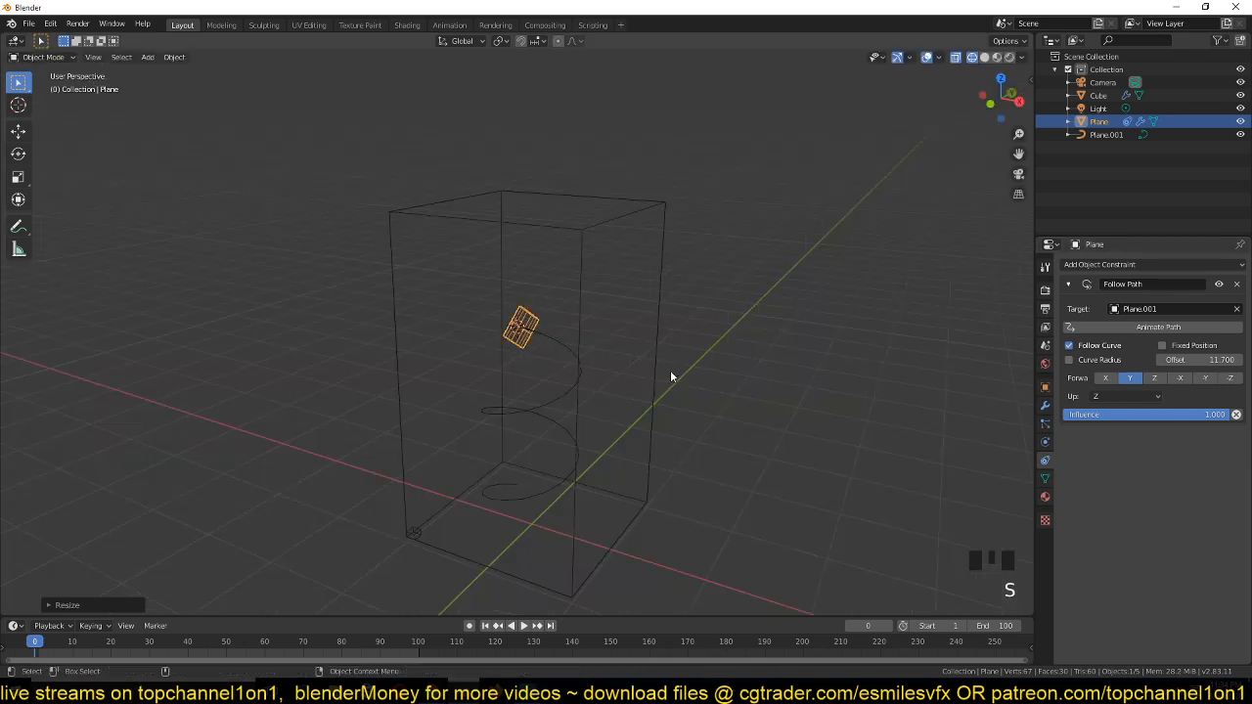
{"action": "mouse_move", "coordinate": [1199, 360]}
{"action": "left_mouse_down"}
{"action": "mouse_move", "coordinate": [1160, 360]}
{"action": "mouse_move", "coordinate": [1205, 360]}
{"action": "left_mouse_up"}
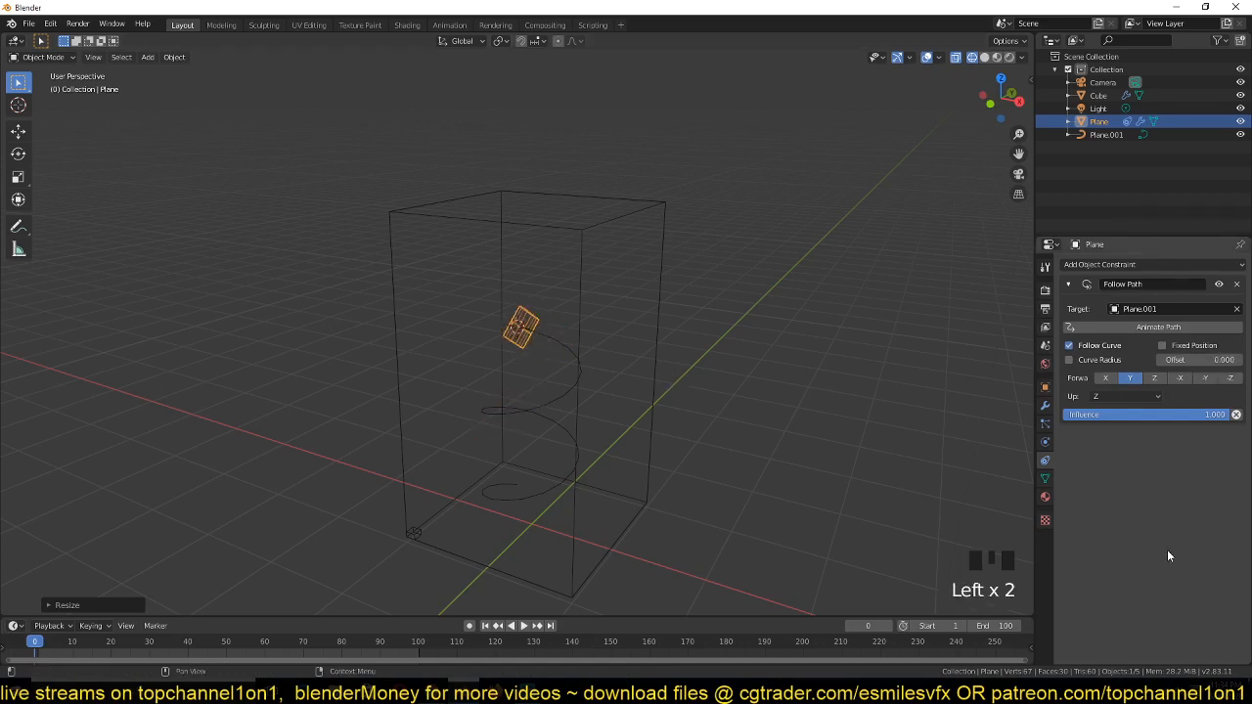
{"action": "left_click", "coordinate": [481, 626]}
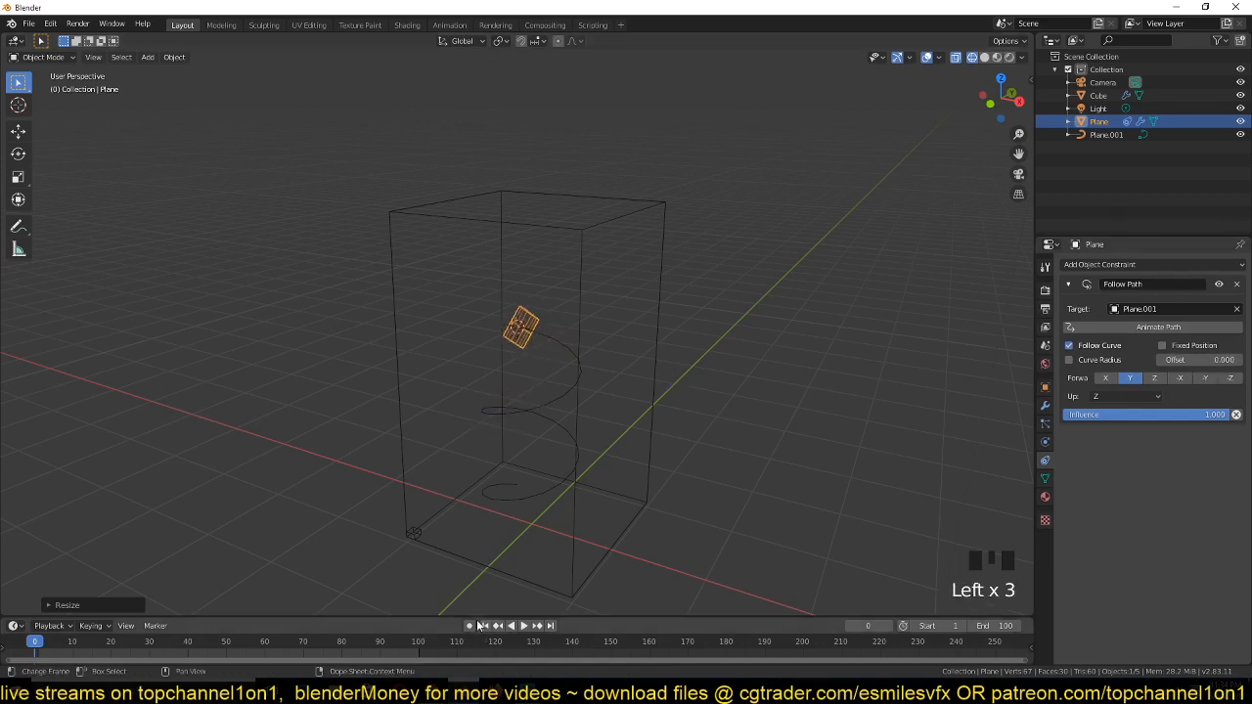
{"action": "left_click", "coordinate": [471, 626]}
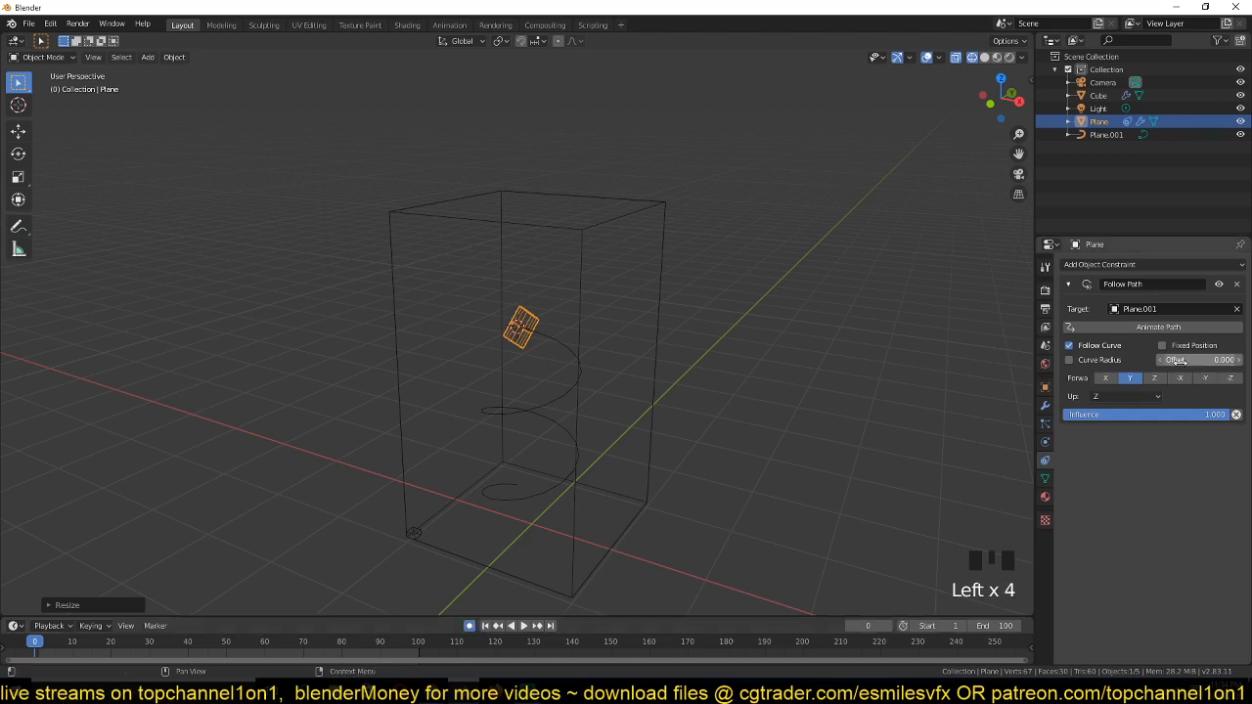
{"action": "key", "text": "o"}
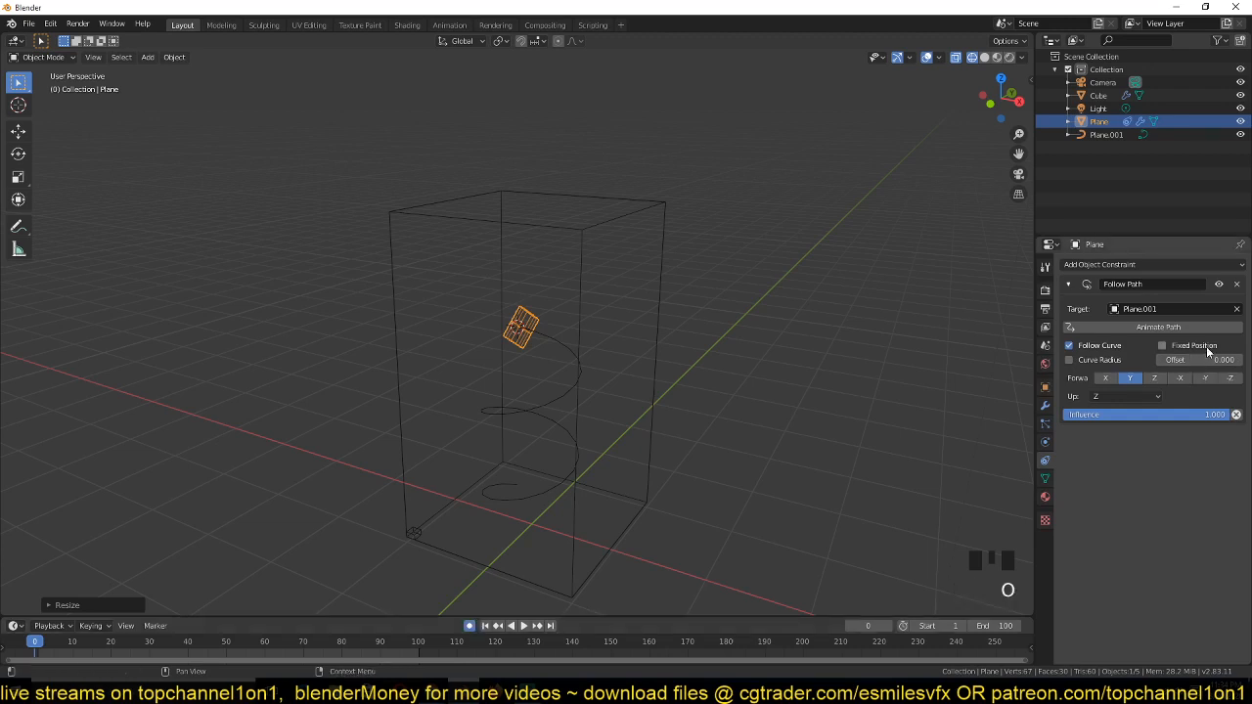
{"action": "key", "text": "i"}
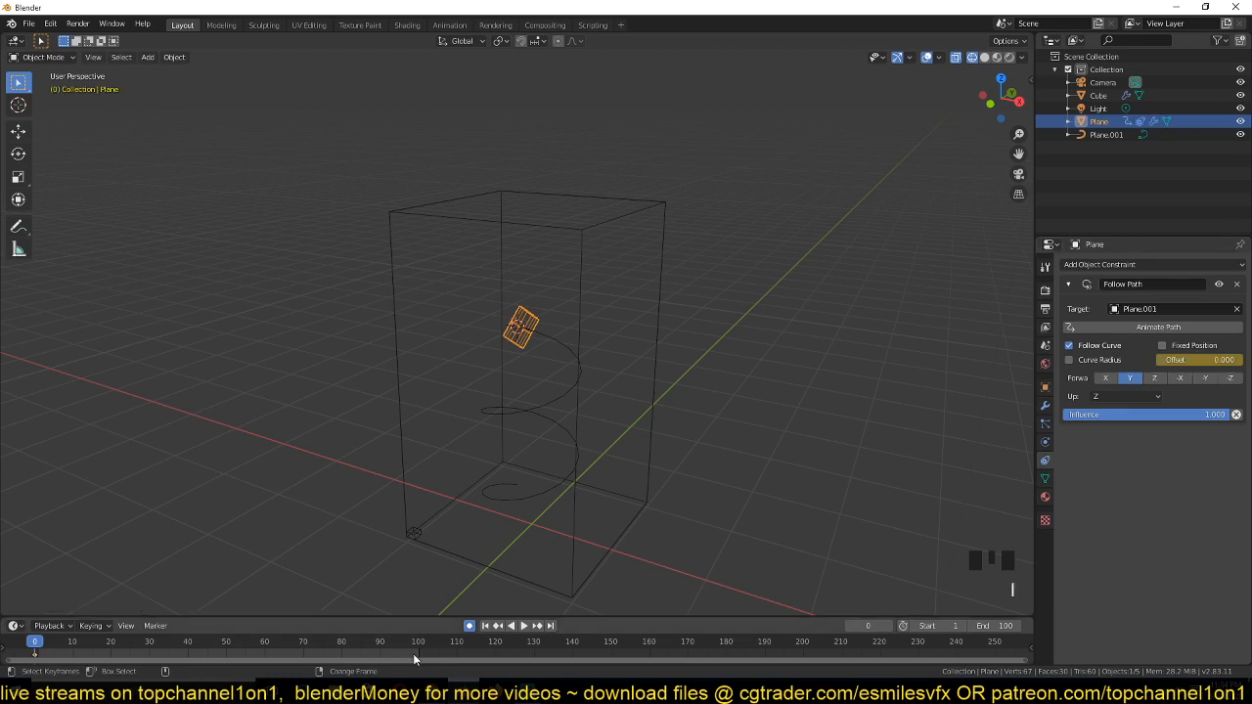
Keyframe the Follow Path offset at frame 99 with the emitter Plane moved to the helix's lower end, and play the animation
{"action": "left_click", "coordinate": [414, 658]}
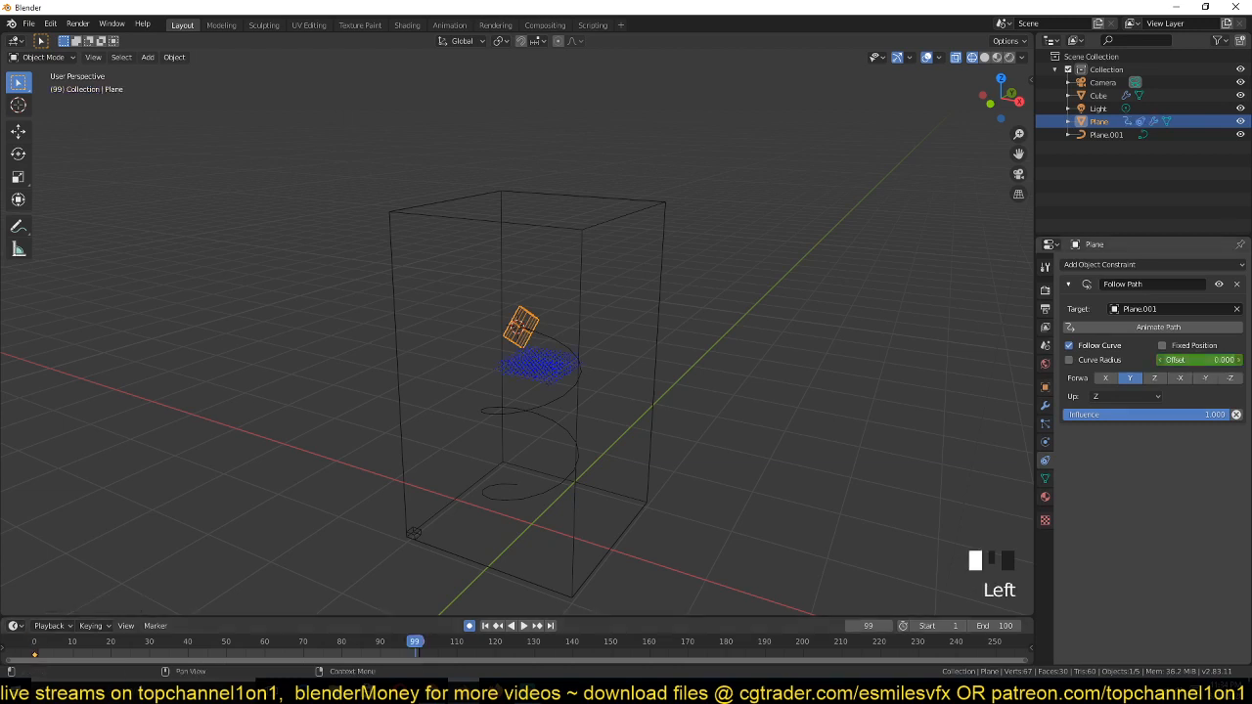
{"action": "left_click_drag", "start_coordinate": [1200, 360], "coordinate": [1101, 360]}
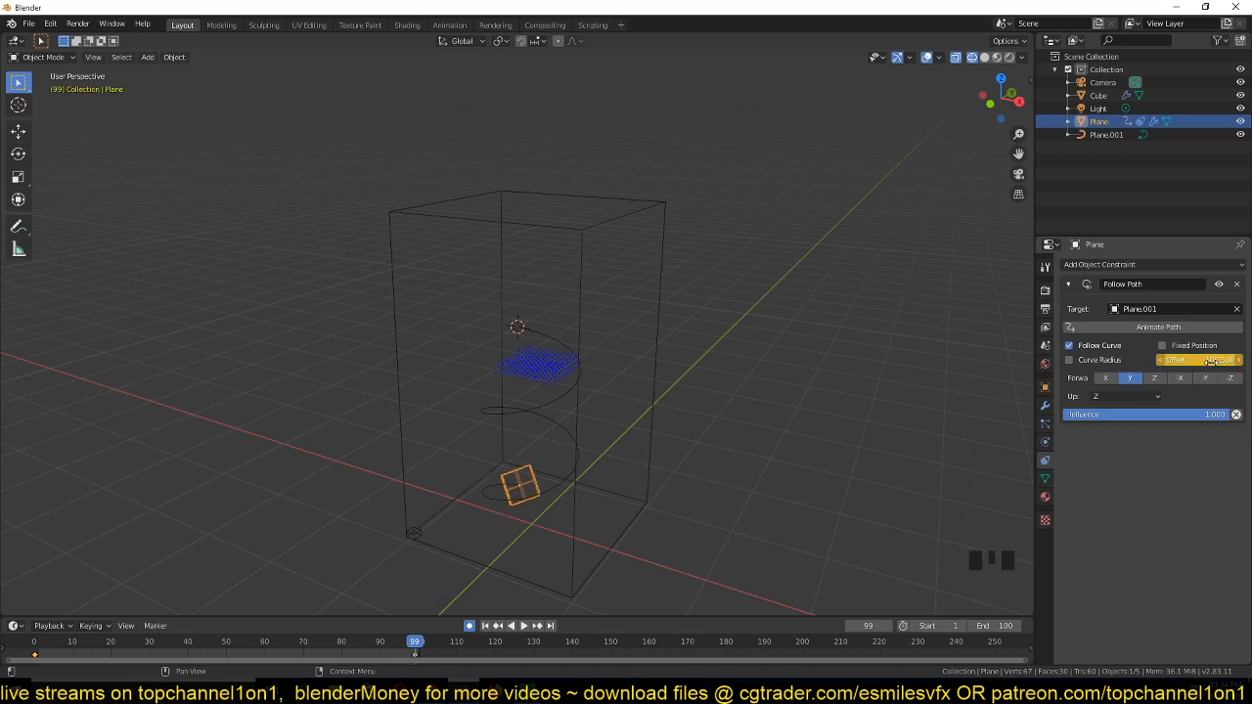
{"action": "key", "text": "space"}
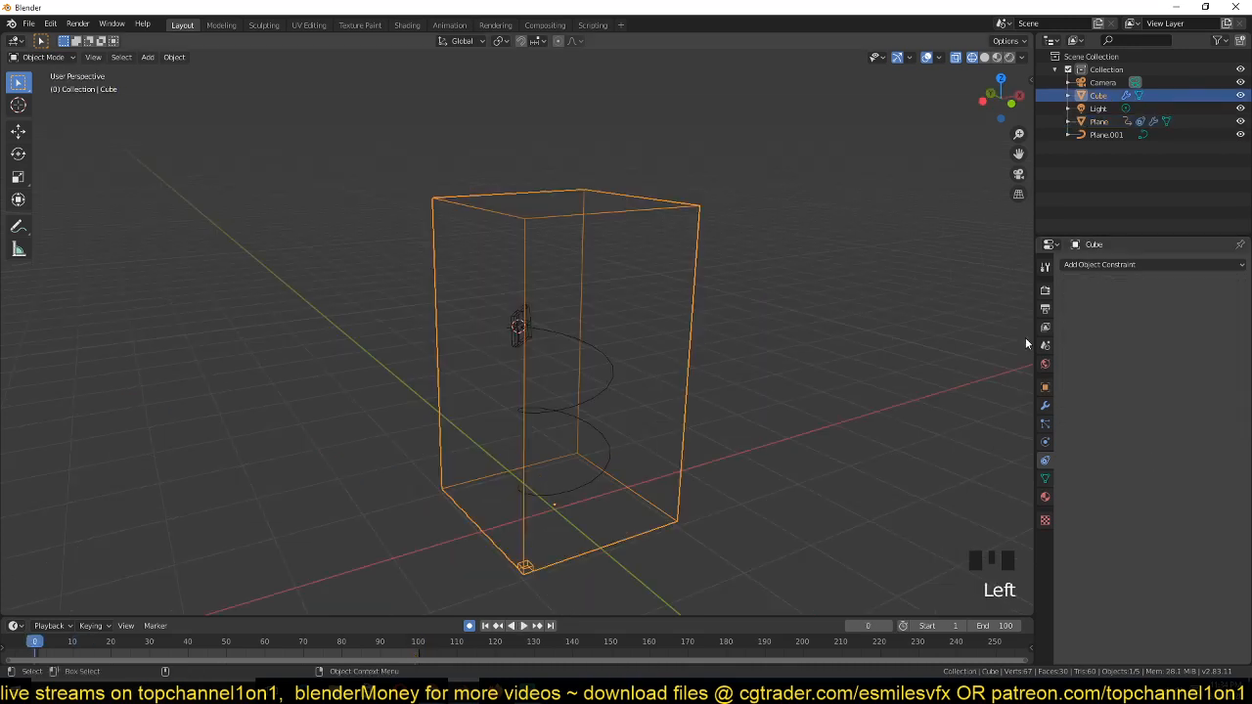
Free the old fluid data of the domain Cube and bake its data again
{"action": "left_click", "coordinate": [682, 204]}
{"action": "left_click", "coordinate": [1045, 441]}
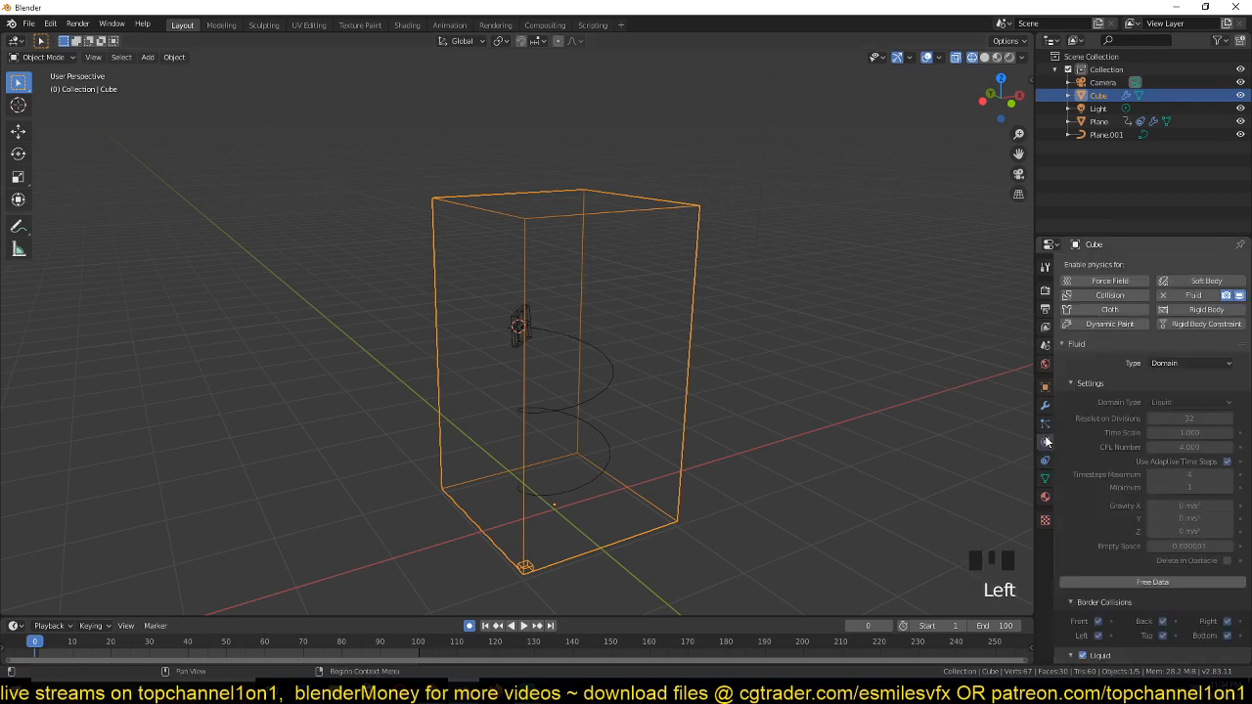
{"action": "left_click", "coordinate": [1146, 582]}
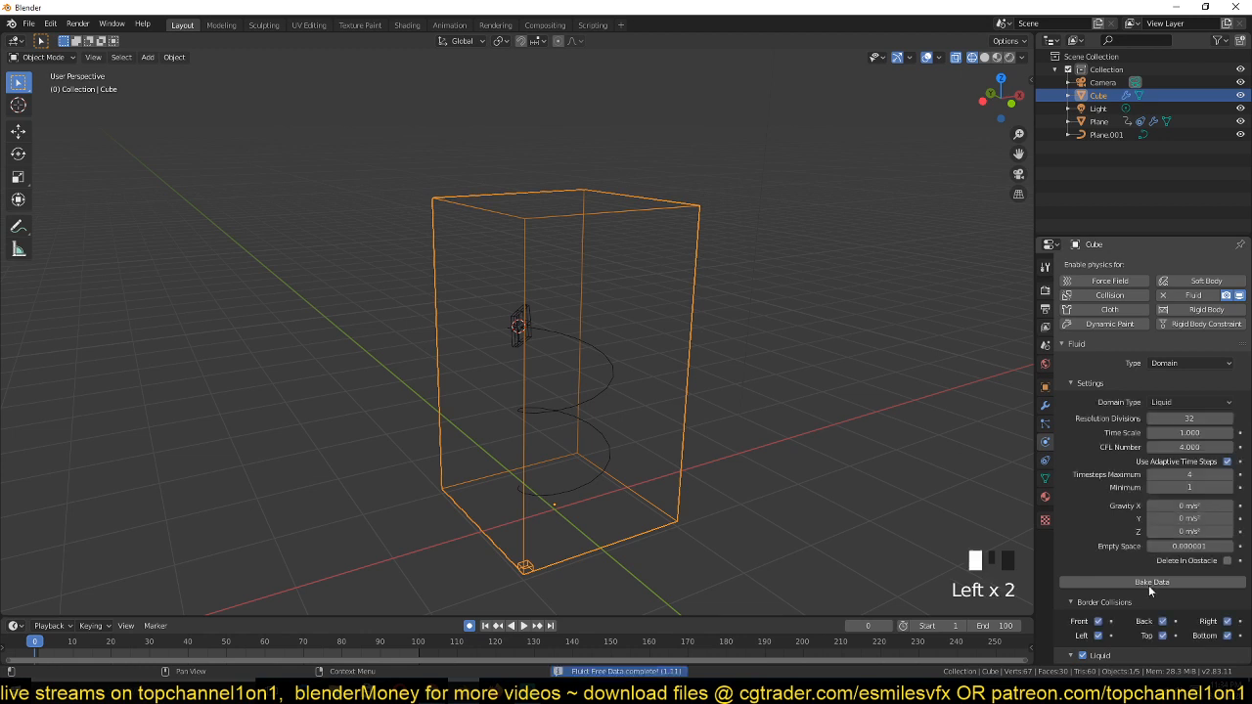
{"action": "left_click", "coordinate": [1150, 586]}
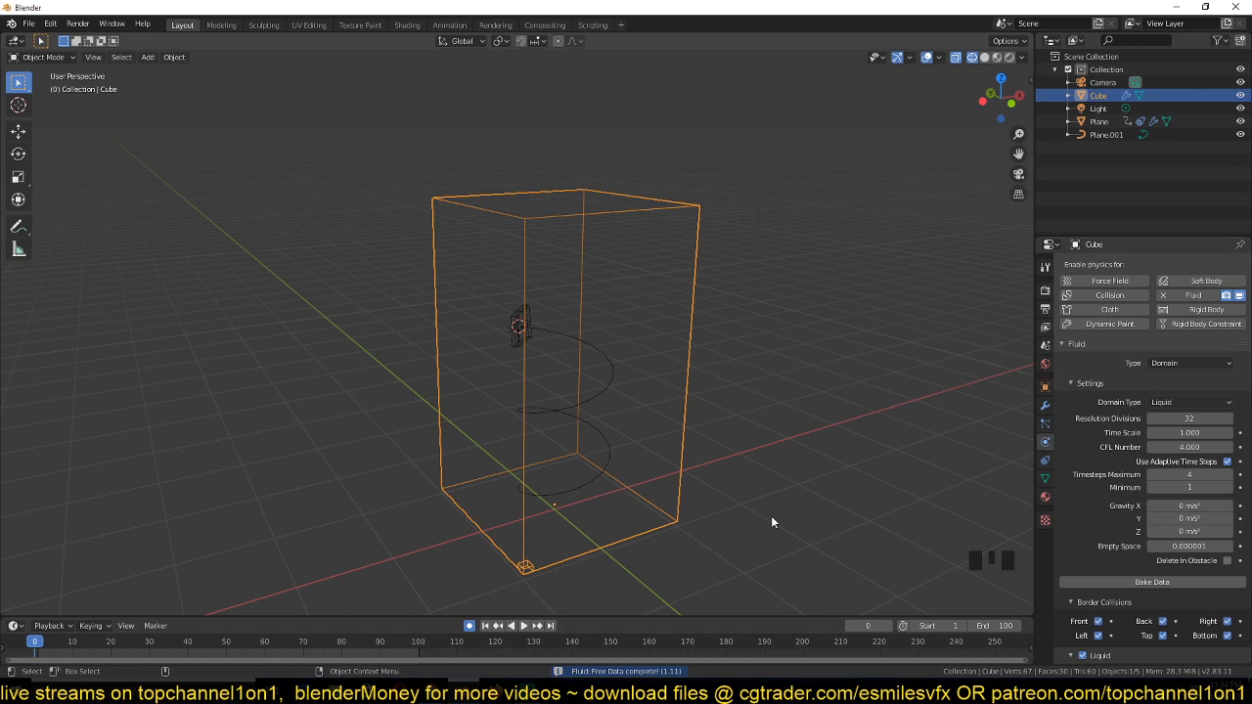
{"action": "double_click", "coordinate": [824, 518]}
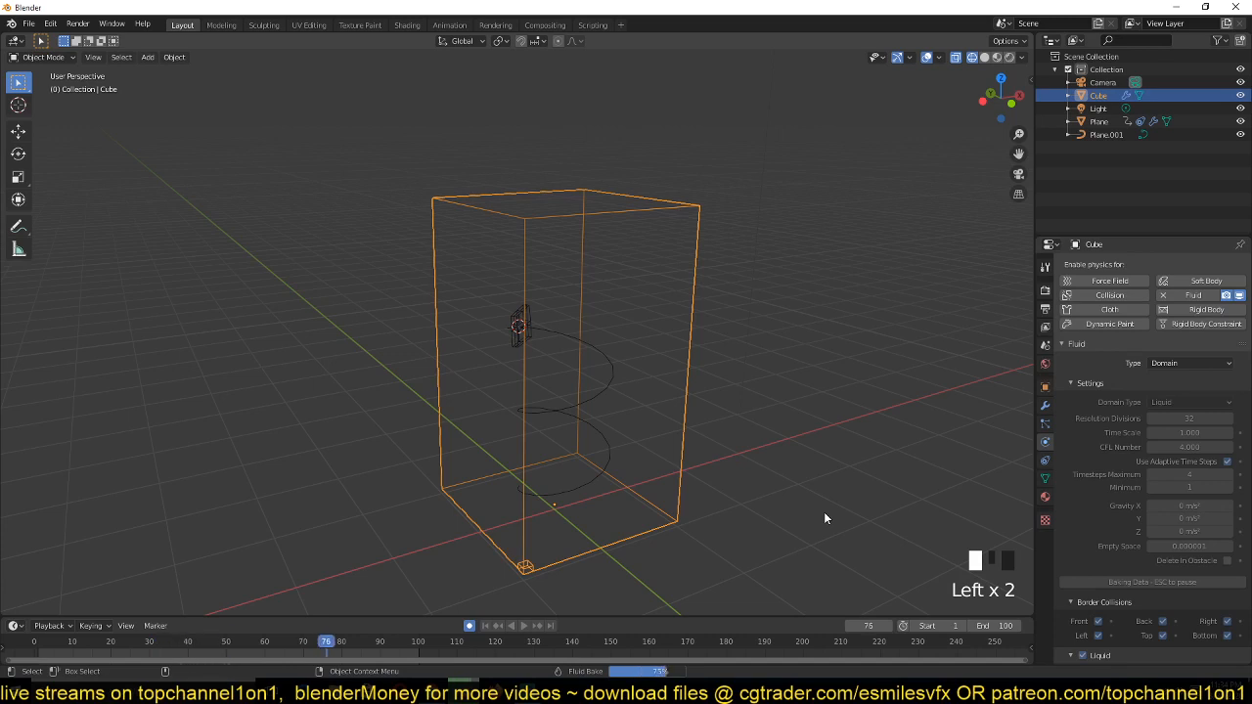
Play back the baked simulation and examine from several angles how the fluid leaves the moving emitter
{"action": "left_click", "coordinate": [803, 446]}
{"action": "key", "text": "space"}
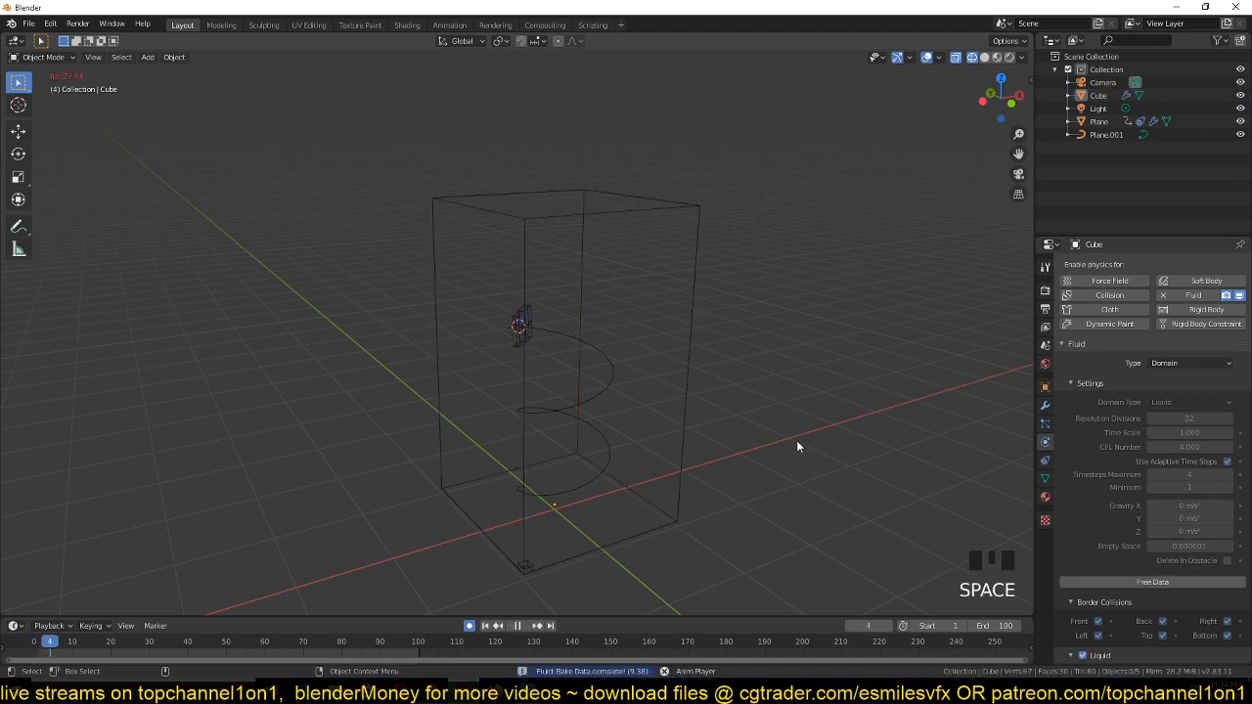
{"action": "scroll", "coordinate": [750, 467], "scroll_direction": "up", "scroll_amount": 2}
{"action": "key", "text": "grave"}
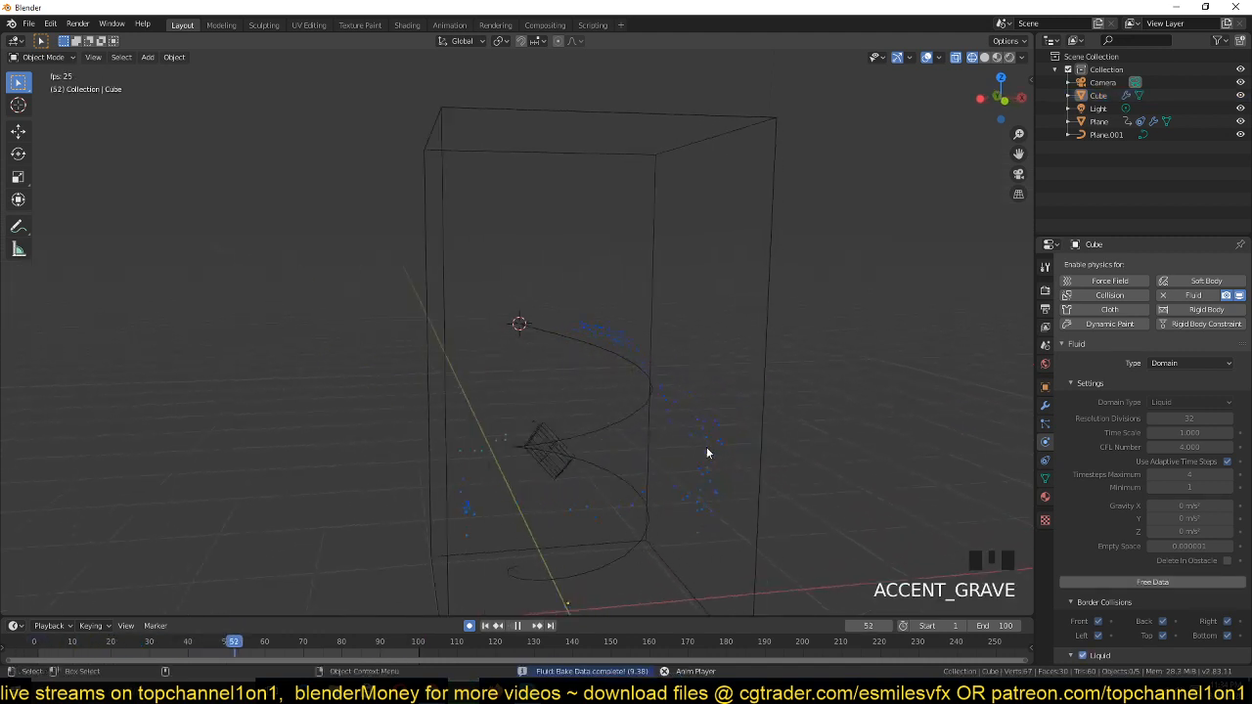
{"action": "scroll", "coordinate": [693, 454], "scroll_direction": "down", "scroll_amount": 2}
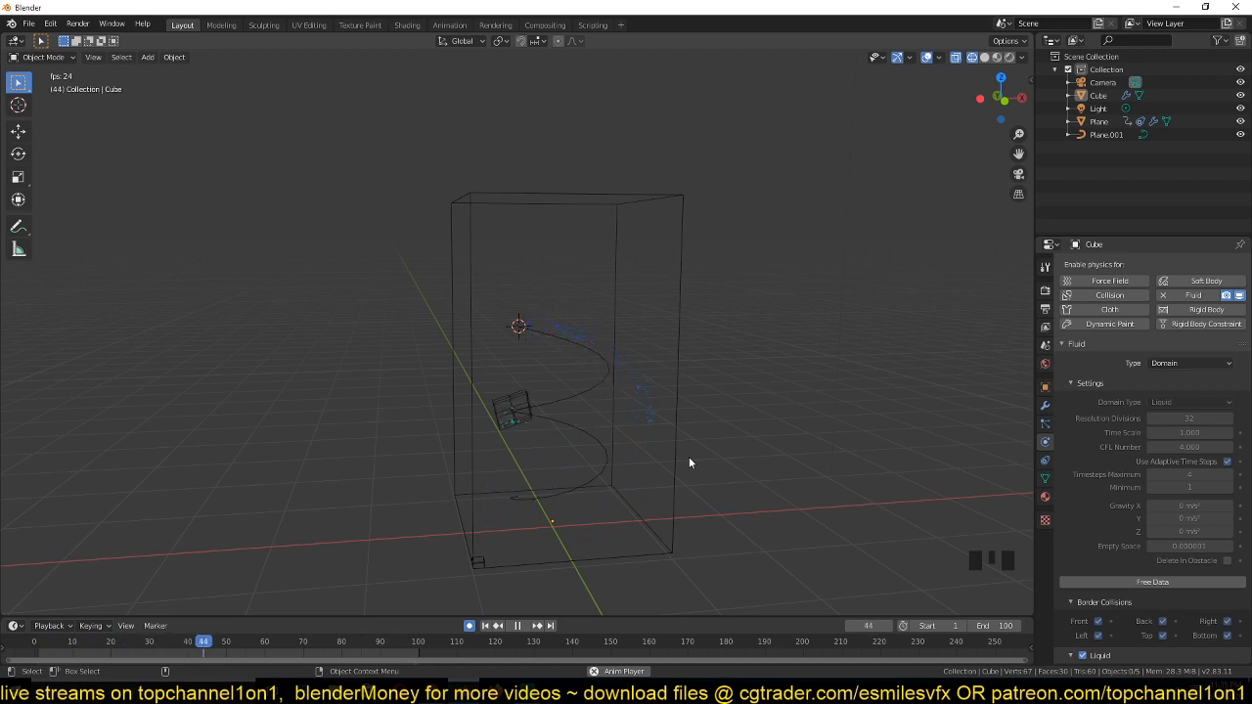
{"action": "key", "text": "Escape"}
Free the baked fluid data of the domain Cube
{"action": "left_click", "coordinate": [523, 342]}
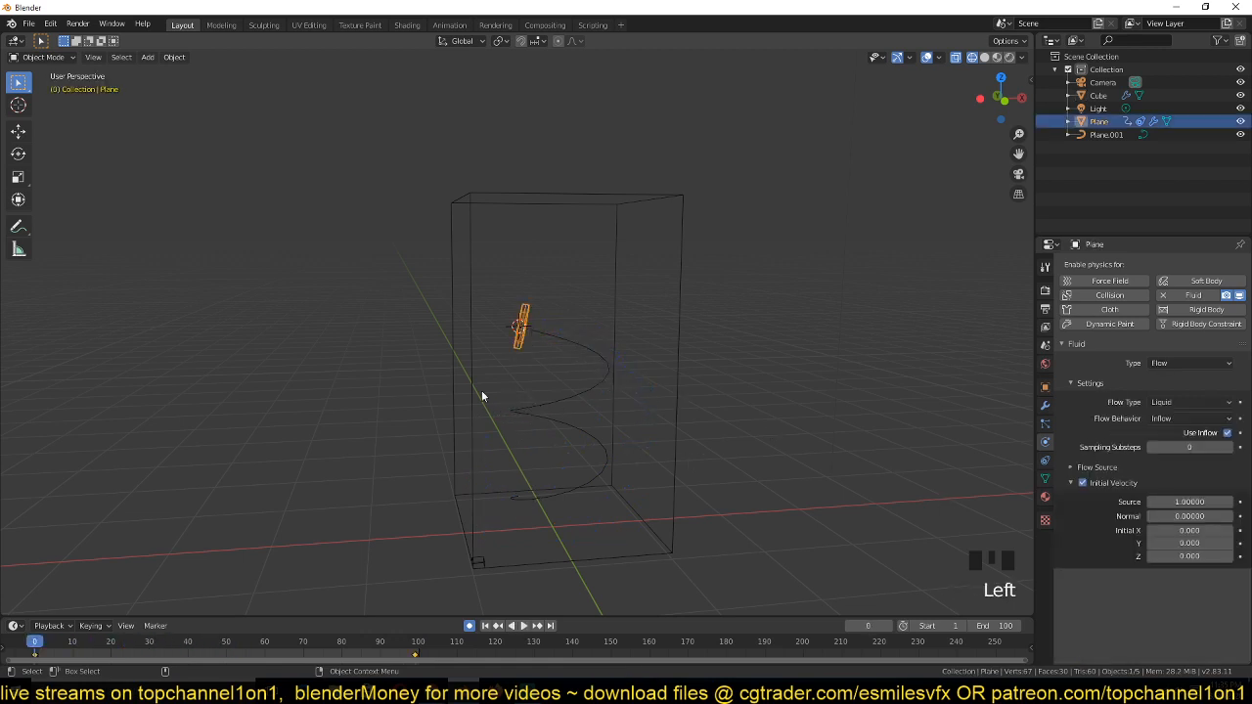
{"action": "left_click", "coordinate": [607, 301]}
{"action": "left_click", "coordinate": [608, 301]}
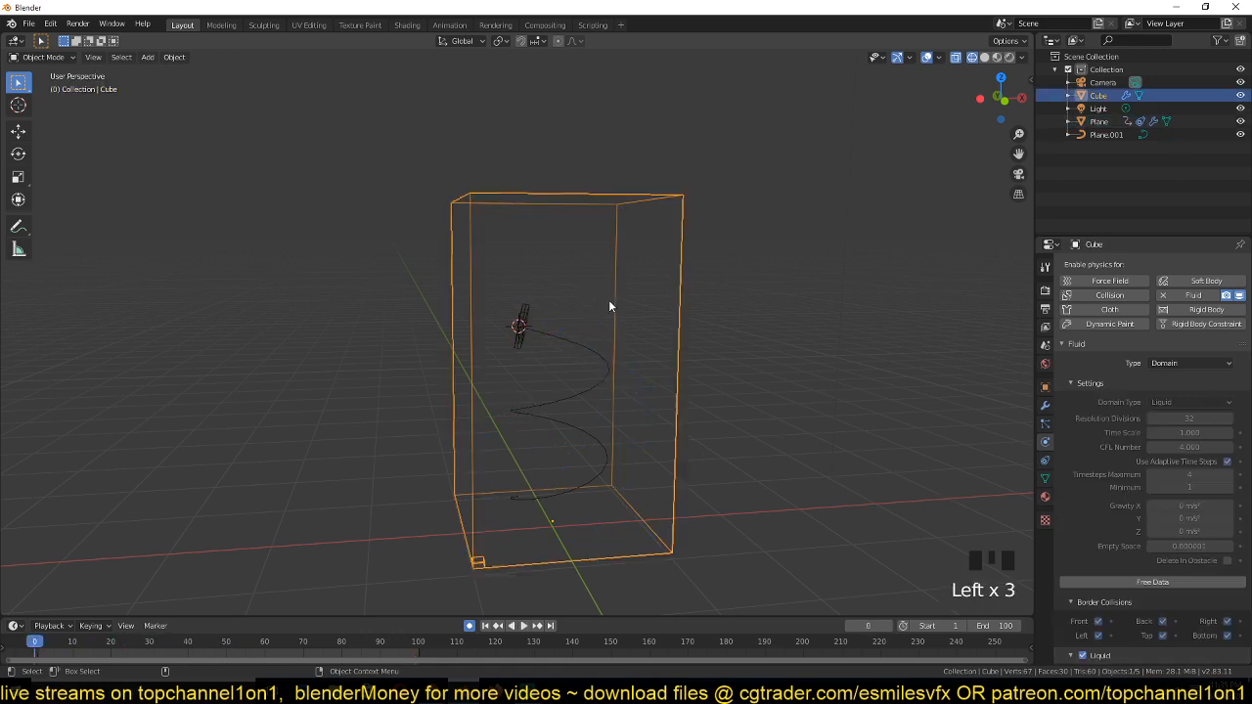
{"action": "left_click", "coordinate": [1127, 581]}
Set the Source initial velocity of the emitter Plane's fluid flow to 4
{"action": "left_click", "coordinate": [524, 328]}
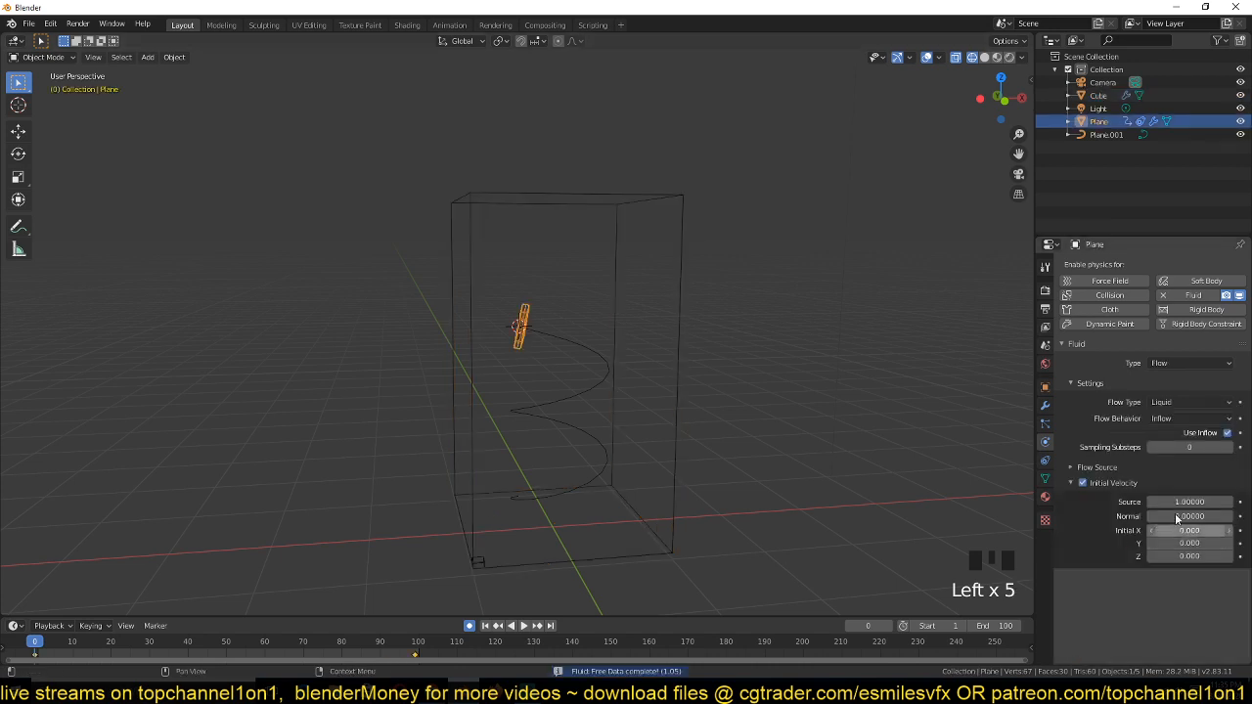
{"action": "left_click", "coordinate": [1193, 502]}
{"action": "key", "text": "Return"}
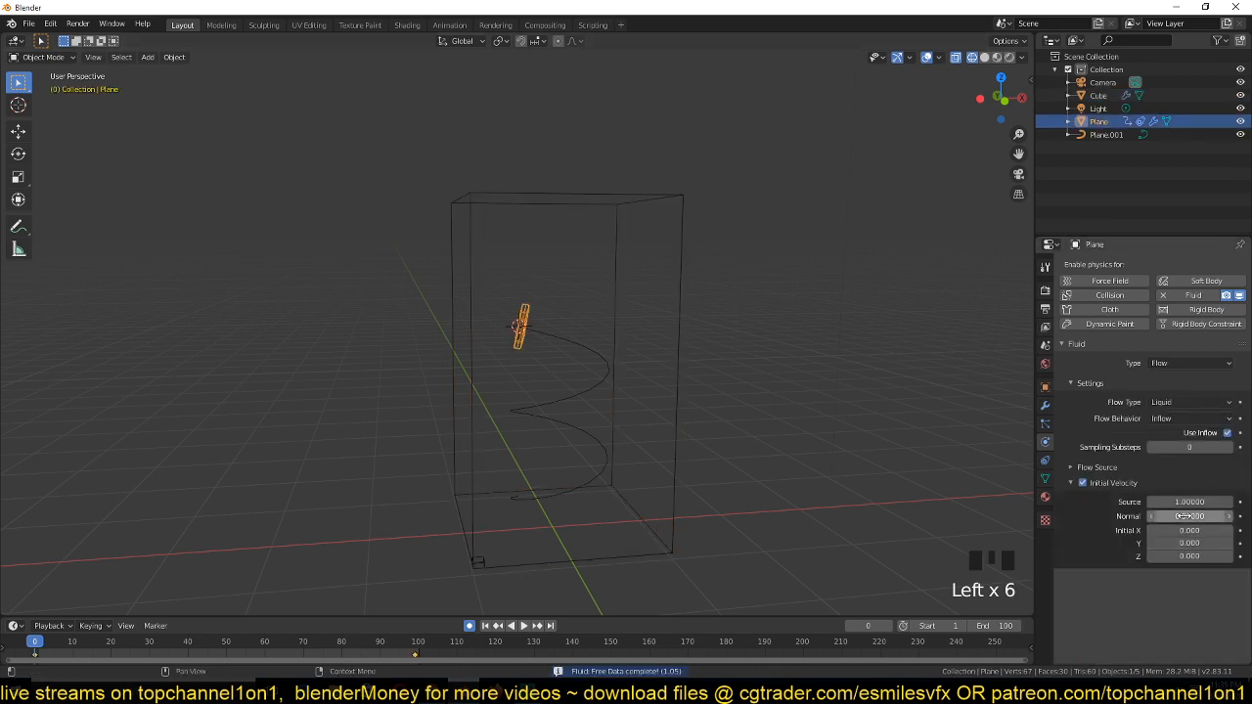
{"action": "left_click", "coordinate": [1190, 502]}
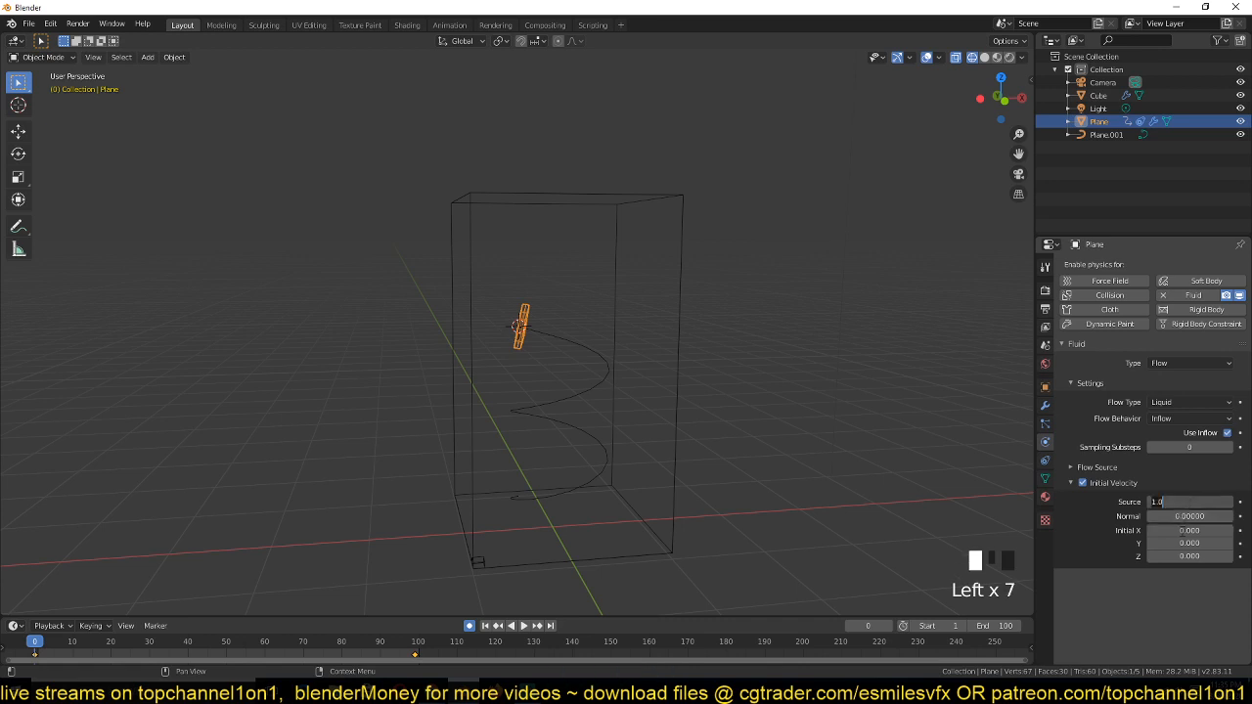
{"action": "type", "text": "4"}
{"action": "key", "text": "Return"}
{"action": "left_click", "coordinate": [1111, 469]}
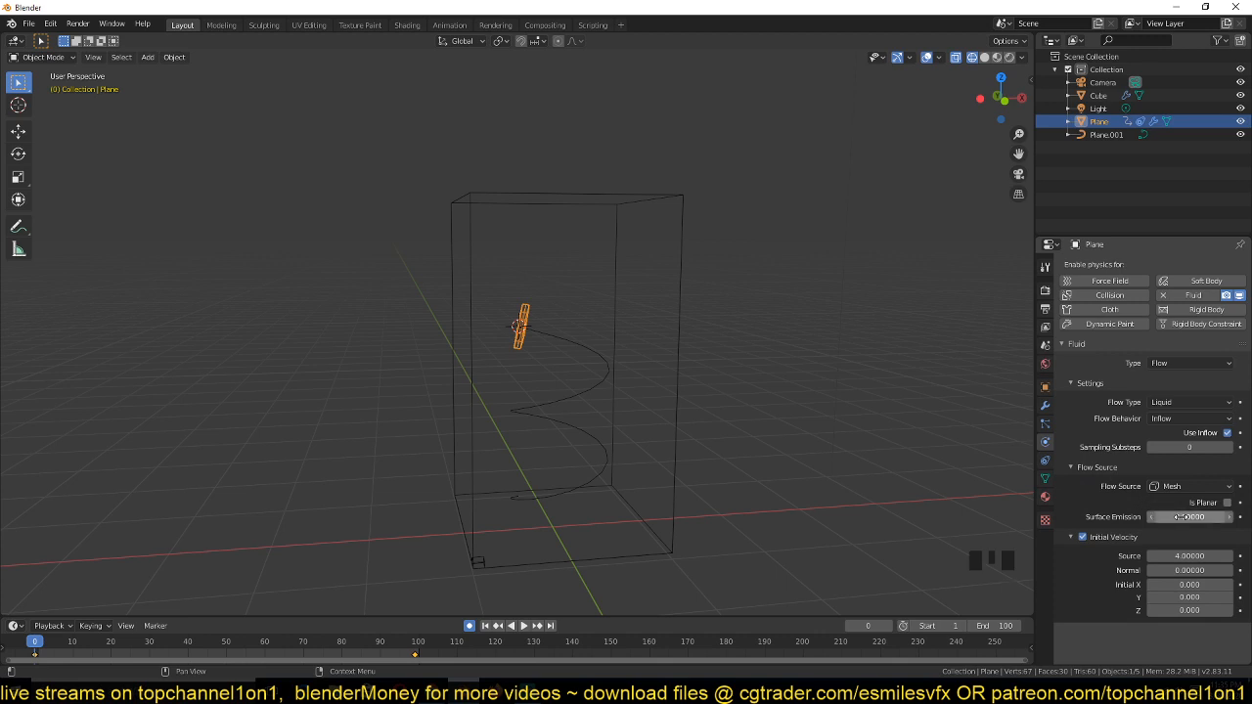
{"action": "left_click", "coordinate": [1099, 471]}
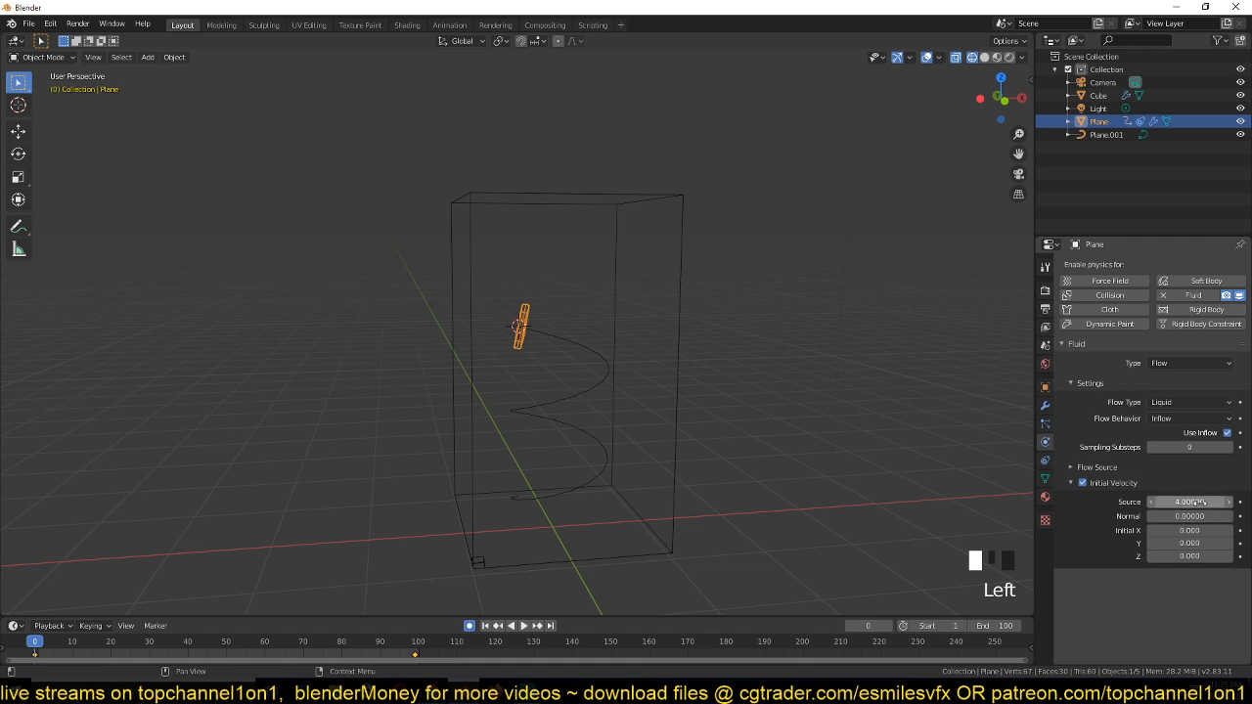
Select the domain Cube and bake its fluid data with the changed emitter velocity
{"action": "scroll", "coordinate": [607, 436], "scroll_direction": "up", "scroll_amount": 3}
{"action": "key", "text": "grave"}
{"action": "scroll", "coordinate": [618, 461], "scroll_direction": "up", "scroll_amount": 1}
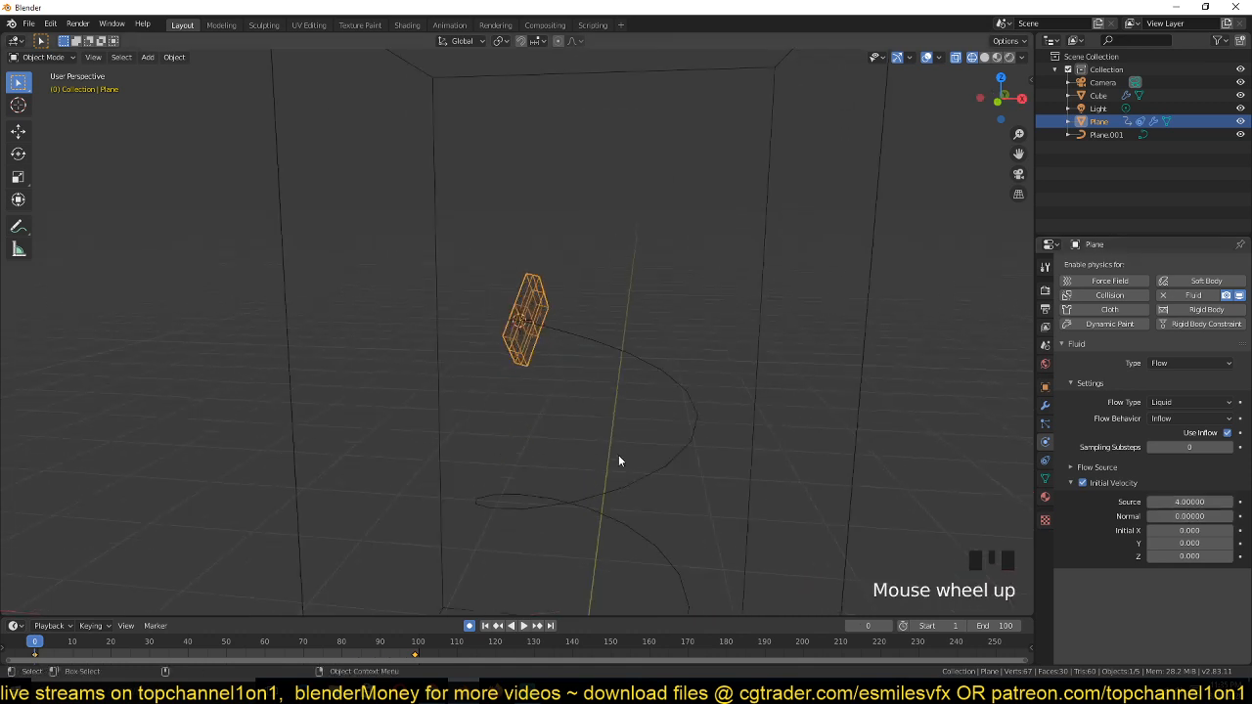
{"action": "key", "text": "grave"}
{"action": "scroll", "coordinate": [594, 449], "scroll_direction": "down", "scroll_amount": 4}
{"action": "left_click", "coordinate": [584, 323]}
{"action": "left_click", "coordinate": [626, 371]}
{"action": "key", "text": "grave"}
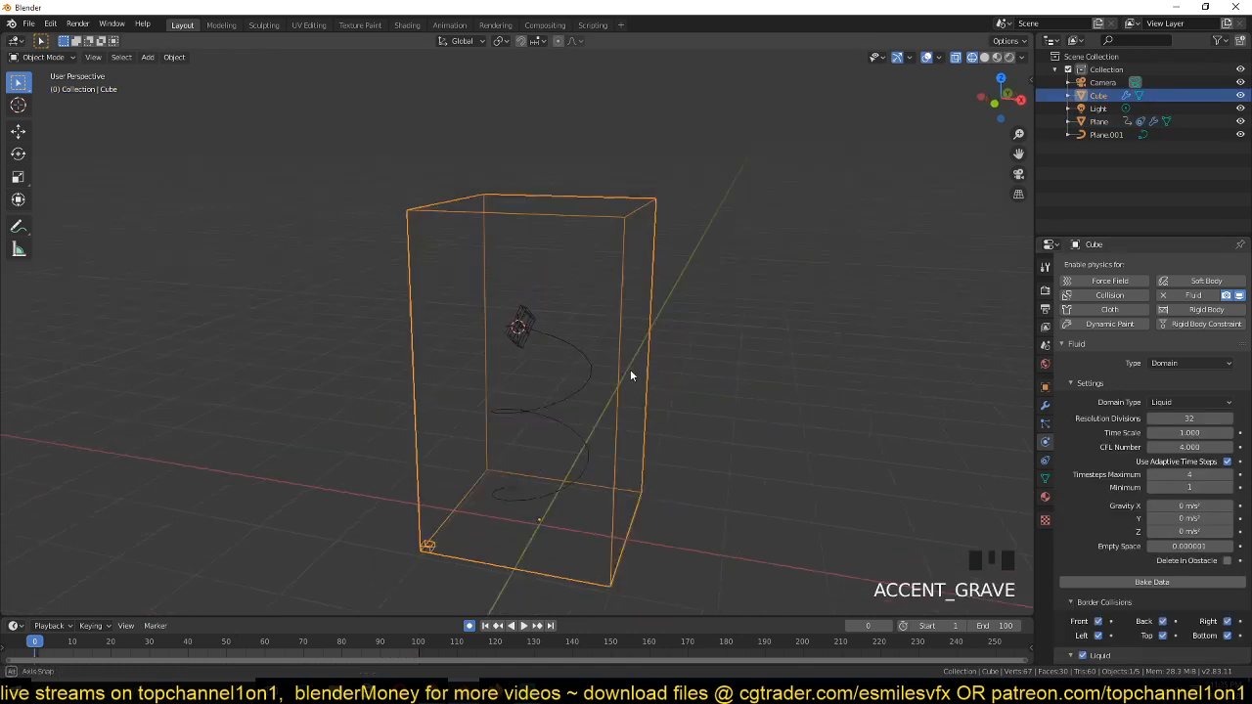
{"action": "left_click", "coordinate": [1160, 581]}
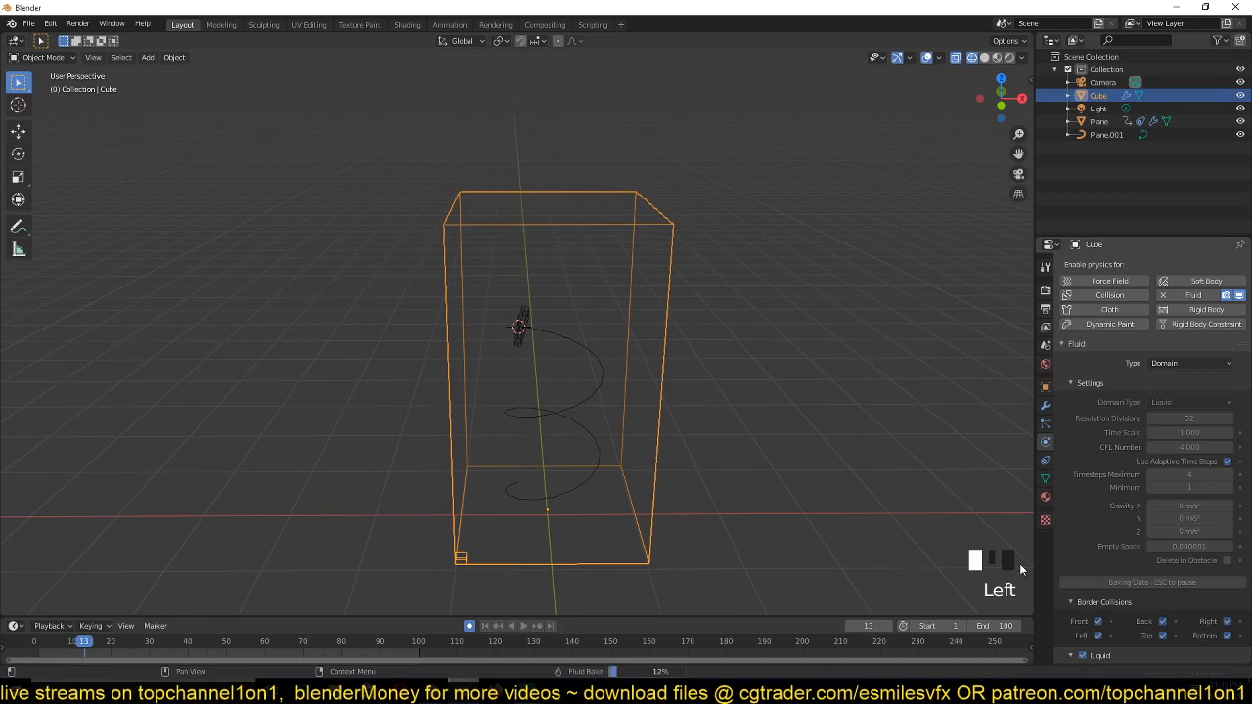
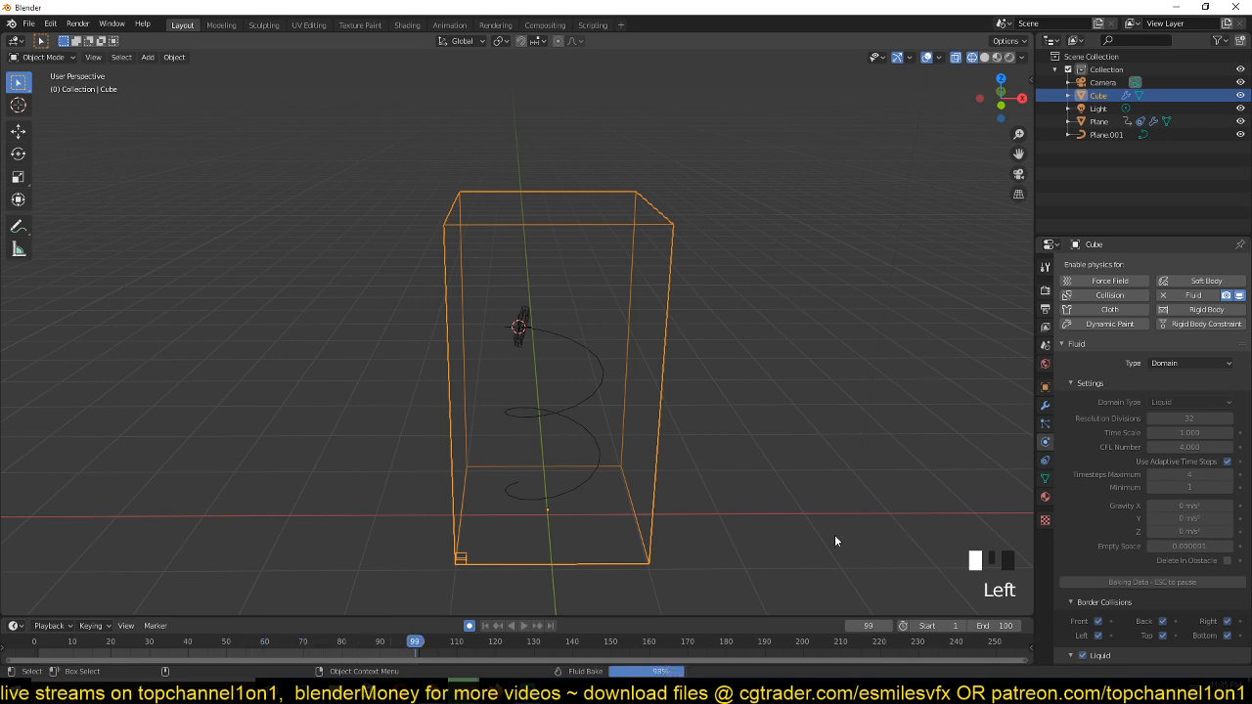
Play back the new bake and check how the fluid spreads around the helix
{"action": "key", "text": "space"}
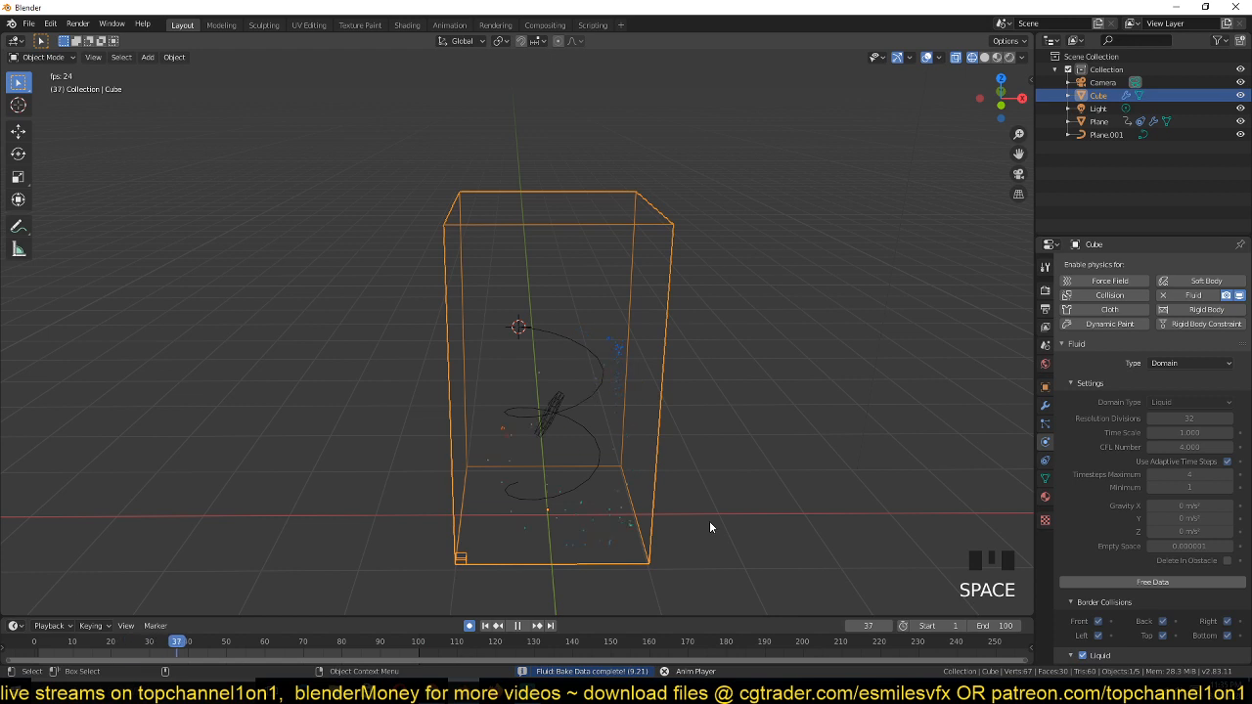
{"action": "key", "text": "Escape"}
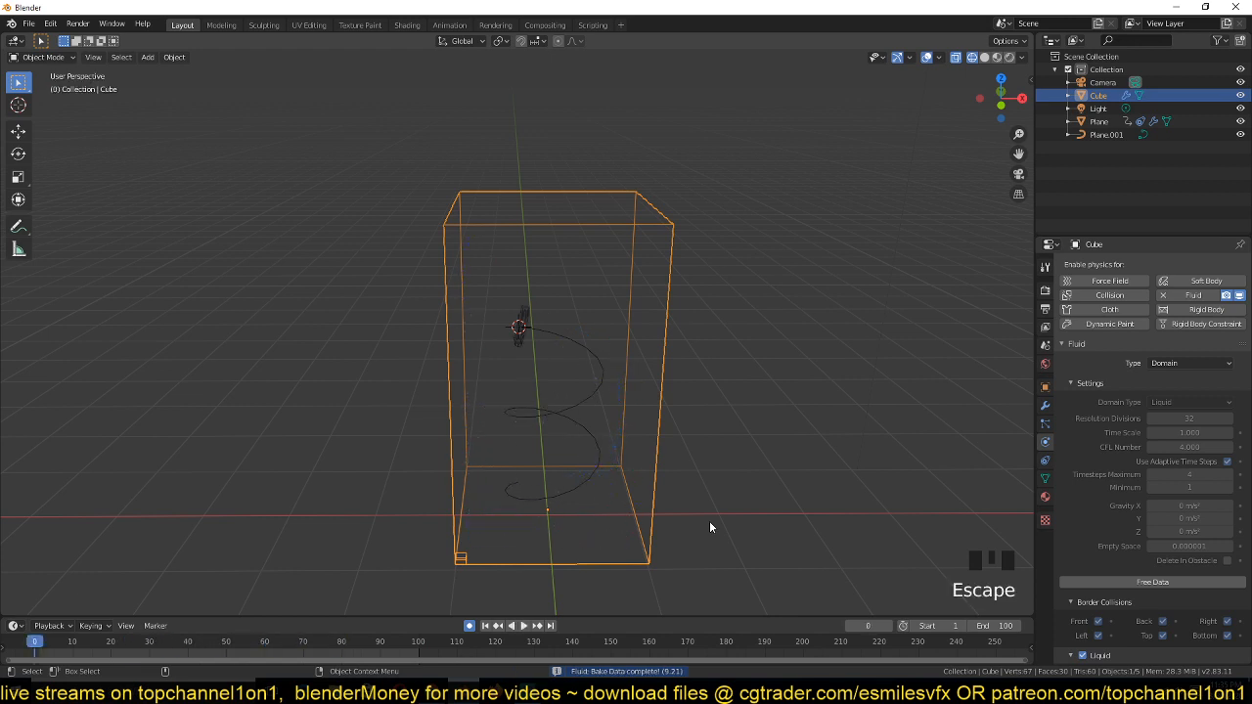
{"action": "key", "text": "space"}
{"action": "scroll", "coordinate": [710, 527], "scroll_direction": "up", "scroll_amount": 4}
{"action": "key", "text": "Escape"}
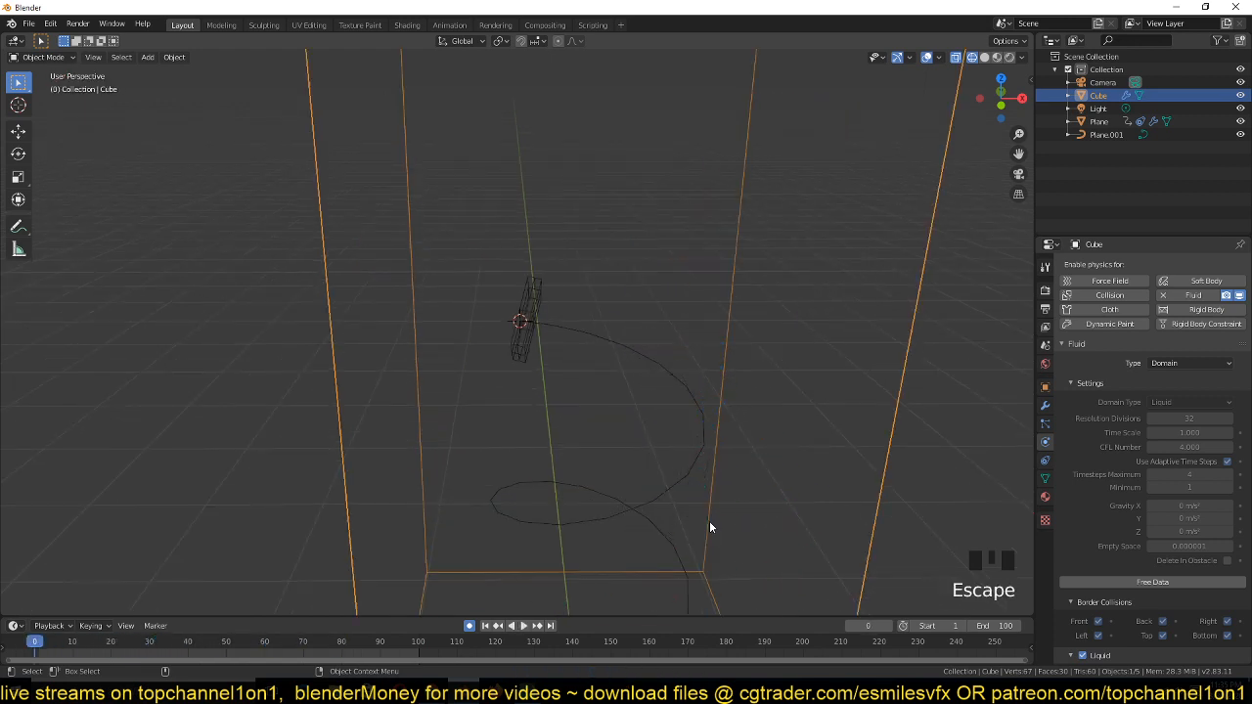
Apply the object transform of the emitter Plane
{"action": "left_click", "coordinate": [525, 338]}
{"action": "key", "text": "ctrl+a"}
{"action": "left_click", "coordinate": [526, 349]}
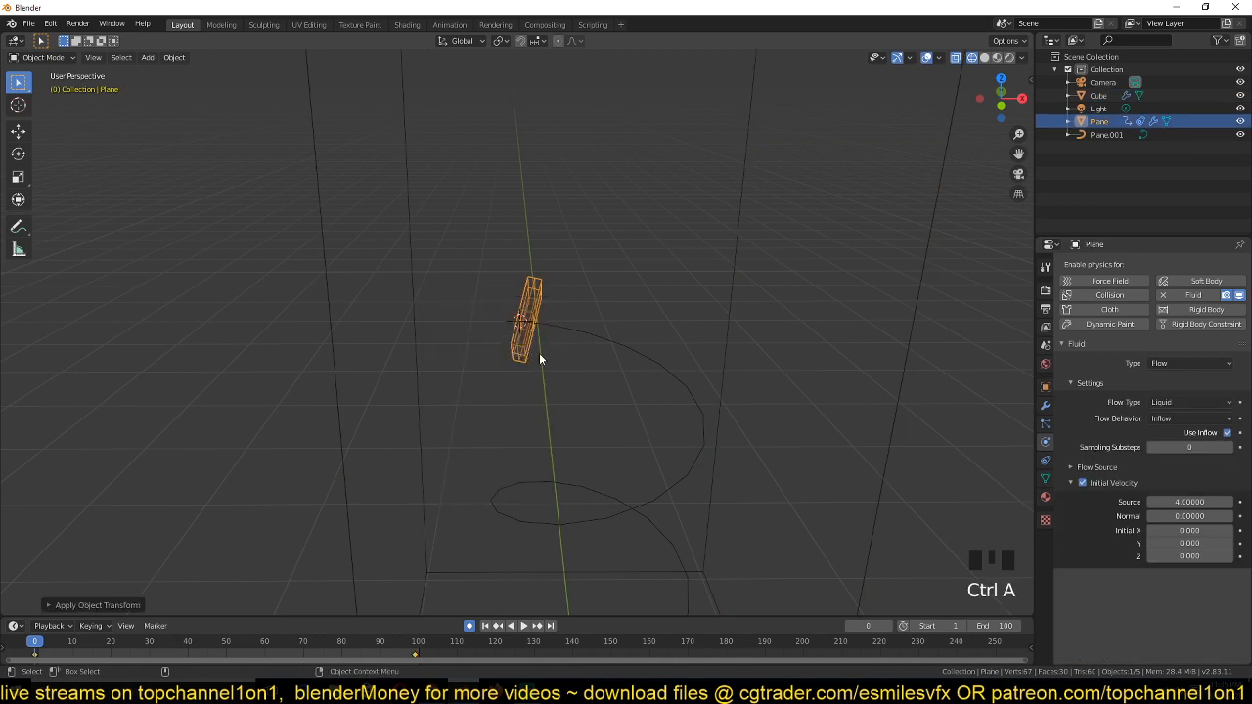
Replay the simulation from different angles to check the emitter's motion and the fluid particles
{"action": "key", "text": "space"}
{"action": "key", "text": "Escape"}
{"action": "key", "text": "grave"}
{"action": "middle_click_drag", "start_coordinate": [705, 409], "coordinate": [517, 348]}
{"action": "key", "text": "space"}
{"action": "scroll", "coordinate": [612, 391], "scroll_direction": "down", "scroll_amount": 2}
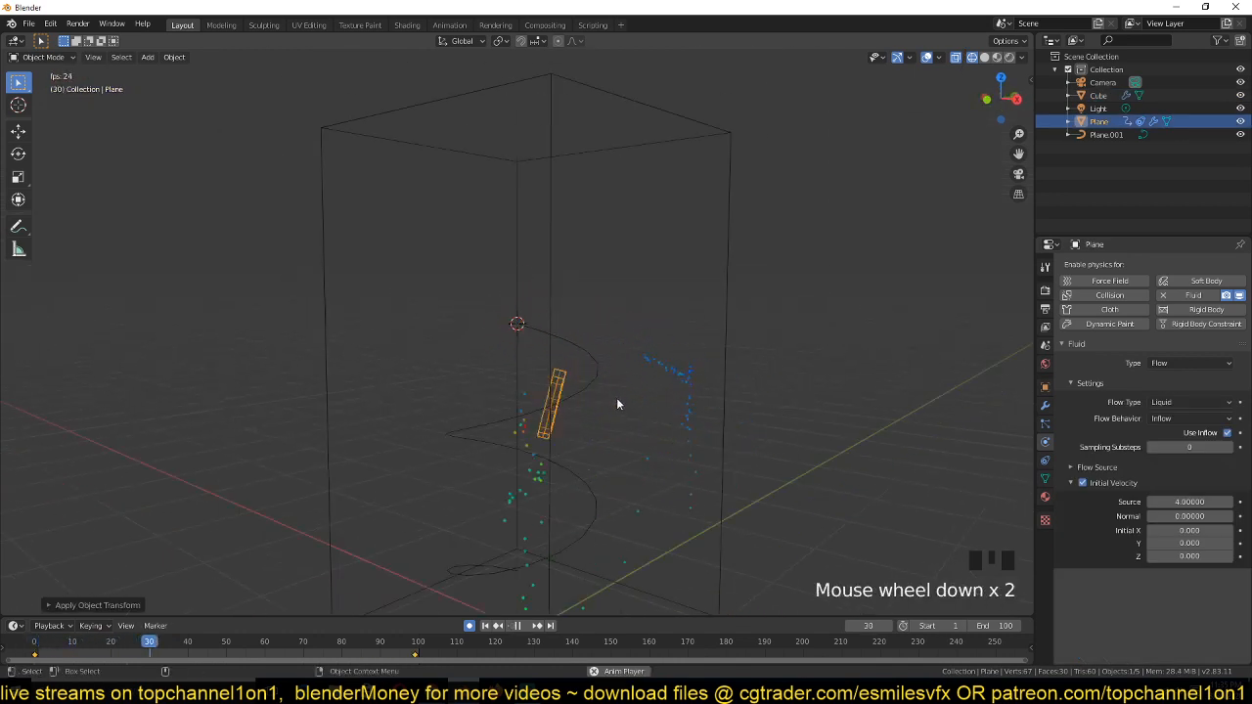
{"action": "scroll", "coordinate": [554, 393], "scroll_direction": "down", "scroll_amount": 2}
{"action": "key", "text": "Escape"}
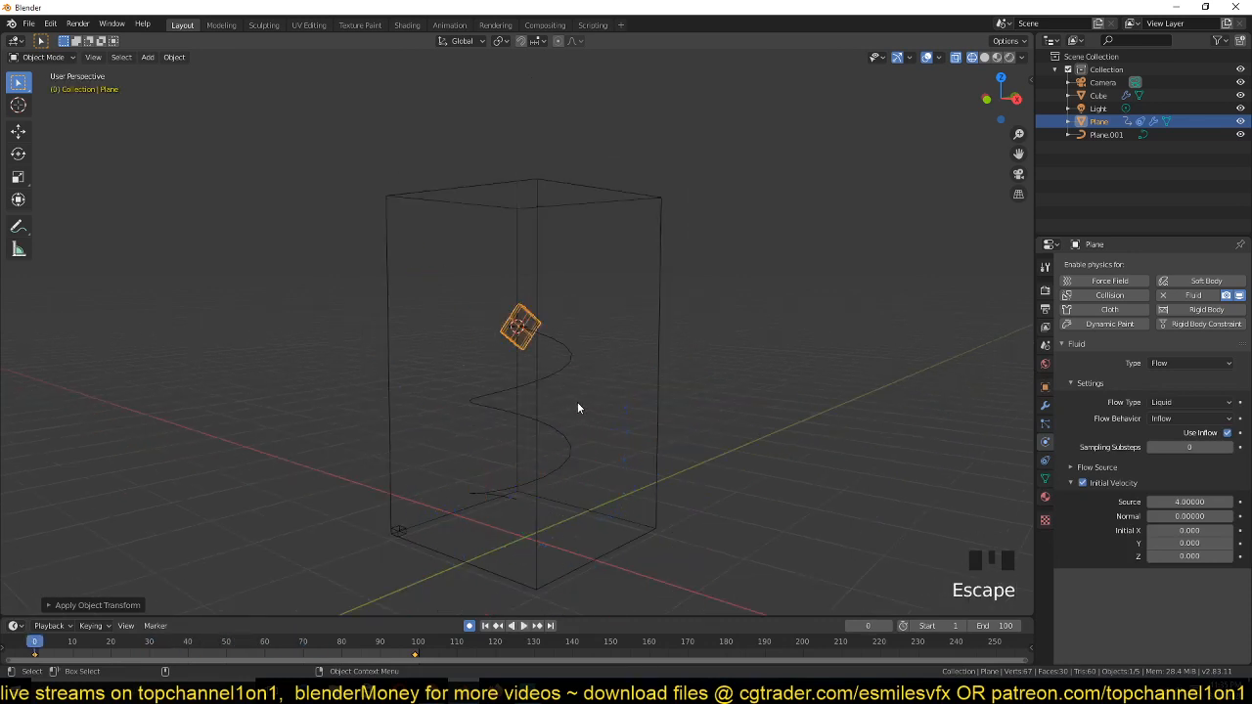
{"action": "key", "text": "space"}
{"action": "key", "text": "Escape"}
Switch to the browser window showing the Spline Emitter TVC breakdown to consult it as a reference
{"action": "scroll", "coordinate": [711, 406], "scroll_direction": "down", "scroll_amount": 1}
{"action": "key", "text": "shift+a"}
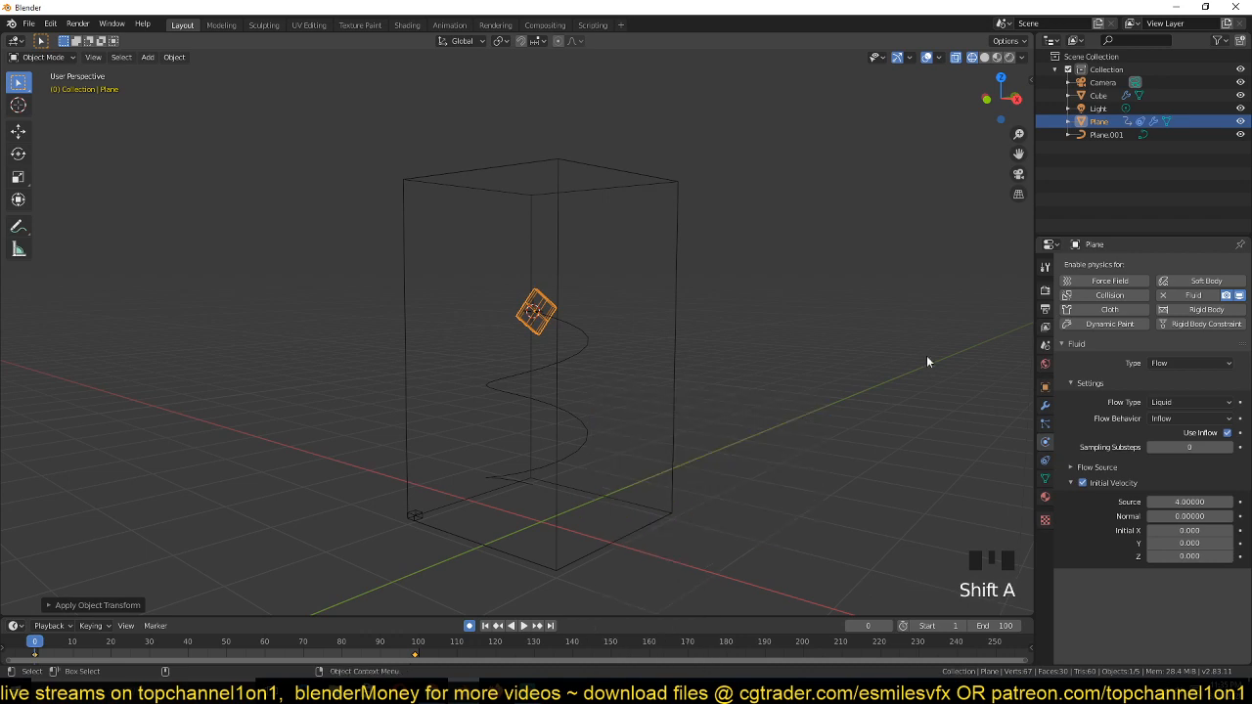
{"action": "left_click", "coordinate": [431, 688]}
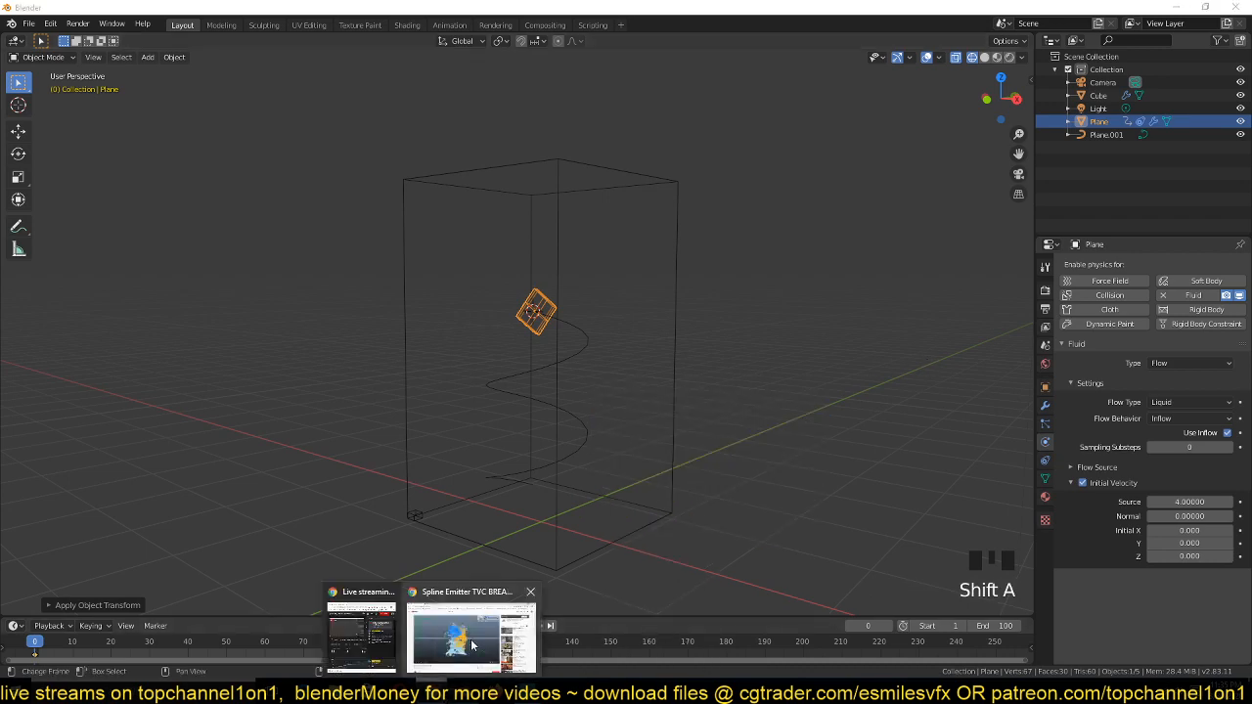
{"action": "left_click", "coordinate": [471, 638]}
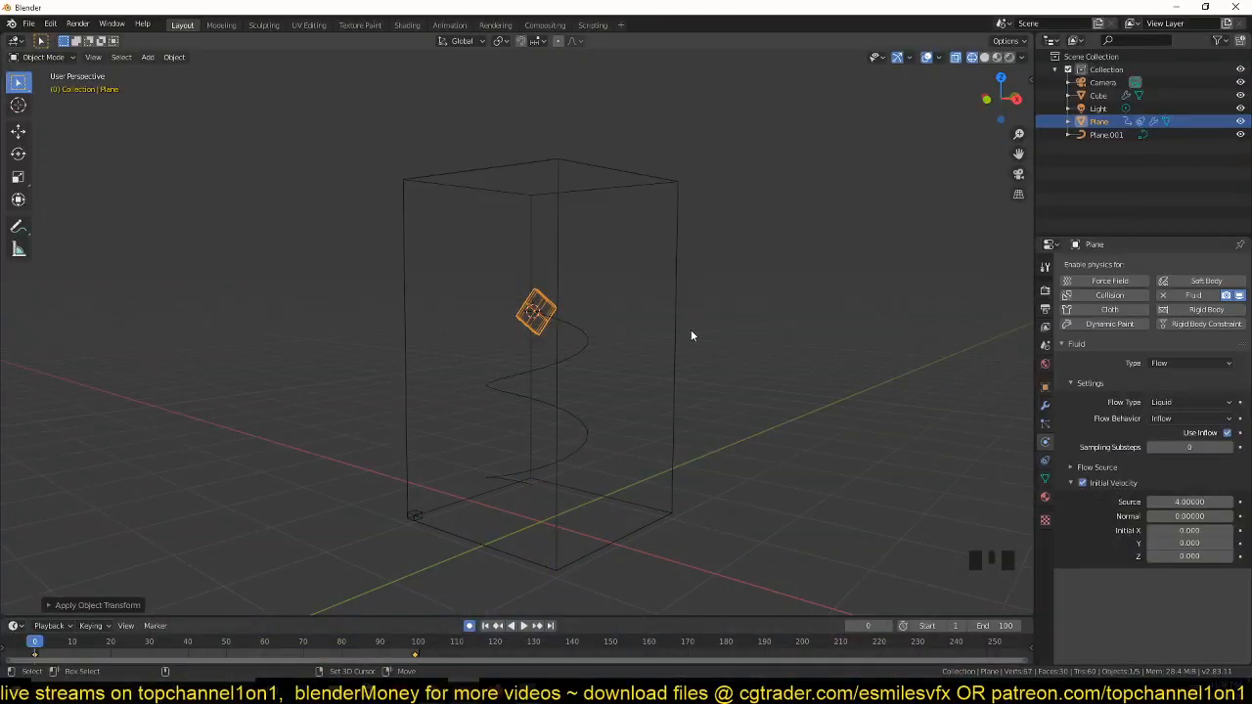
Add a Drag force field to the scene
{"action": "key", "text": "shift+a"}
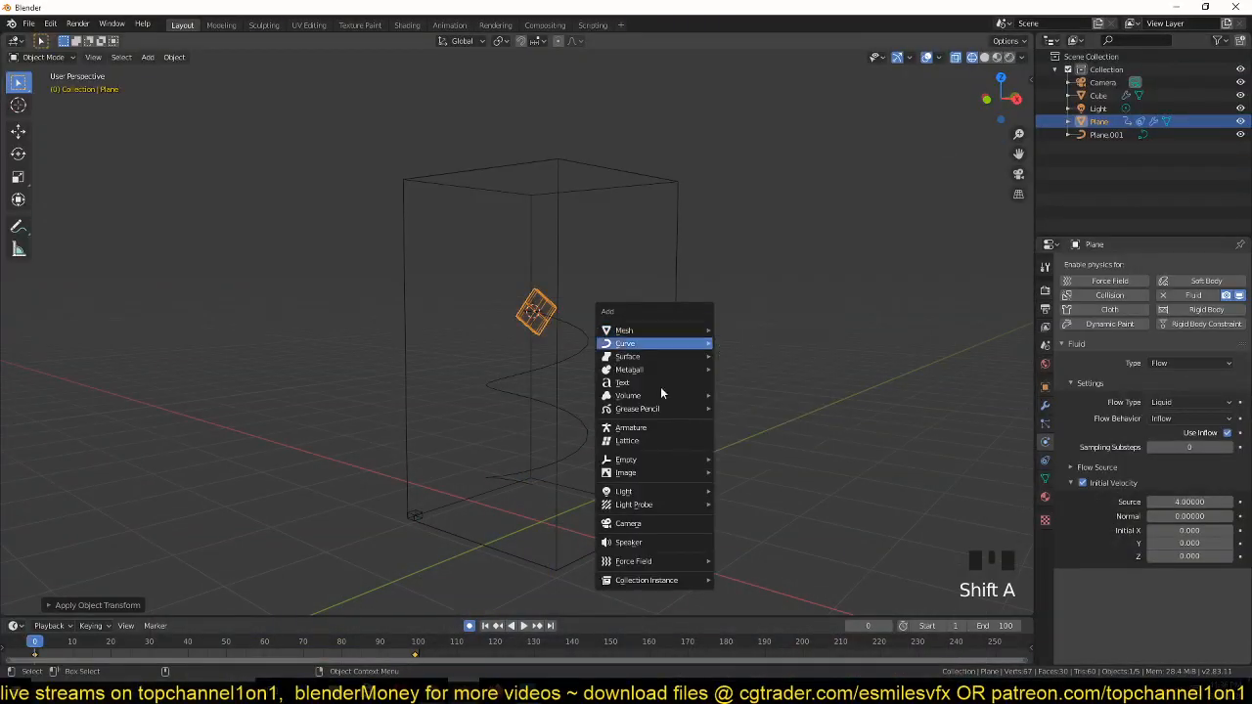
{"action": "mouse_move", "coordinate": [642, 560]}
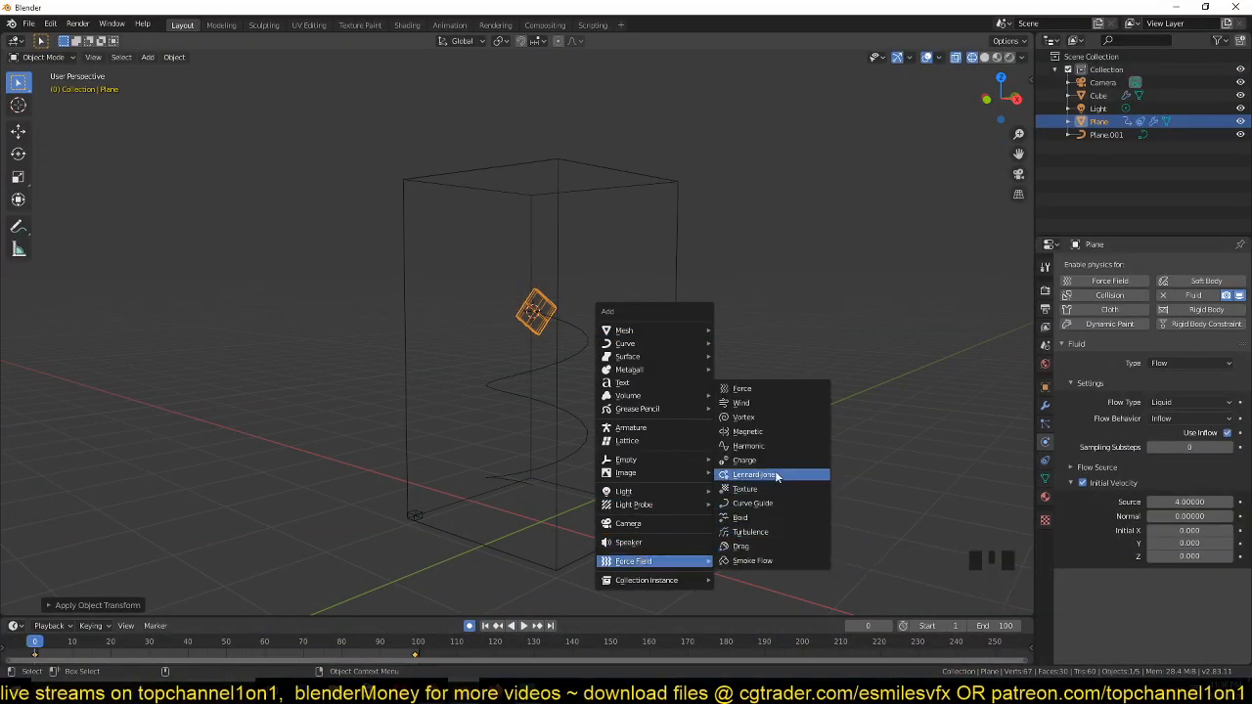
{"action": "left_click", "coordinate": [757, 545]}
Move the Drag force field beside the helix onto the domain's side wall, and delete its keyframe at frame 0
{"action": "middle_click_drag", "start_coordinate": [639, 460], "coordinate": [539, 356]}
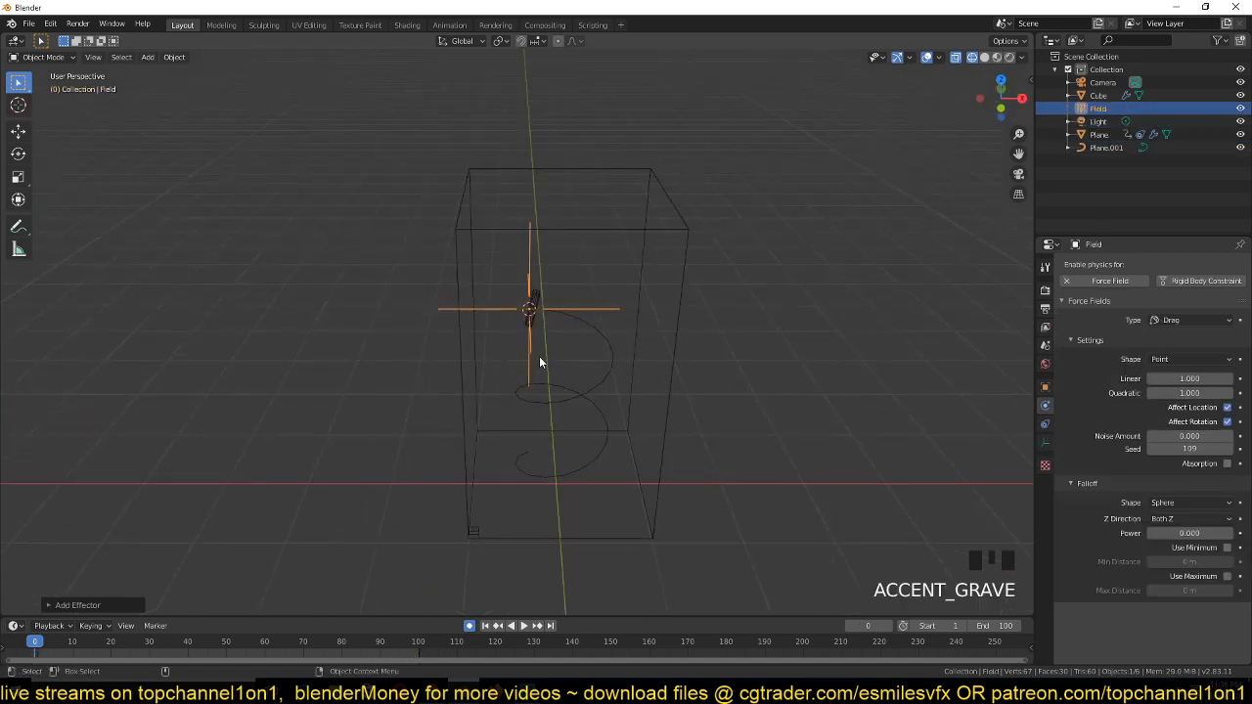
{"action": "key", "text": "g"}
{"action": "left_click", "coordinate": [685, 383]}
{"action": "middle_click_drag", "start_coordinate": [685, 383], "coordinate": [625, 341]}
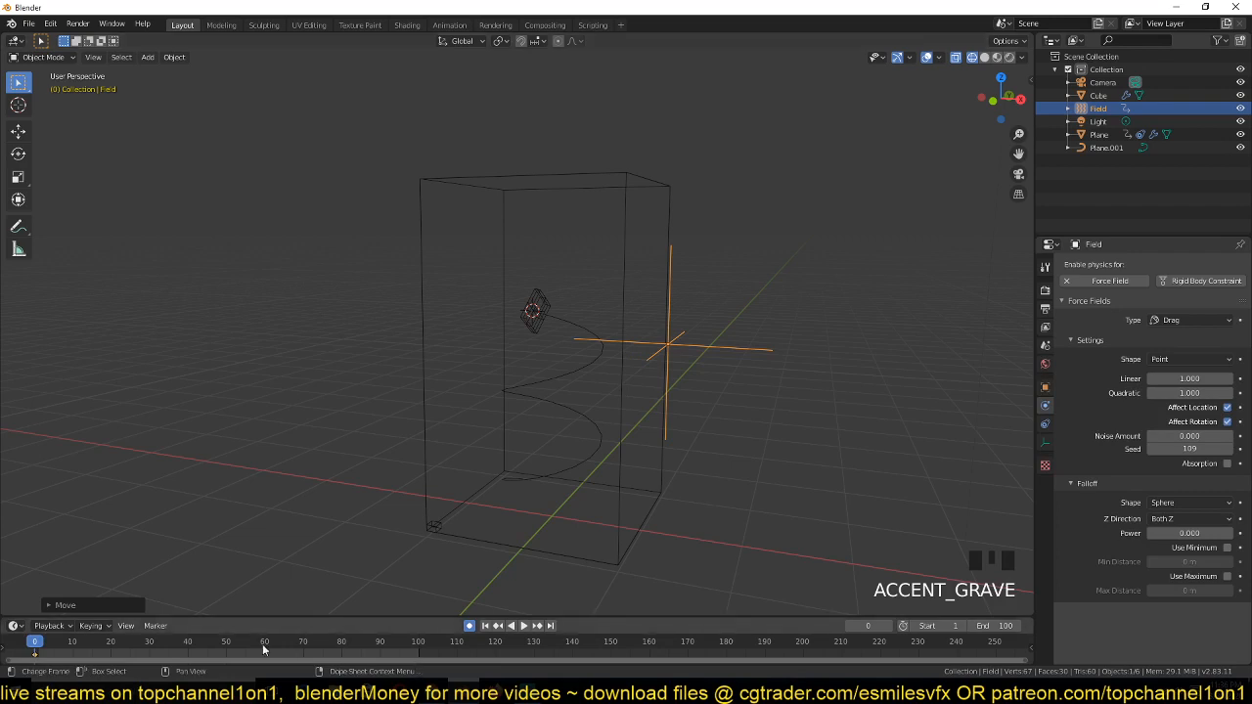
{"action": "key", "text": "x"}
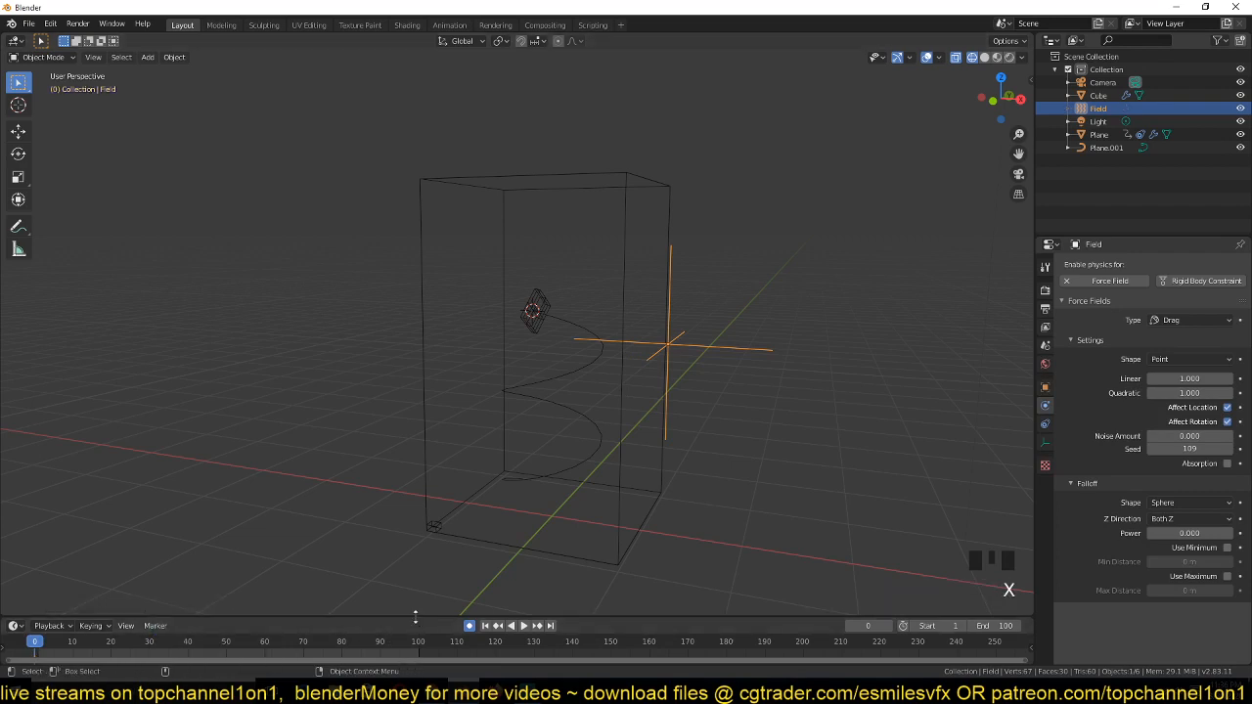
Free the fluid domain's baked data and set its Resolution Divisions to 64
{"action": "left_click_drag", "start_coordinate": [412, 617], "coordinate": [469, 586]}
{"action": "scroll", "coordinate": [505, 528], "scroll_direction": "up", "scroll_amount": 2}
{"action": "middle_click_drag", "start_coordinate": [506, 528], "coordinate": [666, 374]}
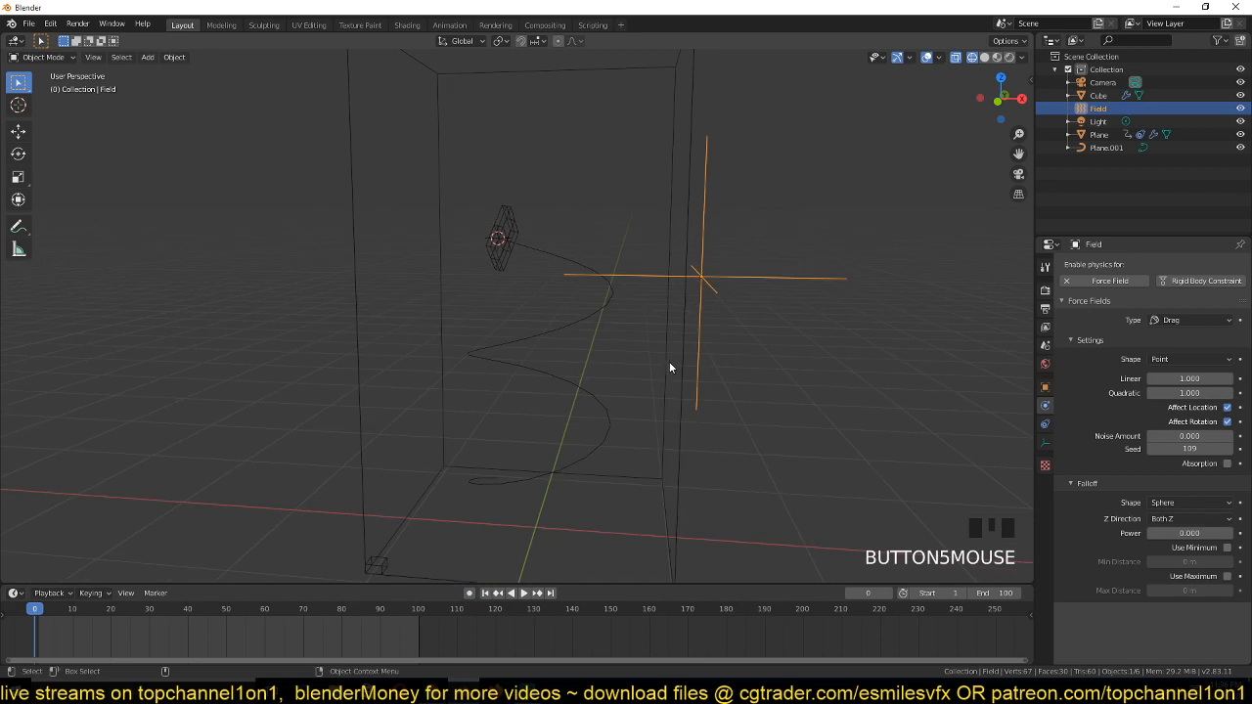
{"action": "left_click", "coordinate": [691, 316]}
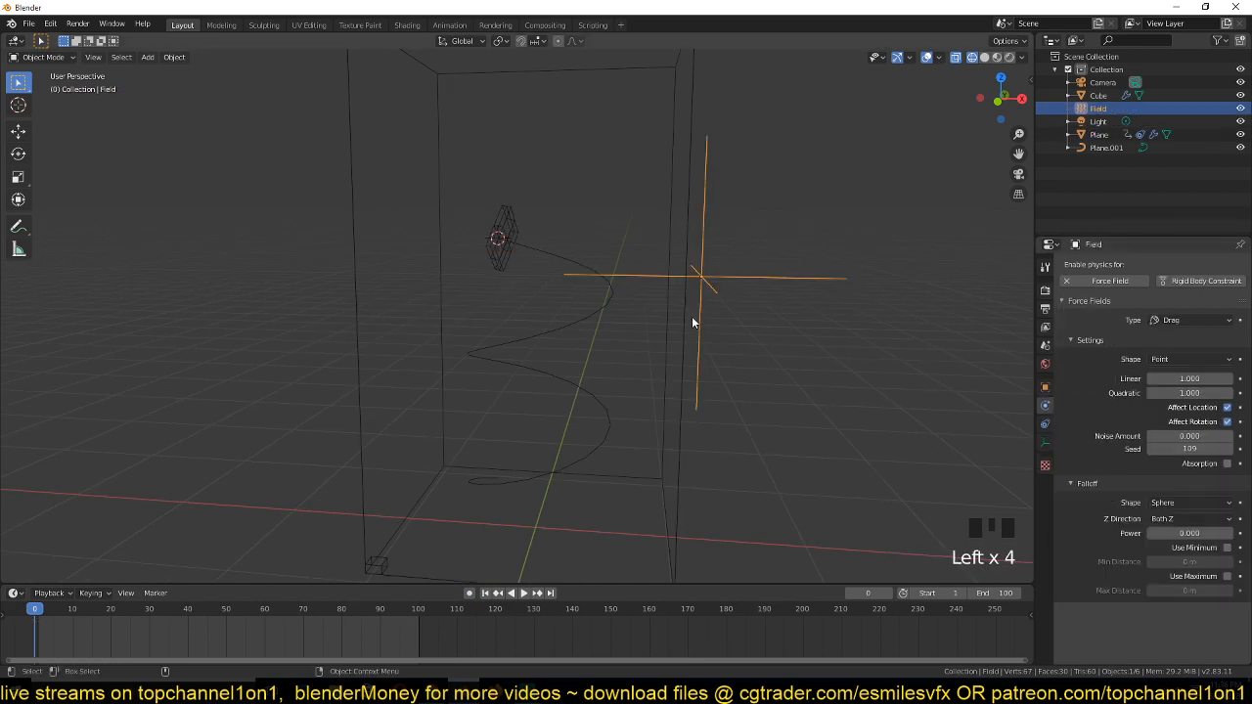
{"action": "left_click", "coordinate": [688, 317]}
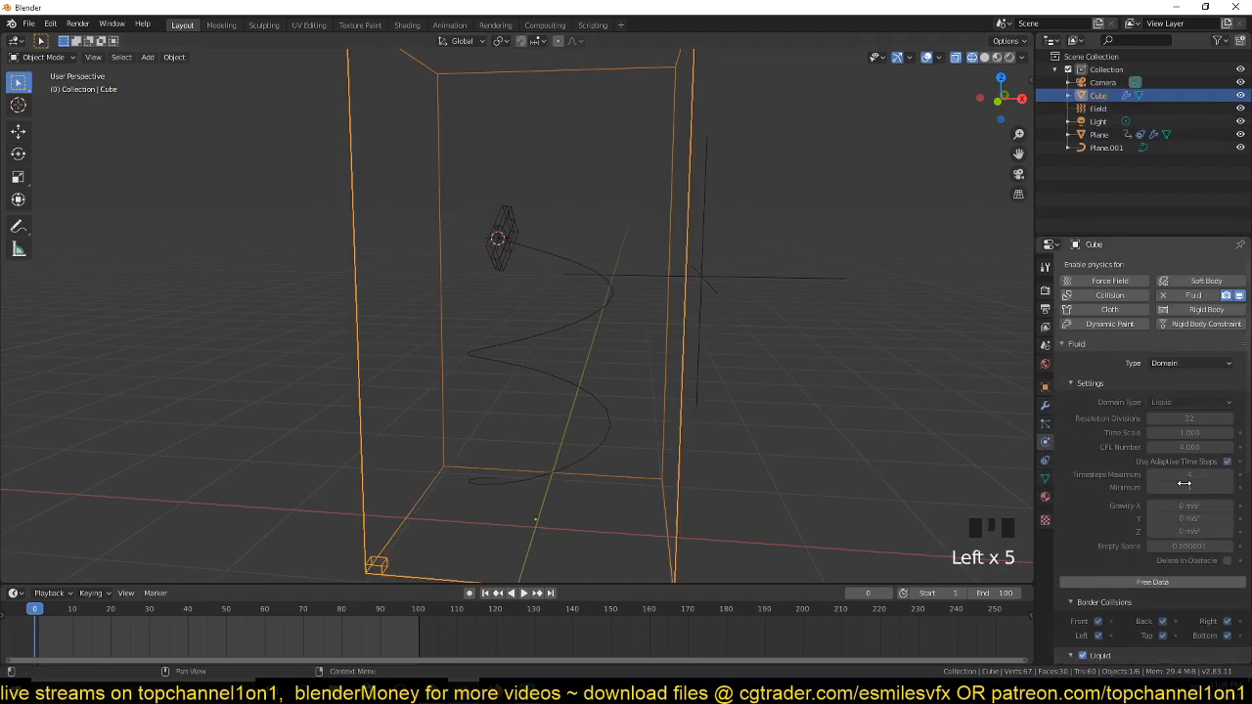
{"action": "left_click", "coordinate": [1152, 582]}
{"action": "left_click", "coordinate": [1184, 418]}
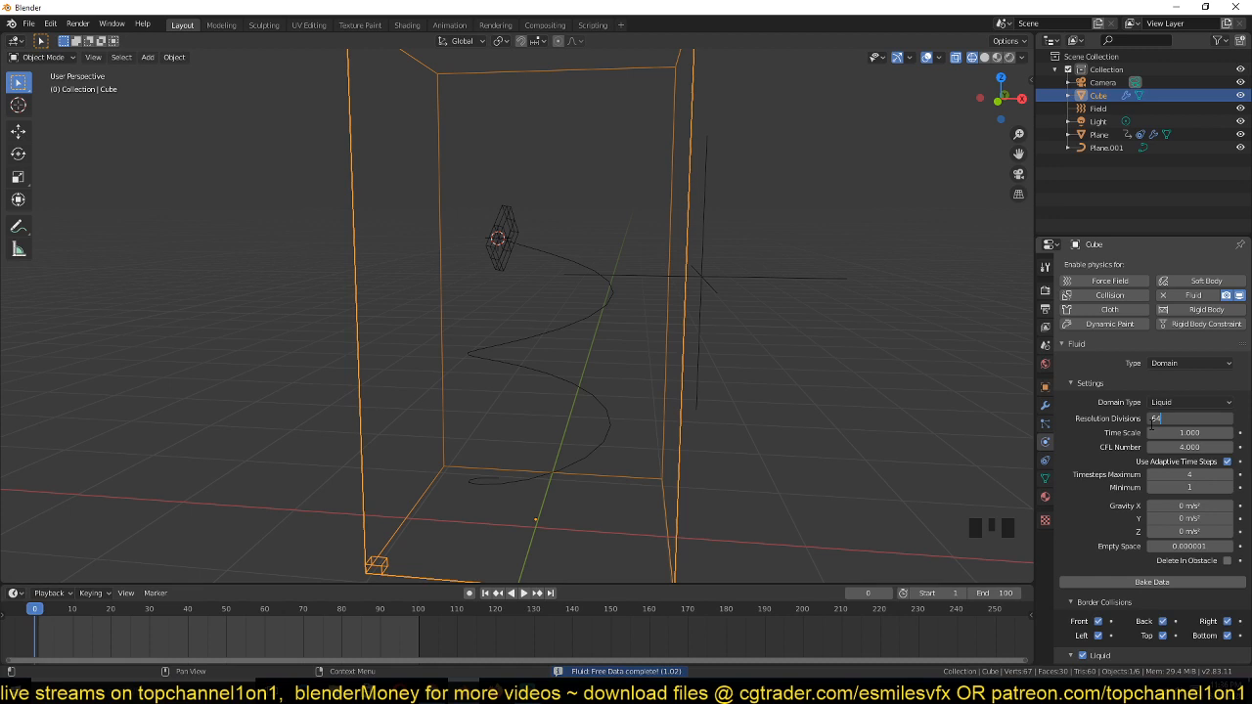
Bake the domain's fluid data, stop the bake at about frame 33, and play the result from the start
{"action": "left_click", "coordinate": [1126, 581]}
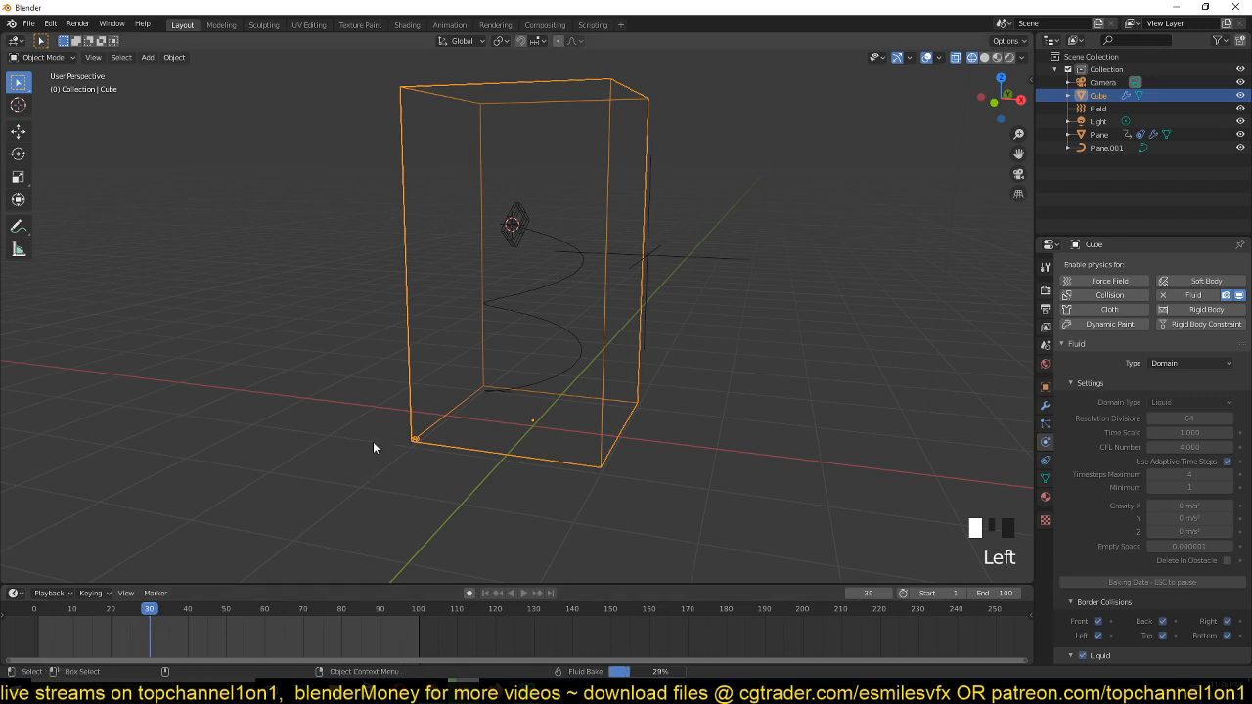
{"action": "key", "text": "Escape"}
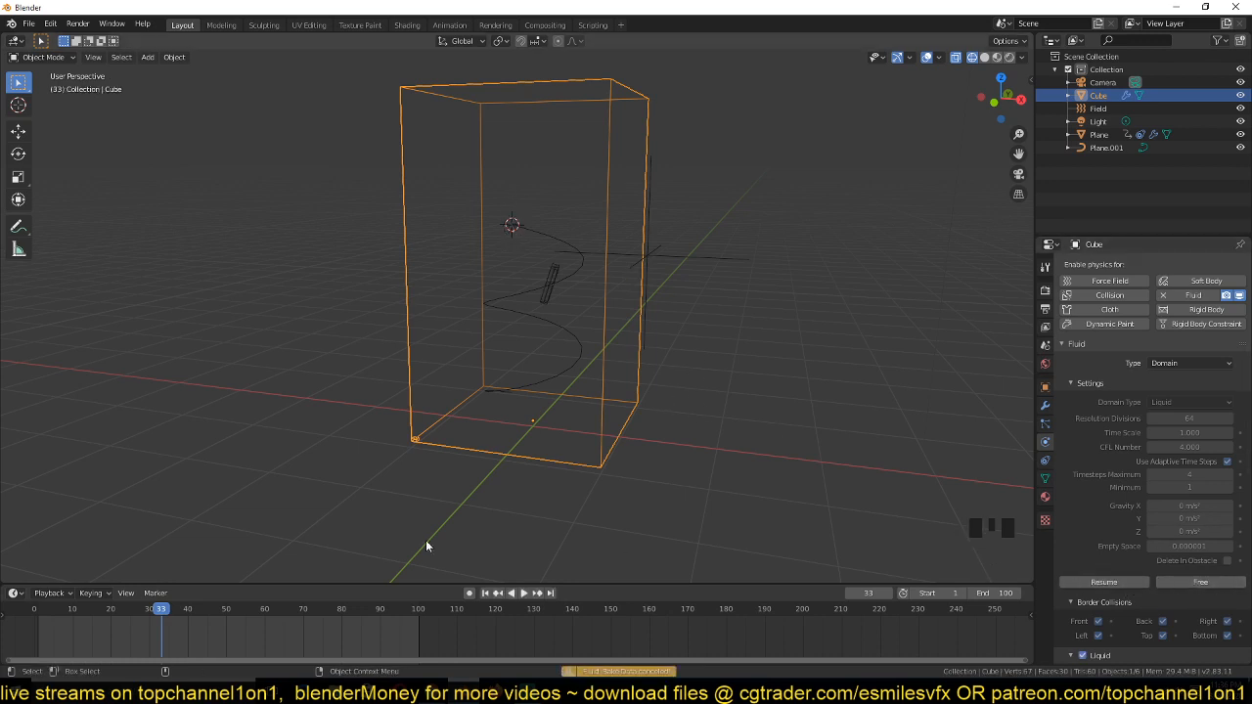
{"action": "right_click", "coordinate": [36, 629], "text": "shift"}
{"action": "key", "text": "space"}
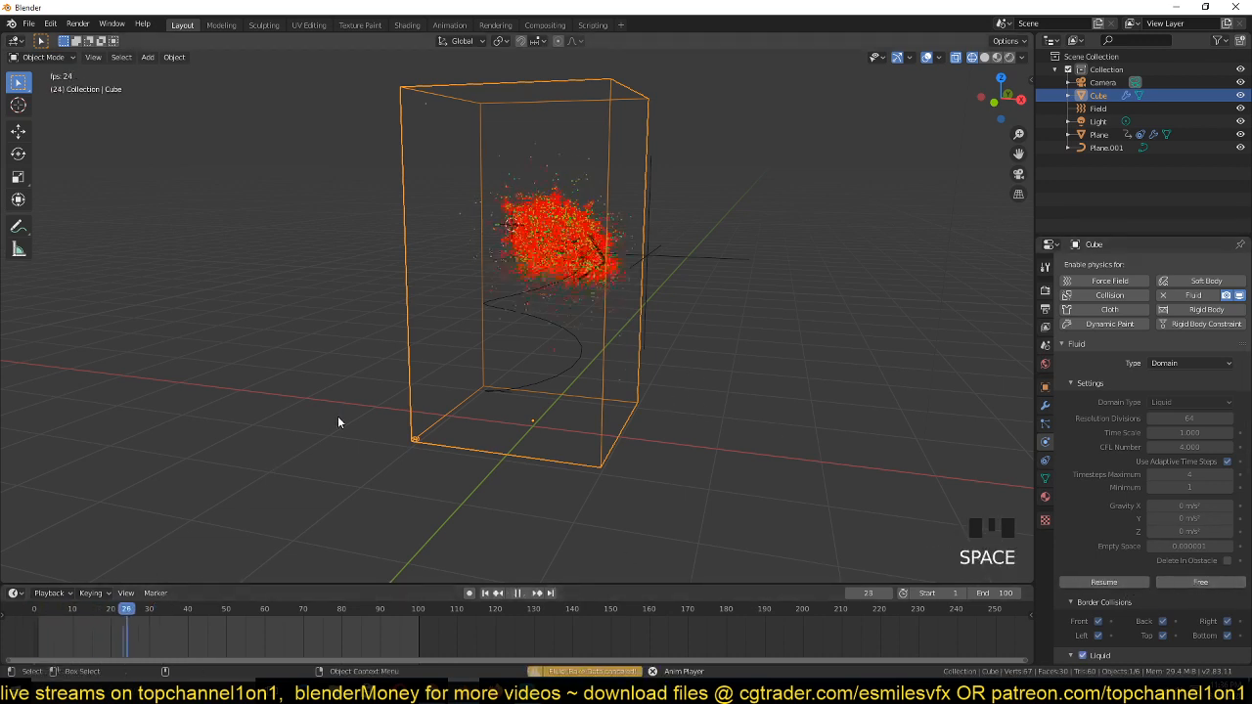
{"action": "key", "text": "Escape"}
Replay the baked frames from several angles to examine how the fluid particles spread around the emitter and the Drag field
{"action": "middle_click_drag", "start_coordinate": [337, 416], "coordinate": [466, 411]}
{"action": "key", "text": "space"}
{"action": "key", "text": "space"}
{"action": "scroll", "coordinate": [497, 497], "scroll_direction": "up", "scroll_amount": 3}
{"action": "key", "text": "space"}
{"action": "key", "text": "space"}
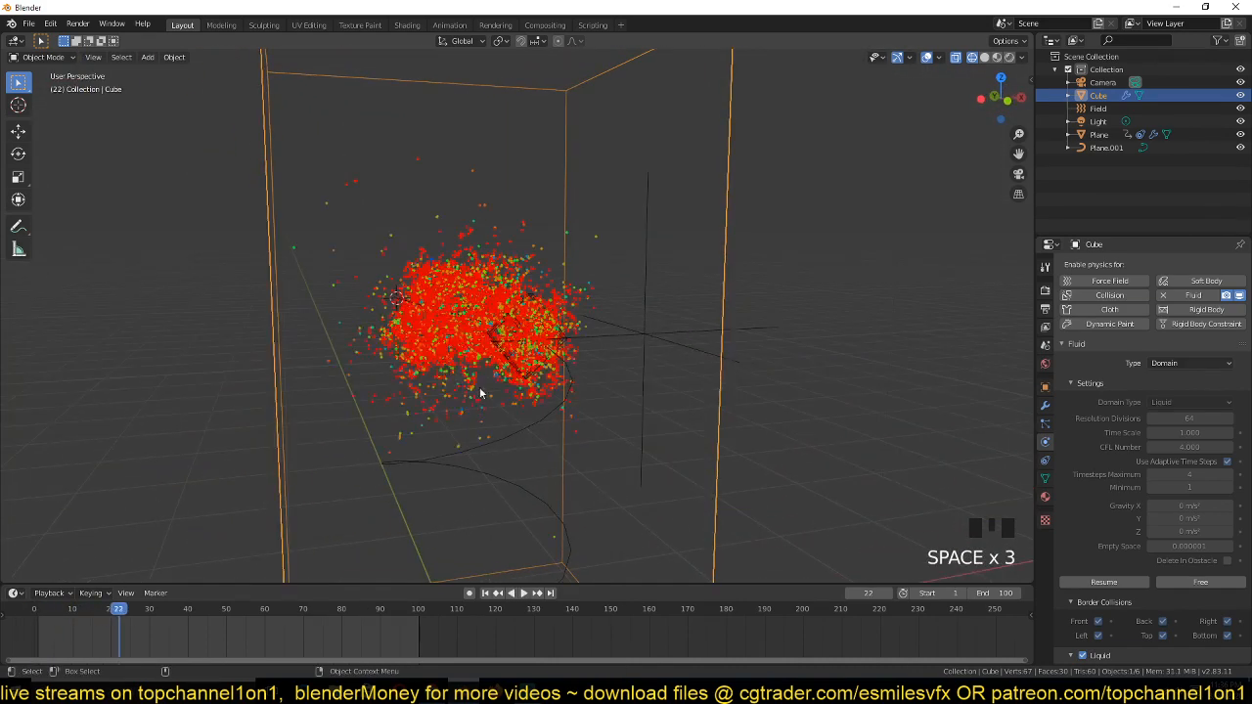
{"action": "middle_click_drag", "start_coordinate": [486, 345], "coordinate": [408, 329]}
{"action": "left_click", "coordinate": [49, 618]}
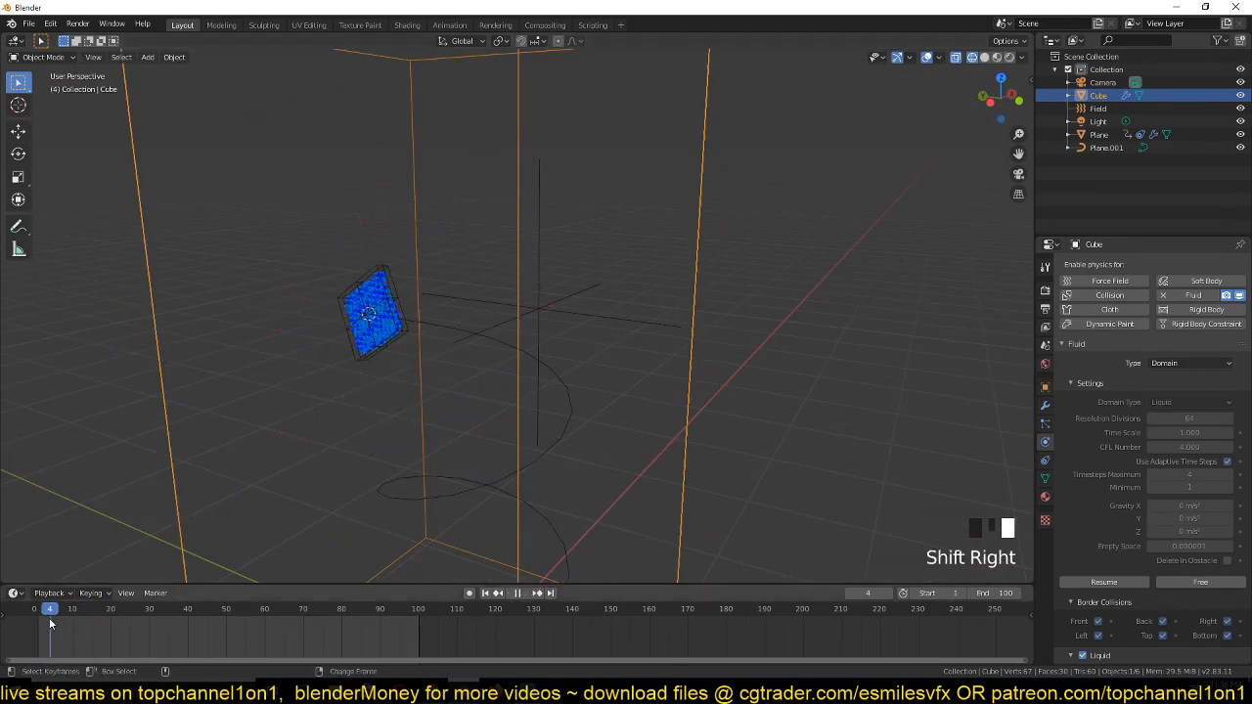
{"action": "key", "text": "space"}
{"action": "key", "text": "space"}
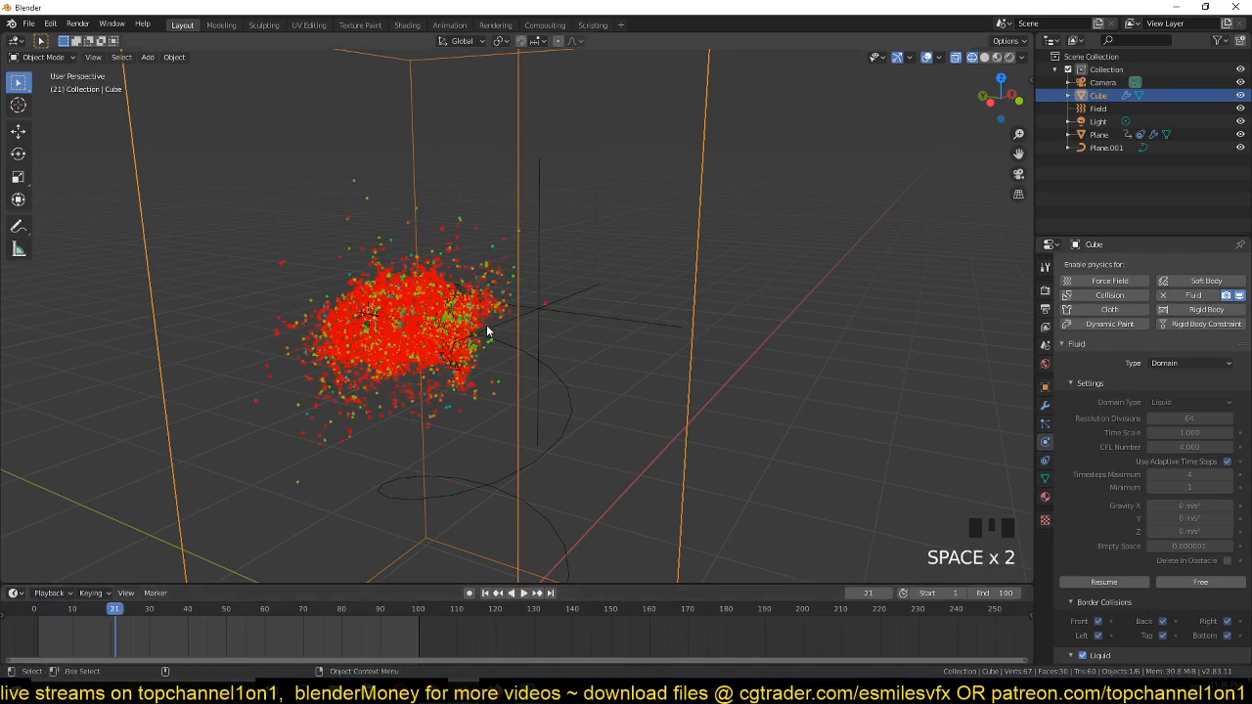
{"action": "key", "text": "grave"}
{"action": "middle_click_drag", "start_coordinate": [530, 318], "coordinate": [385, 389]}
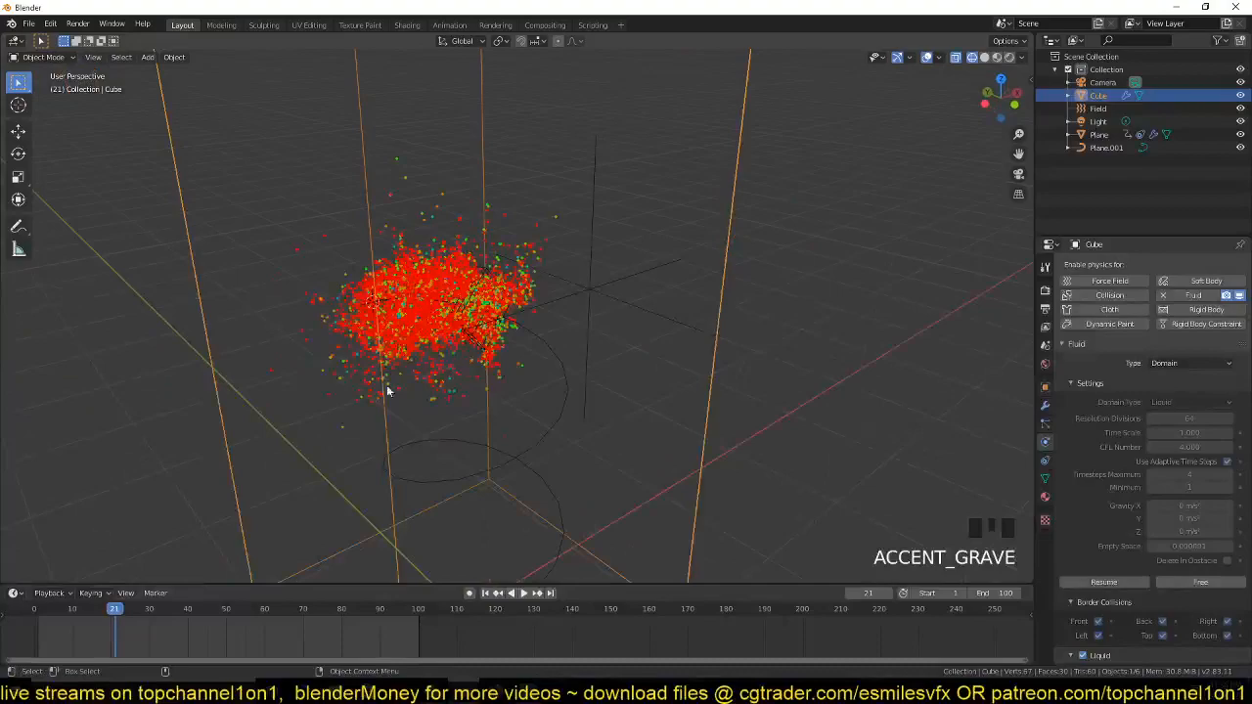
{"action": "left_click", "coordinate": [30, 635]}
{"action": "key", "text": "space"}
{"action": "key", "text": "space"}
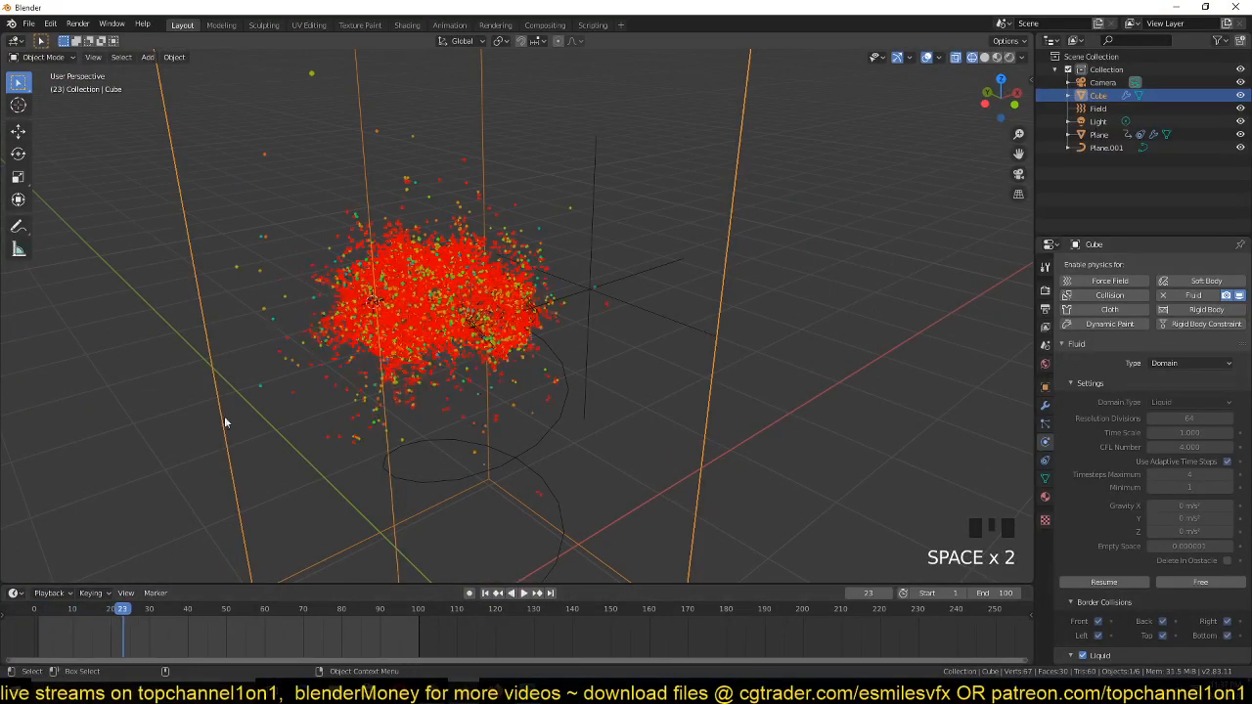
{"action": "key", "text": "grave"}
{"action": "middle_click_drag", "start_coordinate": [224, 416], "coordinate": [269, 380]}
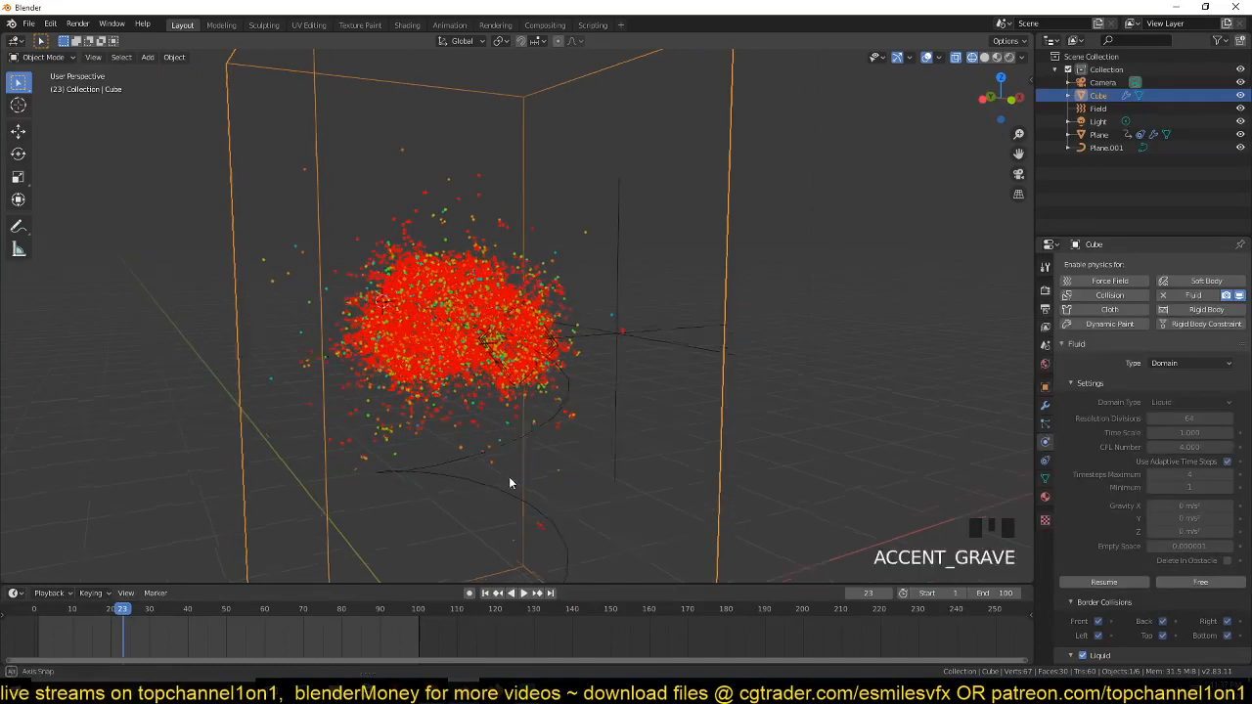
{"action": "middle_click_drag", "start_coordinate": [512, 480], "coordinate": [508, 548]}
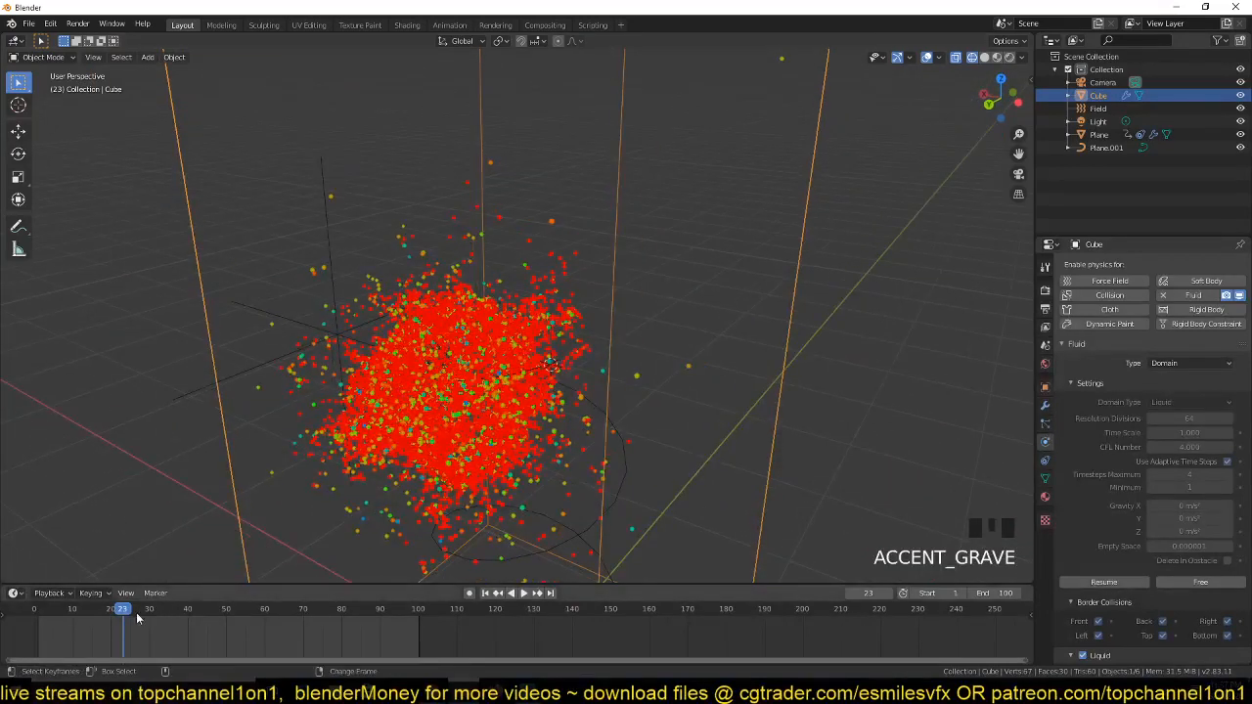
Return to frame 0 and open the plane emitter in Edit Mode
{"action": "right_click_drag", "start_coordinate": [137, 617], "coordinate": [35, 614], "text": "shift"}
{"action": "scroll", "coordinate": [674, 380], "scroll_direction": "up", "scroll_amount": 3}
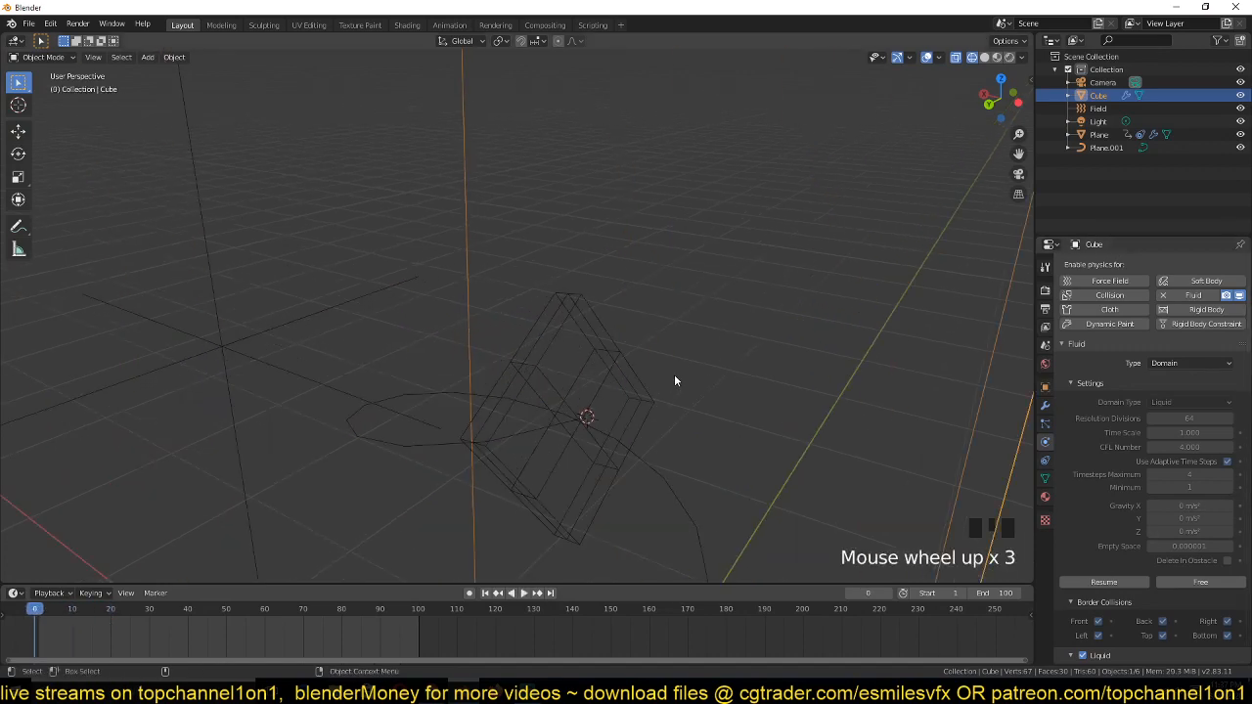
{"action": "left_click", "coordinate": [587, 376]}
{"action": "key", "text": "grave"}
{"action": "key", "text": "Tab"}
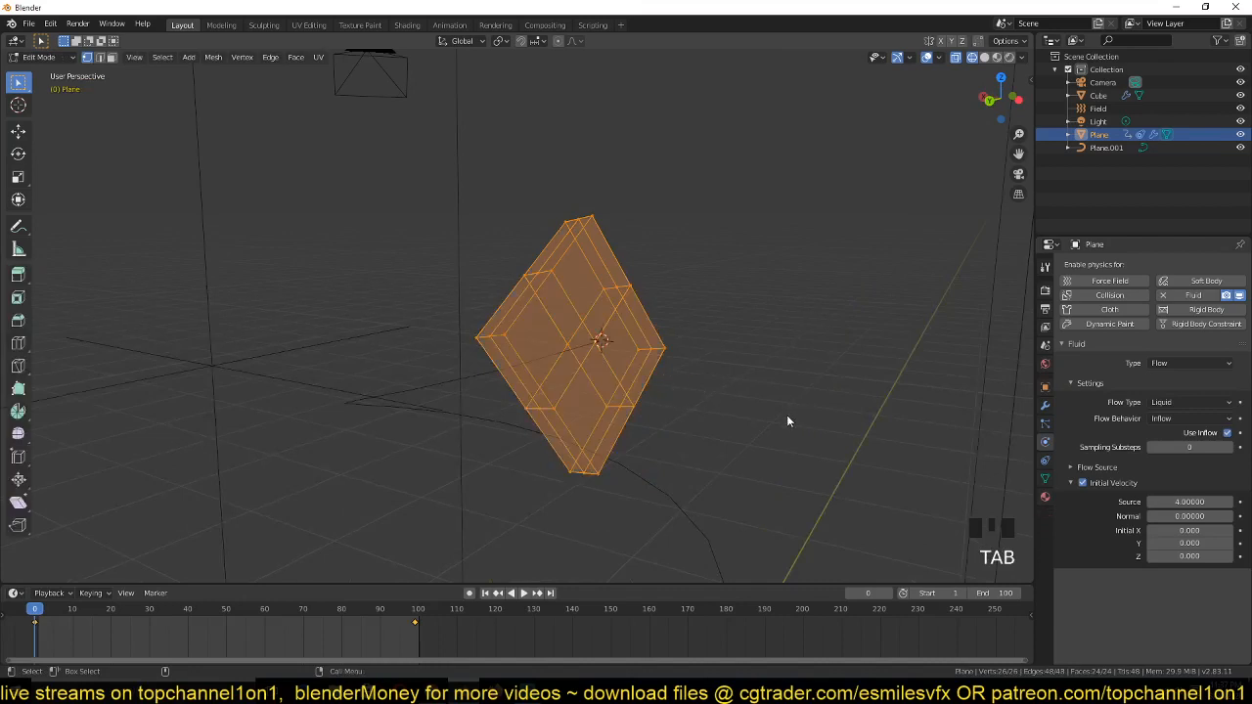
{"action": "key", "text": "grave"}
{"action": "scroll", "coordinate": [611, 427], "scroll_direction": "down", "scroll_amount": 1}
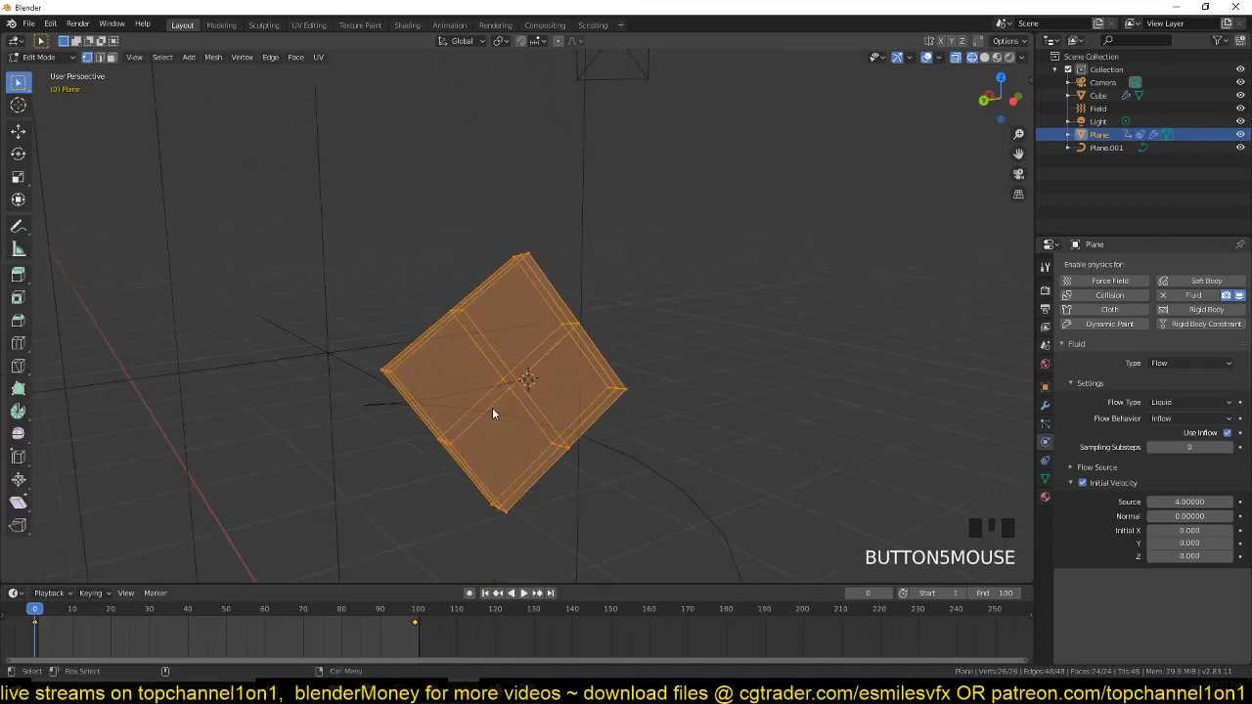
Bevel the emitter's two crossing central edge loops by about 0.057 m to form a cross of wide bands
{"action": "key", "text": "2"}
{"action": "key", "text": "grave"}
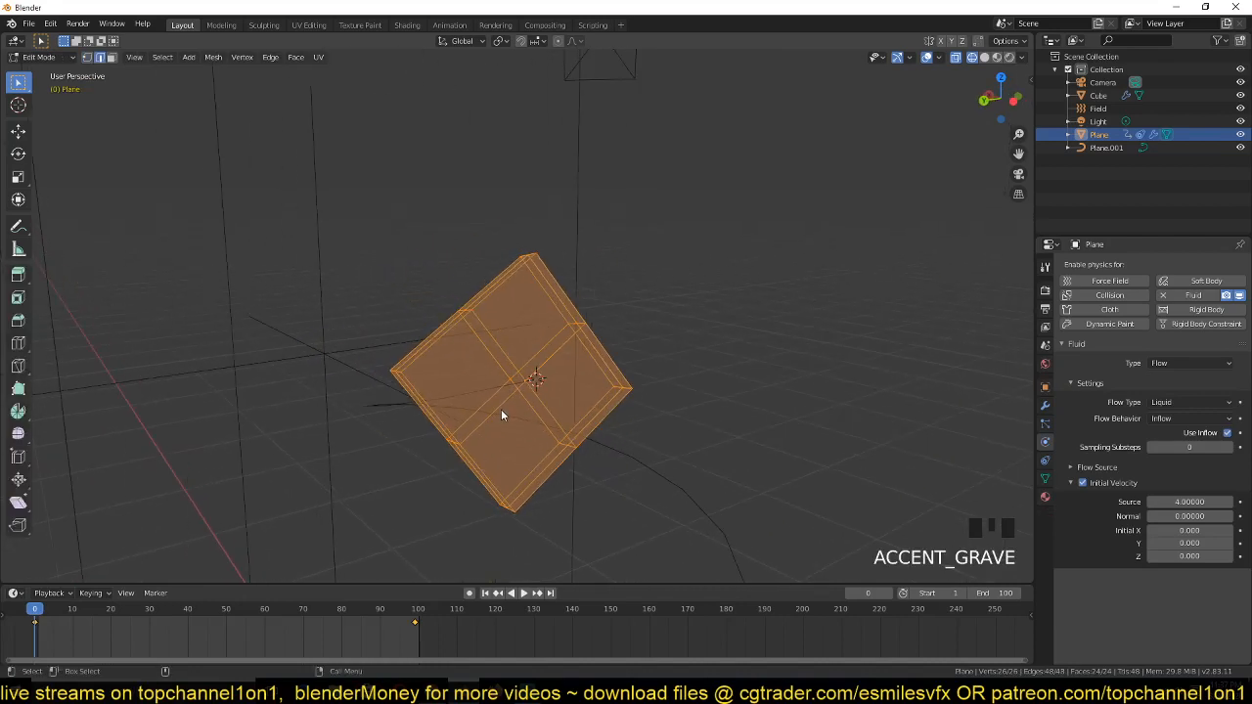
{"action": "left_click", "coordinate": [504, 402]}
{"action": "left_click", "coordinate": [505, 402], "text": "alt"}
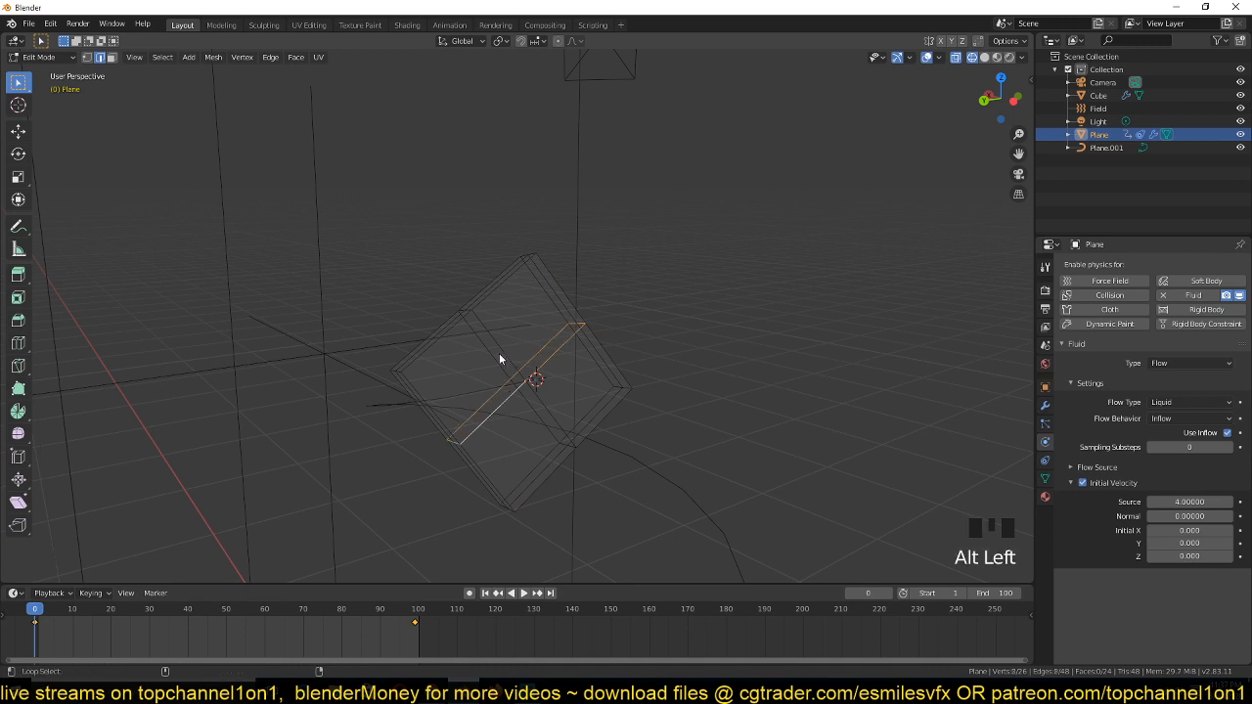
{"action": "left_click", "coordinate": [500, 357], "text": "alt+shift"}
{"action": "key", "text": "ctrl+b"}
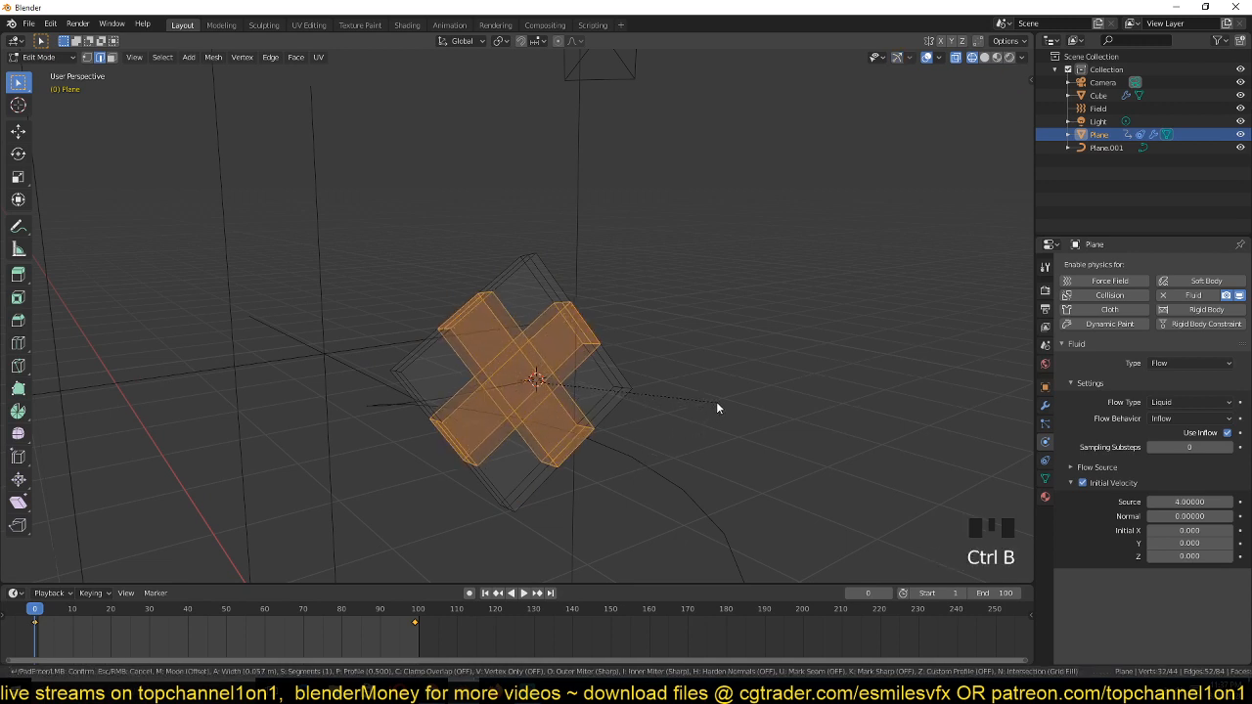
{"action": "left_click", "coordinate": [716, 401]}
Dissolve the edge loop running around the middle of the emitter's thin rim
{"action": "scroll", "coordinate": [587, 406], "scroll_direction": "up", "scroll_amount": 1}
{"action": "key", "text": "grave"}
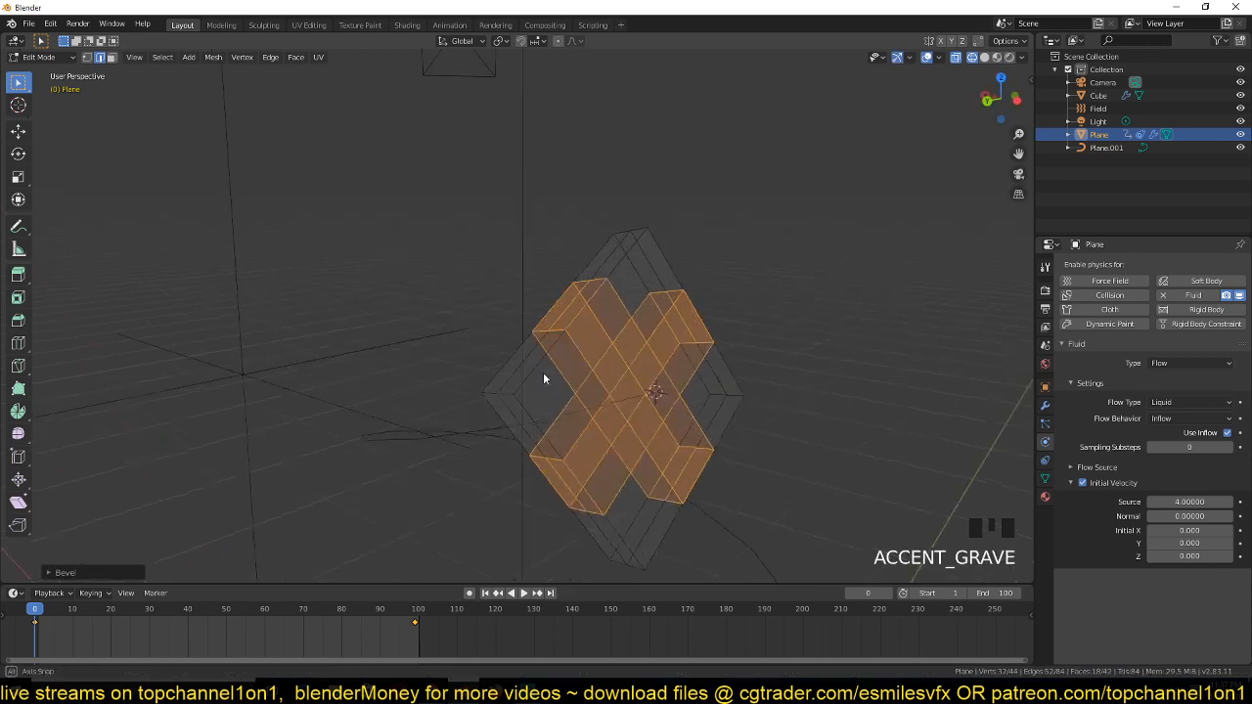
{"action": "left_click", "coordinate": [604, 347], "text": "alt"}
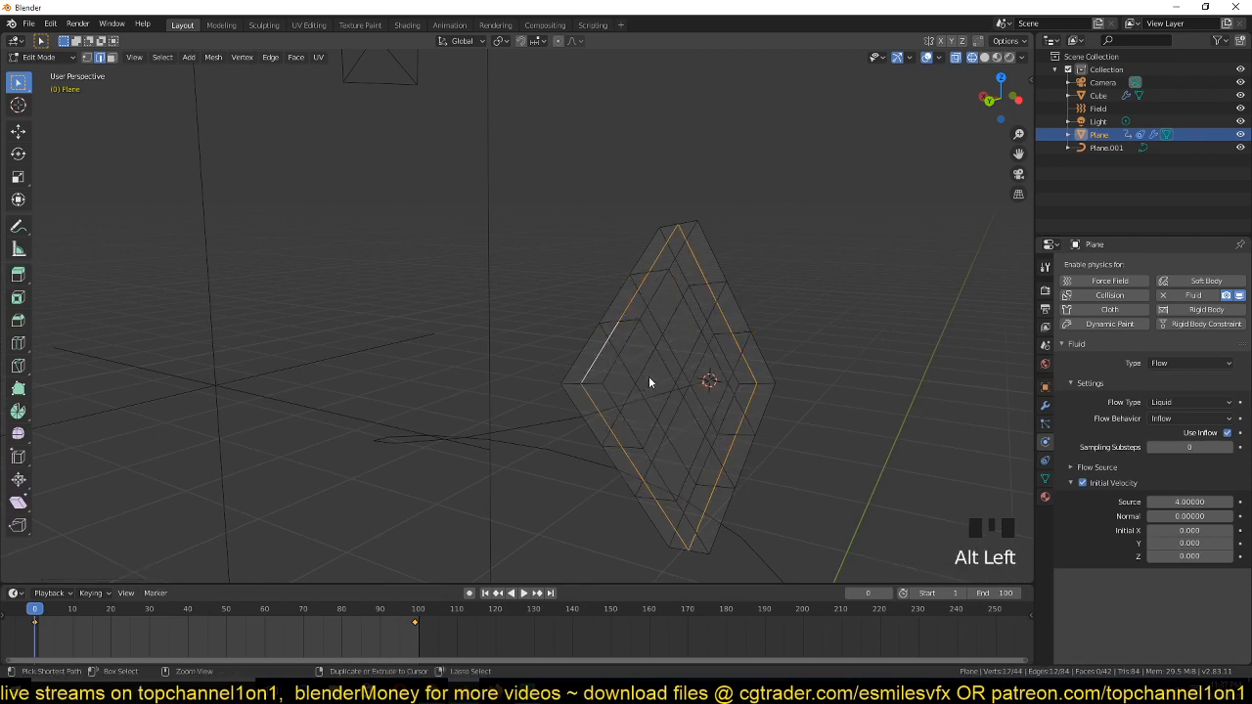
{"action": "key", "text": "ctrl+x"}
Change the mesh selection mode to faces and the viewport shading to Solid
{"action": "key", "text": "3"}
{"action": "key", "text": "z"}
{"action": "key", "text": "z"}
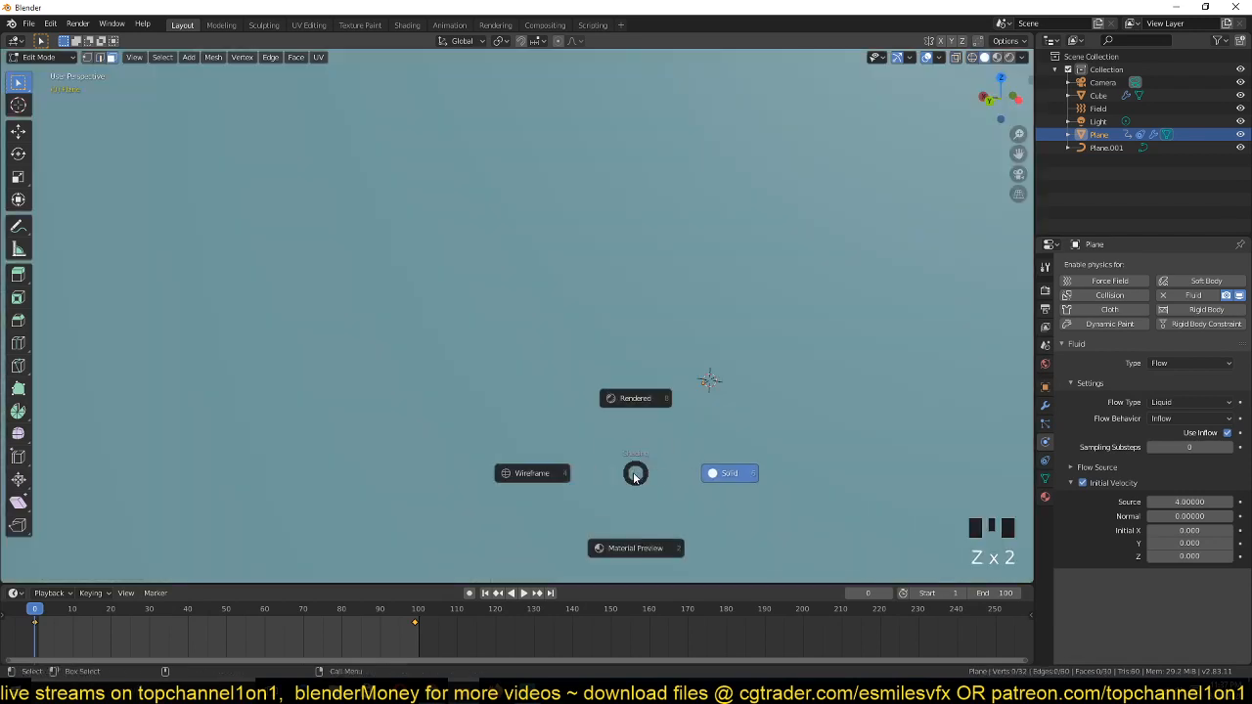
{"action": "scroll", "coordinate": [611, 411], "scroll_direction": "up", "scroll_amount": 3}
{"action": "scroll", "coordinate": [643, 409], "scroll_direction": "down", "scroll_amount": 2}
{"action": "key", "text": "grave"}
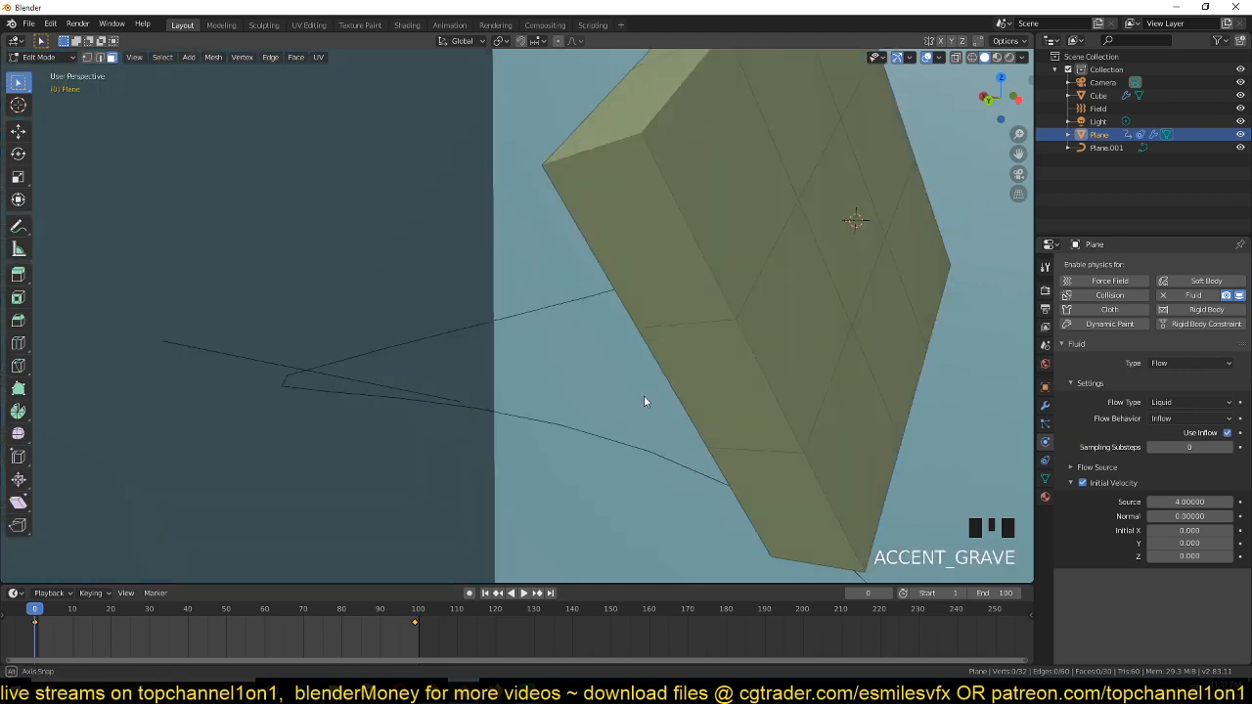
{"action": "scroll", "coordinate": [708, 452], "scroll_direction": "down", "scroll_amount": 1}
{"action": "middle_click_drag", "start_coordinate": [706, 446], "coordinate": [722, 448], "text": "shift"}
Extrude the middle face on each of the emitter's four thin sides and push the new faces outward along their normals
{"action": "left_click", "coordinate": [385, 287]}
{"action": "key", "text": "grave"}
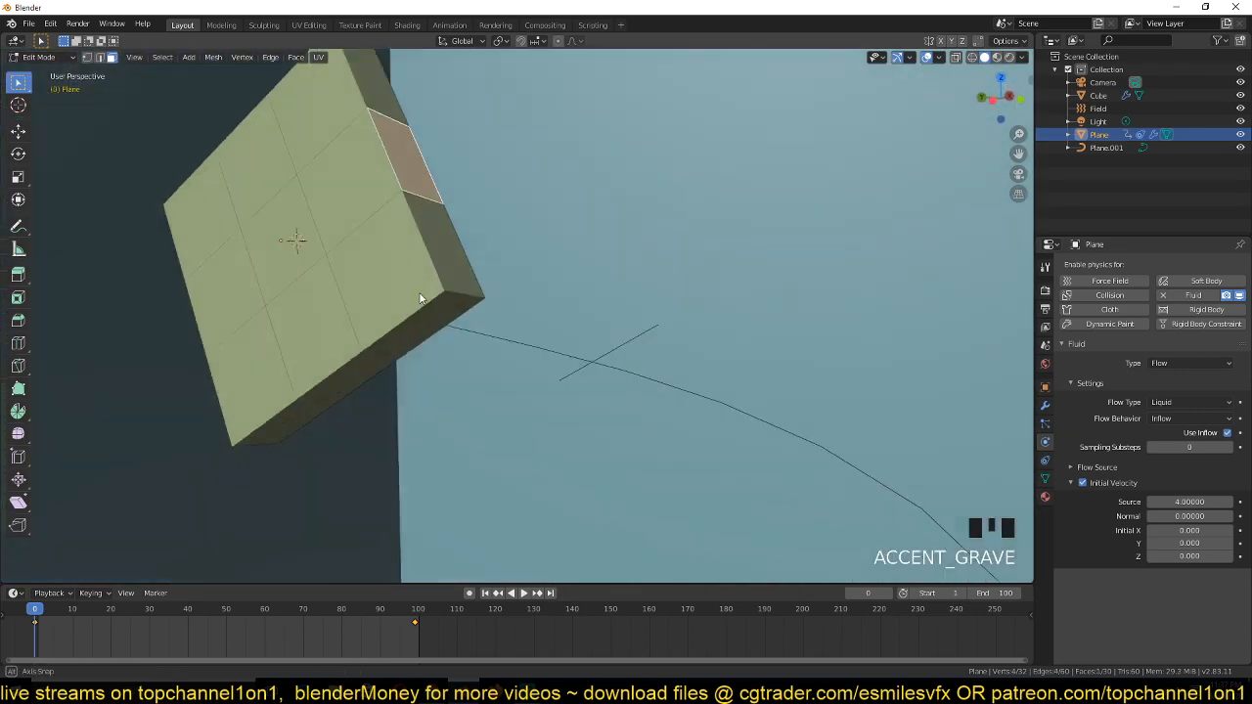
{"action": "middle_click_drag", "start_coordinate": [431, 348], "coordinate": [440, 285], "text": "shift"}
{"action": "left_click", "coordinate": [349, 280], "text": "shift"}
{"action": "key", "text": "grave"}
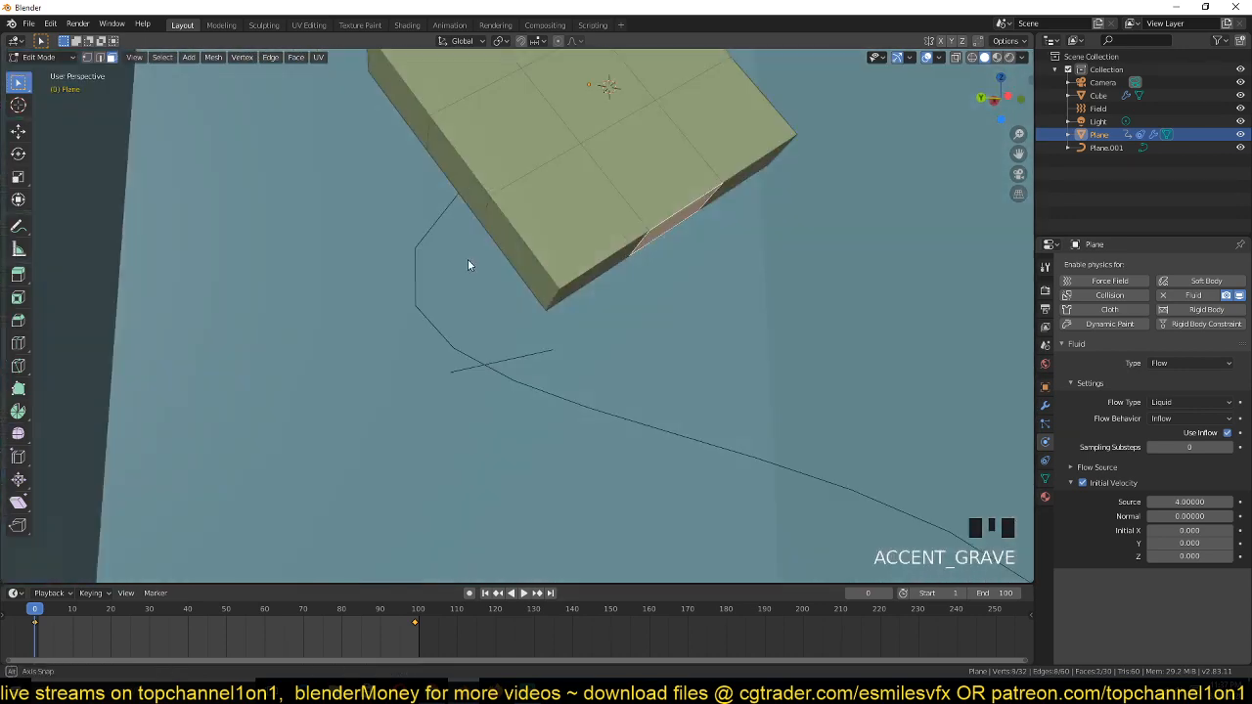
{"action": "left_click", "coordinate": [462, 171], "text": "shift"}
{"action": "key", "text": "grave"}
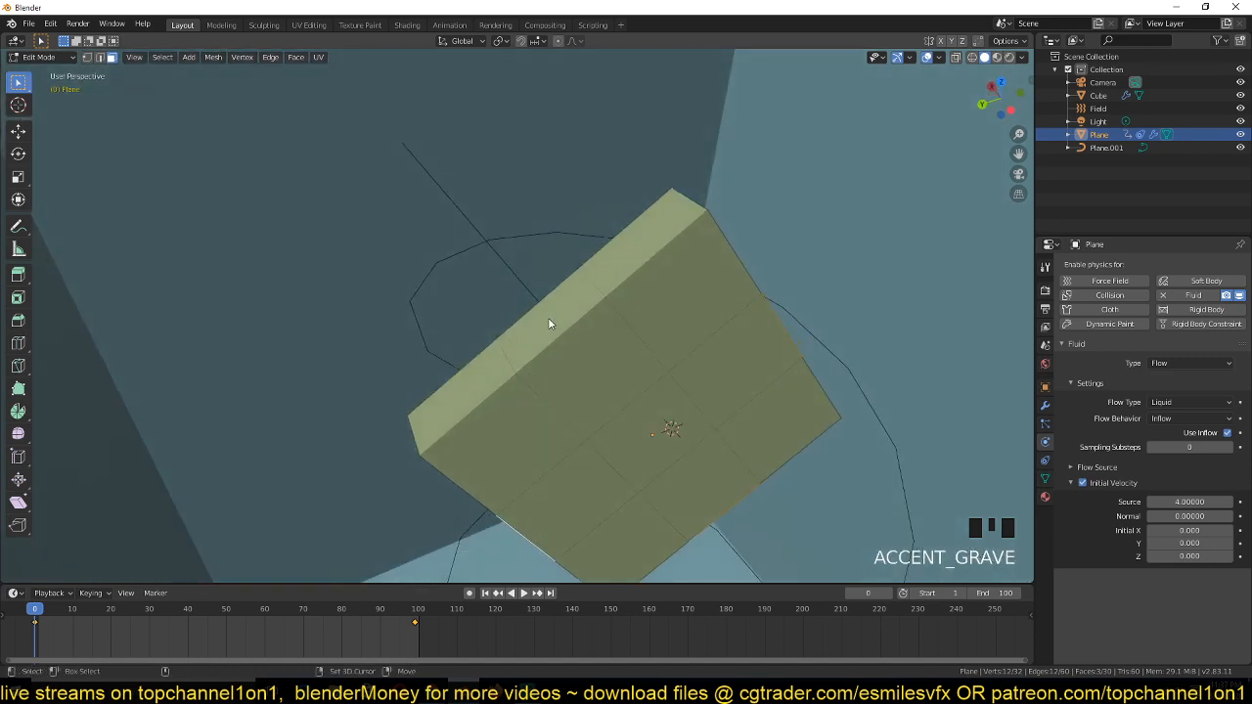
{"action": "left_click", "coordinate": [551, 324], "text": "shift"}
{"action": "key", "text": "e"}
{"action": "left_click", "coordinate": [773, 350]}
{"action": "key", "text": "alt+s"}
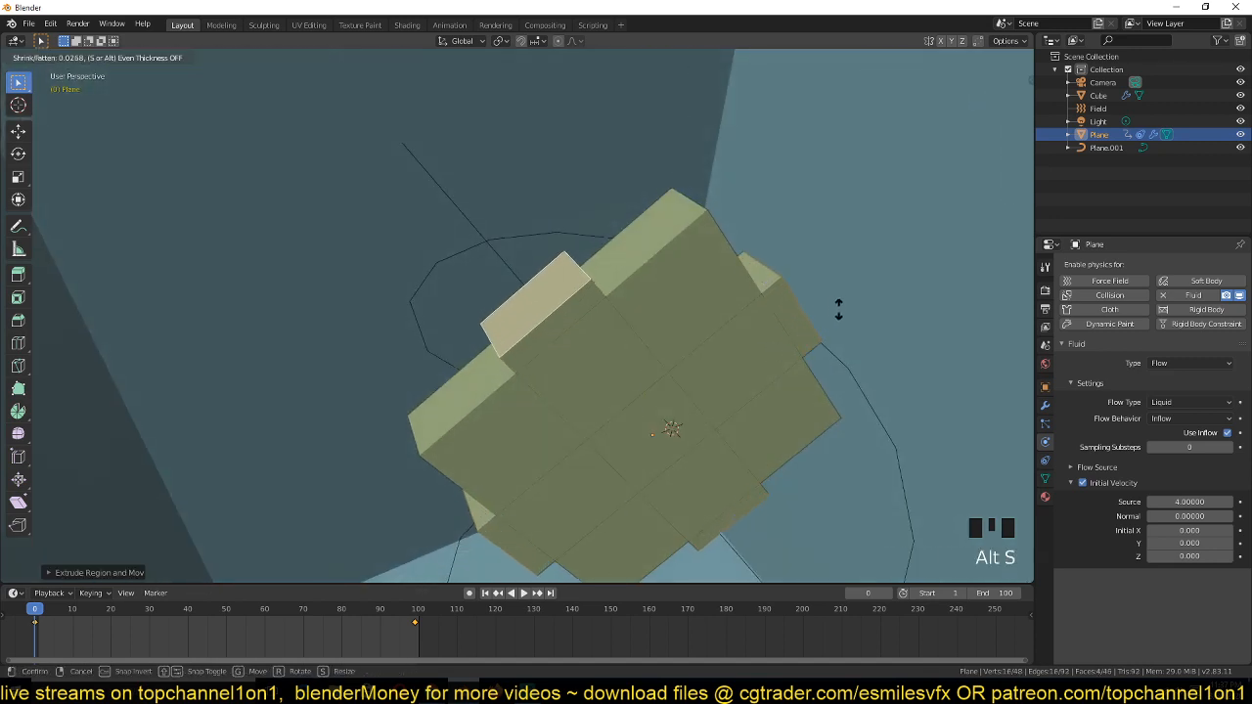
{"action": "left_click", "coordinate": [866, 296]}
Lengthen the four extruded arms by fattening their end faces outward by about 0.064
{"action": "key", "text": "Tab"}
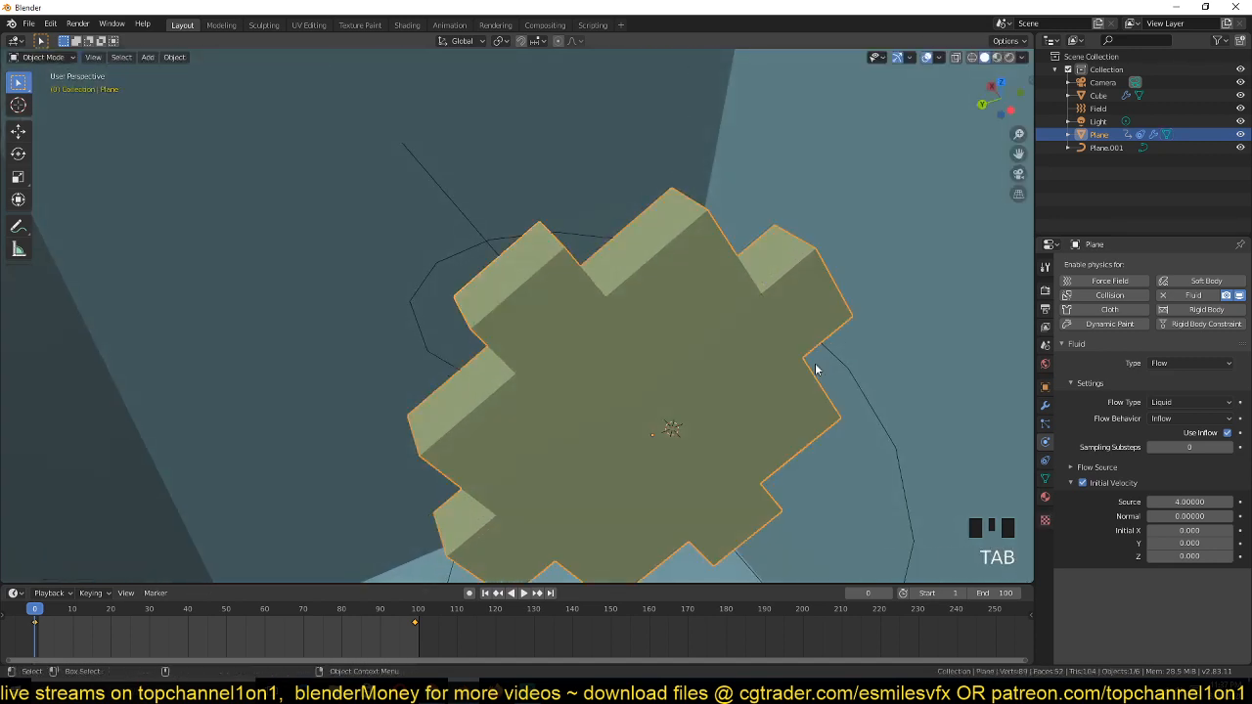
{"action": "key", "text": "Tab"}
{"action": "key", "text": "alt+s"}
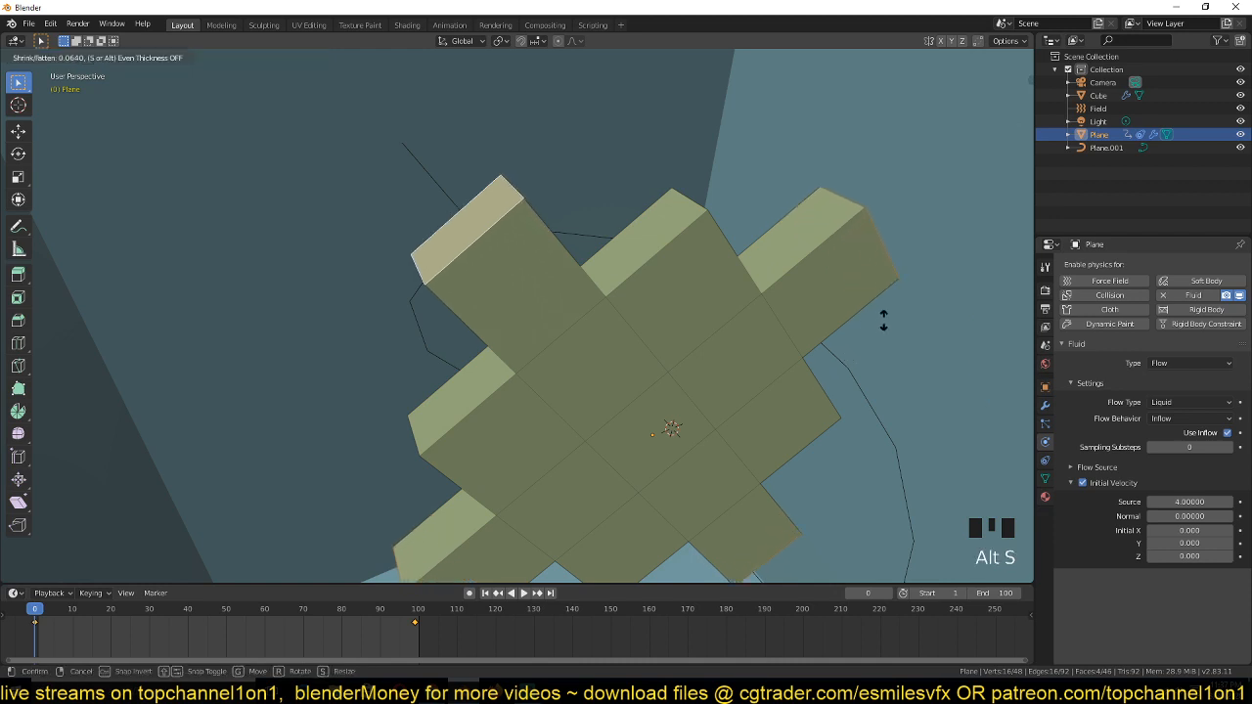
Scale the four corner edges between the emitter's arms inward to about 0.73, and return to Object Mode
{"action": "left_click", "coordinate": [587, 462], "text": "shift"}
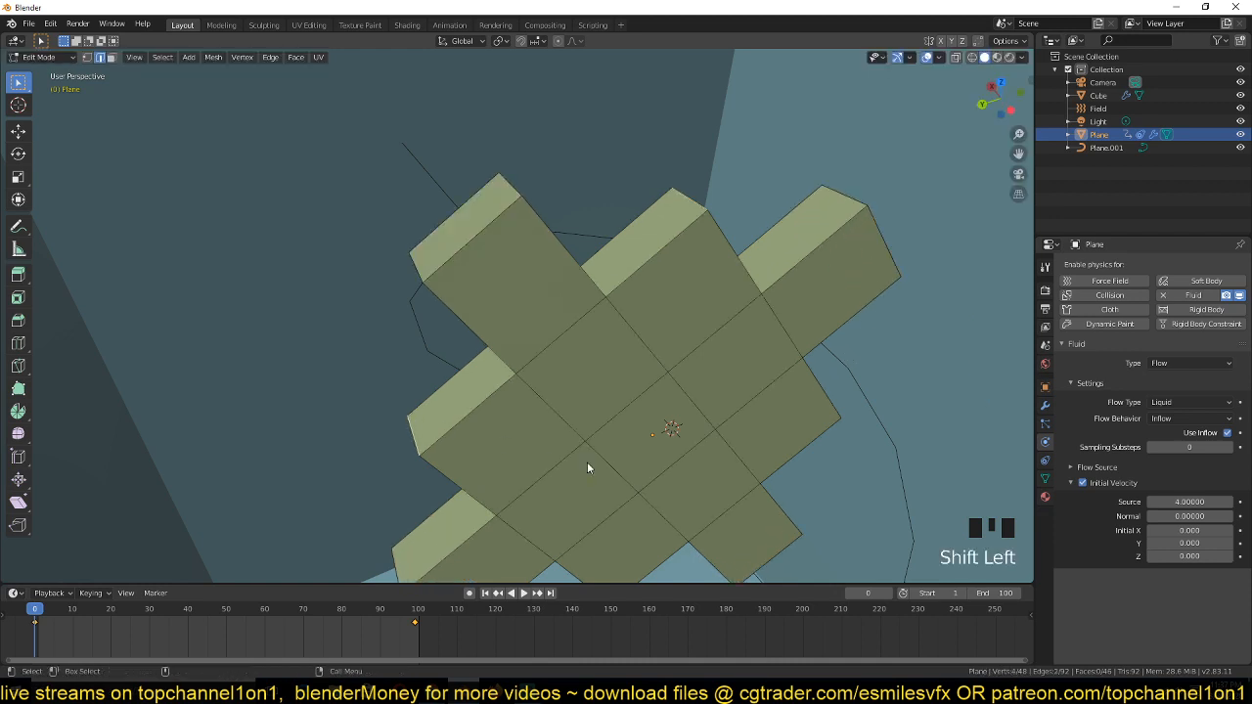
{"action": "middle_click_drag", "start_coordinate": [587, 462], "coordinate": [461, 284], "text": "shift"}
{"action": "left_click", "coordinate": [348, 223], "text": "shift"}
{"action": "middle_click_drag", "start_coordinate": [348, 223], "coordinate": [563, 151]}
{"action": "scroll", "coordinate": [534, 201], "scroll_direction": "up", "scroll_amount": 2}
{"action": "key", "text": "grave"}
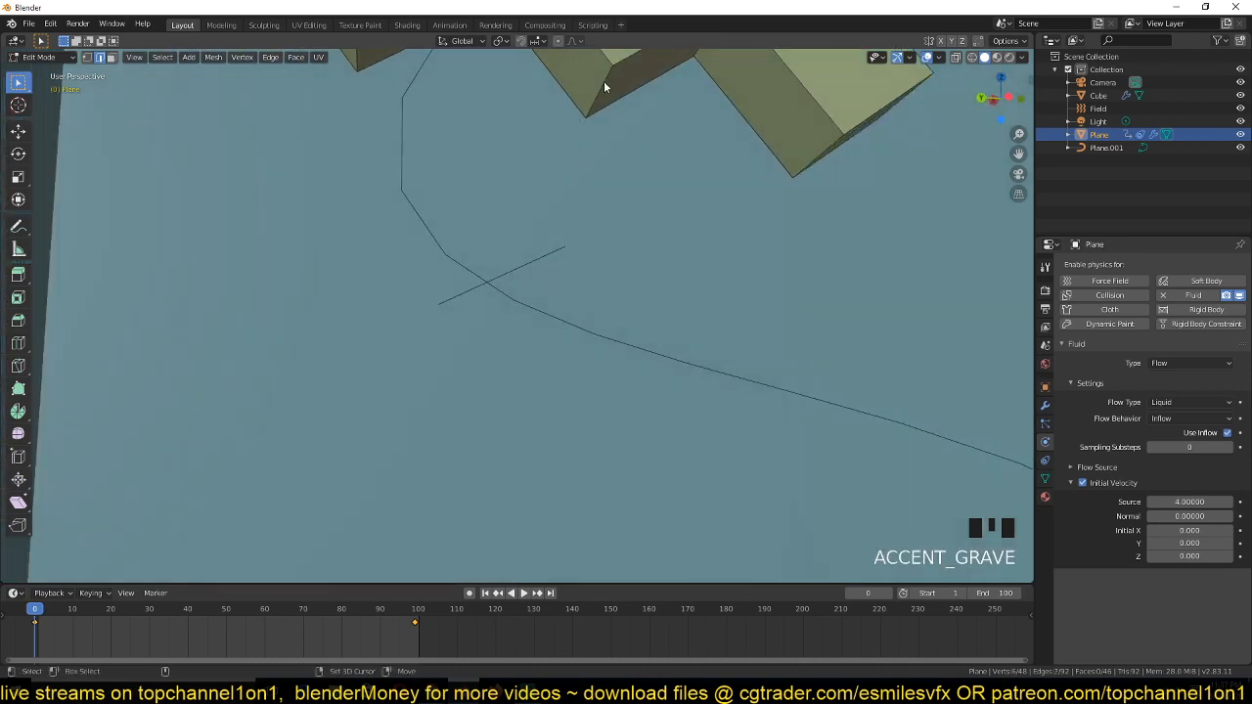
{"action": "middle_click_drag", "start_coordinate": [621, 187], "coordinate": [651, 394], "text": "shift"}
{"action": "key", "text": "s"}
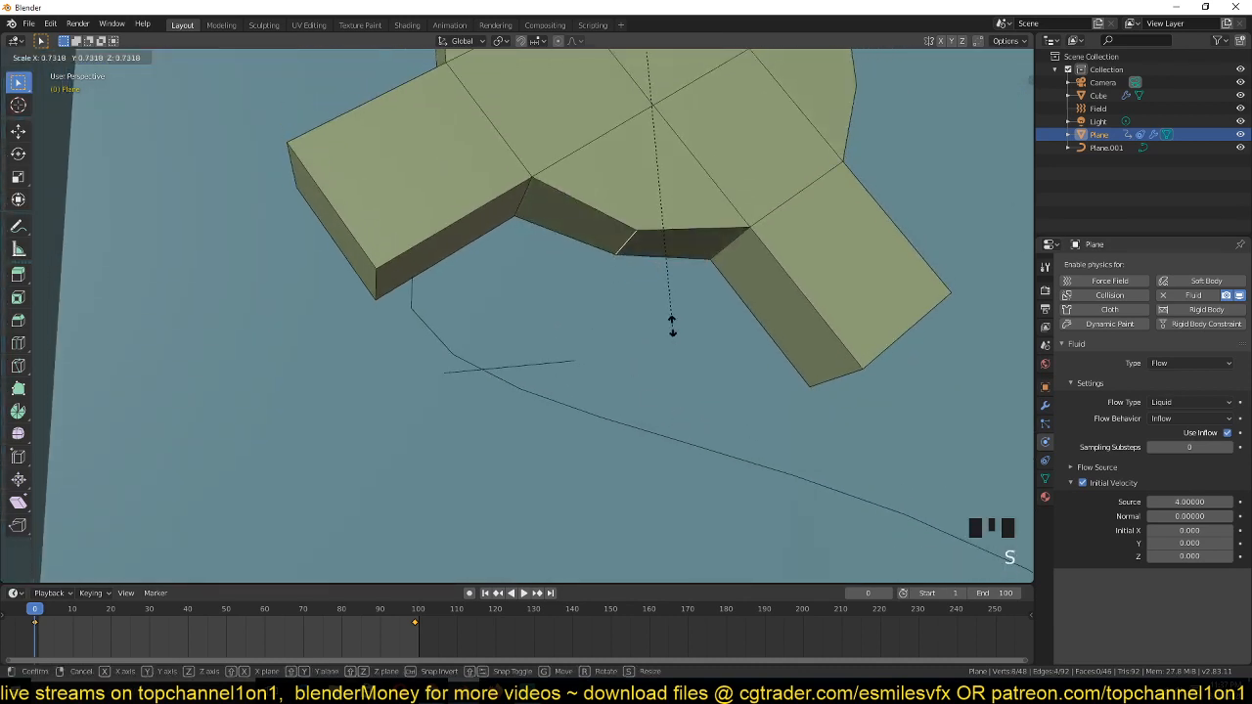
{"action": "left_click", "coordinate": [672, 325]}
{"action": "key", "text": "Tab"}
{"action": "key", "text": "grave"}
{"action": "scroll", "coordinate": [682, 391], "scroll_direction": "up", "scroll_amount": 3}
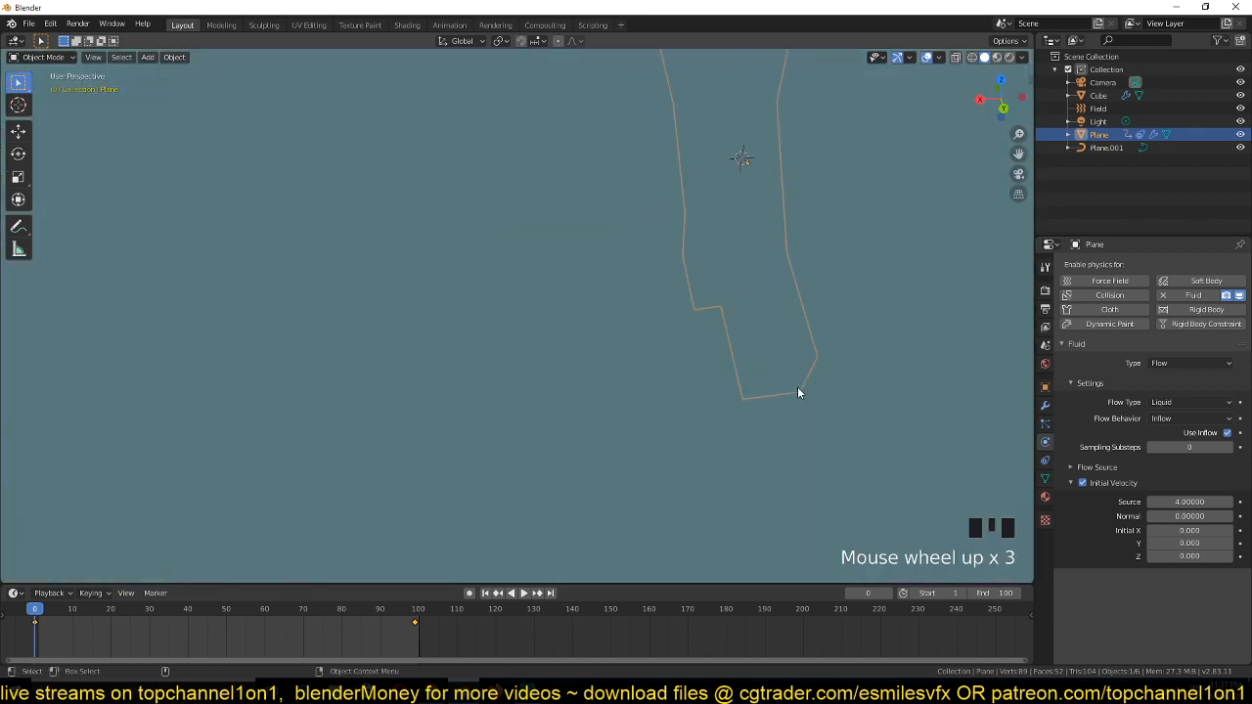
{"action": "key", "text": "grave"}
{"action": "scroll", "coordinate": [735, 361], "scroll_direction": "down", "scroll_amount": 2}
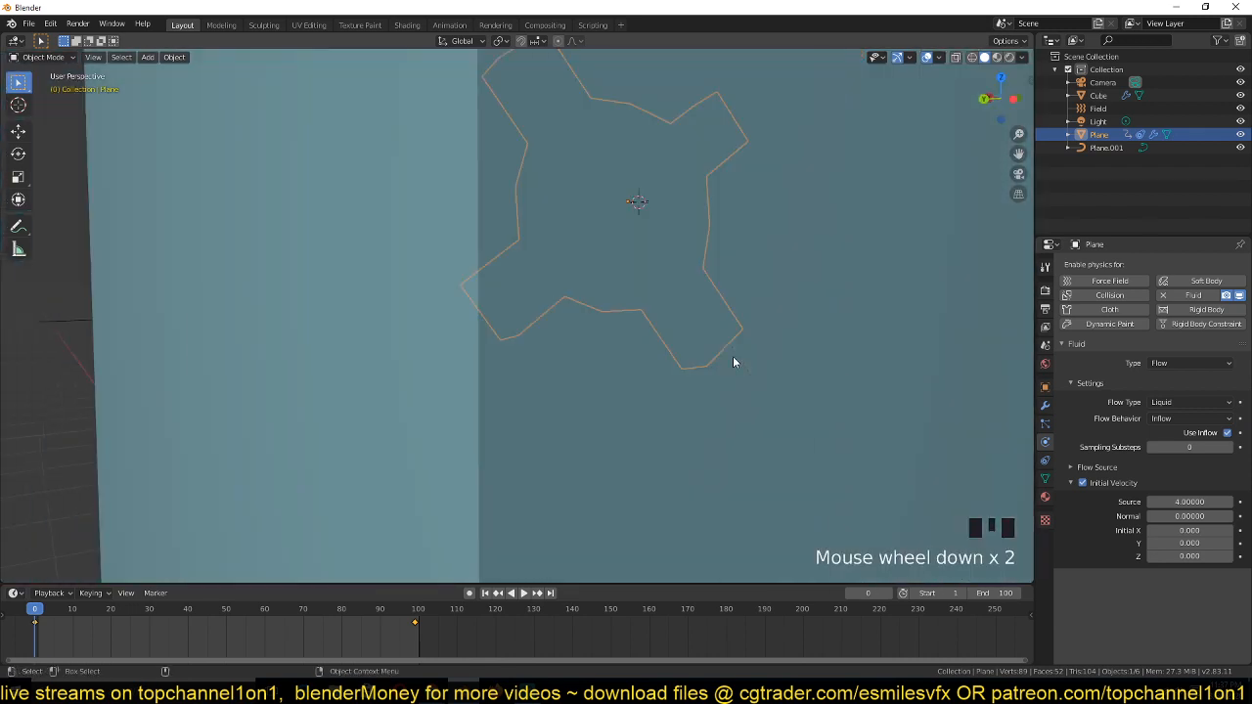
Set the Surface Emission of the emitter's flow source to 0.012
{"action": "left_click", "coordinate": [1085, 467]}
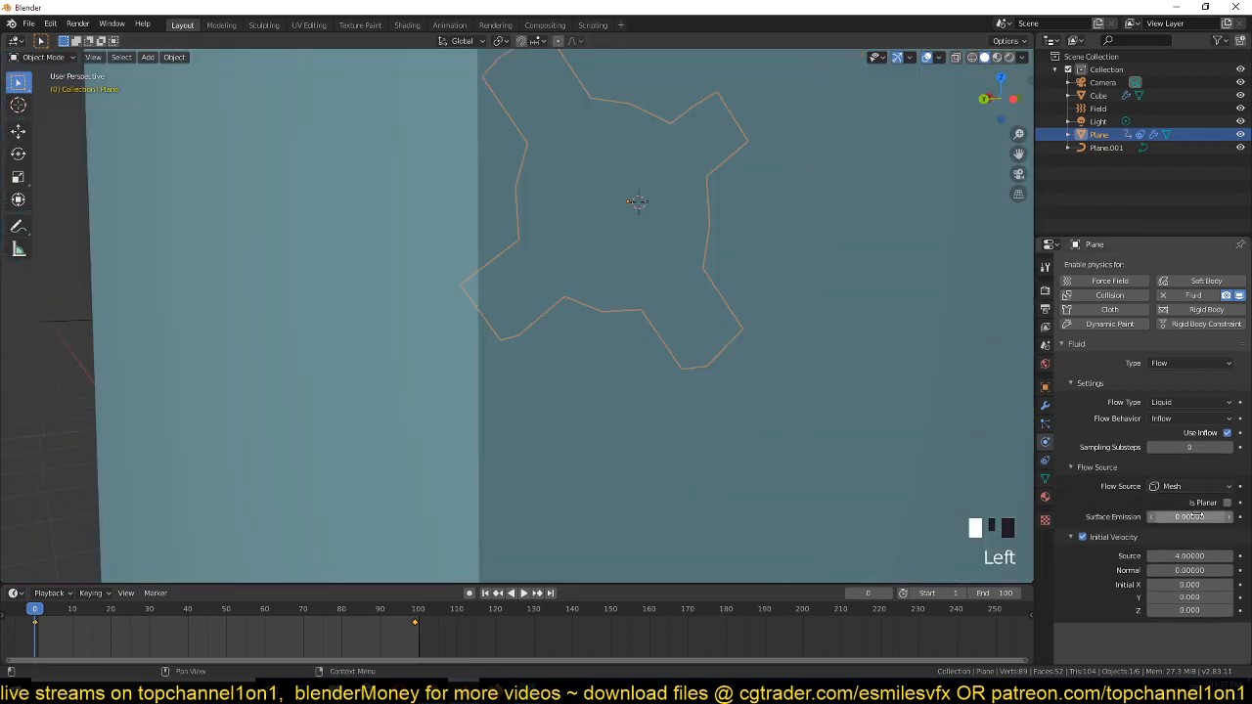
{"action": "left_click", "coordinate": [1188, 517]}
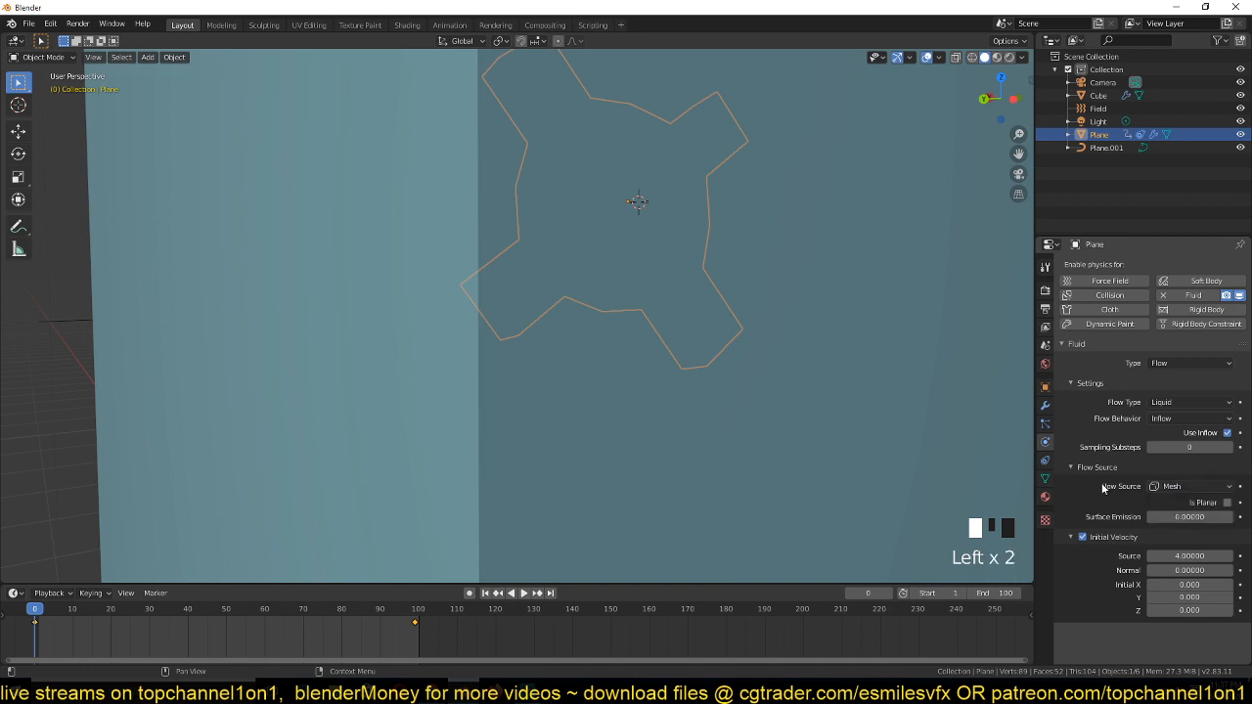
{"action": "left_click", "coordinate": [1188, 517]}
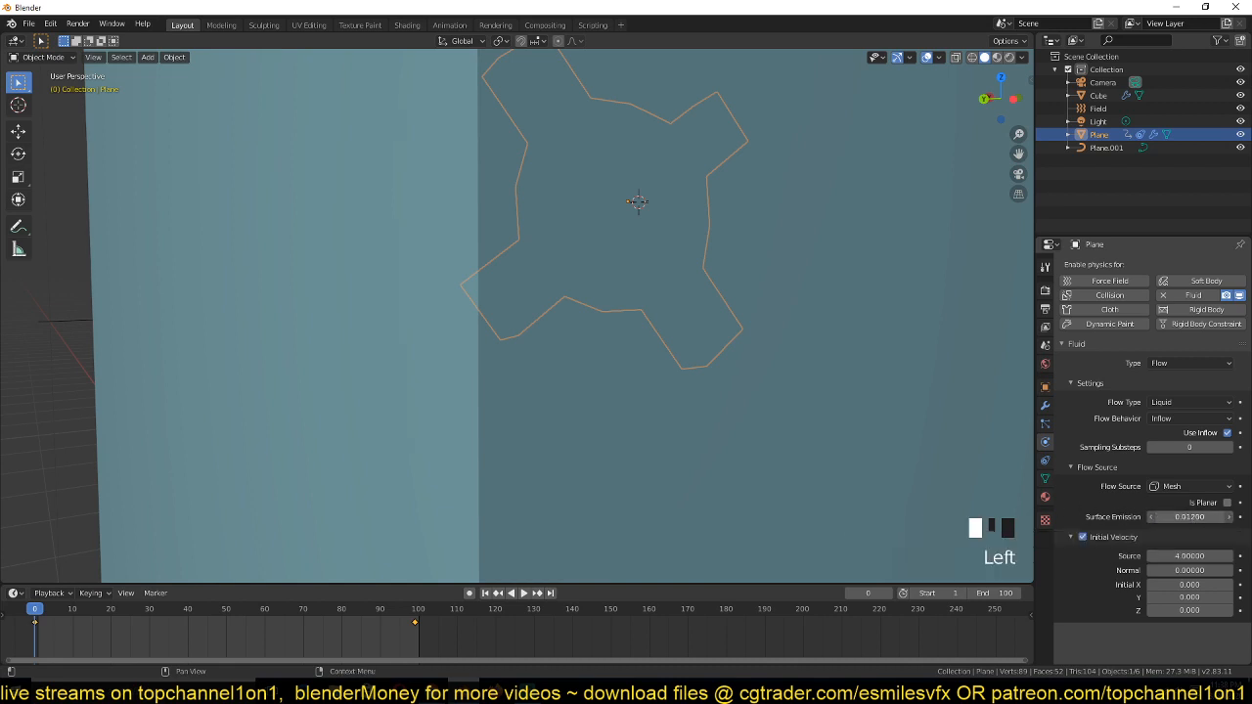
Switch the viewport shading to Wireframe so the emitter, helix and force field show inside the domain
{"action": "key", "text": "grave"}
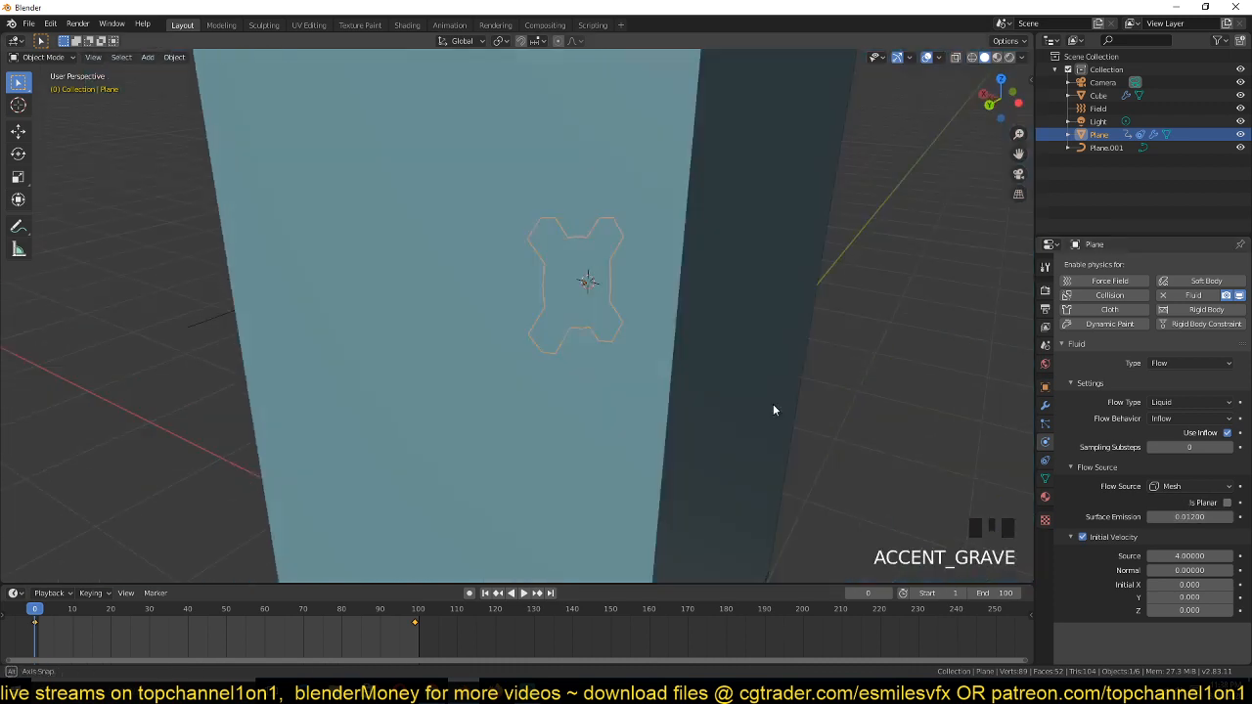
{"action": "scroll", "coordinate": [774, 421], "scroll_direction": "up", "scroll_amount": 4}
{"action": "key", "text": "grave"}
{"action": "scroll", "coordinate": [665, 415], "scroll_direction": "down", "scroll_amount": 4}
{"action": "scroll", "coordinate": [686, 437], "scroll_direction": "up", "scroll_amount": 3}
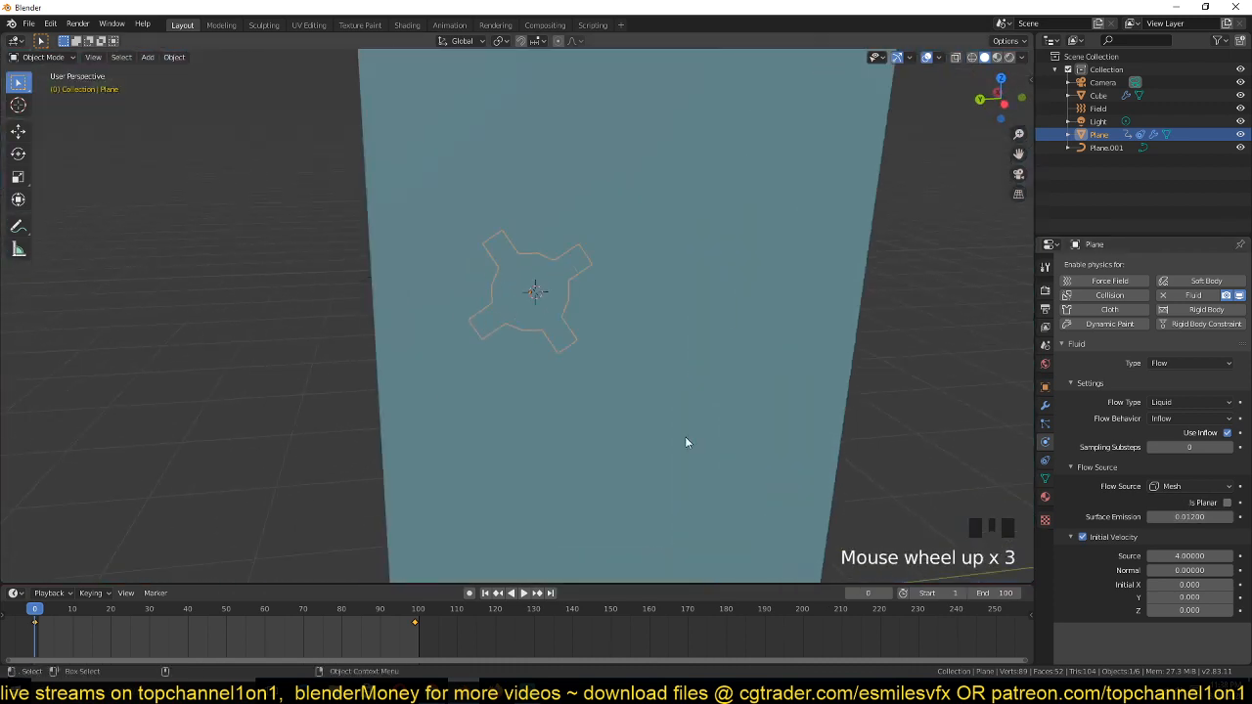
{"action": "key", "text": "grave"}
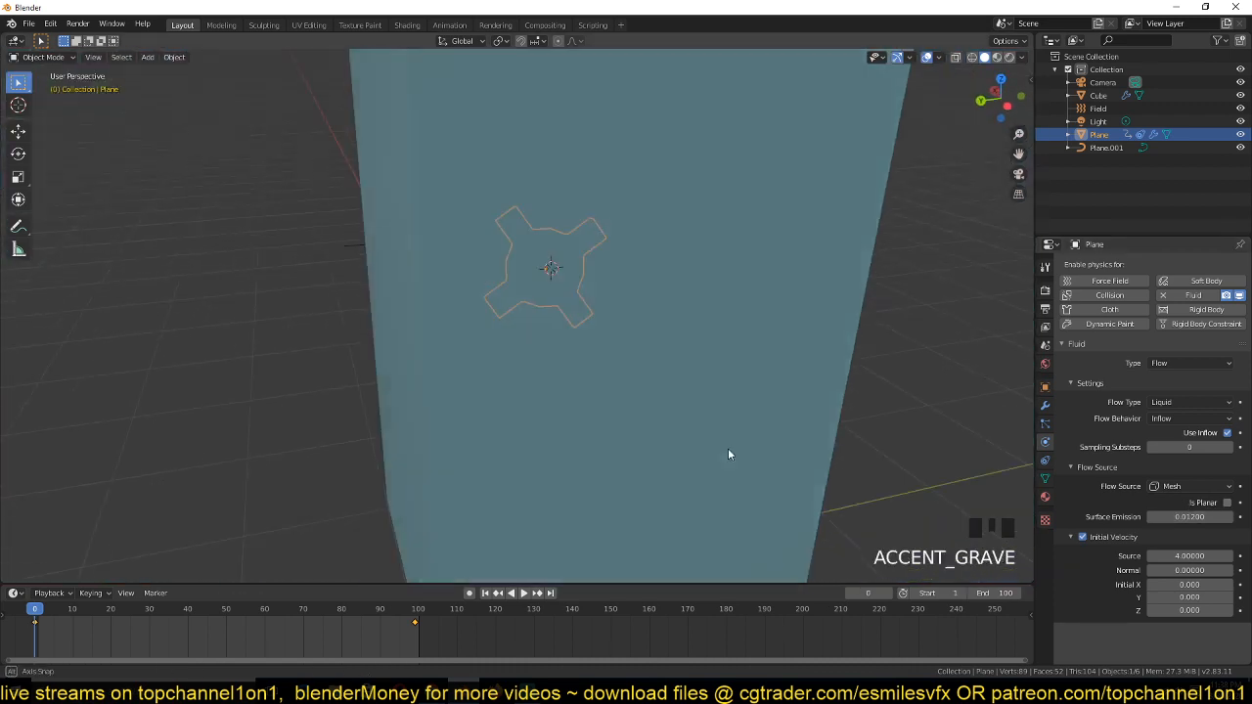
{"action": "scroll", "coordinate": [752, 456], "scroll_direction": "down", "scroll_amount": 2}
{"action": "key", "text": "grave"}
{"action": "scroll", "coordinate": [778, 460], "scroll_direction": "down", "scroll_amount": 3}
{"action": "key", "text": "z"}
{"action": "left_click", "coordinate": [489, 406]}
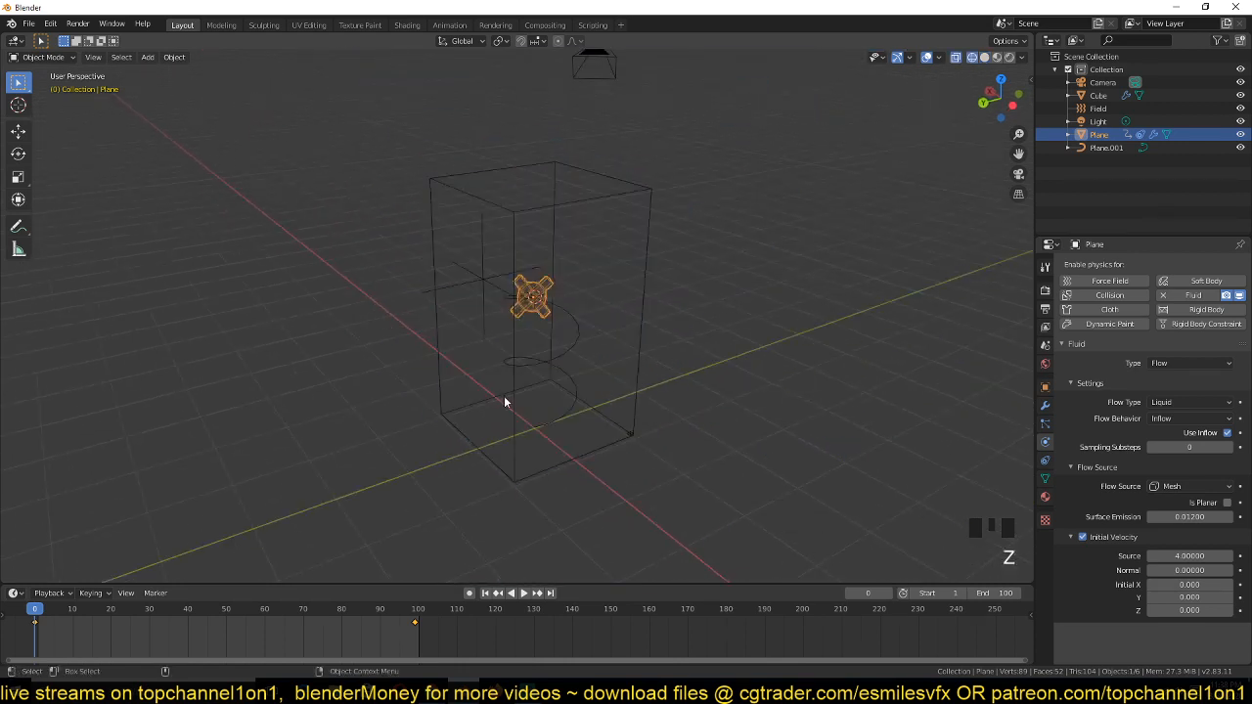
Move the drag force field down to the domain's floor and set its linear drag to 0.8
{"action": "key", "text": "grave"}
{"action": "left_click", "coordinate": [472, 298]}
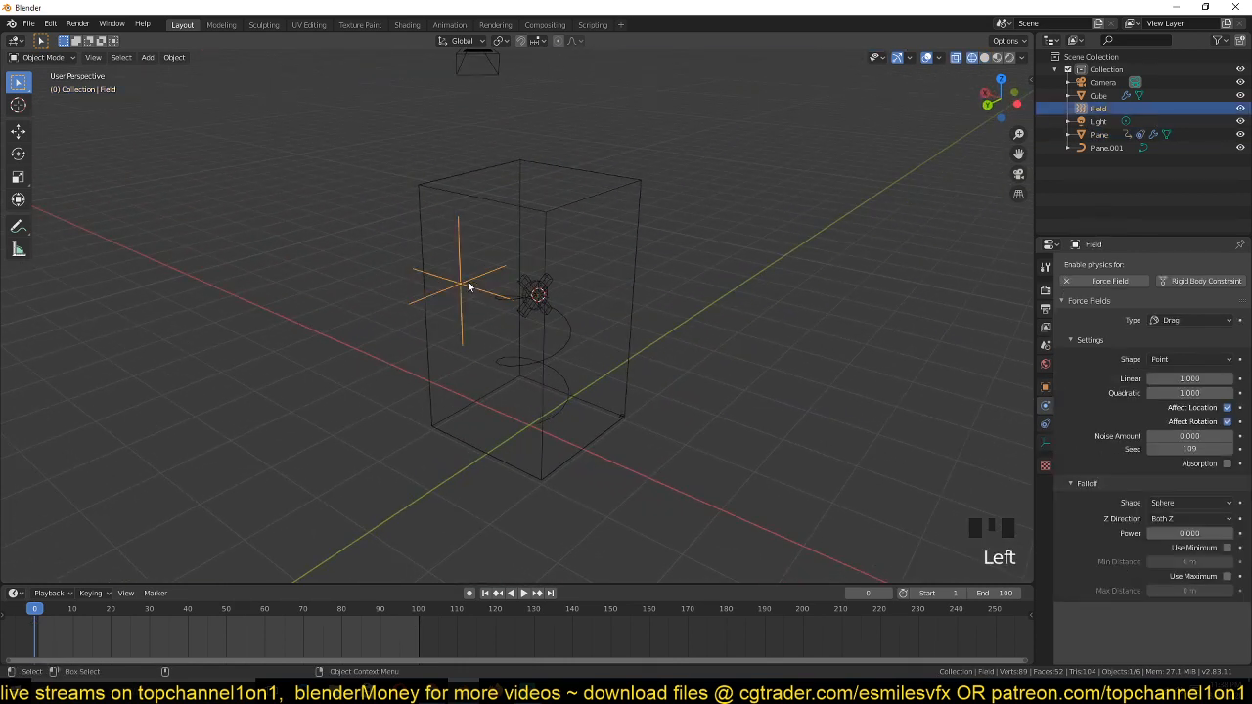
{"action": "key", "text": "g"}
{"action": "left_click", "coordinate": [561, 426]}
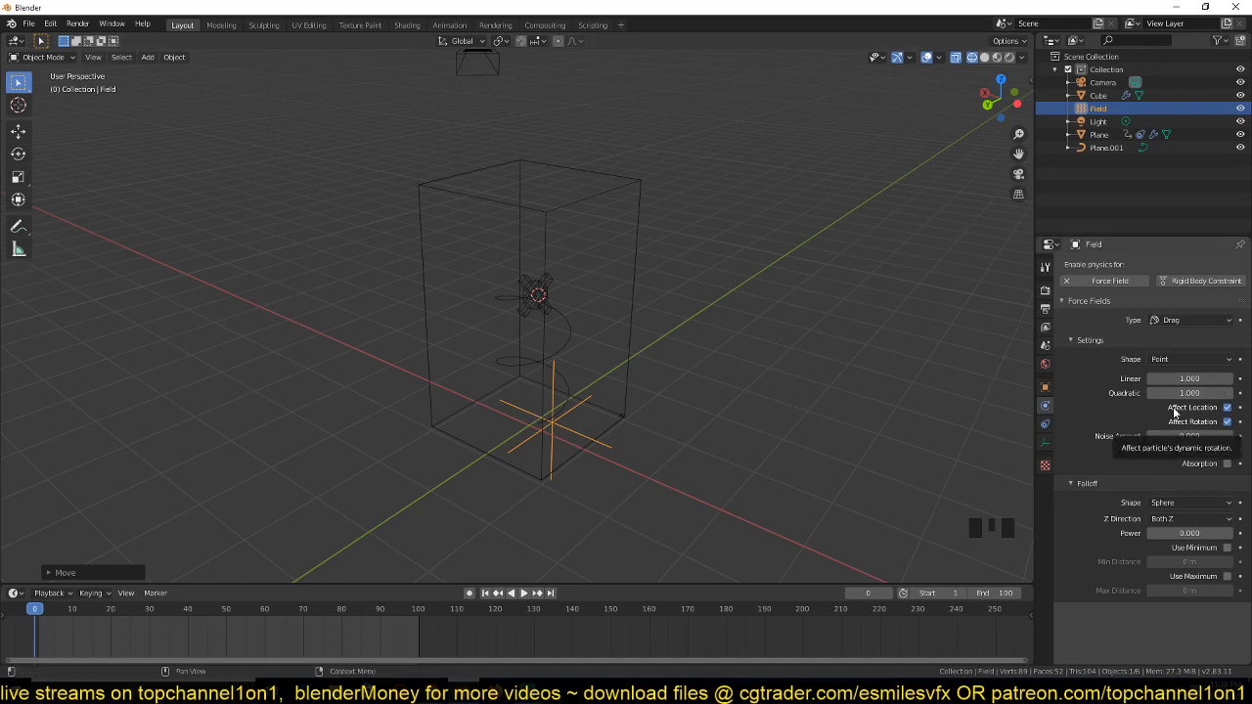
{"action": "left_click", "coordinate": [1178, 377]}
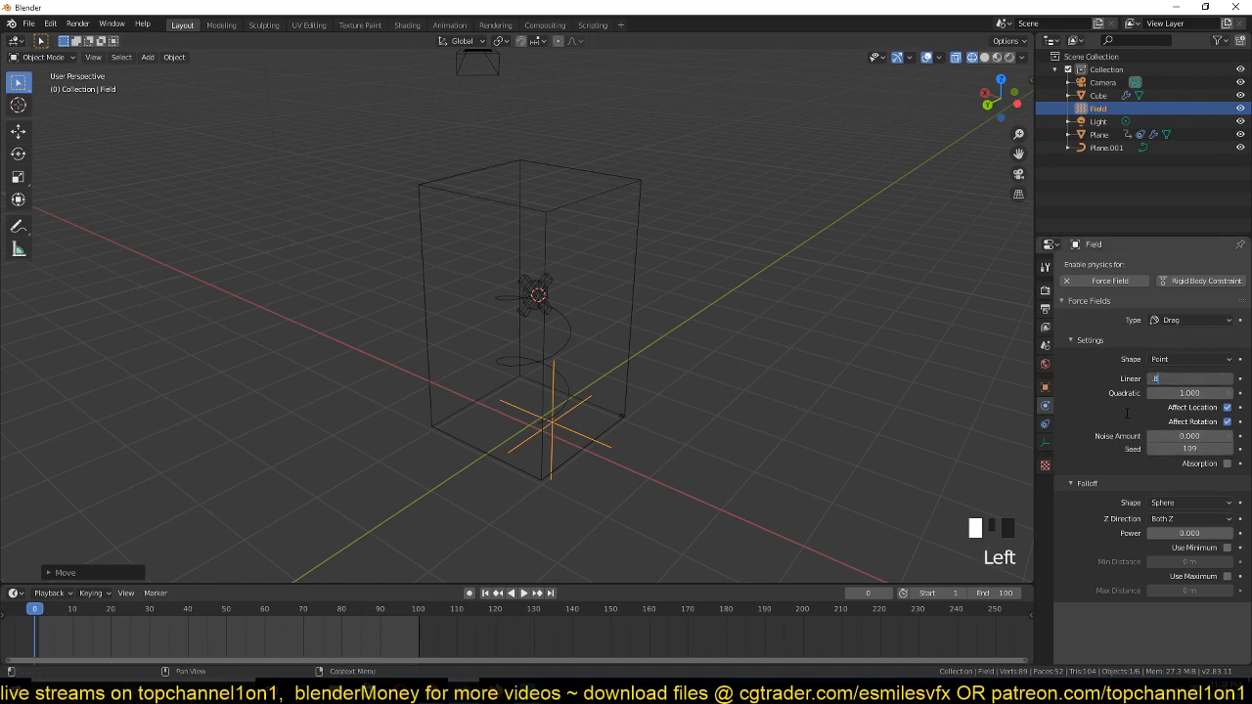
{"action": "left_click", "coordinate": [1069, 423]}
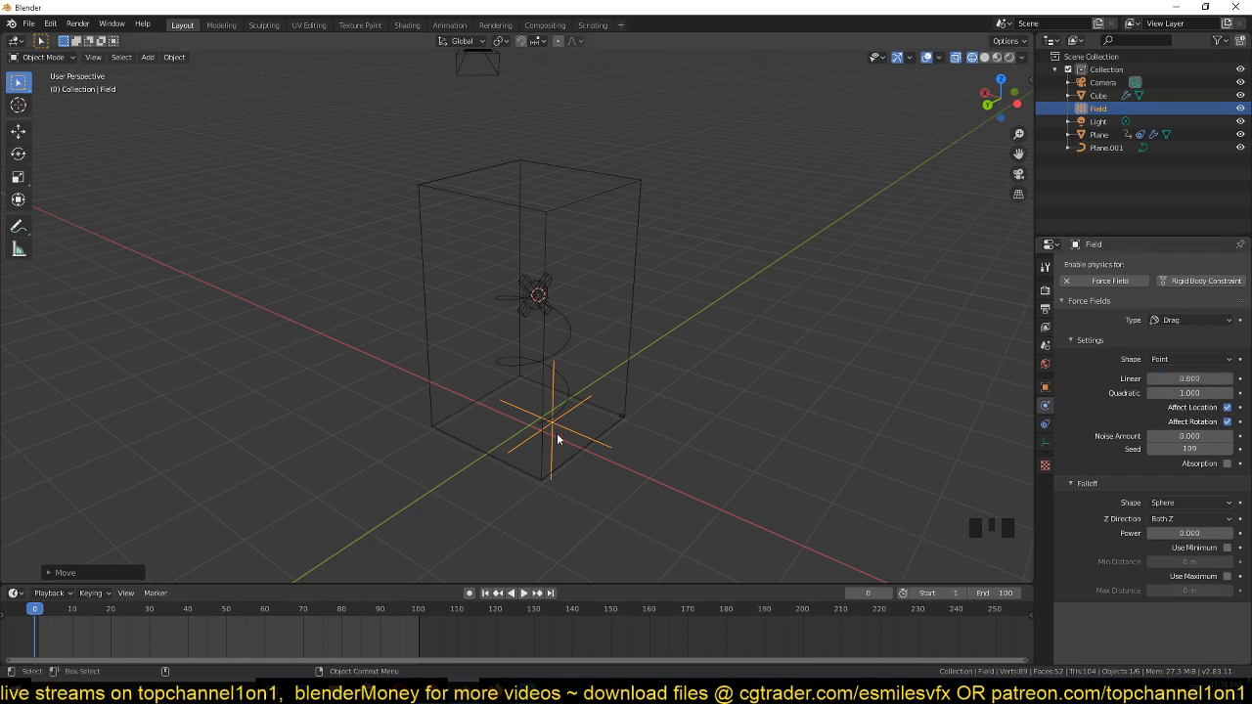
Select the domain cube, free its interrupted fluid bake and bake the data again
{"action": "middle_click_drag", "start_coordinate": [558, 439], "coordinate": [579, 512], "text": "shift"}
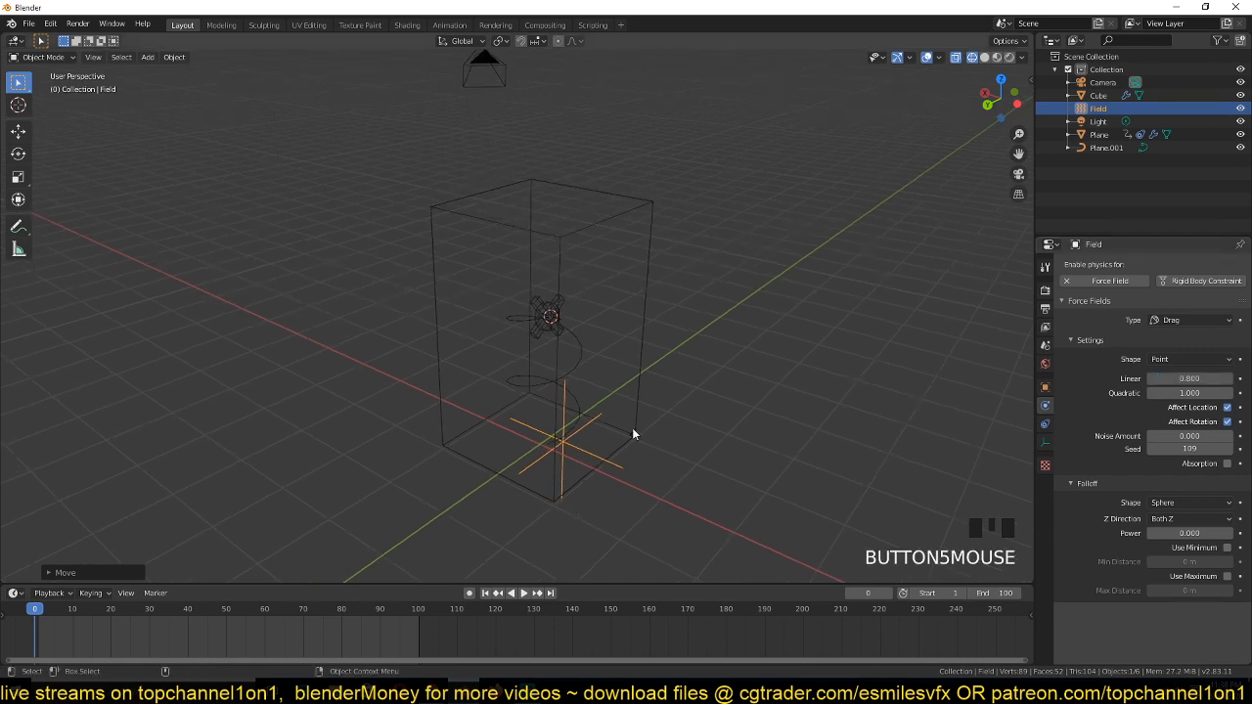
{"action": "left_click", "coordinate": [632, 392]}
{"action": "left_click", "coordinate": [1125, 582]}
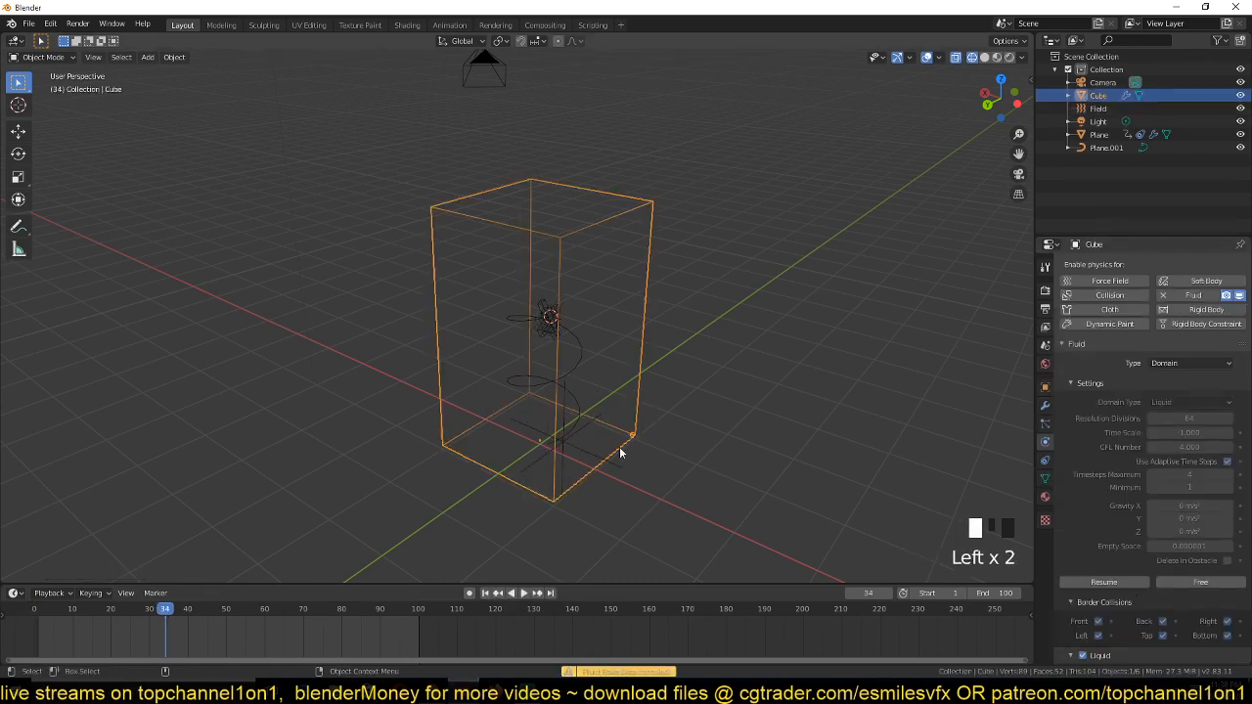
{"action": "left_click", "coordinate": [1200, 582]}
{"action": "left_click", "coordinate": [1165, 582]}
{"action": "left_click", "coordinate": [1166, 582]}
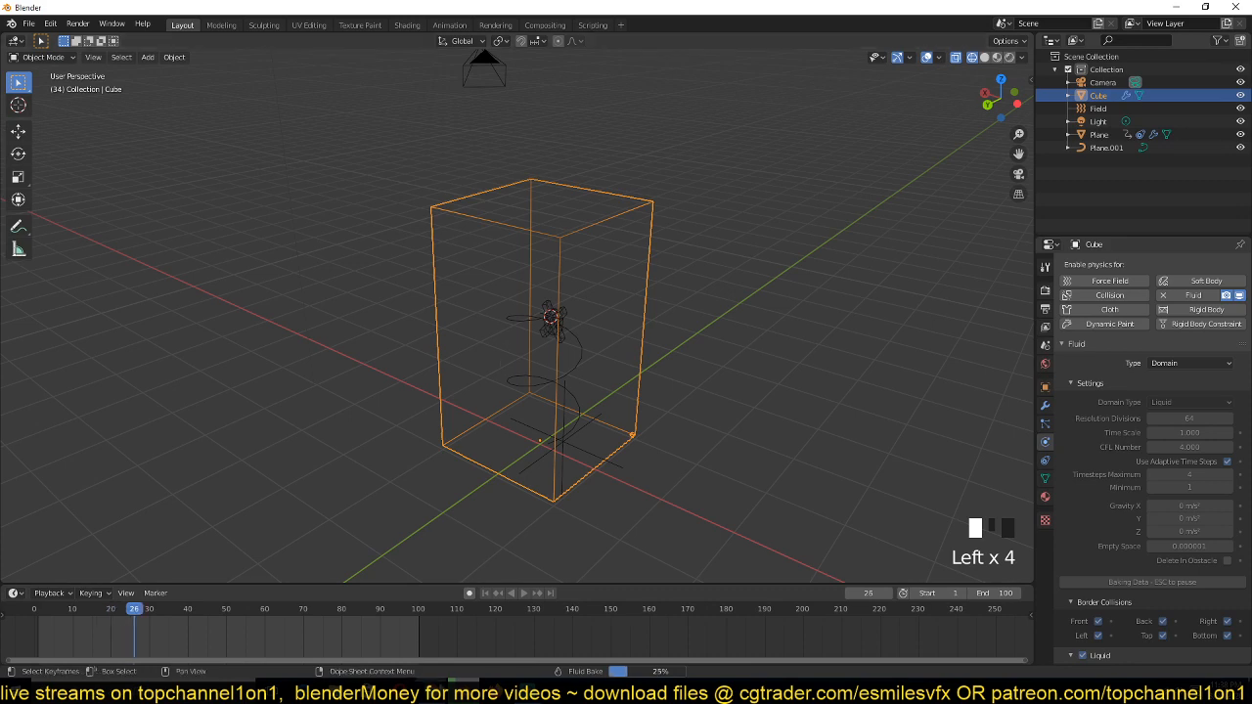
Switch to Chrome, watch part of the "RealFlow Client Showreel 2014" video for reference and pause it
{"action": "mouse_move", "coordinate": [432, 694]}
{"action": "left_click", "coordinate": [479, 636]}
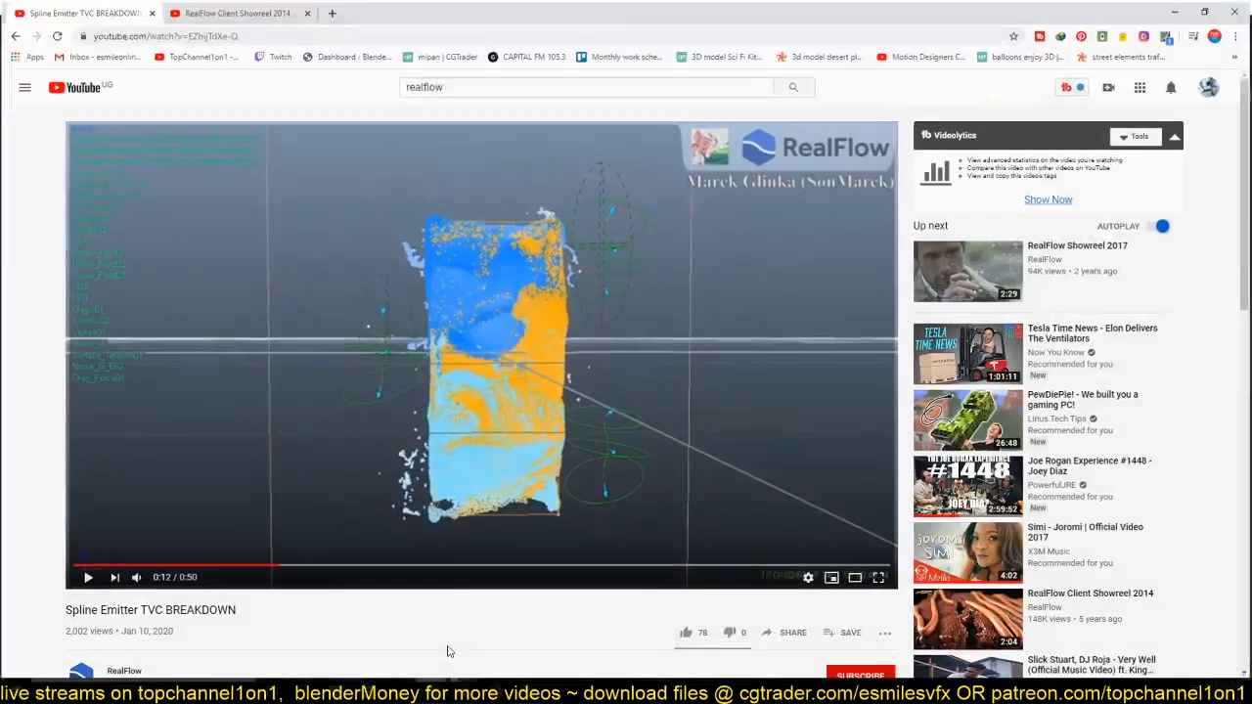
{"action": "left_click", "coordinate": [230, 16]}
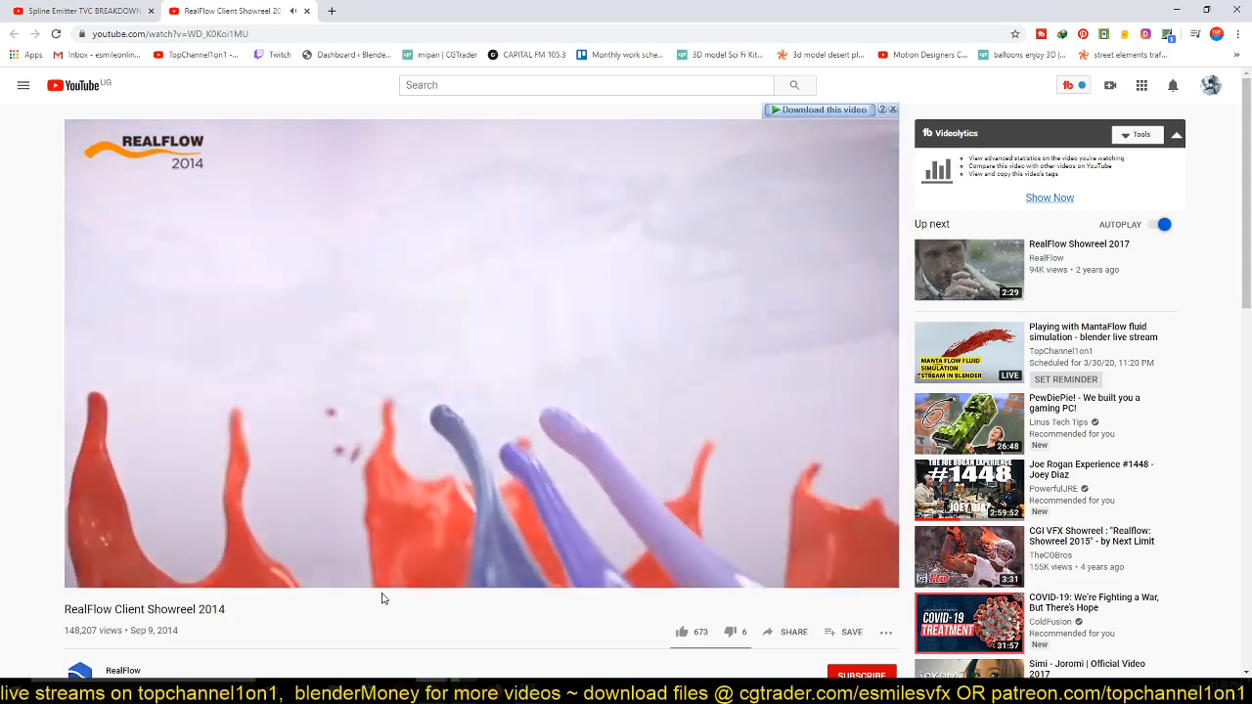
{"action": "left_click", "coordinate": [439, 418]}
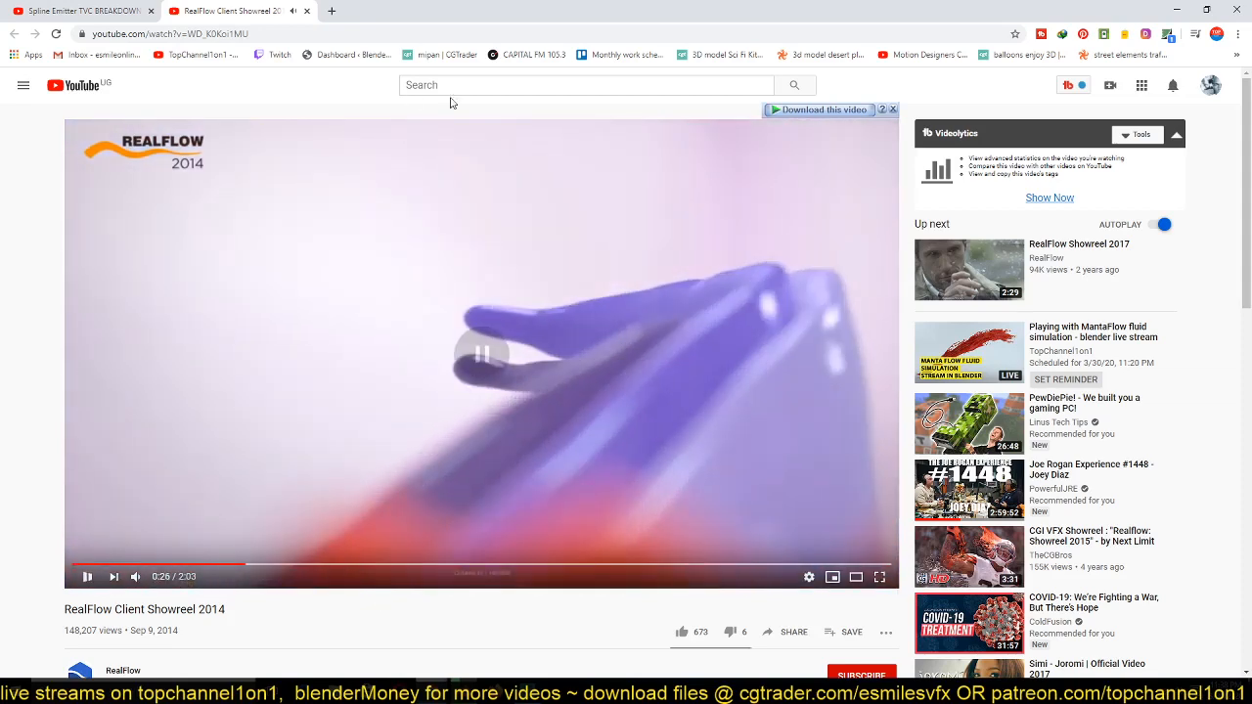
Search YouTube for "realflow" and look through the results for fluid simulation references
{"action": "left_click", "coordinate": [469, 86]}
{"action": "type", "text": "realflow"}
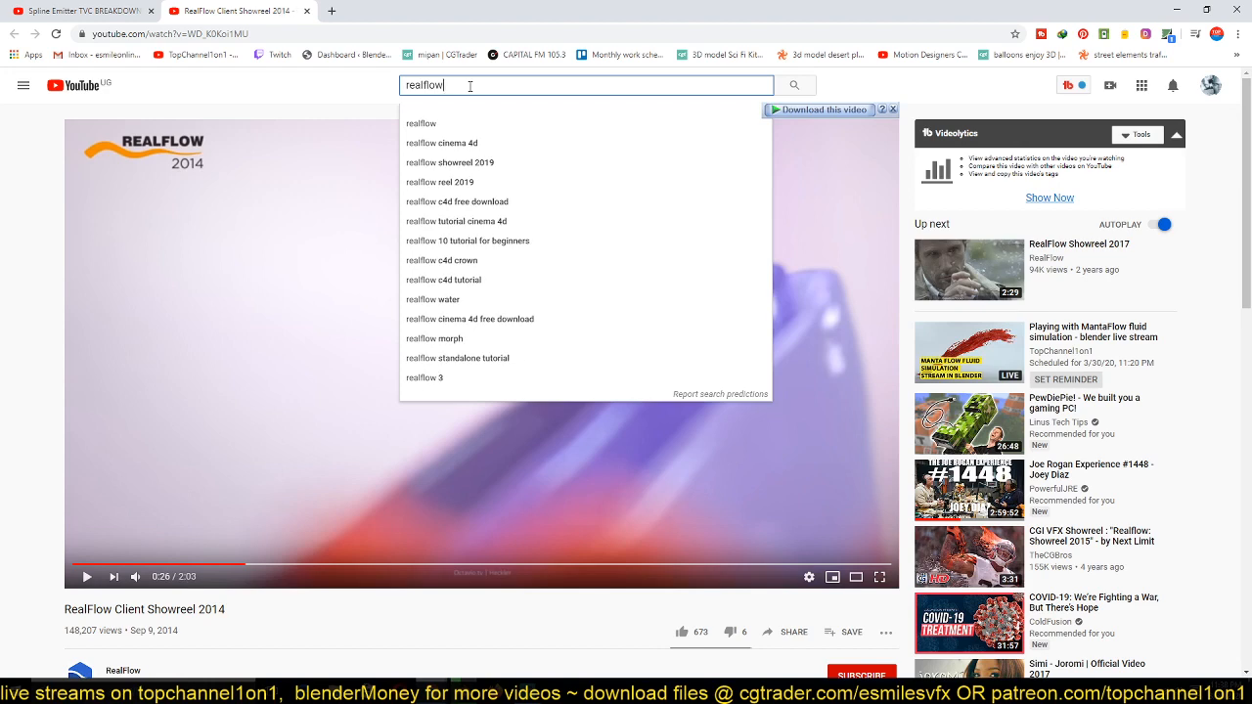
{"action": "key", "text": "Return"}
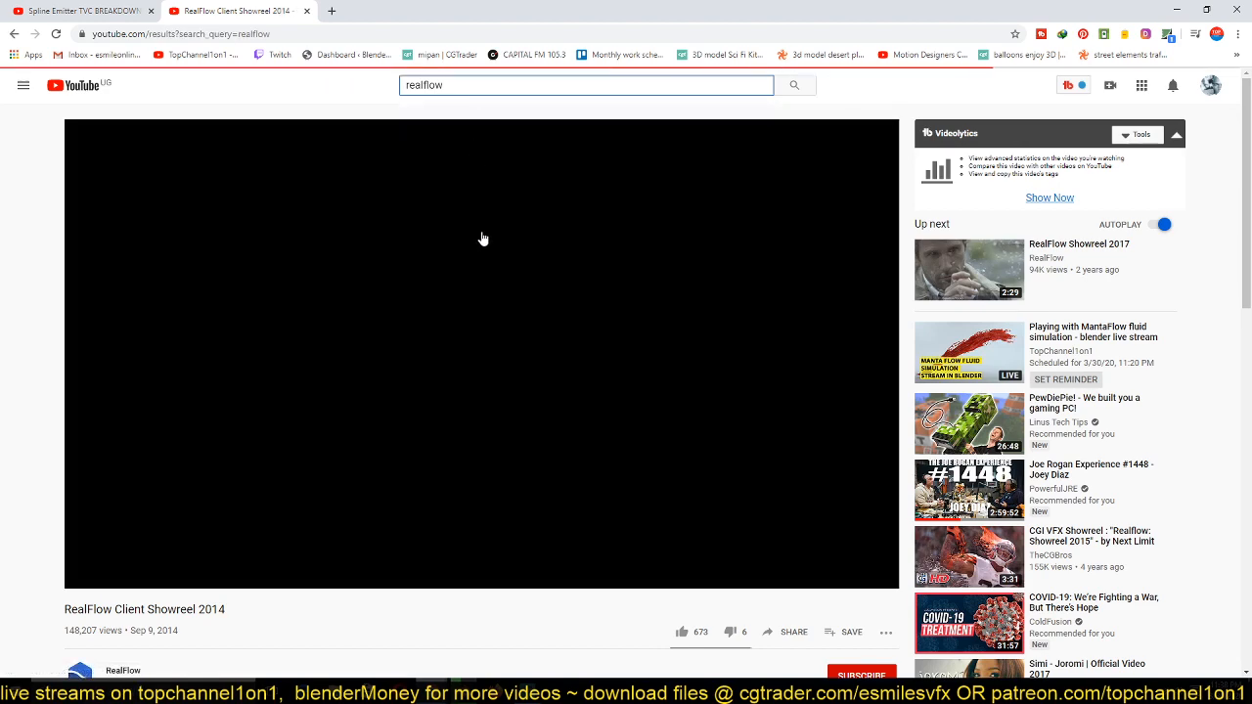
{"action": "scroll", "coordinate": [485, 279], "scroll_direction": "down", "scroll_amount": 9}
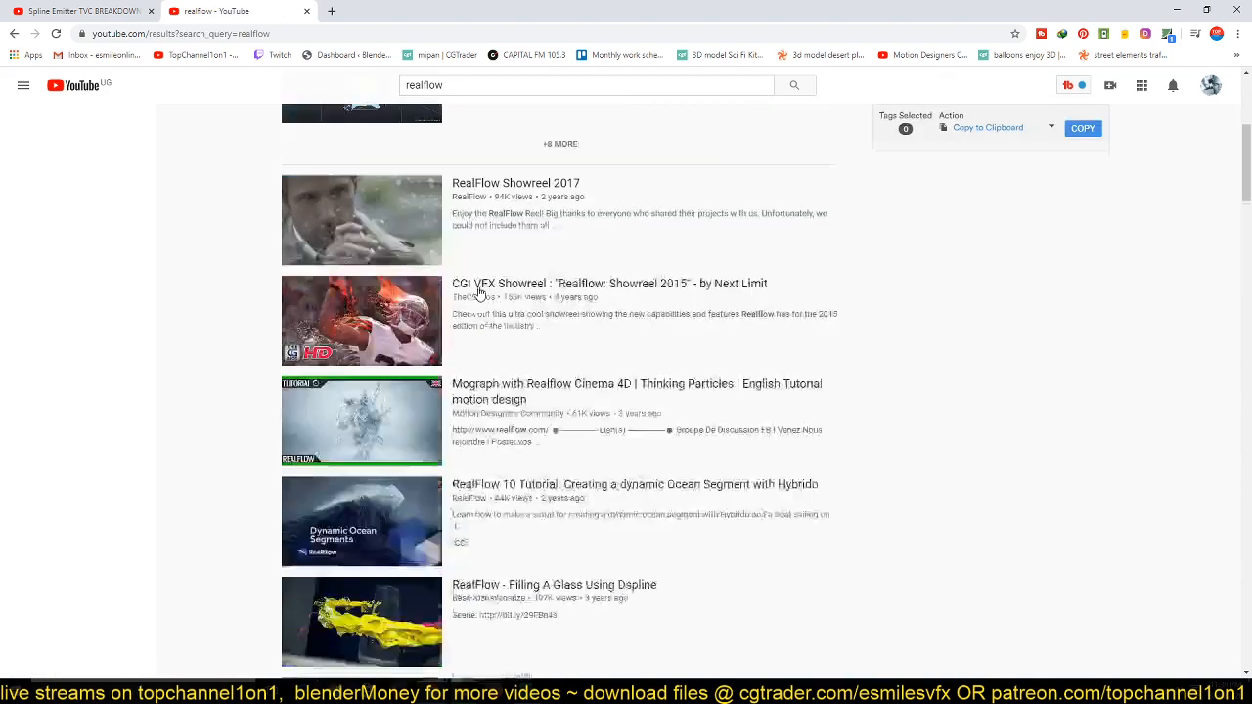
{"action": "scroll", "coordinate": [480, 293], "scroll_direction": "down", "scroll_amount": 5}
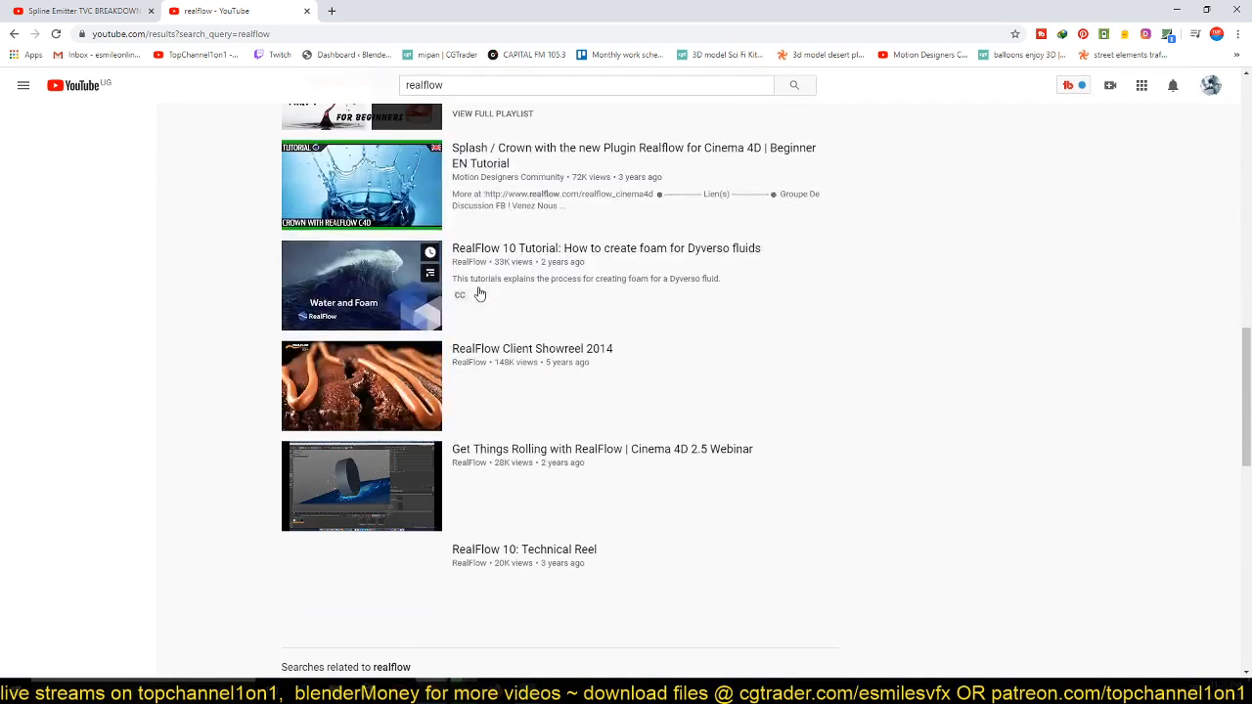
{"action": "scroll", "coordinate": [479, 293], "scroll_direction": "down", "scroll_amount": 4}
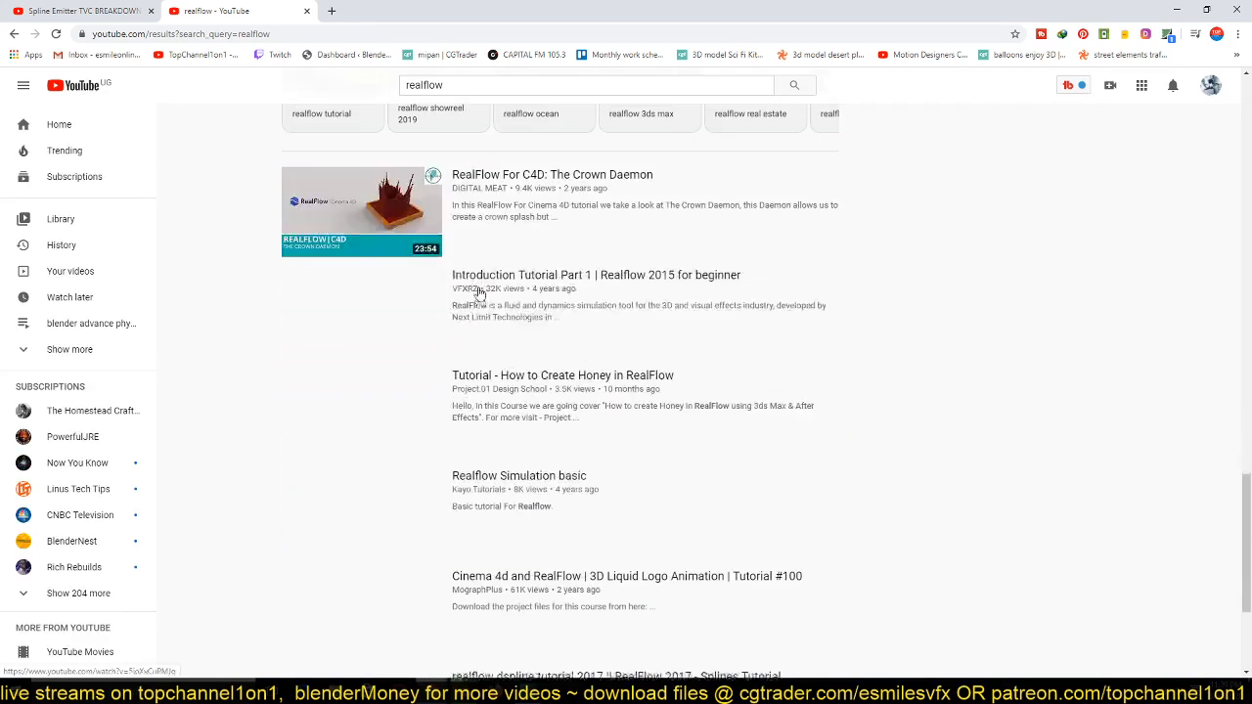
{"action": "scroll", "coordinate": [480, 294], "scroll_direction": "down", "scroll_amount": 2}
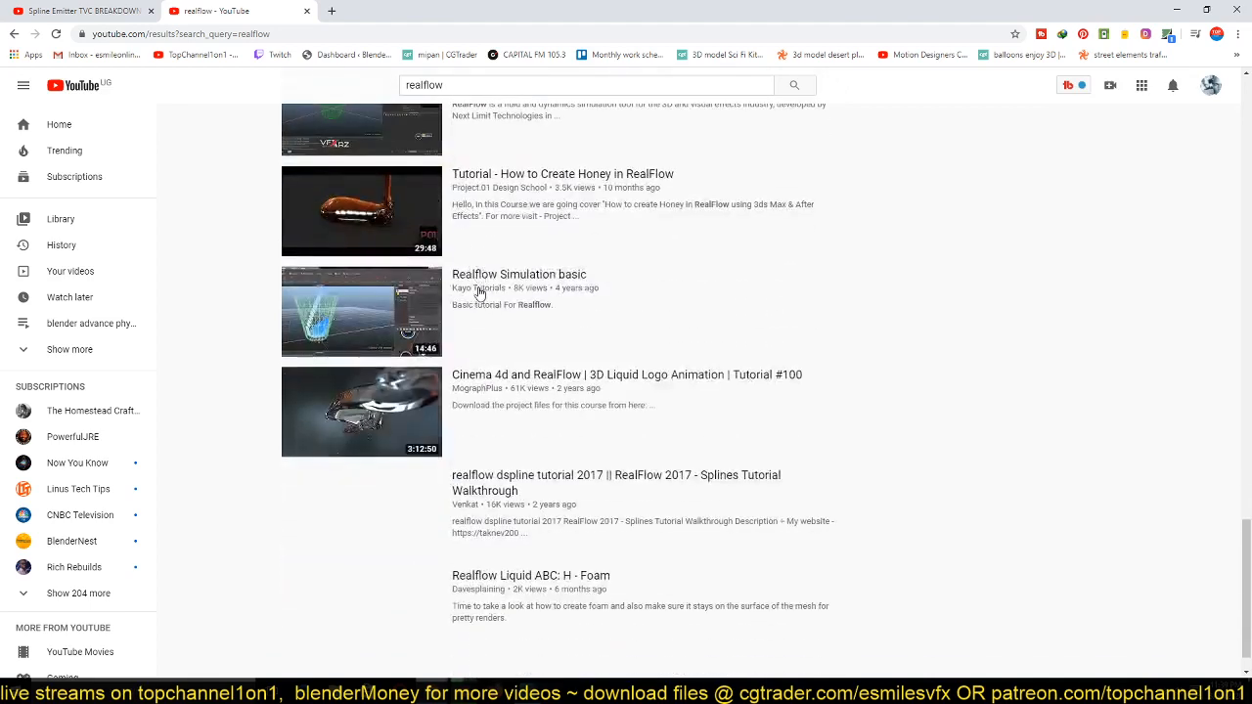
{"action": "scroll", "coordinate": [636, 369], "scroll_direction": "down", "scroll_amount": 4}
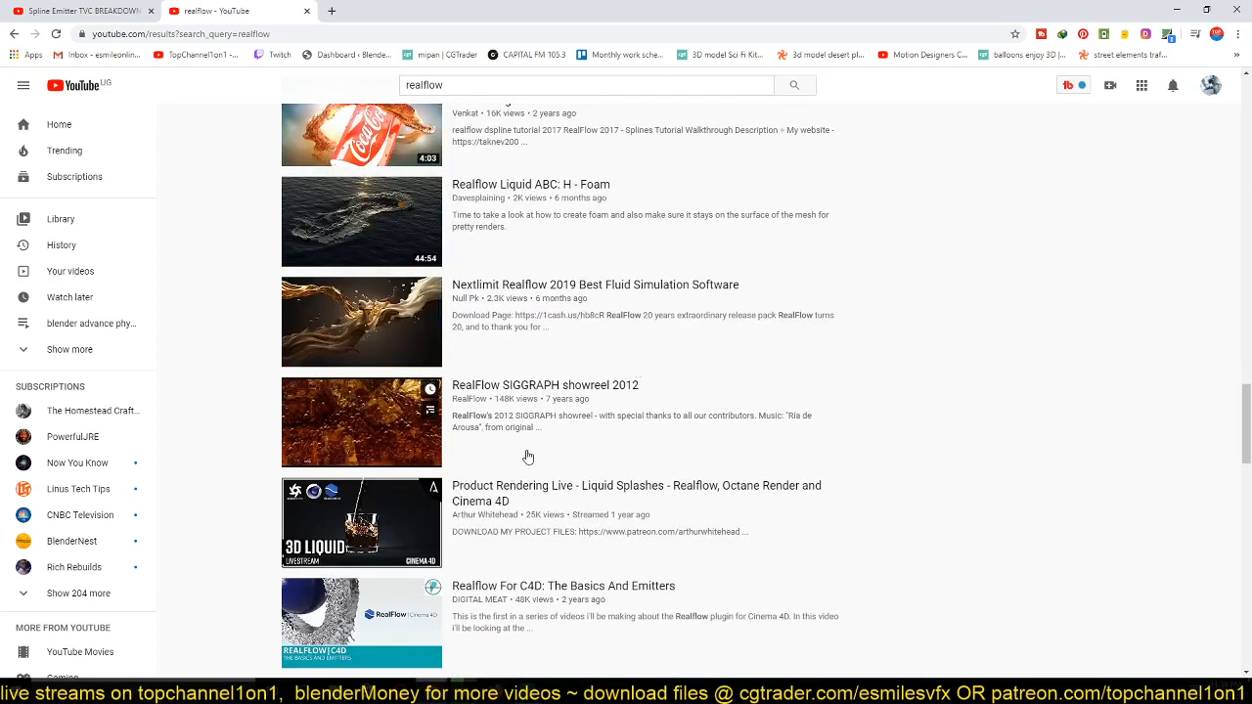
Open the "Nextlimit Realflow 2019 Best Fluid Simulation Software" video in a new tab and check the bake progress in Blender while it loads
{"action": "mouse_move", "coordinate": [376, 335]}
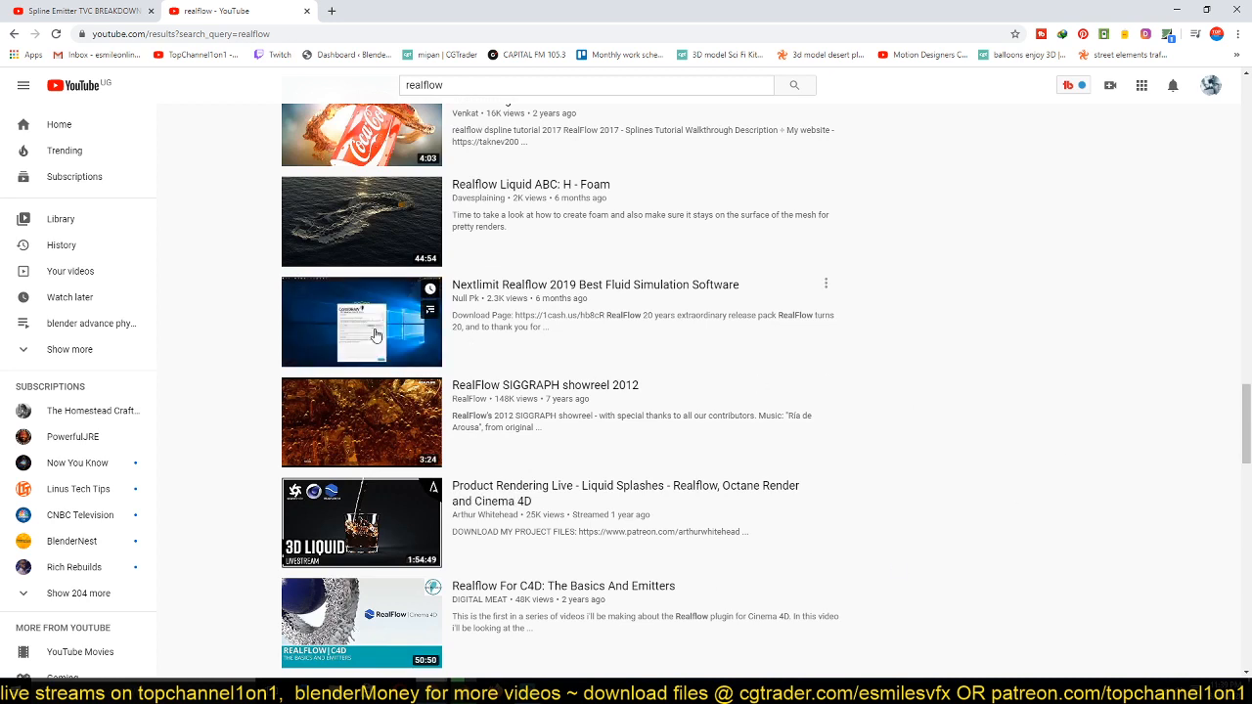
{"action": "middle_click", "coordinate": [376, 336]}
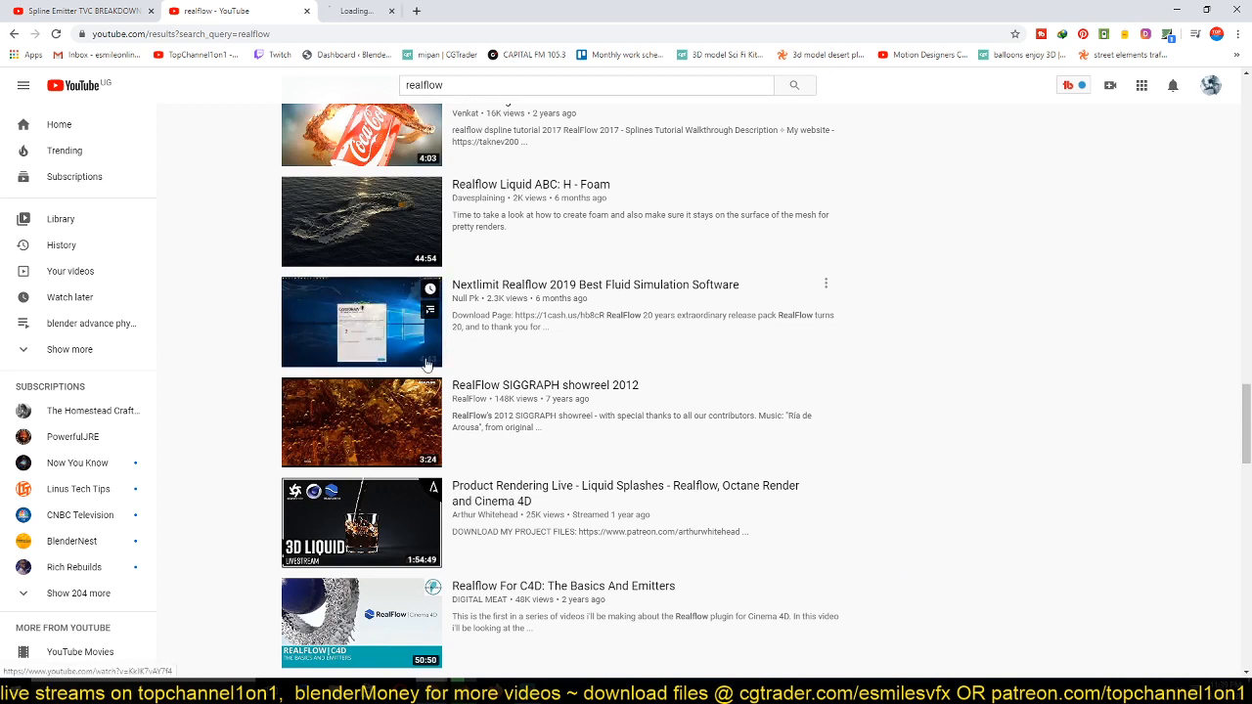
{"action": "left_click", "coordinate": [418, 9]}
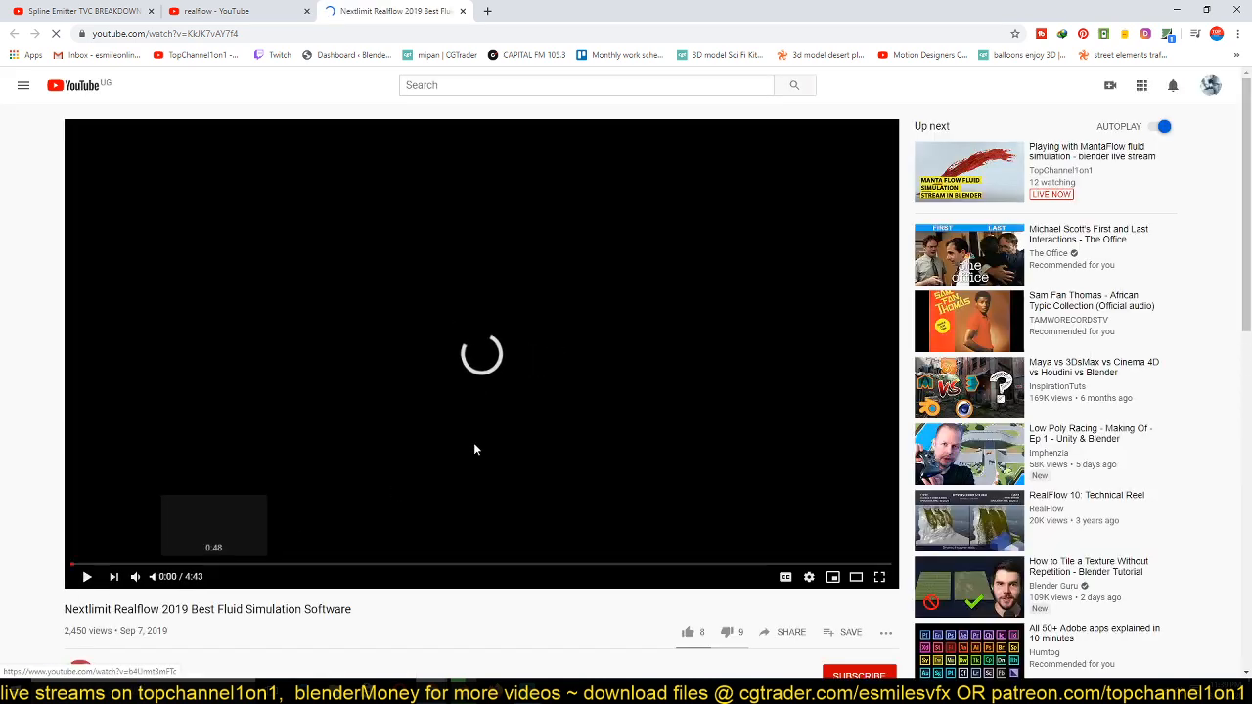
{"action": "left_click", "coordinate": [1174, 12]}
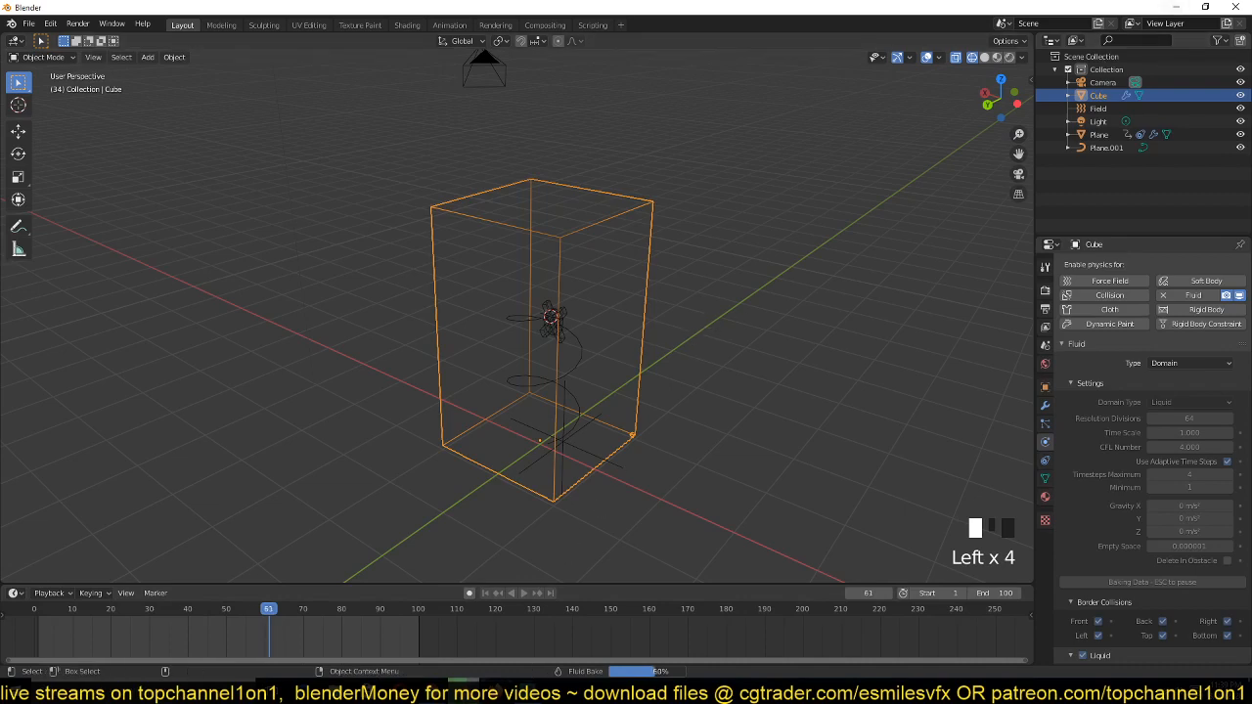
{"action": "left_click", "coordinate": [452, 668]}
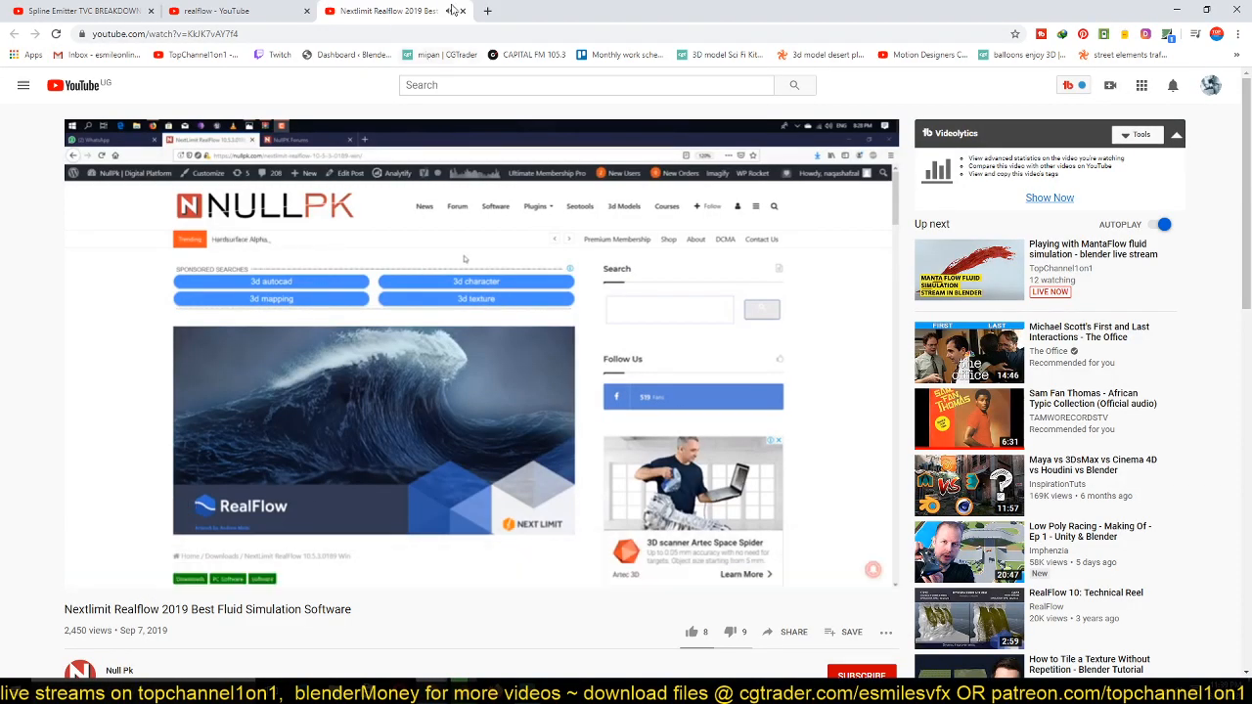
Close the Nextlimit video and browse further down the "realflow" search results for more reference clips
{"action": "left_click", "coordinate": [463, 11]}
{"action": "scroll", "coordinate": [268, 276], "scroll_direction": "down", "scroll_amount": 4}
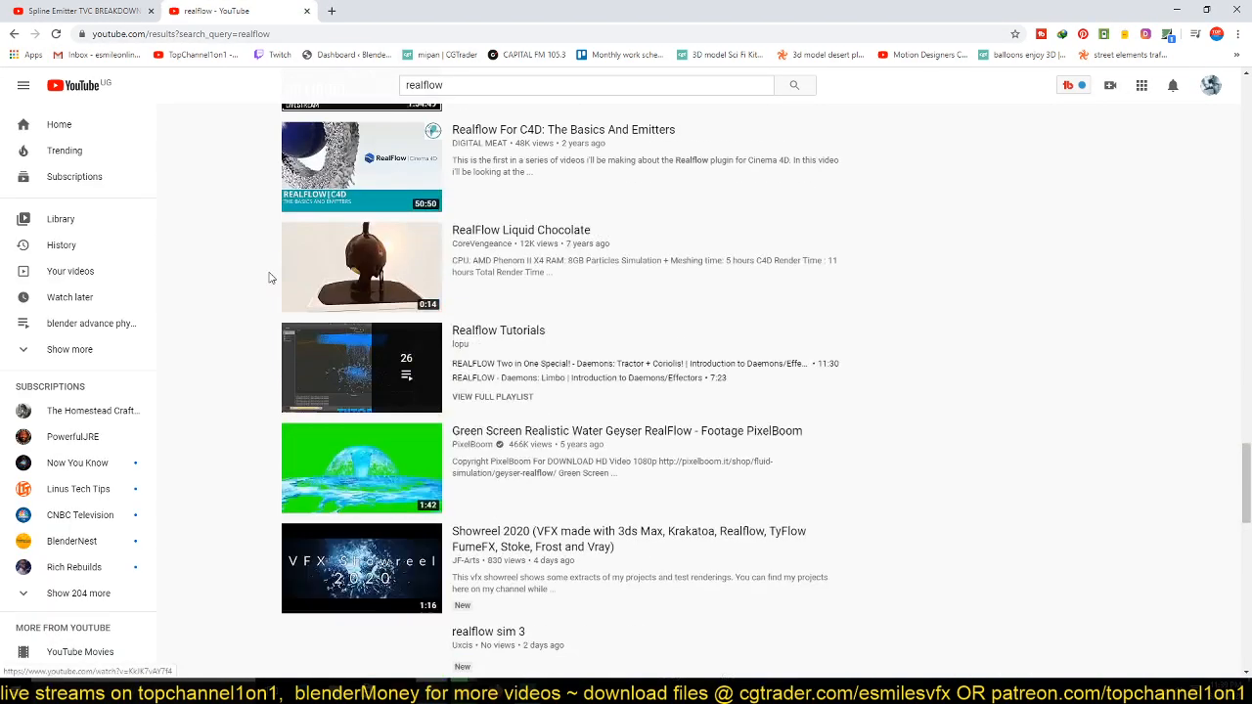
{"action": "scroll", "coordinate": [271, 274], "scroll_direction": "down", "scroll_amount": 1}
{"action": "scroll", "coordinate": [430, 431], "scroll_direction": "down", "scroll_amount": 3}
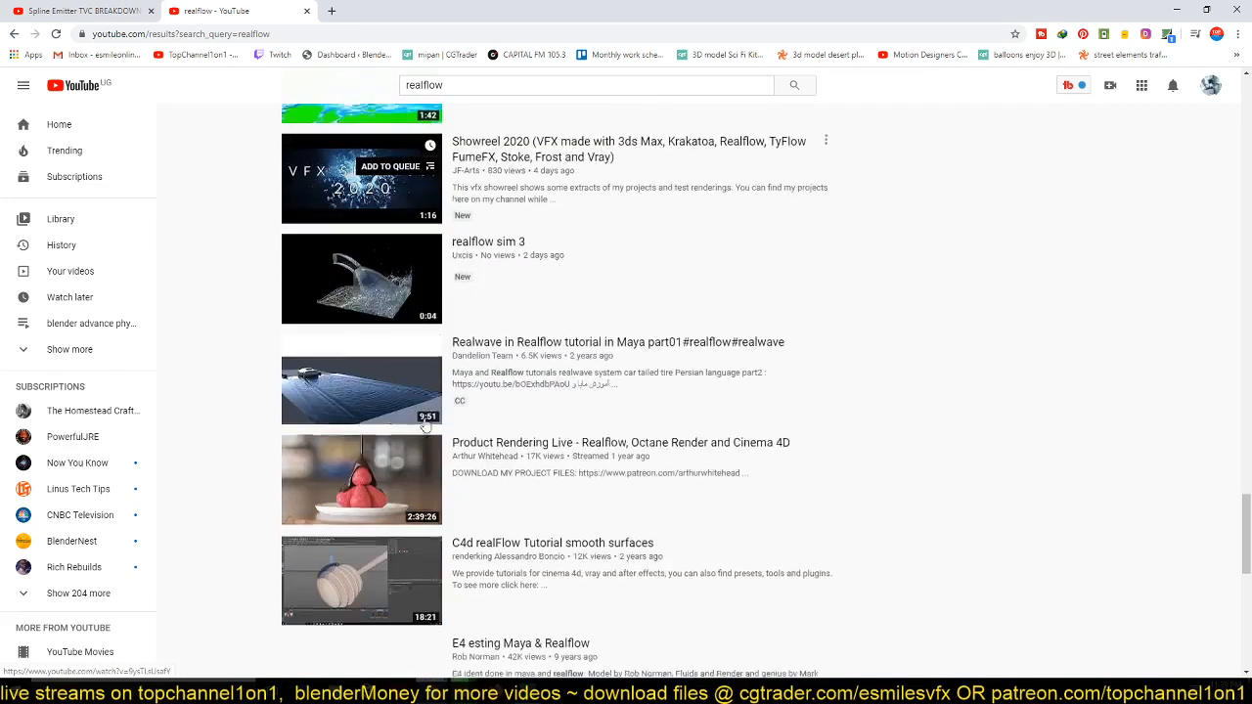
{"action": "scroll", "coordinate": [487, 451], "scroll_direction": "down", "scroll_amount": 3}
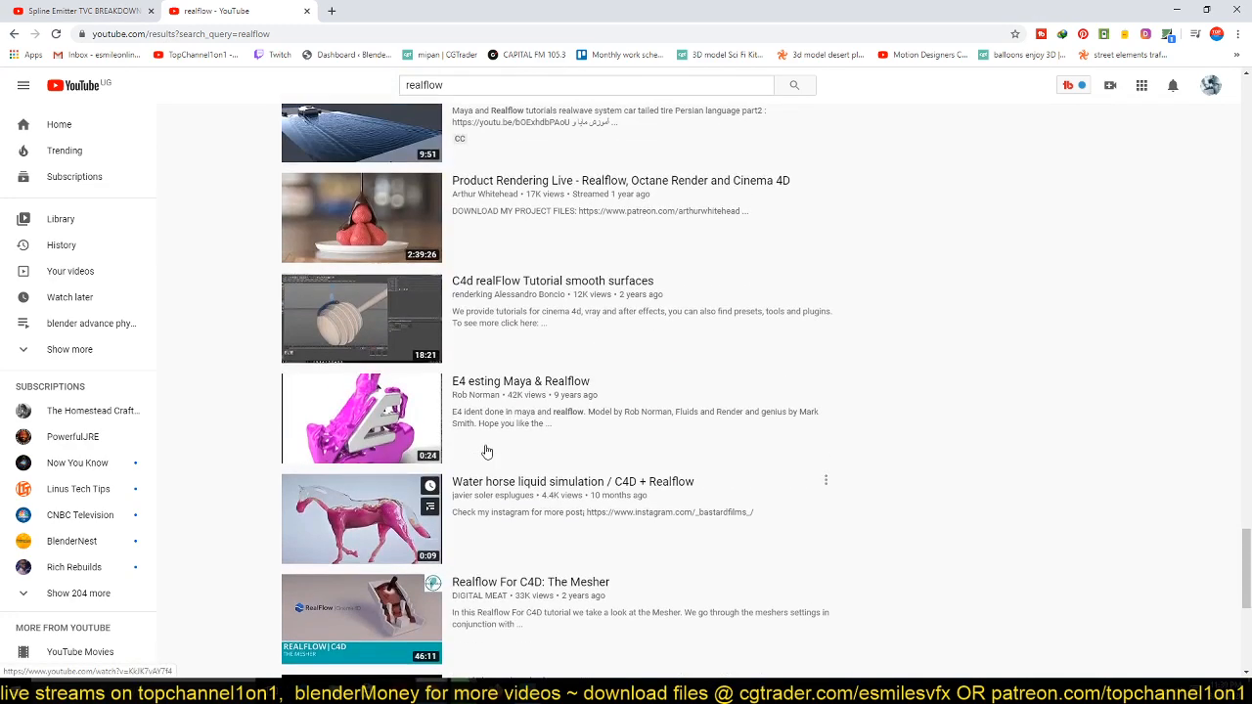
{"action": "scroll", "coordinate": [484, 447], "scroll_direction": "down", "scroll_amount": 4}
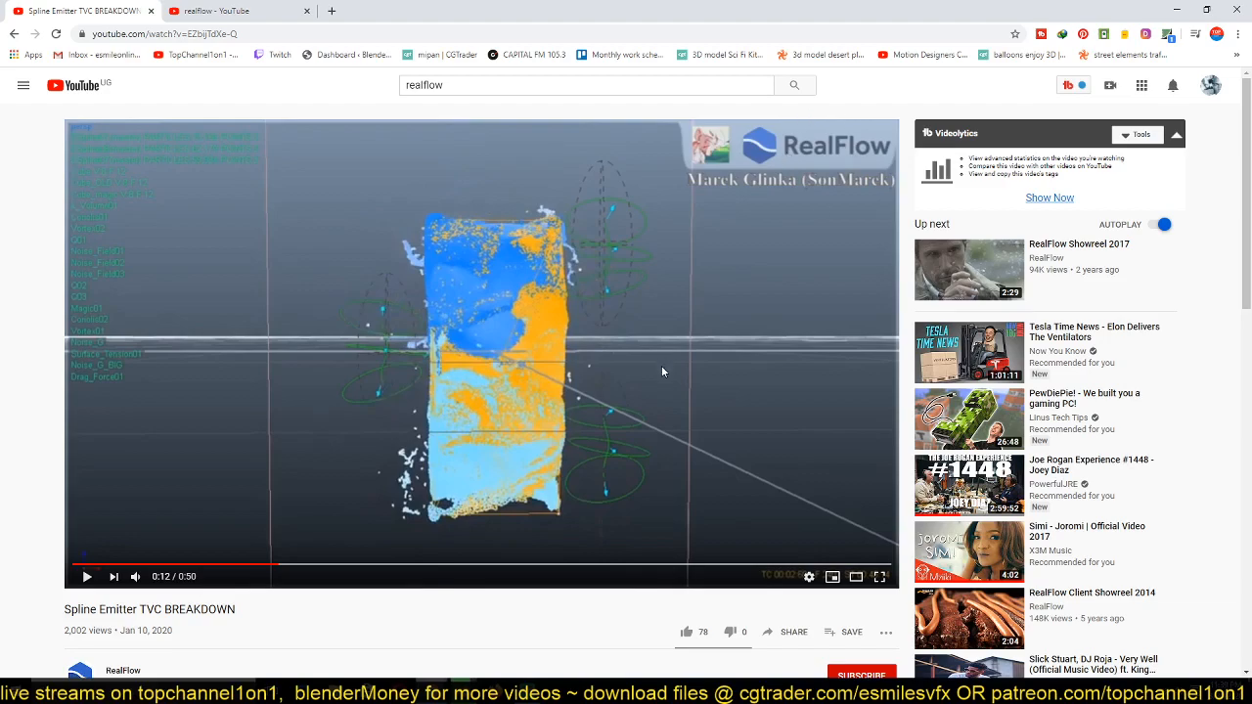
Switch back to Blender and interrupt the running fluid bake
{"action": "left_click", "coordinate": [1178, 12]}
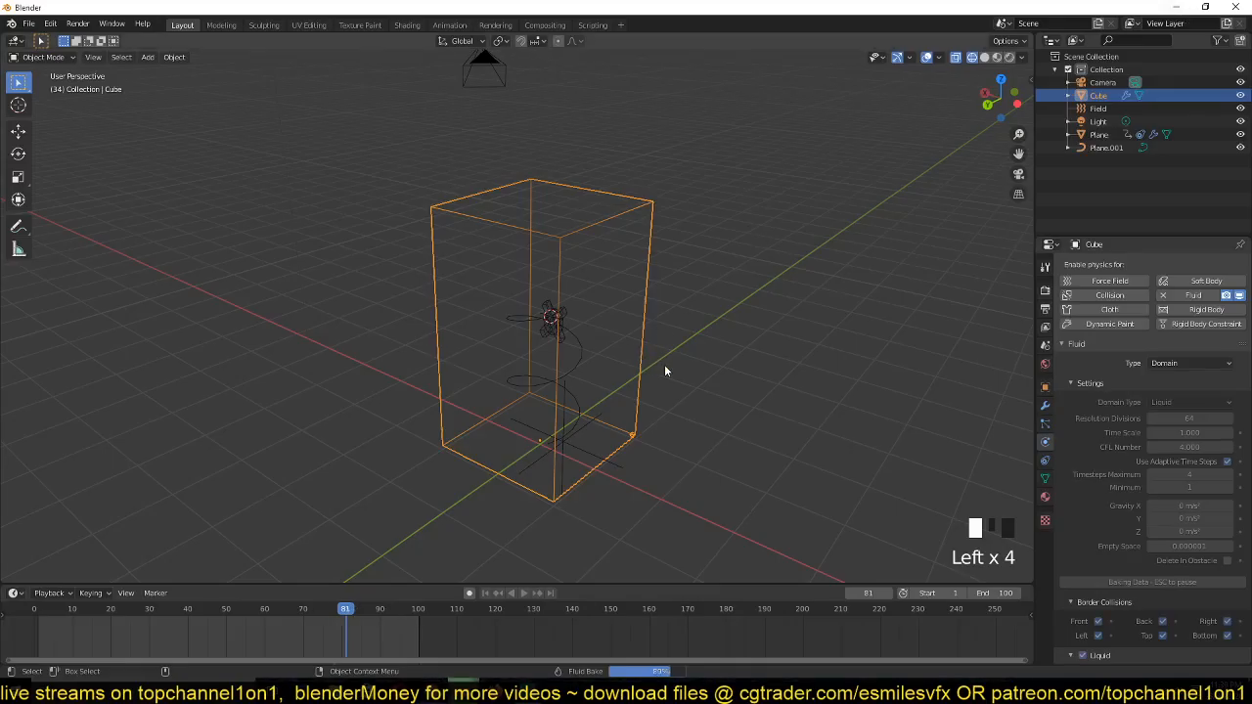
{"action": "key", "text": "Escape"}
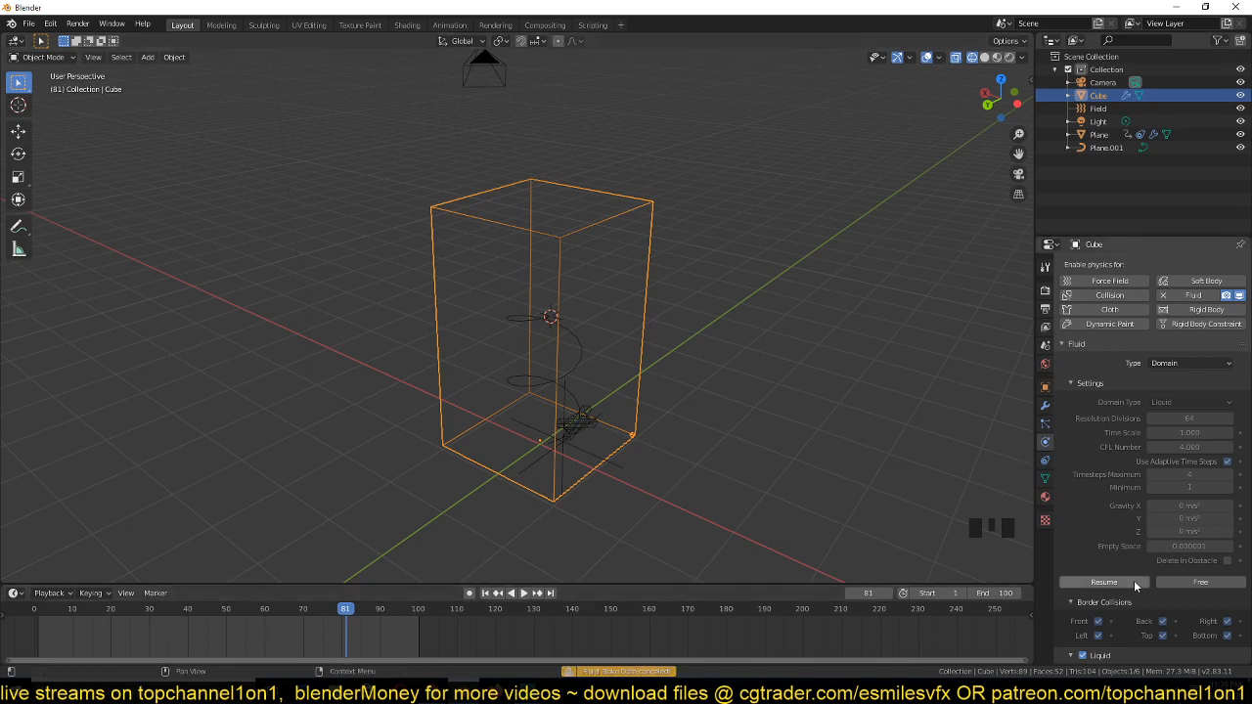
Play back the baked fluid from frame 0 and scrub through the early frames to examine how the particles leave the emitter
{"action": "right_click", "coordinate": [28, 639], "text": "shift"}
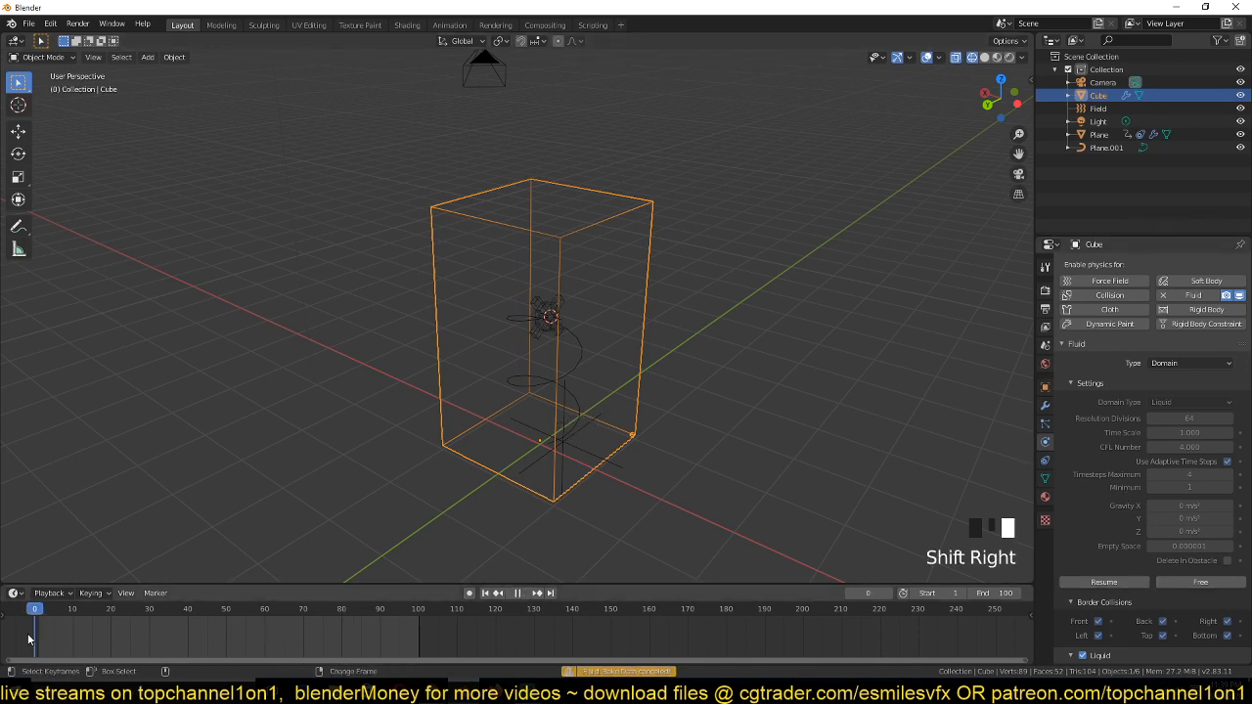
{"action": "scroll", "coordinate": [517, 374], "scroll_direction": "up", "scroll_amount": 4}
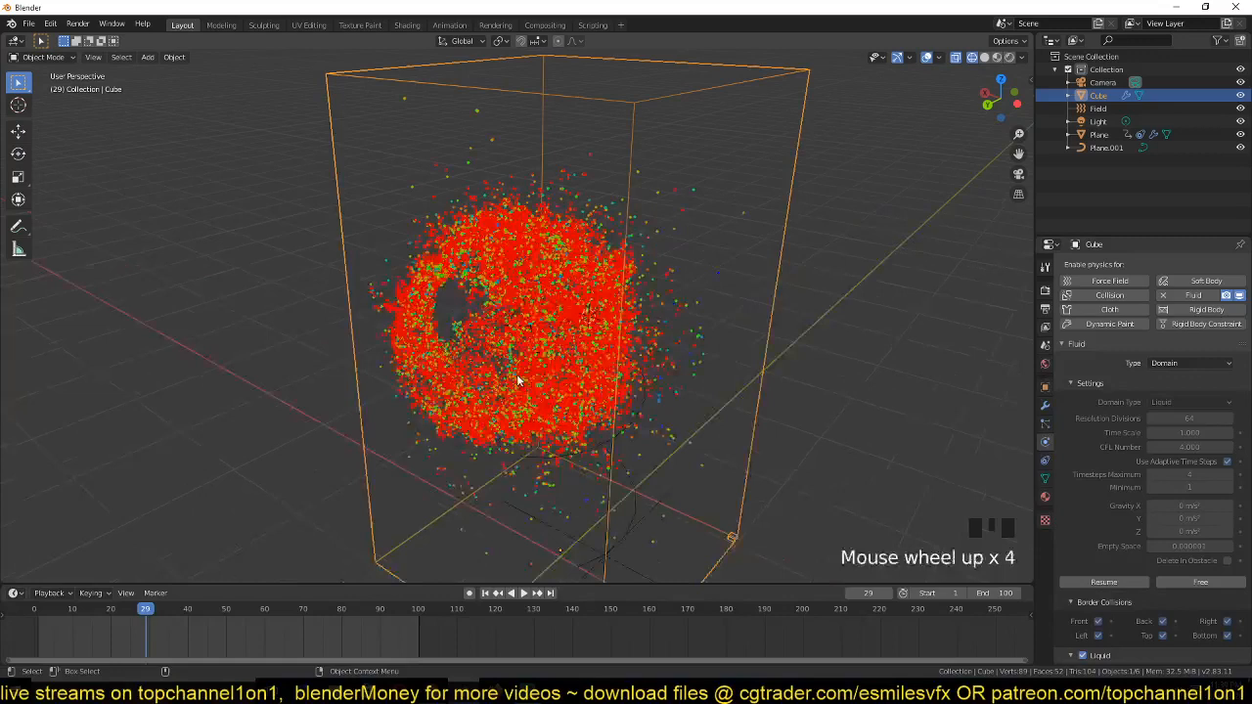
{"action": "middle_click_drag", "start_coordinate": [517, 373], "coordinate": [96, 575]}
{"action": "key", "text": "shift+Right"}
{"action": "key", "text": "space"}
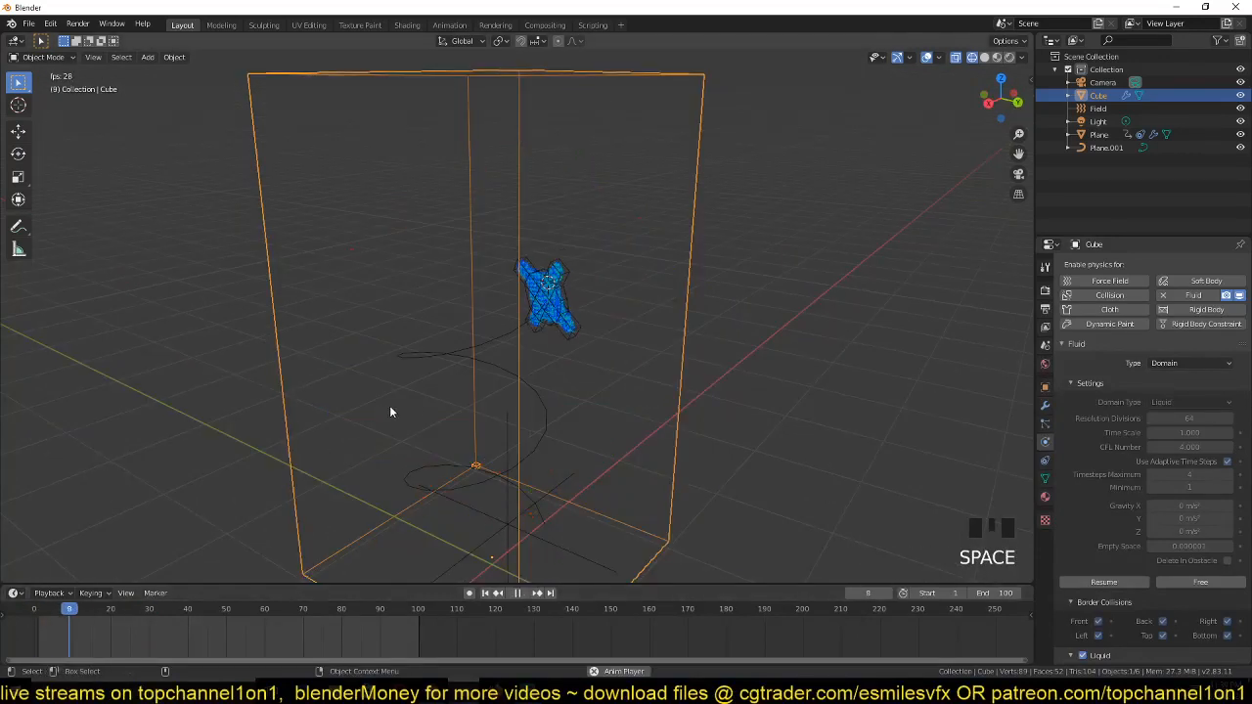
{"action": "key", "text": "space"}
{"action": "middle_click_drag", "start_coordinate": [423, 407], "coordinate": [91, 628]}
{"action": "key", "text": "grave"}
{"action": "key", "text": "grave"}
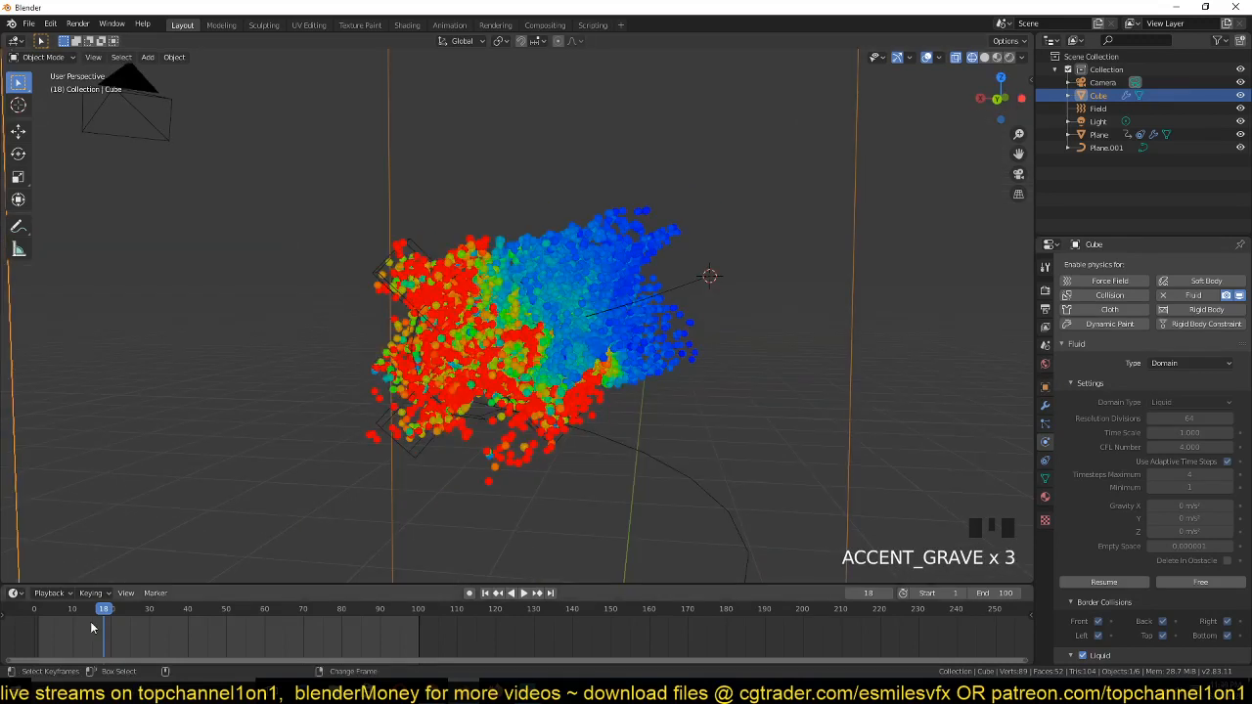
{"action": "right_click_drag", "start_coordinate": [91, 628], "coordinate": [77, 626], "text": "shift"}
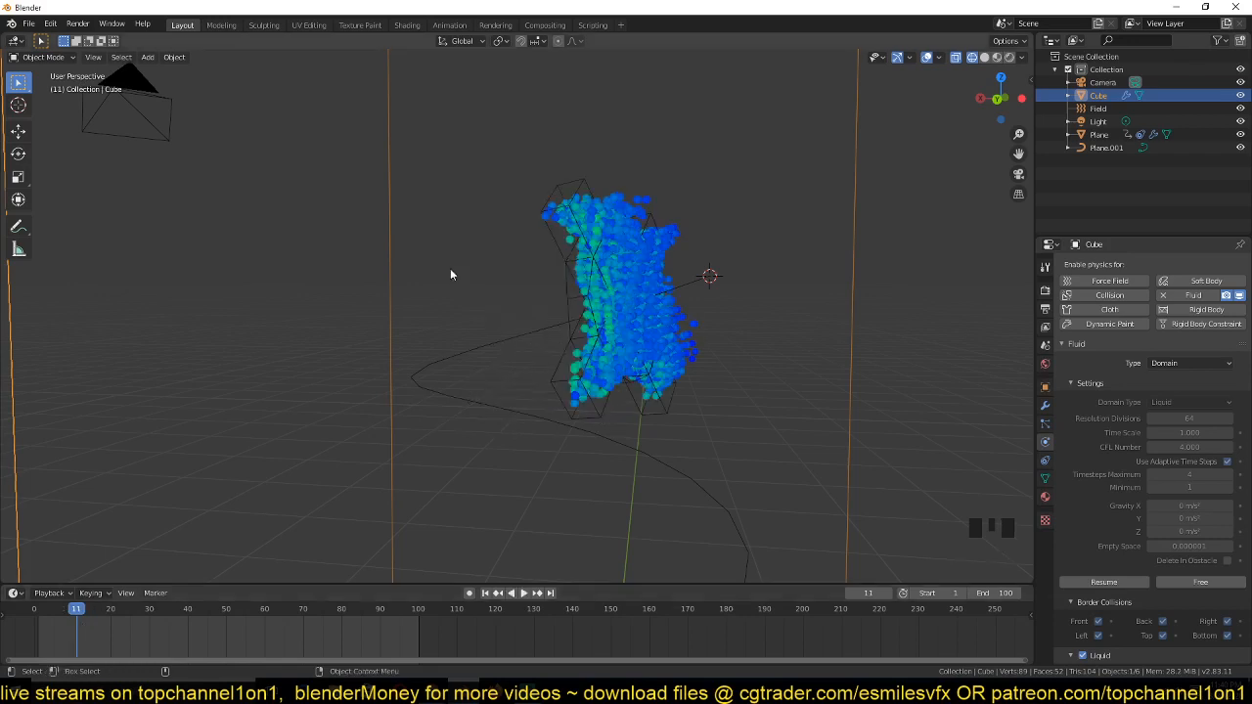
Select the emitter at frame 0 and delete the extruded layer of vertices that gives it its thickness
{"action": "left_click", "coordinate": [451, 275]}
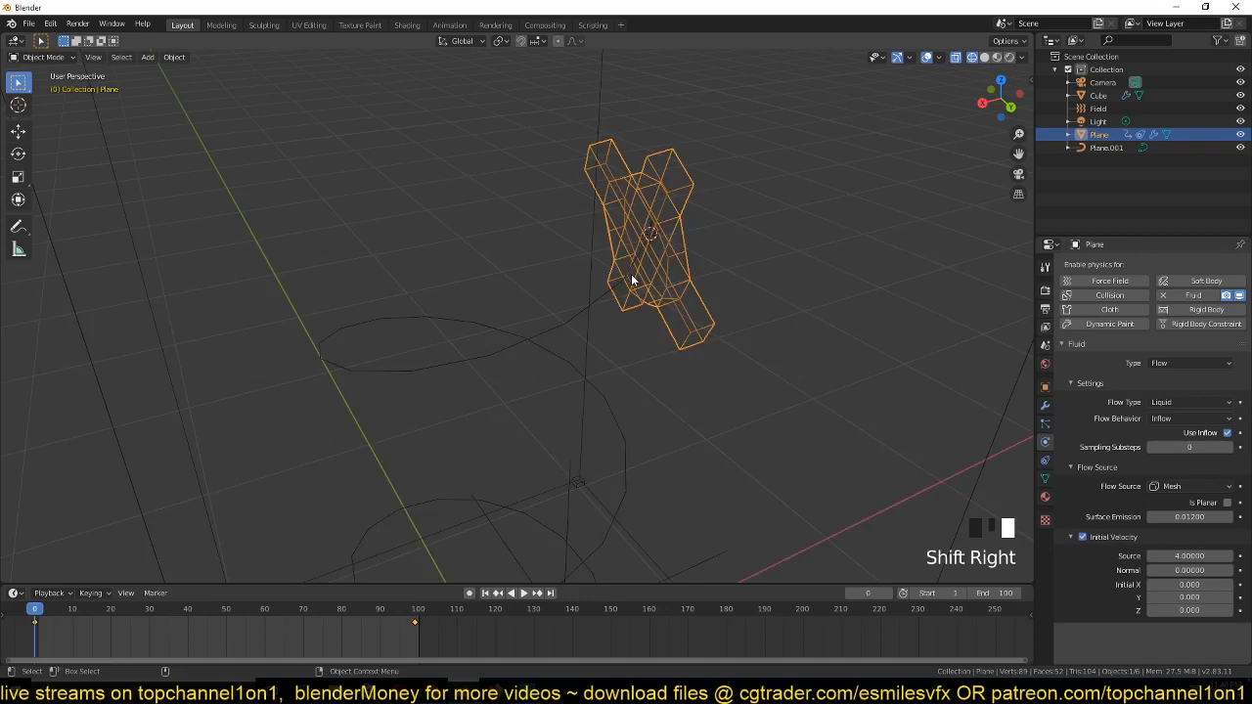
{"action": "key", "text": "Tab"}
{"action": "key", "text": "KP_3"}
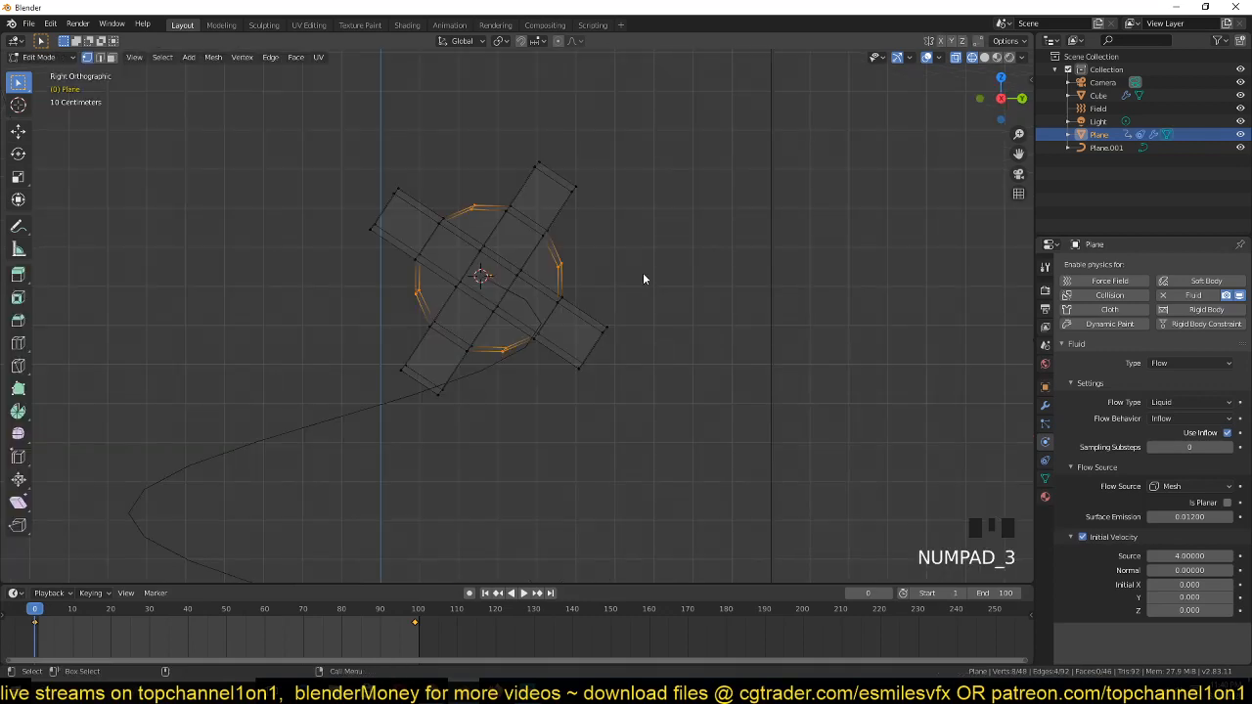
{"action": "key", "text": "KP_1"}
{"action": "key", "text": "a"}
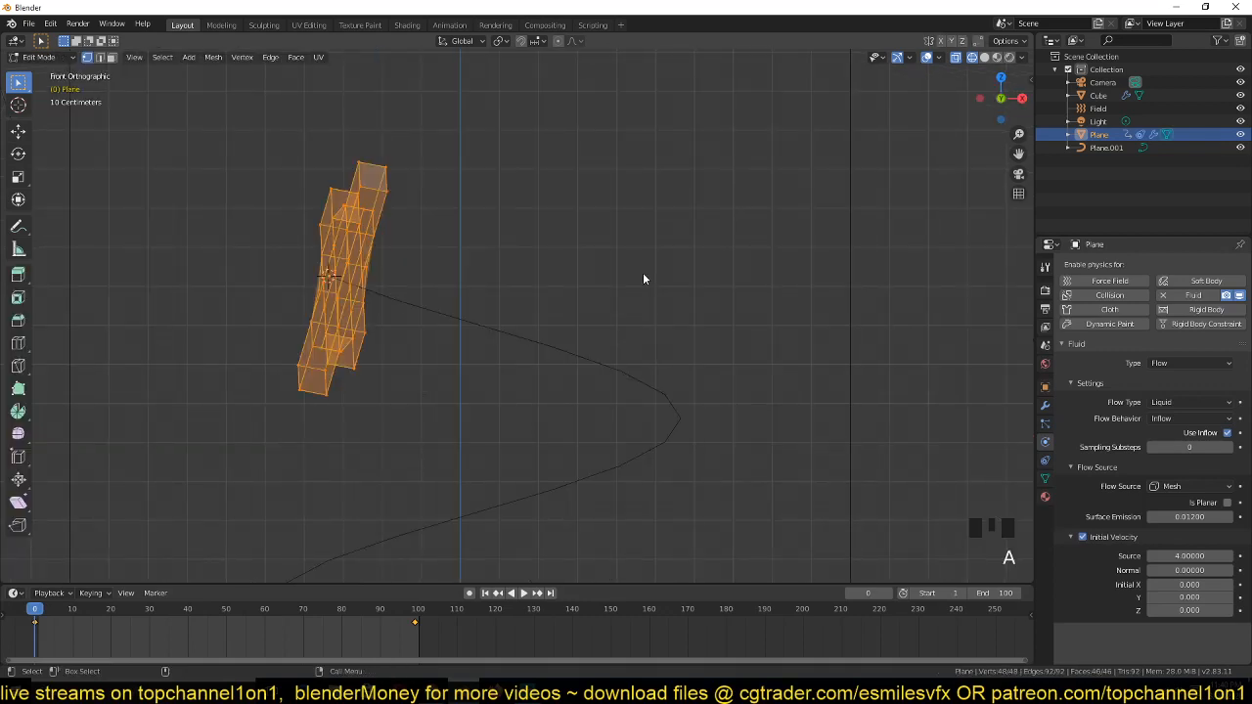
{"action": "key", "text": "grave"}
{"action": "middle_click_drag", "start_coordinate": [643, 279], "coordinate": [652, 309]}
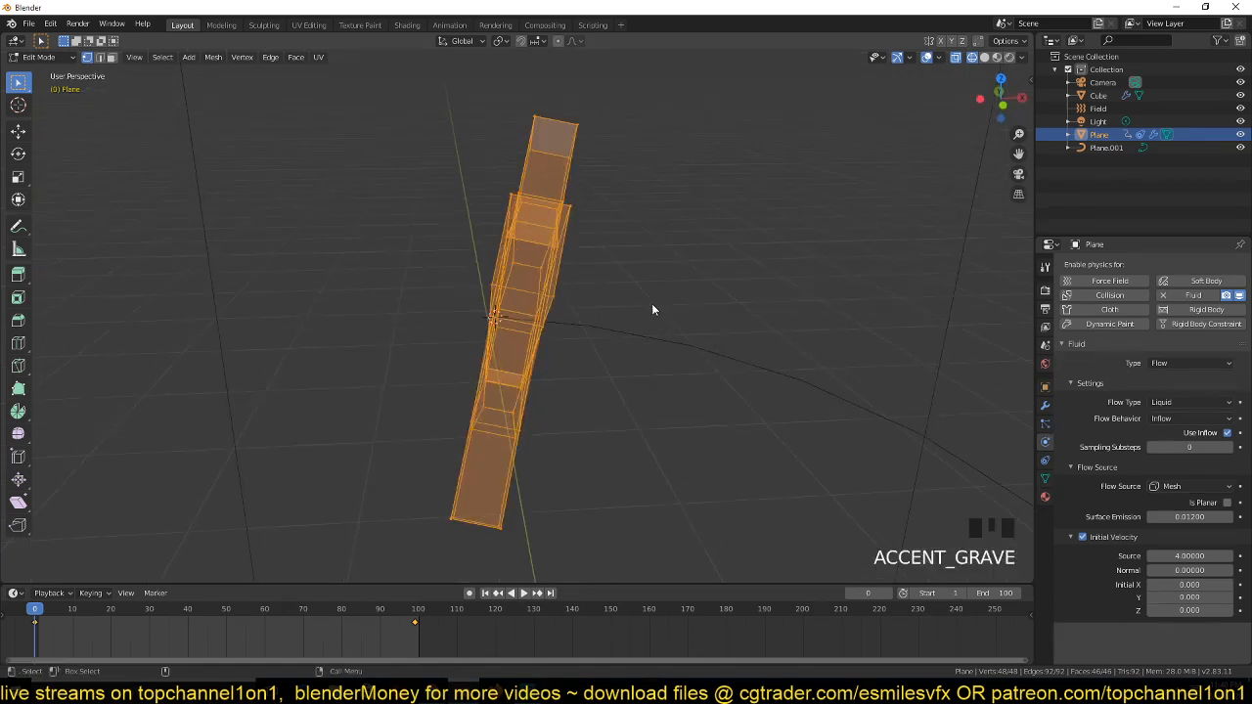
{"action": "key", "text": "c"}
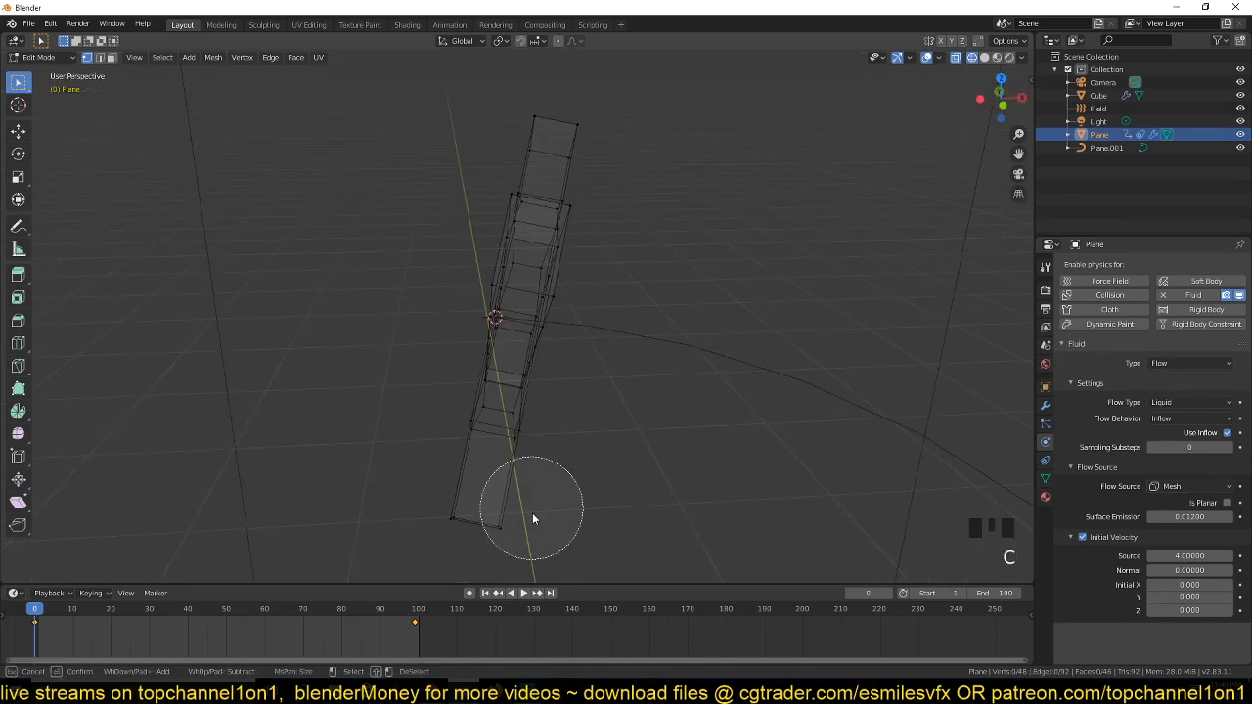
{"action": "left_click_drag", "start_coordinate": [532, 513], "coordinate": [593, 156]}
{"action": "right_click", "coordinate": [593, 156]}
{"action": "key", "text": "x"}
{"action": "left_click", "coordinate": [620, 147]}
Delete the stray vertex still sticking out of the emitter mesh so only the flat cross shape is left
{"action": "key", "text": "a"}
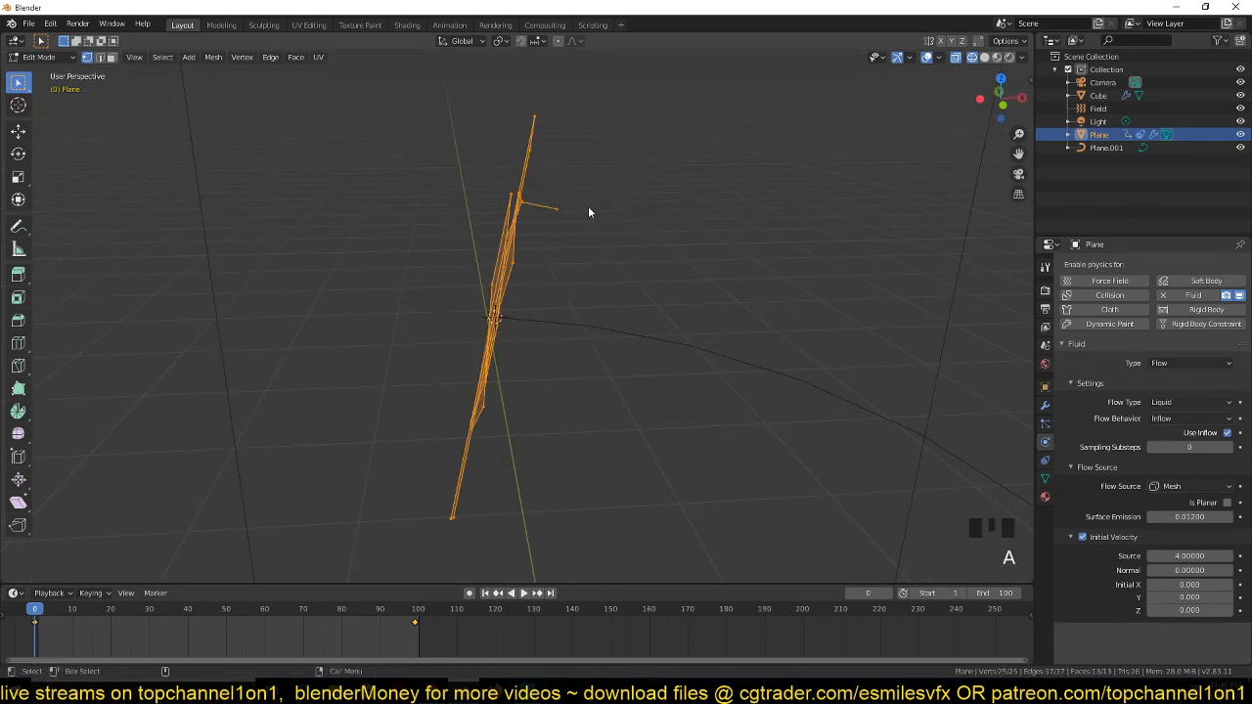
{"action": "left_click", "coordinate": [566, 209]}
{"action": "key", "text": "x"}
{"action": "left_click", "coordinate": [565, 214]}
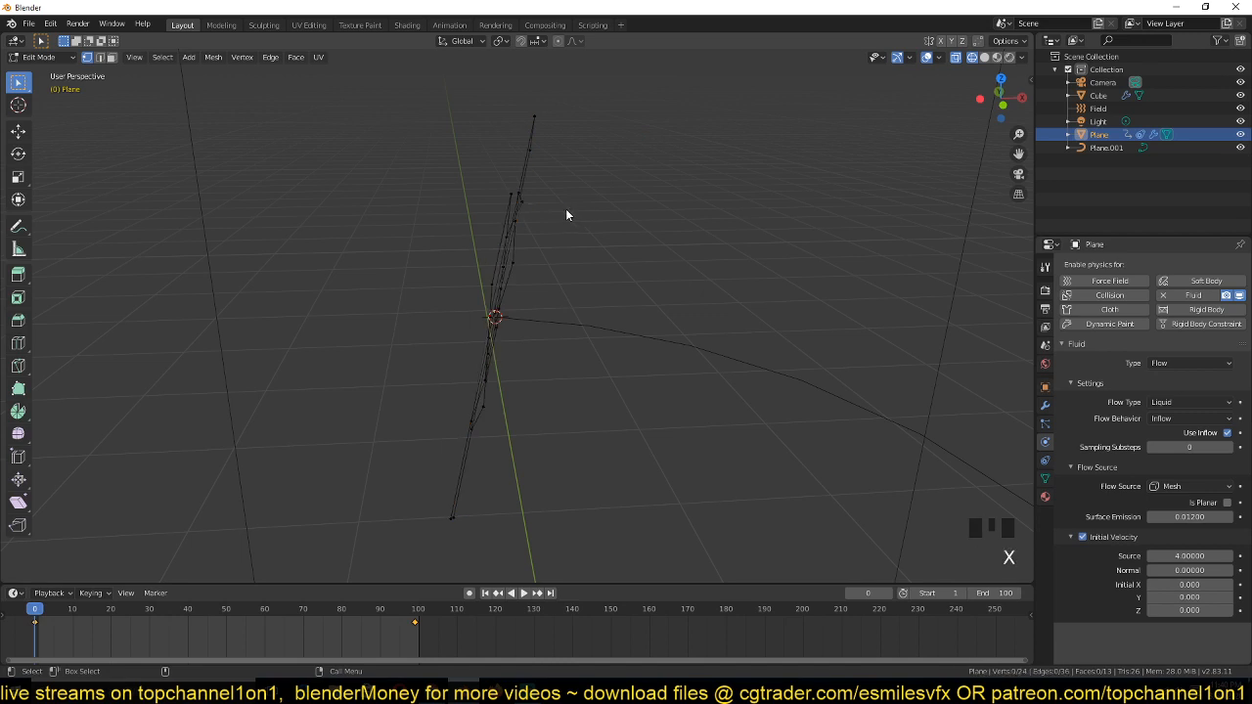
{"action": "key", "text": "grave"}
{"action": "middle_click_drag", "start_coordinate": [632, 277], "coordinate": [919, 459]}
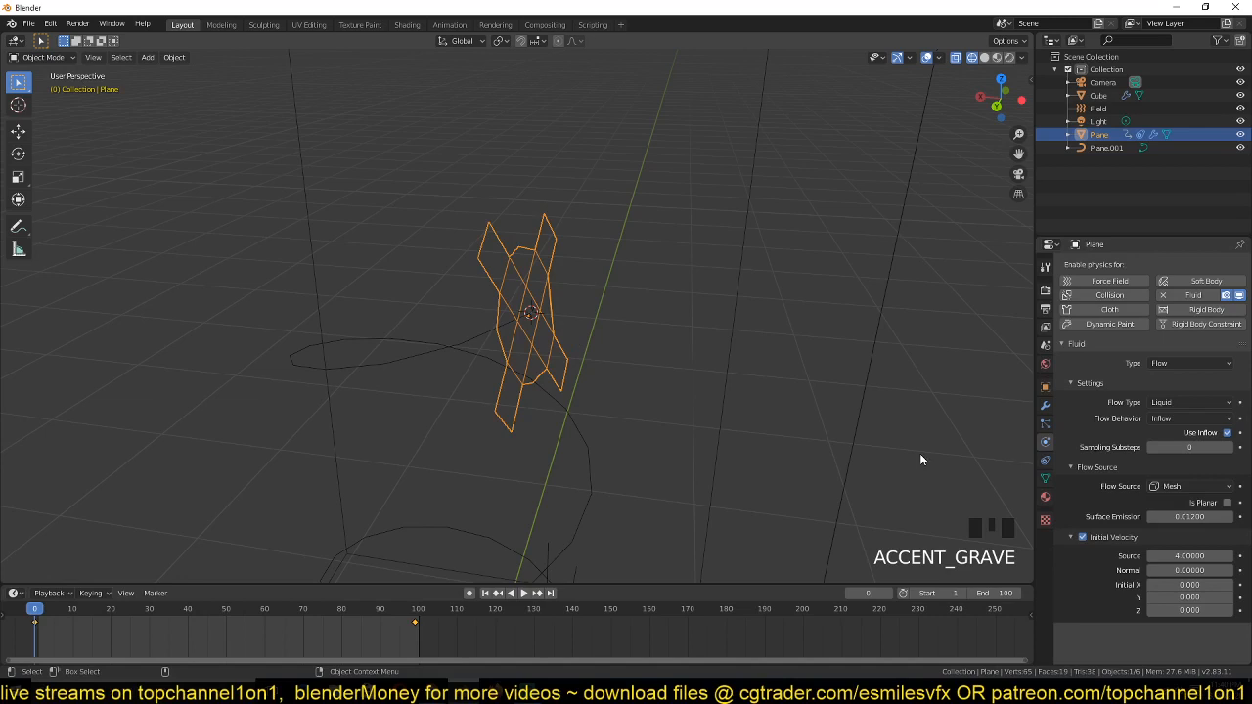
Free the domain's baked data, bake the fluid again with the flattened emitter, and interrupt the bake after about 20 frames
{"action": "left_click", "coordinate": [911, 258]}
{"action": "left_click", "coordinate": [887, 277]}
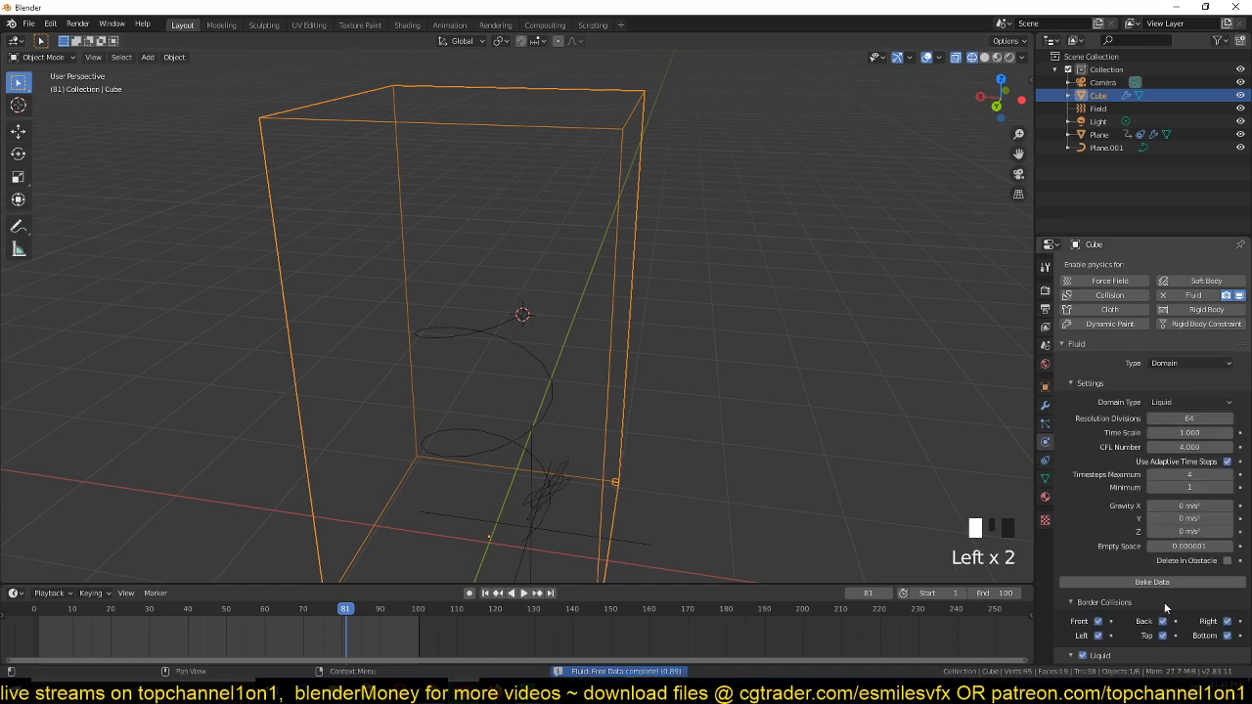
{"action": "left_click", "coordinate": [1159, 582]}
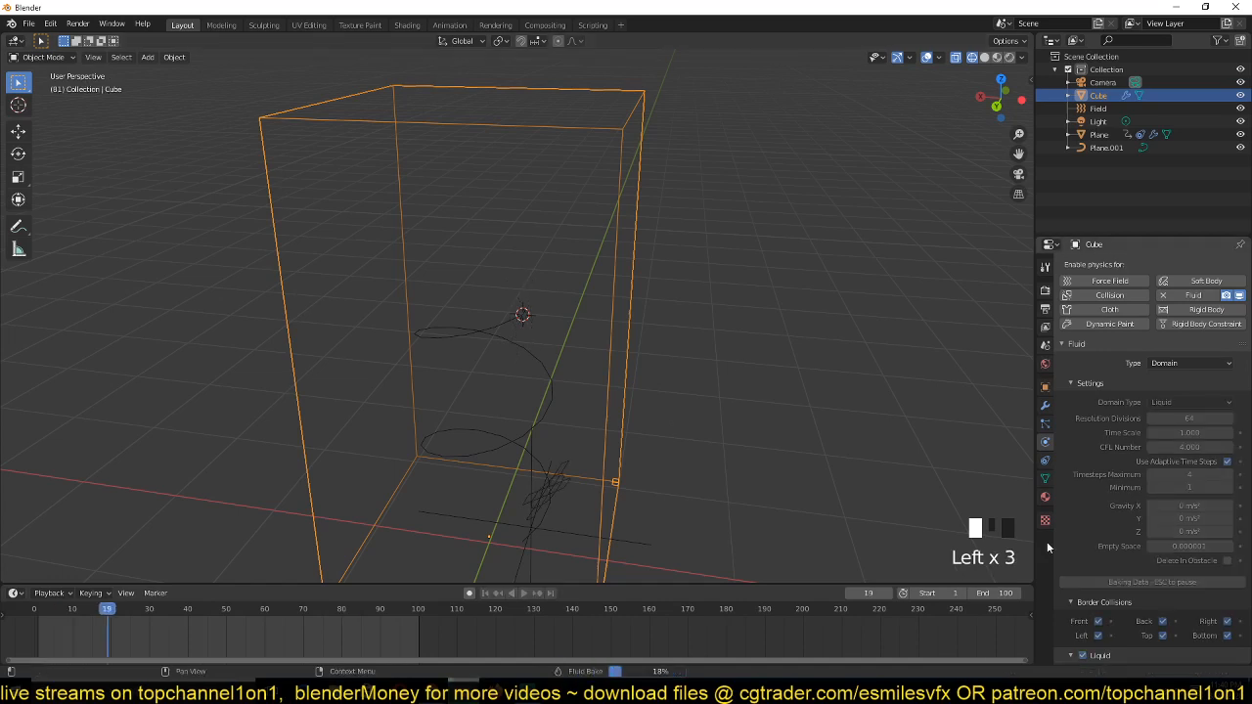
{"action": "key", "text": "Escape"}
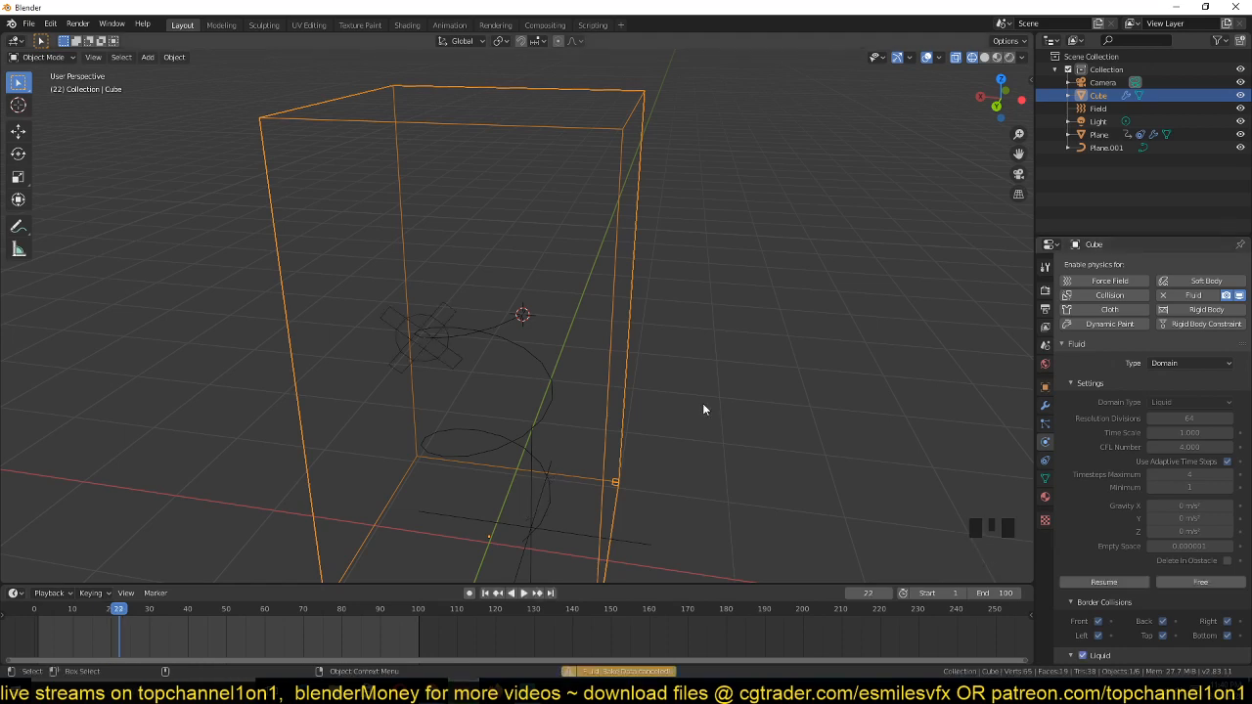
Play back the partial bake and zoom in on the flat emitter to check whether it releases particles
{"action": "middle_click_drag", "start_coordinate": [703, 409], "coordinate": [434, 418]}
{"action": "key", "text": "space"}
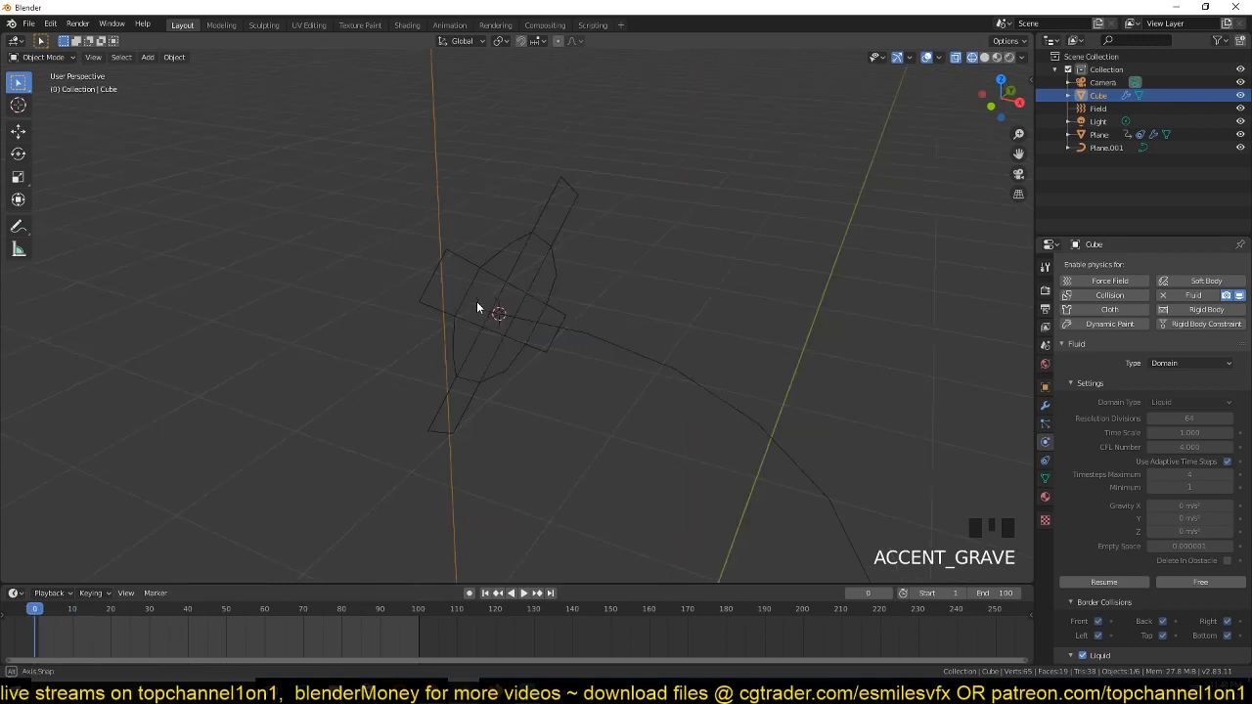
{"action": "scroll", "coordinate": [480, 307], "scroll_direction": "up", "scroll_amount": 4}
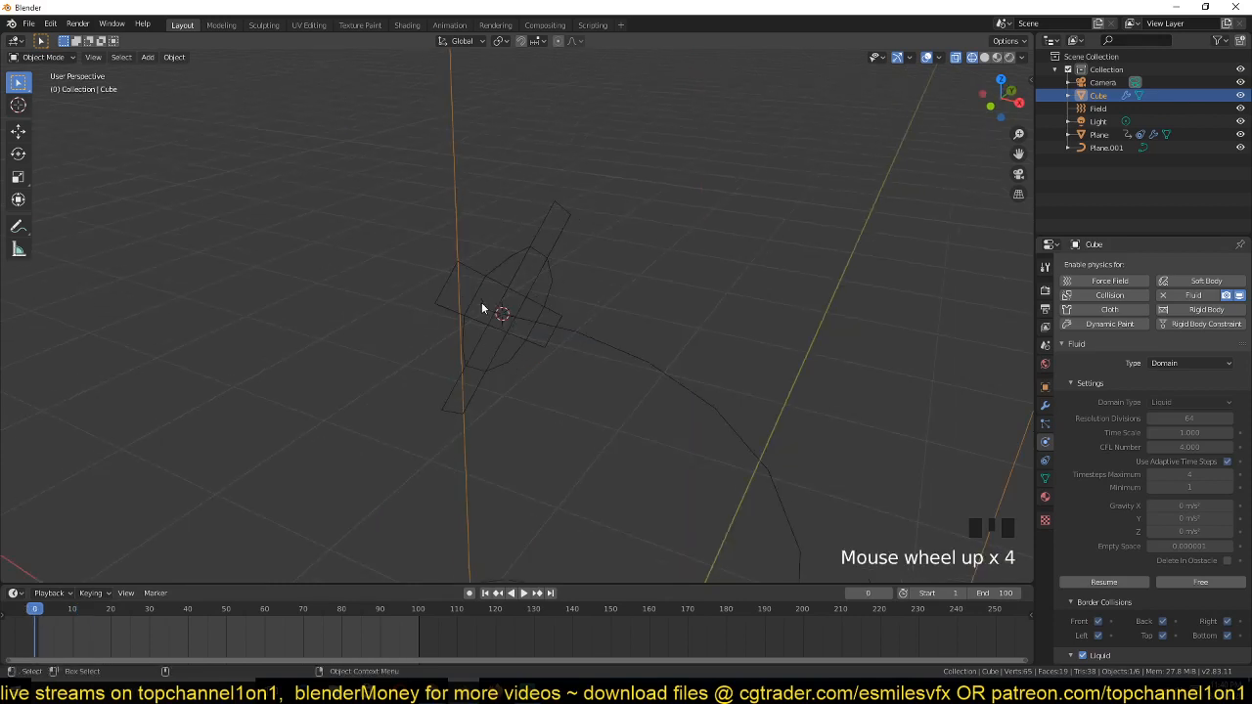
Extrude all faces of the flat emitter mesh by about 0.067 m along their normal to give it thickness again
{"action": "mouse_move", "coordinate": [482, 305]}
{"action": "middle_mouse_down"}
{"action": "mouse_move", "coordinate": [649, 446]}
{"action": "mouse_move", "coordinate": [493, 291]}
{"action": "middle_mouse_up"}
{"action": "left_click", "coordinate": [493, 291]}
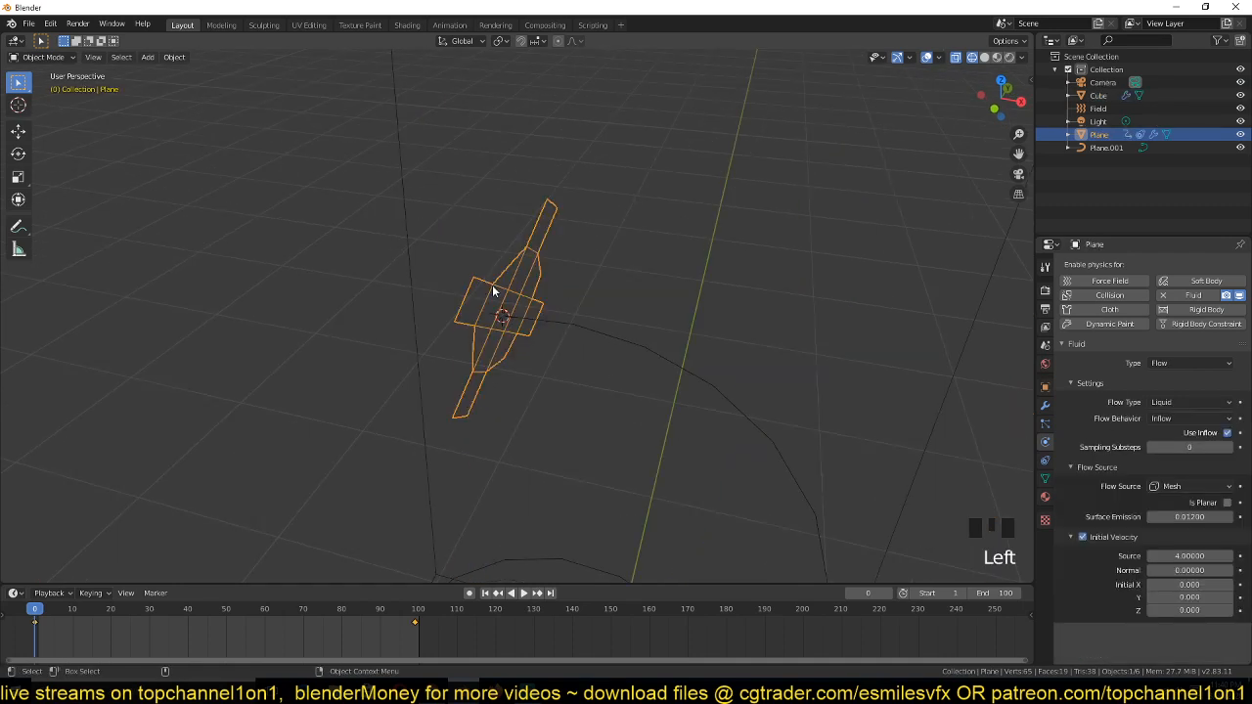
{"action": "key", "text": "Tab"}
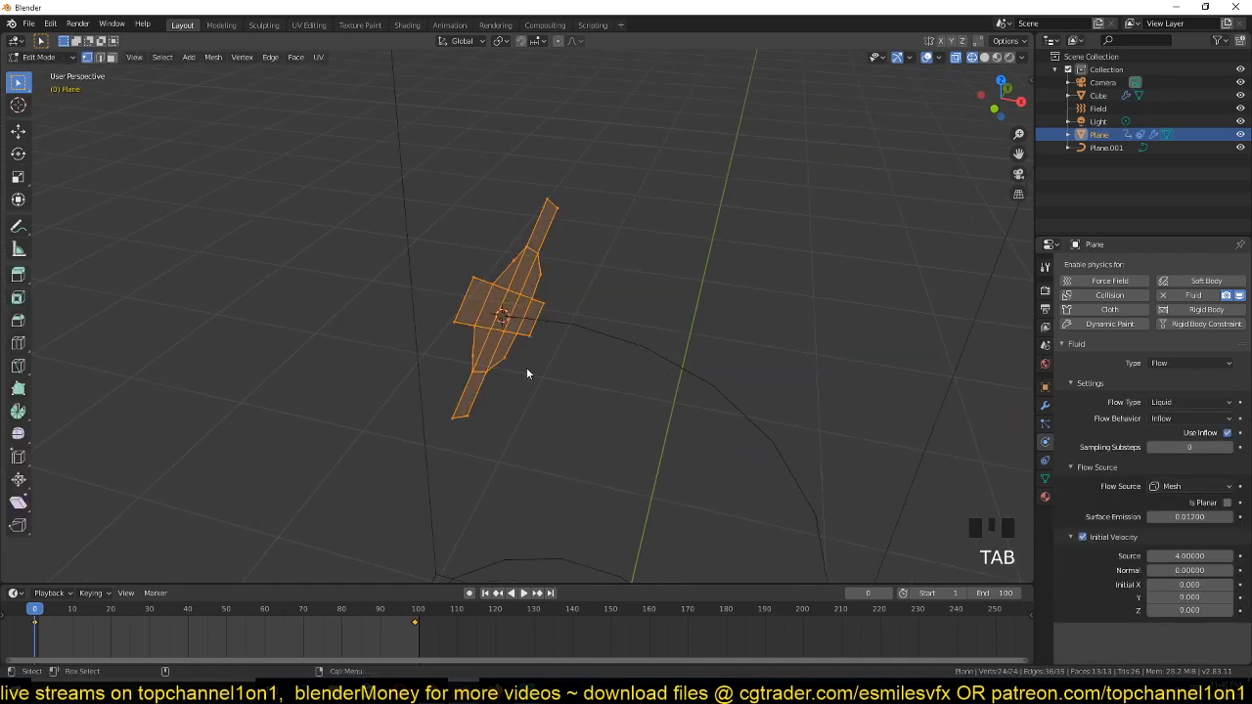
{"action": "key", "text": "e"}
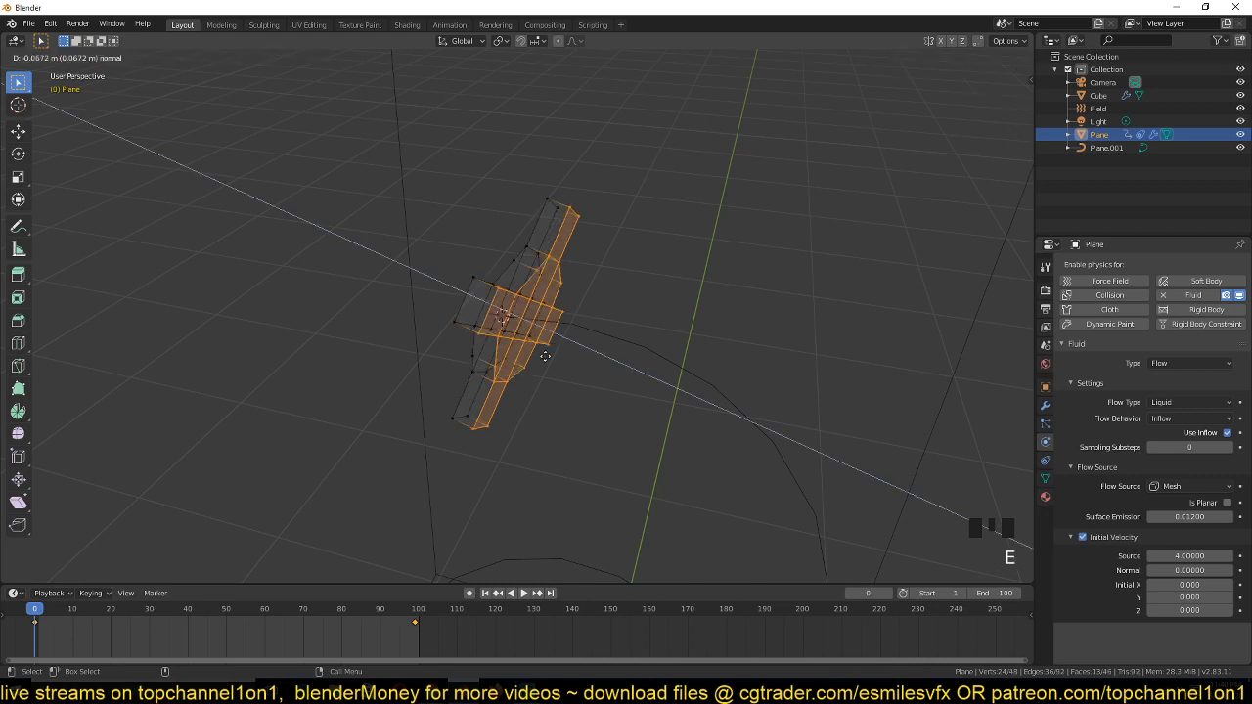
{"action": "left_click", "coordinate": [545, 356]}
{"action": "middle_click_drag", "start_coordinate": [545, 356], "coordinate": [605, 370]}
{"action": "key", "text": "Tab"}
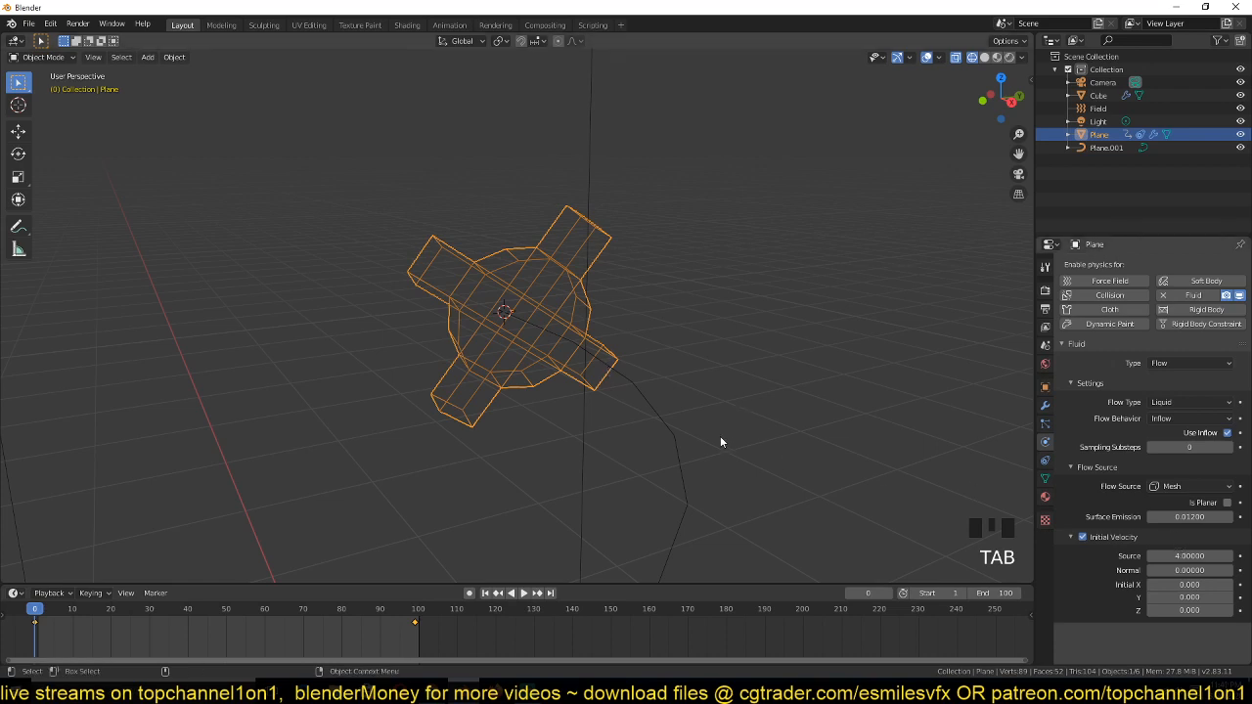
Examine the thickened emitter at frame 0 from several angles, together with its inflow settings and its place on the helix
{"action": "right_click_drag", "start_coordinate": [3, 629], "coordinate": [3, 629], "text": "shift"}
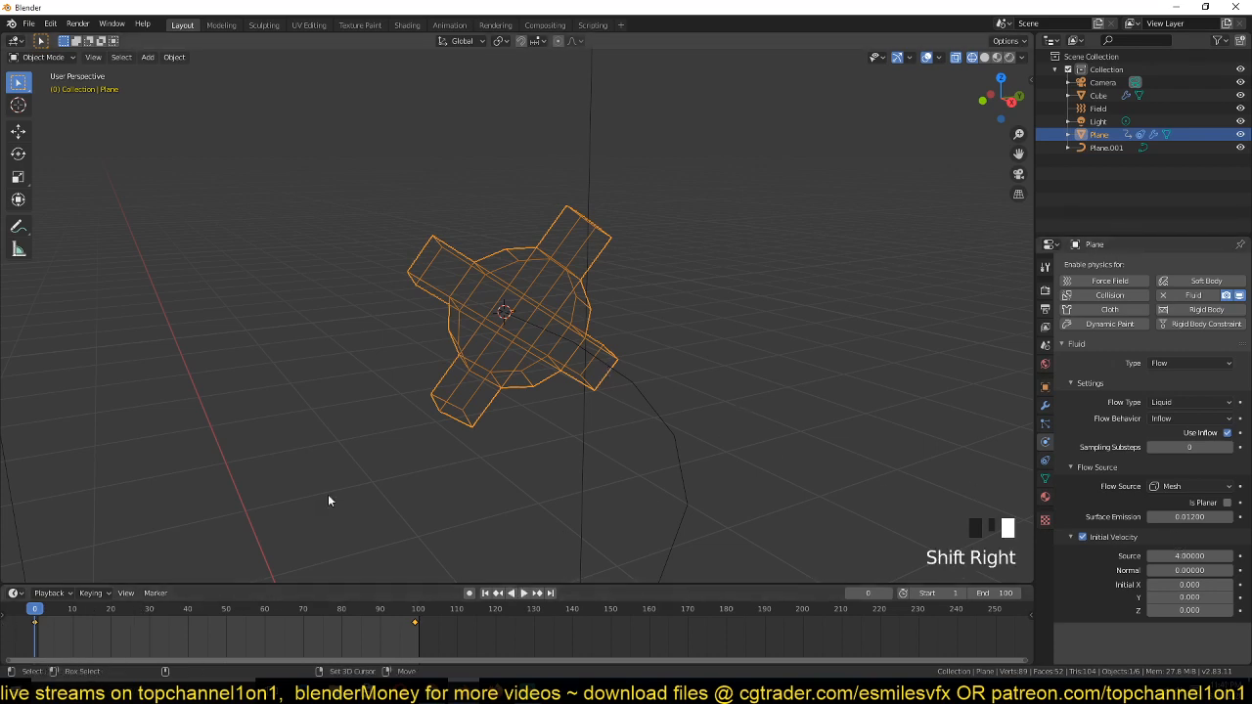
{"action": "middle_click_drag", "start_coordinate": [327, 496], "coordinate": [685, 433]}
{"action": "scroll", "coordinate": [664, 450], "scroll_direction": "up", "scroll_amount": 3}
{"action": "scroll", "coordinate": [571, 426], "scroll_direction": "up", "scroll_amount": 1}
{"action": "scroll", "coordinate": [685, 433], "scroll_direction": "down", "scroll_amount": 2}
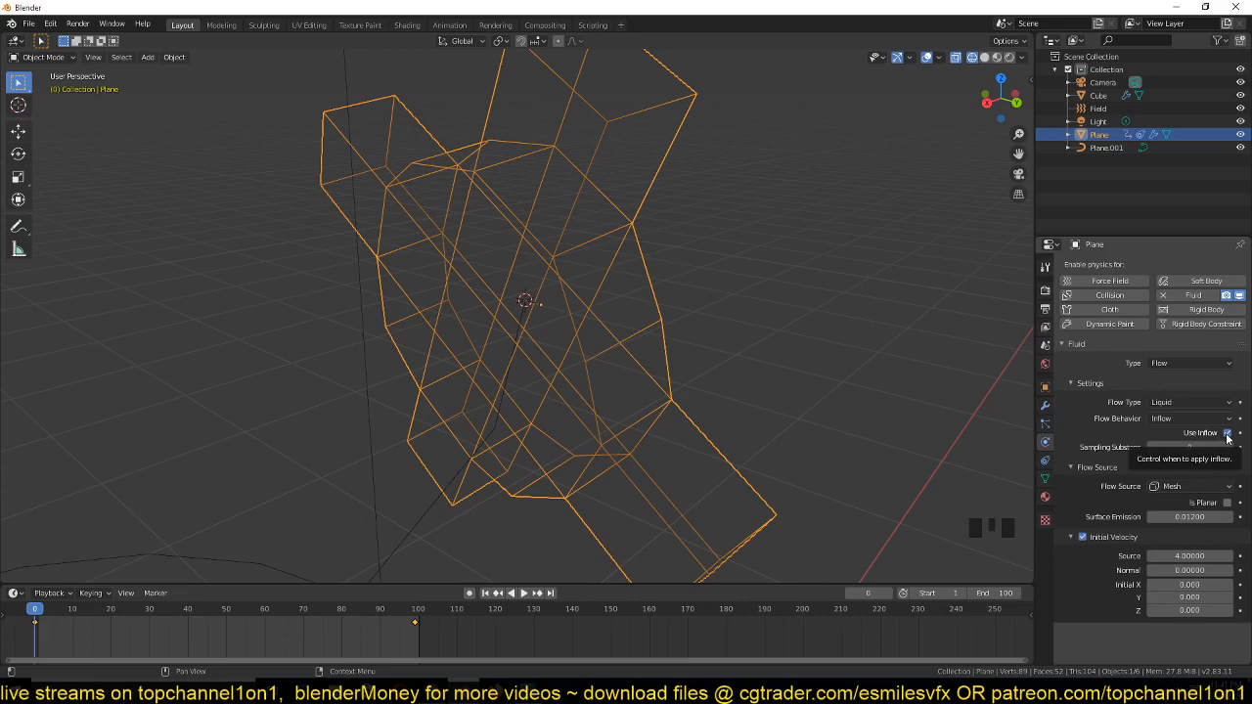
{"action": "middle_click_drag", "start_coordinate": [626, 398], "coordinate": [572, 390]}
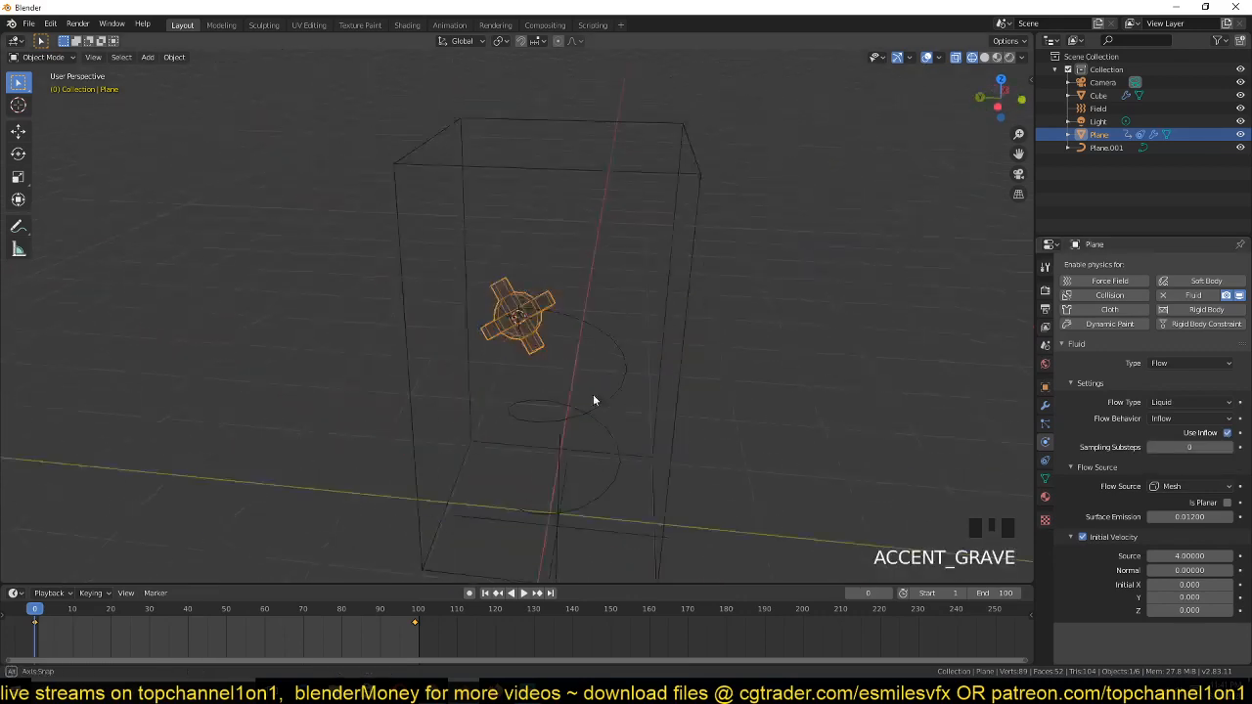
{"action": "scroll", "coordinate": [572, 390], "scroll_direction": "up", "scroll_amount": 2}
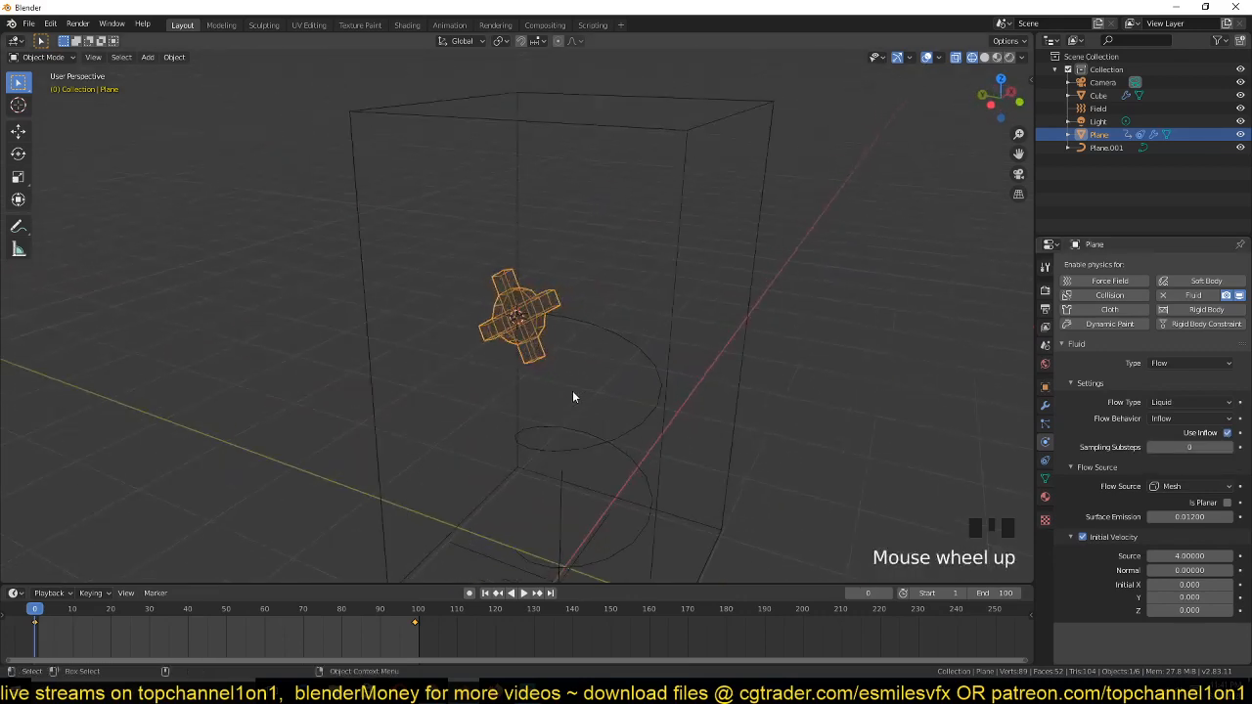
{"action": "middle_click_drag", "start_coordinate": [648, 420], "coordinate": [477, 393]}
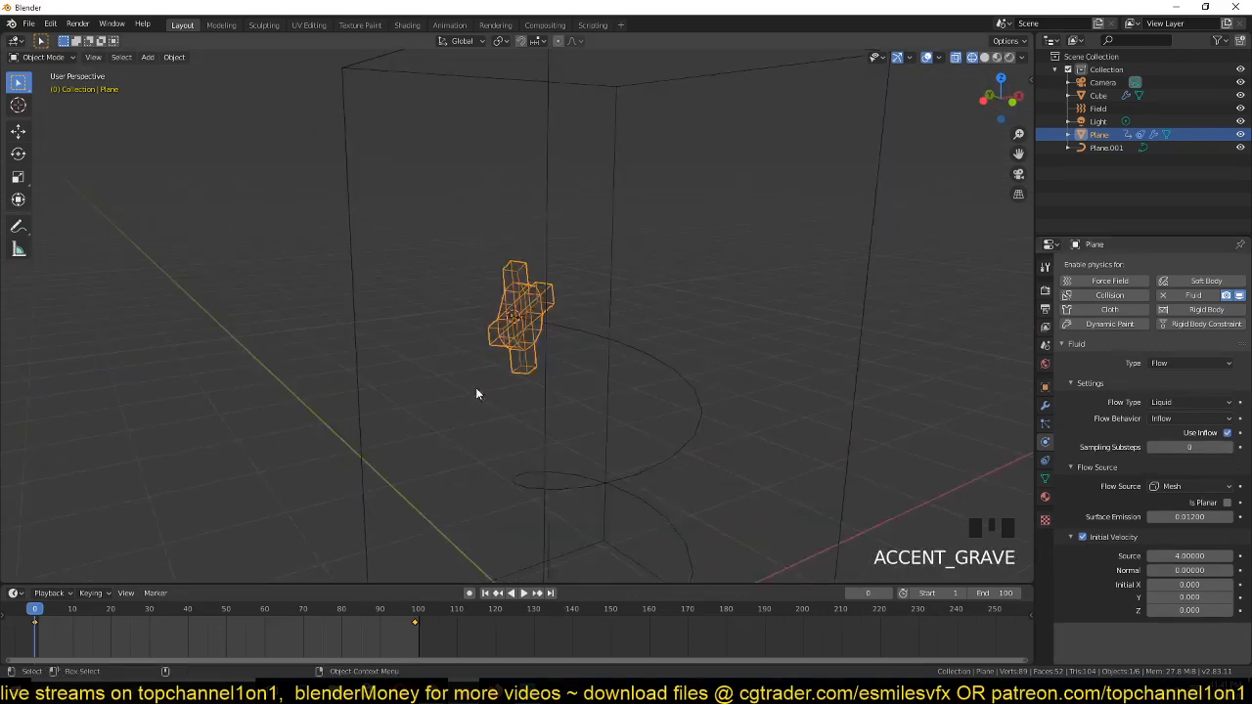
{"action": "key", "text": "shift+a"}
{"action": "mouse_move", "coordinate": [595, 384]}
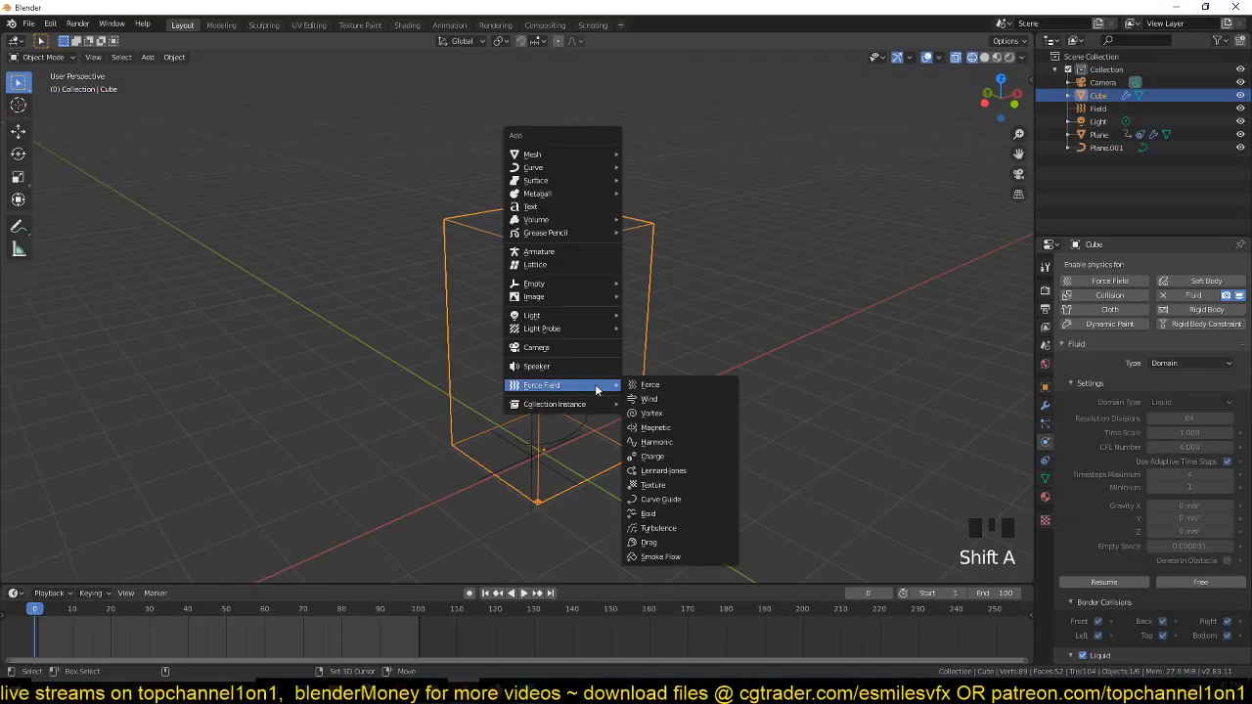
{"action": "left_click", "coordinate": [696, 385]}
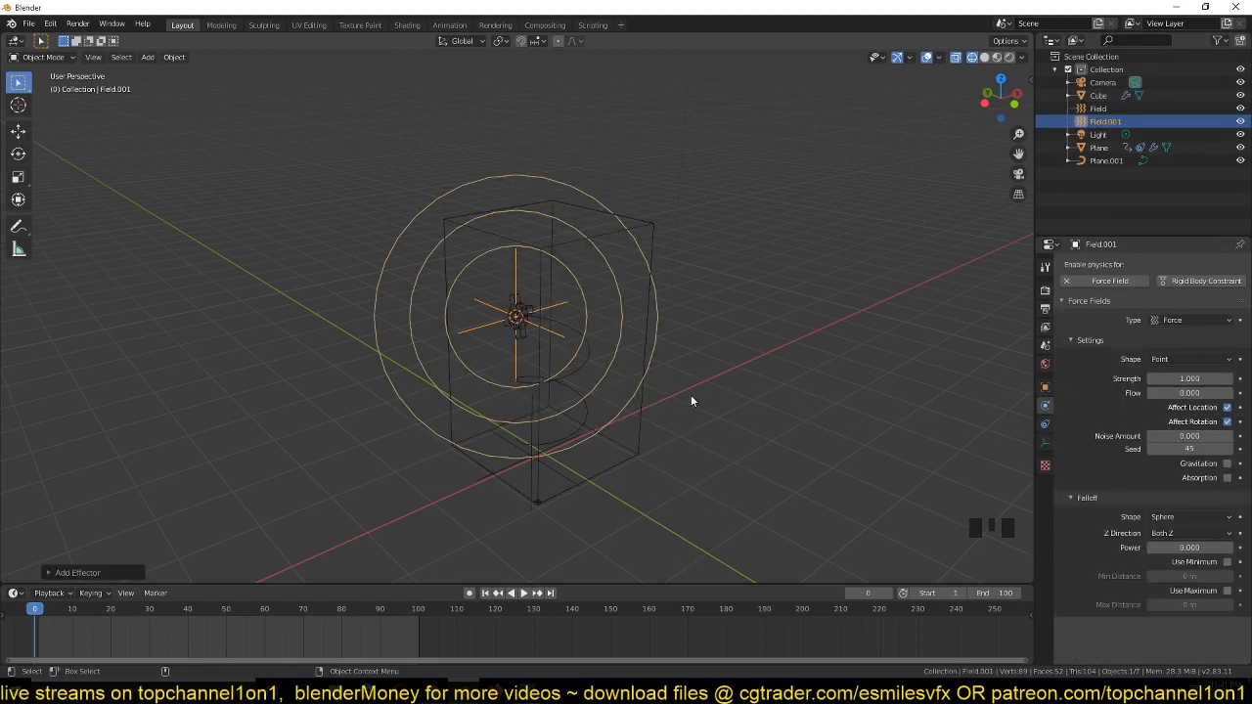
{"action": "key", "text": "Delete"}
Add a Turbulence force field and move it just outside the lower part of the fluid domain
{"action": "key", "text": "shift+a"}
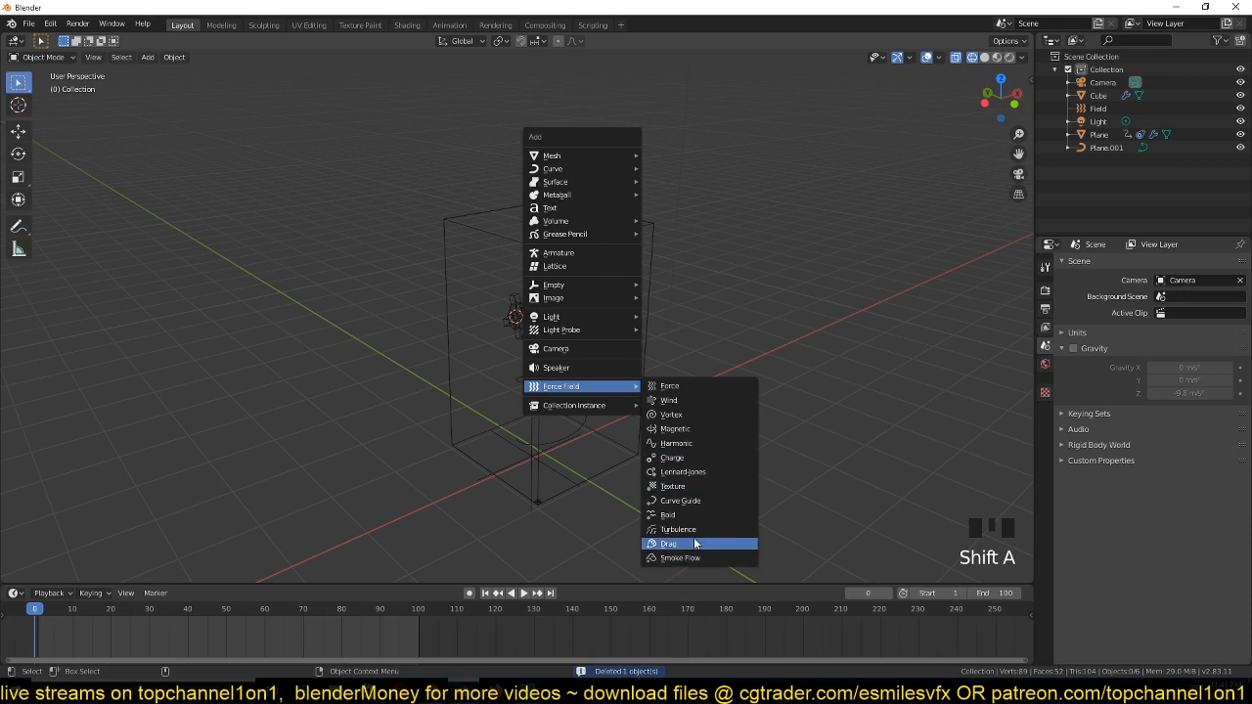
{"action": "left_click", "coordinate": [693, 529]}
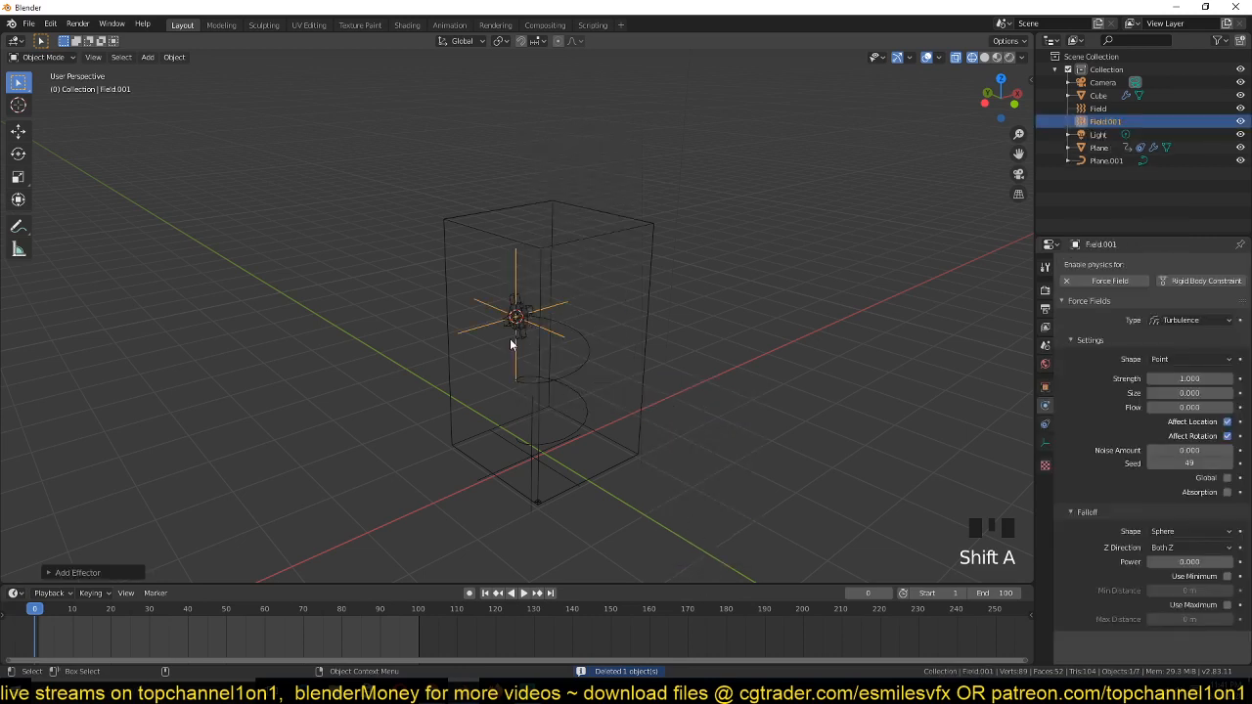
{"action": "key", "text": "g"}
{"action": "key", "text": "g"}
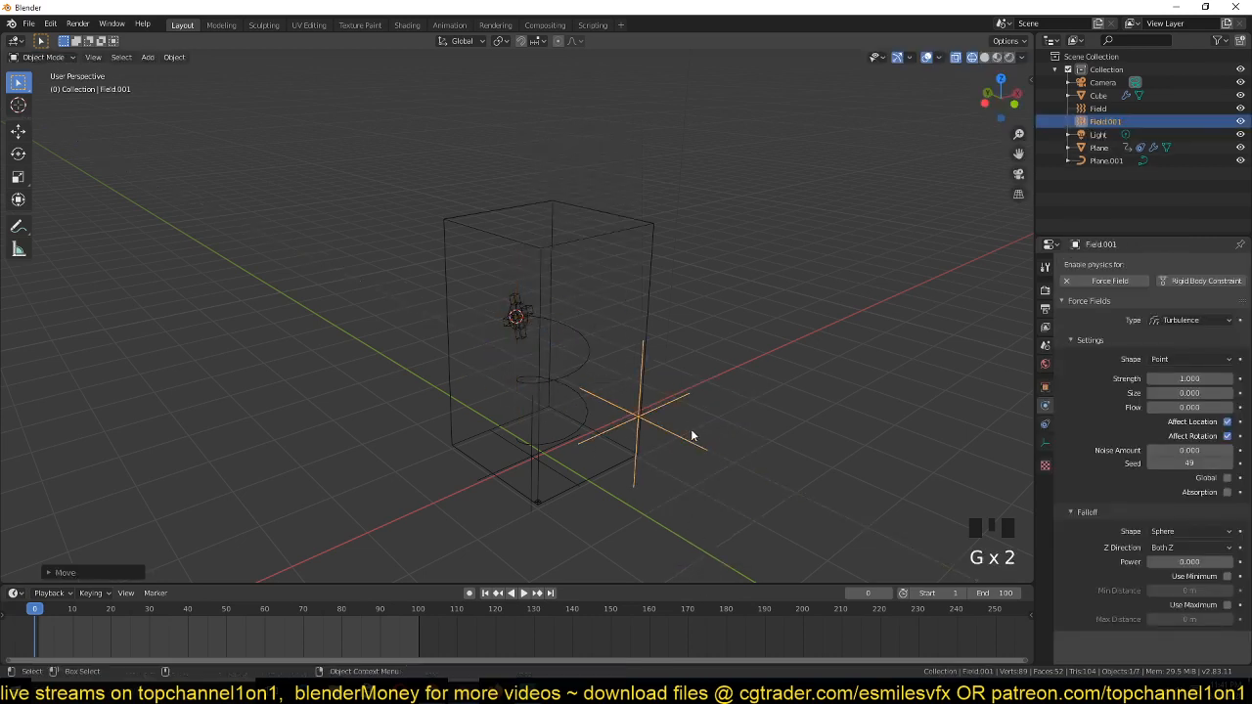
{"action": "left_click", "coordinate": [691, 428]}
{"action": "left_click", "coordinate": [1187, 393]}
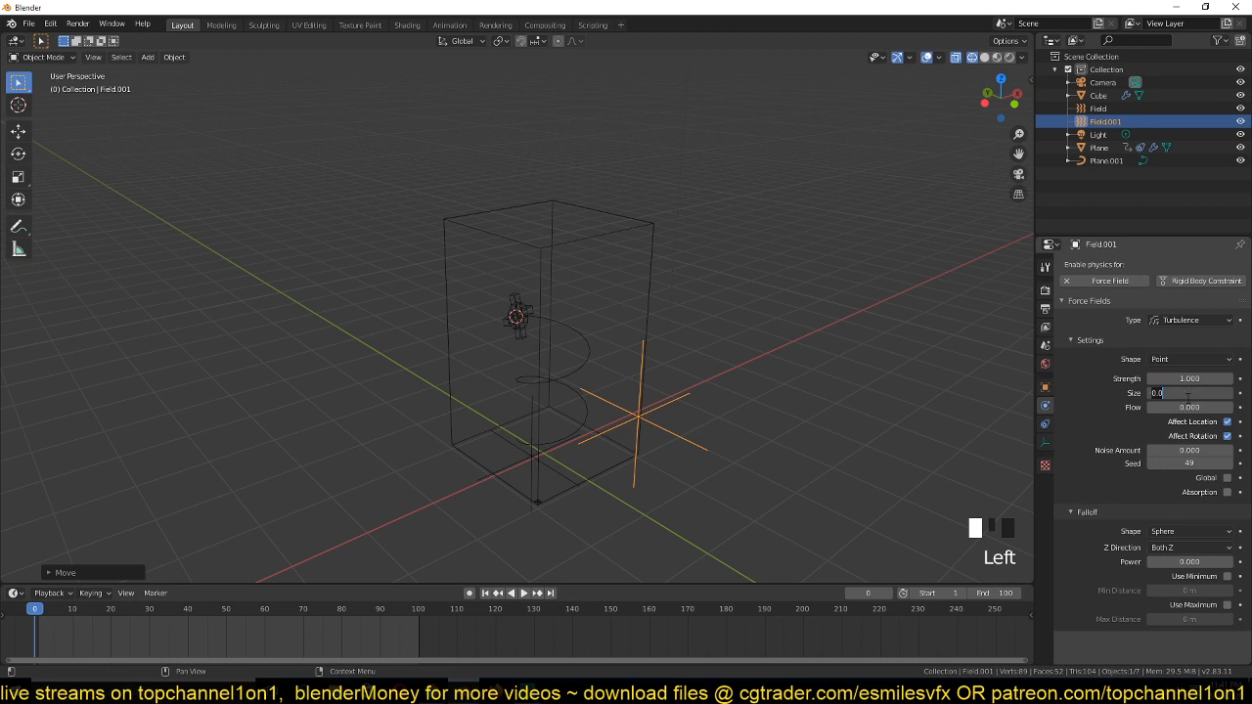
{"action": "left_click", "coordinate": [932, 460]}
Select the fluid domain and free its baked data
{"action": "left_click", "coordinate": [601, 229]}
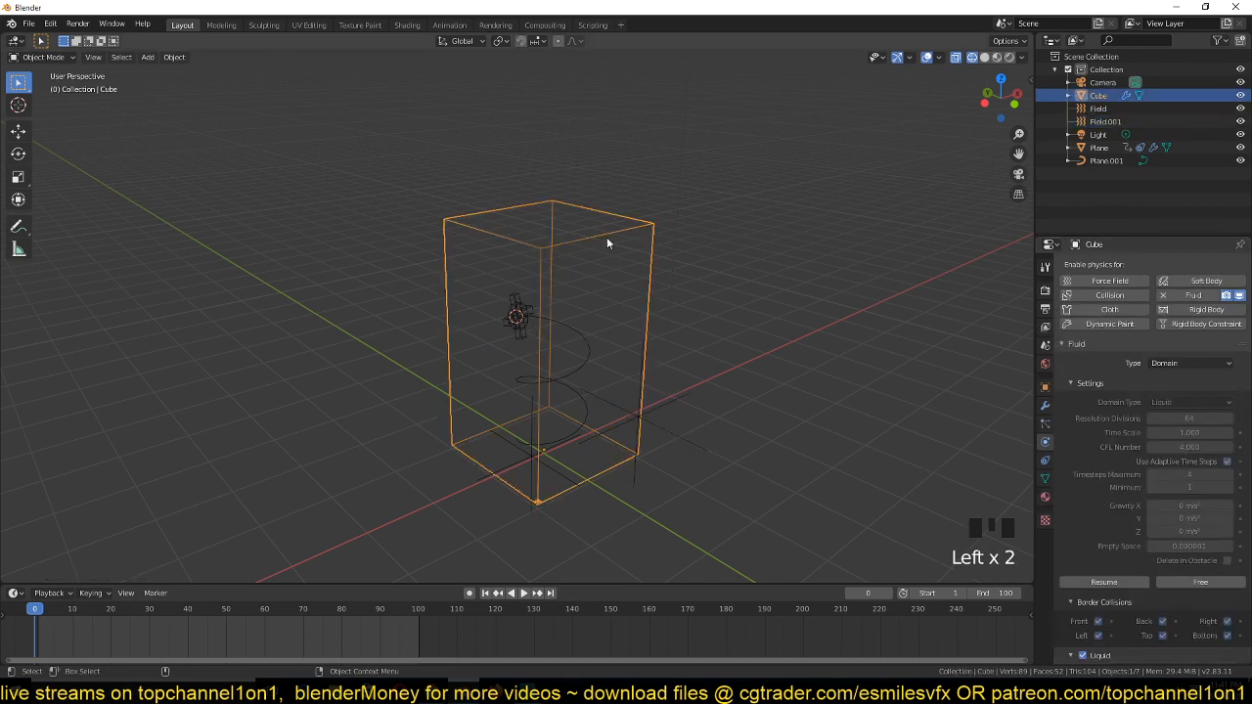
{"action": "double_click", "coordinate": [1192, 581]}
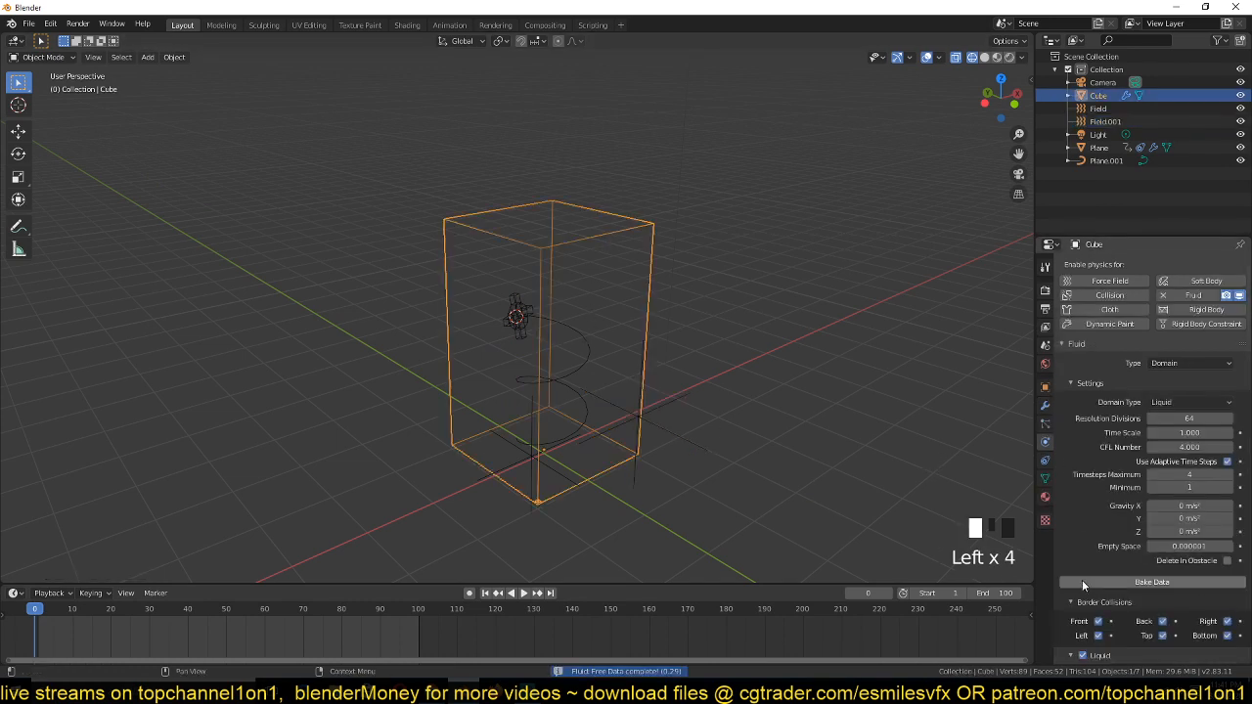
Bake the fluid domain's data up to frame 31 with the turbulence field in place and play it from frame 0
{"action": "left_click", "coordinate": [1145, 583]}
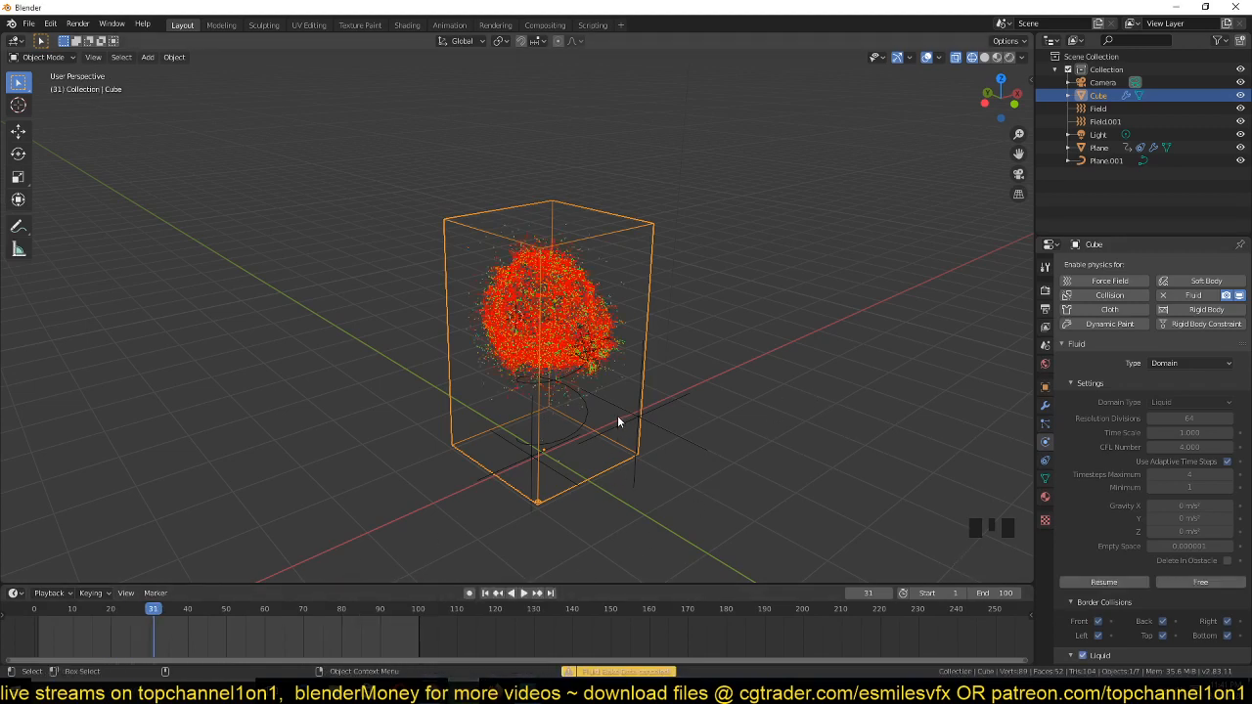
{"action": "left_click", "coordinate": [675, 398]}
{"action": "scroll", "coordinate": [669, 480], "scroll_direction": "up", "scroll_amount": 3}
{"action": "middle_click_drag", "start_coordinate": [669, 479], "coordinate": [548, 519]}
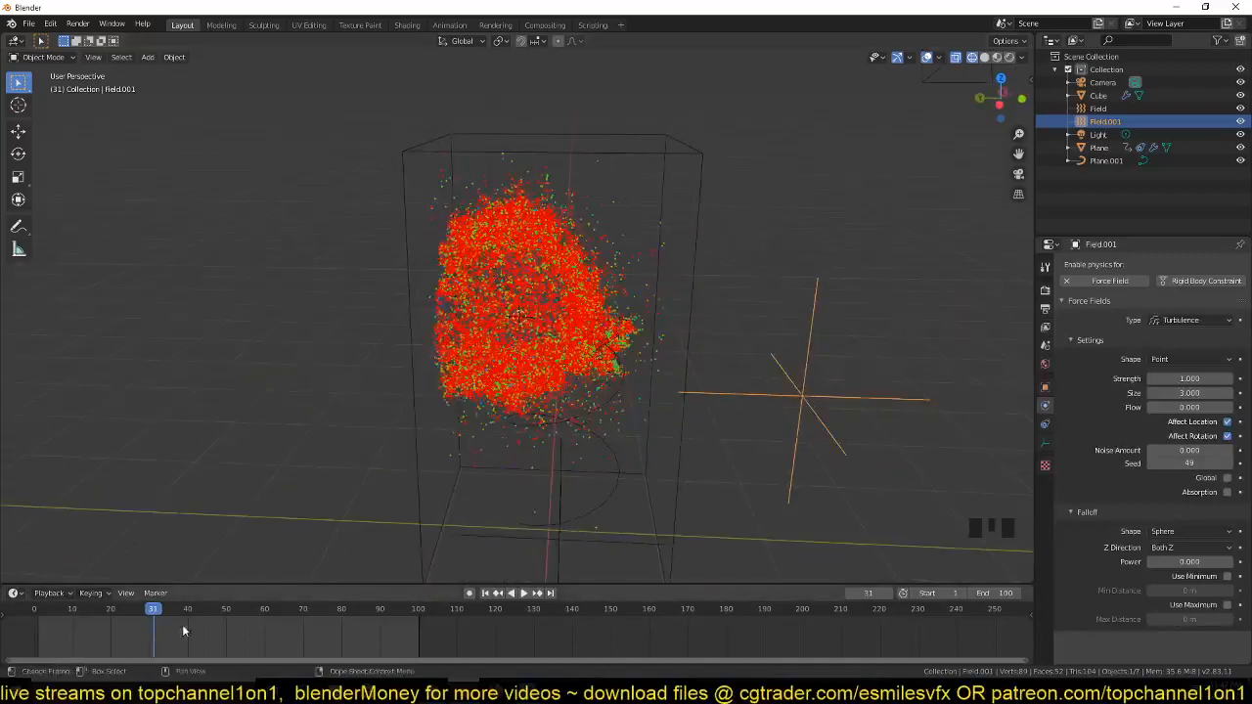
{"action": "right_click_drag", "start_coordinate": [182, 624], "coordinate": [34, 625], "text": "shift"}
{"action": "key", "text": "space"}
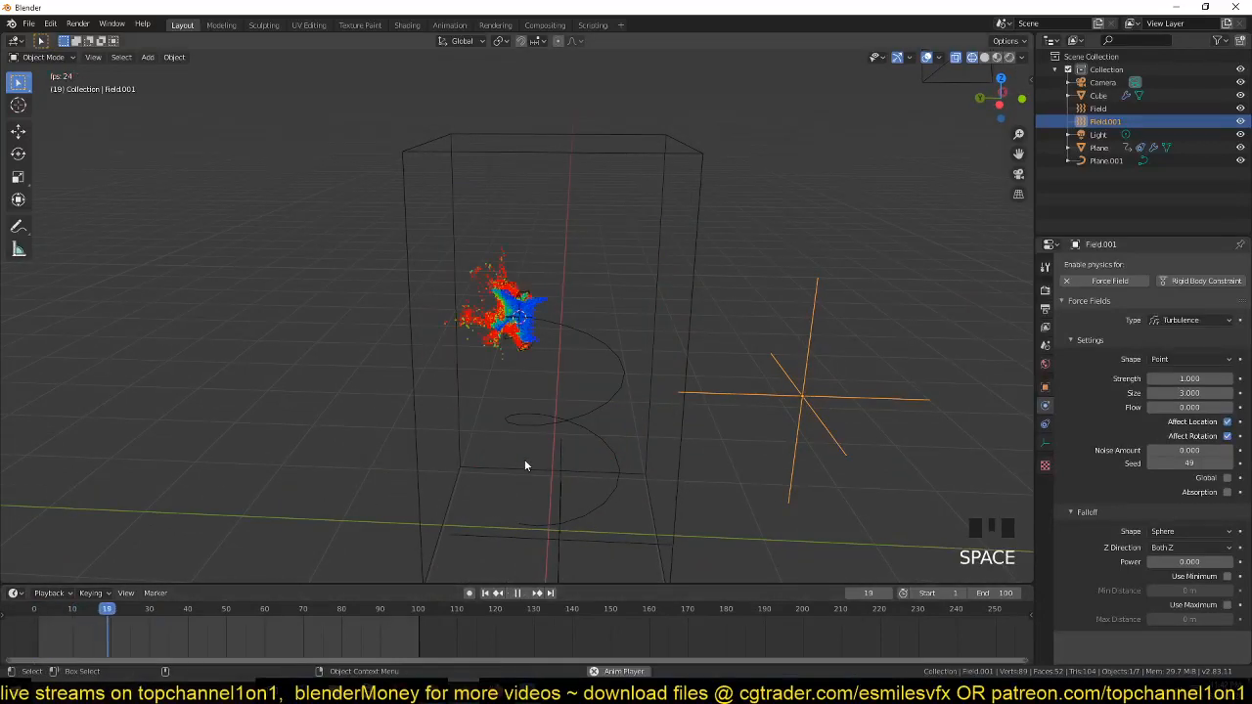
Replay the first frames of the bake from several angles and examine how the fluid leaves the moving emitter
{"action": "key", "text": "grave"}
{"action": "scroll", "coordinate": [416, 470], "scroll_direction": "up", "scroll_amount": 2}
{"action": "key", "text": "grave"}
{"action": "middle_click_drag", "start_coordinate": [417, 469], "coordinate": [663, 500]}
{"action": "right_click_drag", "start_coordinate": [76, 622], "coordinate": [34, 622], "text": "shift"}
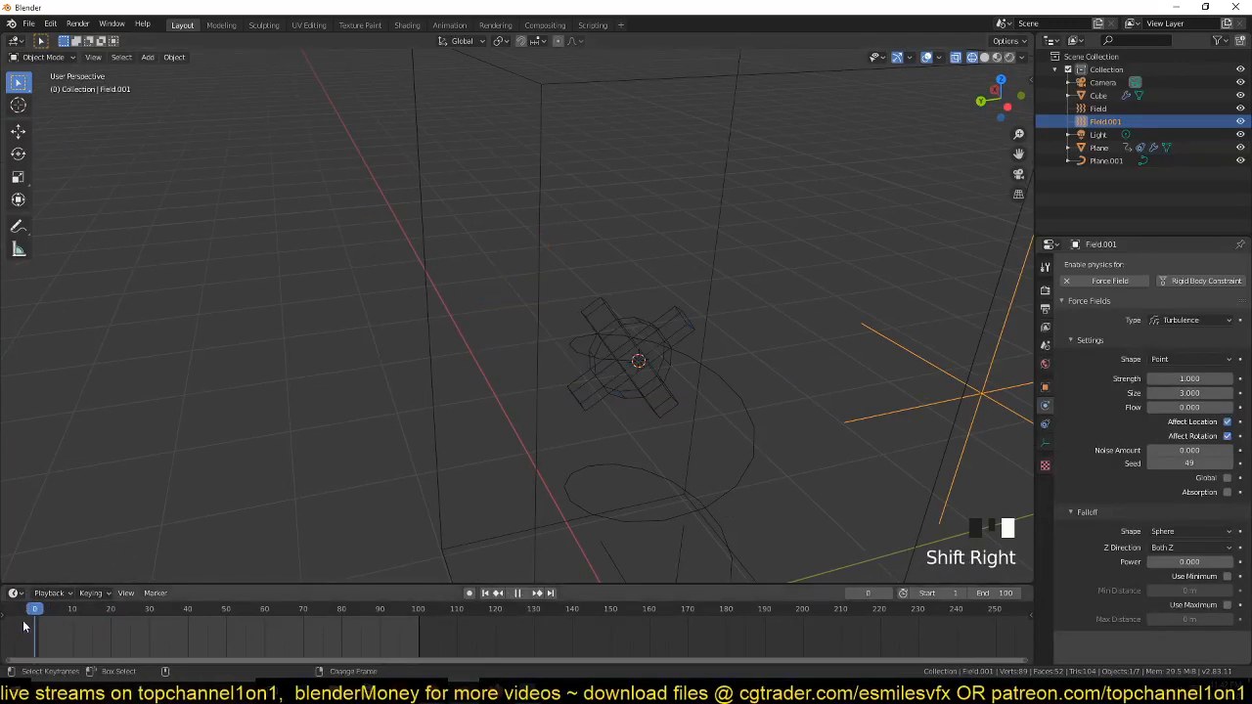
{"action": "key", "text": "space"}
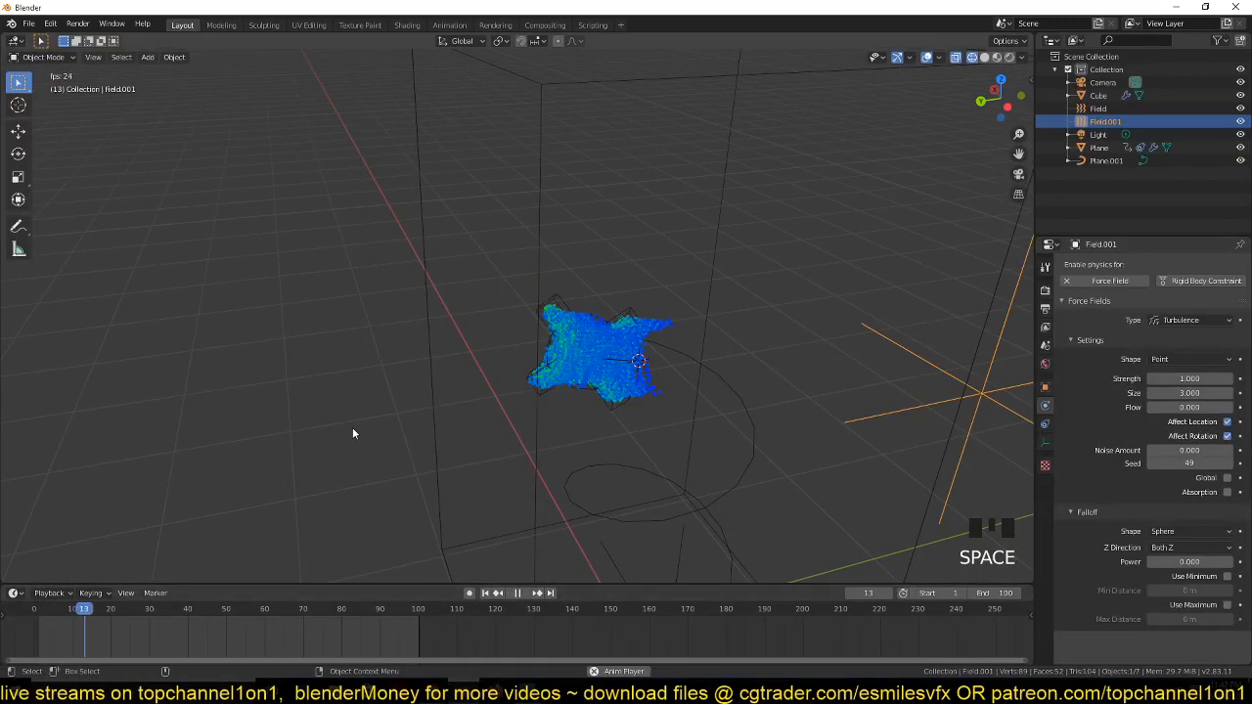
{"action": "key", "text": "grave"}
{"action": "middle_click_drag", "start_coordinate": [354, 434], "coordinate": [810, 480]}
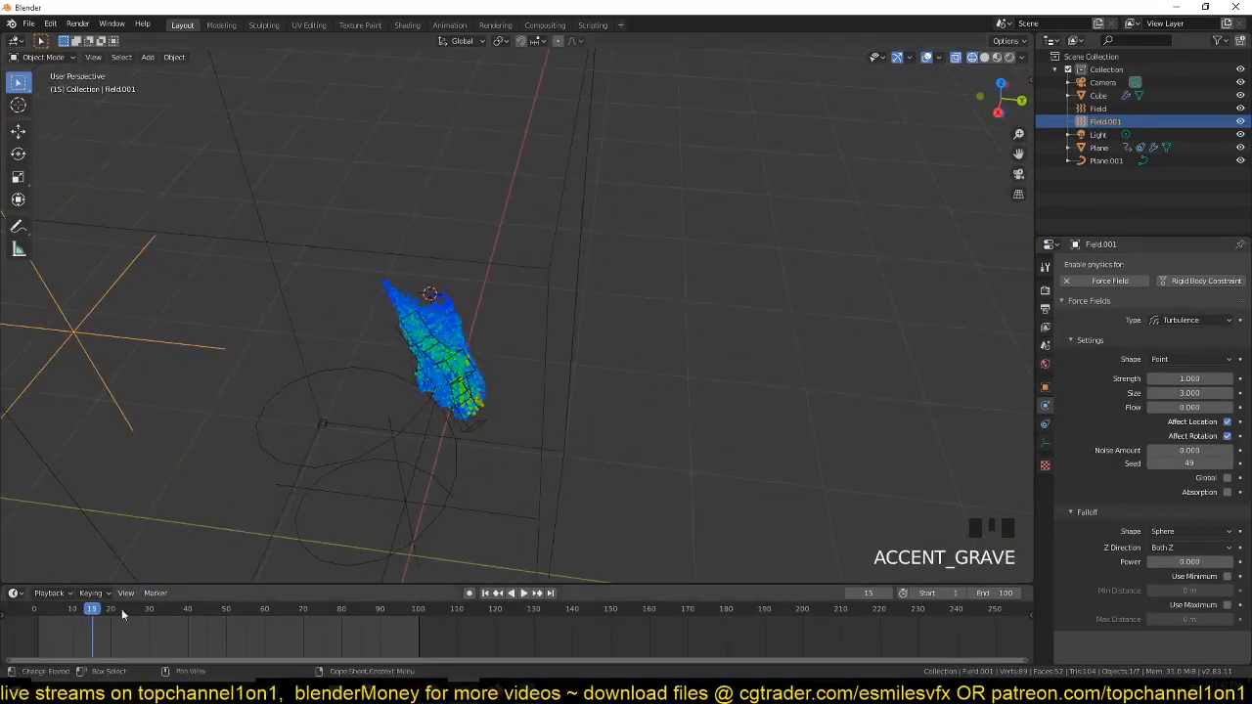
{"action": "right_click_drag", "start_coordinate": [121, 616], "coordinate": [103, 641], "text": "shift"}
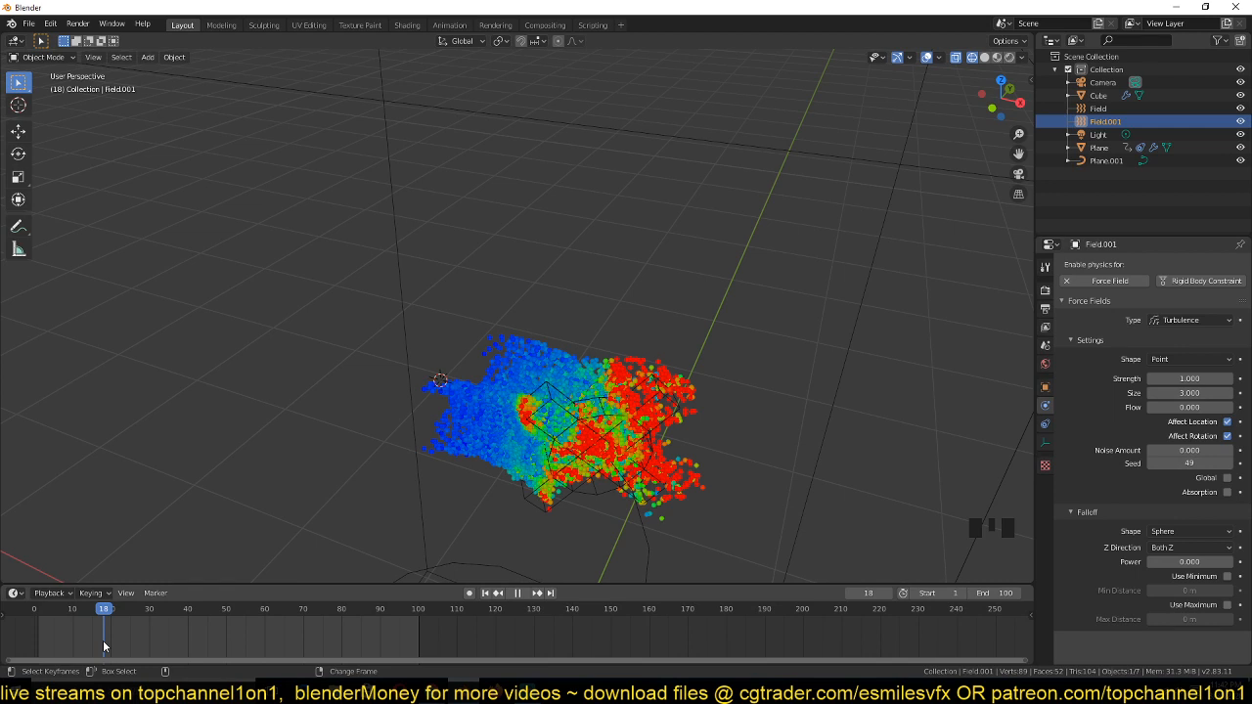
Return to frame 0 and turn off Follow Curve in the emitter's Follow Path constraint
{"action": "right_click_drag", "start_coordinate": [104, 645], "coordinate": [35, 641], "text": "shift"}
{"action": "left_click", "coordinate": [404, 365]}
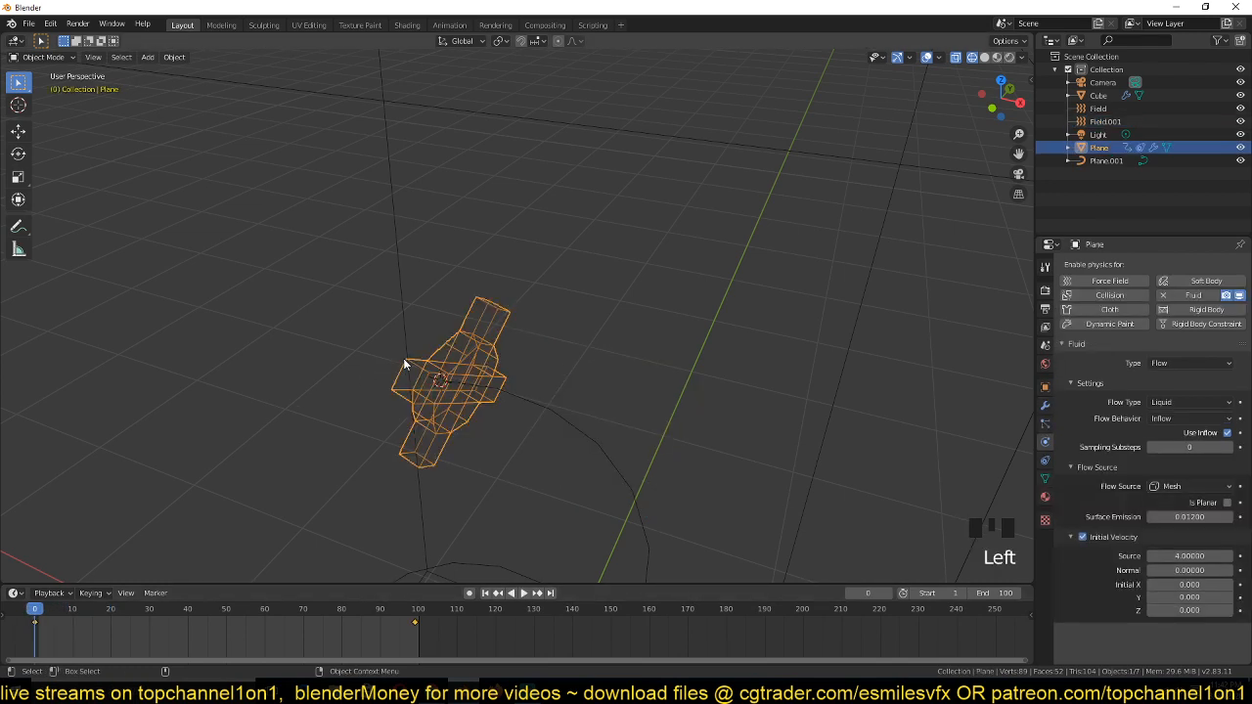
{"action": "left_click", "coordinate": [1045, 460]}
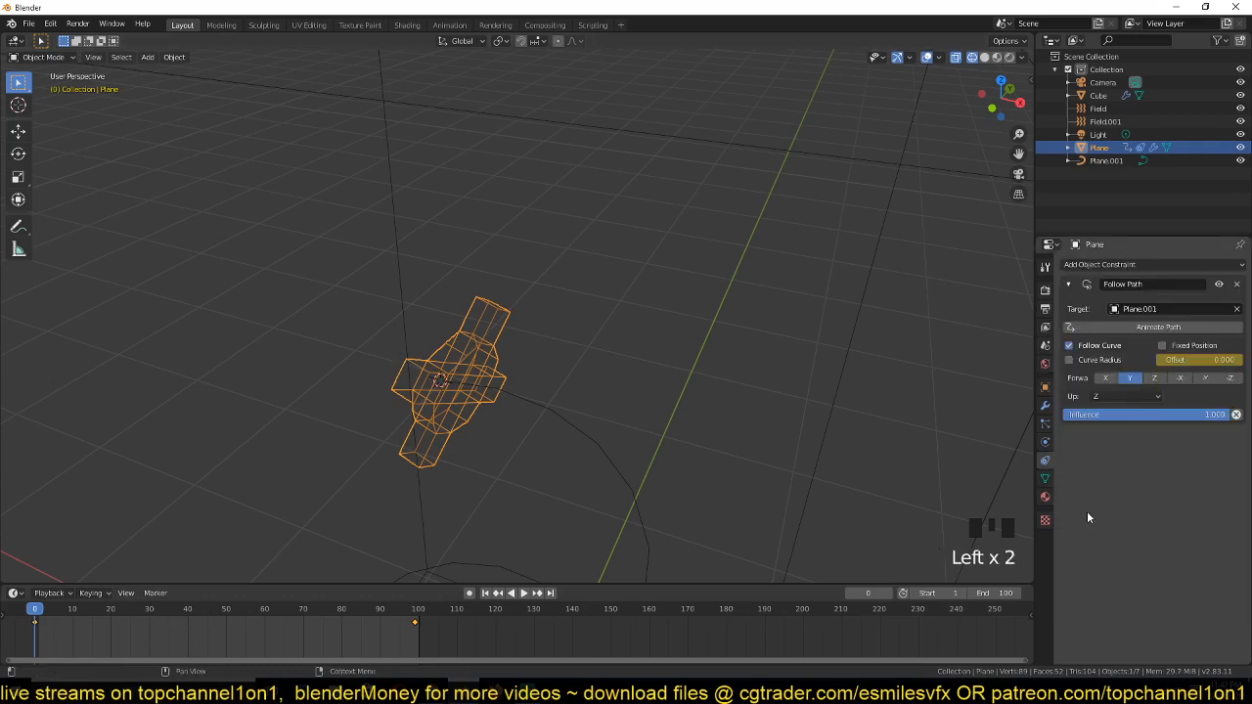
{"action": "left_click", "coordinate": [1093, 347]}
{"action": "scroll", "coordinate": [617, 455], "scroll_direction": "down", "scroll_amount": 2}
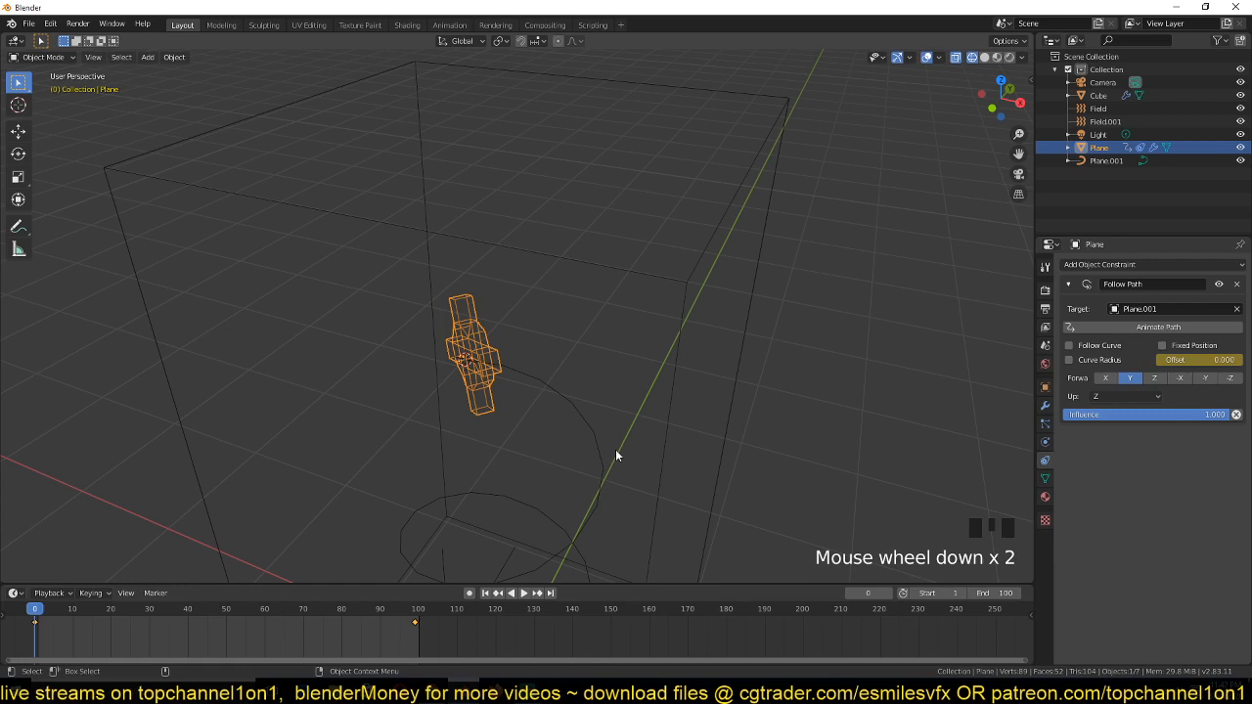
{"action": "key", "text": "Escape"}
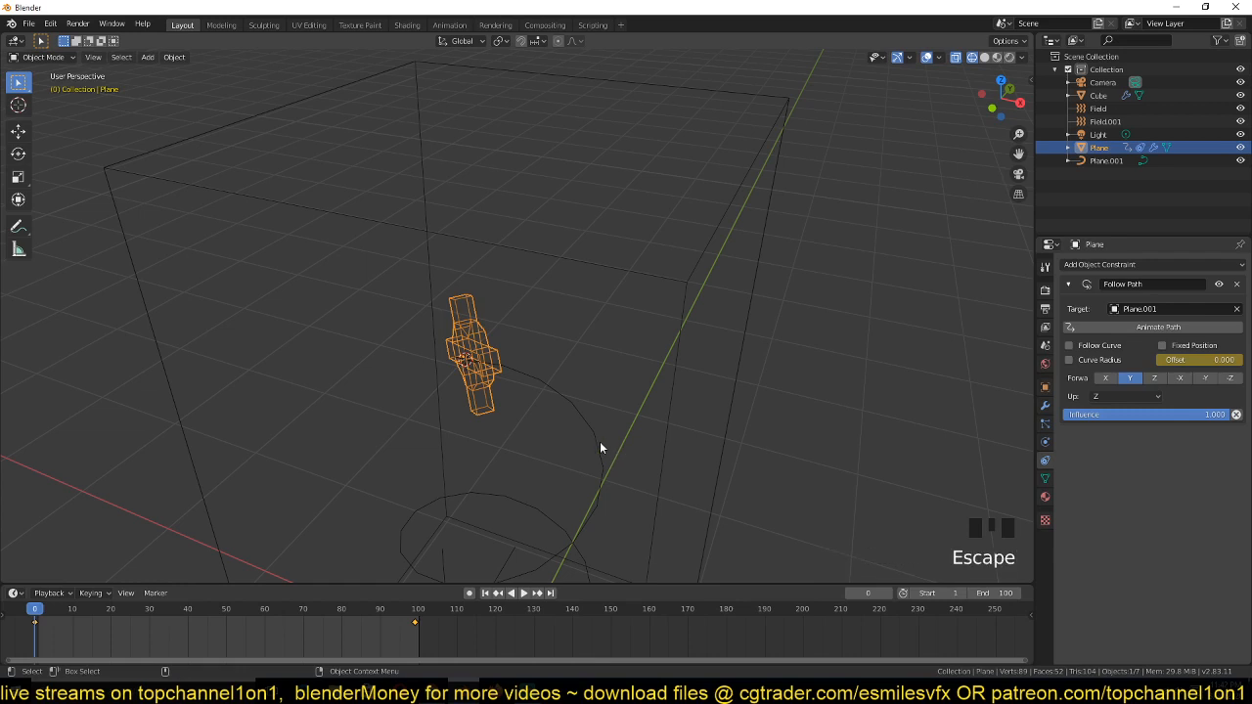
Rotate the emitter about 41° in top view and play the animation to check its orientation along the path
{"action": "key", "text": "KP_7"}
{"action": "key", "text": "r"}
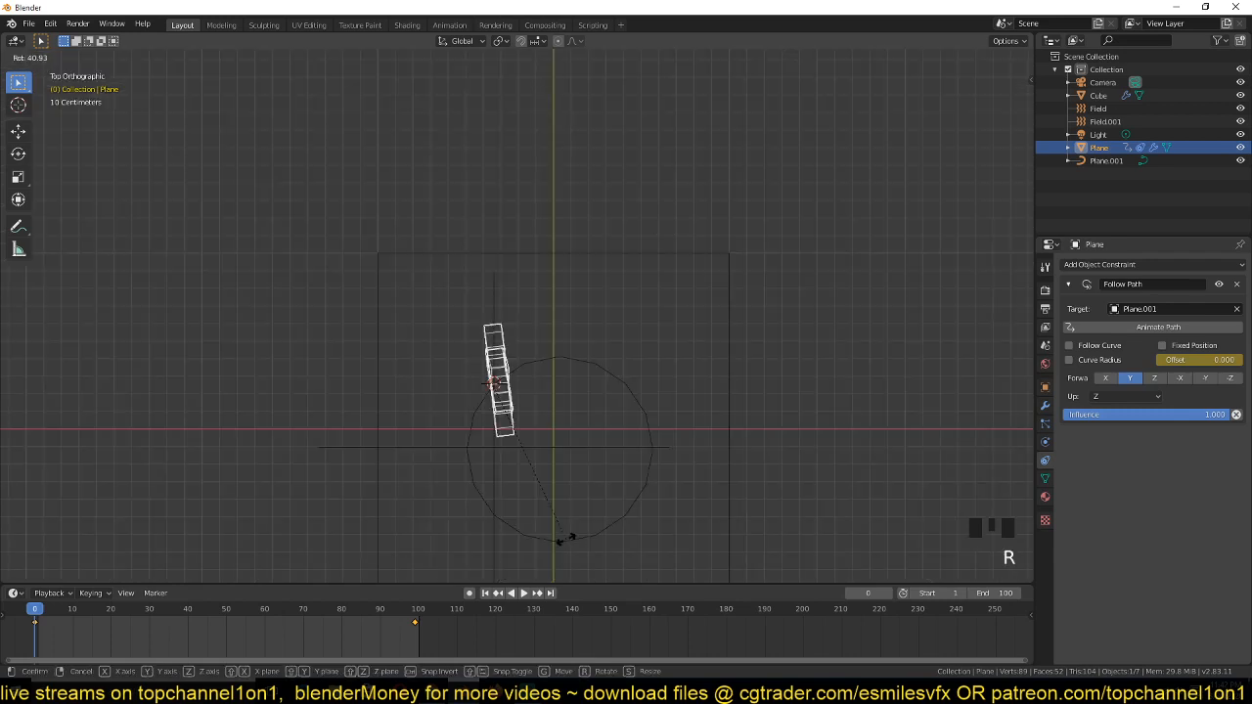
{"action": "left_click", "coordinate": [560, 540]}
{"action": "key", "text": "space"}
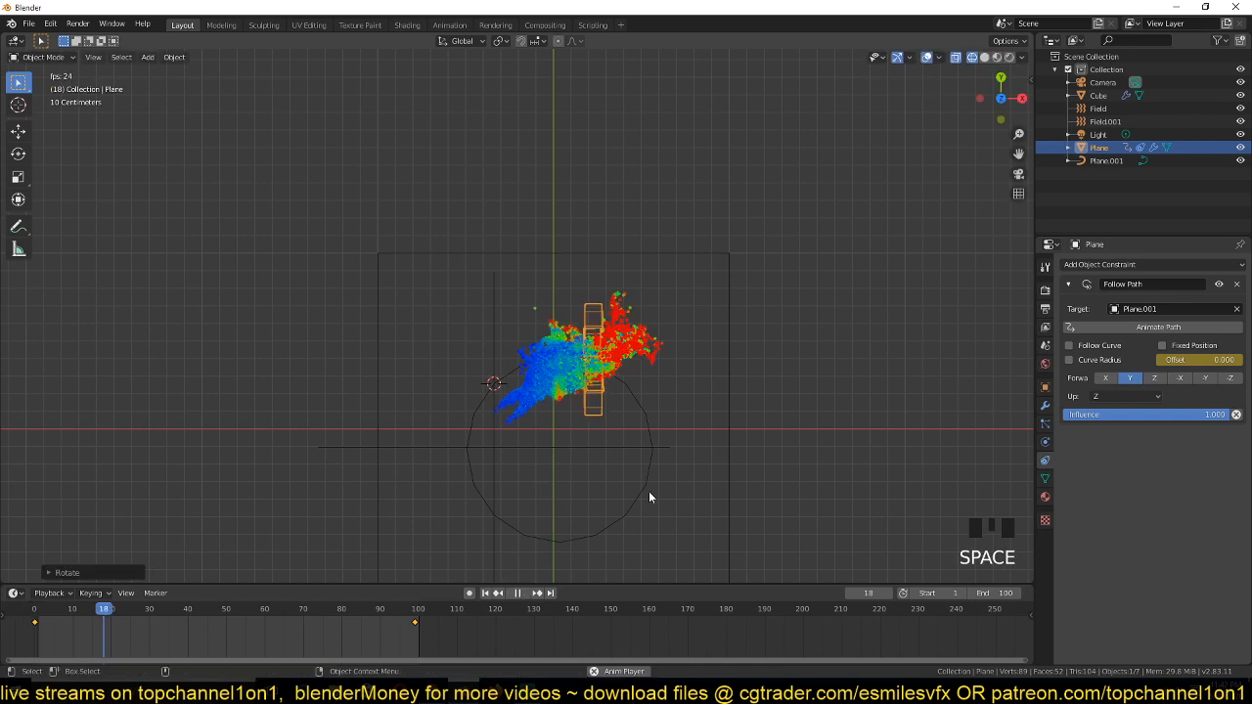
{"action": "middle_click_drag", "start_coordinate": [651, 497], "coordinate": [778, 334]}
Select the fluid domain and bake its data again with the reoriented emitter
{"action": "left_click", "coordinate": [784, 333]}
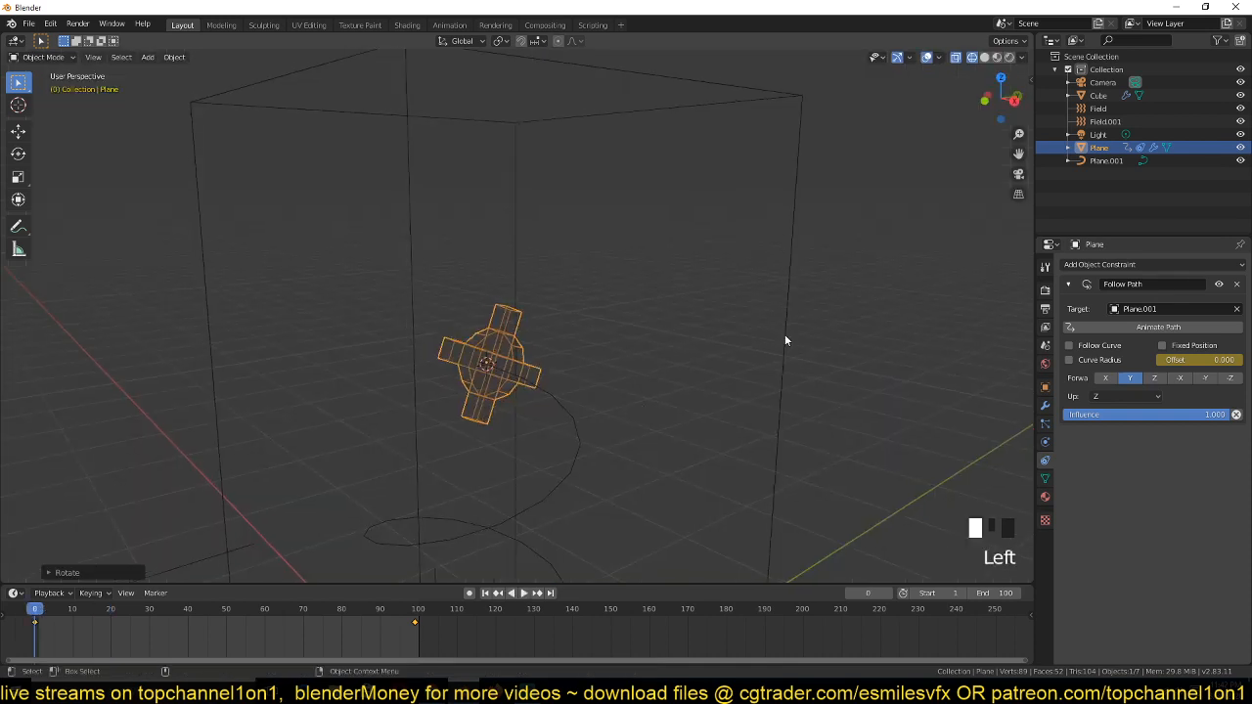
{"action": "scroll", "coordinate": [590, 402], "scroll_direction": "down", "scroll_amount": 4}
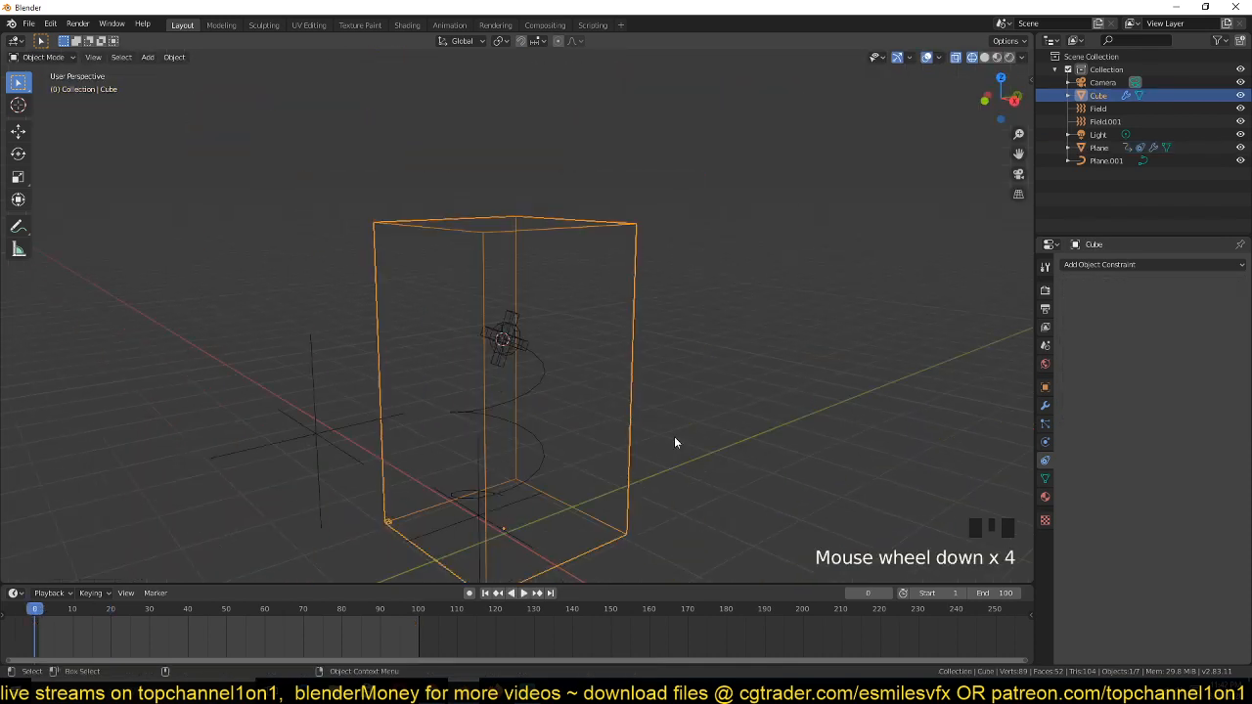
{"action": "left_click", "coordinate": [1045, 442]}
{"action": "left_click", "coordinate": [1127, 582]}
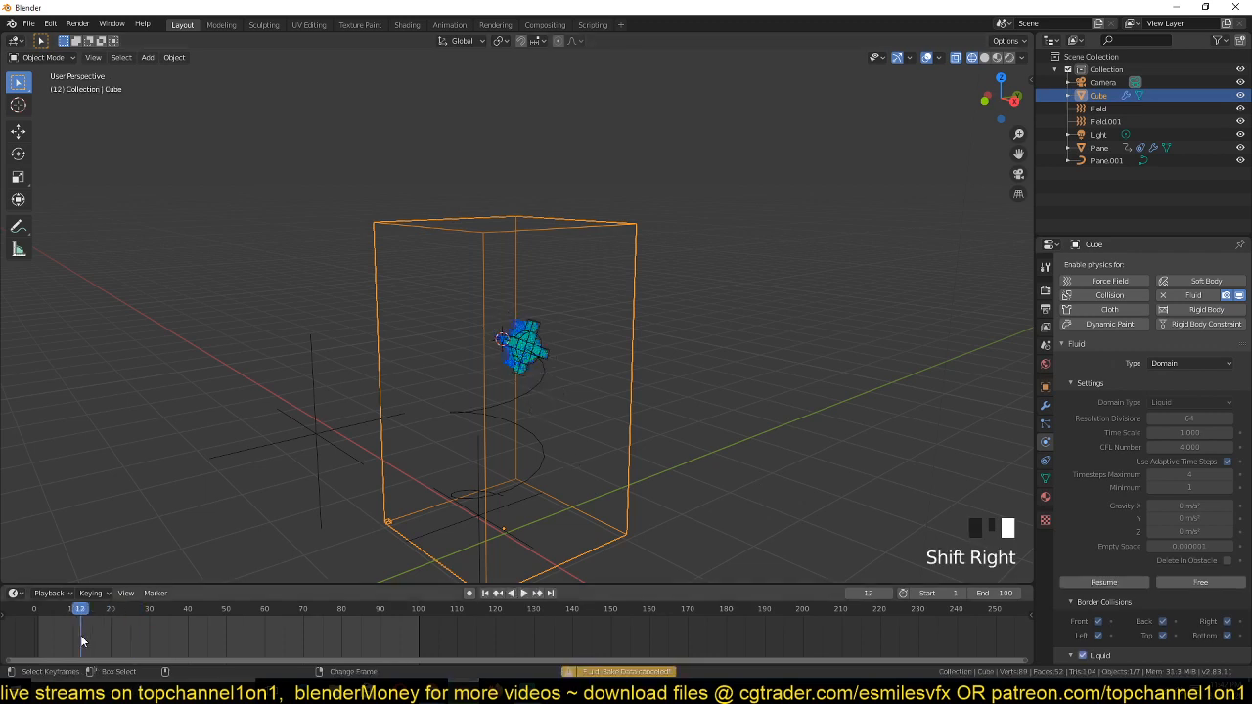
Play the new bake from frame 0 and examine the particle spread at frame 24 from different angles
{"action": "key", "text": "space"}
{"action": "key", "text": "space"}
{"action": "key", "text": "shift+Right"}
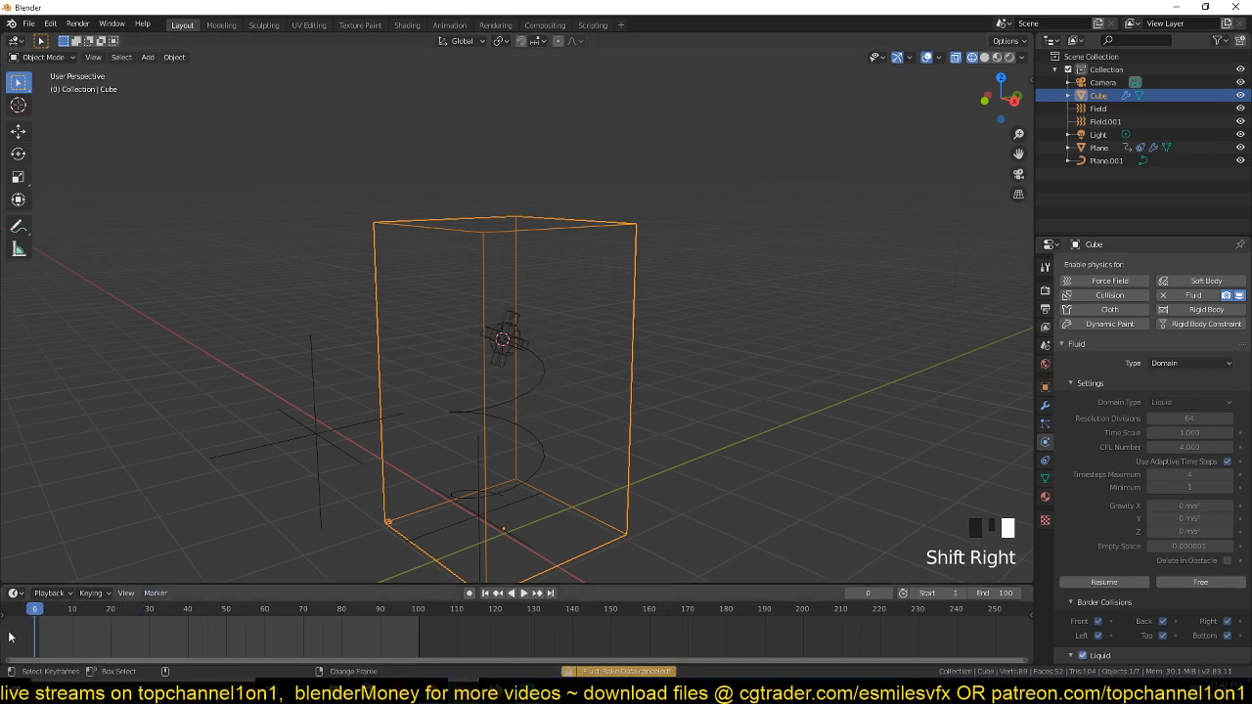
{"action": "key", "text": "space"}
{"action": "key", "text": "space"}
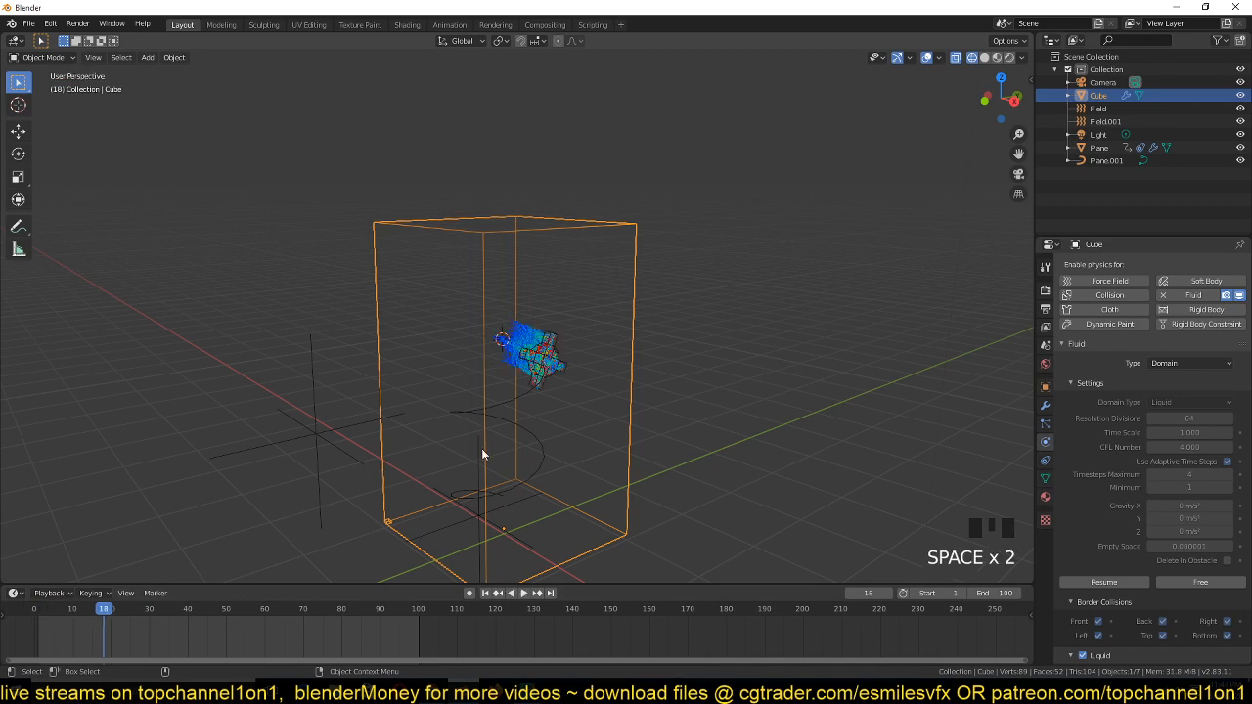
{"action": "key", "text": "space"}
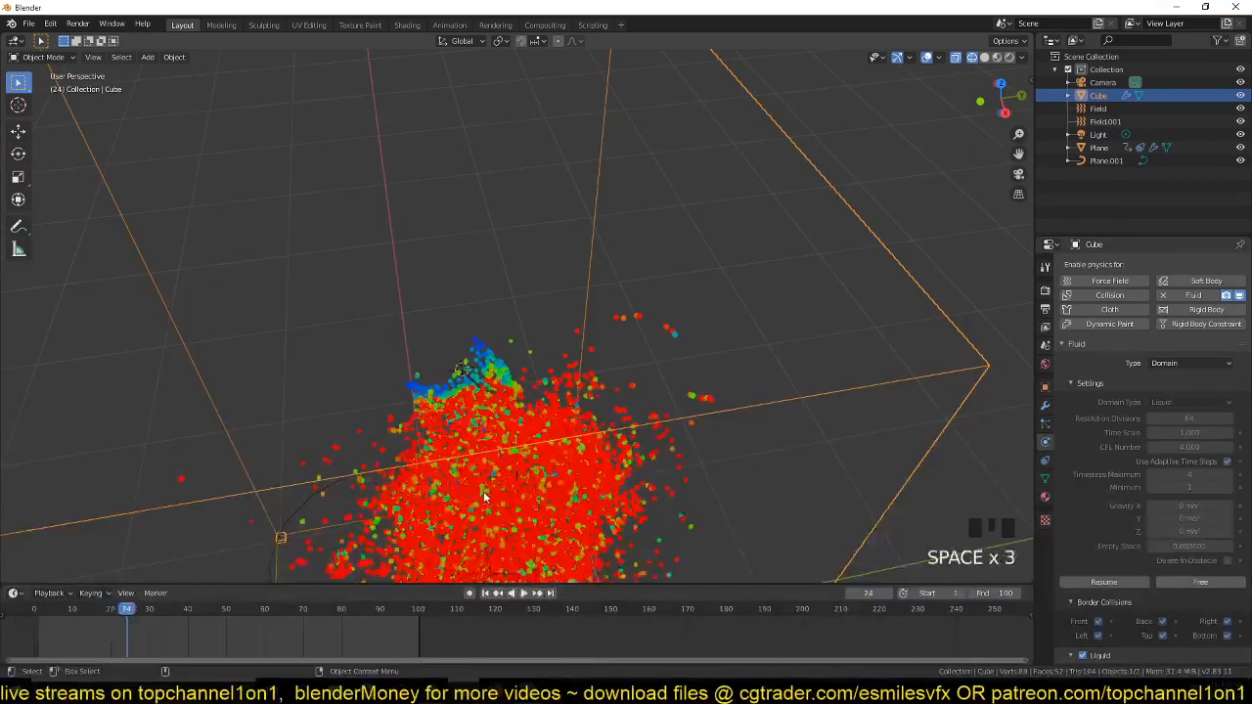
{"action": "scroll", "coordinate": [484, 496], "scroll_direction": "down", "scroll_amount": 3}
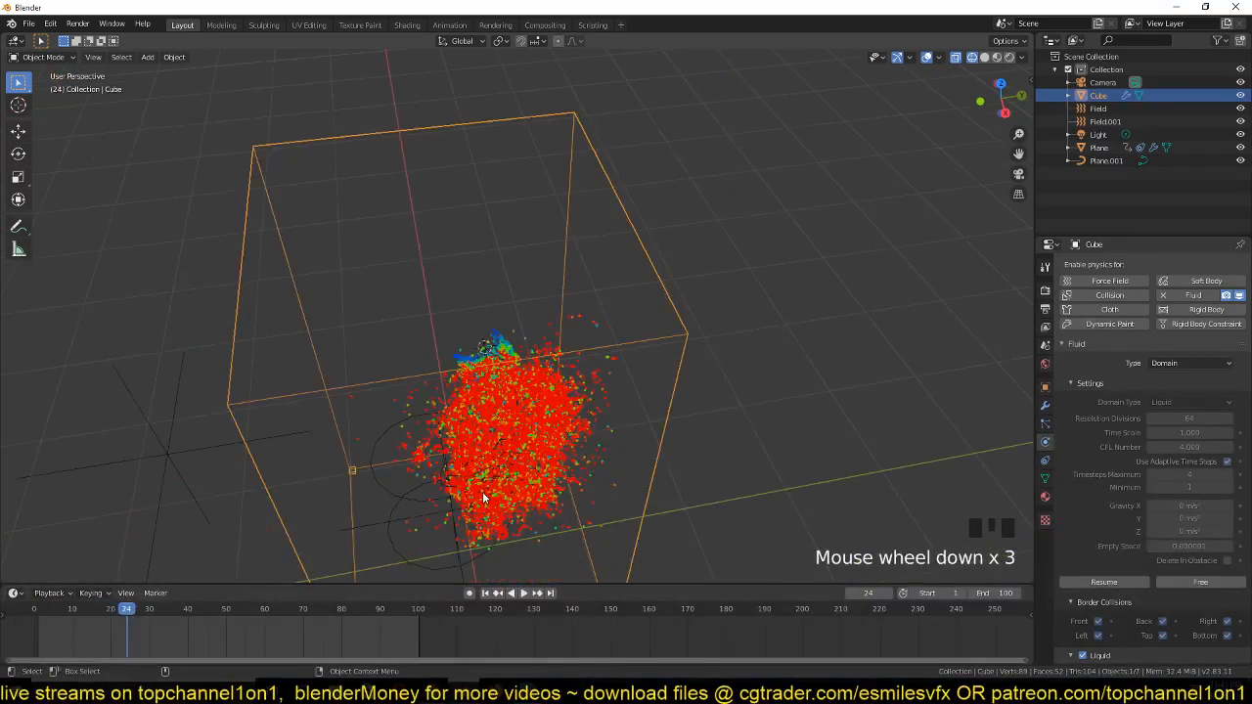
{"action": "mouse_move", "coordinate": [484, 496]}
{"action": "middle_mouse_down"}
{"action": "mouse_move", "coordinate": [411, 495]}
{"action": "mouse_move", "coordinate": [482, 504]}
{"action": "middle_mouse_up"}
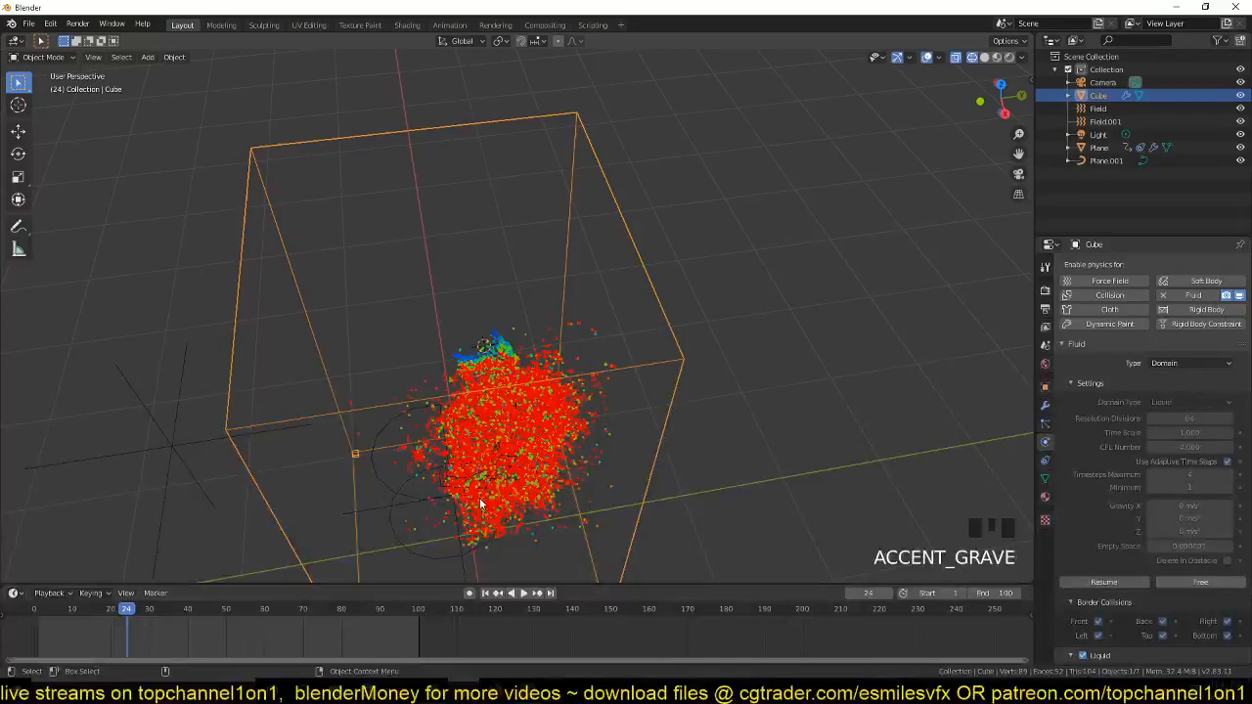
{"action": "scroll", "coordinate": [481, 504], "scroll_direction": "up", "scroll_amount": 3}
Compare the particle shape at frames 18 and 24 in top and perspective views
{"action": "mouse_move", "coordinate": [121, 624]}
{"action": "right_mouse_down", "text": "shift"}
{"action": "mouse_move", "coordinate": [93, 614]}
{"action": "mouse_move", "coordinate": [114, 619]}
{"action": "mouse_move", "coordinate": [92, 619]}
{"action": "mouse_move", "coordinate": [104, 623]}
{"action": "right_mouse_up", "text": "shift"}
{"action": "key", "text": "Left"}
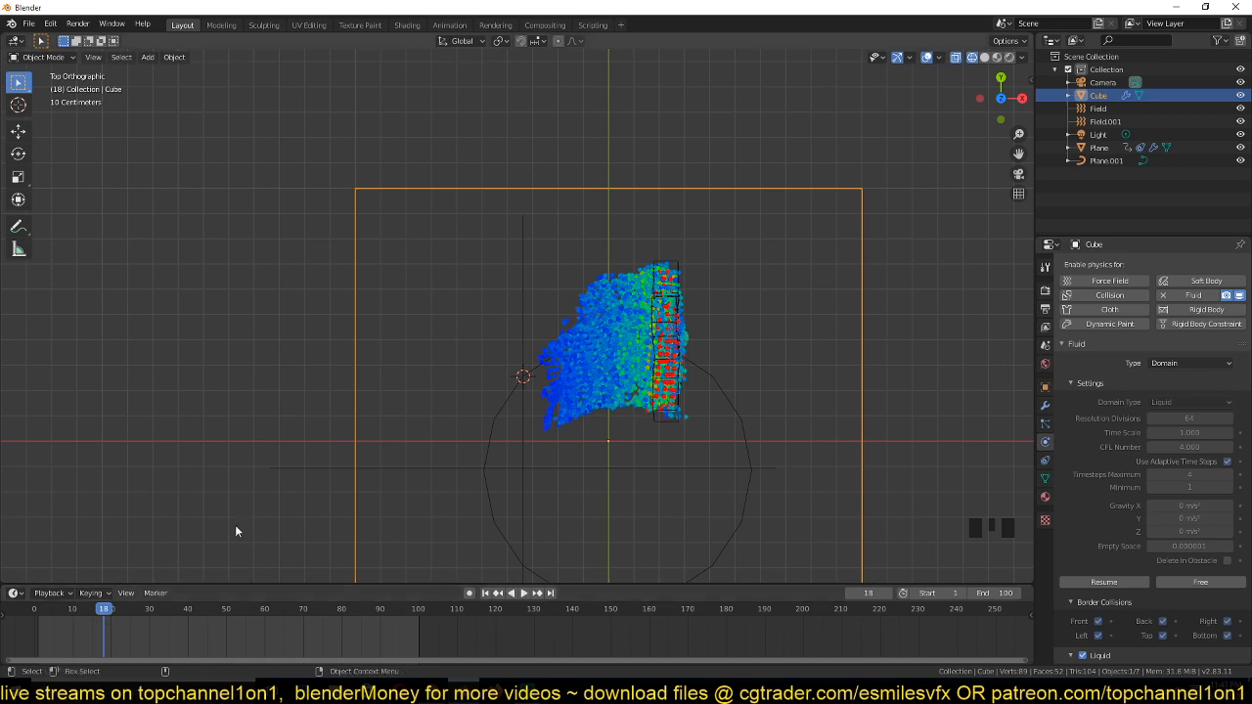
{"action": "middle_click_drag", "start_coordinate": [234, 525], "coordinate": [425, 426]}
{"action": "scroll", "coordinate": [425, 432], "scroll_direction": "up", "scroll_amount": 2}
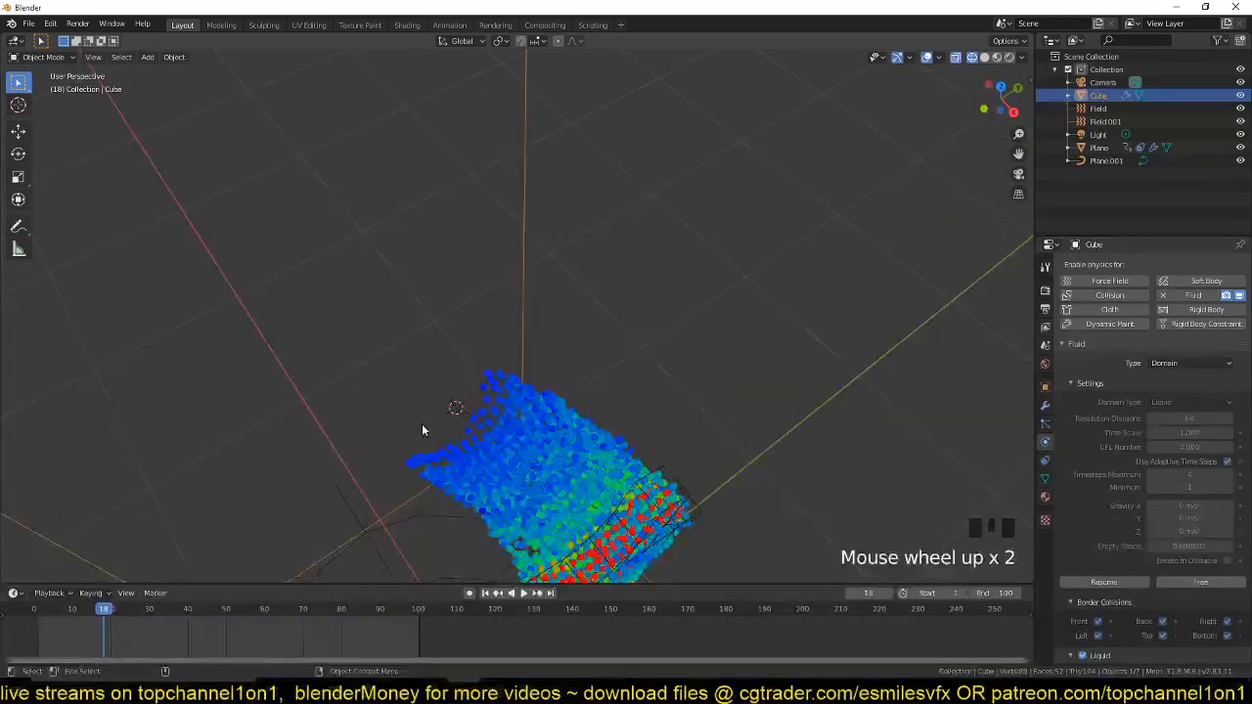
{"action": "key", "text": "Page_Down"}
{"action": "key", "text": "KP_7"}
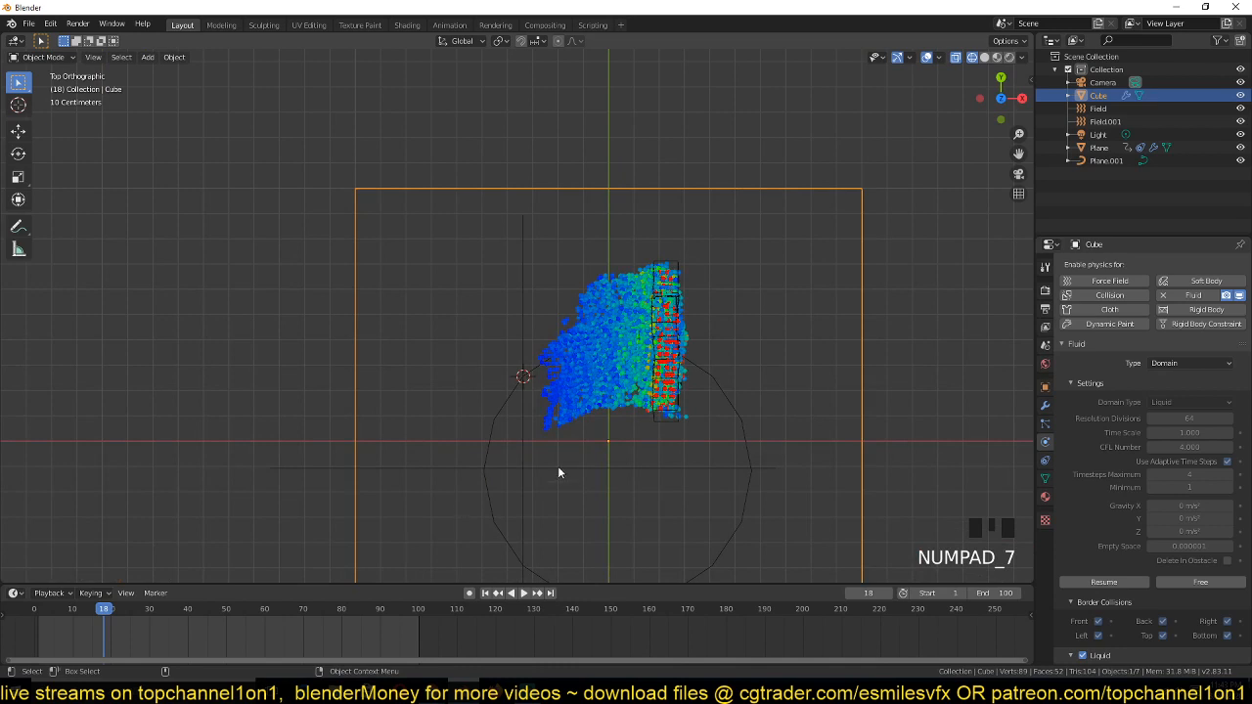
{"action": "right_click_drag", "start_coordinate": [111, 623], "coordinate": [126, 622], "text": "shift"}
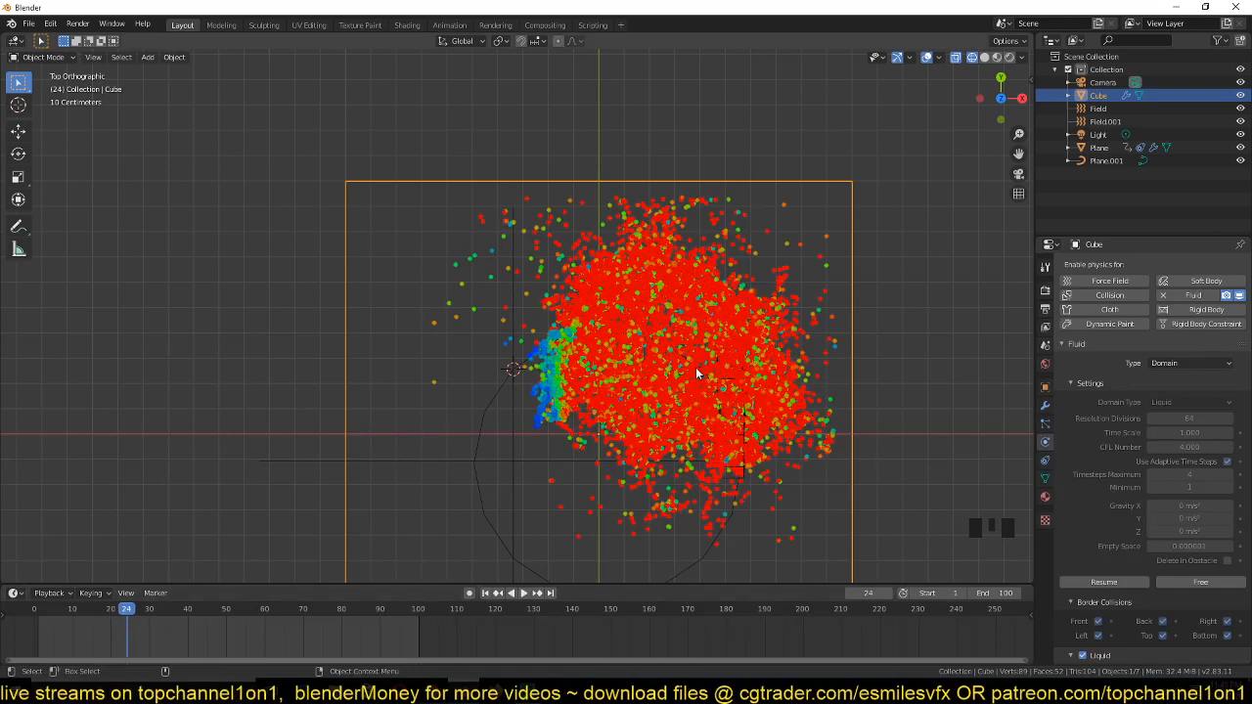
{"action": "scroll", "coordinate": [577, 416], "scroll_direction": "down", "scroll_amount": 1}
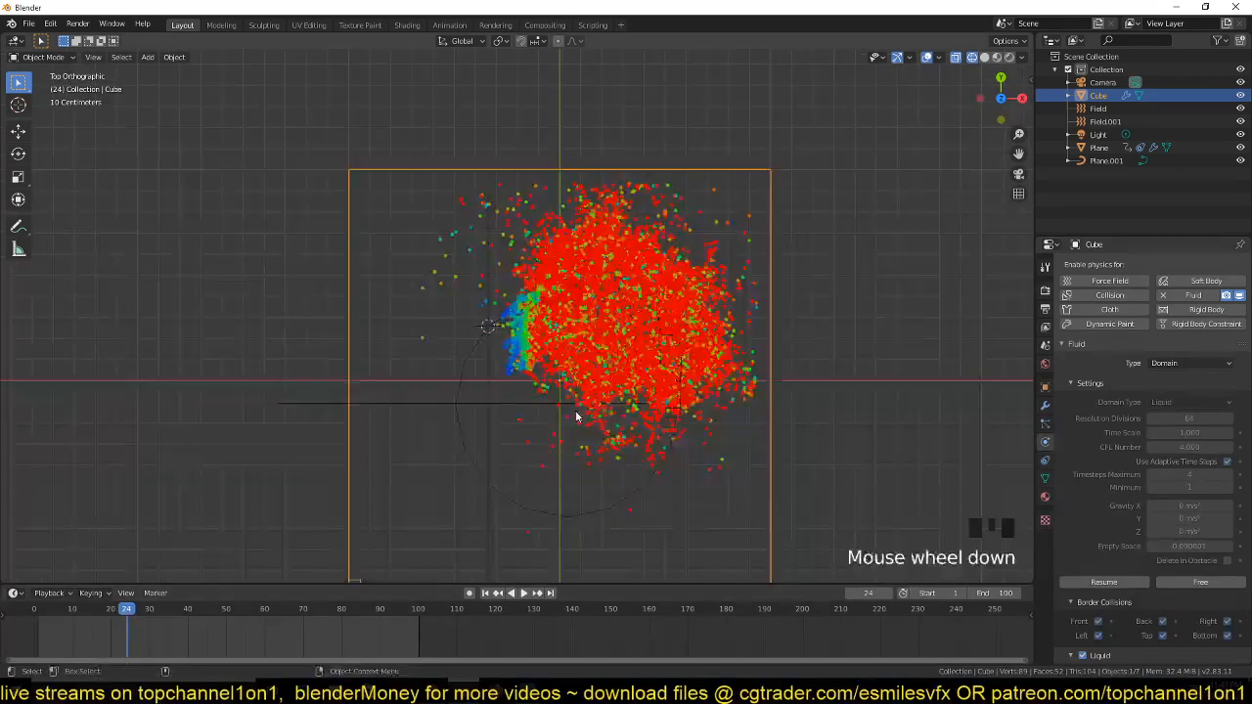
{"action": "key", "text": "grave"}
{"action": "middle_click_drag", "start_coordinate": [577, 416], "coordinate": [704, 381]}
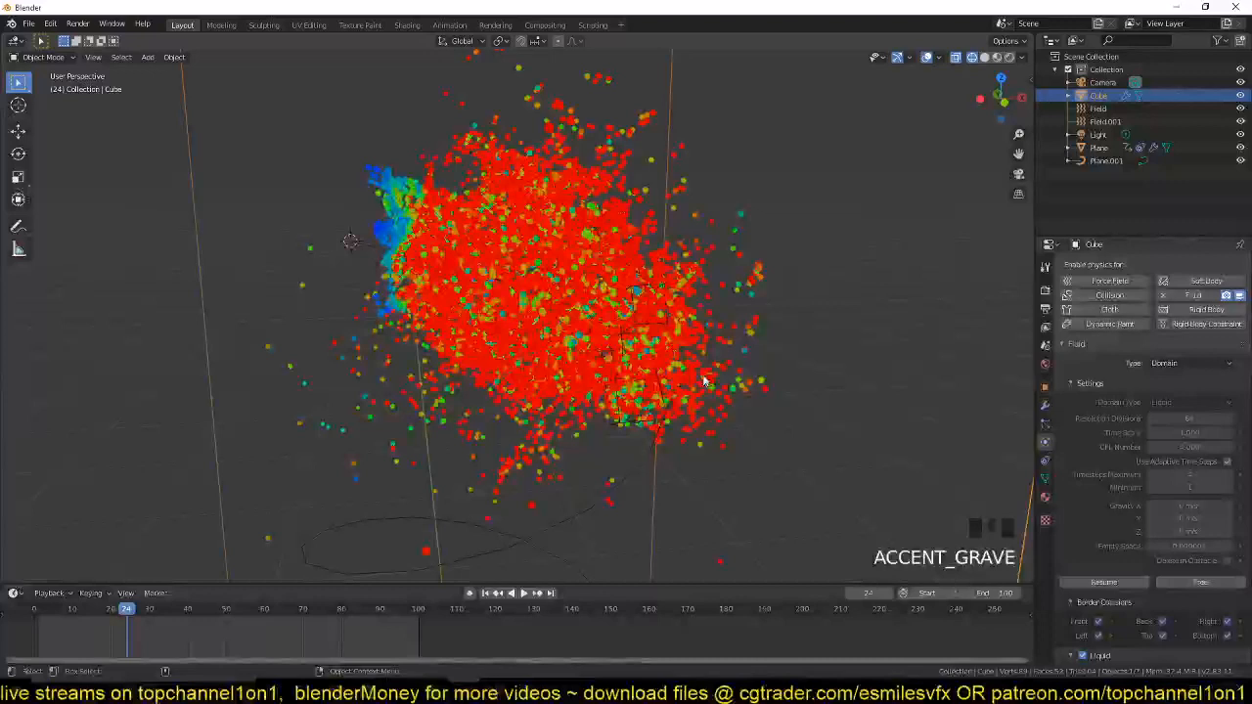
{"action": "key", "text": "KP_7"}
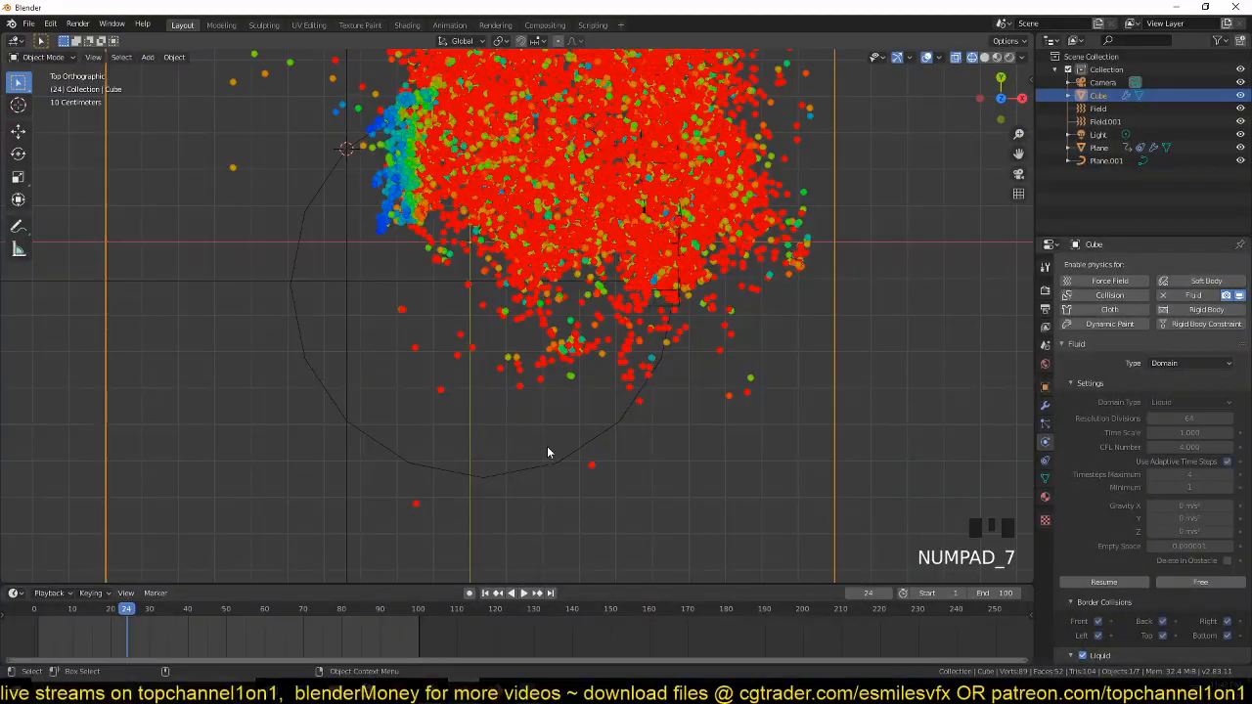
{"action": "scroll", "coordinate": [547, 446], "scroll_direction": "down", "scroll_amount": 2}
Scrub between frames 16 and 20 in top view to examine where the particles begin to scatter
{"action": "right_click", "coordinate": [98, 635], "text": "shift"}
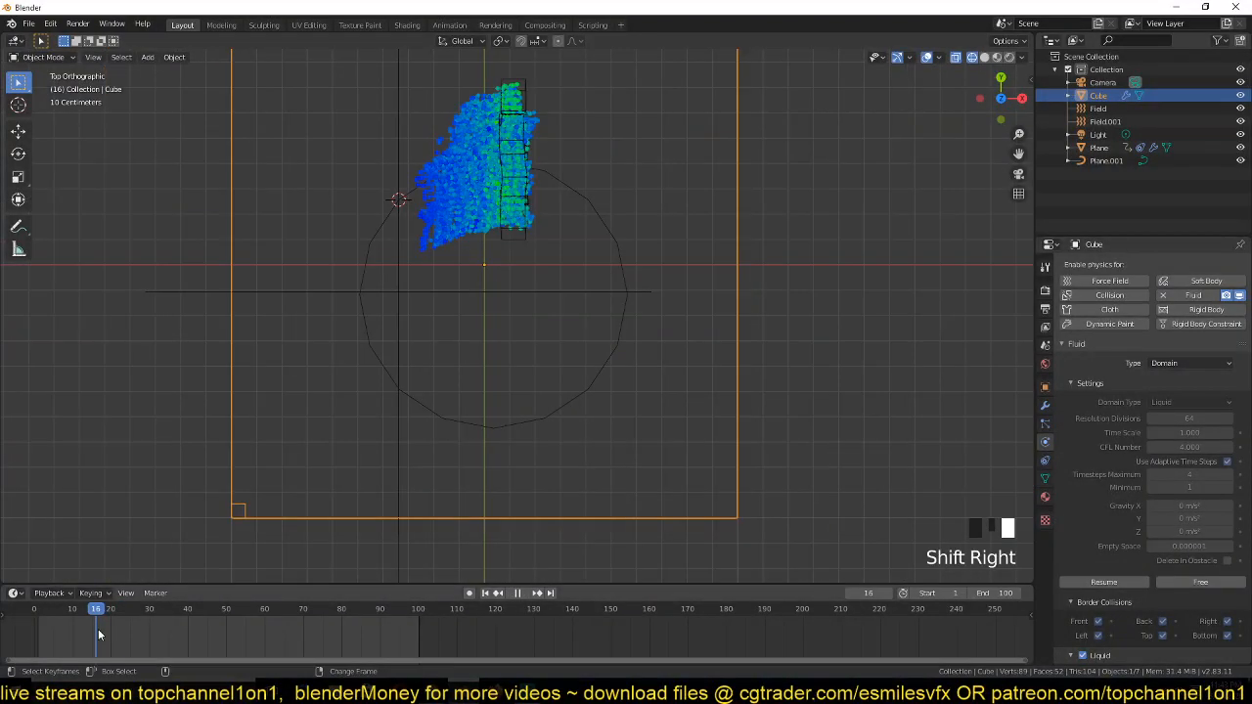
{"action": "right_click_drag", "start_coordinate": [98, 631], "coordinate": [104, 631], "text": "shift"}
{"action": "middle_click_drag", "start_coordinate": [568, 249], "coordinate": [623, 405], "text": "shift"}
{"action": "right_click", "coordinate": [107, 625], "text": "shift"}
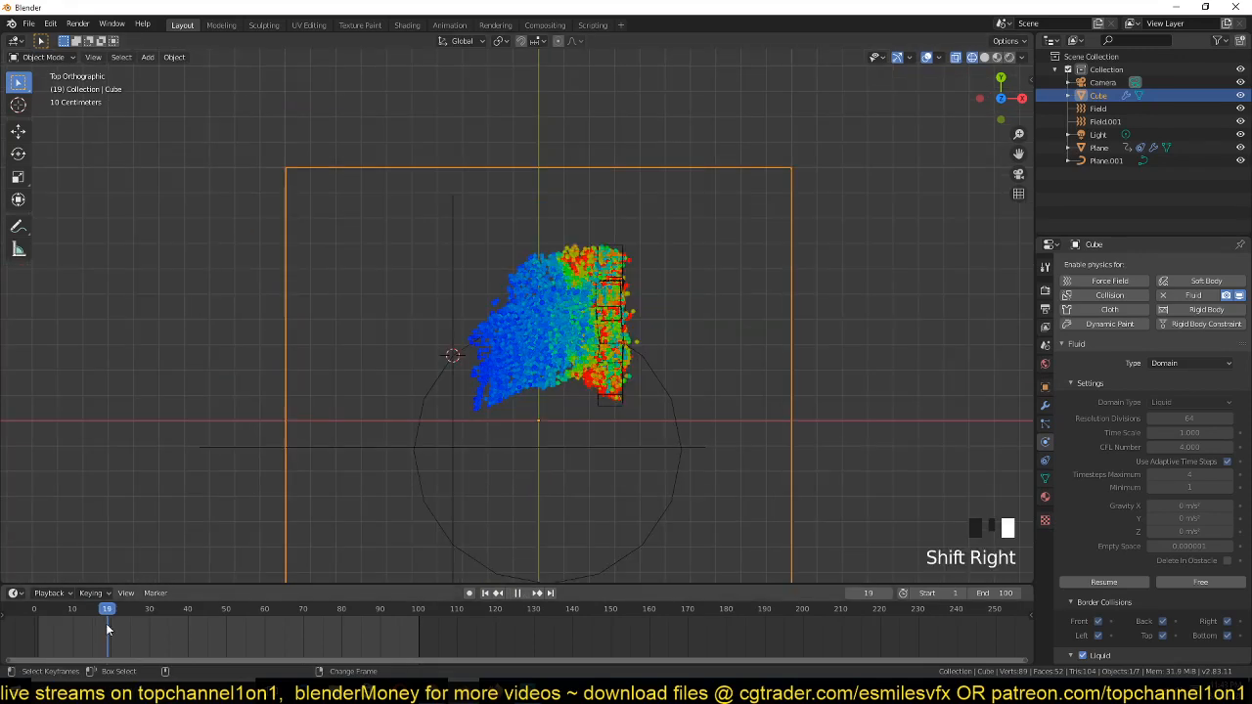
{"action": "right_click_drag", "start_coordinate": [106, 623], "coordinate": [110, 625], "text": "shift"}
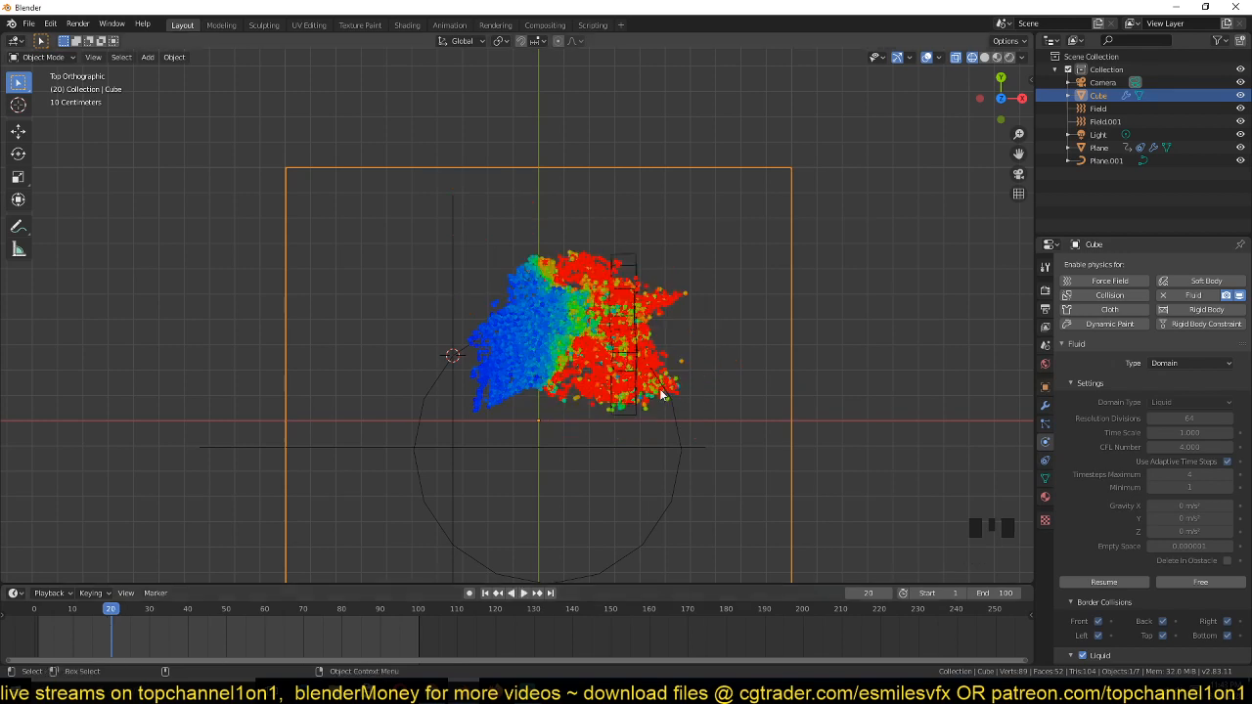
Select the fluid emitter plane and enable Is Planar in its flow source settings
{"action": "double_click", "coordinate": [641, 326]}
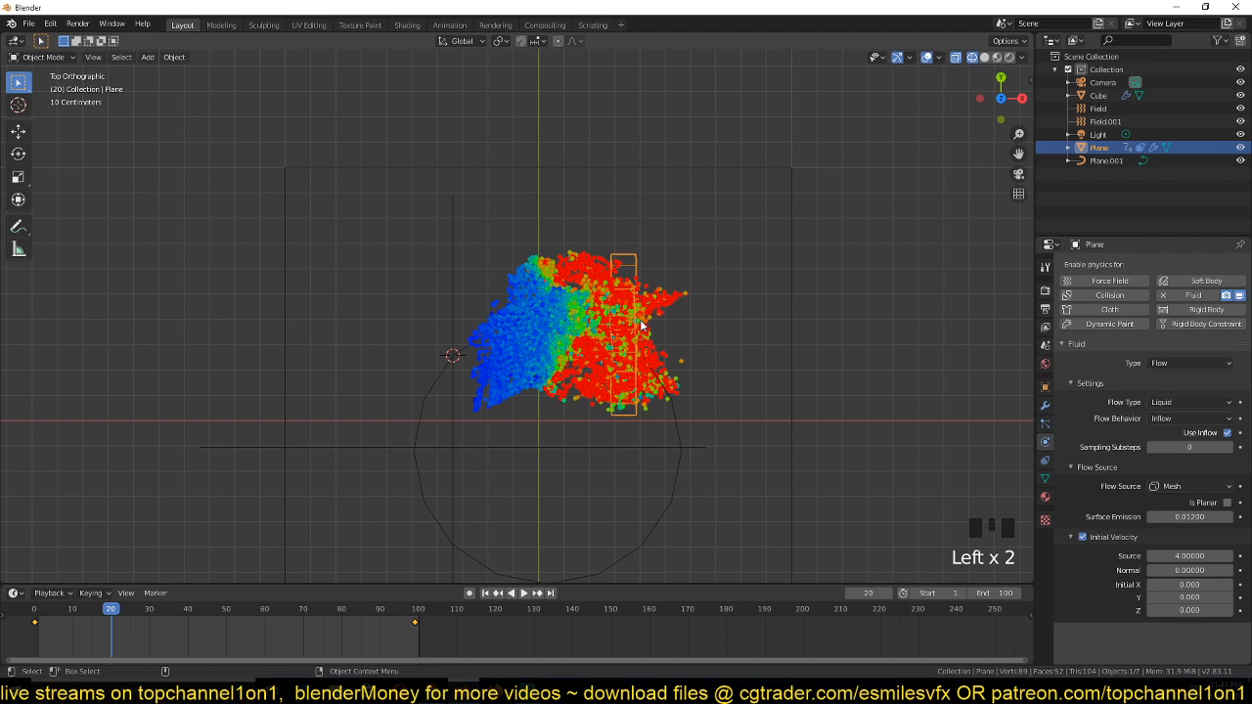
{"action": "key", "text": "grave"}
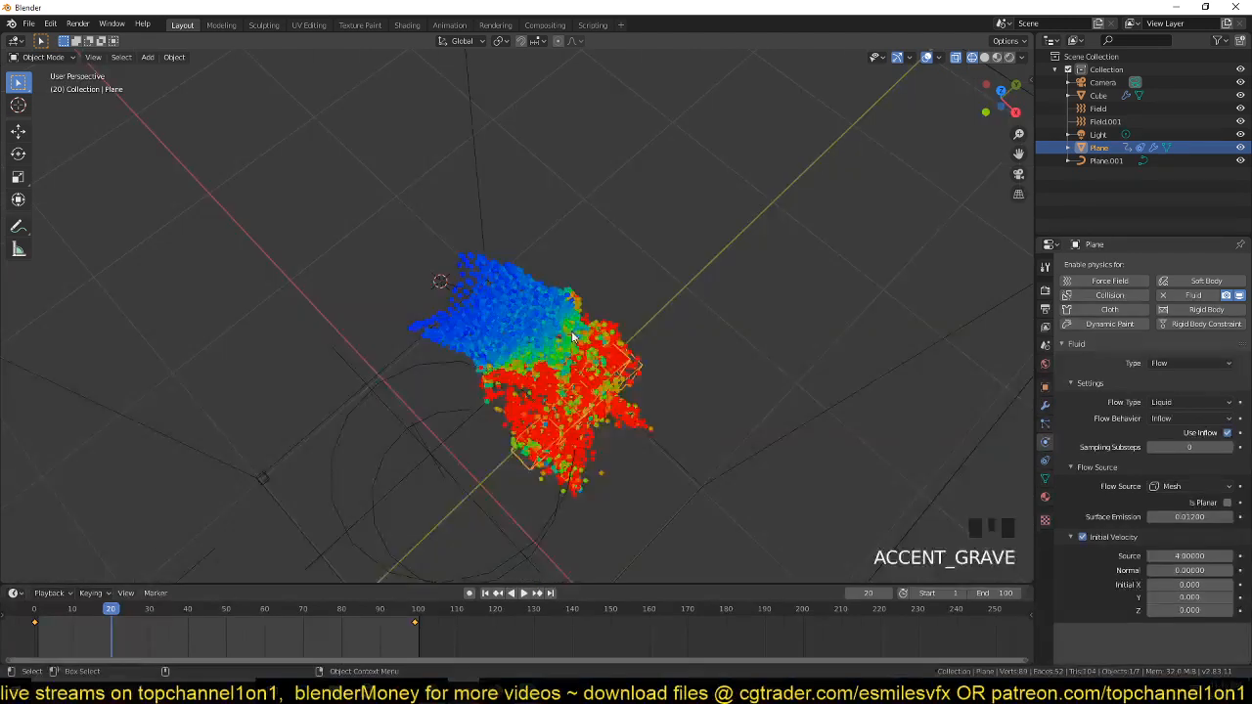
{"action": "scroll", "coordinate": [573, 336], "scroll_direction": "up", "scroll_amount": 2}
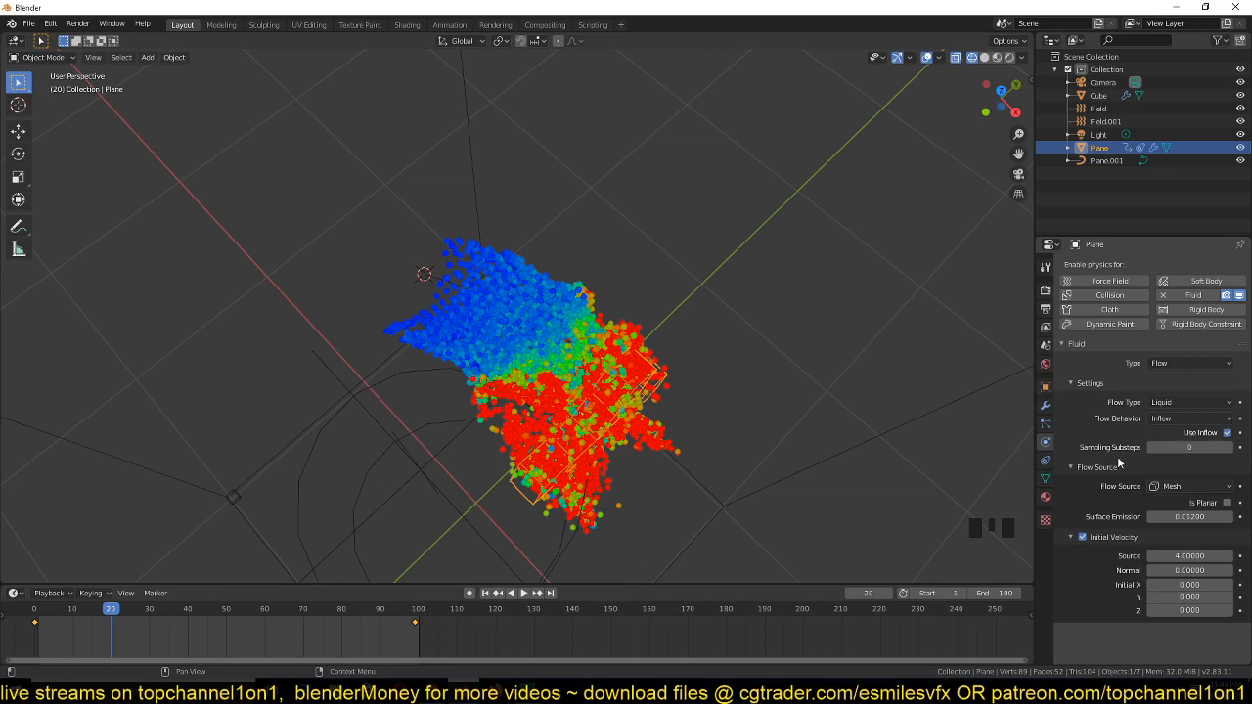
{"action": "left_click", "coordinate": [1080, 467]}
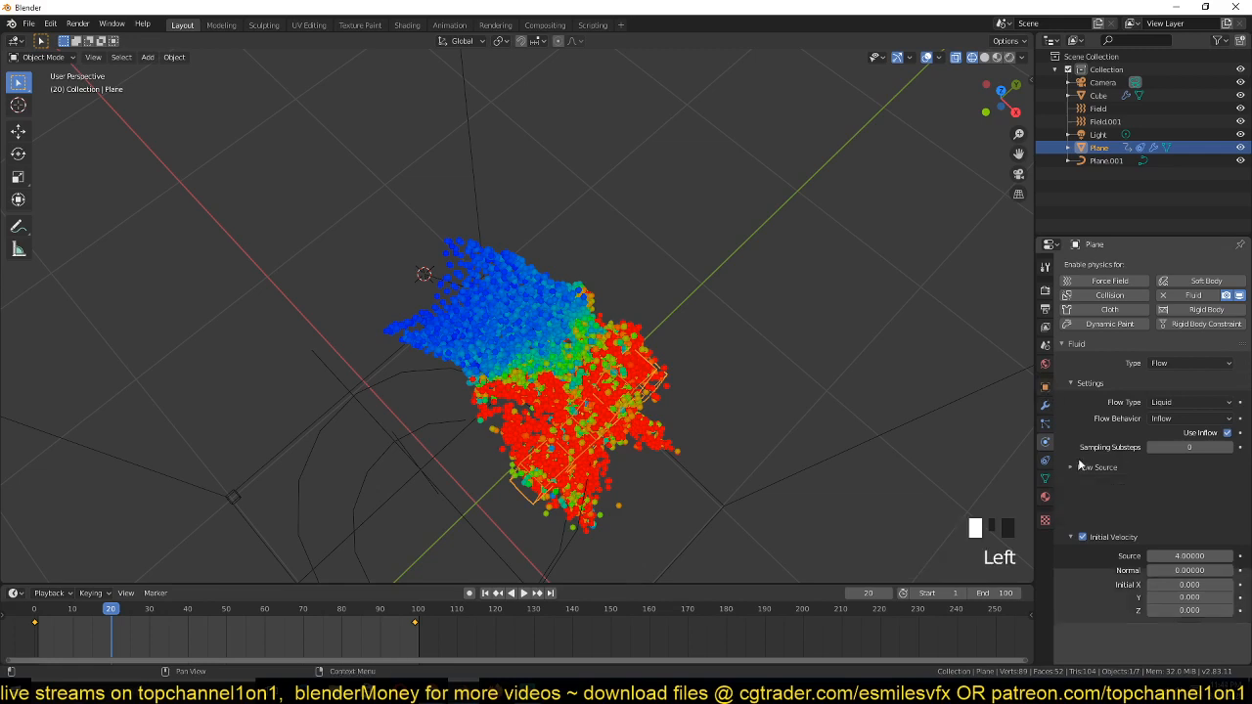
{"action": "left_click", "coordinate": [1080, 467]}
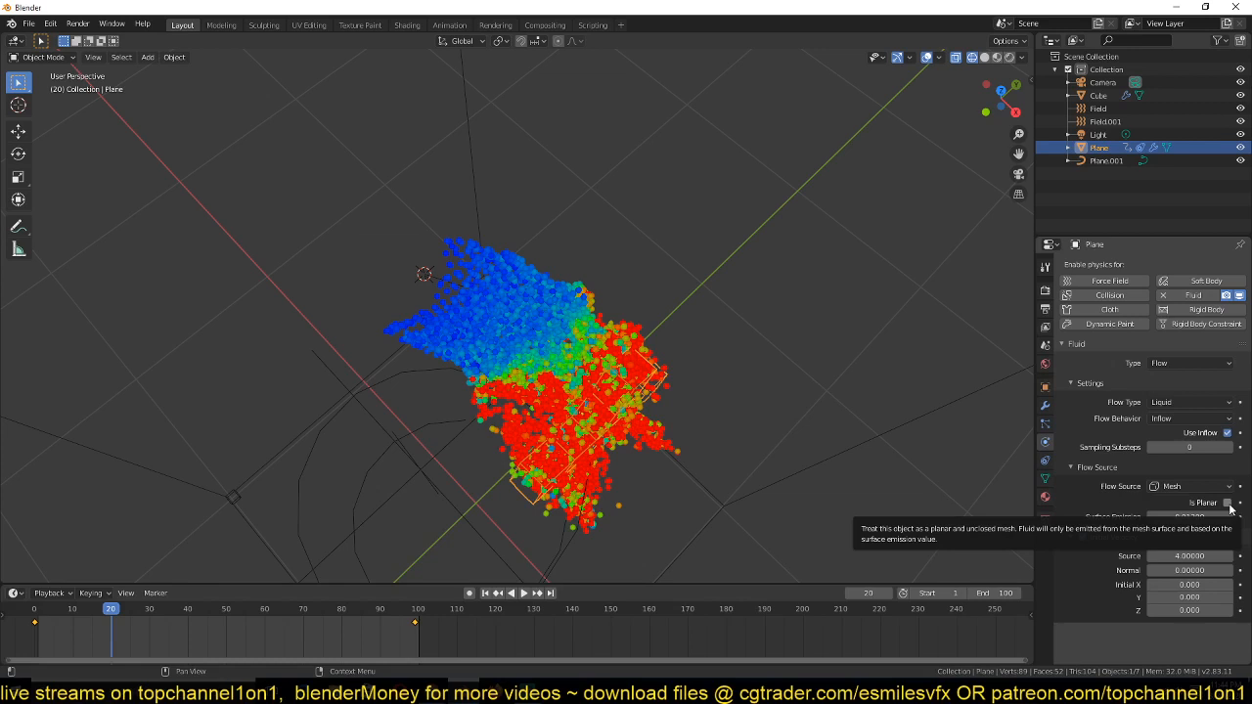
{"action": "left_click", "coordinate": [1227, 503]}
Select the fluid domain, free its baked data and bake again, stopping the bake at about frame 28
{"action": "scroll", "coordinate": [403, 390], "scroll_direction": "down", "scroll_amount": 3}
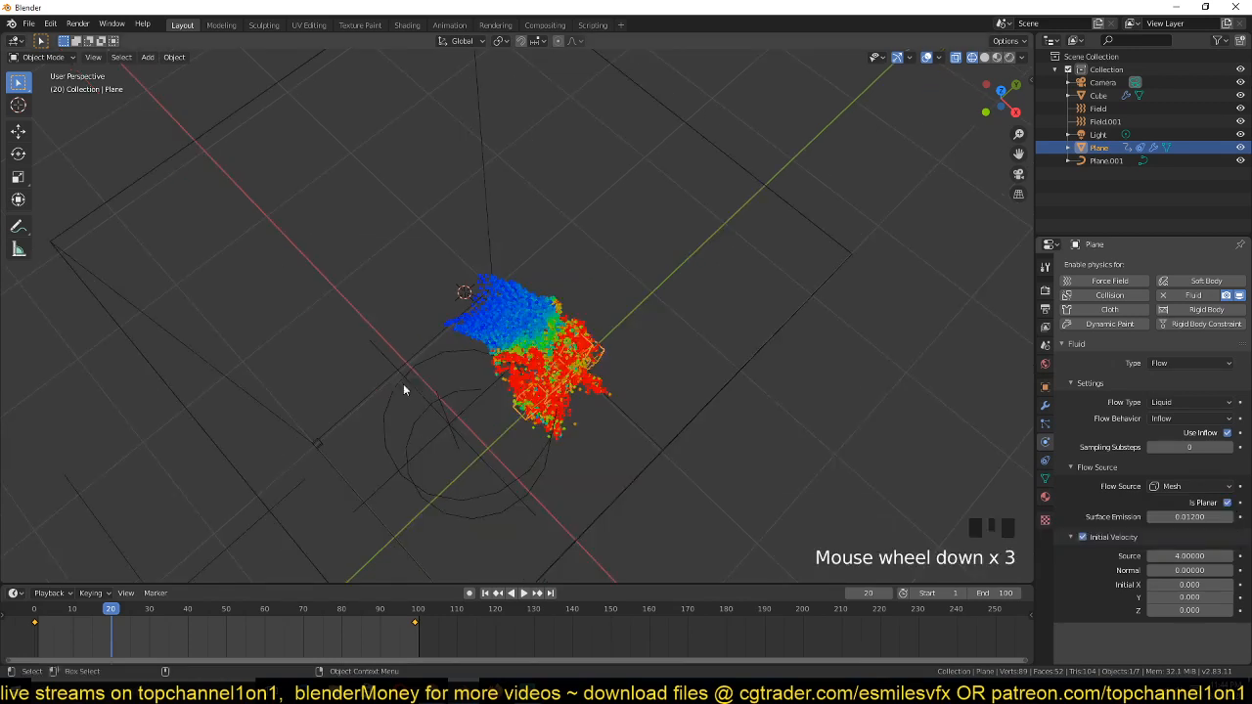
{"action": "left_click", "coordinate": [403, 390]}
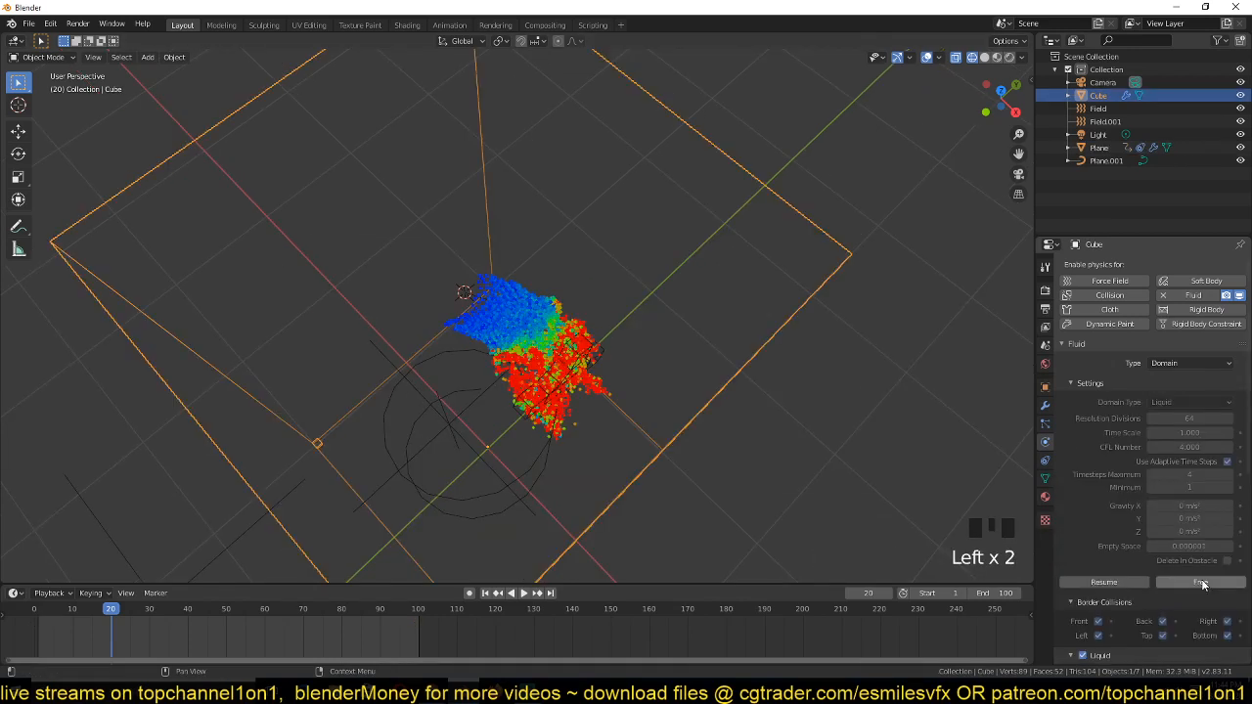
{"action": "left_click", "coordinate": [1202, 584]}
{"action": "key", "text": "grave"}
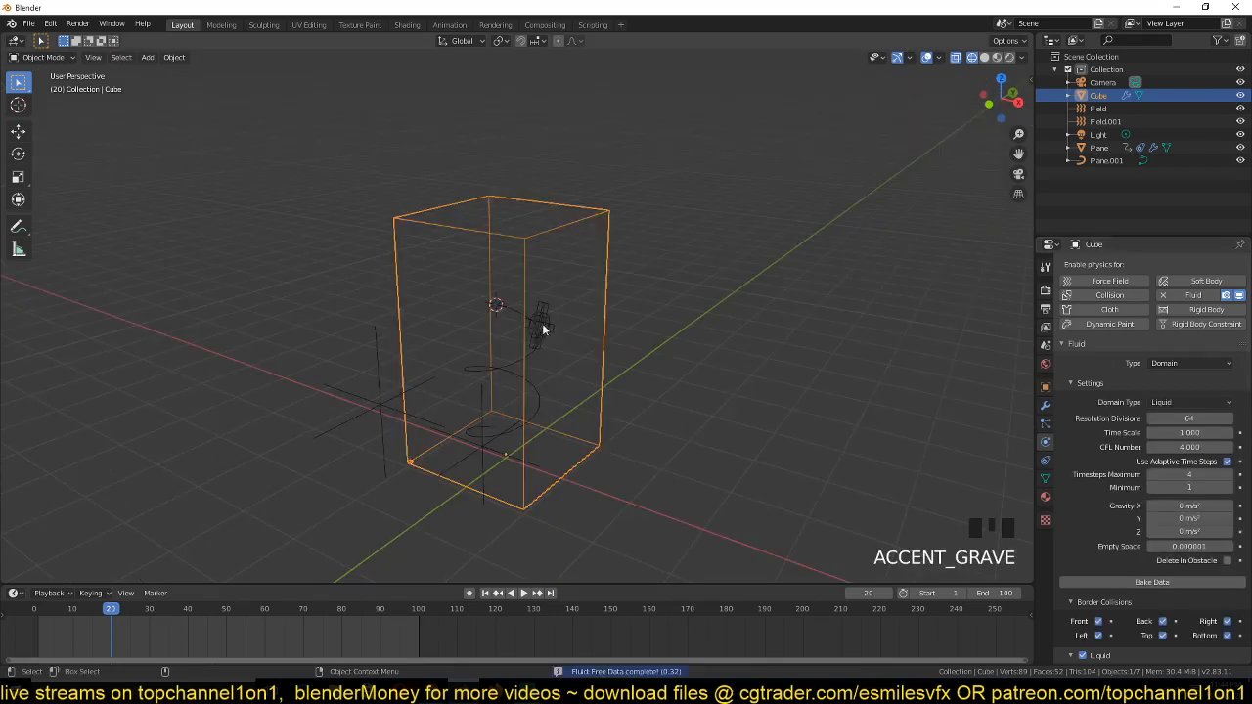
{"action": "left_click", "coordinate": [1152, 582]}
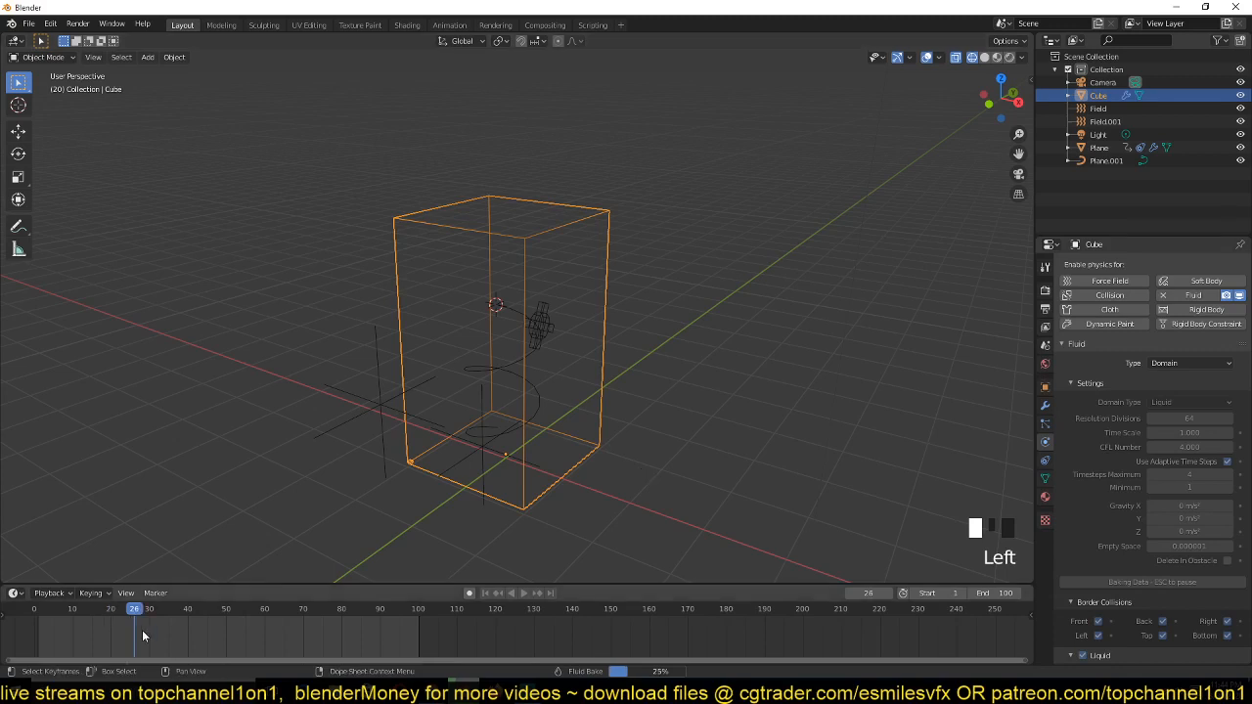
{"action": "key", "text": "Escape"}
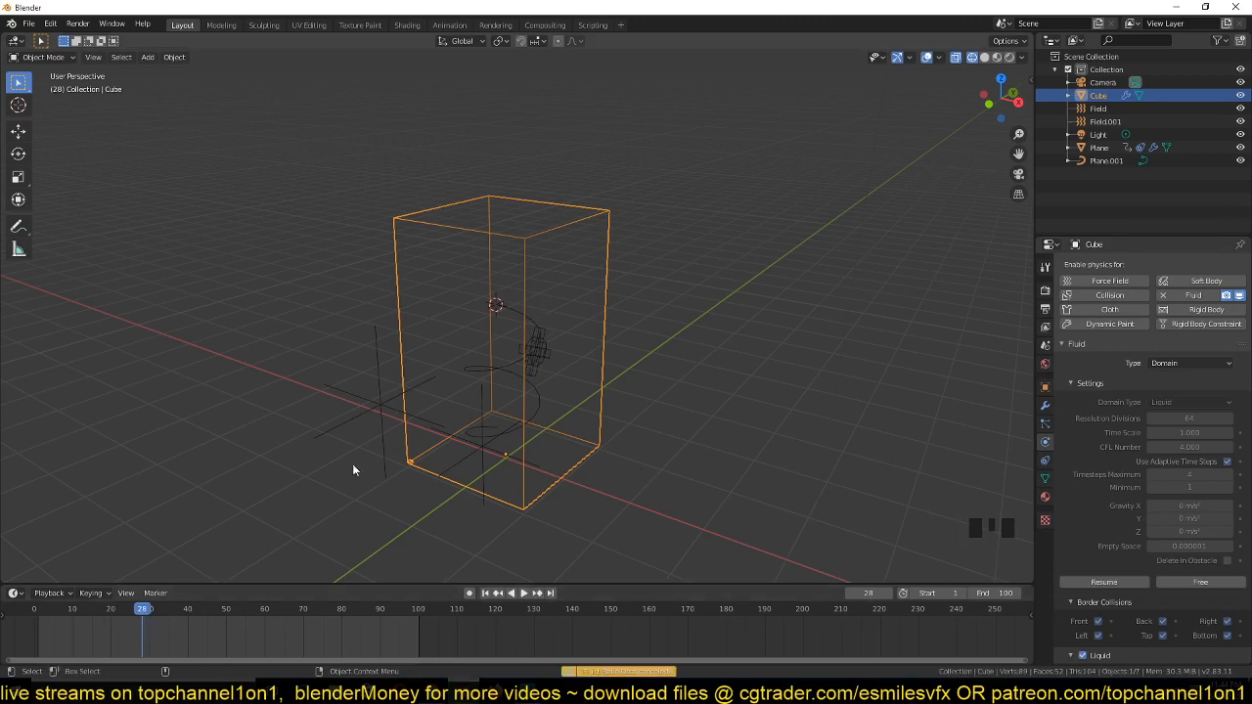
Scrub the new bake between frames 7 and 16 and examine the particle shape up close from another side
{"action": "key", "text": "space"}
{"action": "left_click", "coordinate": [99, 638]}
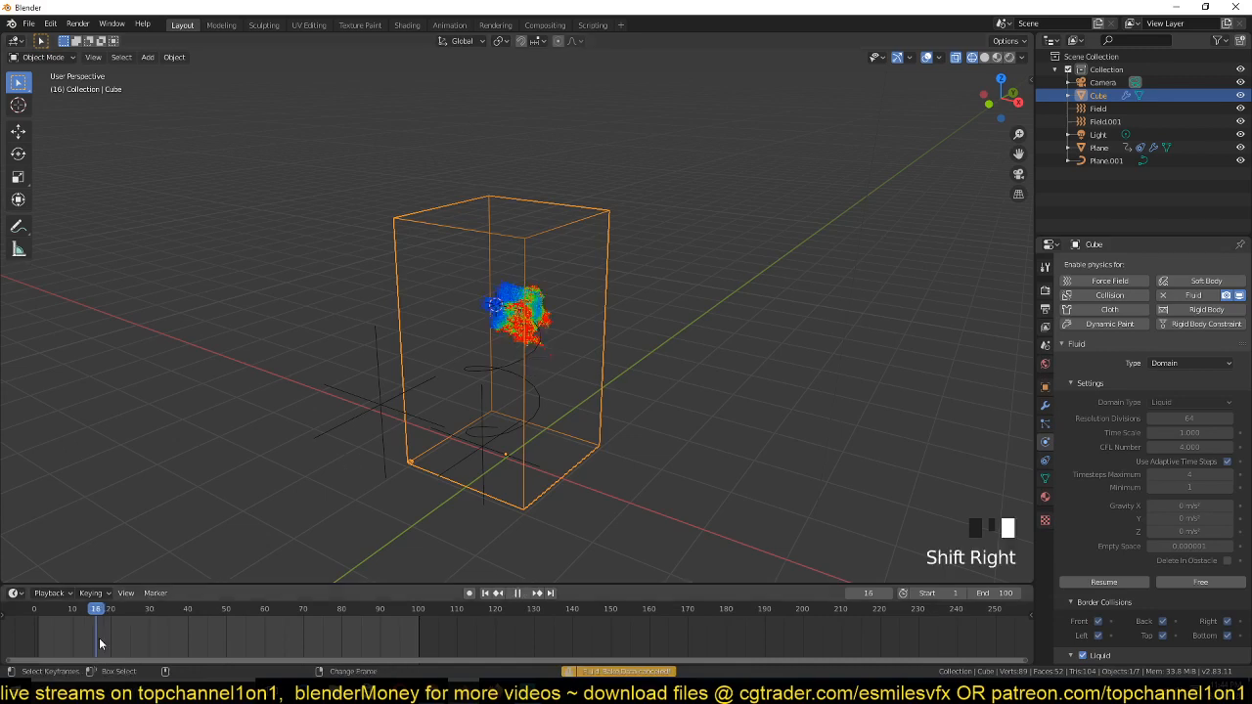
{"action": "key", "text": "Escape"}
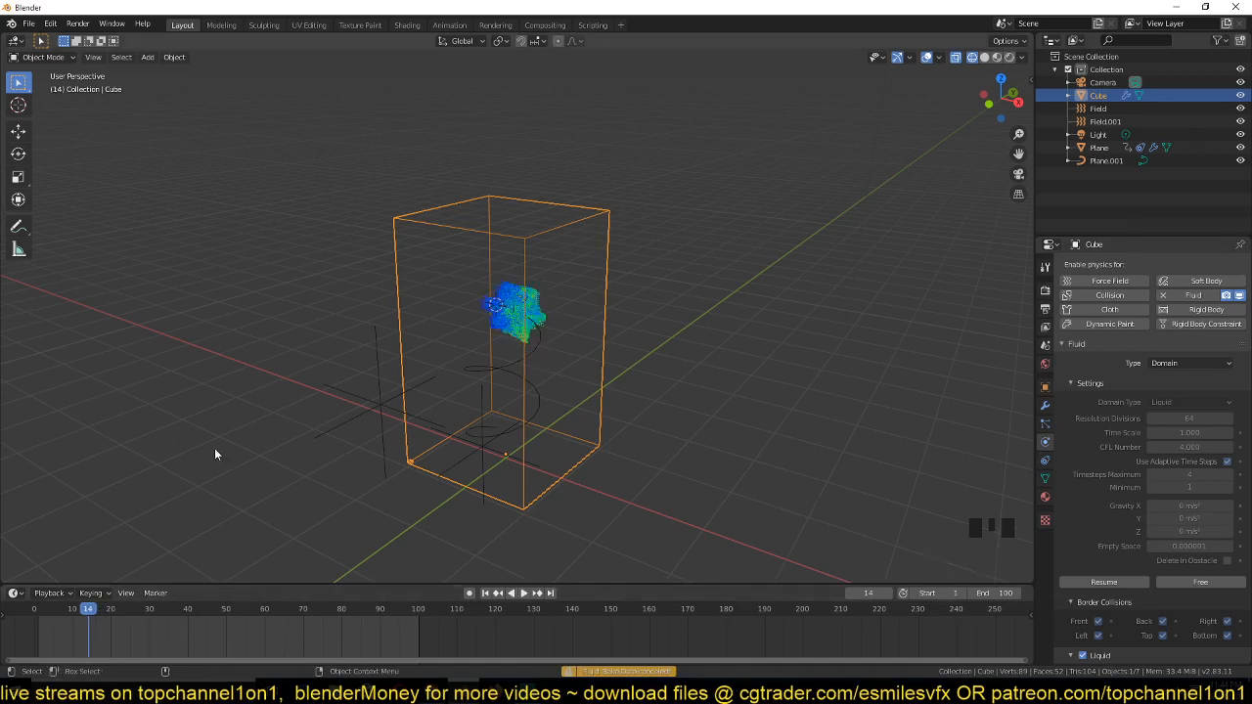
{"action": "key", "text": "grave"}
{"action": "middle_click_drag", "start_coordinate": [214, 448], "coordinate": [98, 600]}
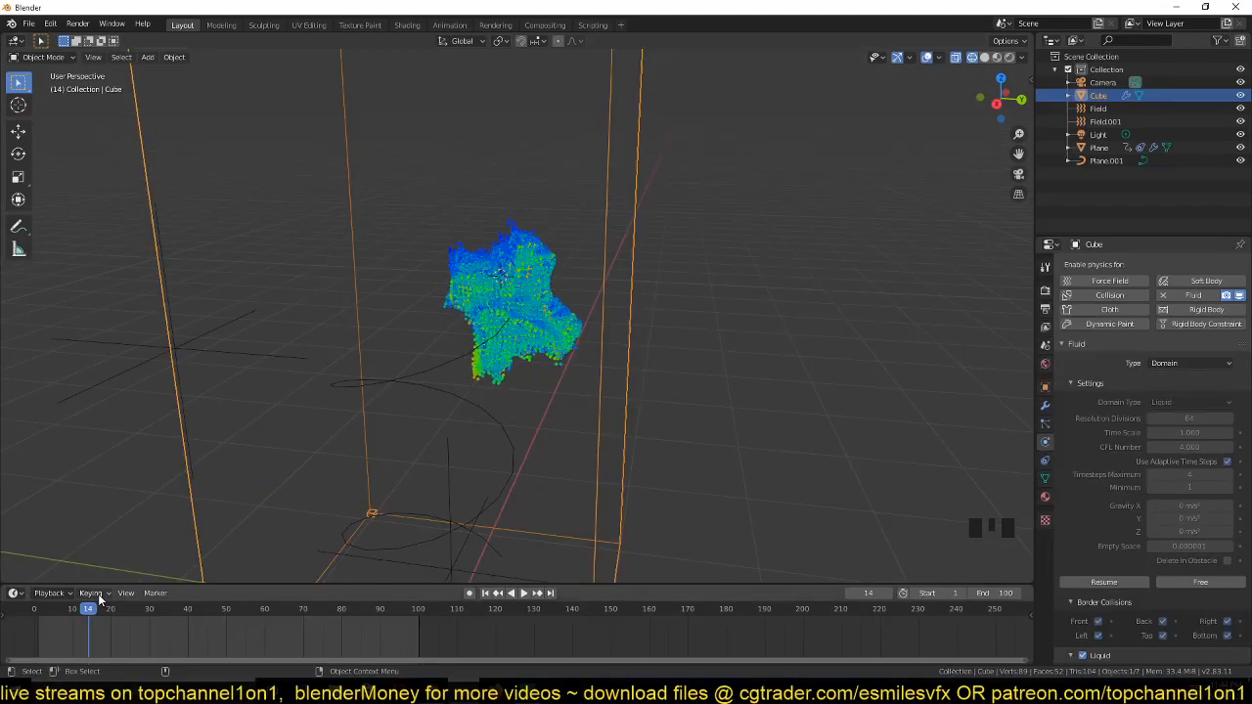
{"action": "right_click", "coordinate": [70, 630], "text": "shift"}
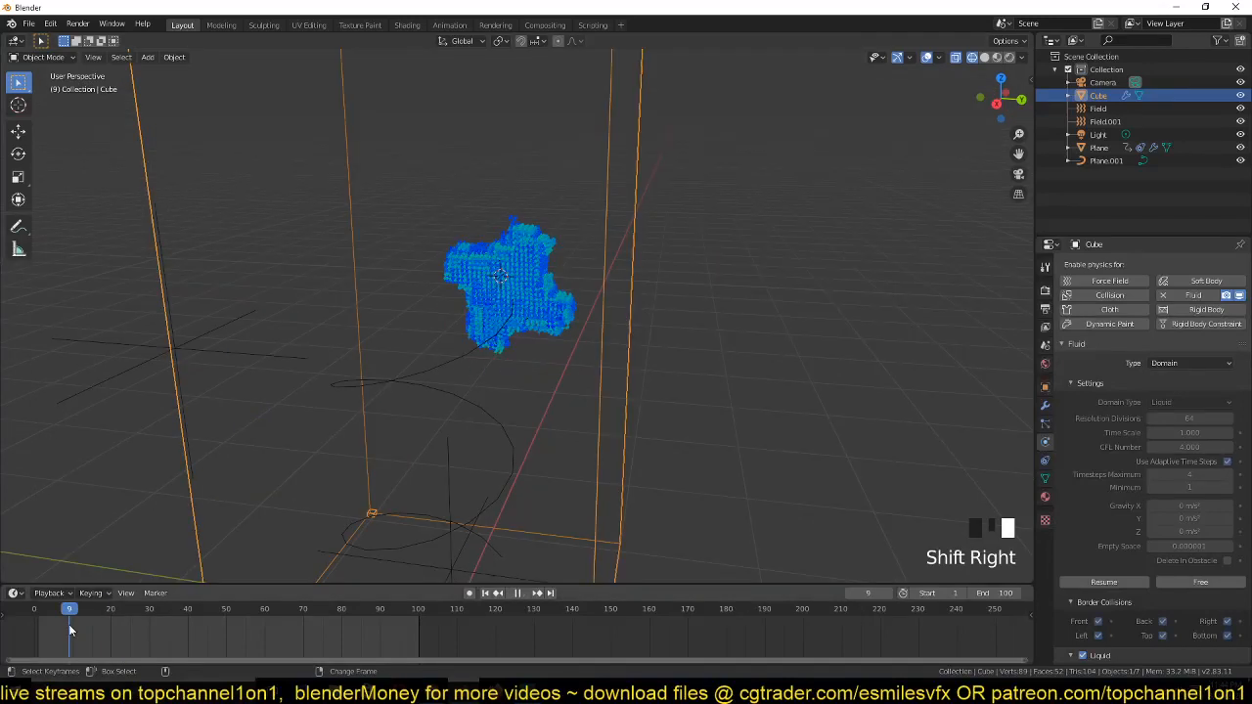
{"action": "mouse_move", "coordinate": [70, 630]}
{"action": "right_mouse_down", "text": "shift"}
{"action": "mouse_move", "coordinate": [92, 634]}
{"action": "mouse_move", "coordinate": [63, 629]}
{"action": "right_mouse_up", "text": "shift"}
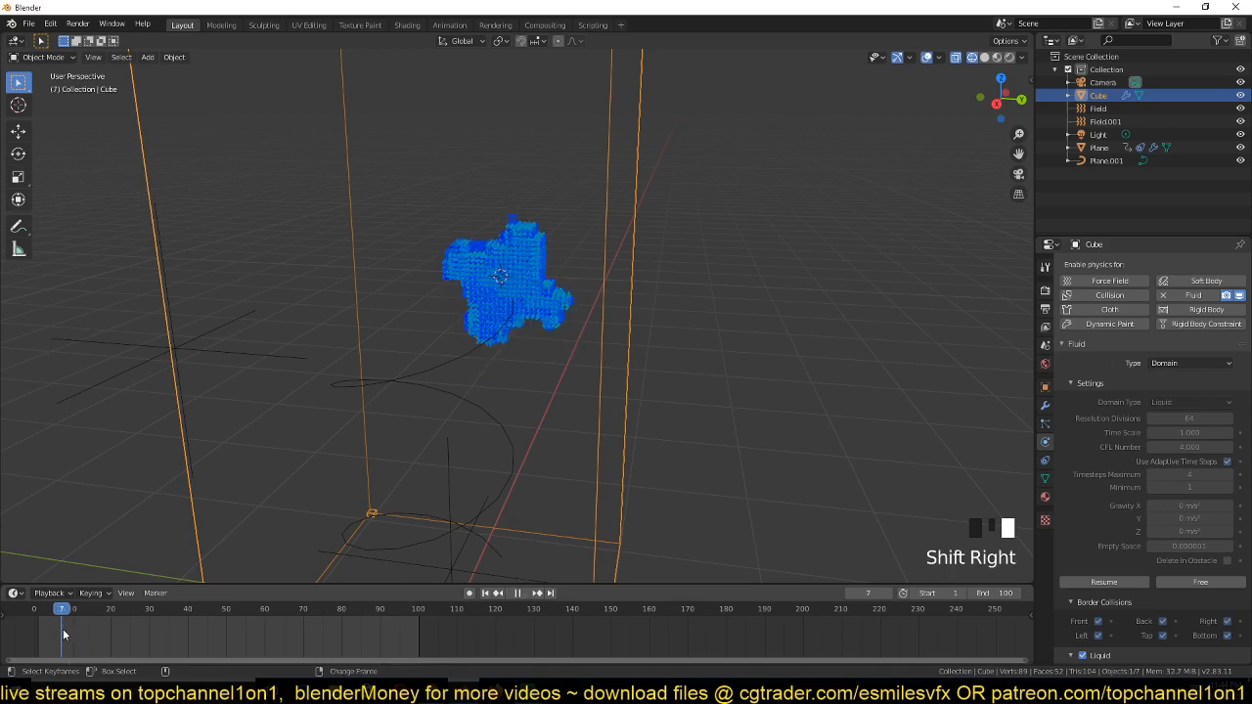
{"action": "right_click", "coordinate": [89, 641], "text": "shift"}
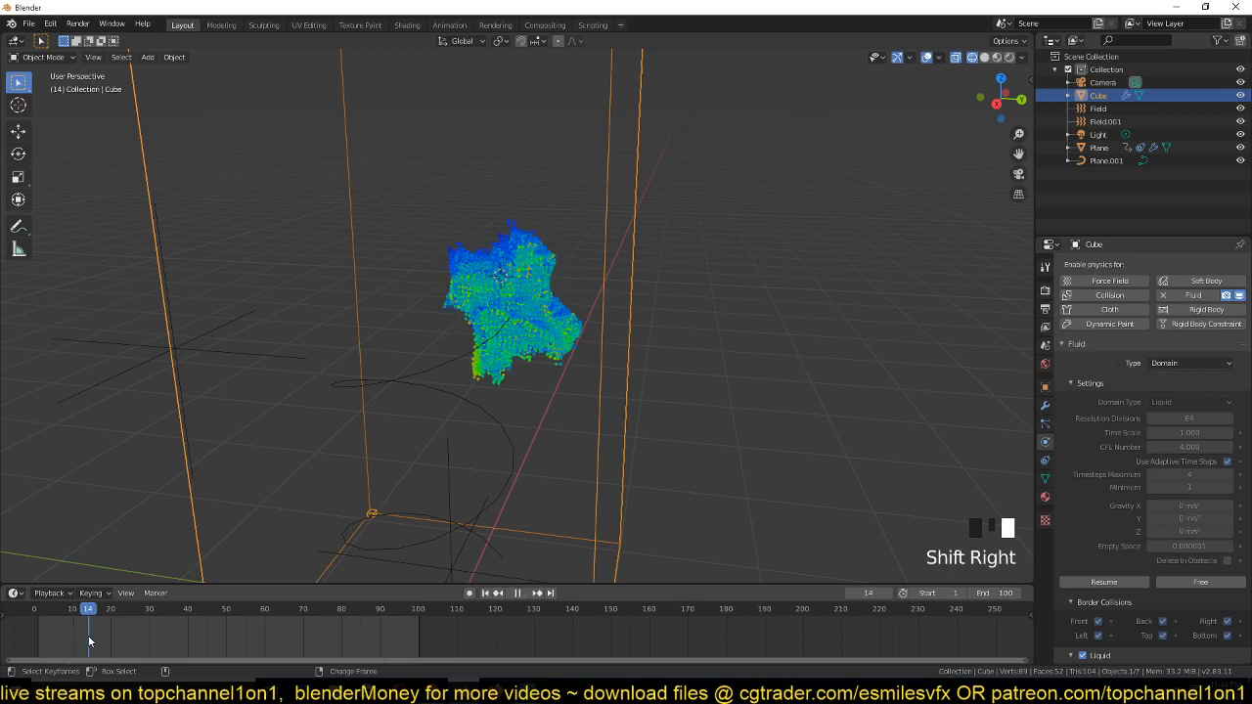
{"action": "right_click_drag", "start_coordinate": [89, 641], "coordinate": [104, 643], "text": "shift"}
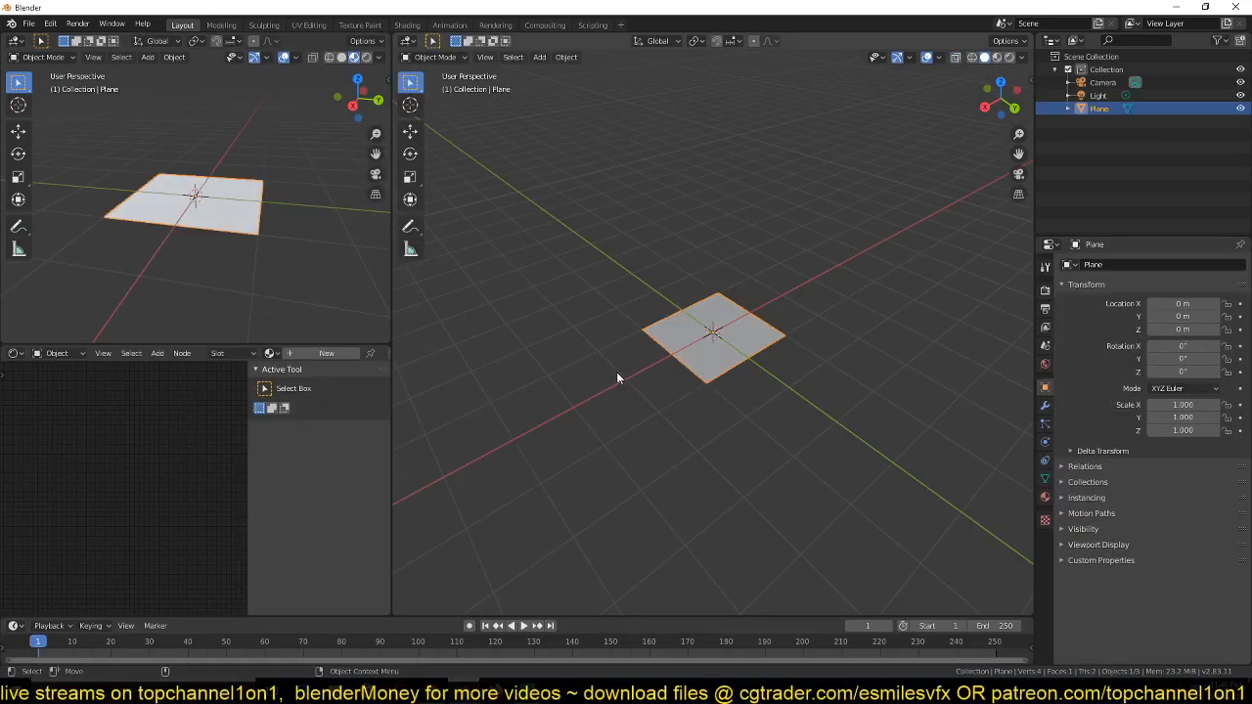
Delete the plane from the new scene
{"action": "key", "text": "Delete"}
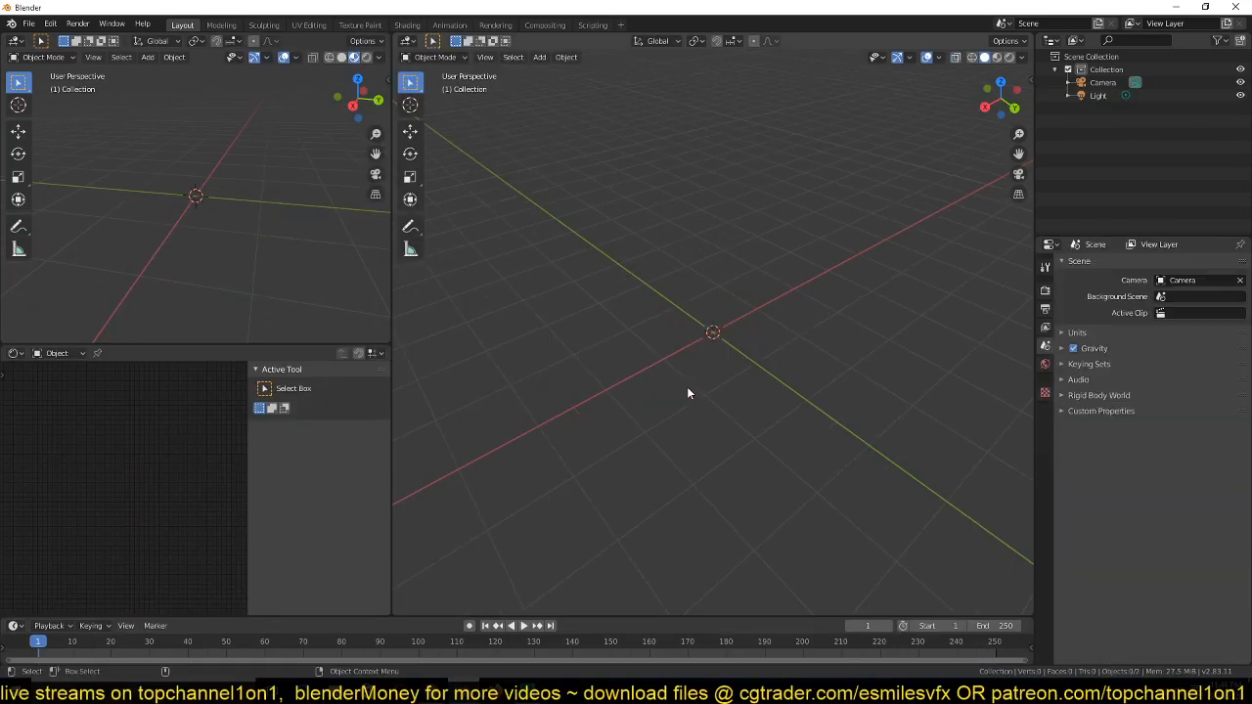
{"action": "middle_click_drag", "start_coordinate": [687, 391], "coordinate": [616, 509]}
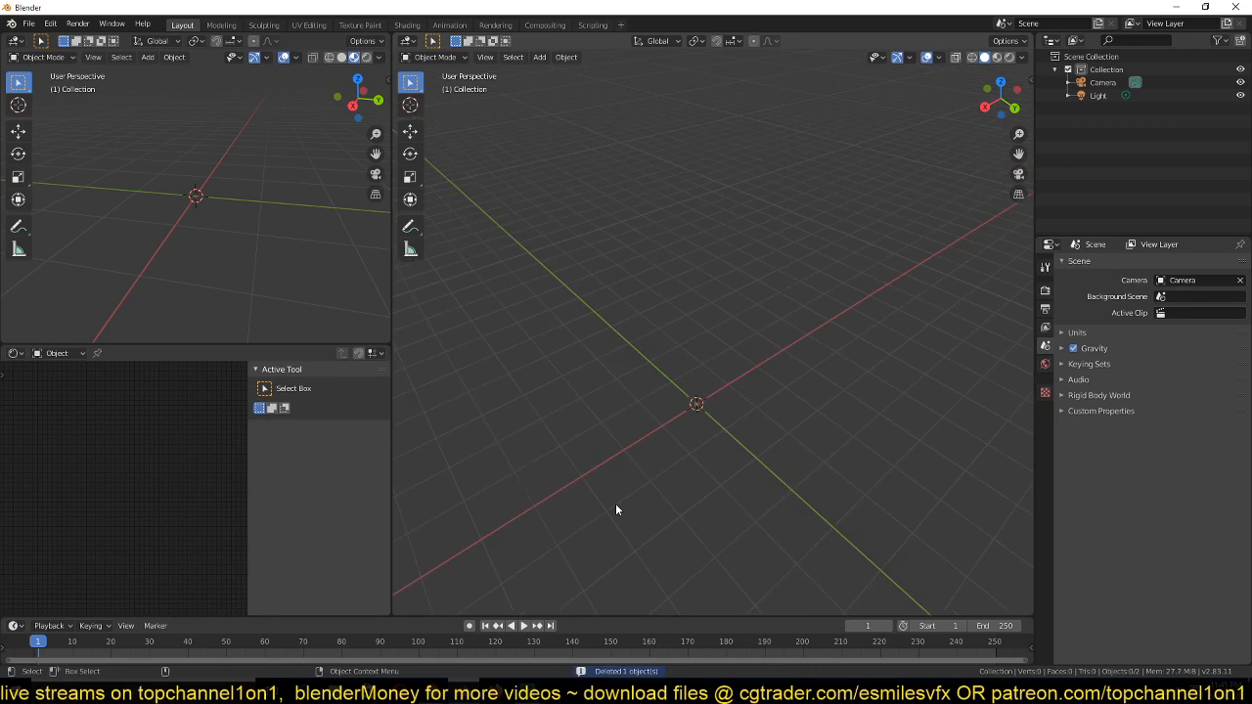
Browse the Pictures folder in File Explorer and place the pink baby walker photo in Windows Photo Viewer over the Blender window
{"action": "key", "text": "super+e"}
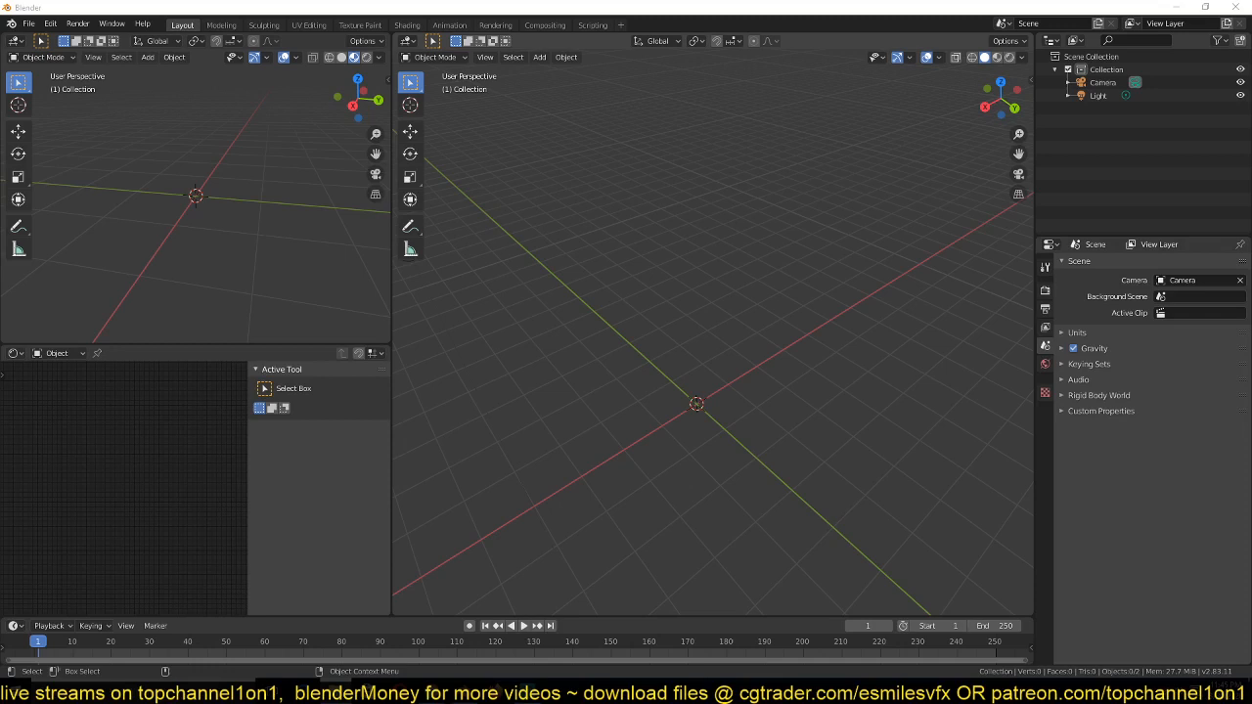
{"action": "left_click", "coordinate": [336, 691]}
{"action": "left_click", "coordinate": [978, 12]}
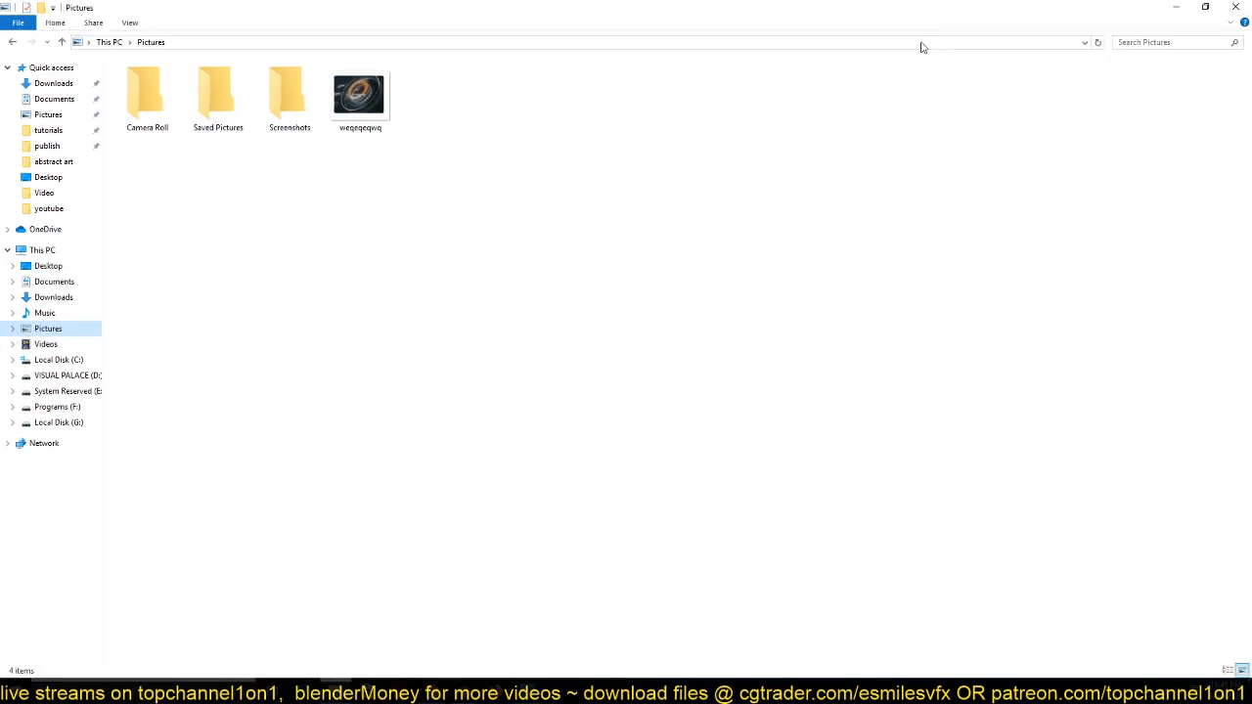
{"action": "left_click_drag", "start_coordinate": [912, 18], "coordinate": [1251, 24]}
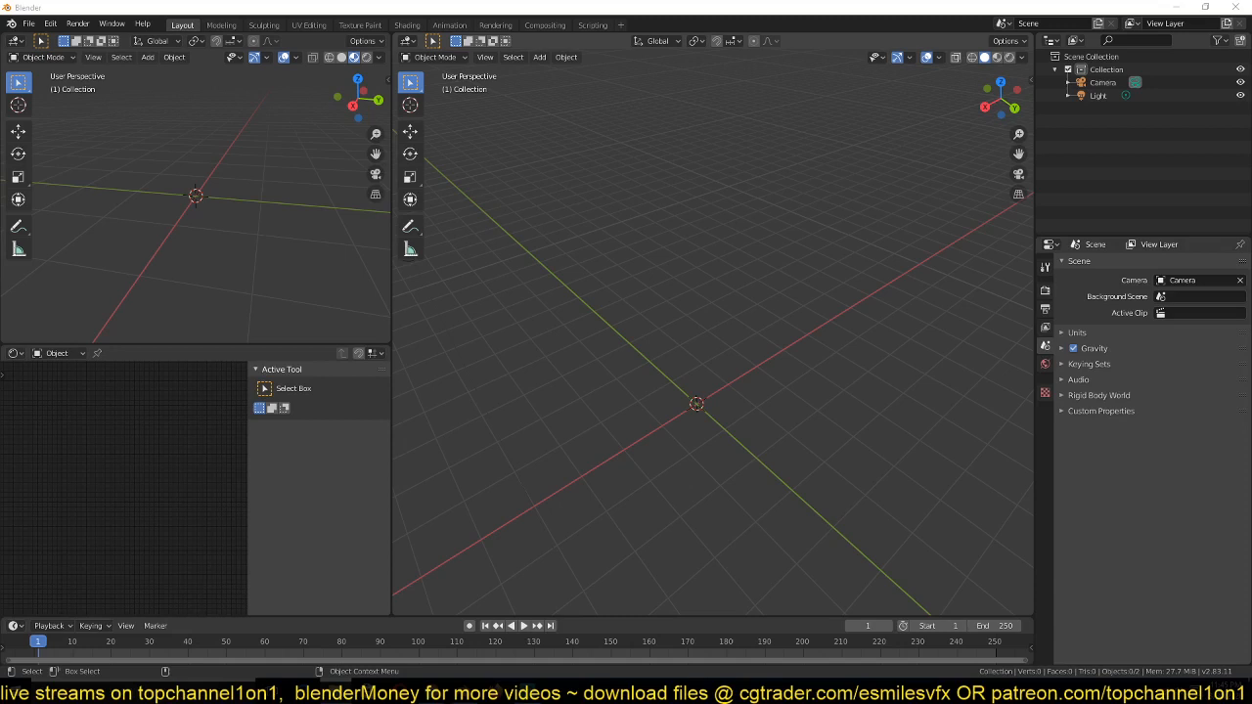
{"action": "left_click_drag", "start_coordinate": [1251, 41], "coordinate": [421, 58]}
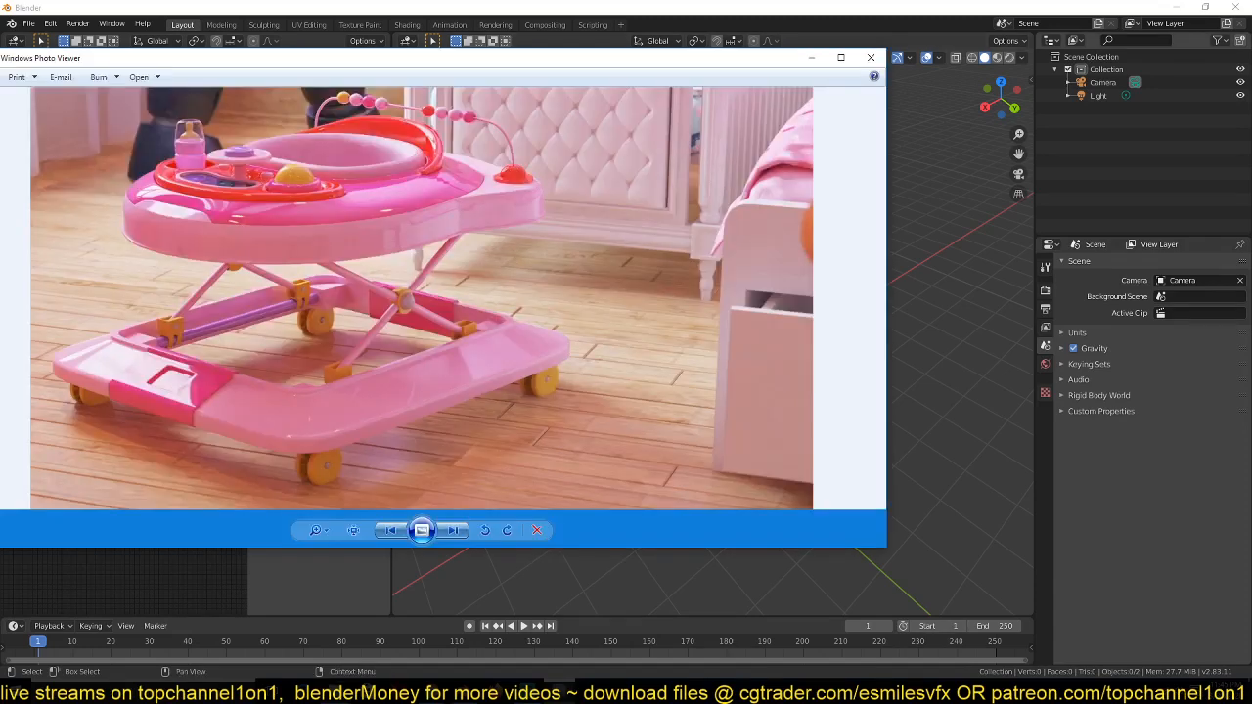